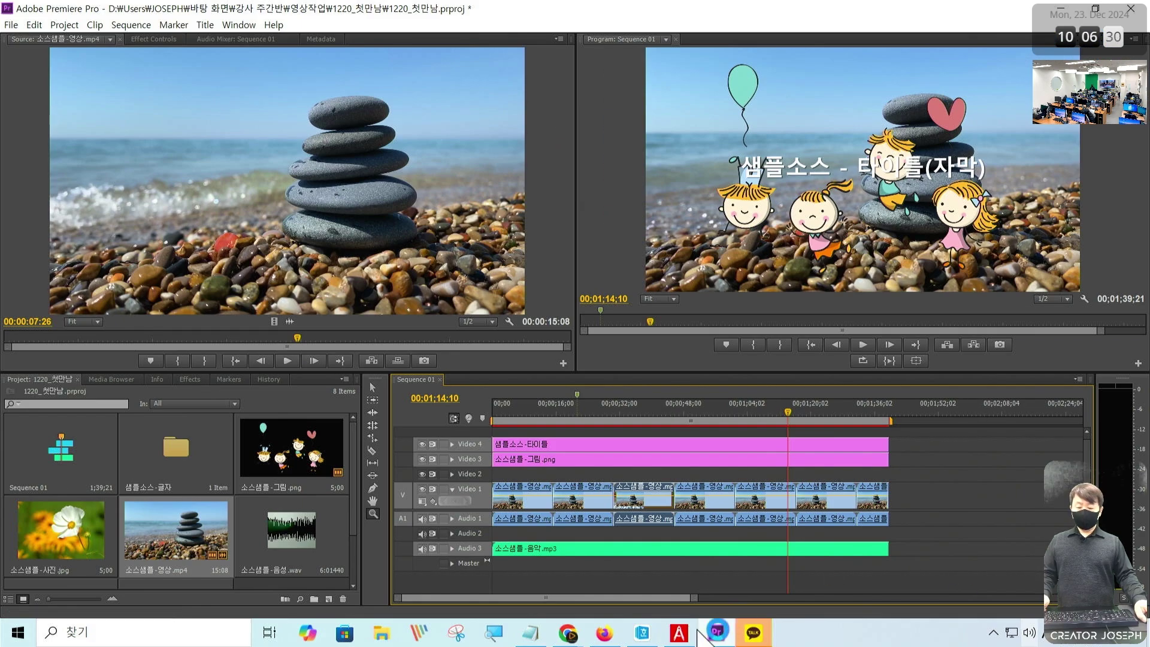
Switch to 교재.pdf in PDF Architect and examine the backslash (₩) key's function in section (3) 지정키 사용
click(679, 633)
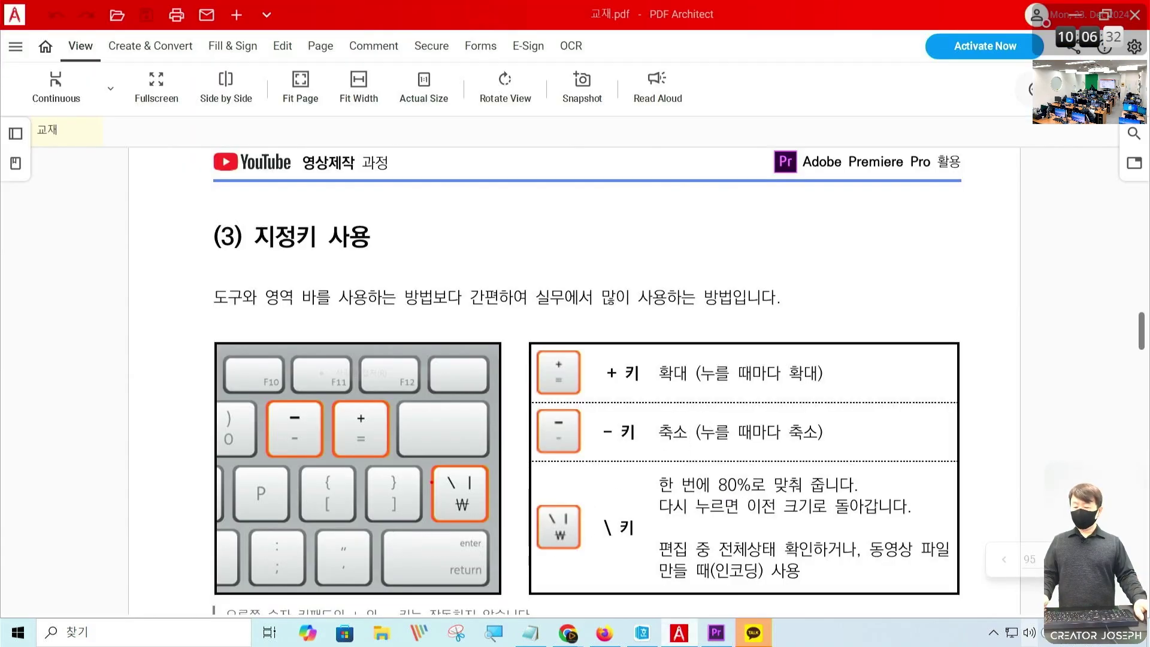
drag(424, 458, 509, 532)
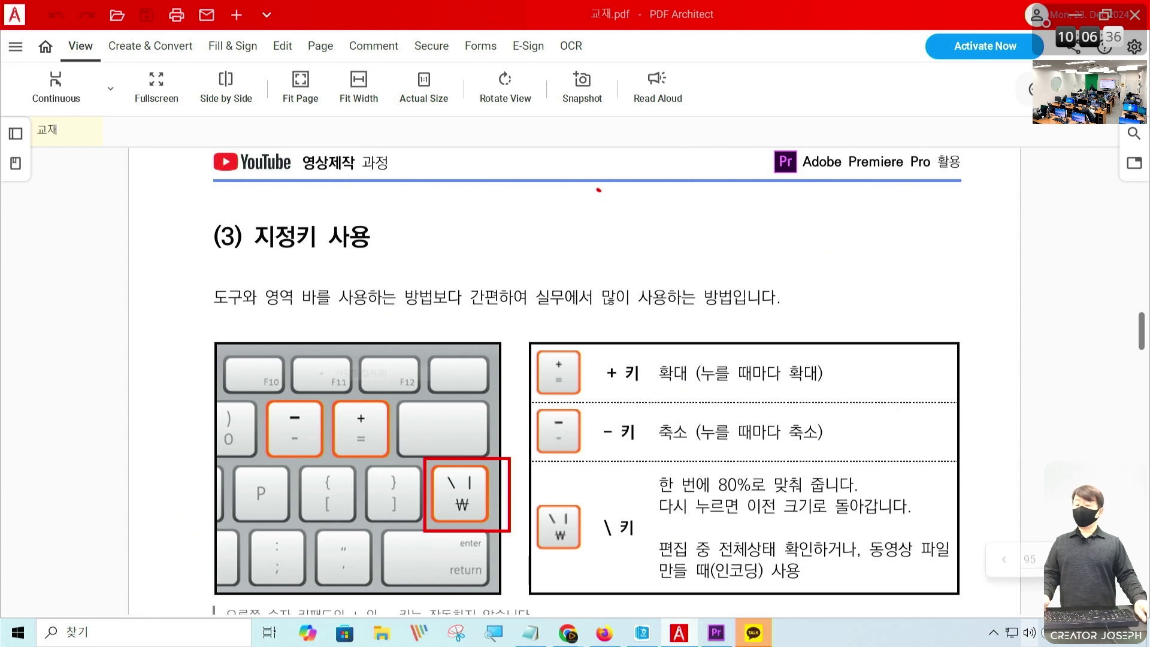
drag(598, 190, 621, 219)
drag(575, 172, 643, 247)
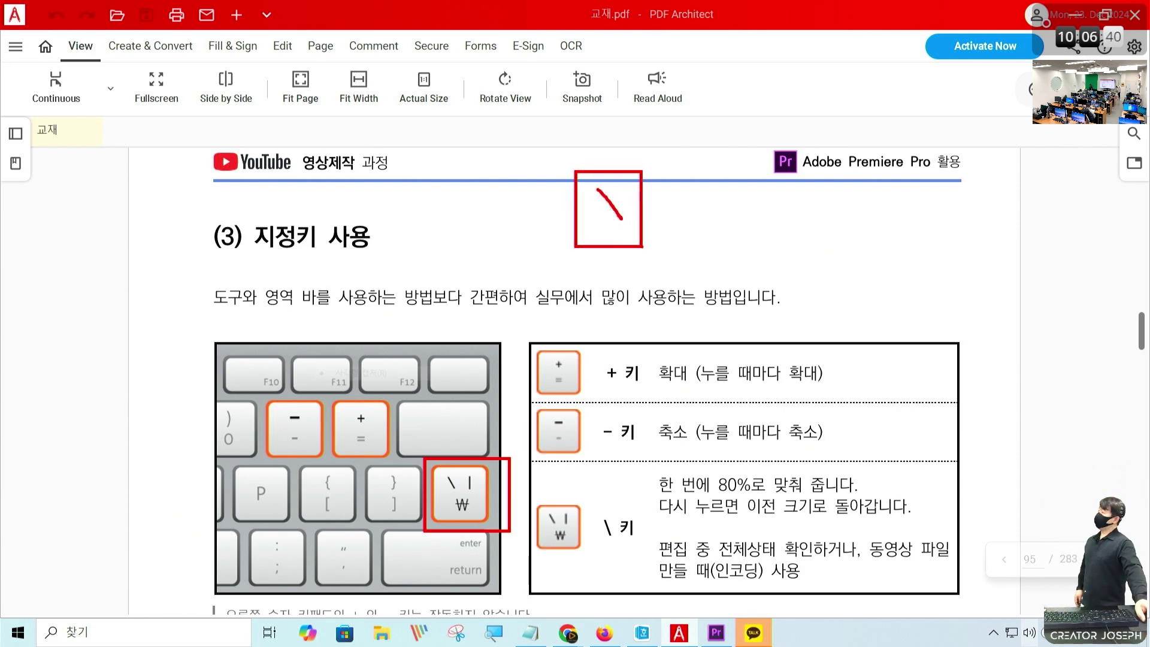
mouse_move(686, 222)
mouse_down()
mouse_move(702, 231)
mouse_move(746, 217)
mouse_move(752, 237)
mouse_up()
mouse_move(690, 217)
mouse_down()
mouse_move(749, 219)
mouse_move(757, 230)
mouse_up()
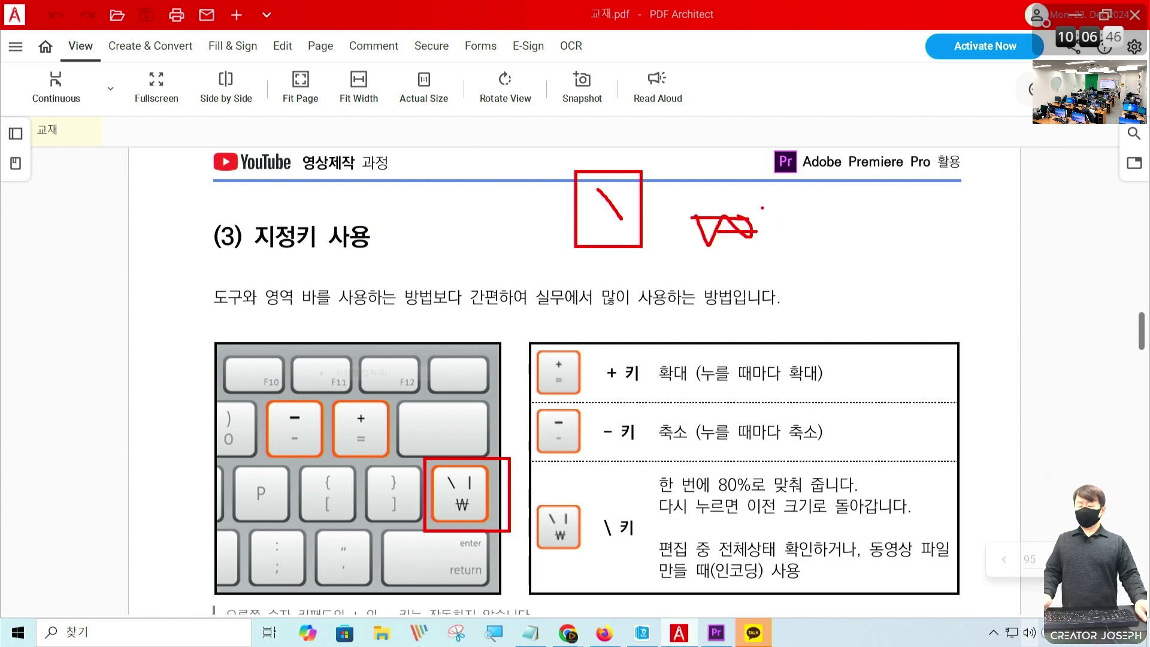
drag(780, 211, 780, 240)
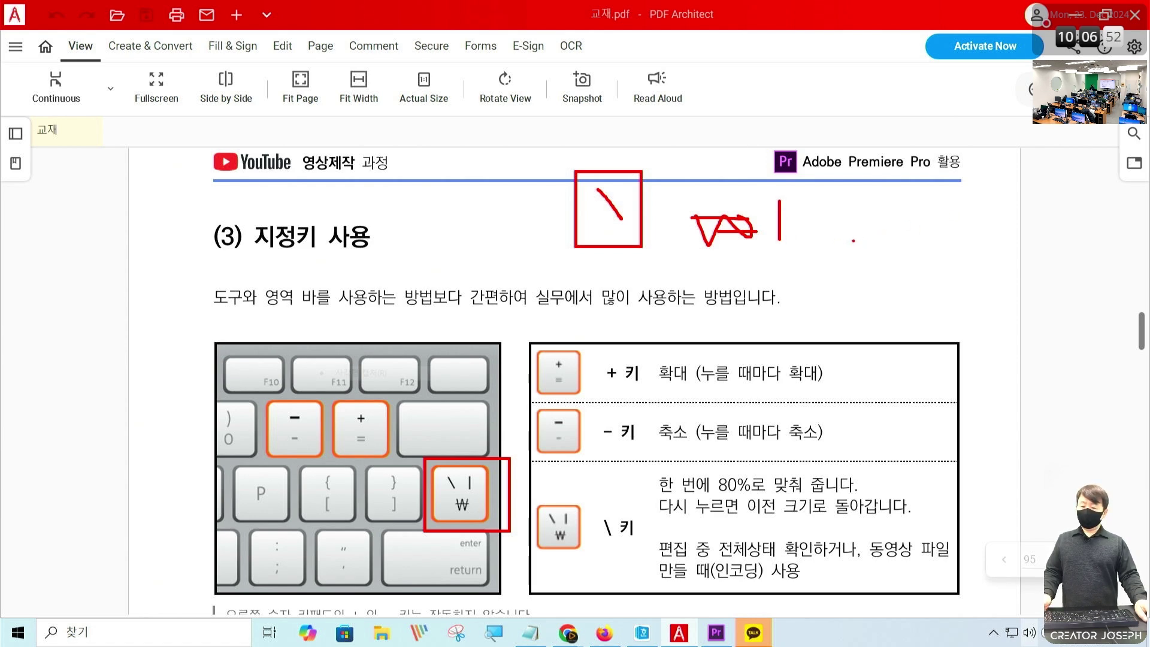
mouse_move(525, 499)
mouse_down()
mouse_move(602, 559)
mouse_move(572, 530)
mouse_up()
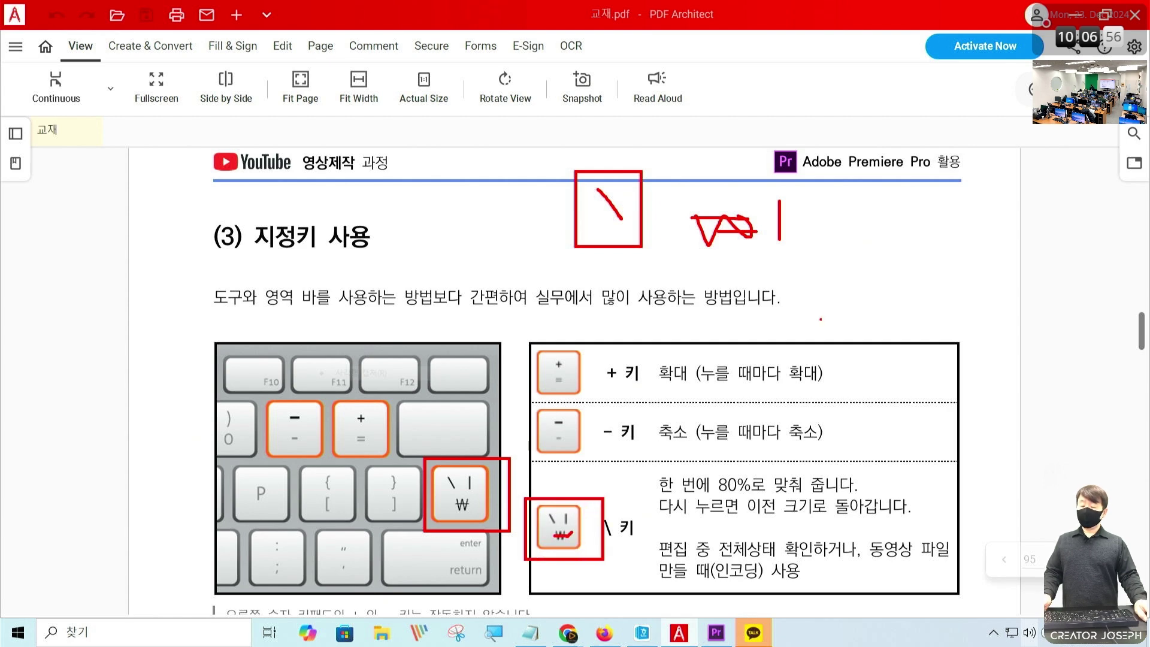
mouse_move(836, 281)
mouse_down()
mouse_move(865, 259)
mouse_move(866, 297)
mouse_up()
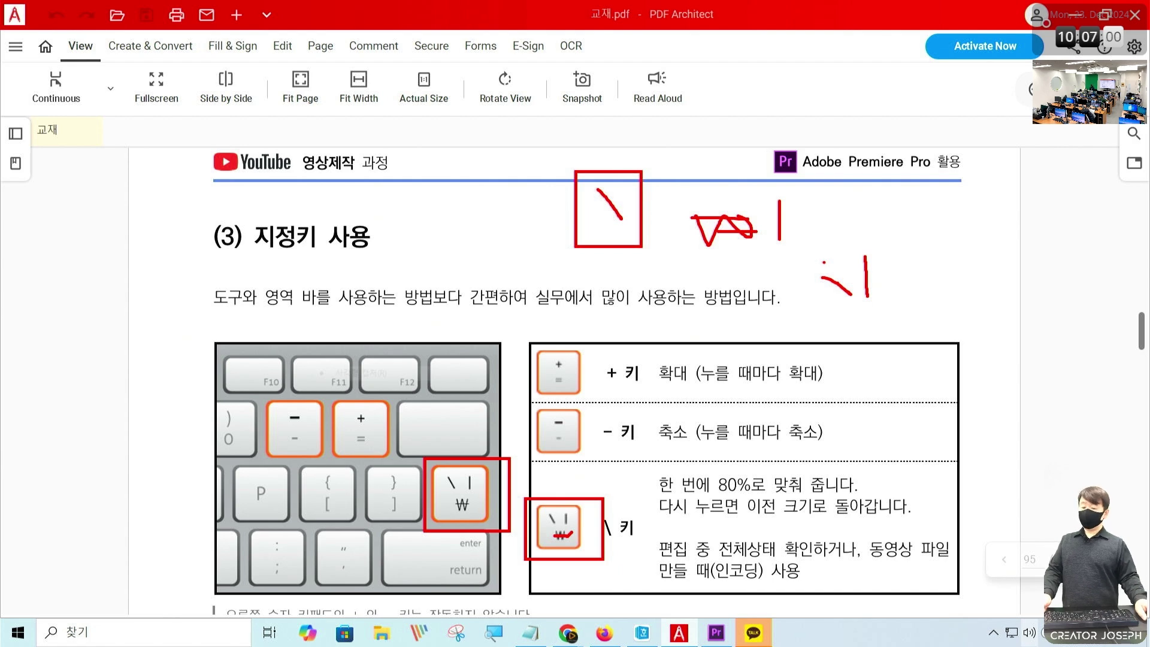
key(ctrl+z)
key(ctrl+z)
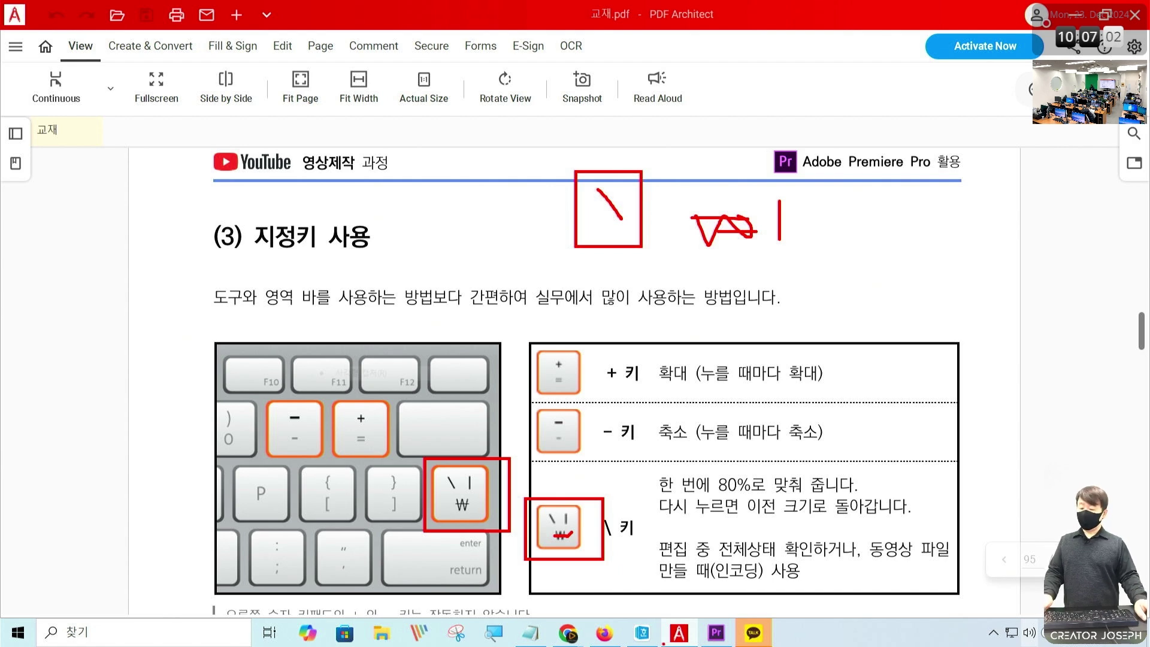
key(Escape)
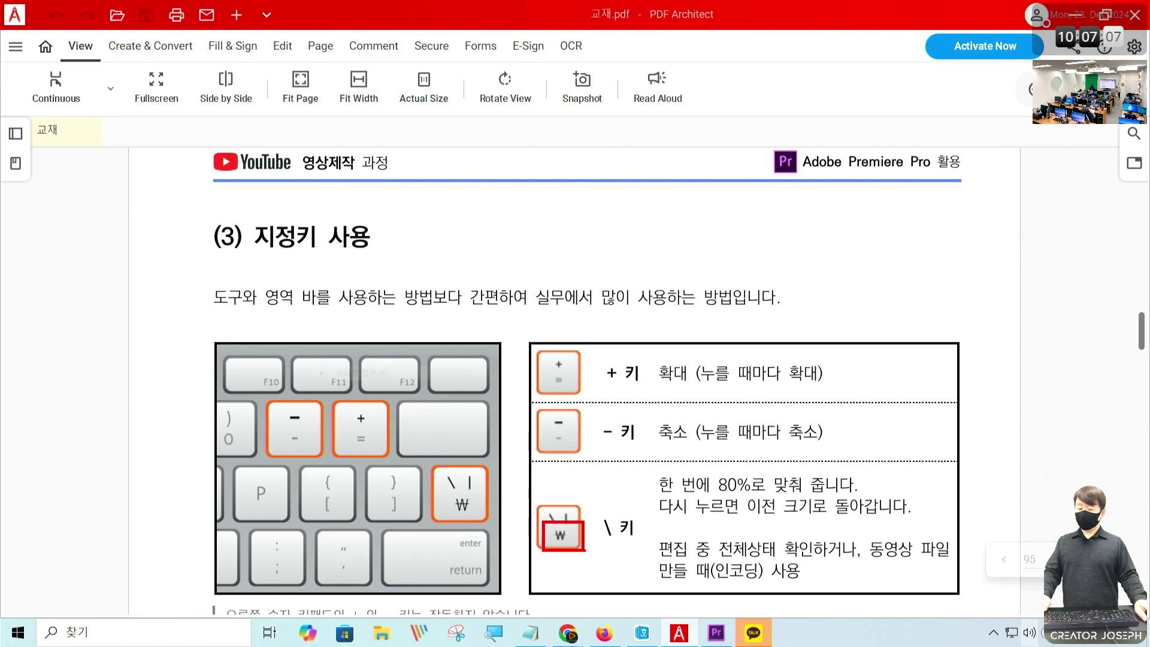
key(ctrl+2)
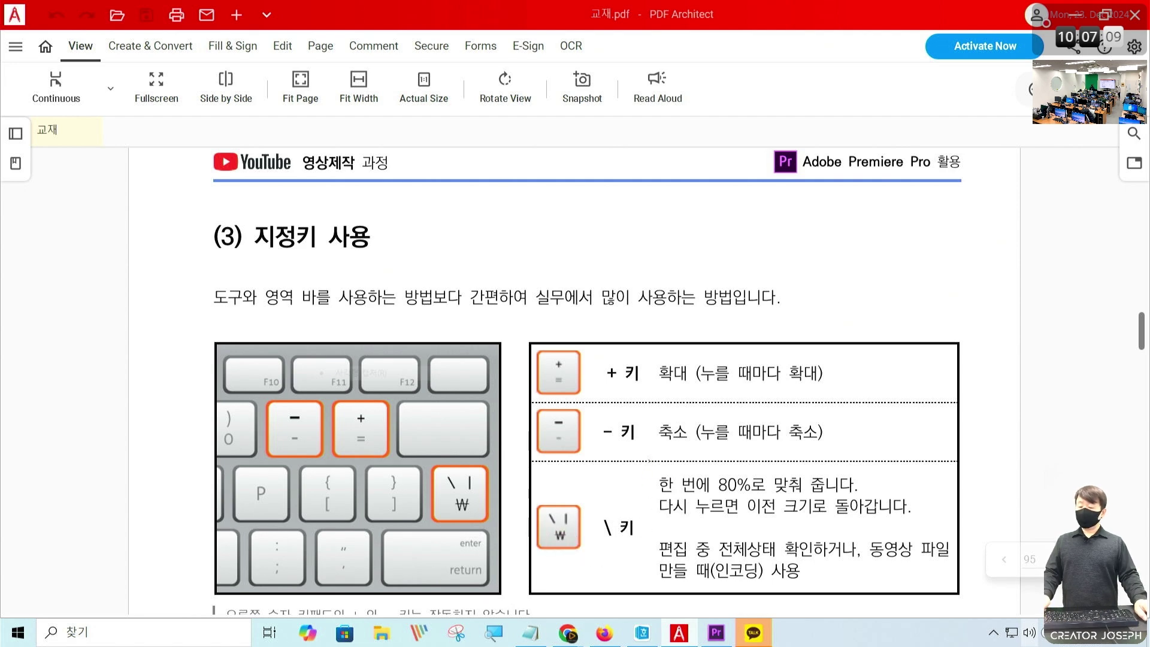
drag(647, 460, 836, 500)
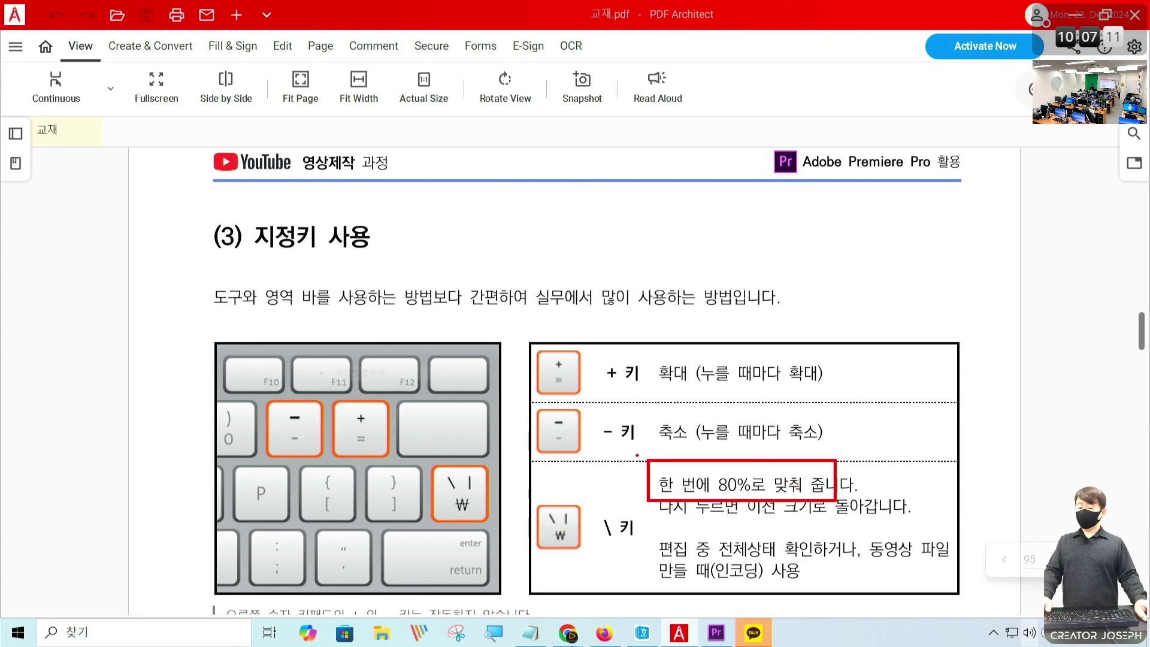
key(Escape)
Examine the timeline comparison on page 93 of the textbook, covering 표준 (80%), 축소 and 확대
scroll(631, 462, up, 10)
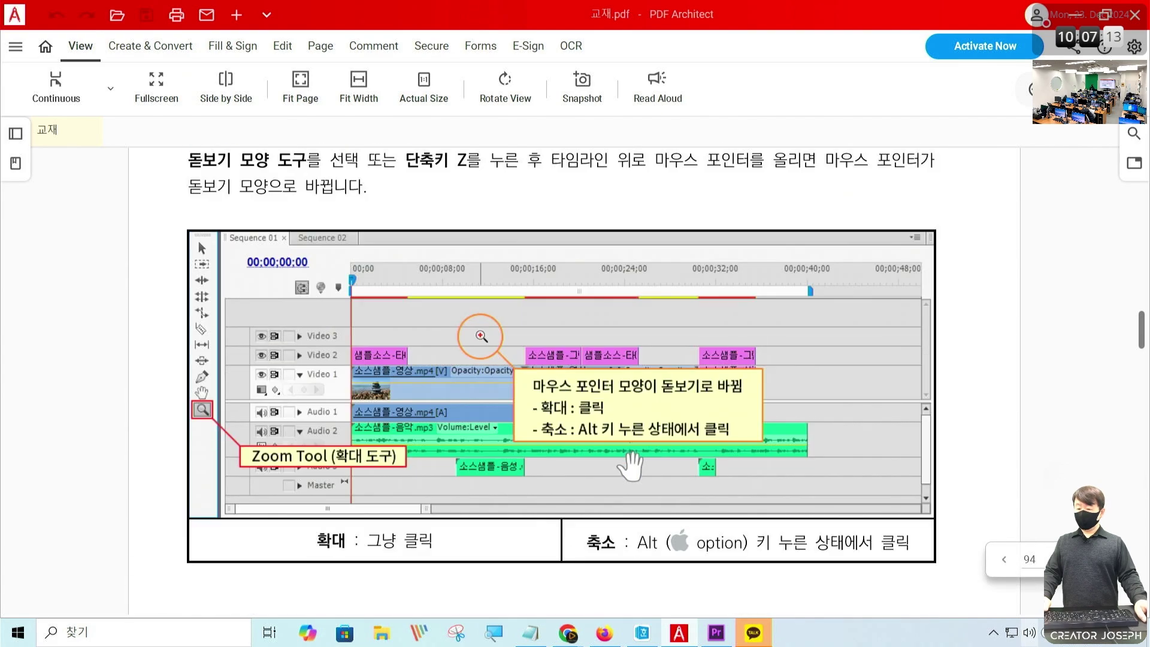
scroll(630, 463, up, 15)
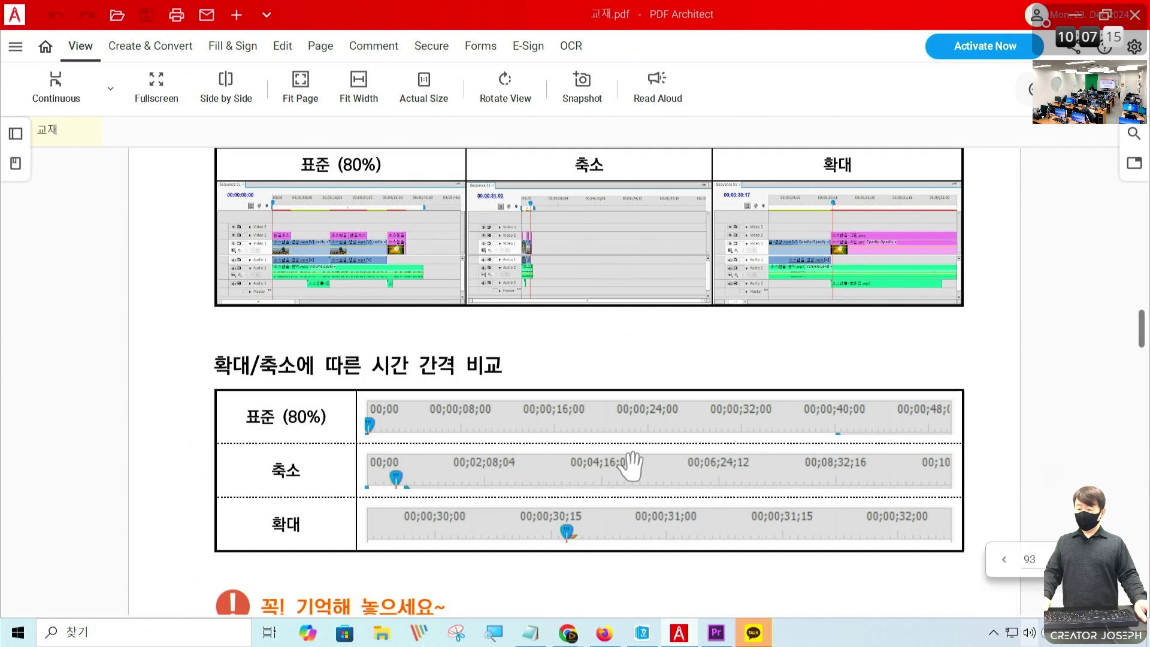
scroll(641, 471, down, 10)
scroll(647, 488, up, 10)
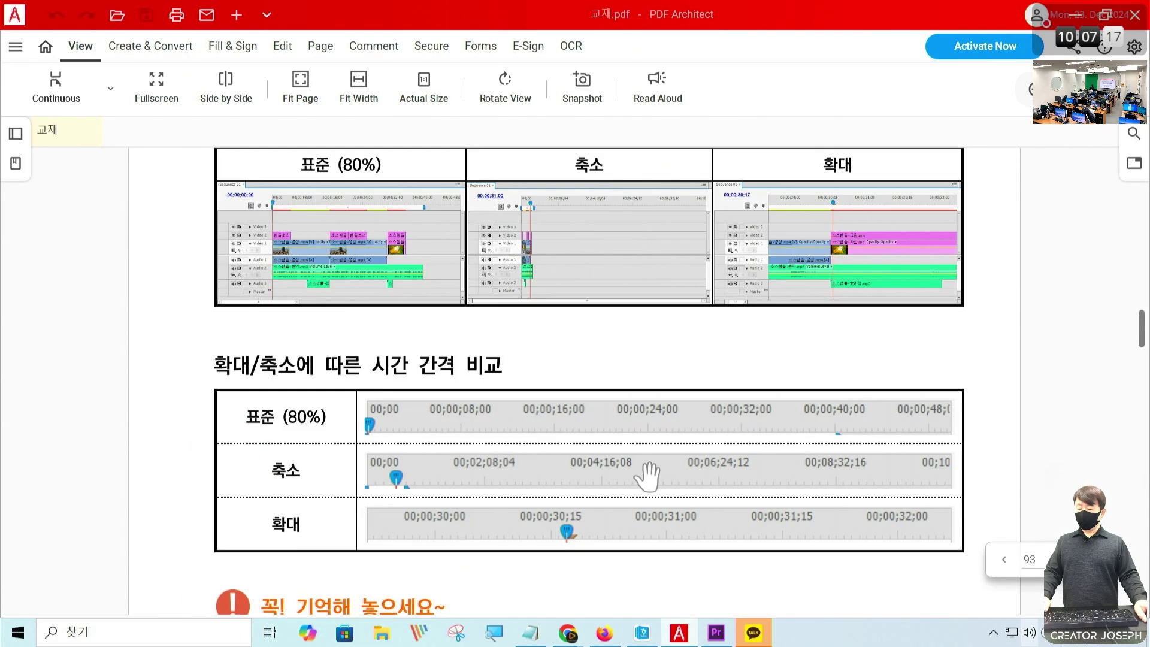
scroll(647, 477, up, 3)
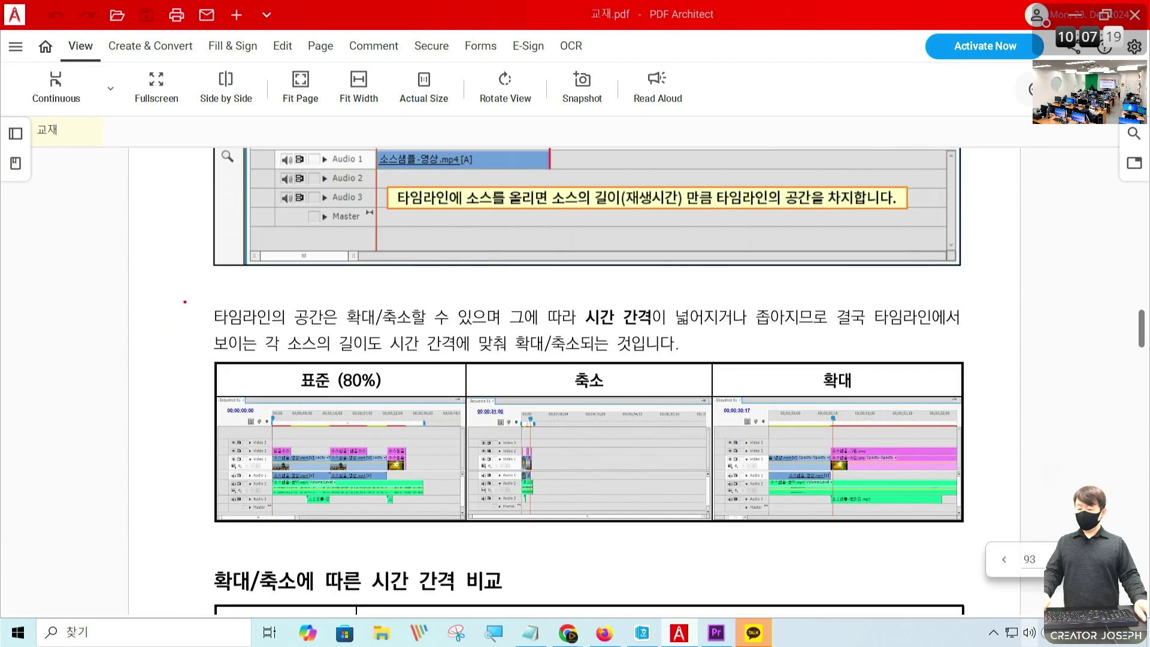
drag(184, 301, 1012, 550)
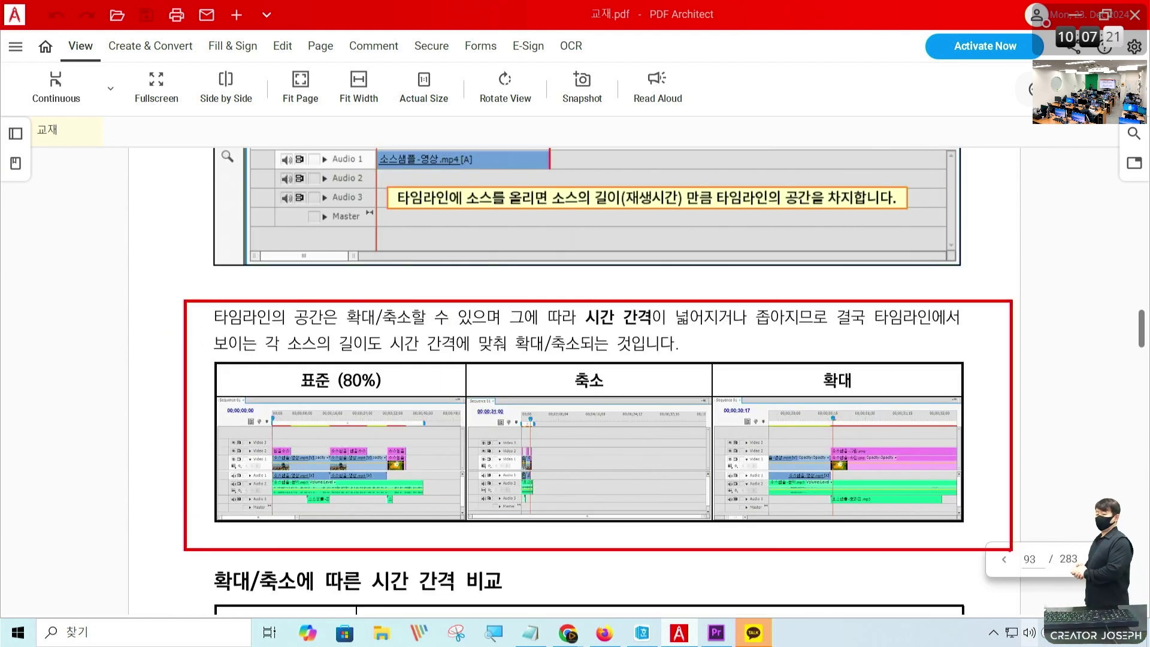
key(ctrl+z)
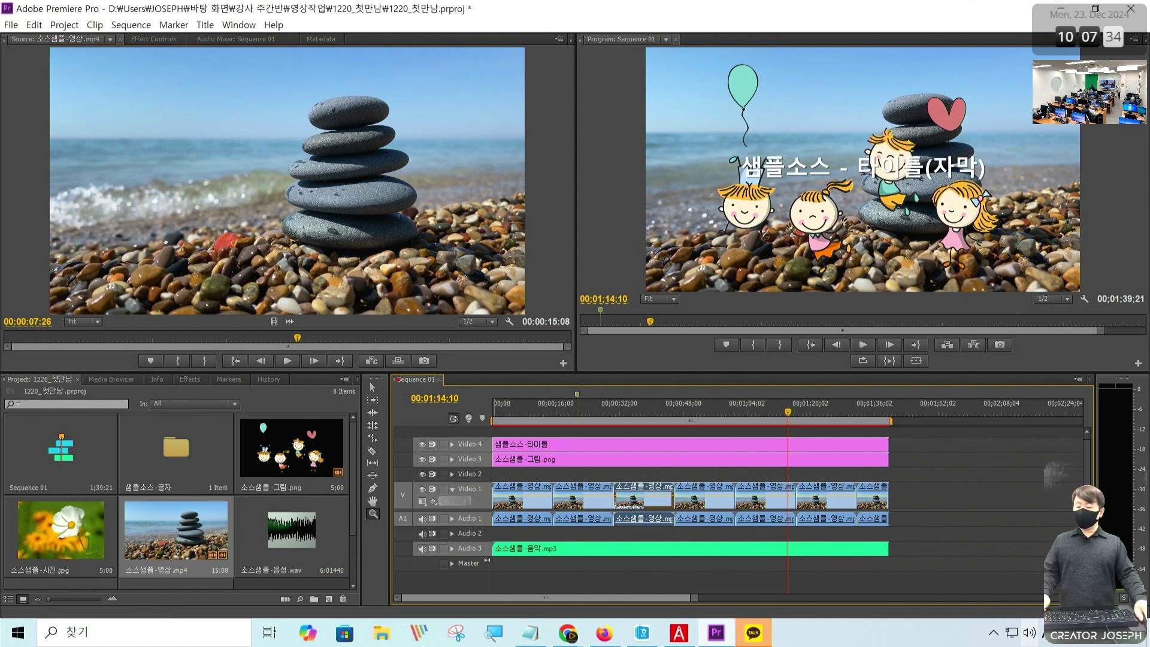
In Premiere Pro, fit the whole of Sequence 01 into about 80% of the timeline's width
mouse_move(487, 403)
mouse_down()
mouse_move(951, 581)
mouse_move(1085, 595)
mouse_up()
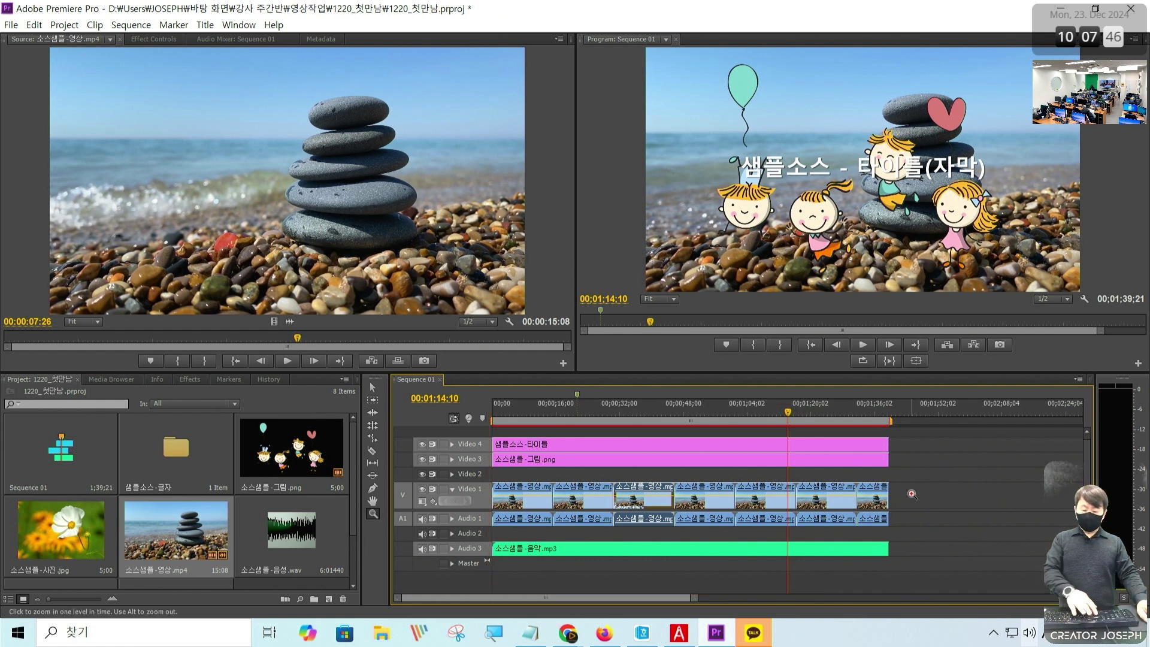
click(917, 495)
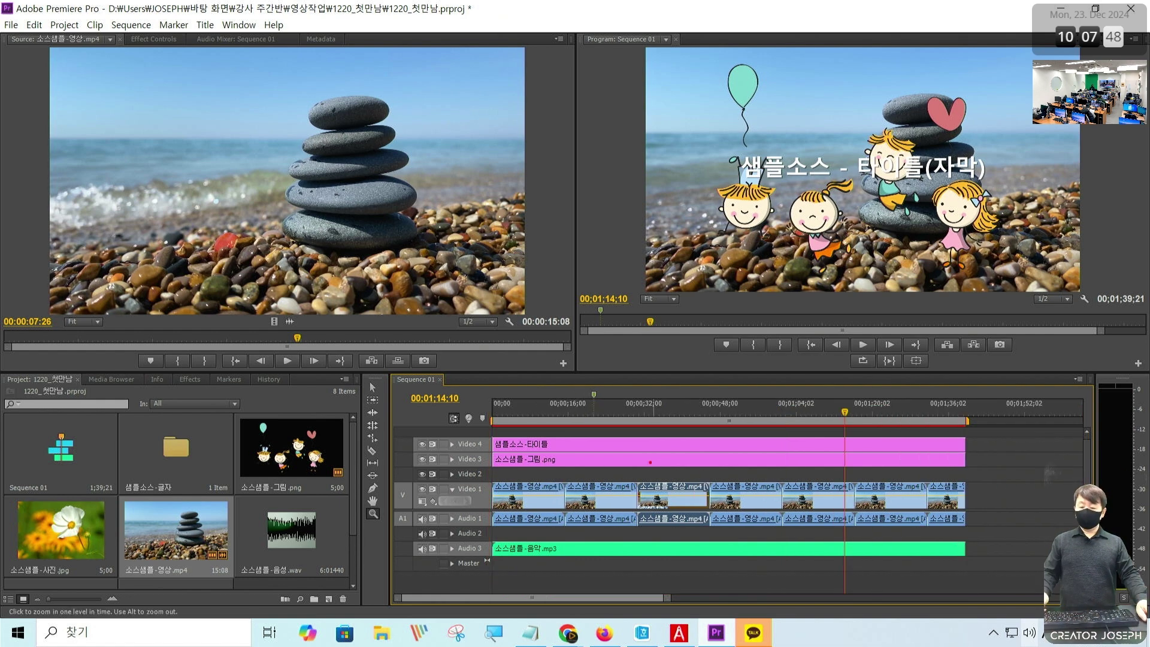
Examine how much of the timeline the clips of Sequence 01 occupy and the space after the last clip
mouse_move(495, 401)
mouse_down()
mouse_move(1134, 635)
mouse_move(1088, 598)
mouse_up()
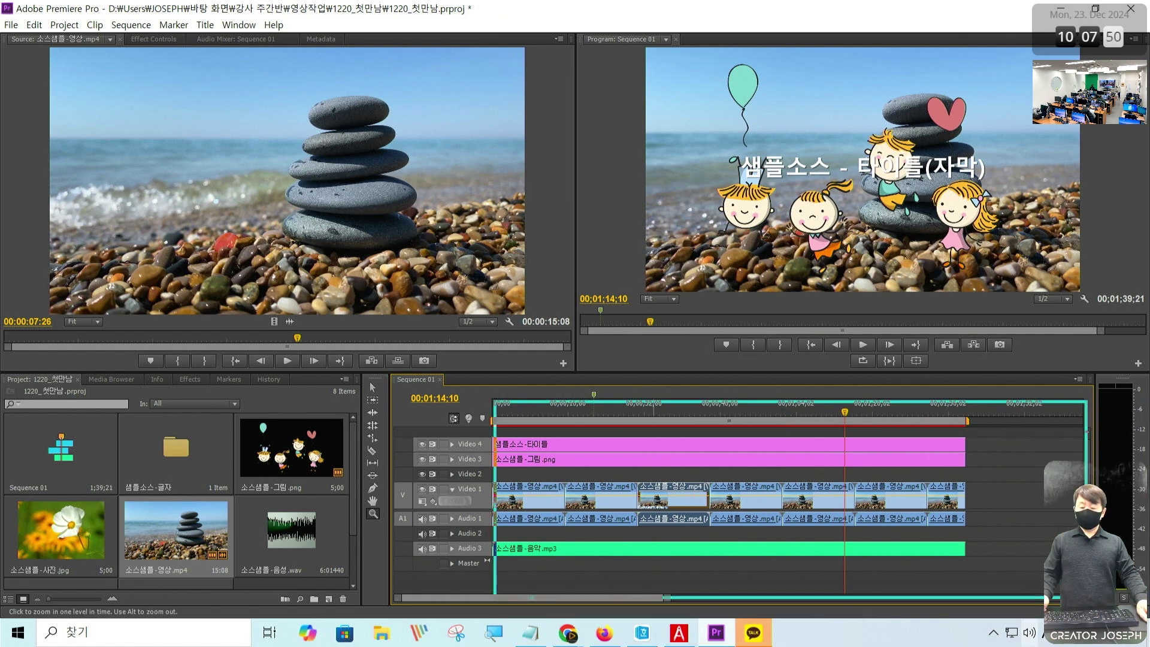
drag(969, 359, 967, 612)
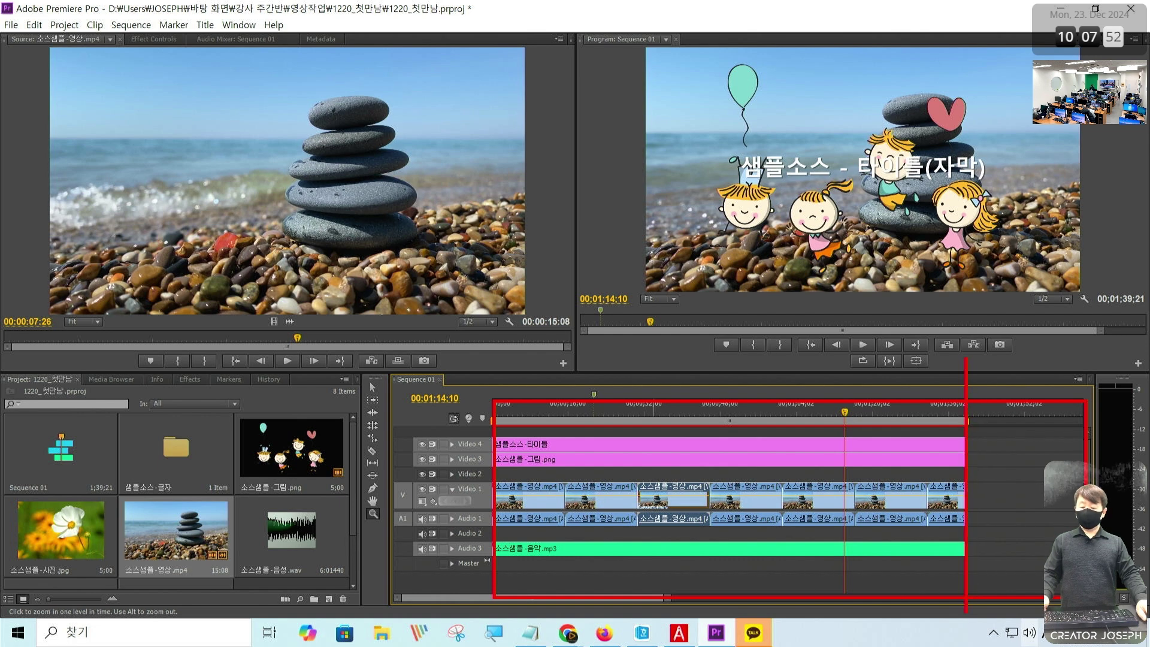
mouse_move(730, 540)
mouse_down()
mouse_move(729, 435)
mouse_move(740, 531)
mouse_up()
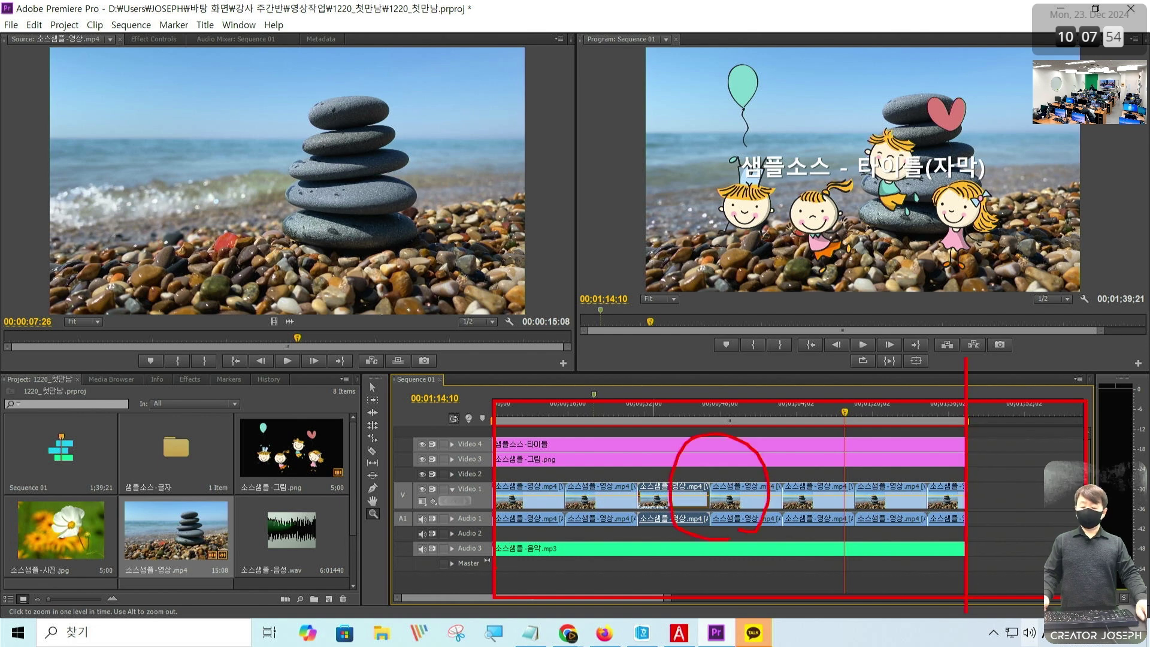
drag(502, 568, 713, 591)
drag(687, 574, 687, 590)
mouse_move(913, 573)
mouse_down()
mouse_move(965, 571)
mouse_move(804, 579)
mouse_up()
drag(823, 570, 817, 586)
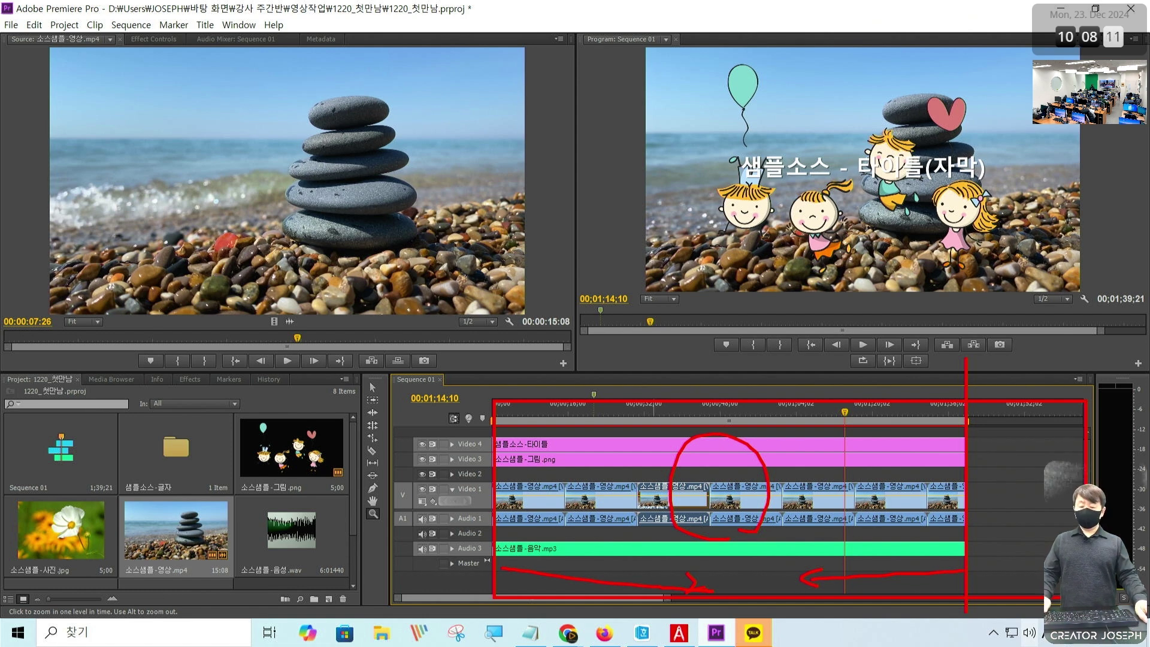
click(993, 471)
mouse_move(1000, 463)
mouse_down()
mouse_move(1028, 498)
mouse_move(1052, 472)
mouse_up()
mouse_move(983, 535)
mouse_down()
mouse_move(1007, 550)
mouse_move(1023, 542)
mouse_up()
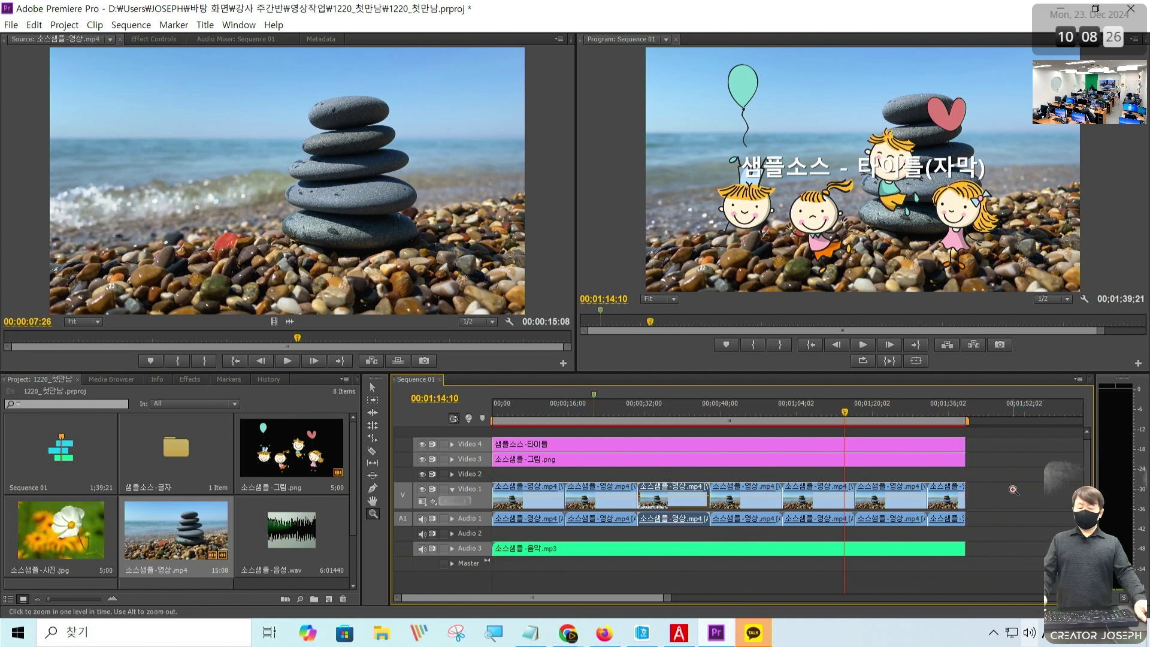
drag(995, 459, 1039, 497)
mouse_move(978, 436)
mouse_down()
mouse_move(1004, 495)
mouse_move(1069, 521)
mouse_up()
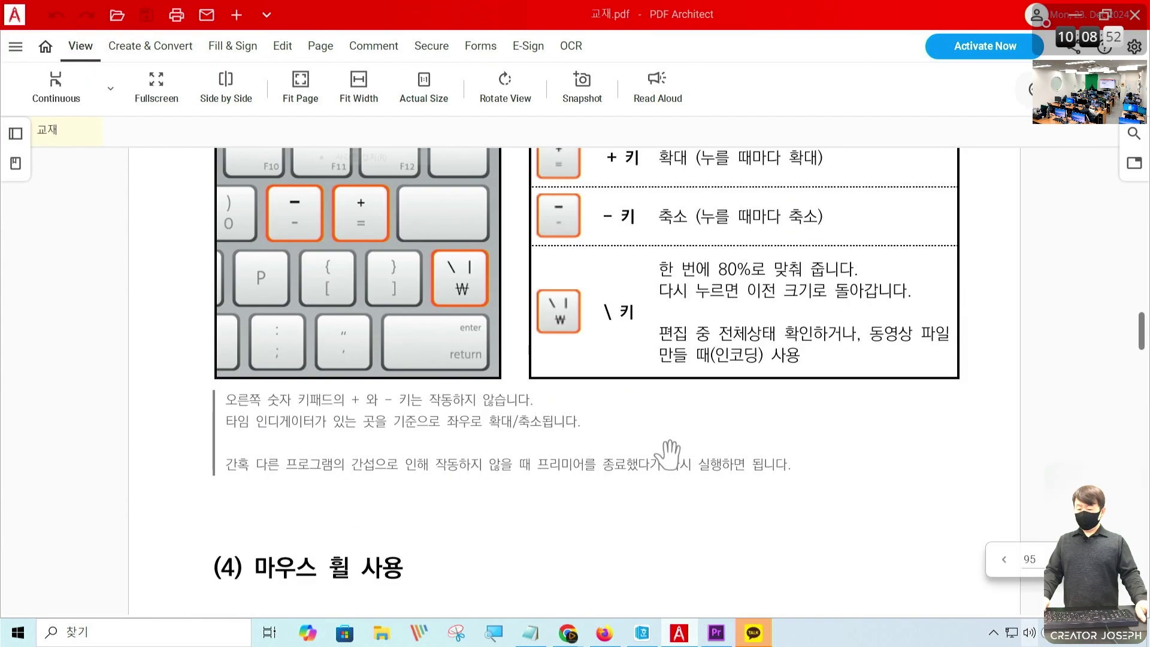
Switch to the textbook PDF and examine section (4) 마우스 휠 사용 on zooming with Alt and the mouse wheel
scroll(665, 453, down, 8)
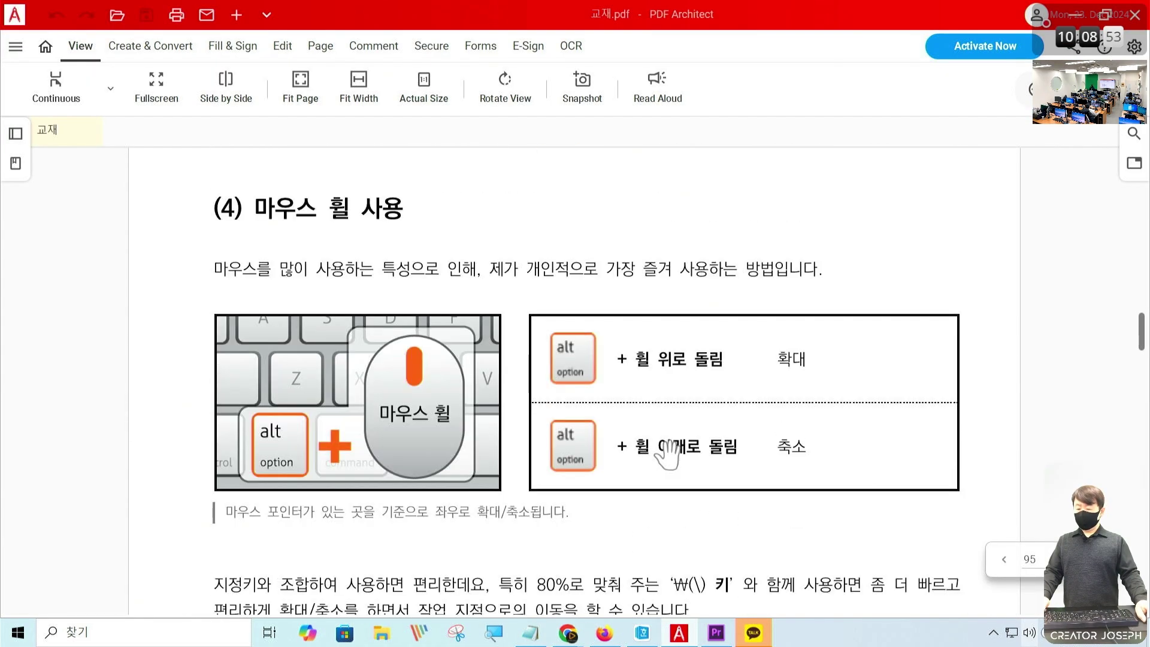
scroll(667, 455, up, 1)
scroll(667, 455, down, 5)
scroll(667, 455, up, 5)
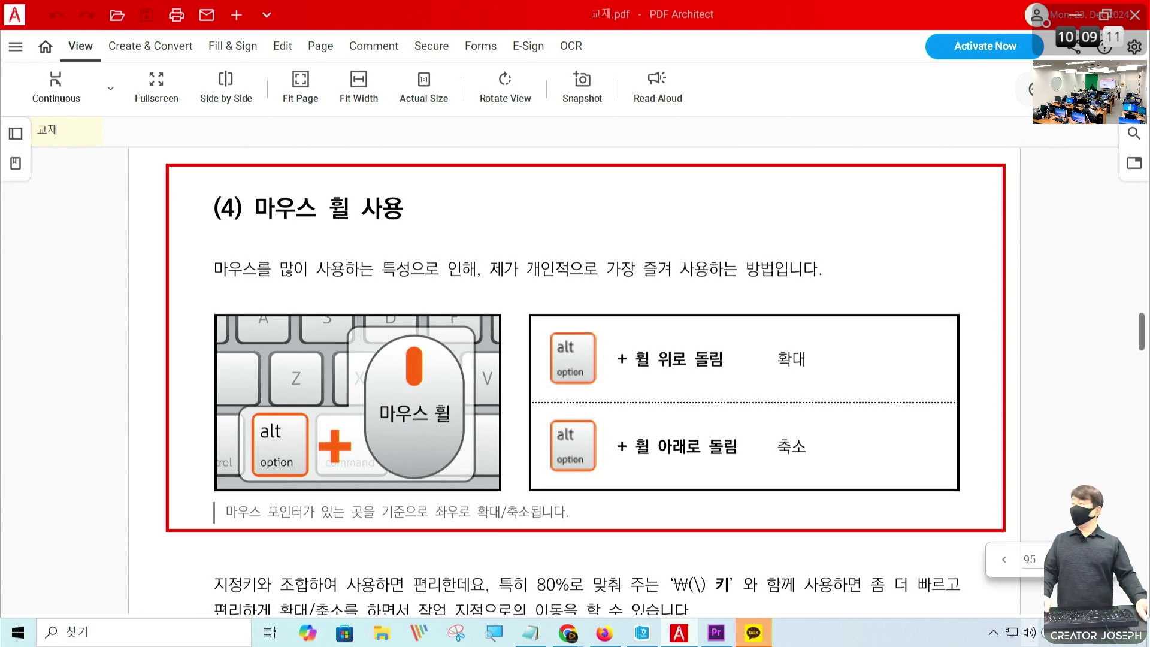
key(Escape)
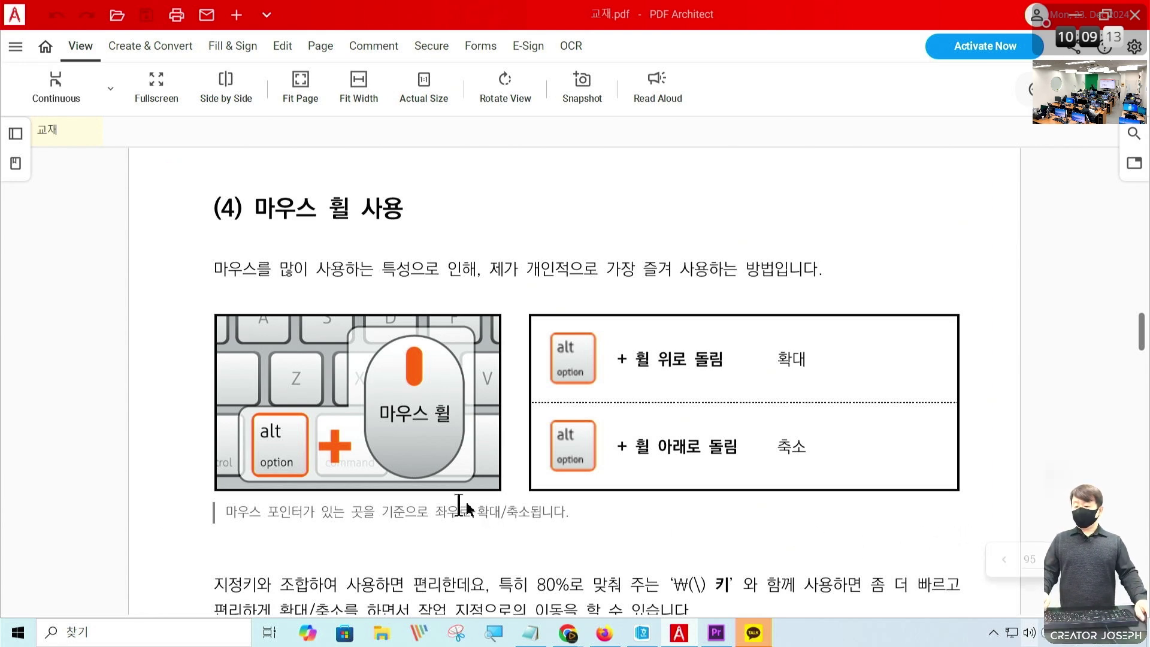
key(ctrl+2)
drag(245, 417, 292, 441)
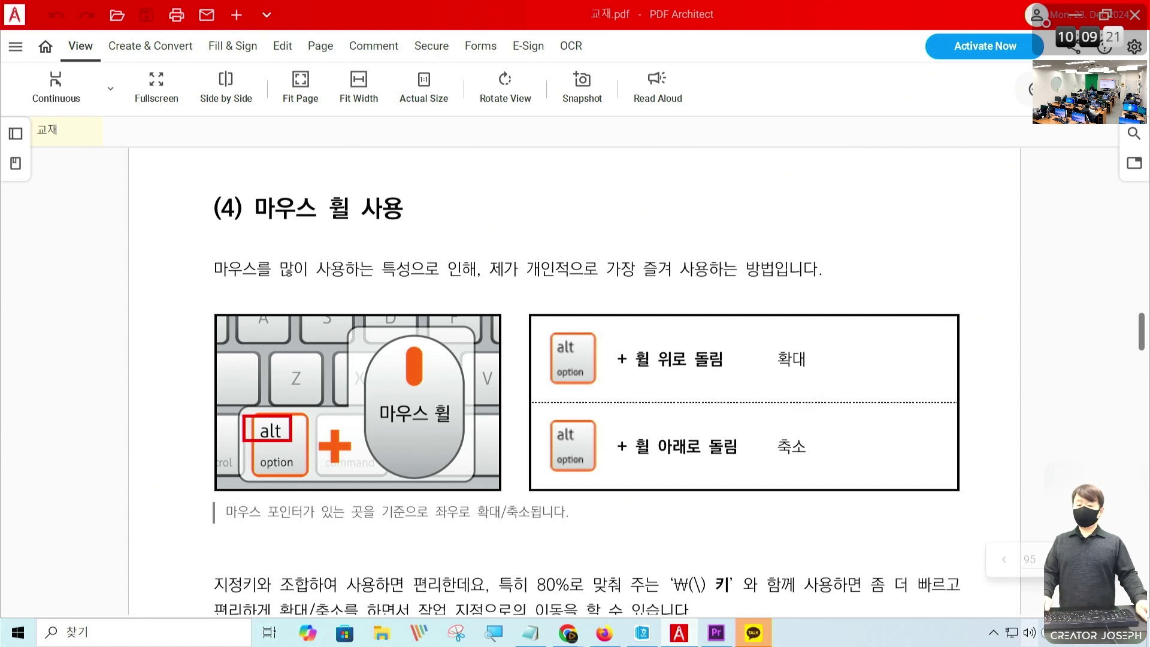
key(Escape)
Switch back to Premiere Pro and activate the Selection tool
key(alt+Tab)
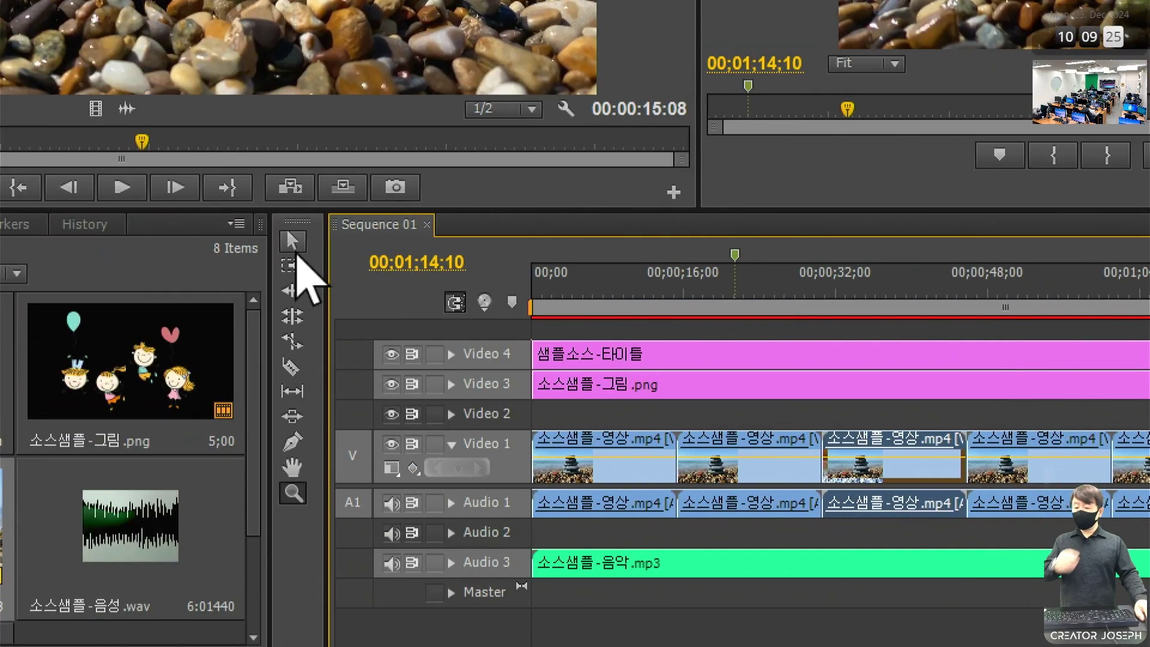
click(373, 388)
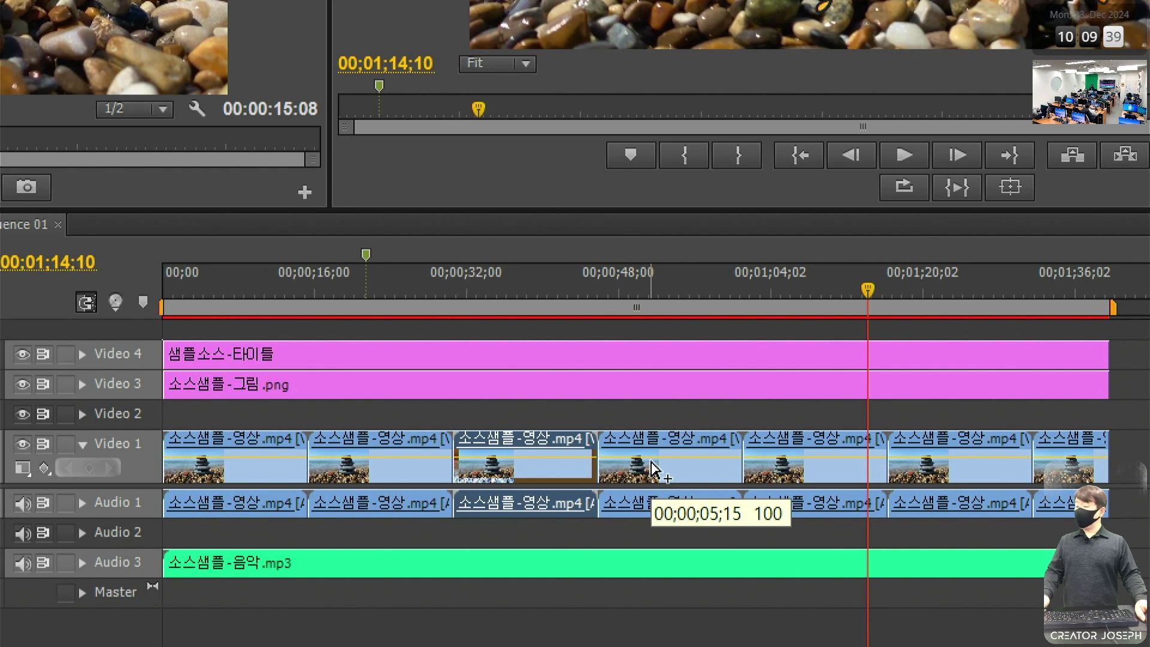
Zoom the Sequence 01 timeline in and out around the middle clips on Video 1
scroll(652, 463, up, 1)
scroll(651, 462, down, 1)
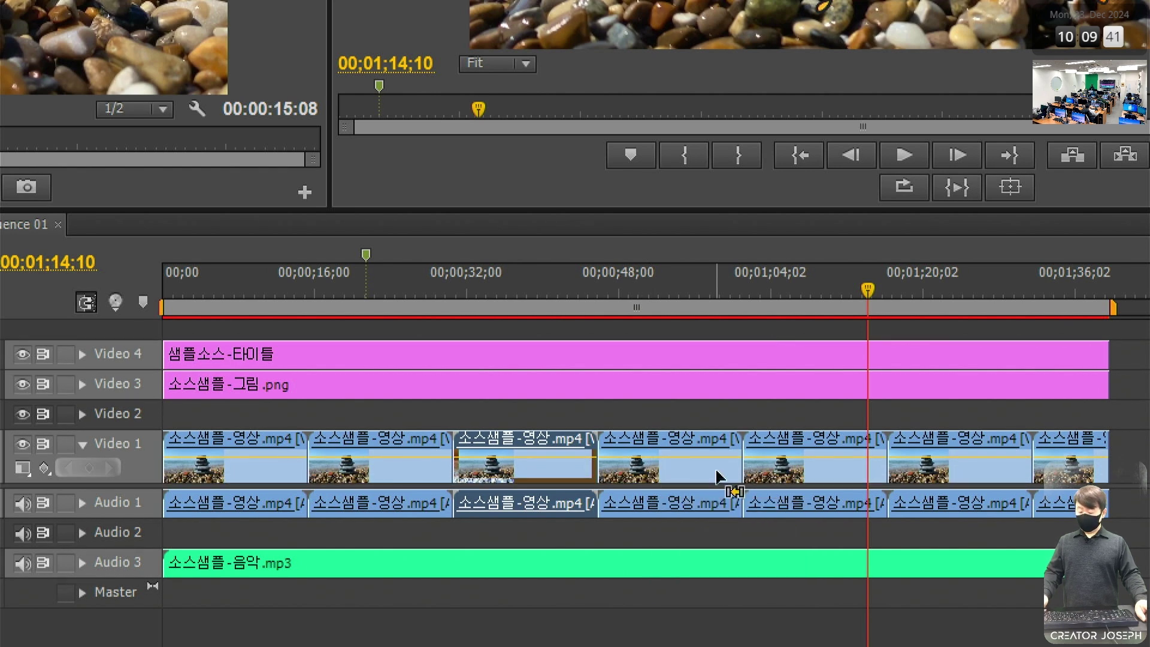
scroll(718, 472, up, 1)
scroll(728, 500, down, 1)
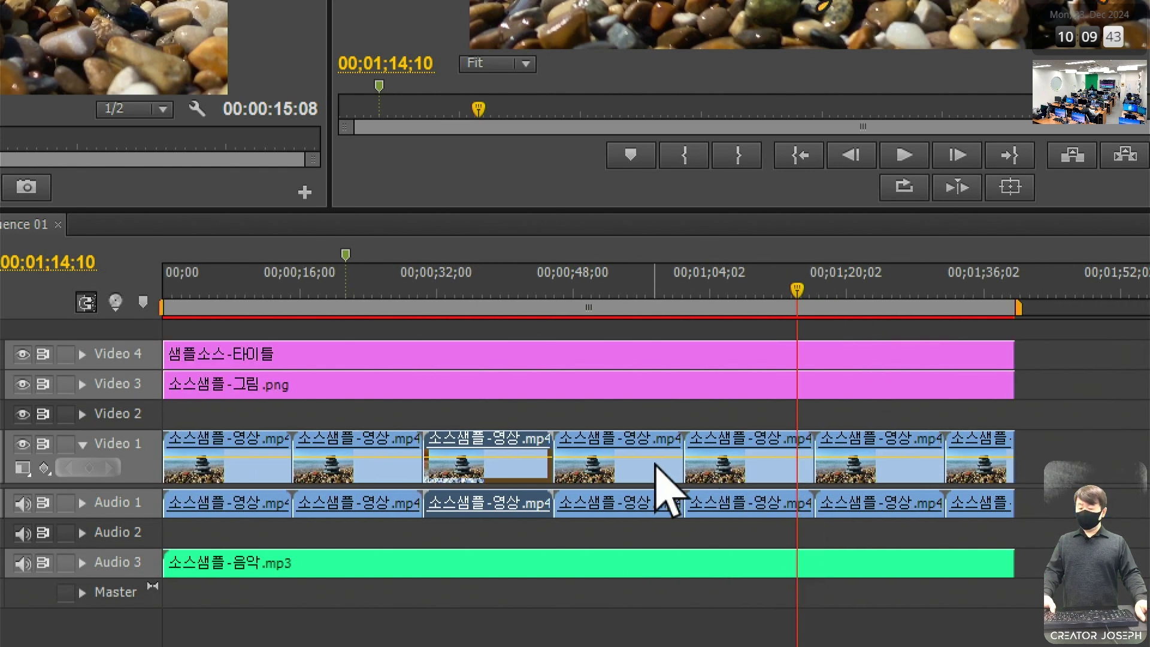
scroll(625, 465, up, 2)
scroll(629, 467, up, 1)
scroll(662, 466, down, 1)
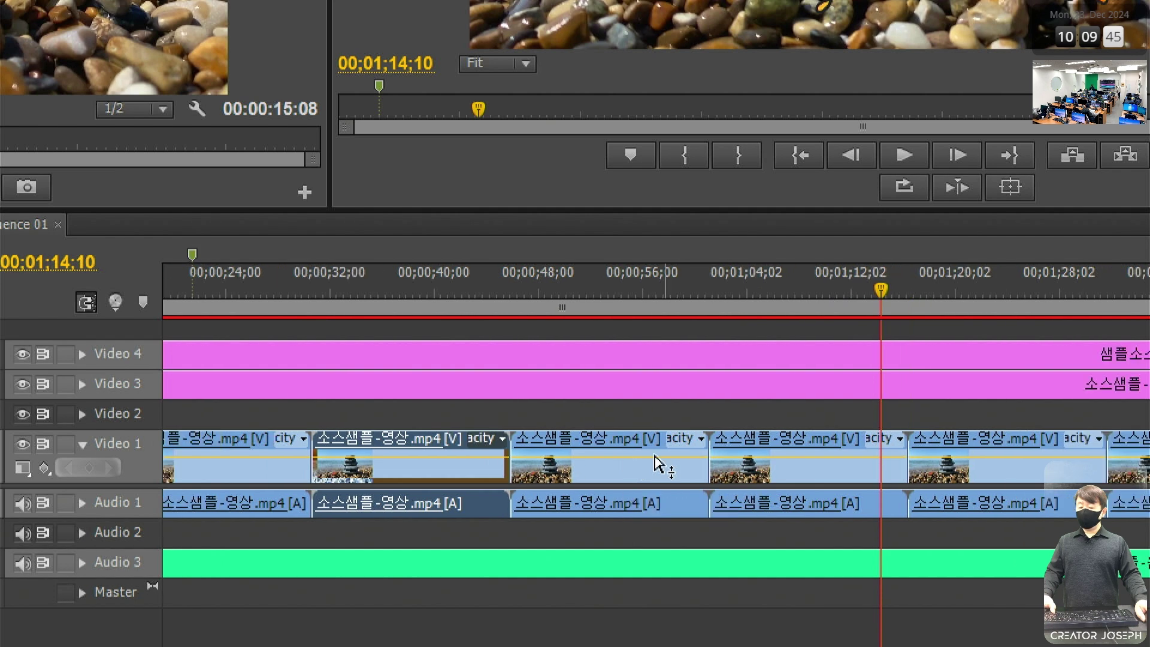
scroll(698, 470, down, 1)
key(minus)
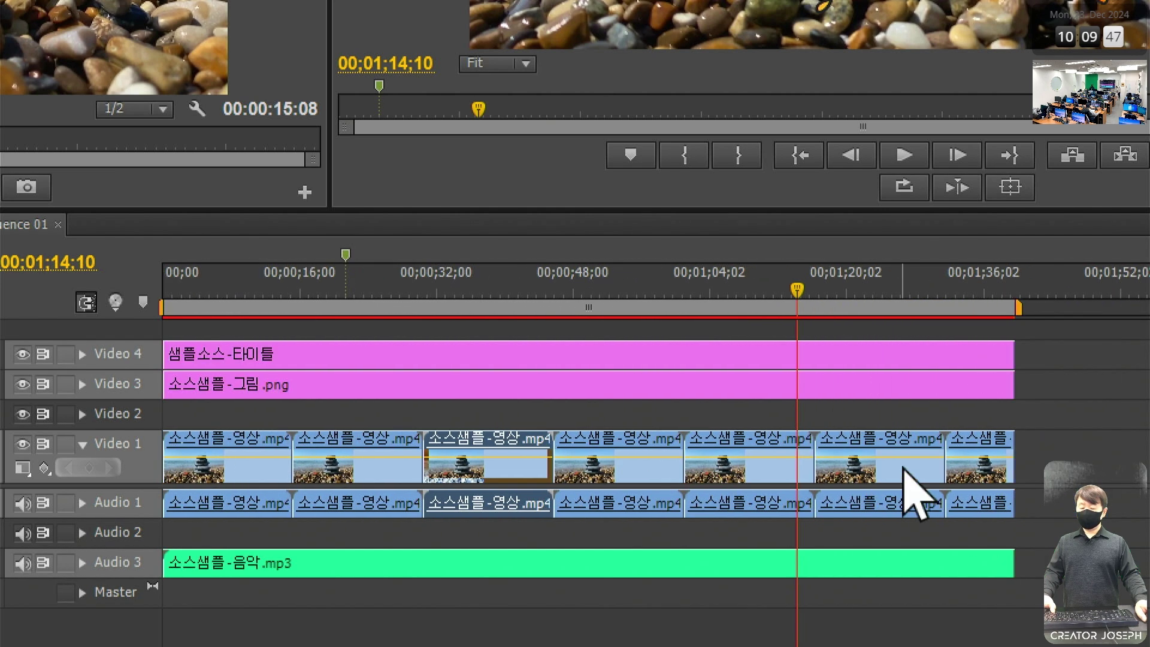
Zoom the Sequence 01 timeline in and out around the Video 1 clips, and check the page 91 note on combined zooming in the textbook PDF
key(equal)
key(equal)
key(equal)
key(minus)
key(minus)
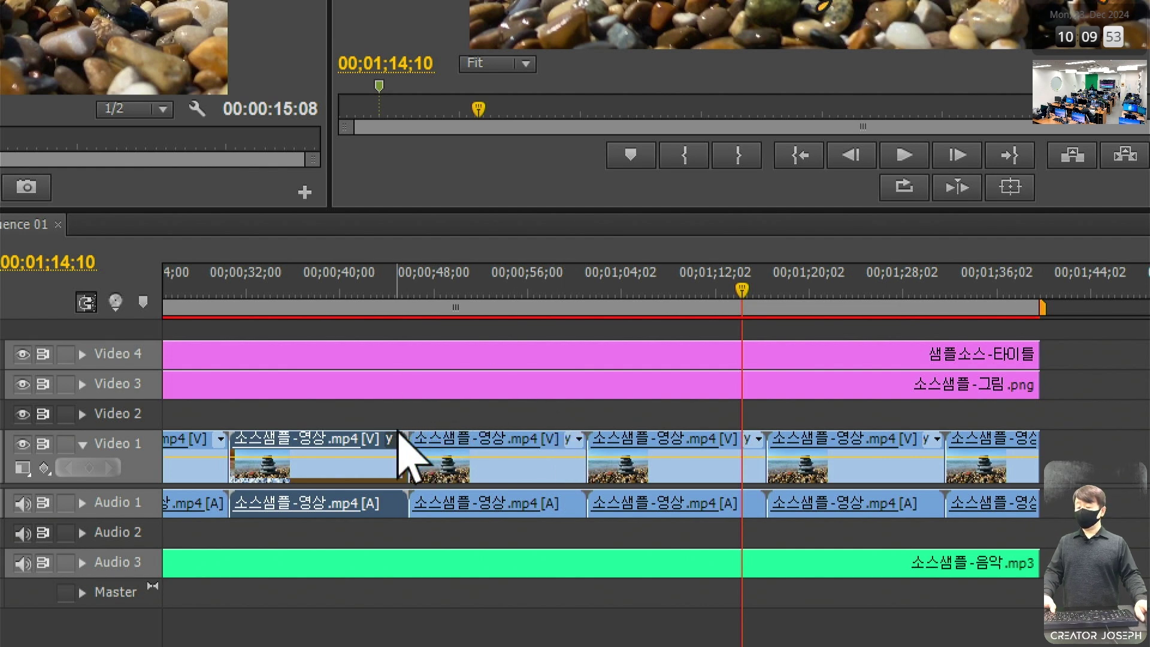
scroll(400, 443, up, 2)
scroll(402, 437, down, 3)
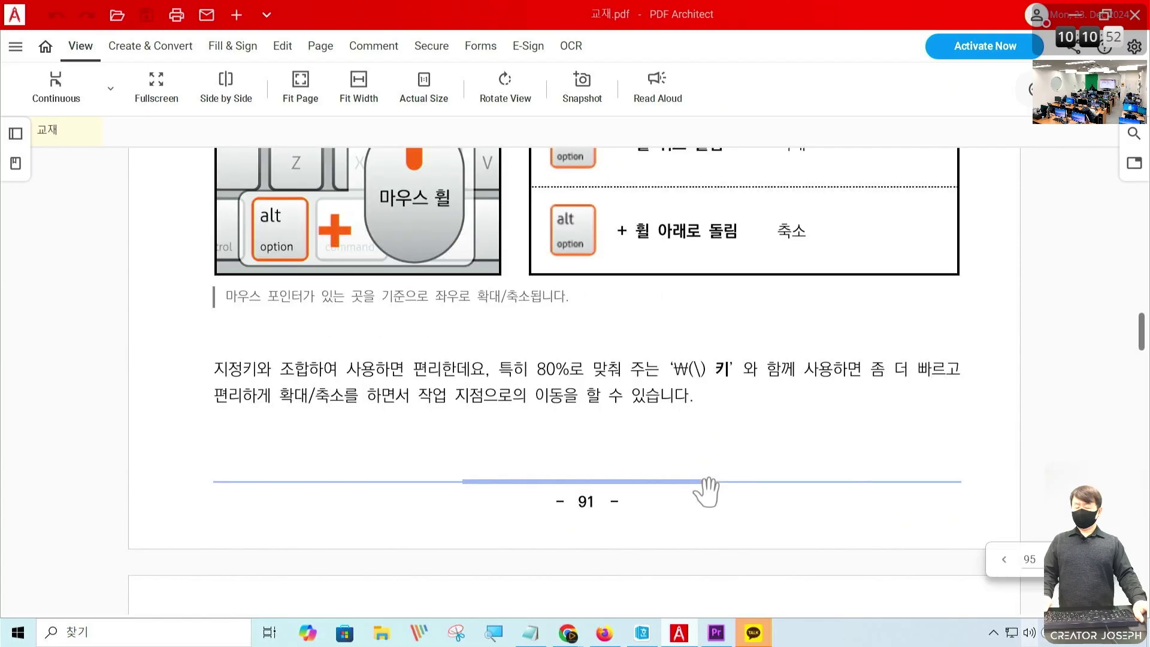
scroll(707, 491, up, 1)
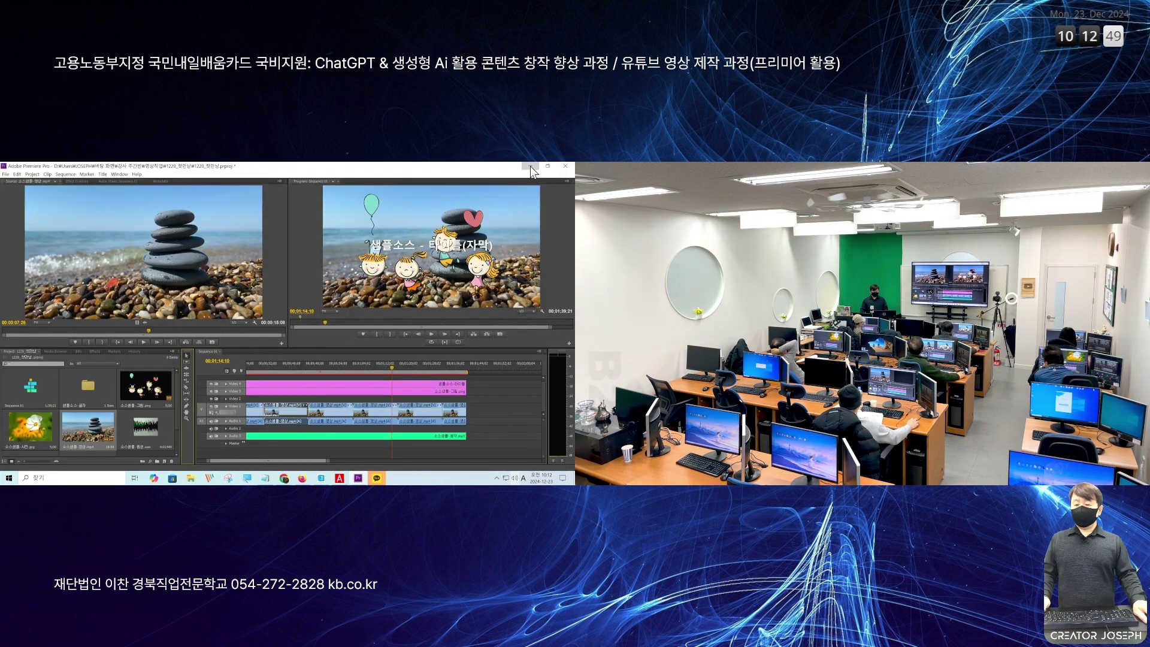
Show the desktop and move the Firefox window with the YouTube home page toward the middle of the screen
key(super+d)
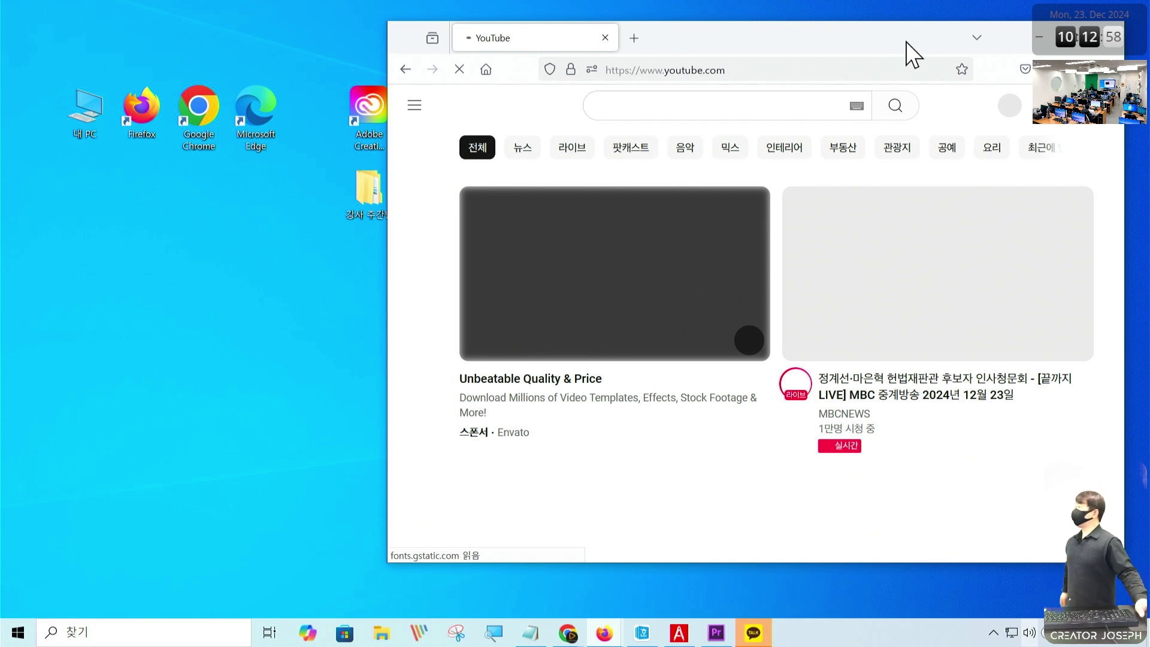
drag(896, 45, 615, 40)
drag(845, 159, 895, 159)
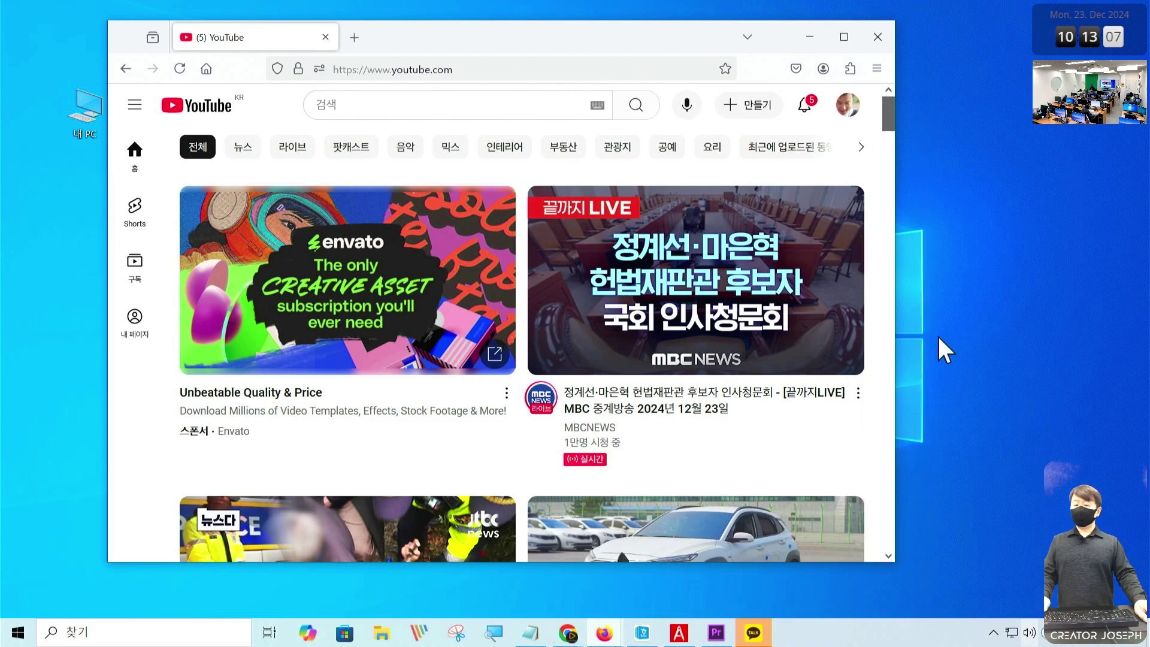
Examine the YouTube home feed up and down, from the first videos past the Shorts section to the lower recommendations
drag(890, 115, 888, 209)
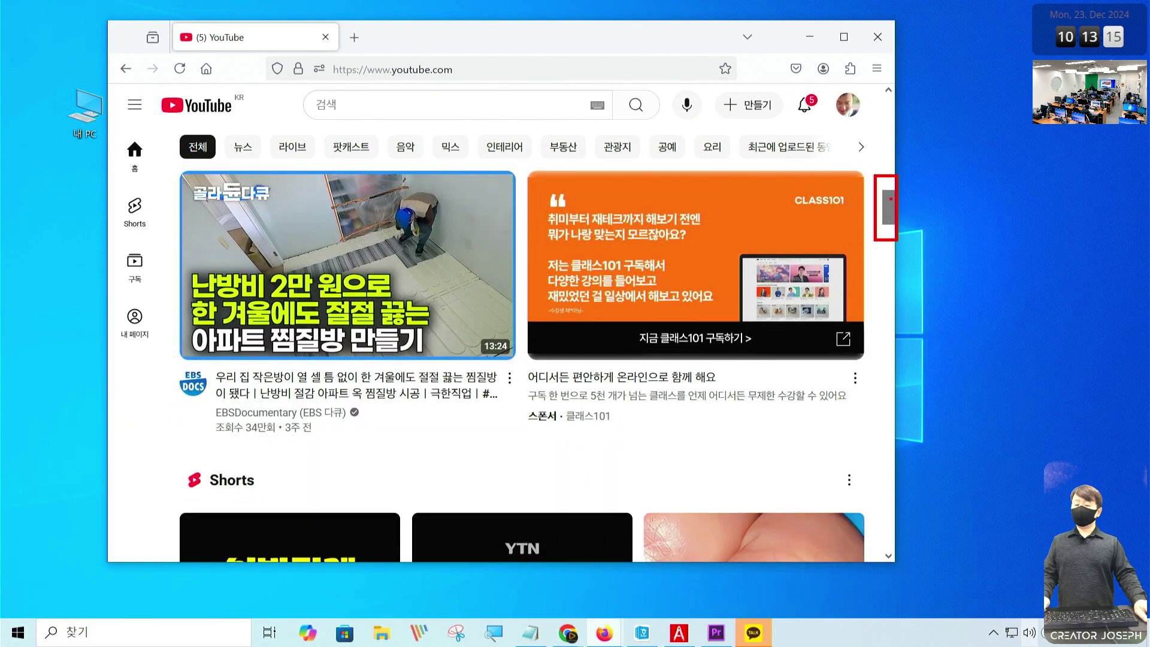
drag(890, 203, 893, 280)
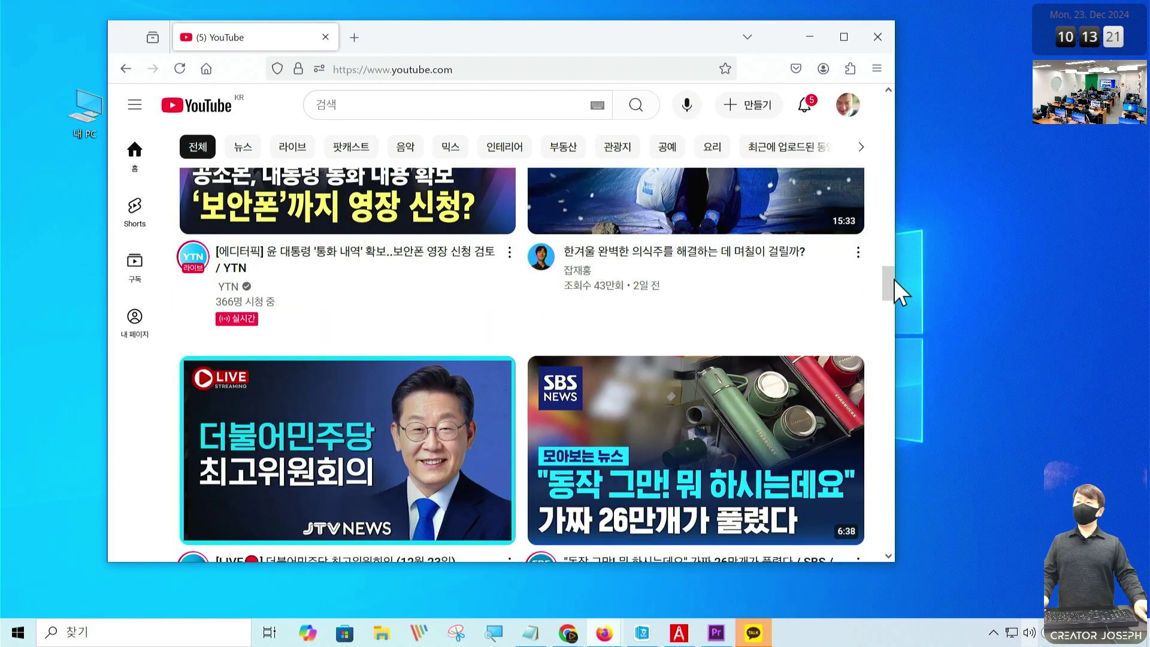
scroll(770, 347, up, 5)
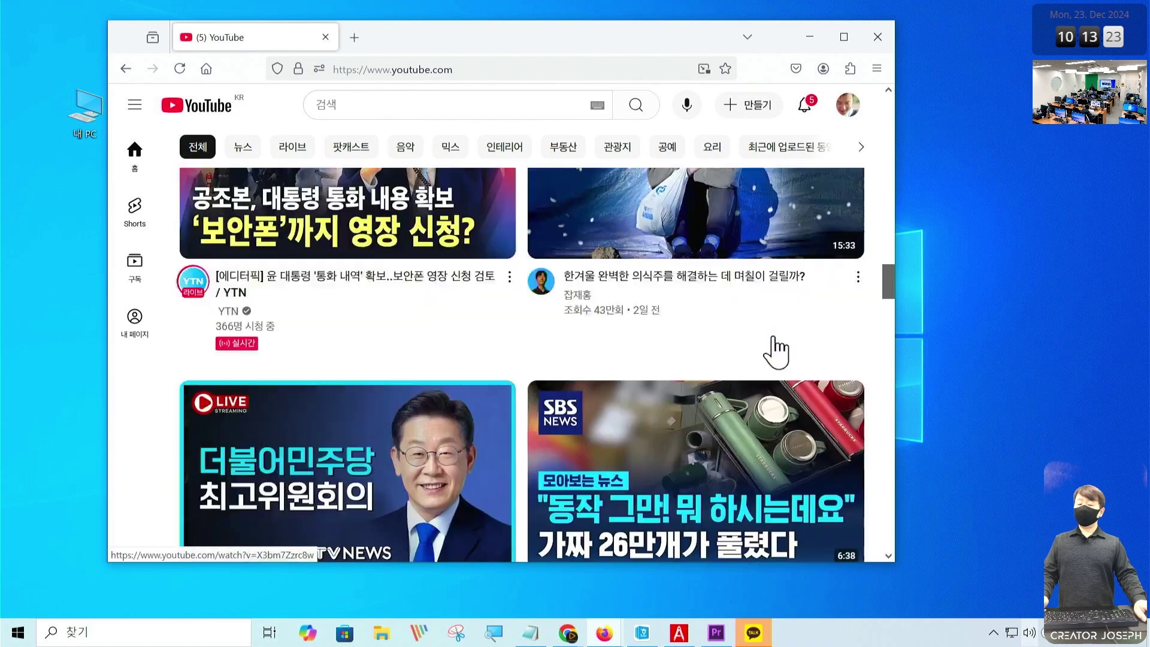
drag(876, 195, 911, 279)
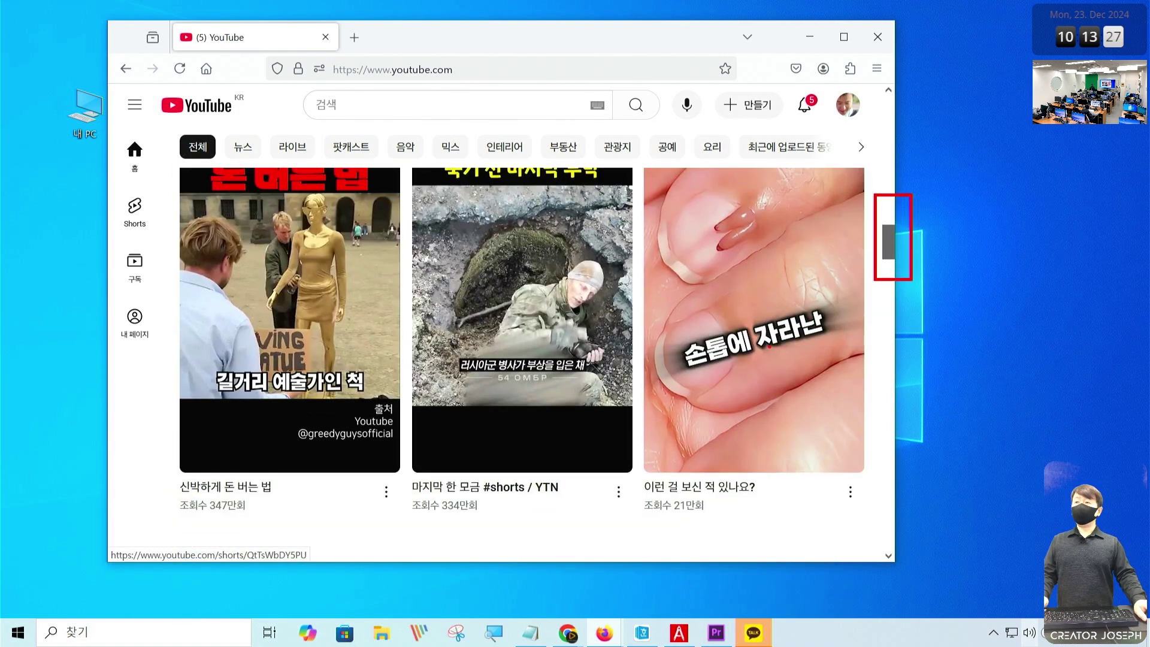
scroll(752, 363, up, 4)
scroll(755, 362, down, 15)
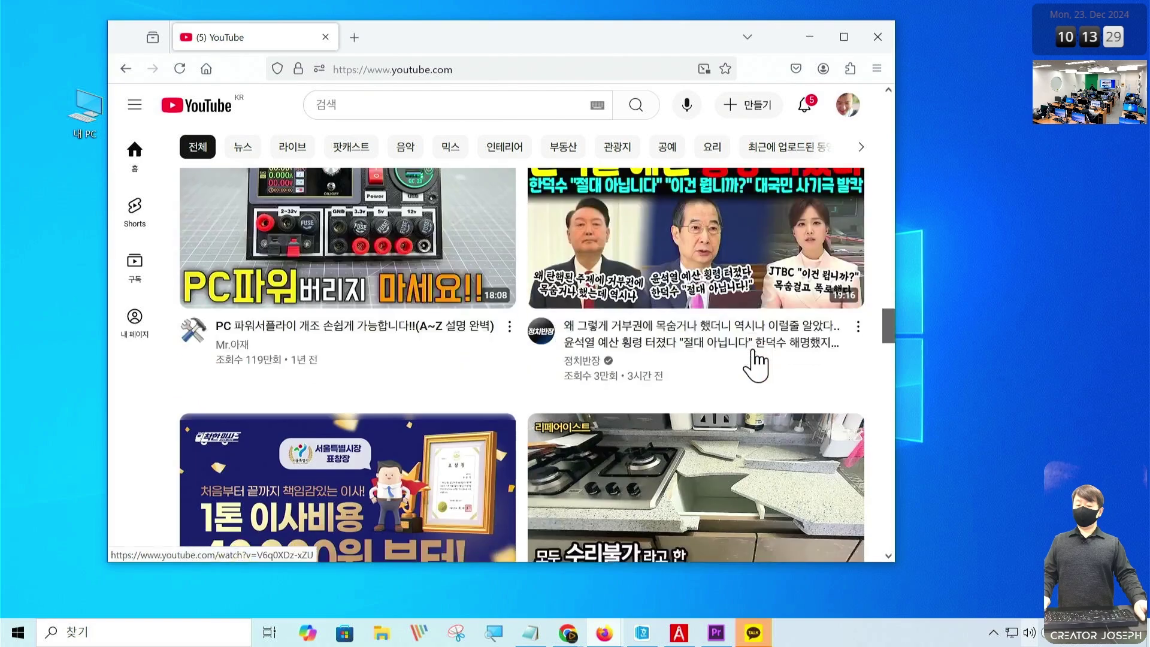
scroll(758, 361, down, 10)
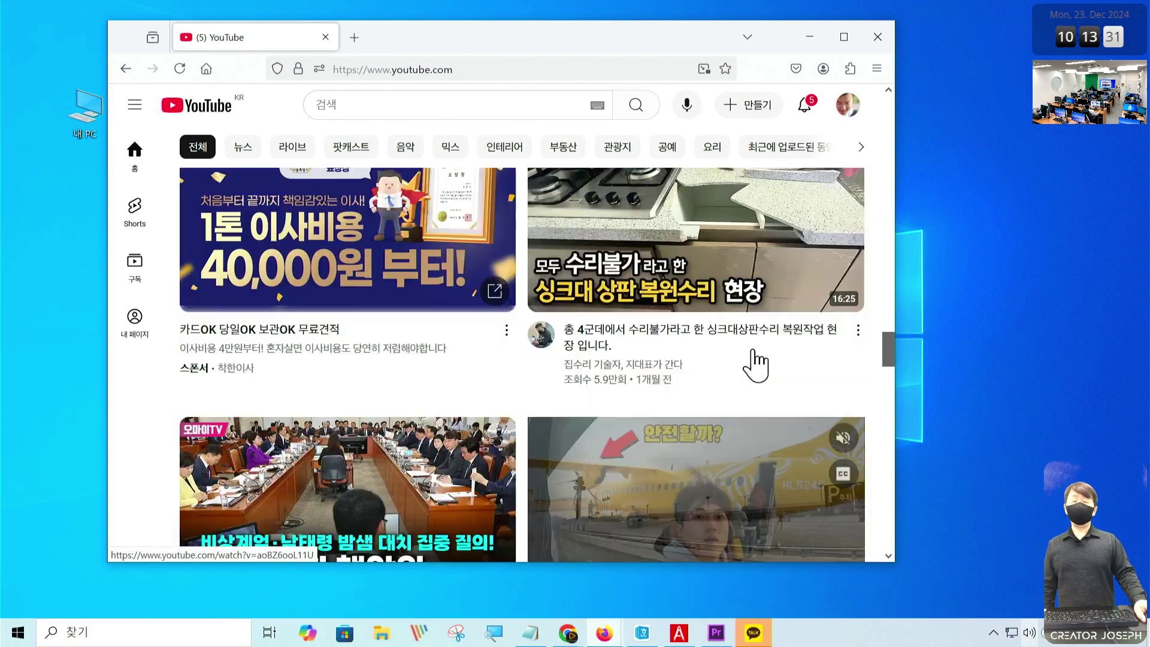
scroll(770, 360, up, 3)
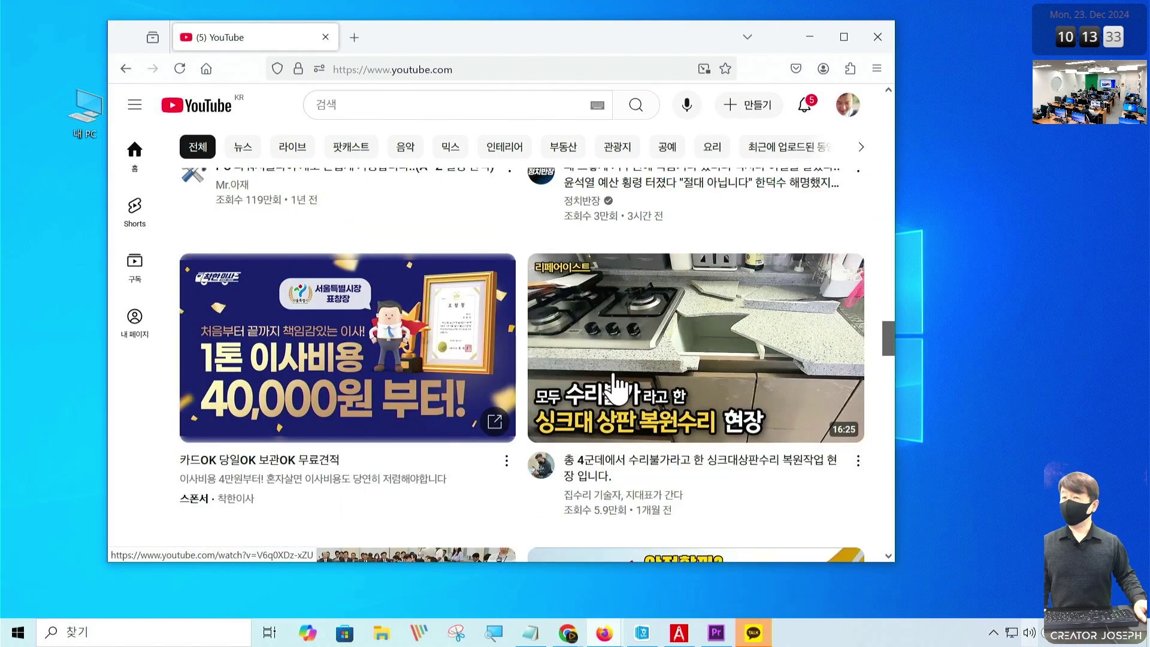
scroll(611, 360, up, 10)
scroll(620, 378, down, 6)
scroll(622, 373, down, 20)
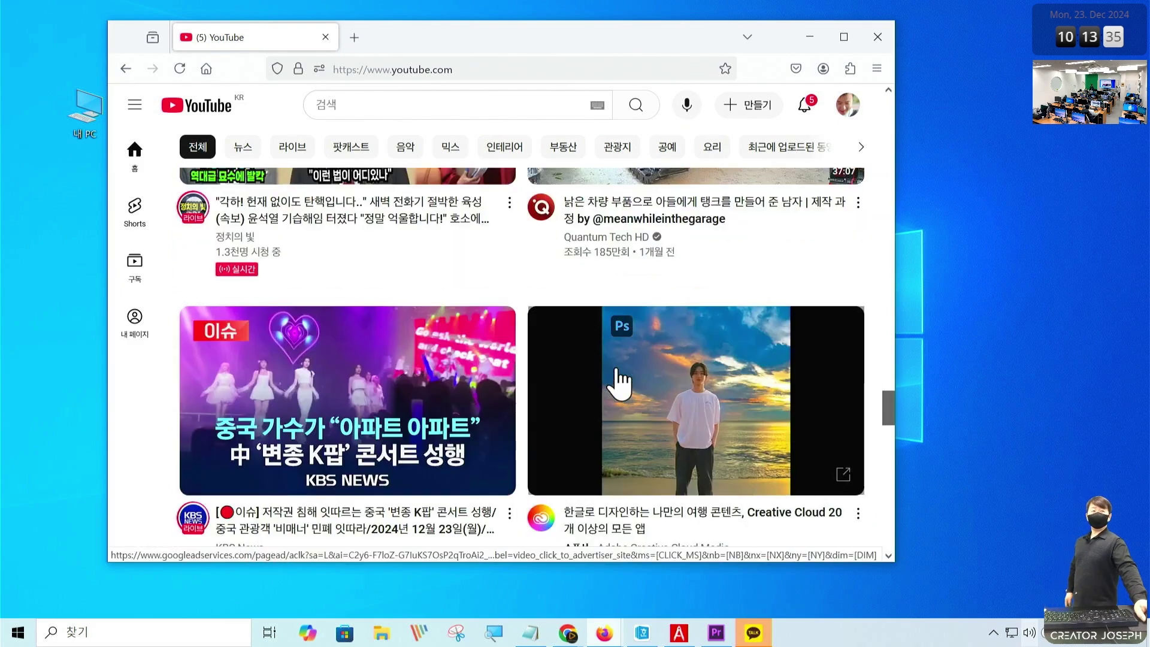
scroll(618, 378, up, 15)
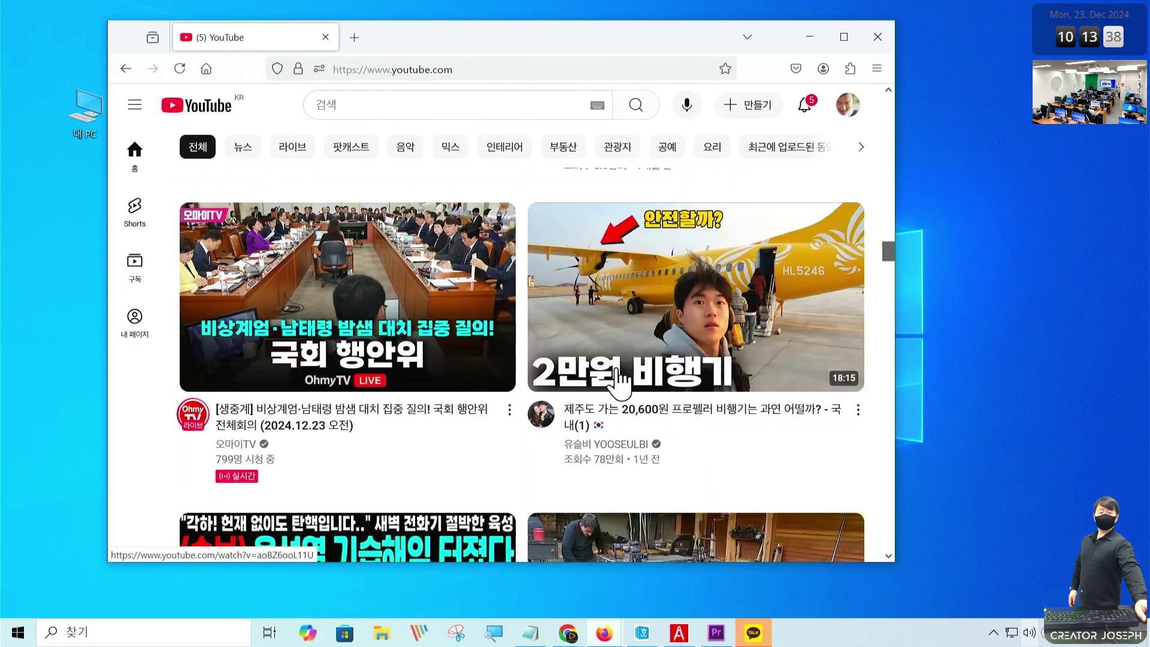
mouse_move(620, 378)
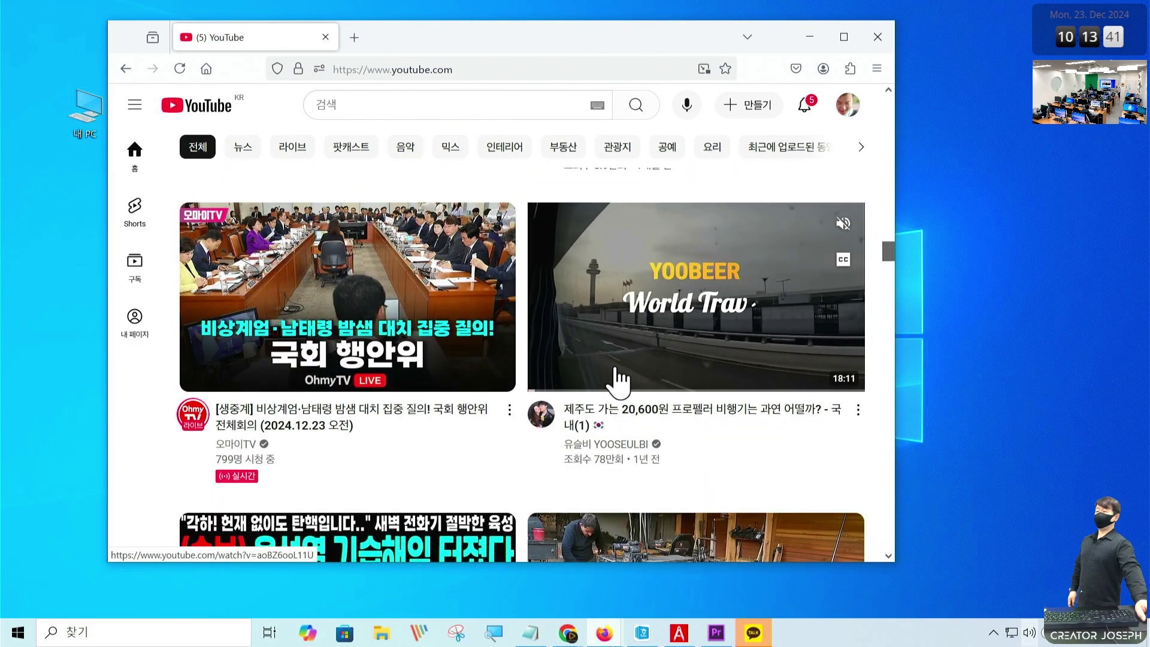
scroll(602, 350, up, 10)
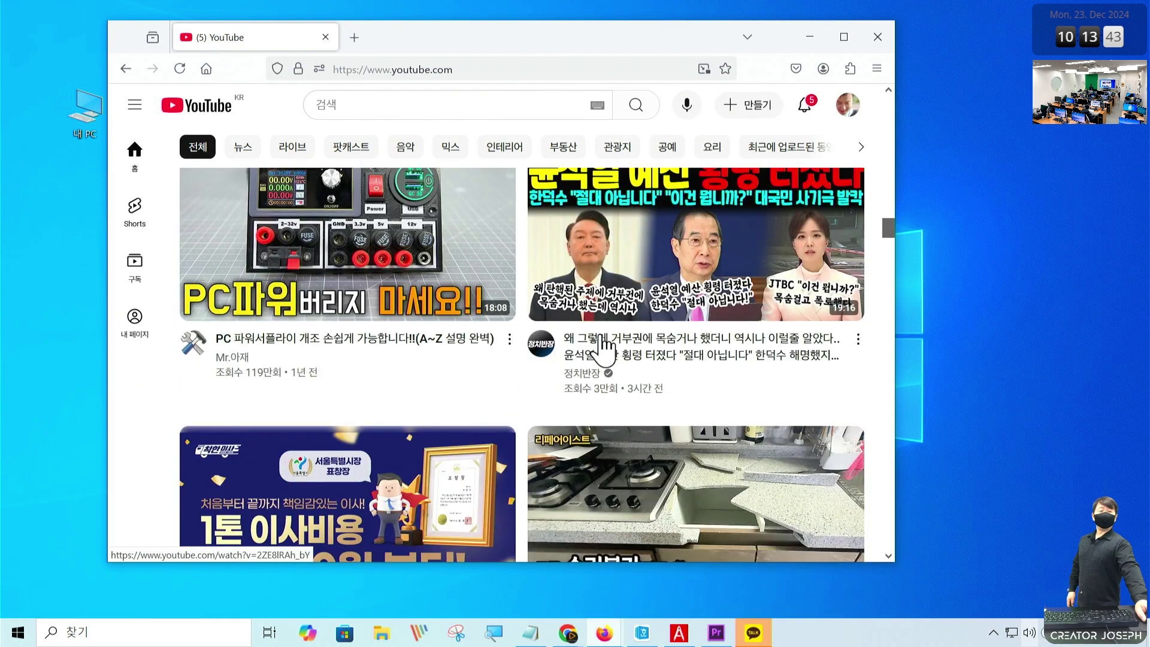
scroll(604, 348, down, 15)
scroll(602, 344, up, 5)
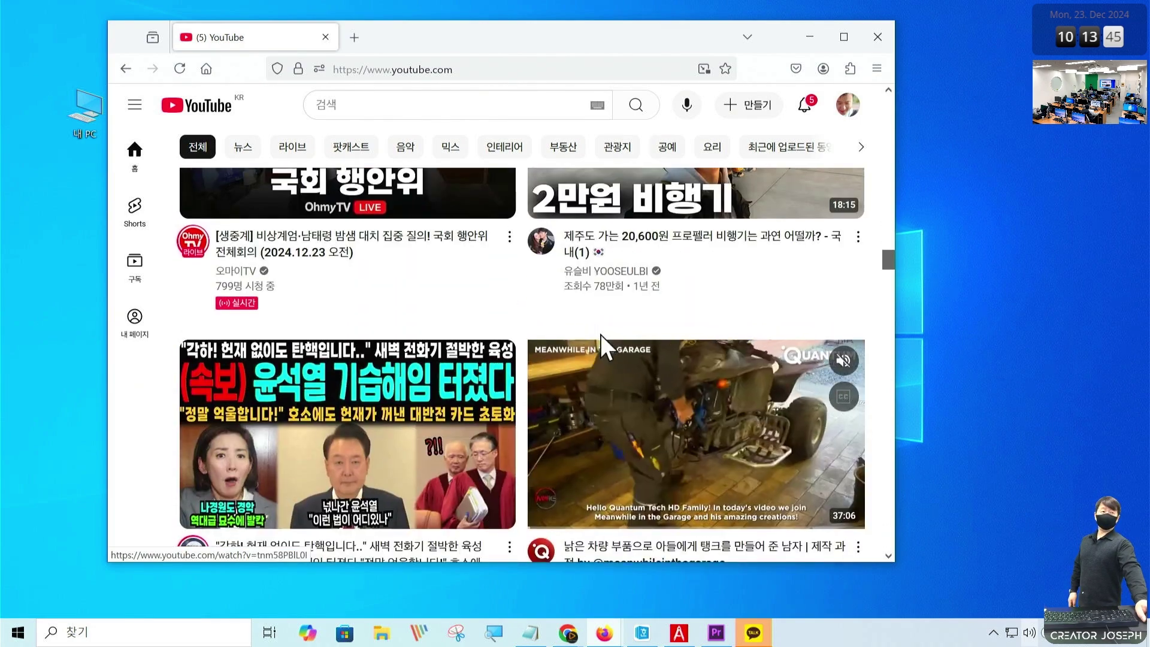
scroll(602, 345, up, 8)
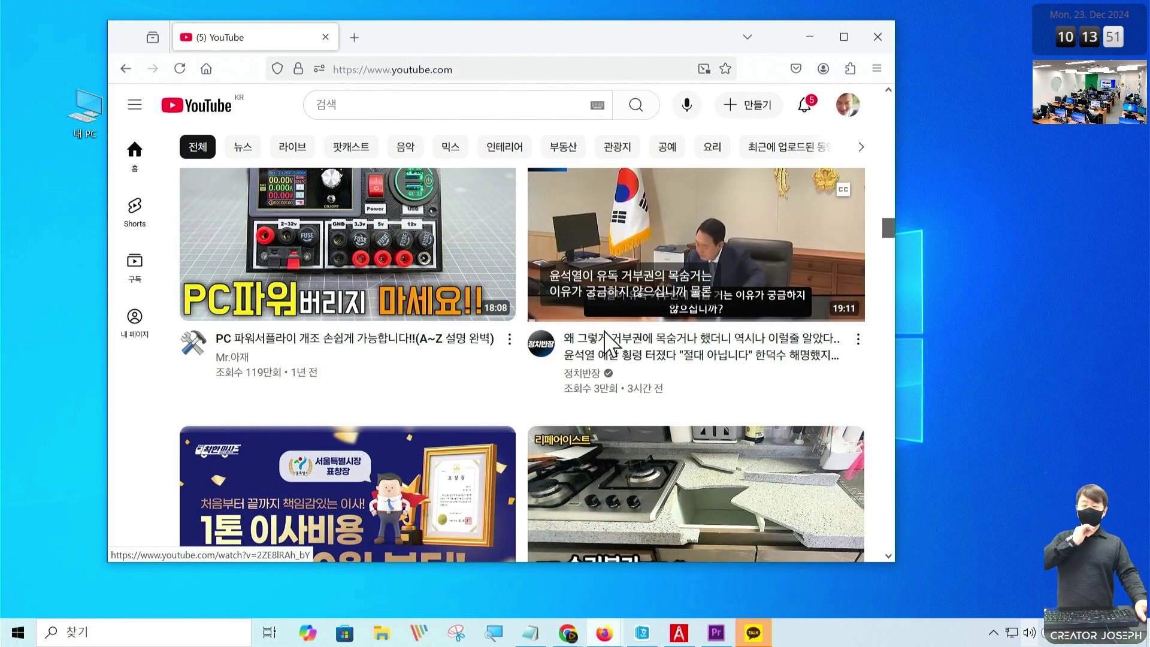
scroll(603, 344, up, 10)
scroll(607, 347, up, 13)
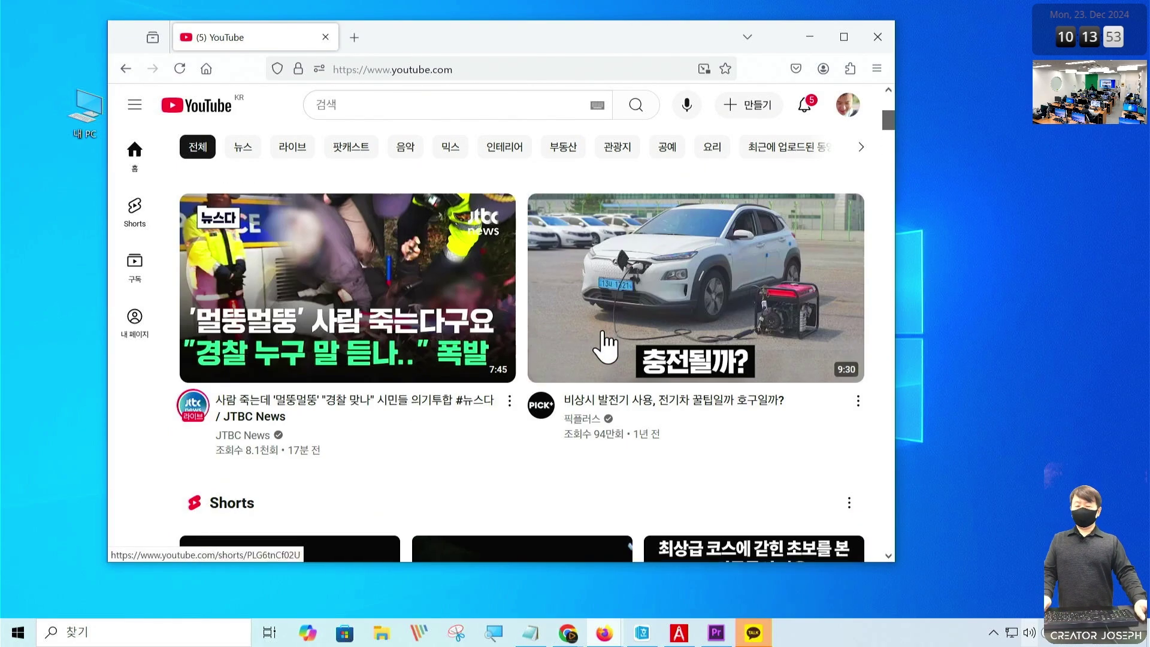
scroll(606, 346, down, 13)
scroll(606, 346, down, 15)
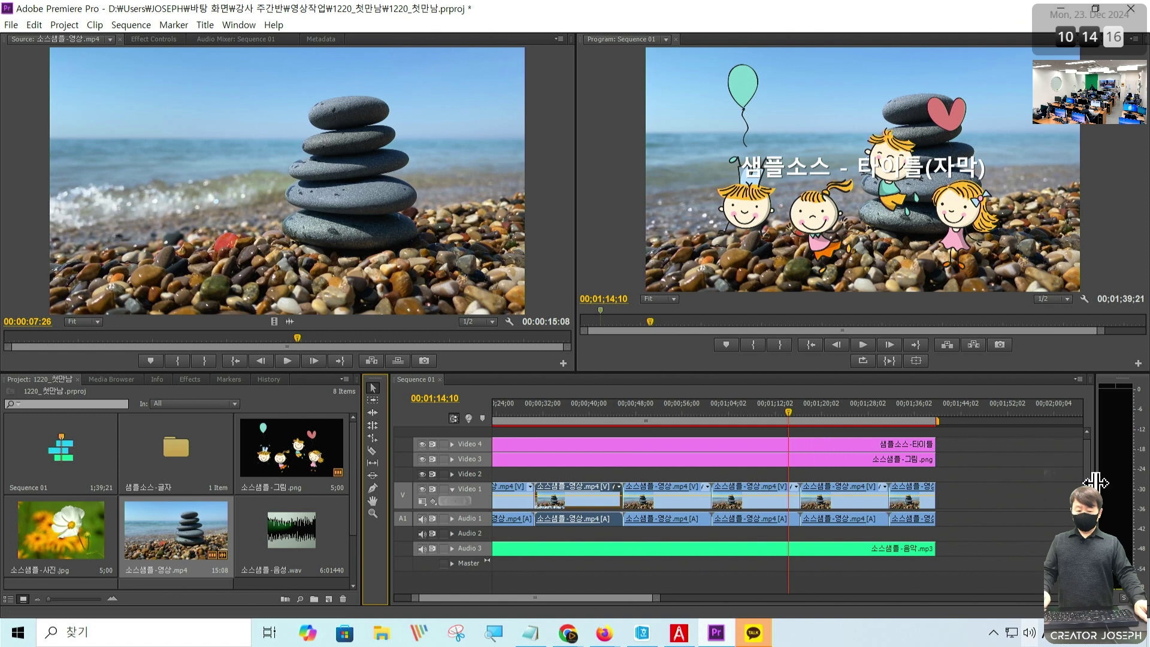
Switch back to Premiere Pro and play Sequence 01 briefly from the playhead, stopping shortly after
mouse_move(411, 483)
mouse_down()
mouse_move(787, 514)
mouse_move(999, 510)
mouse_up()
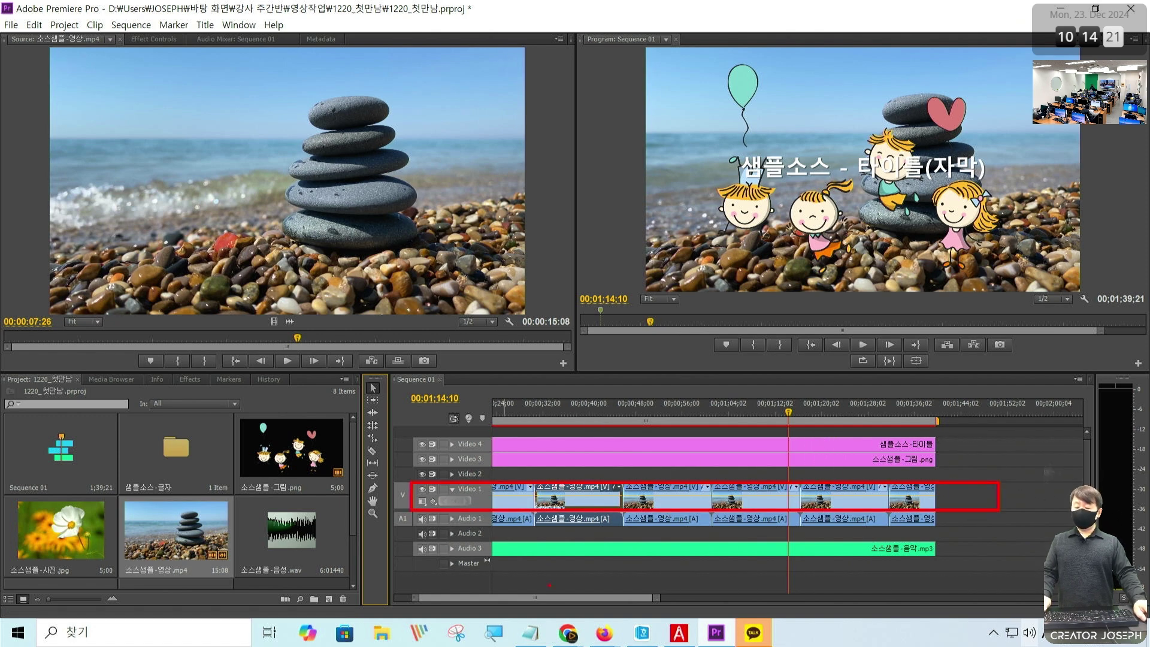
drag(540, 597, 530, 598)
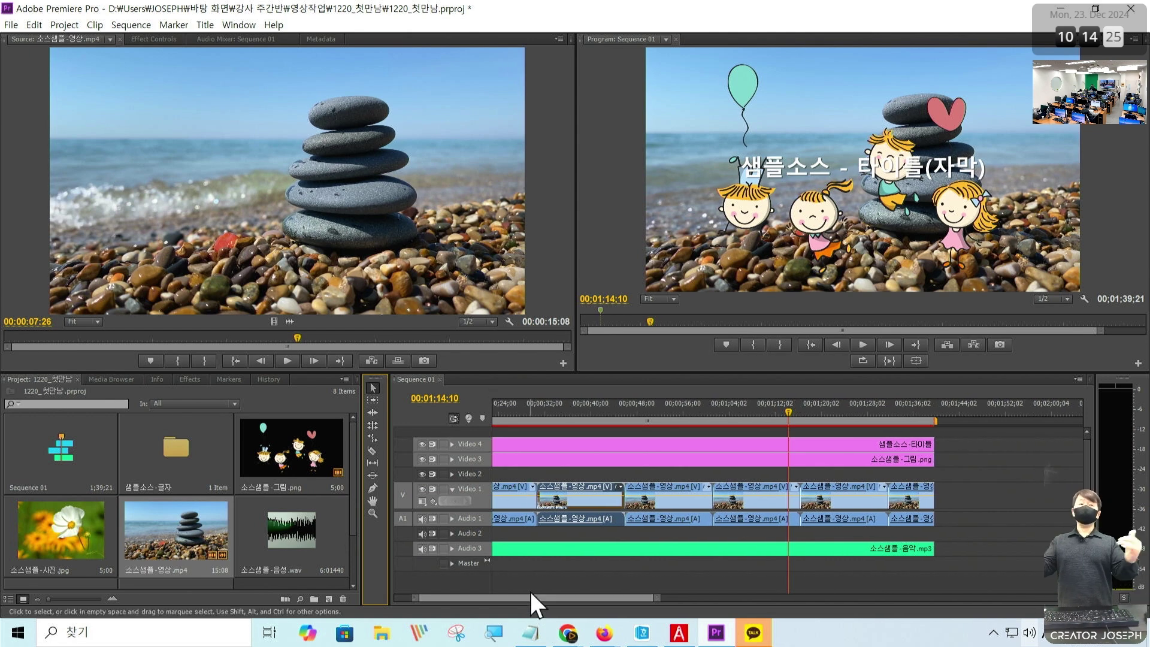
key(space)
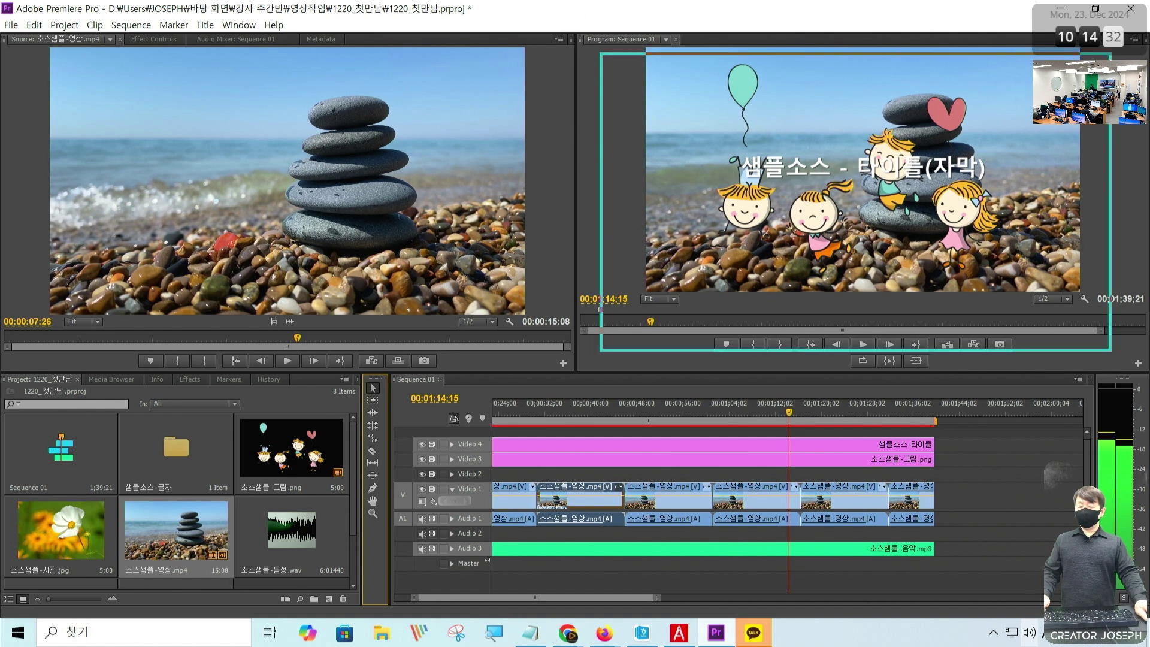
key(space)
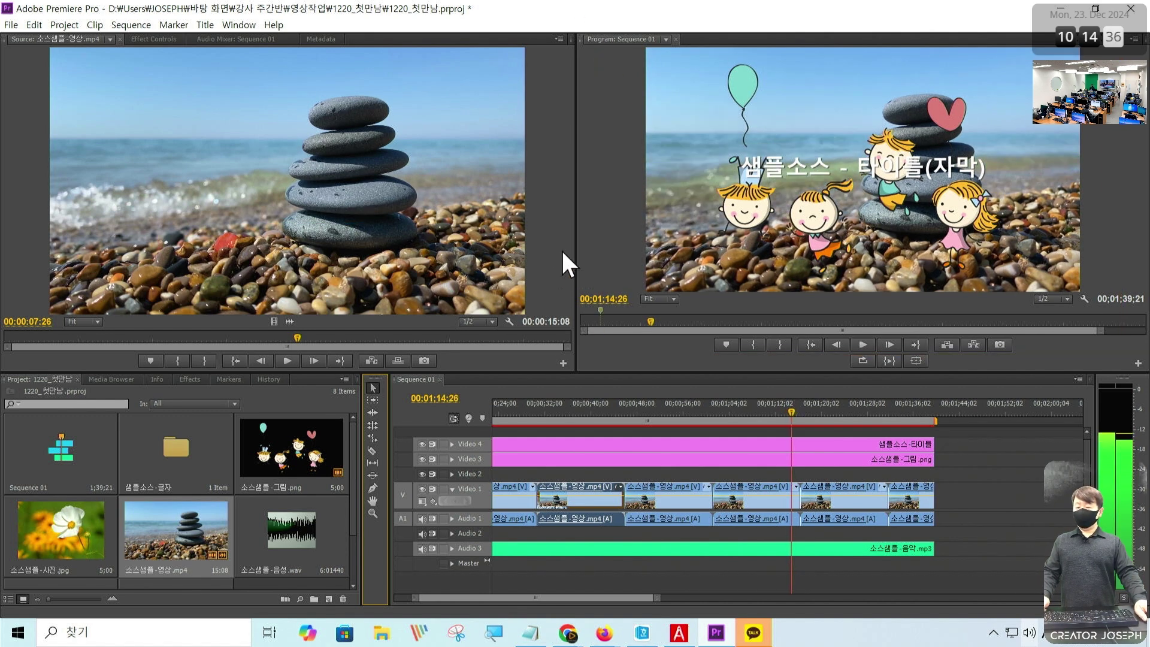
Step the Source Monitor clip 소스샘플-영상.mp4 backward and forward by frames, ending at 00;00;07;15
click(540, 252)
key(Left)
key(Left)
key(Left)
key(Left)
key(Left)
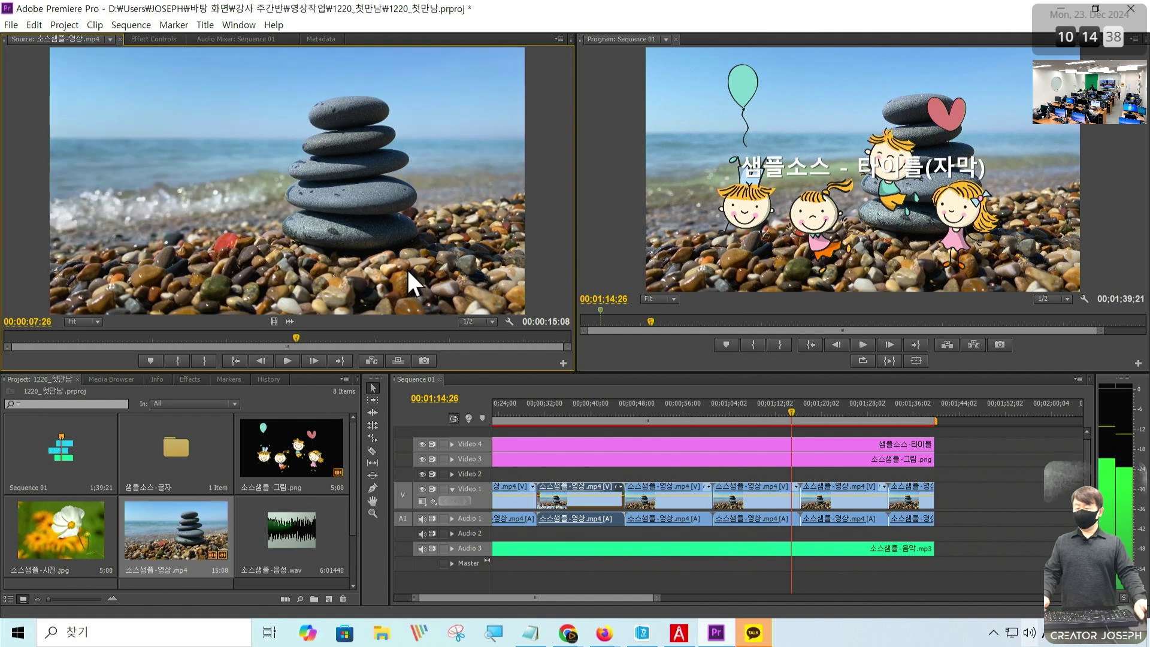
key(Right)
key(Right)
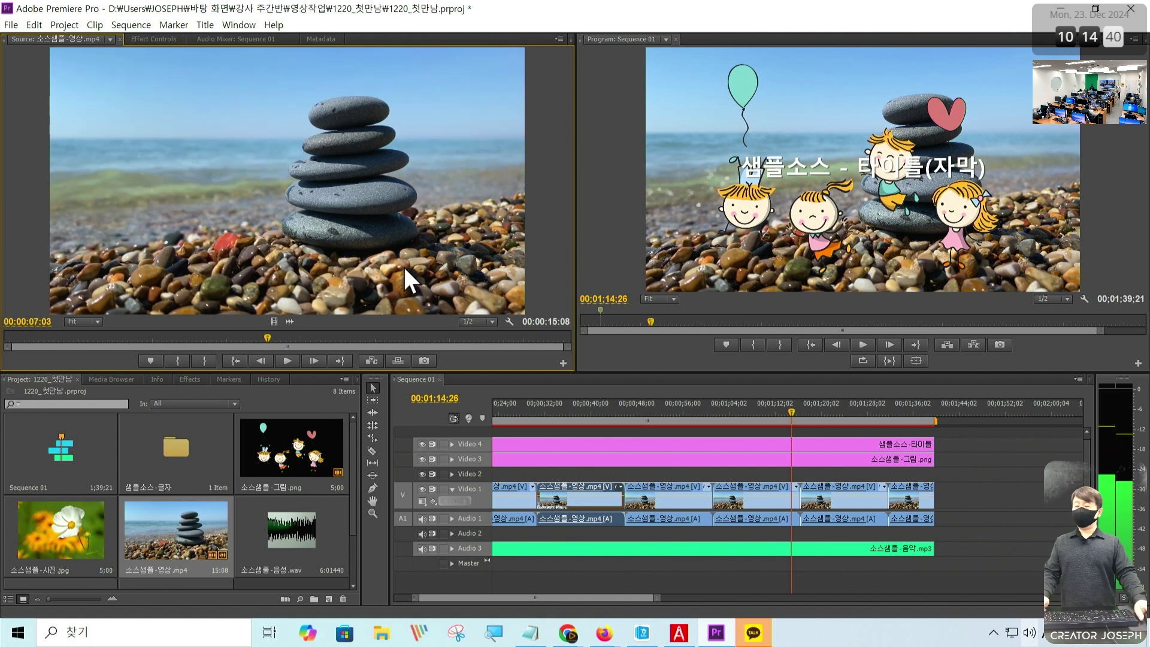
Step Sequence 01 forward and backward by frames in the Program Monitor, ending at 00;01;14;27
scroll(872, 243, down, 9)
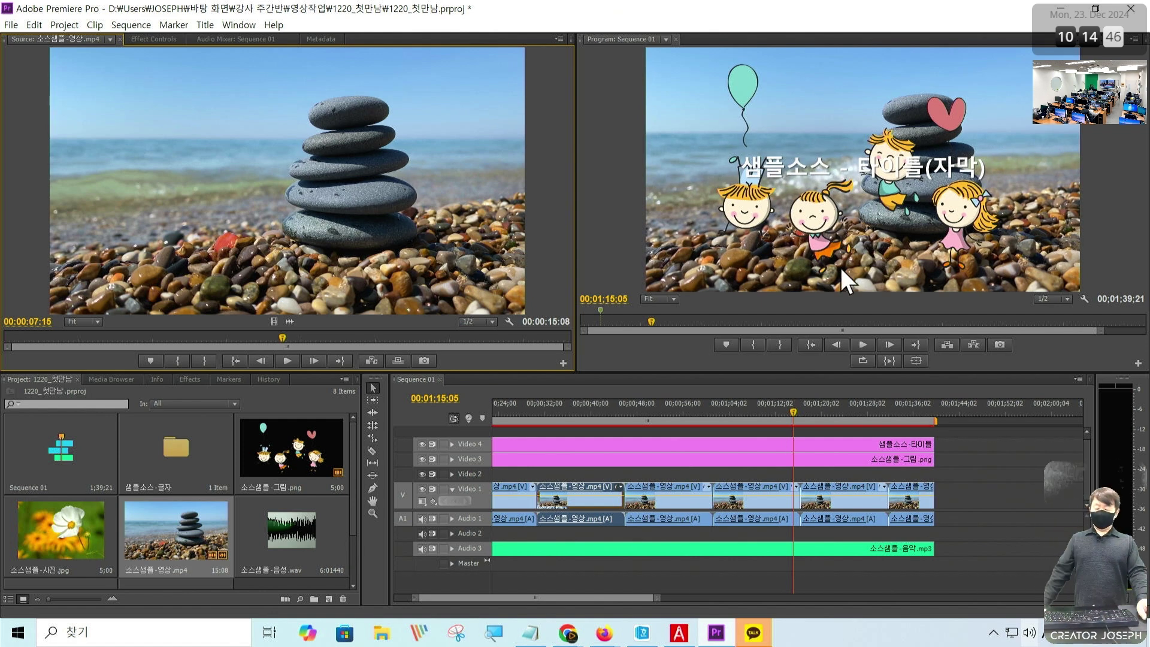
scroll(836, 263, up, 14)
scroll(836, 262, up, 7)
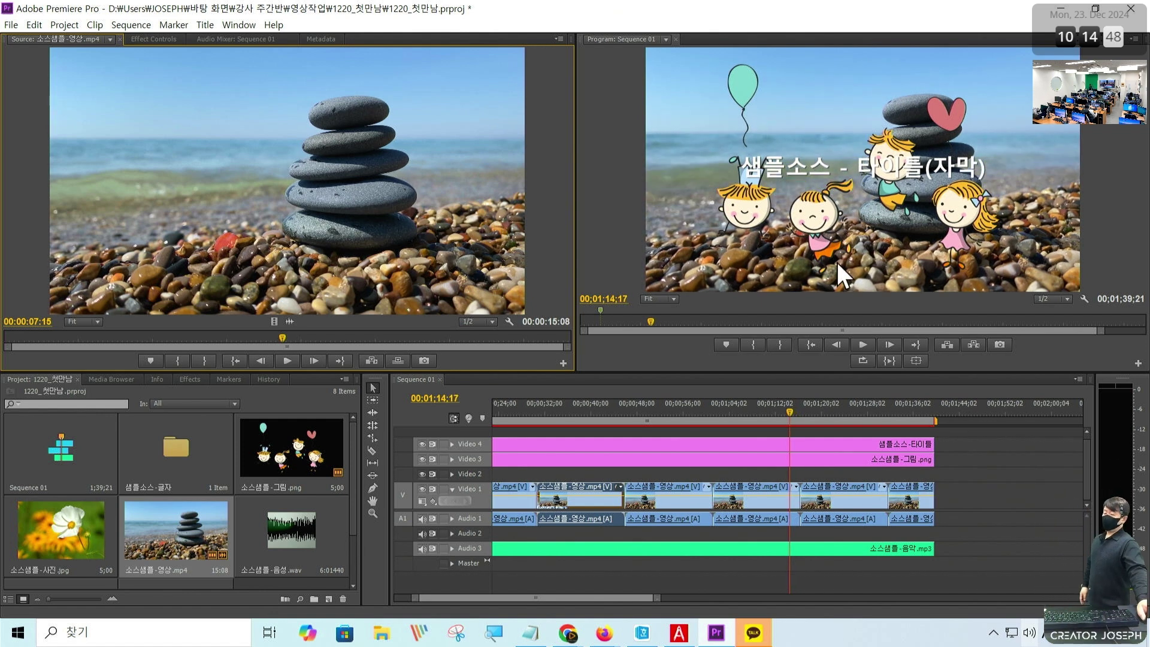
scroll(837, 262, down, 13)
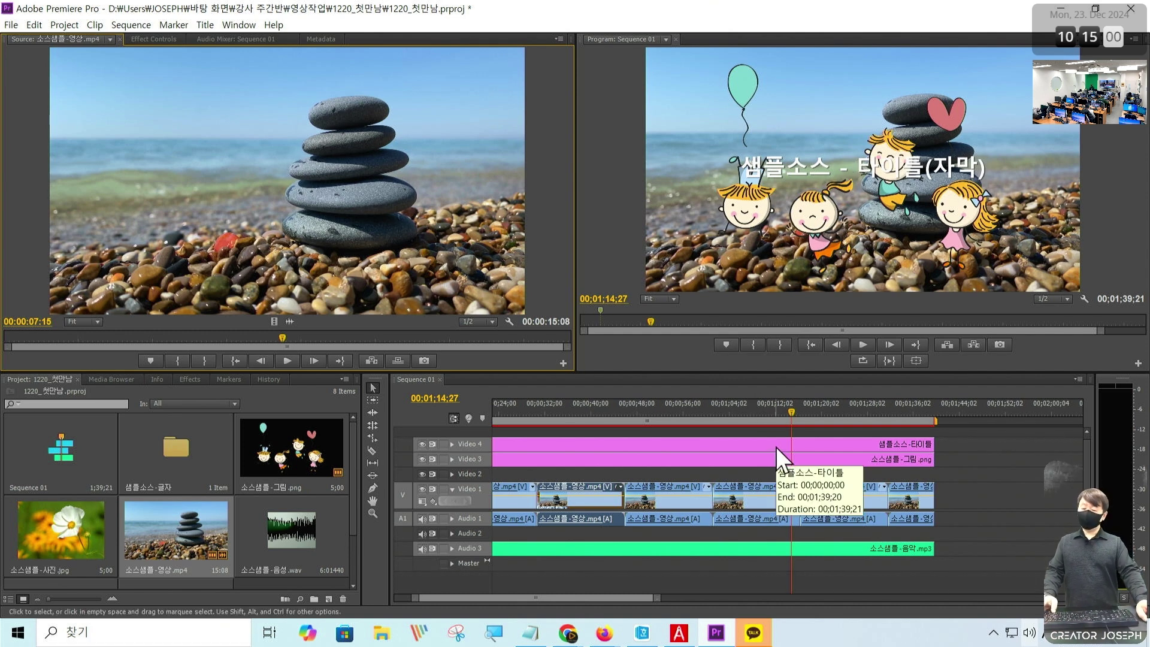
Zoom and shift the Sequence 01 timeline until every clip fits, with some empty space after the last one
key(minus)
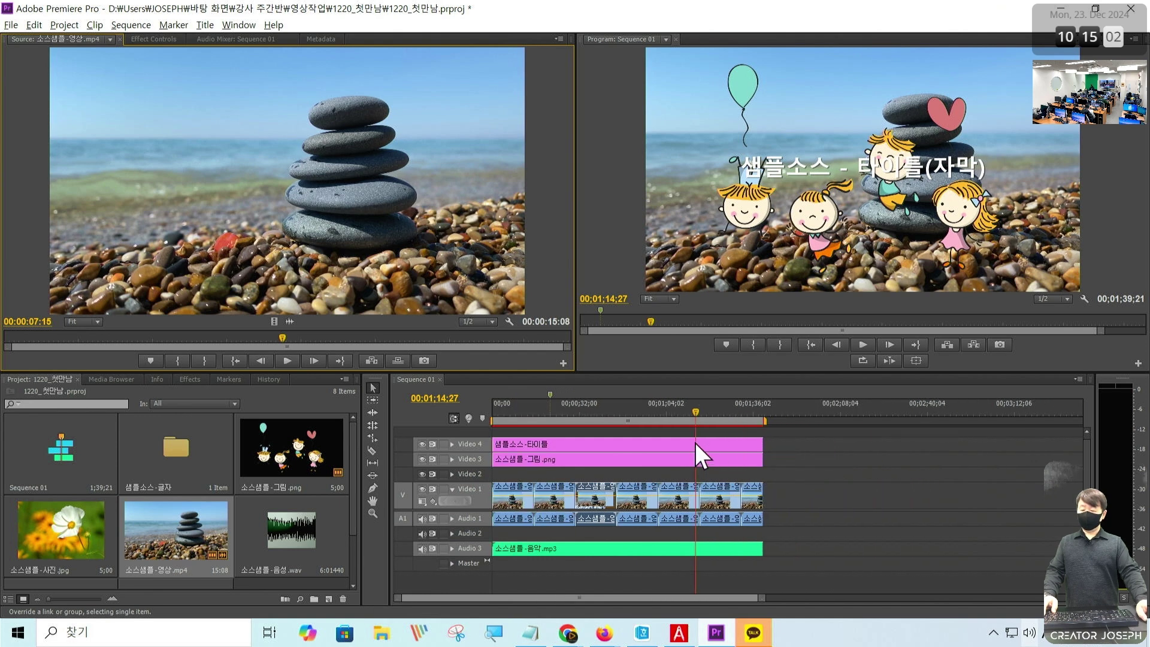
key(equal)
drag(530, 595, 462, 587)
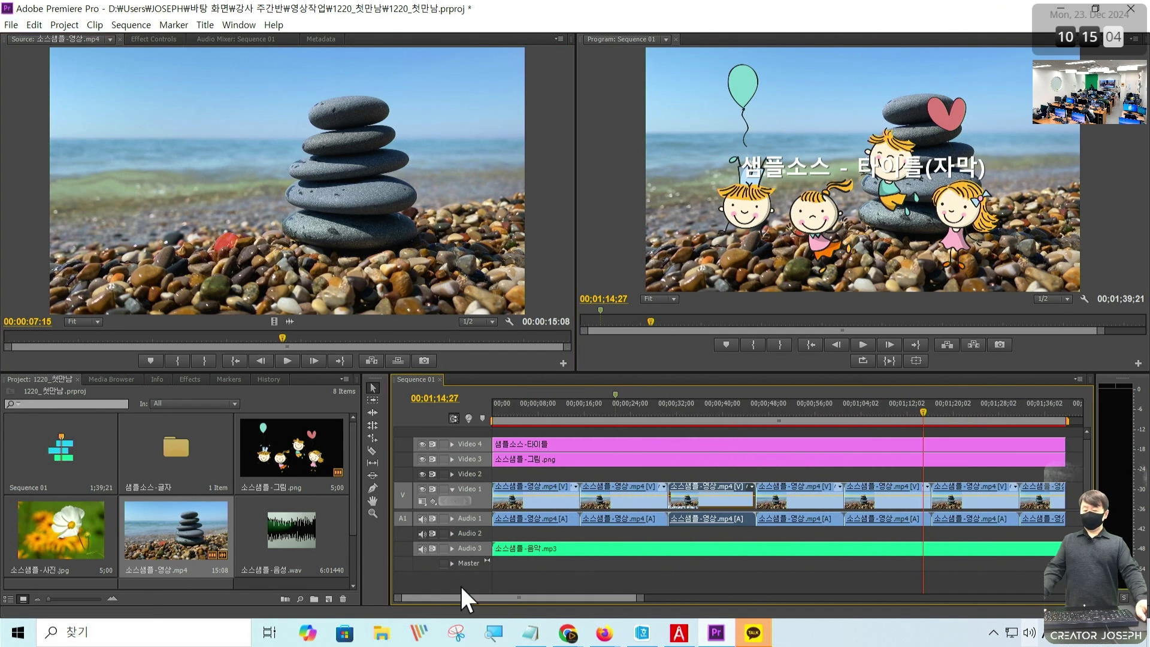
key(minus)
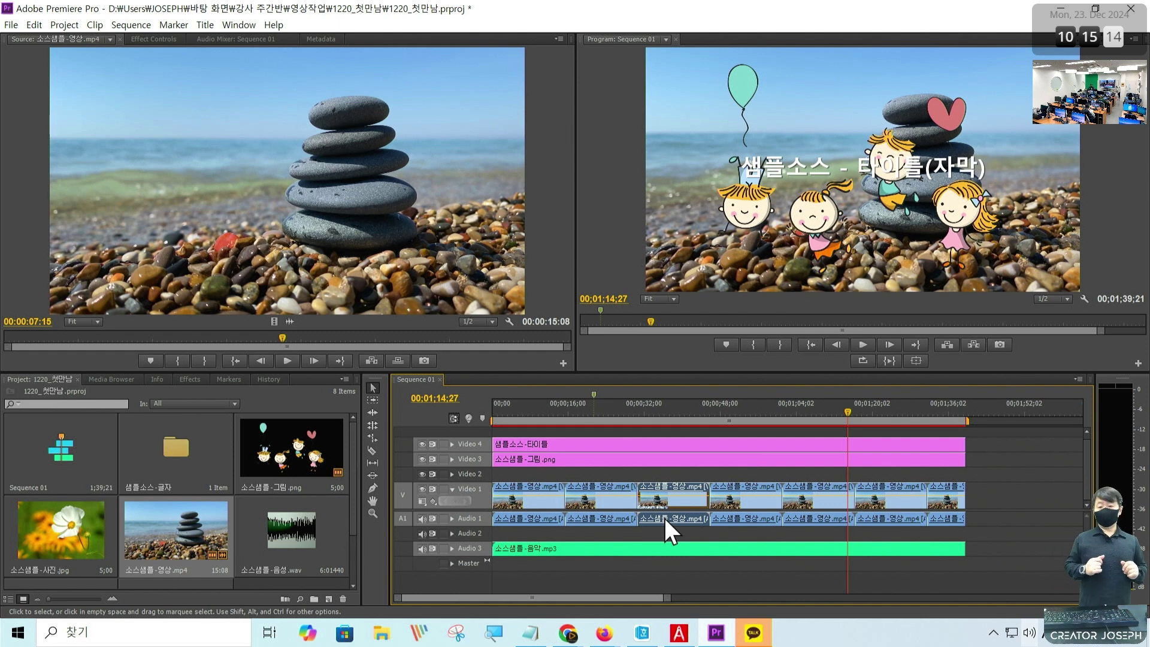
click(40, 29)
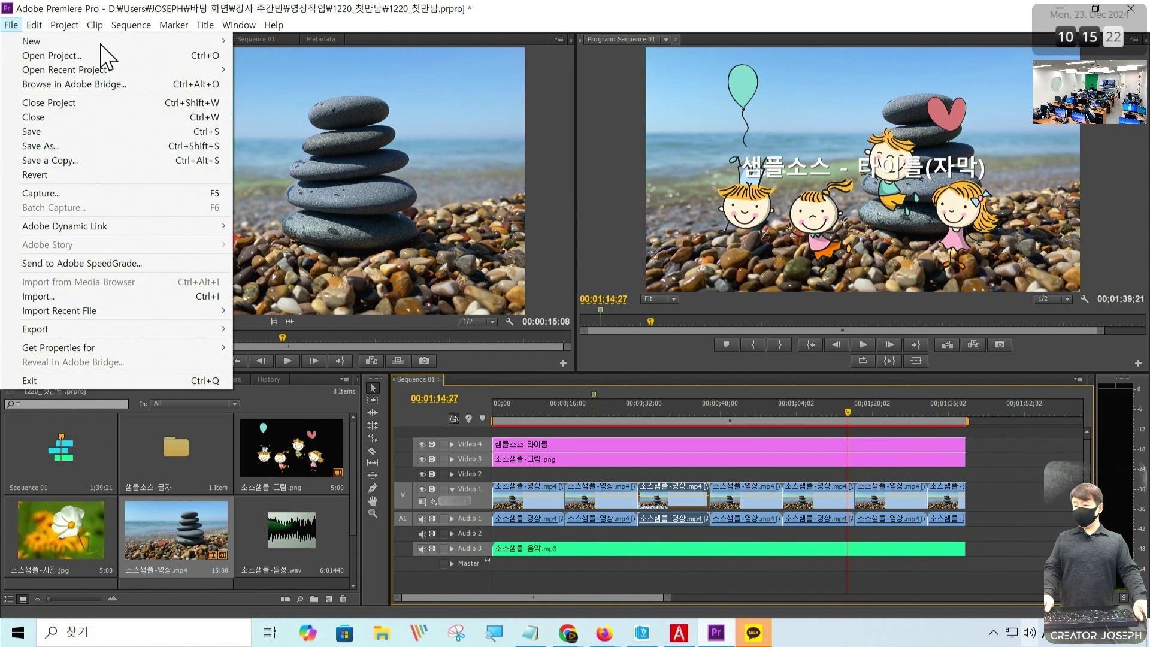
key(Escape)
click(738, 416)
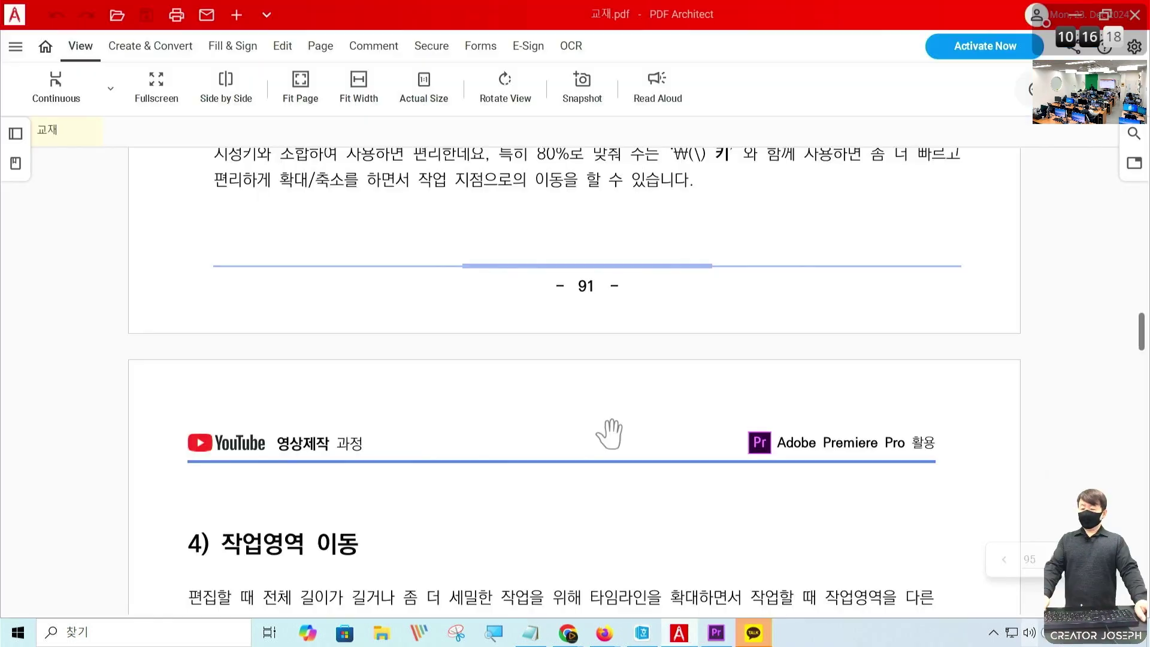
Switch to the textbook PDF and examine section 4) 작업영역 이동 on moving the work area
scroll(609, 432, down, 5)
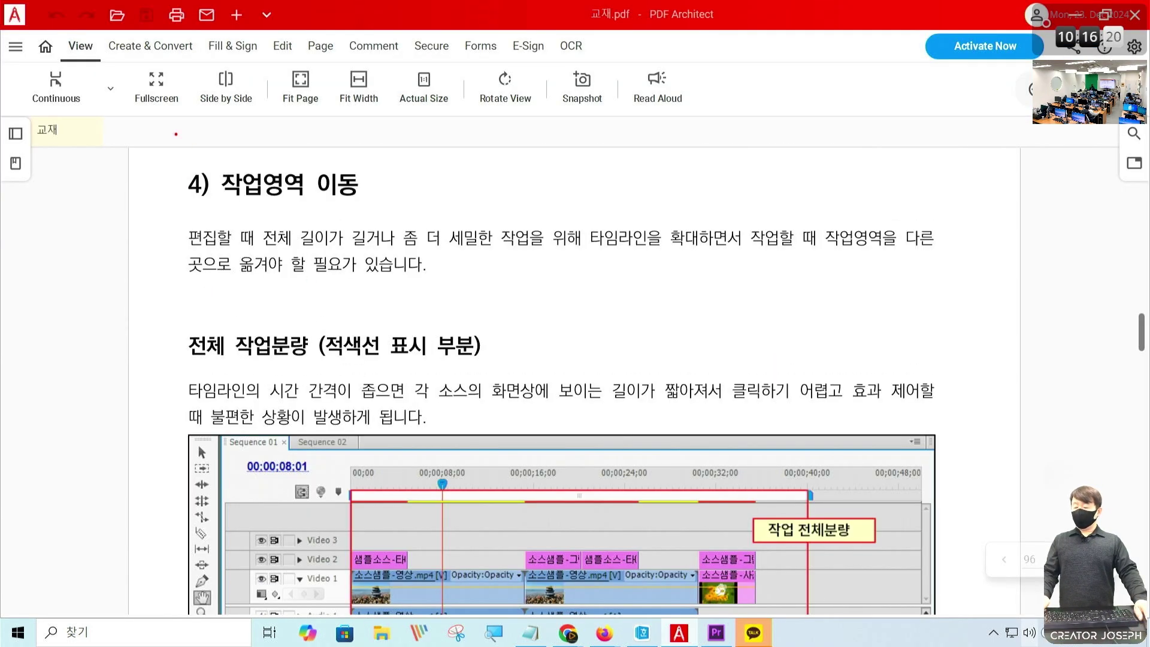
Switch to Premiere Pro, move the Sequence 01 playhead to 00;00;34;20 and zoom the timeline in around it
drag(176, 134, 378, 215)
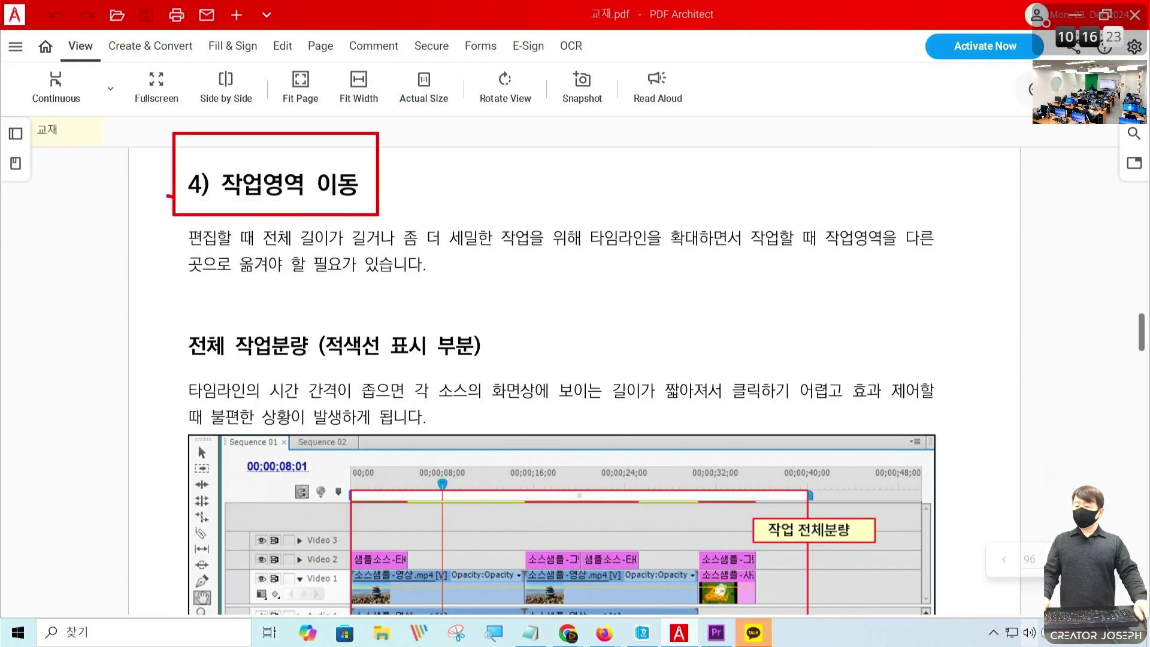
key(Escape)
click(716, 633)
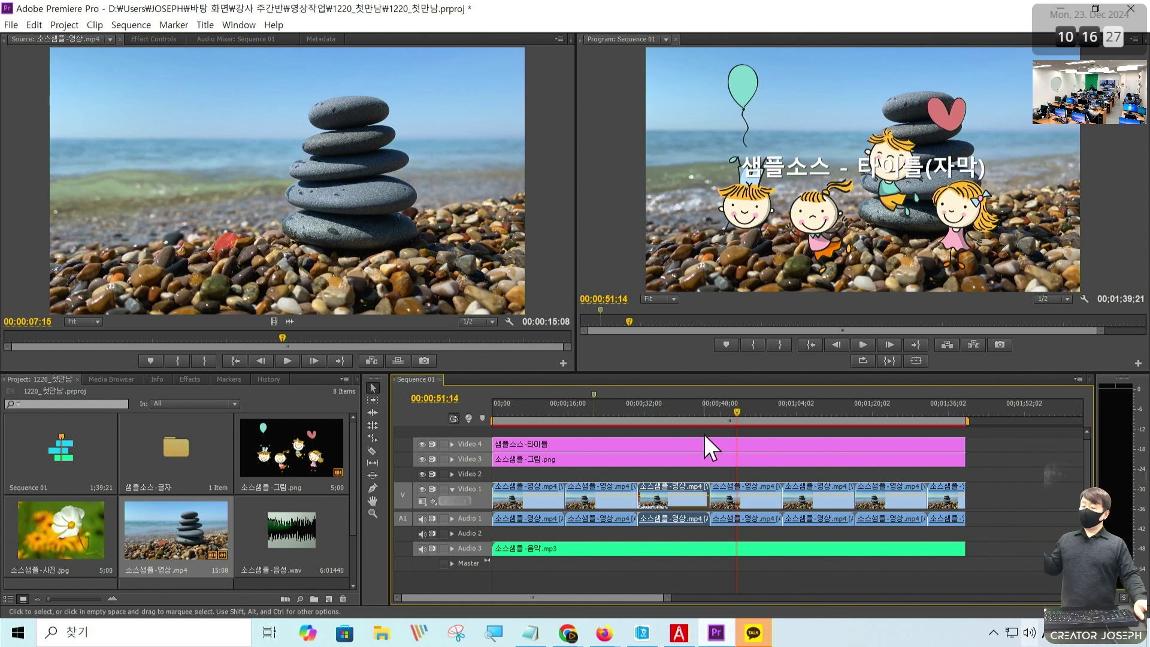
click(656, 413)
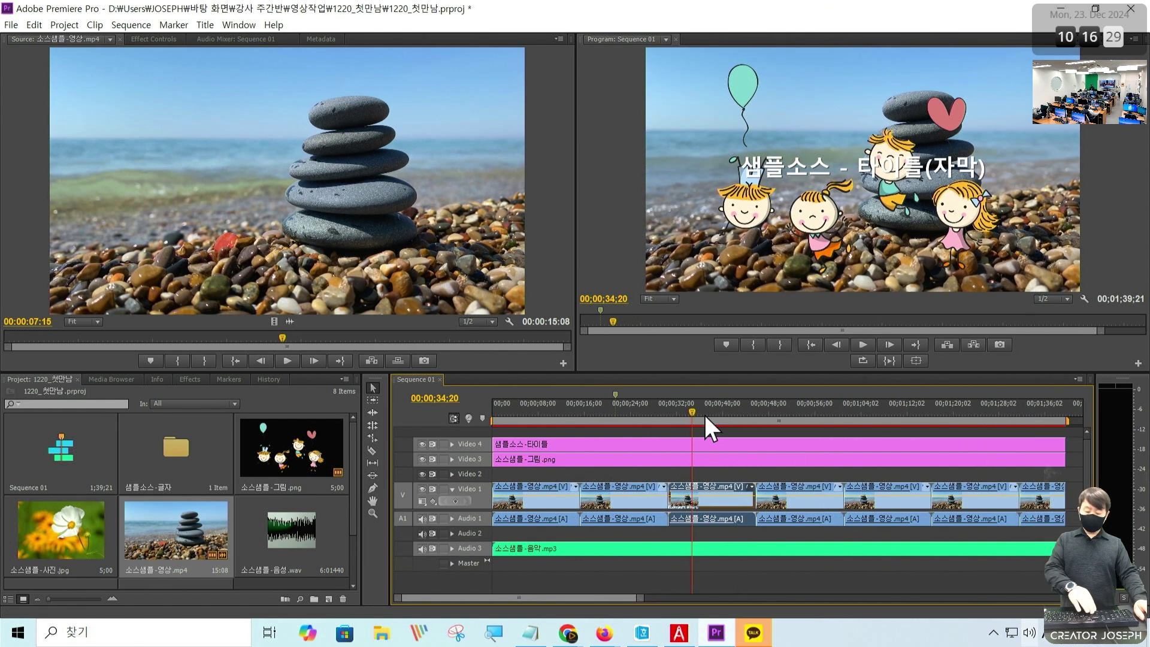
key(=)
key(=)
key(=)
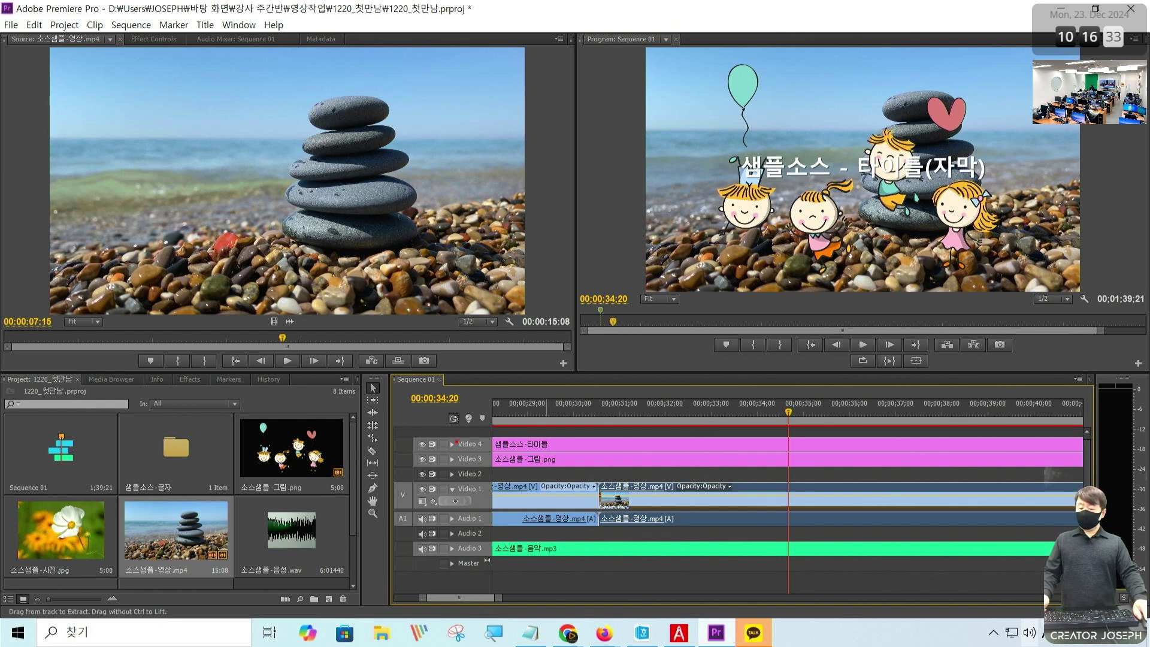
mouse_move(489, 413)
mouse_down()
mouse_move(889, 582)
mouse_move(1085, 581)
mouse_up()
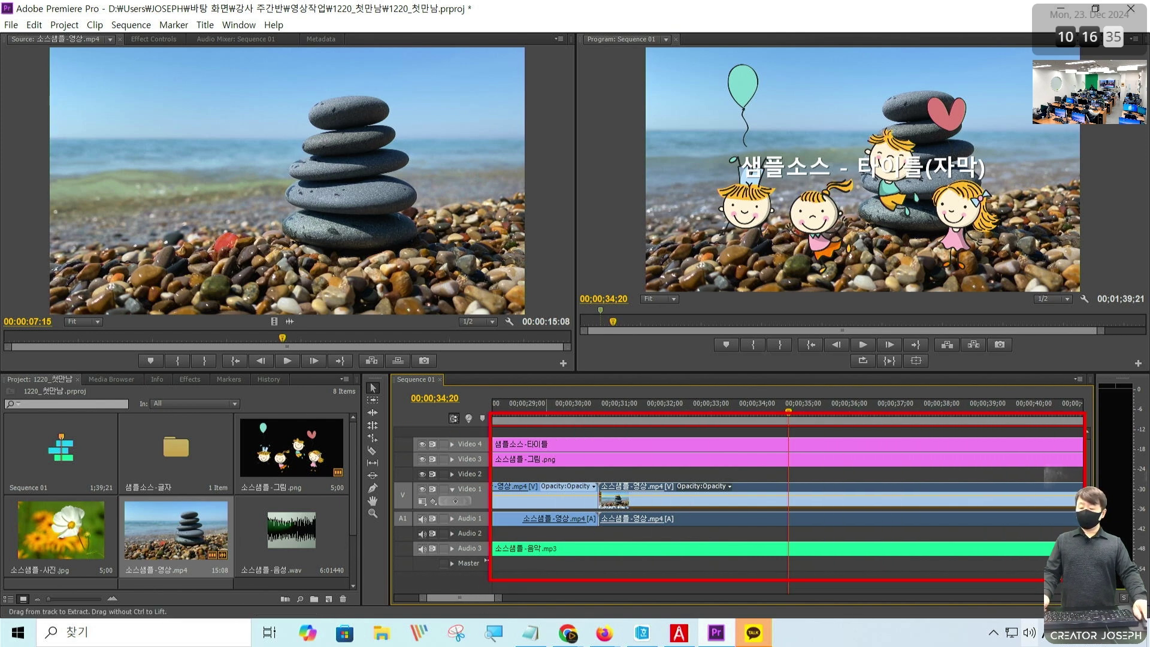
mouse_move(110, 425)
mouse_down()
mouse_move(460, 585)
mouse_move(485, 585)
mouse_up()
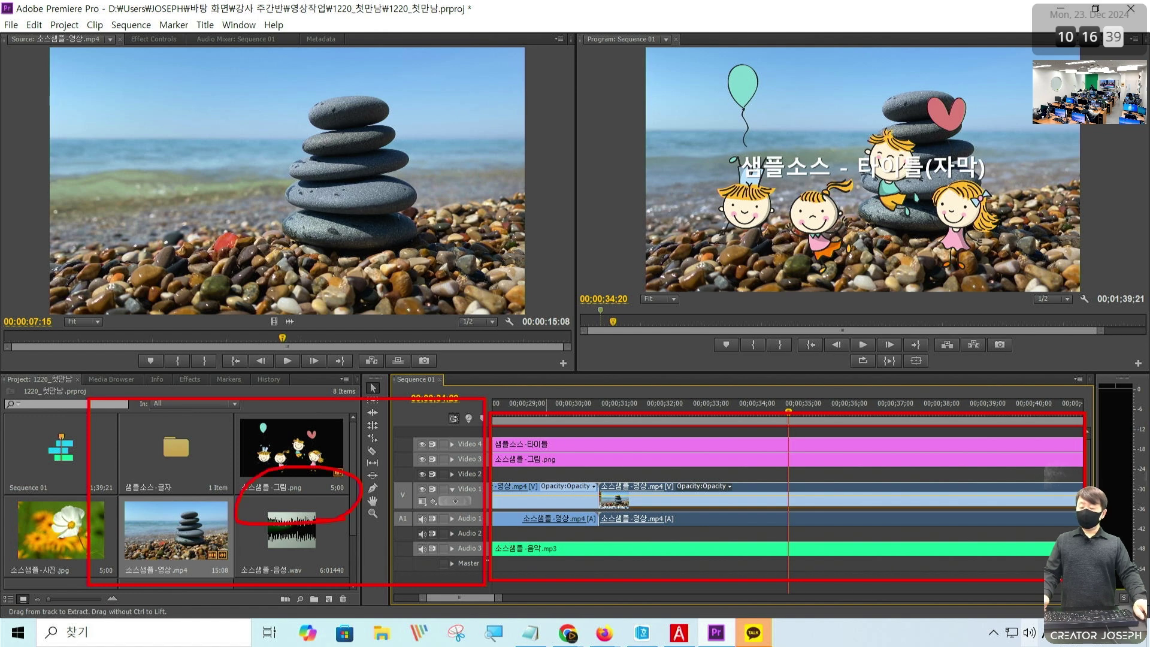
drag(415, 460, 645, 463)
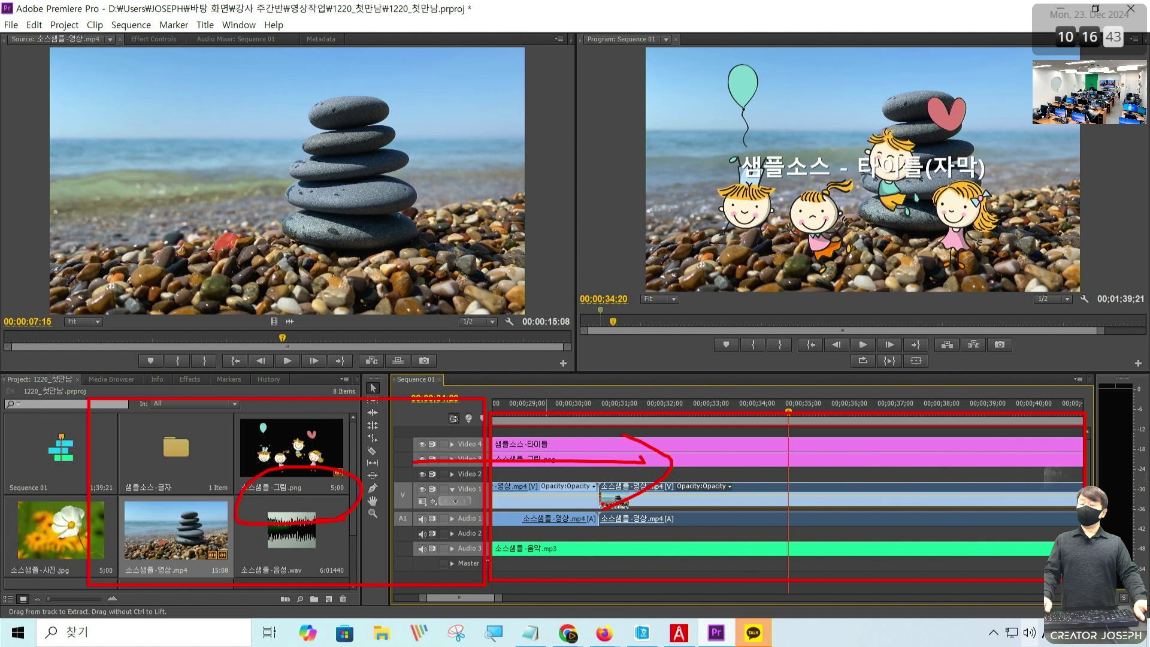
key(Escape)
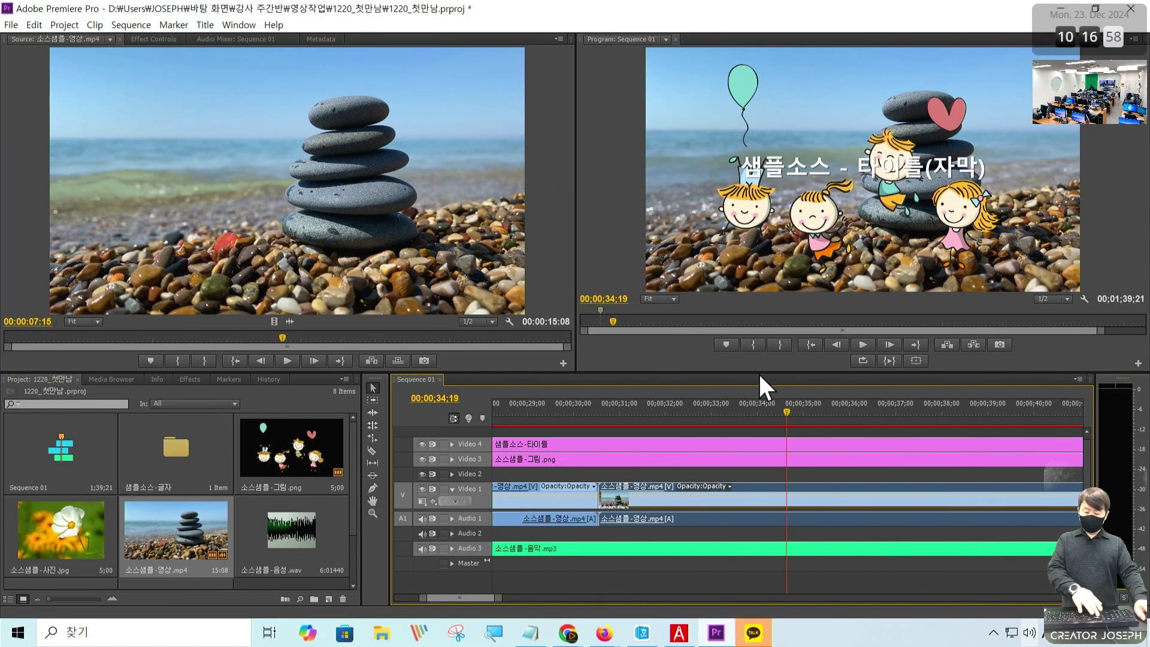
Fit all of Sequence 01 in the timeline, and zoom in around the playhead until the ruler labels are two seconds apart
key(backslash)
key(equal)
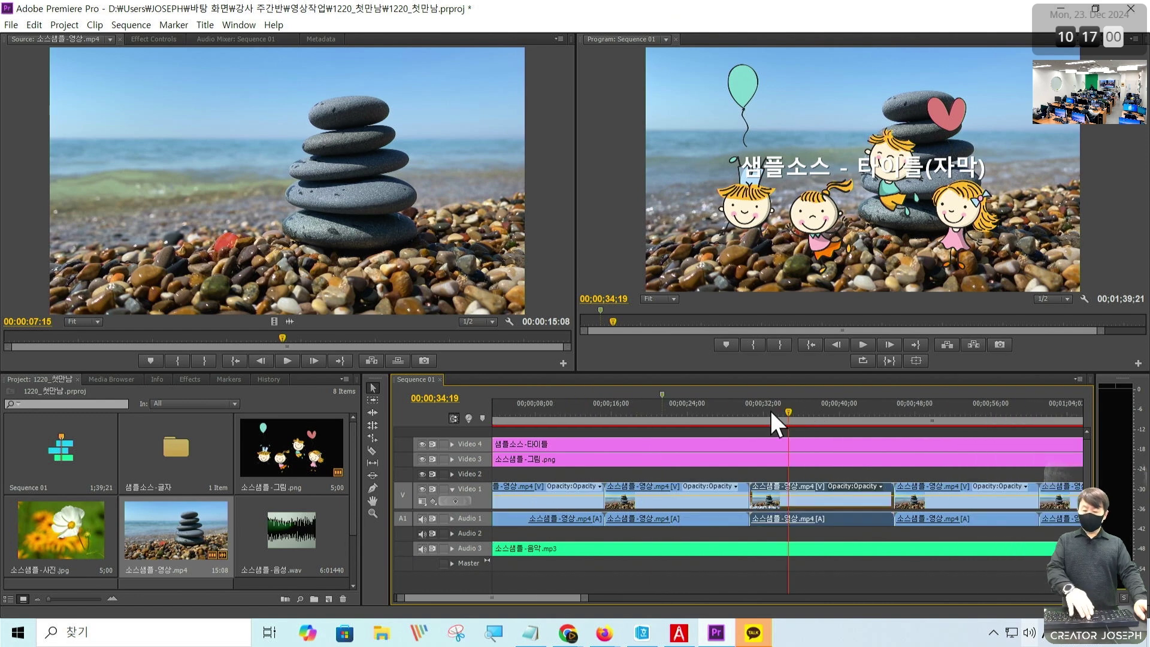
key(equal)
key(equal)
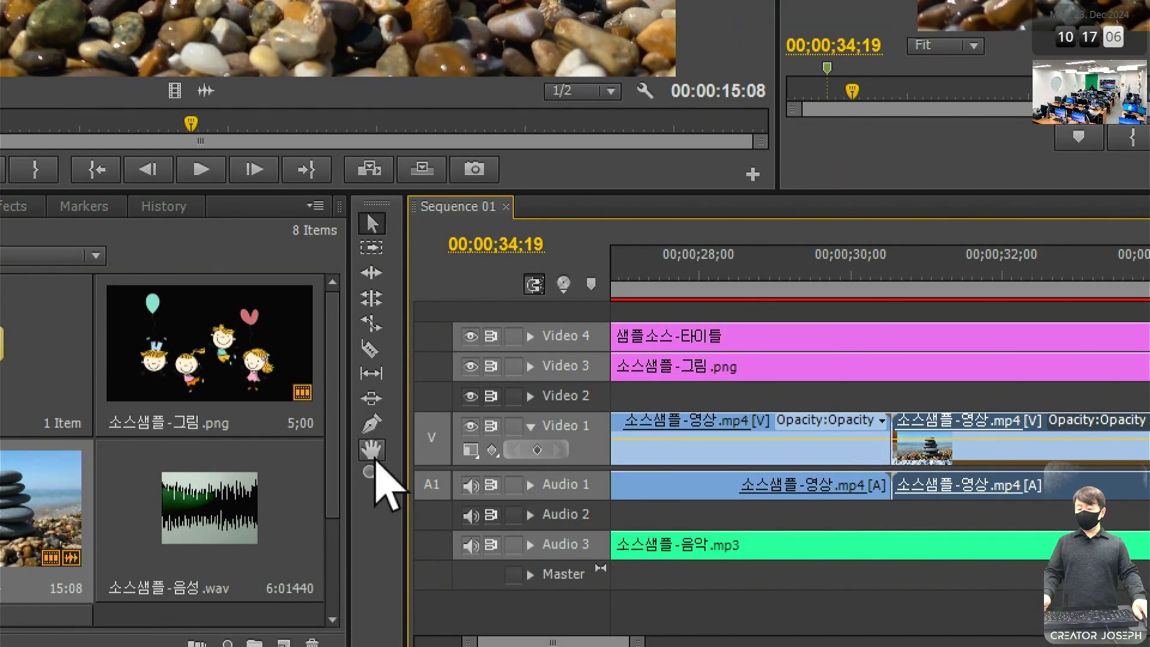
Pan the Sequence 01 timeline to earlier footage with the Hand Tool, beyond about 00;00;18;00
click(373, 452)
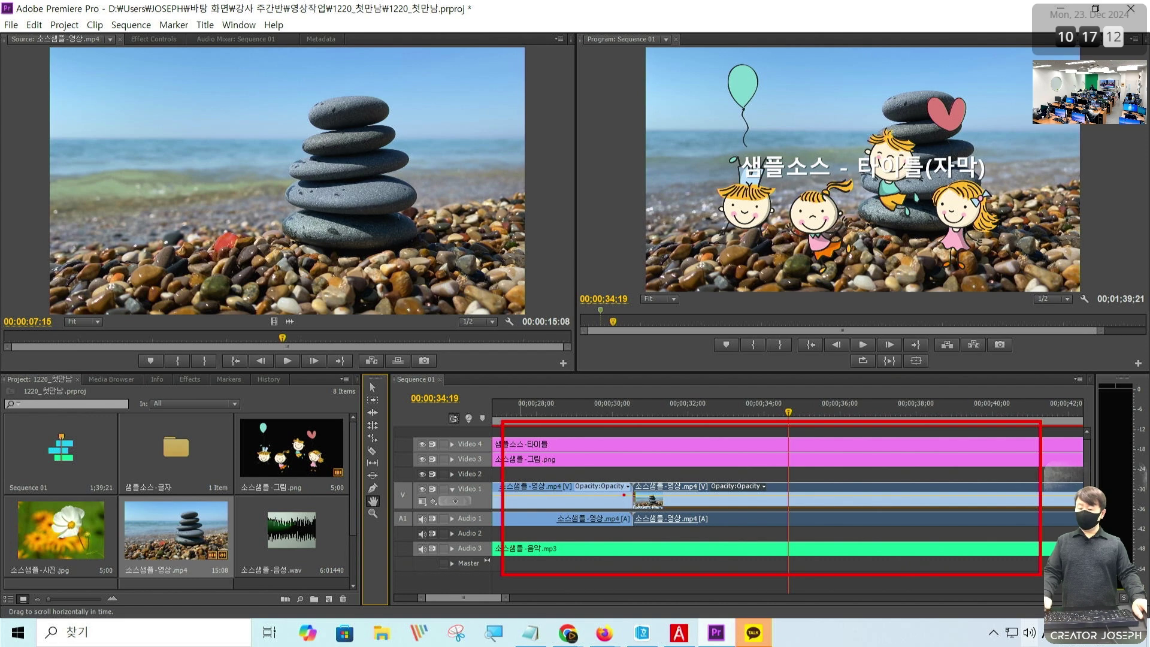
drag(742, 453, 789, 454)
drag(651, 443, 856, 455)
drag(694, 466, 826, 460)
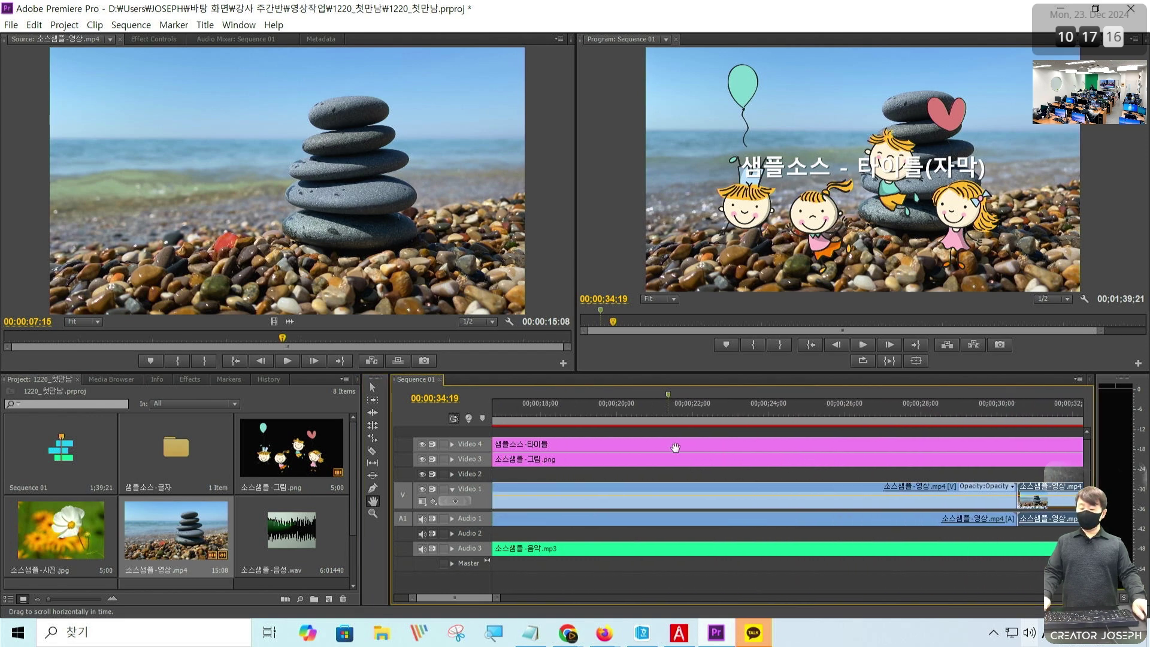
drag(675, 447, 779, 457)
Pan the Sequence 01 timeline to later footage with the Hand Tool, showing roughly 00;01;10;00 to 00;01;24;00
drag(1049, 461, 830, 460)
drag(1019, 459, 823, 458)
drag(972, 459, 828, 458)
drag(877, 456, 732, 455)
drag(795, 458, 864, 444)
mouse_move(985, 448)
mouse_down()
mouse_move(837, 437)
mouse_move(876, 447)
mouse_move(760, 463)
mouse_up()
drag(877, 463, 823, 459)
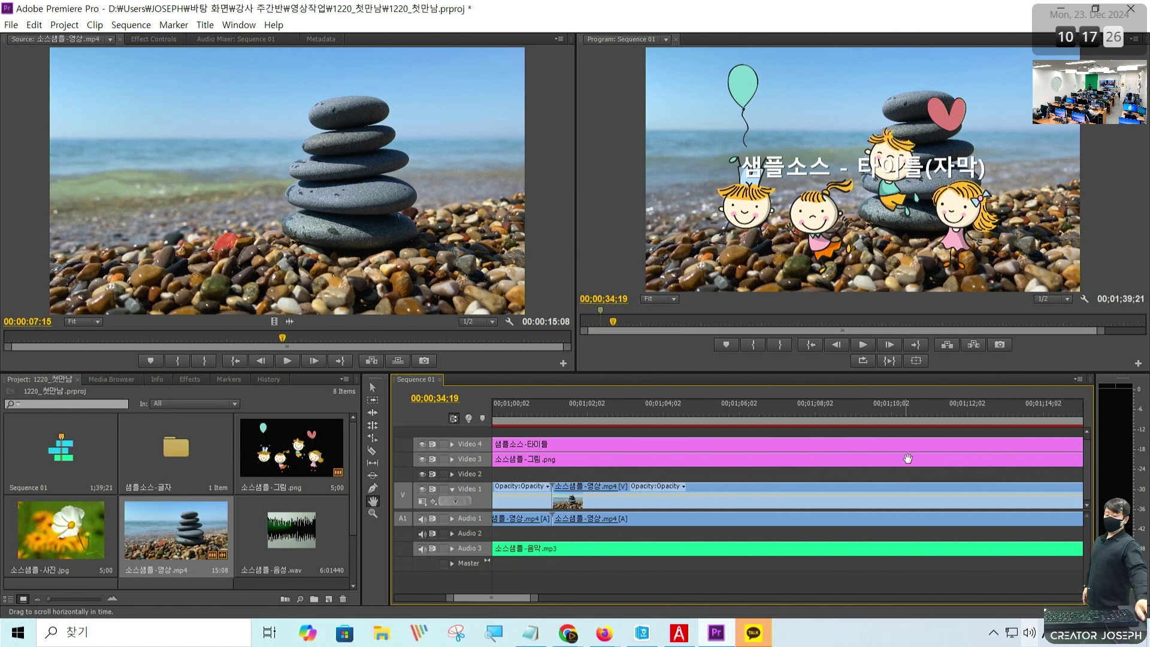
drag(1030, 461, 794, 455)
drag(935, 456, 815, 452)
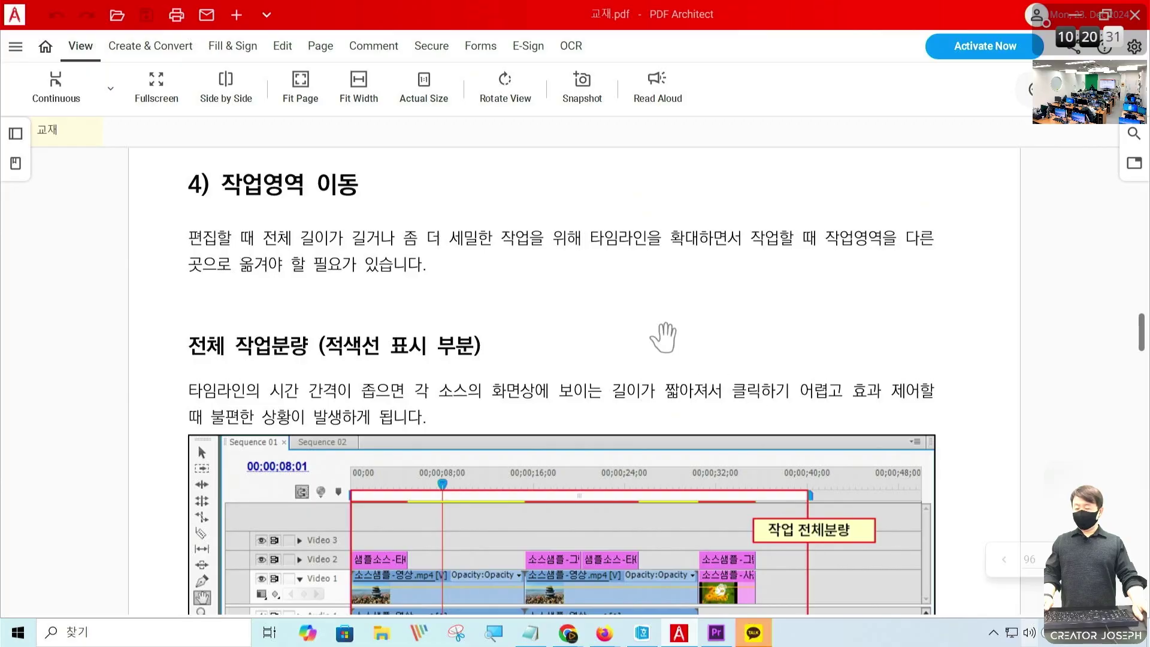
Examine the textbook PDF's section 전체 작업분량 with its timeline illustration, and minimize the PDF window
scroll(663, 334, down, 4)
scroll(677, 358, up, 2)
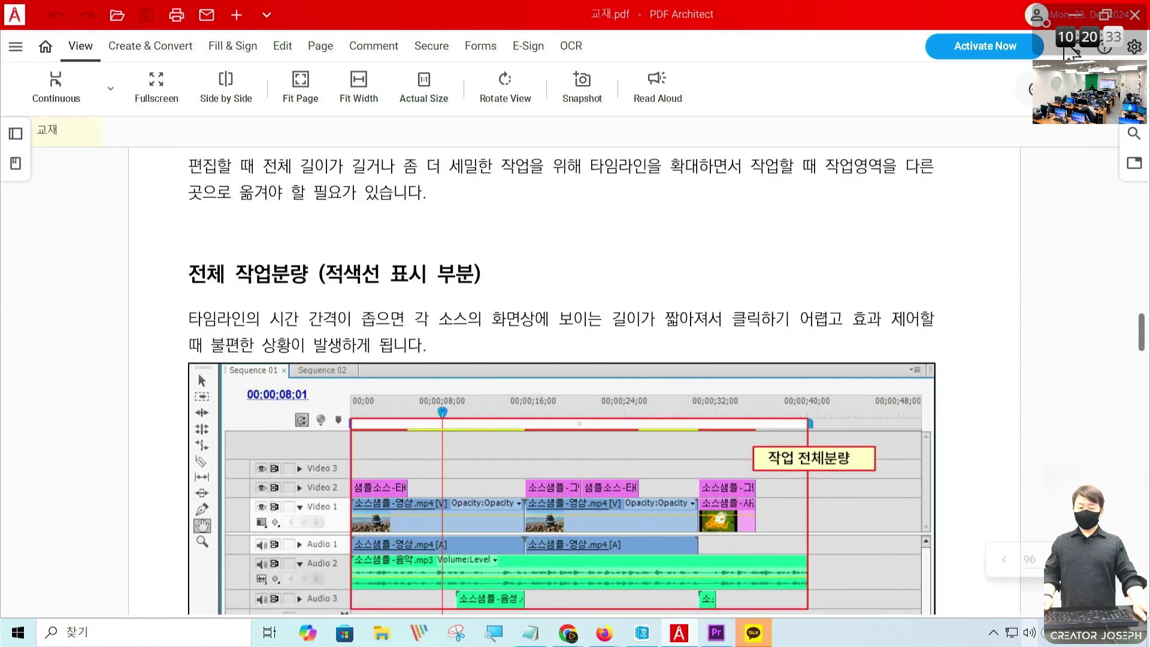
click(1077, 17)
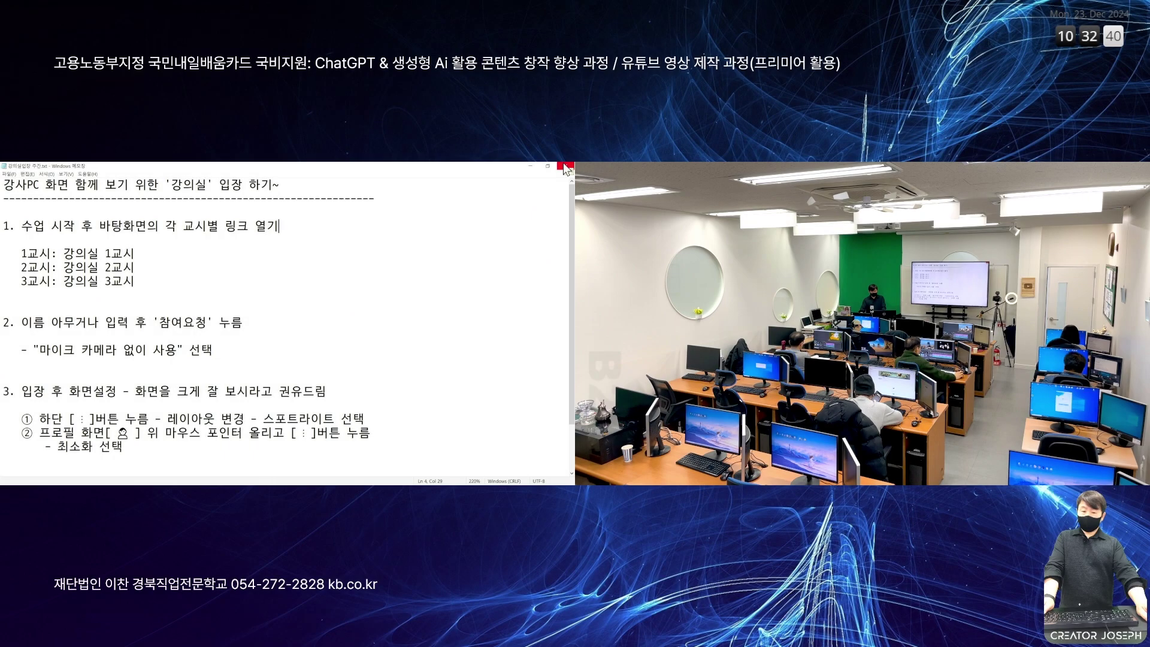
Close the classroom entry notes in Notepad and place the Sequence 01 playhead at 00;01;15;23
click(566, 167)
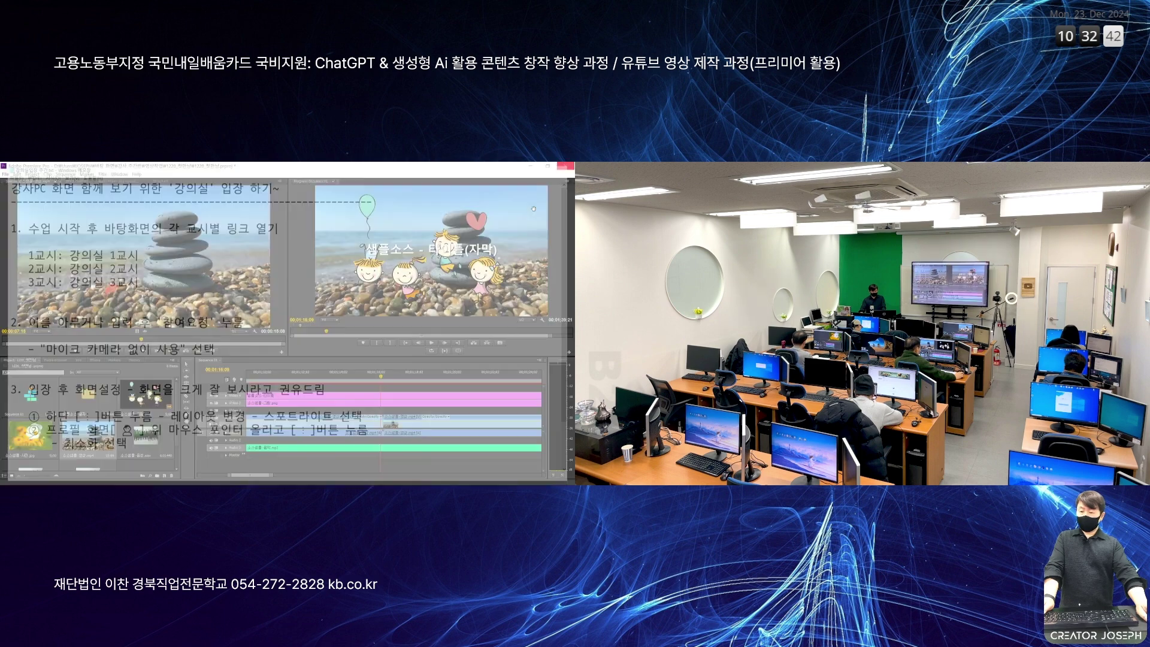
click(378, 376)
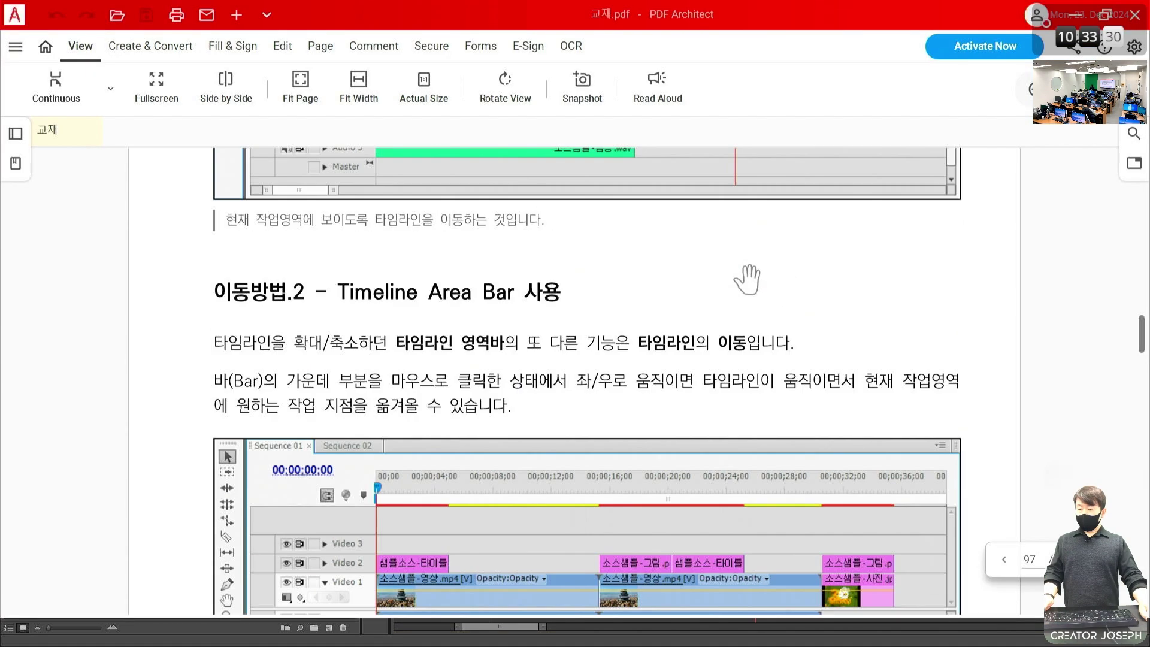
Examine the textbook PDF's methods for moving the timeline, 이동방법.1 Hand Tool(H) and 이동방법.2 Timeline Area Bar
scroll(746, 278, up, 7)
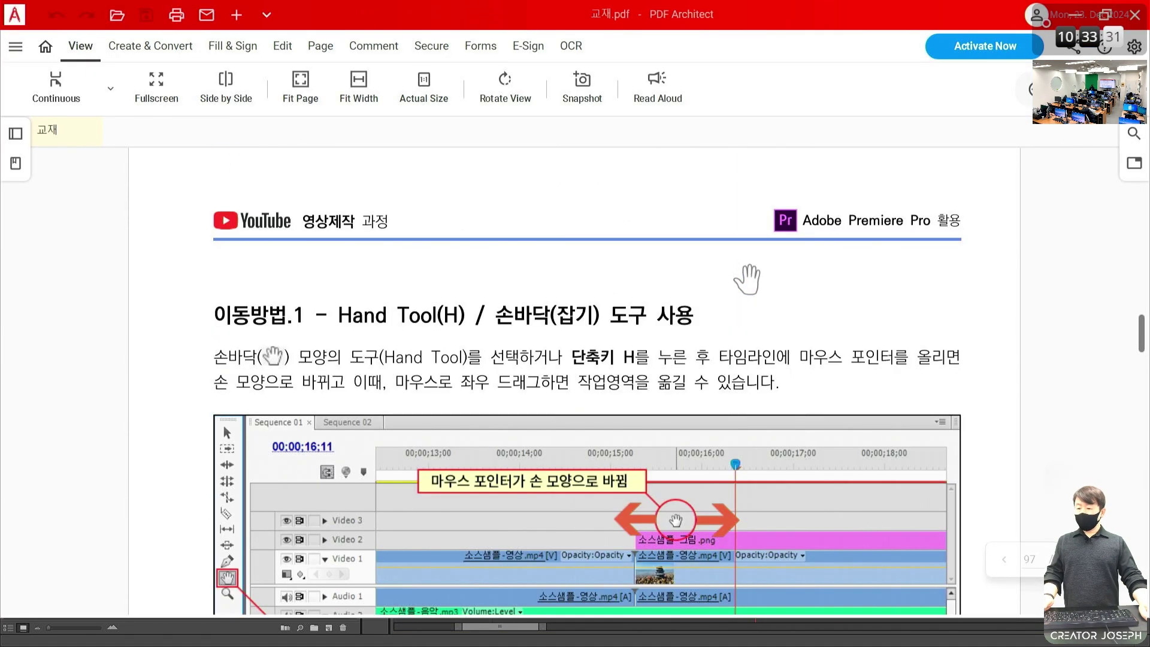
scroll(746, 278, down, 2)
scroll(749, 279, down, 4)
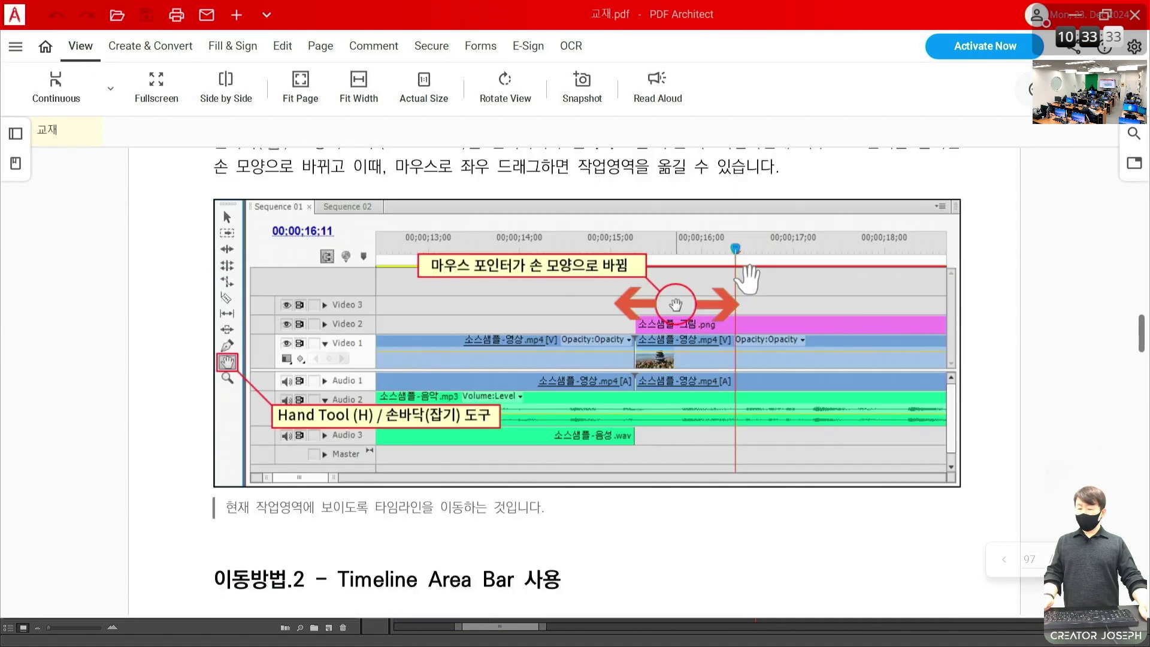
scroll(587, 378, down, 3)
scroll(587, 377, up, 3)
scroll(747, 279, up, 2)
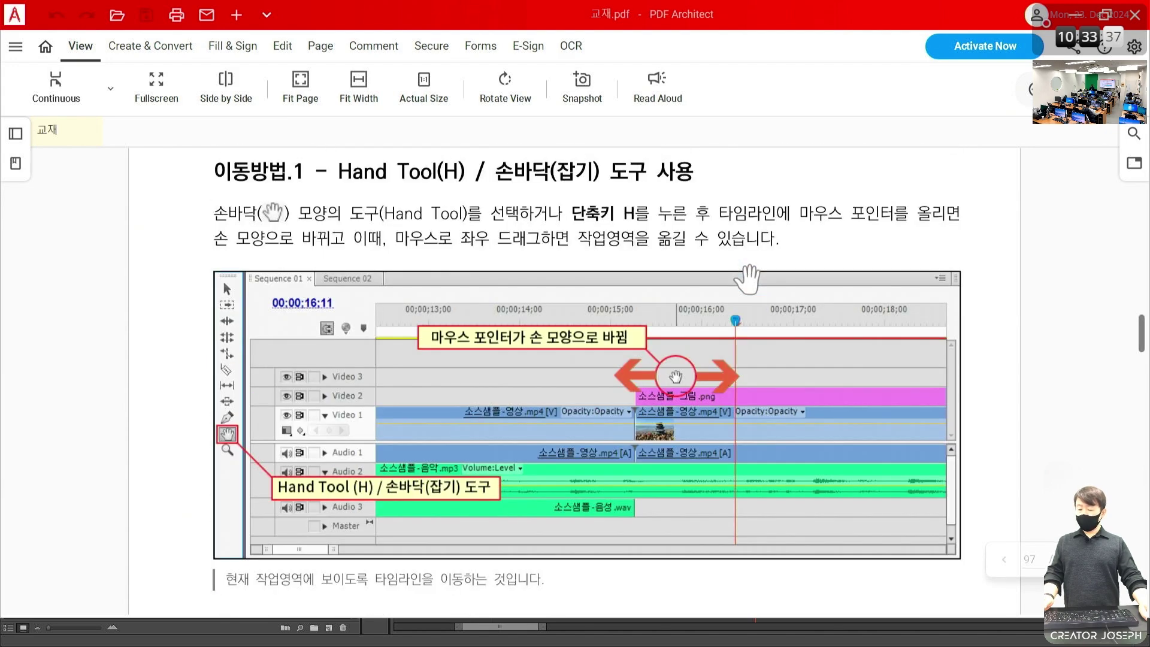
scroll(749, 279, down, 10)
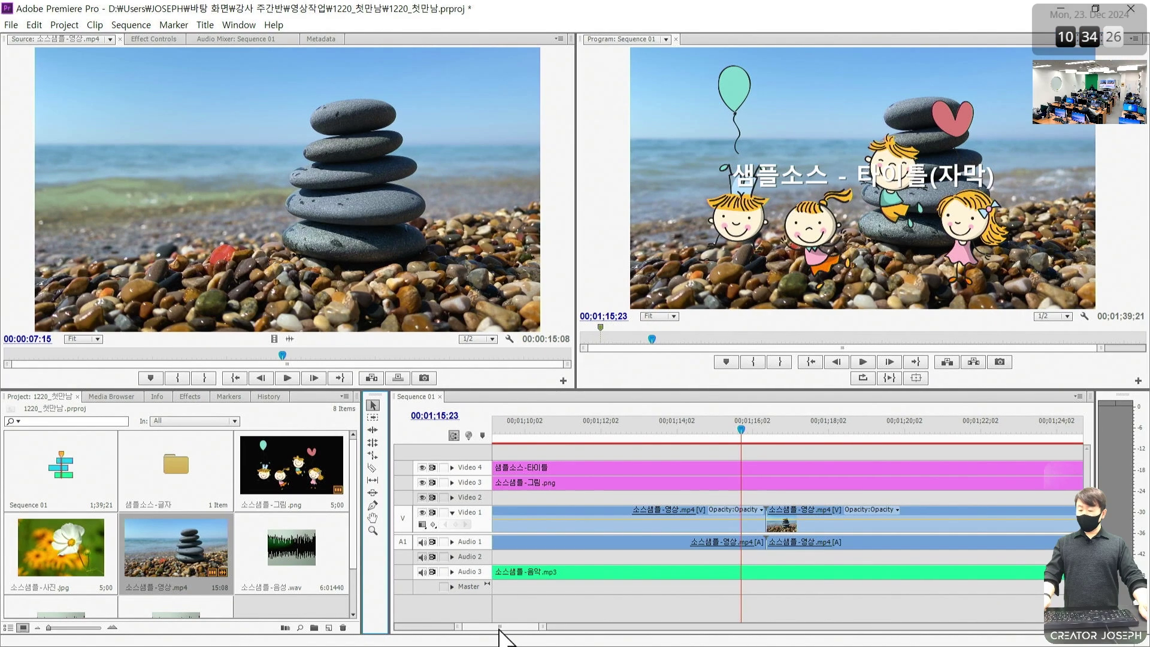
Shift the Sequence 01 timeline repeatedly to earlier and later times around the playhead, keeping its zoom level
mouse_move(499, 629)
mouse_down()
mouse_move(513, 629)
mouse_move(488, 642)
mouse_move(502, 631)
mouse_move(488, 625)
mouse_up()
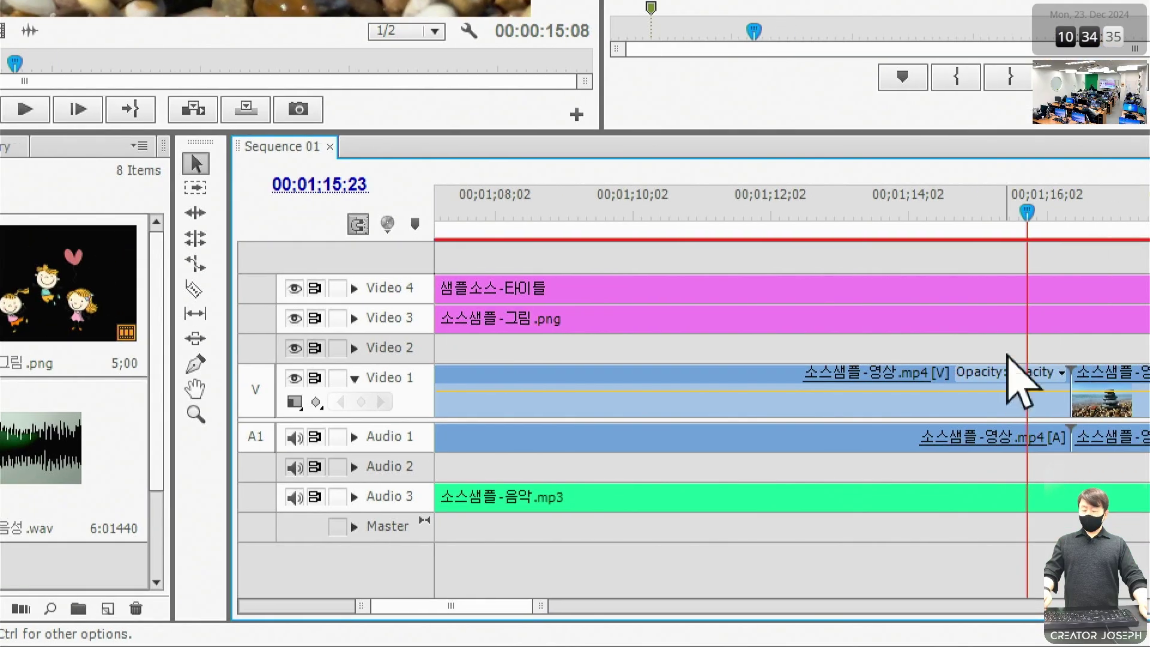
scroll(1133, 246, down, 1)
scroll(1143, 246, up, 2)
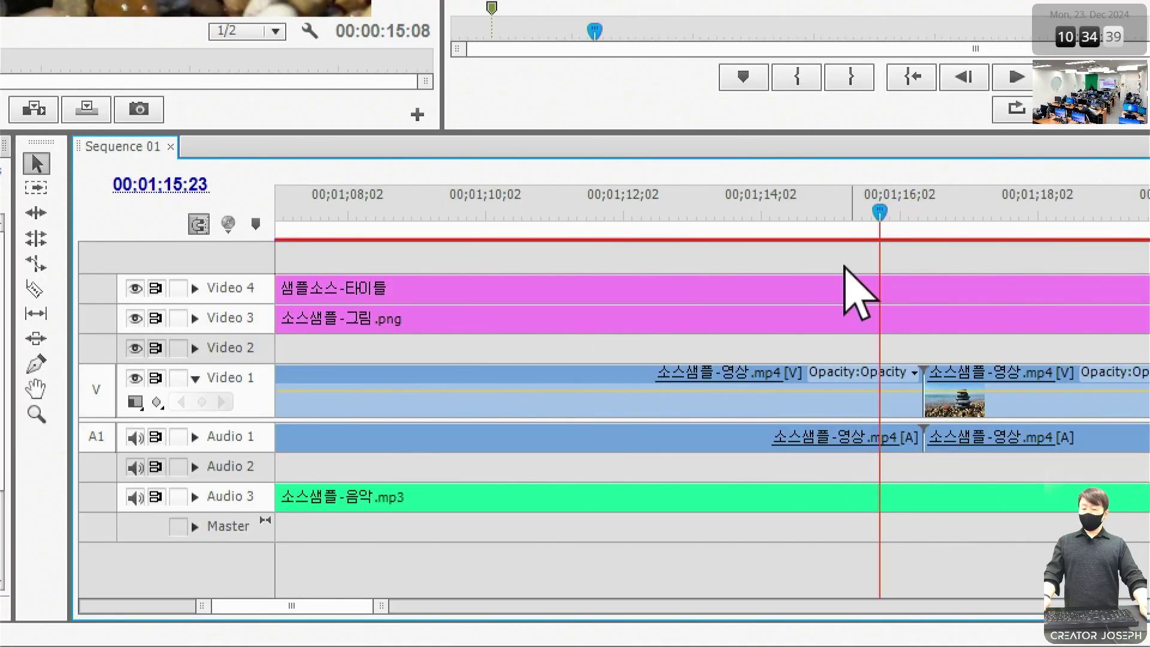
scroll(735, 288, down, 4)
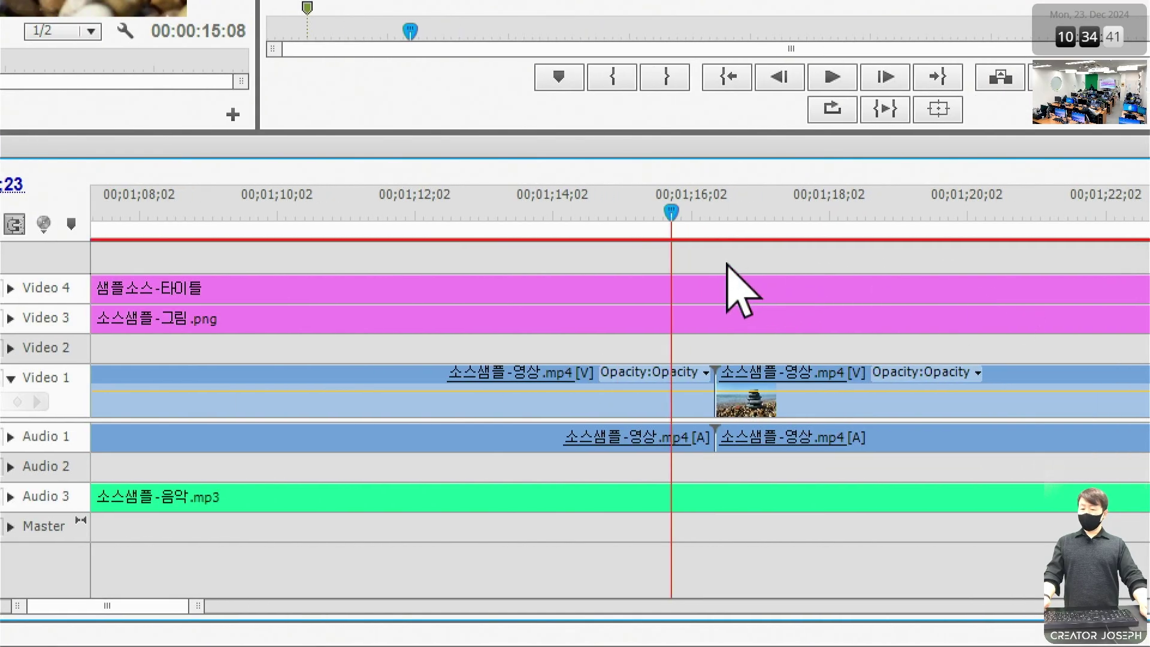
scroll(721, 267, down, 4)
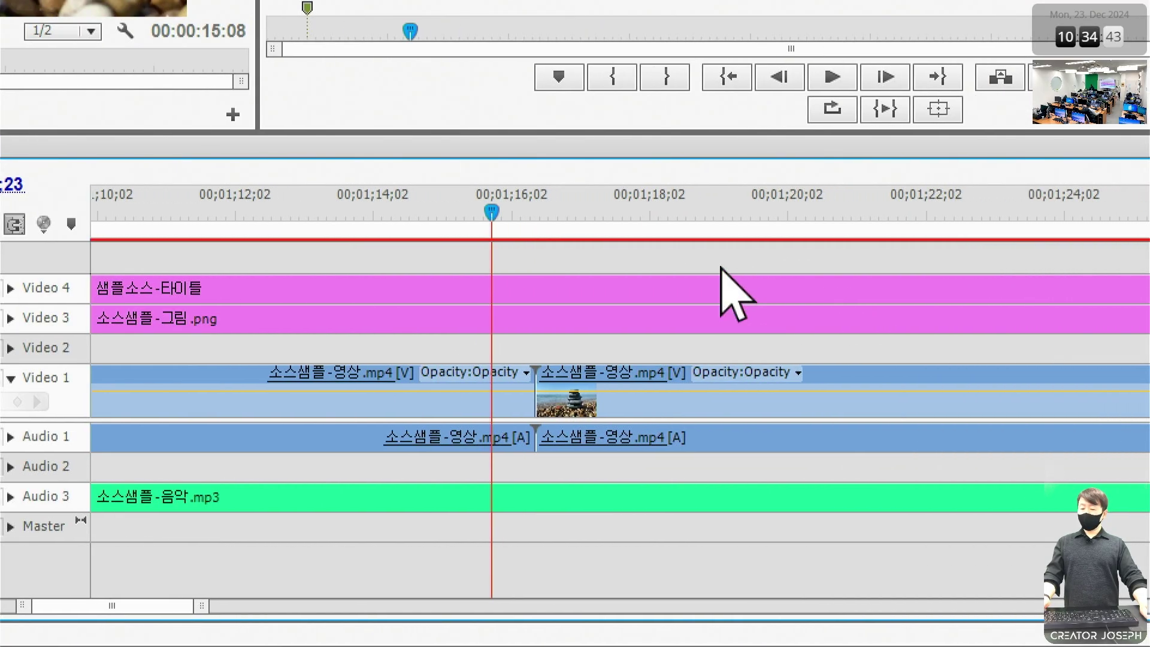
scroll(720, 267, up, 5)
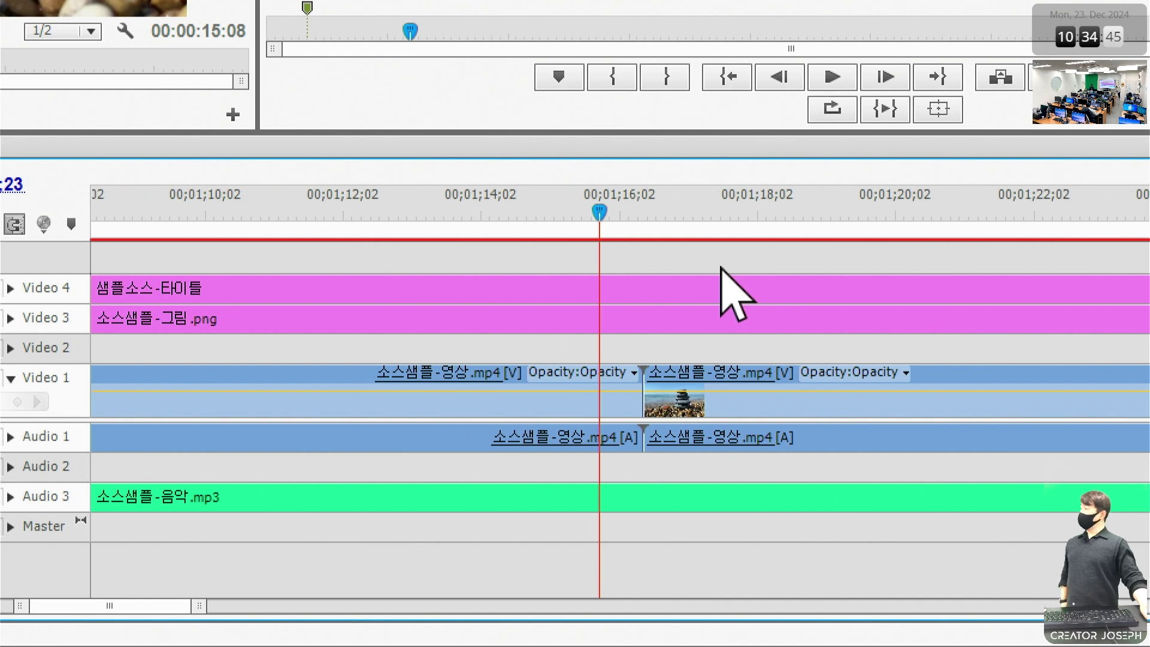
scroll(721, 268, up, 1)
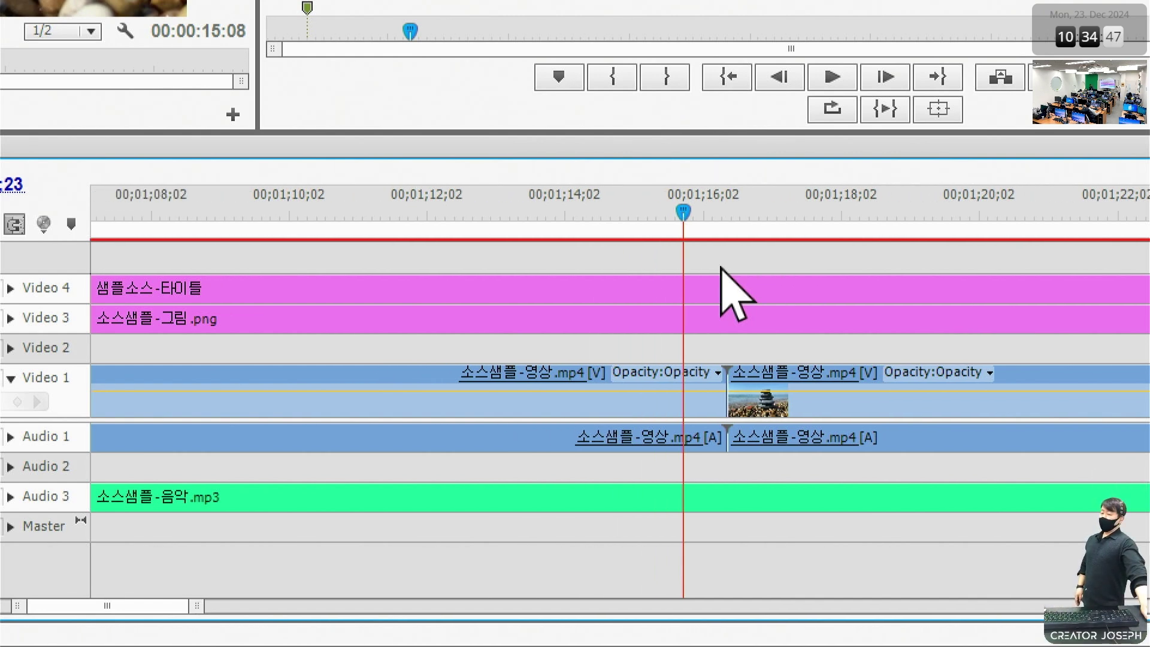
scroll(716, 195, down, 2)
scroll(659, 339, down, 2)
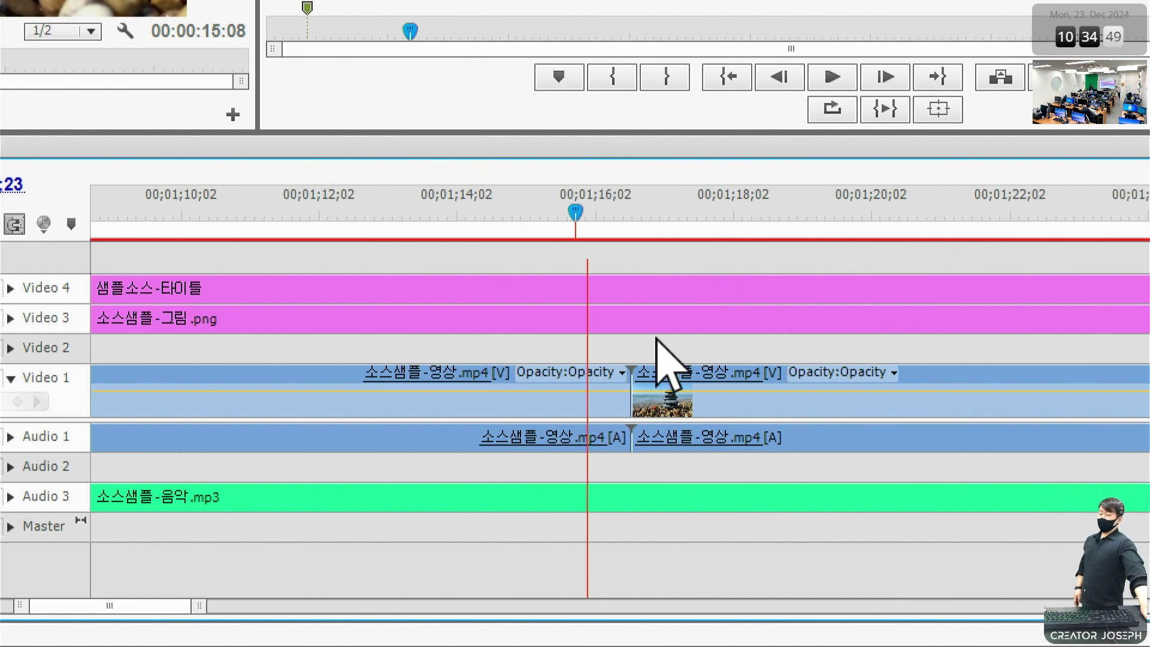
scroll(610, 266, up, 1)
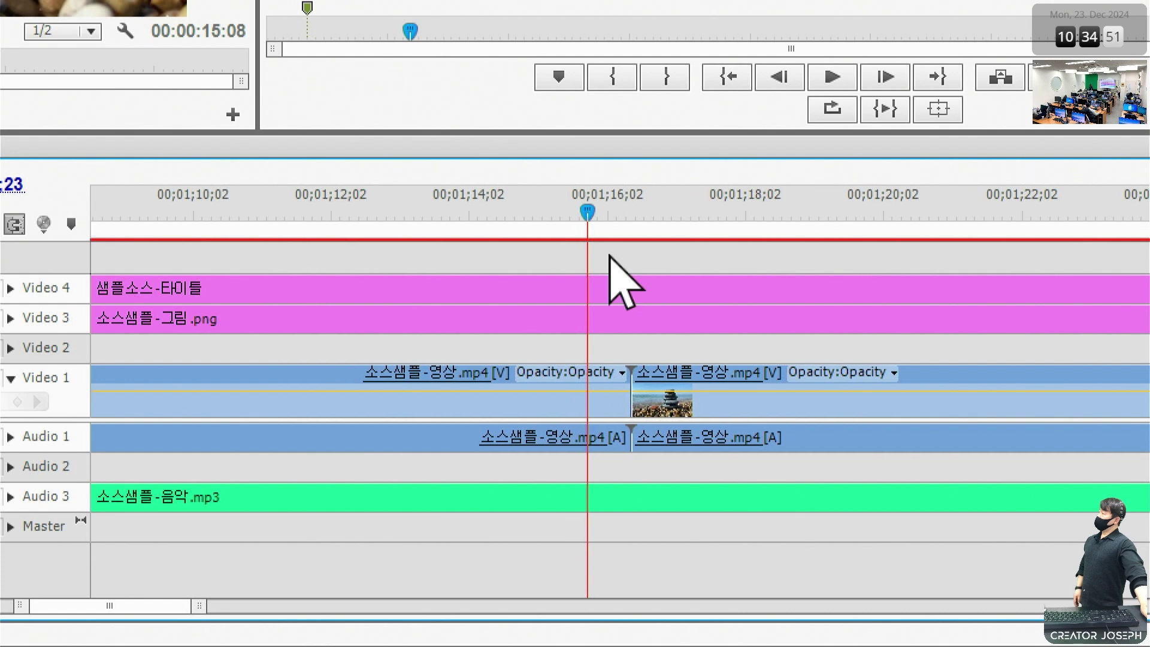
scroll(609, 256, up, 3)
scroll(640, 265, down, 1)
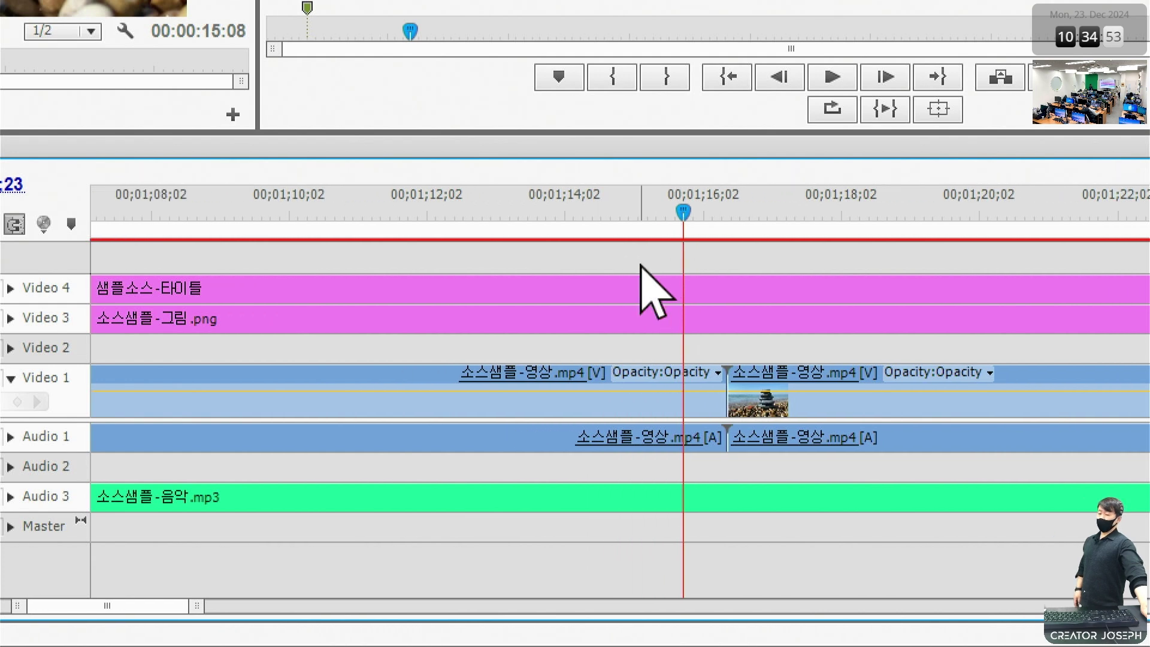
scroll(641, 266, down, 5)
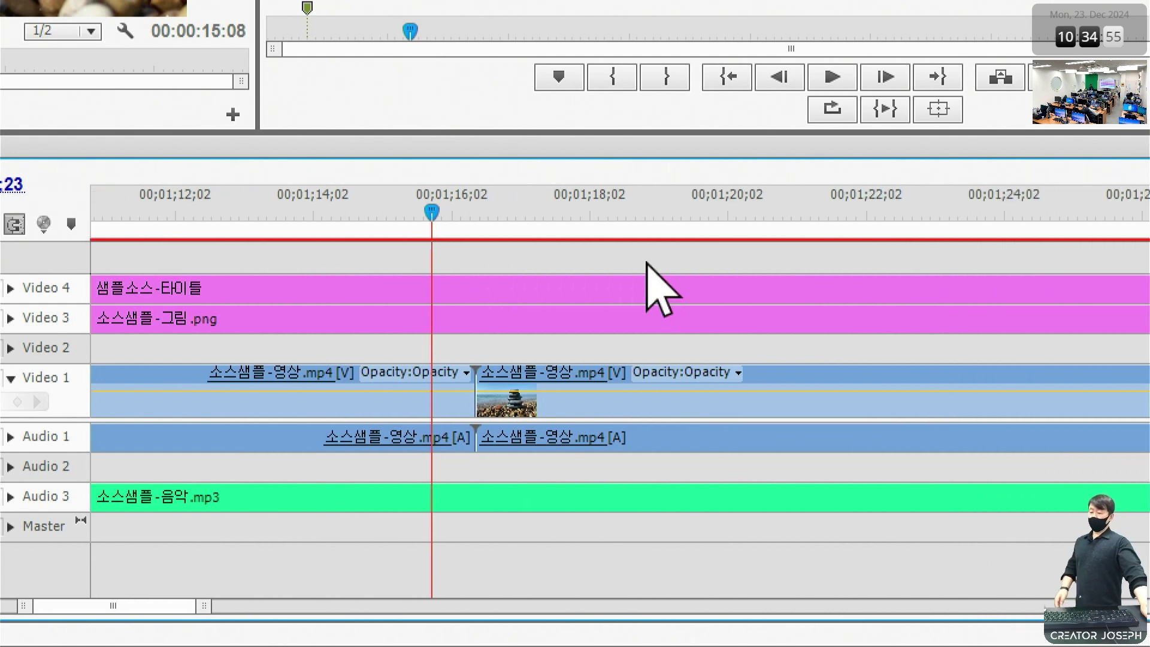
scroll(647, 266, down, 1)
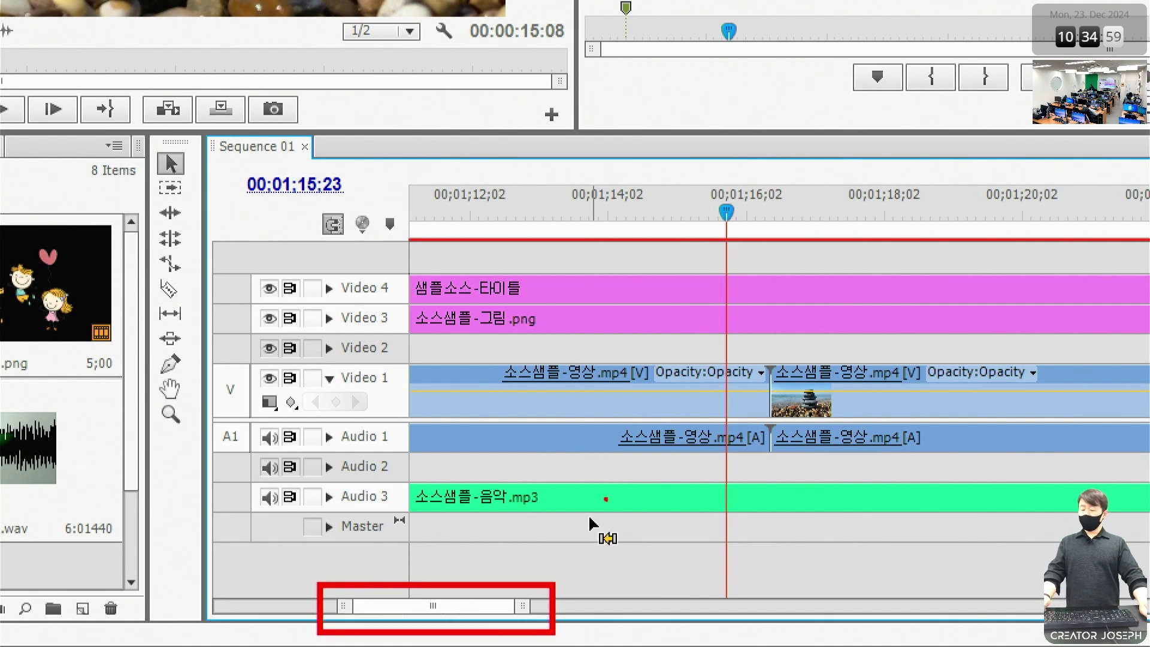
scroll(716, 367, down, 4)
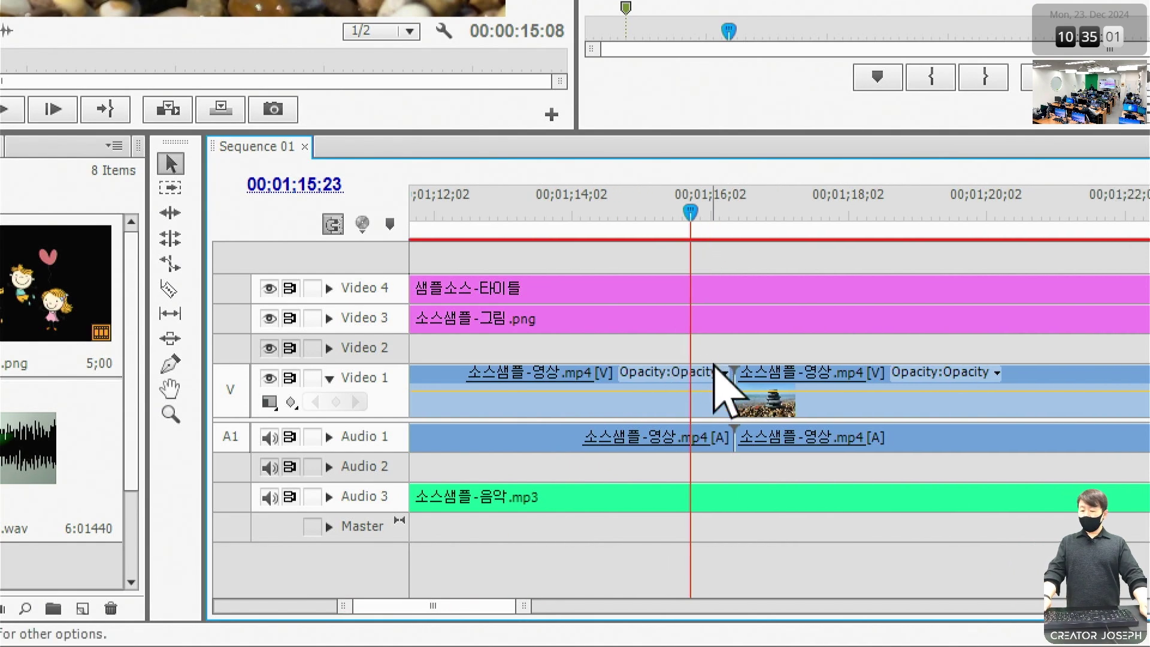
scroll(719, 377, up, 6)
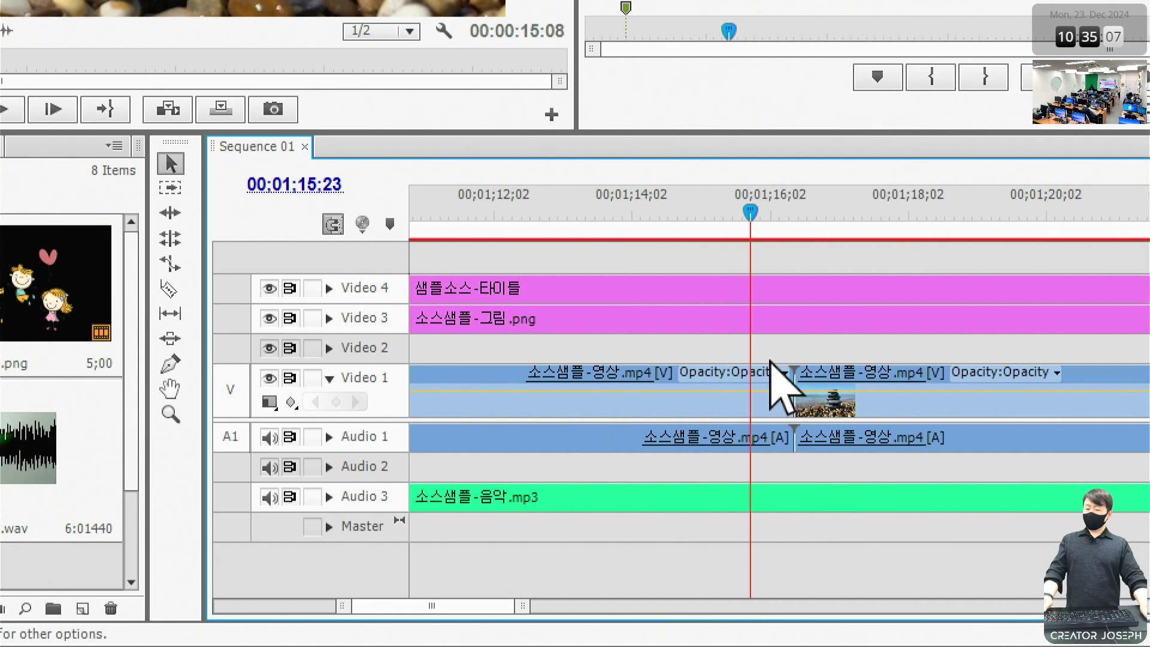
Shift the Sequence 01 timeline around the playhead and bring up section 5) 트랙 추가/삭제 in the textbook PDF
scroll(772, 362, up, 3)
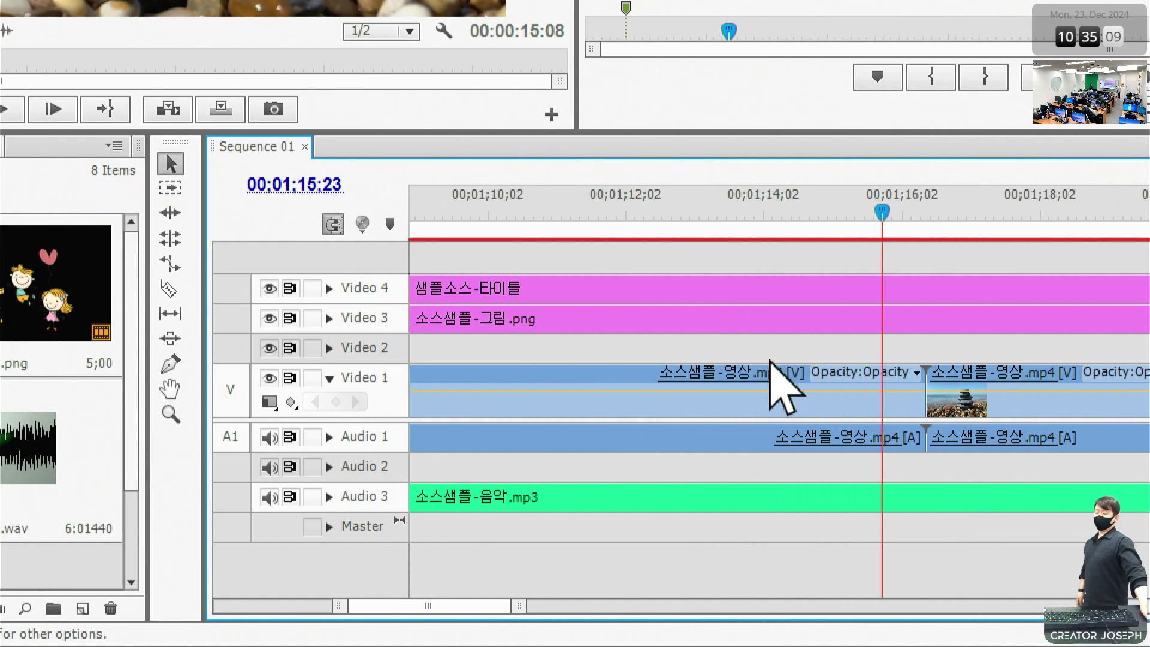
scroll(772, 362, down, 2)
scroll(771, 361, down, 6)
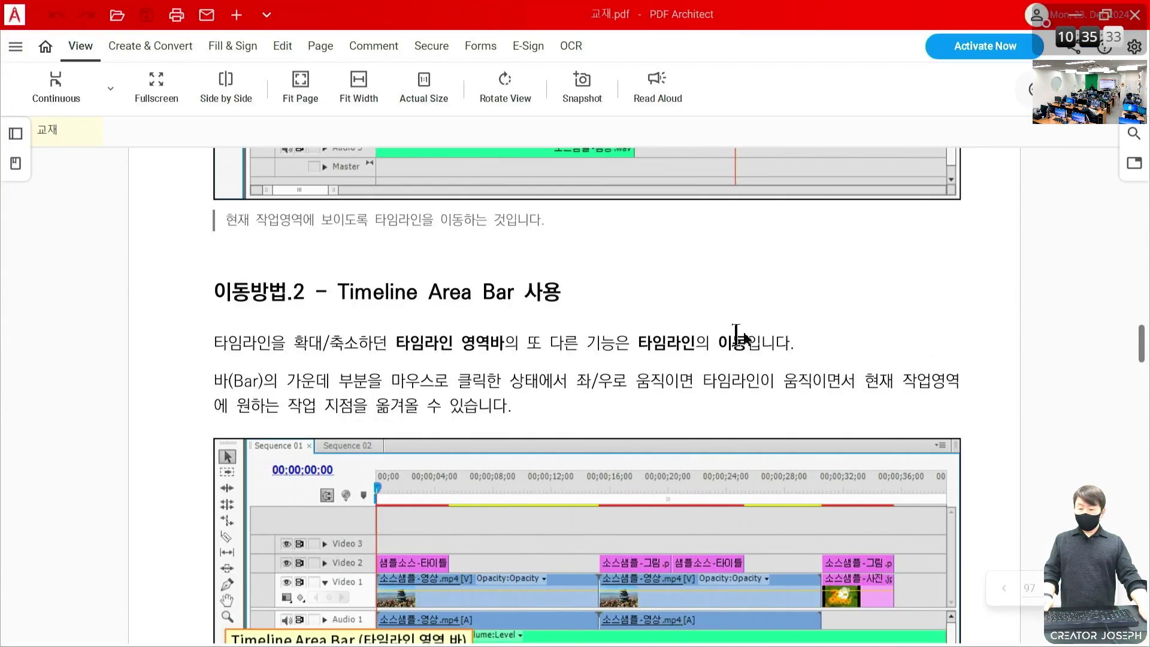
scroll(681, 339, down, 10)
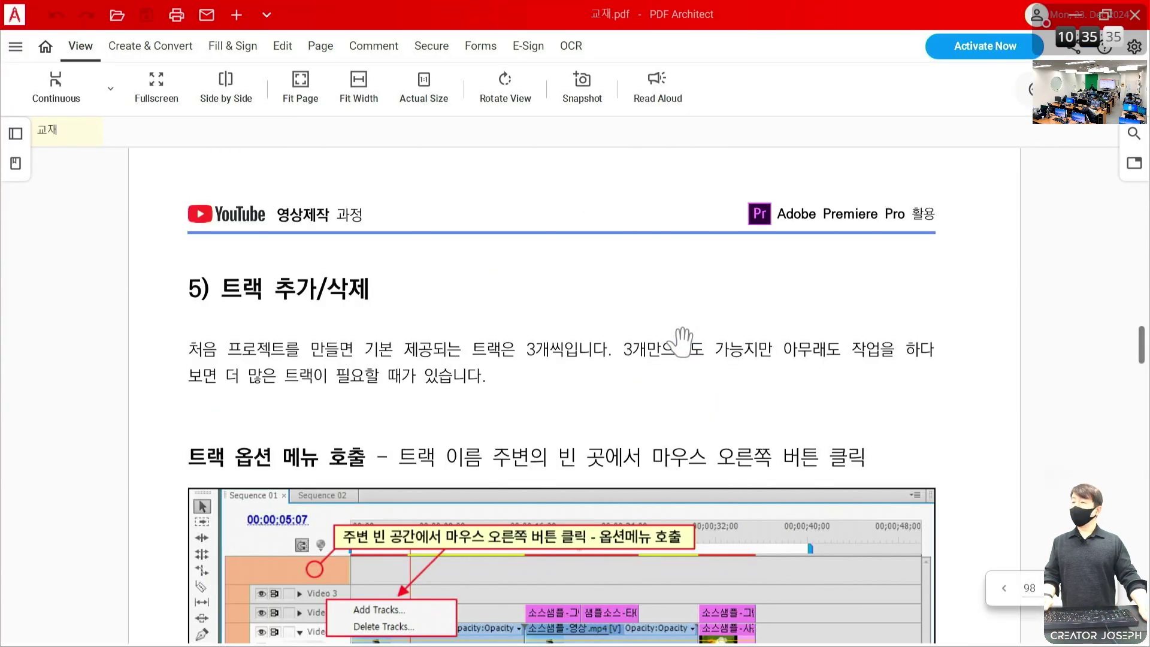
scroll(788, 385, down, 2)
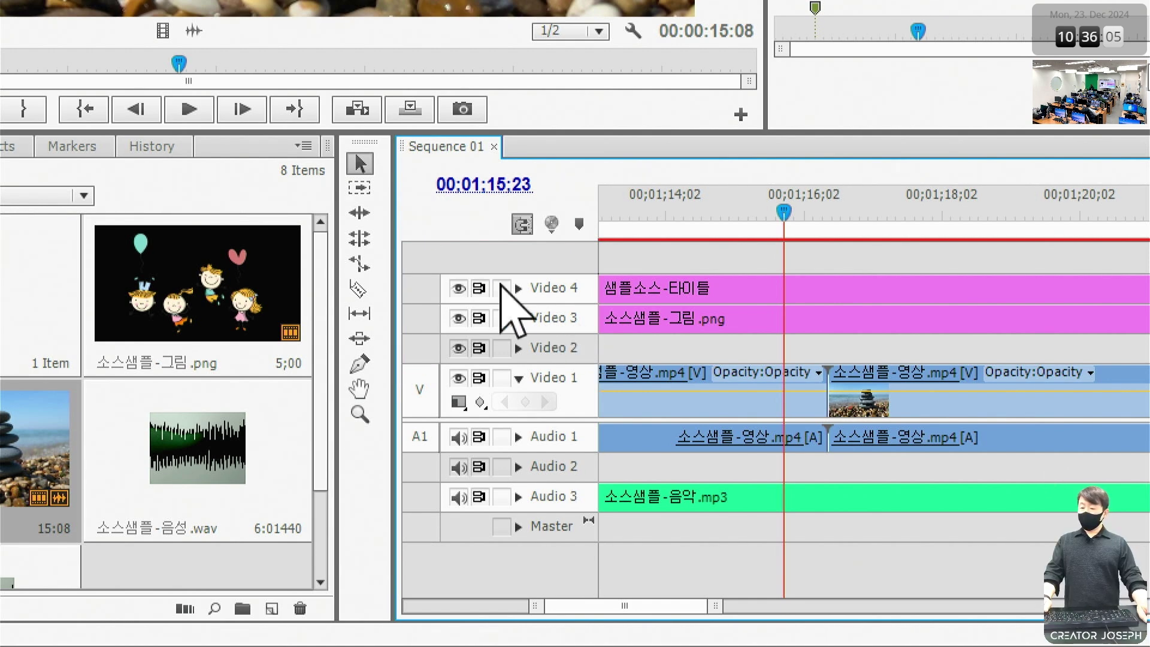
Compare the track options of the empty header area above Video 4 with those of the Video 4 header
right_click(444, 255)
right_click(426, 286)
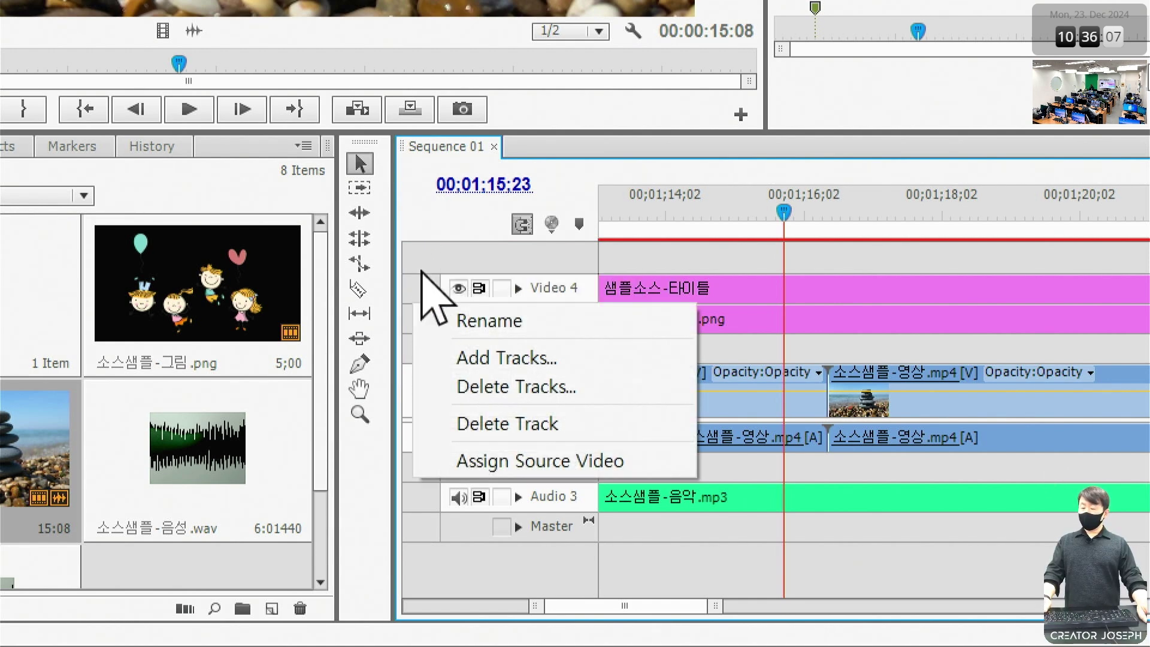
right_click(427, 255)
right_click(427, 287)
right_click(432, 258)
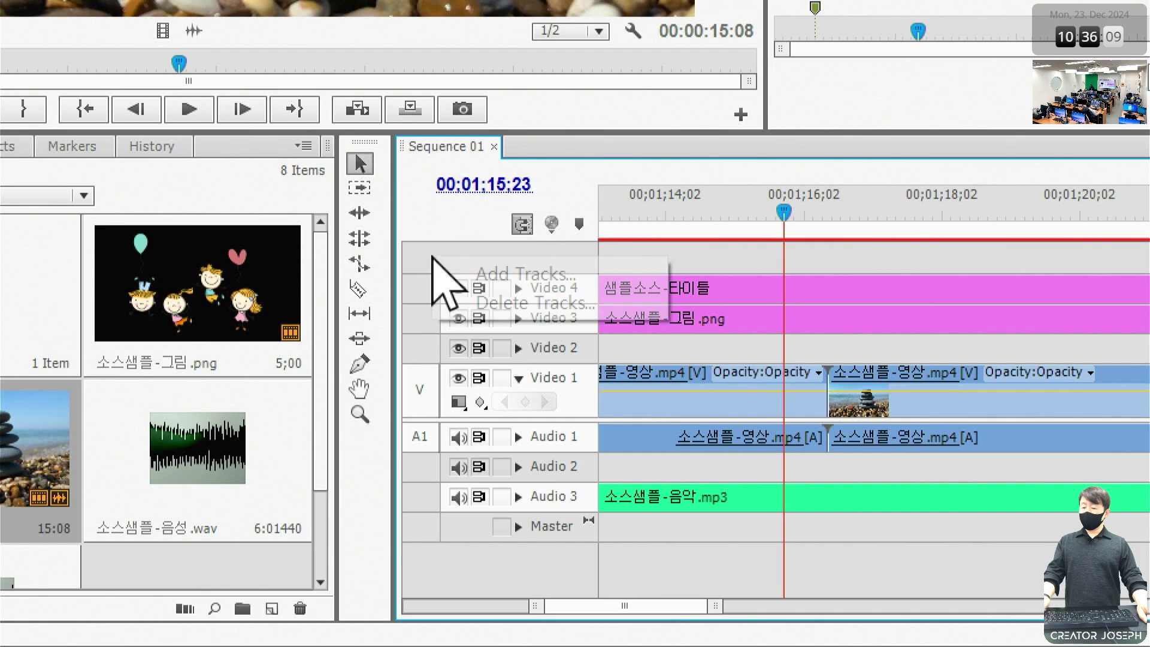
click(394, 173)
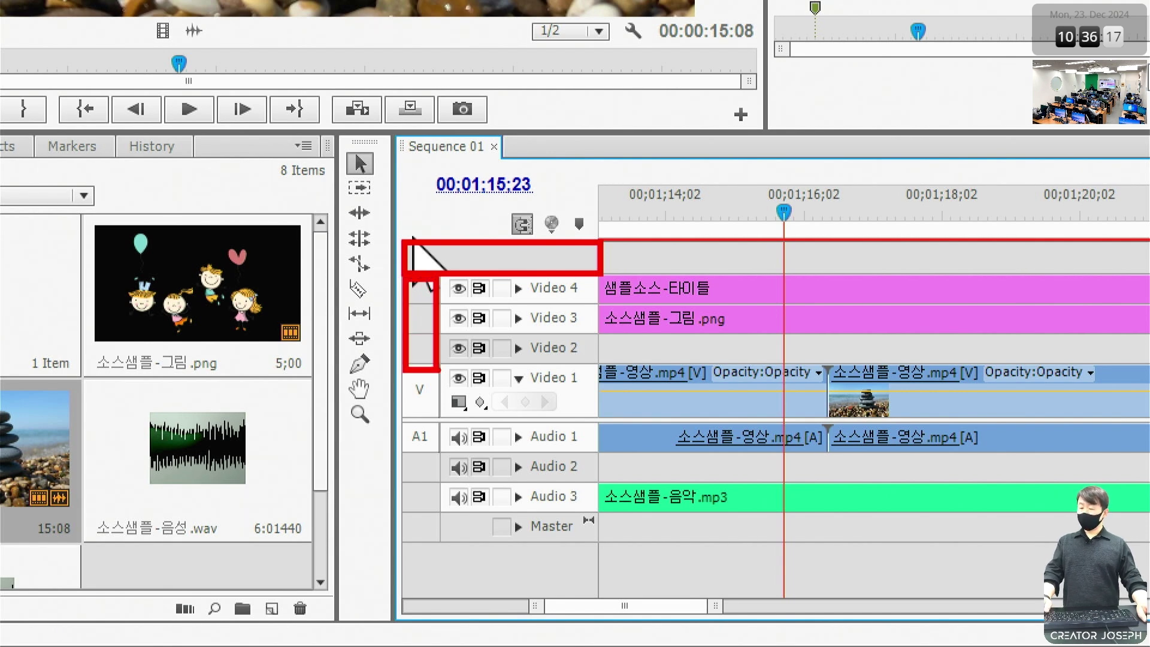
right_click(502, 249)
click(431, 303)
right_click(452, 285)
right_click(438, 256)
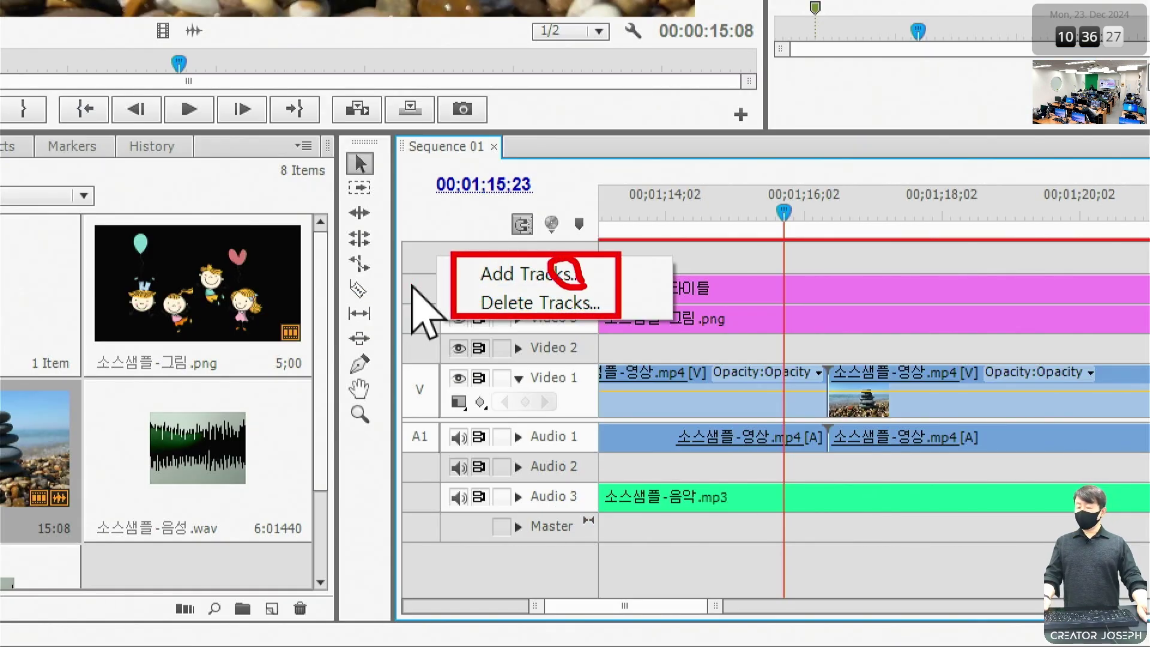
key(Escape)
Examine the track options of the Video 3 header, including Add Tracks, Delete Tracks and Delete Track, and dismiss them
key(ctrl+2)
mouse_move(399, 272)
mouse_down()
mouse_move(429, 380)
mouse_move(441, 533)
mouse_up()
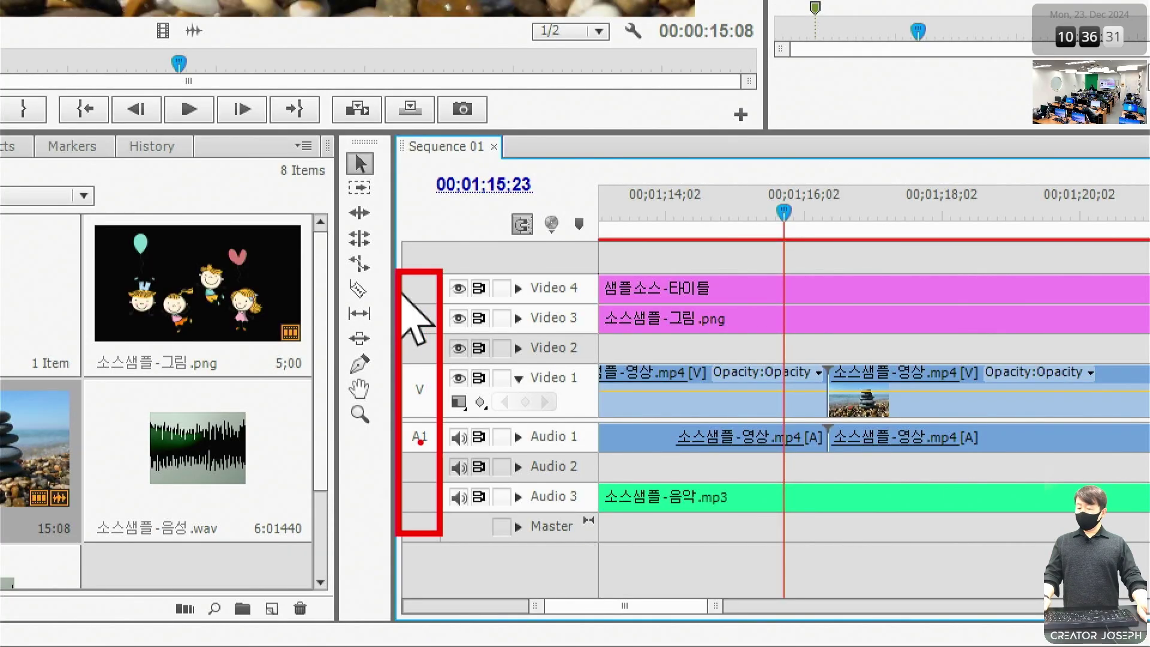
key(Escape)
right_click(414, 317)
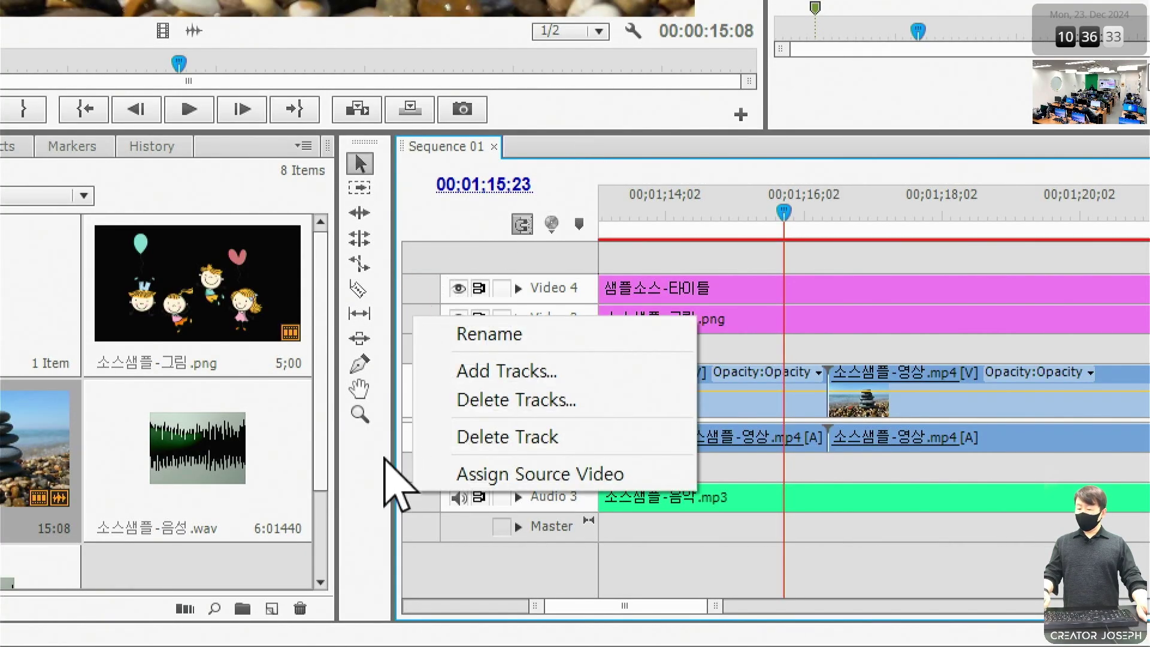
key(ctrl+2)
mouse_move(440, 418)
mouse_down()
mouse_move(593, 460)
mouse_move(577, 448)
mouse_up()
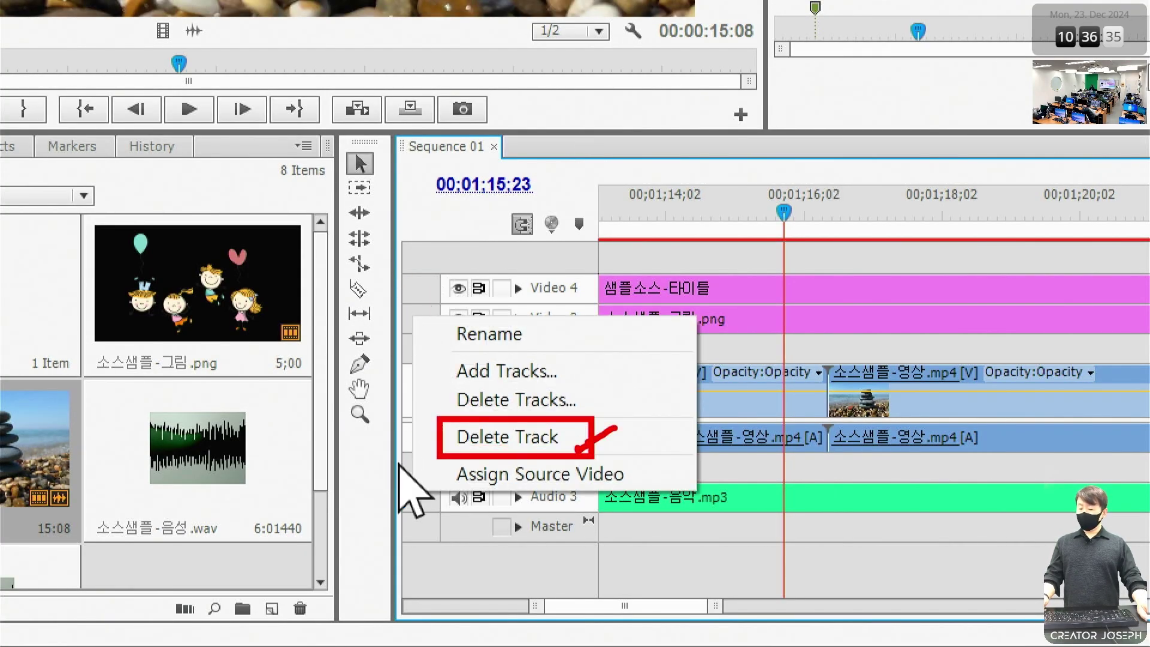
drag(443, 352, 577, 417)
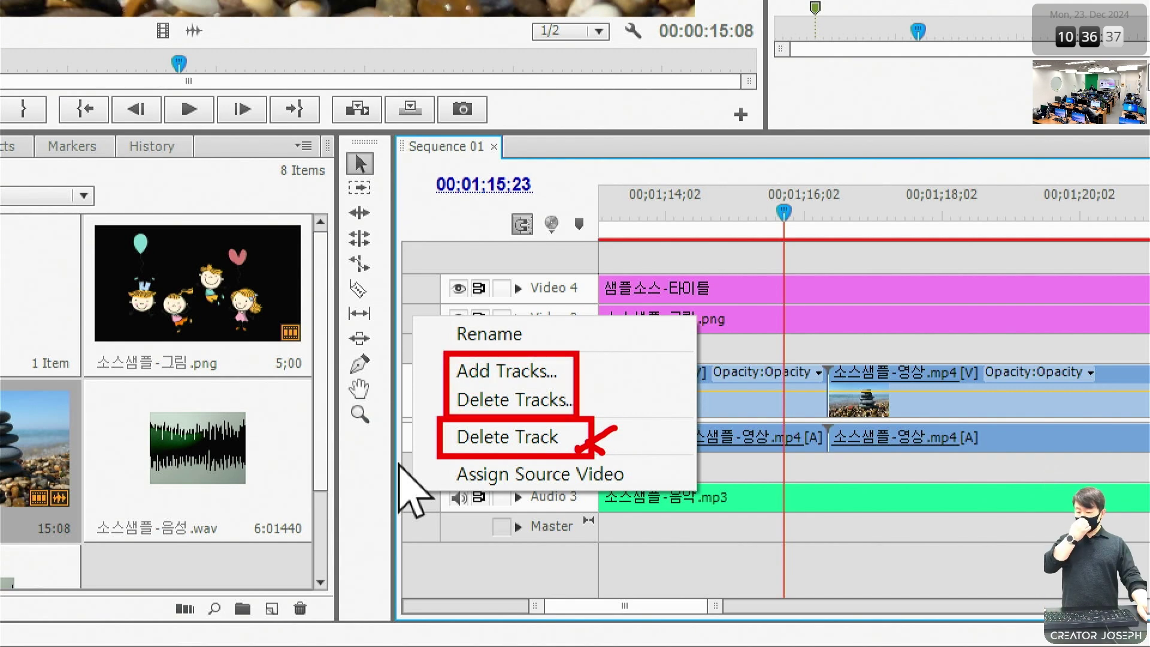
key(Escape)
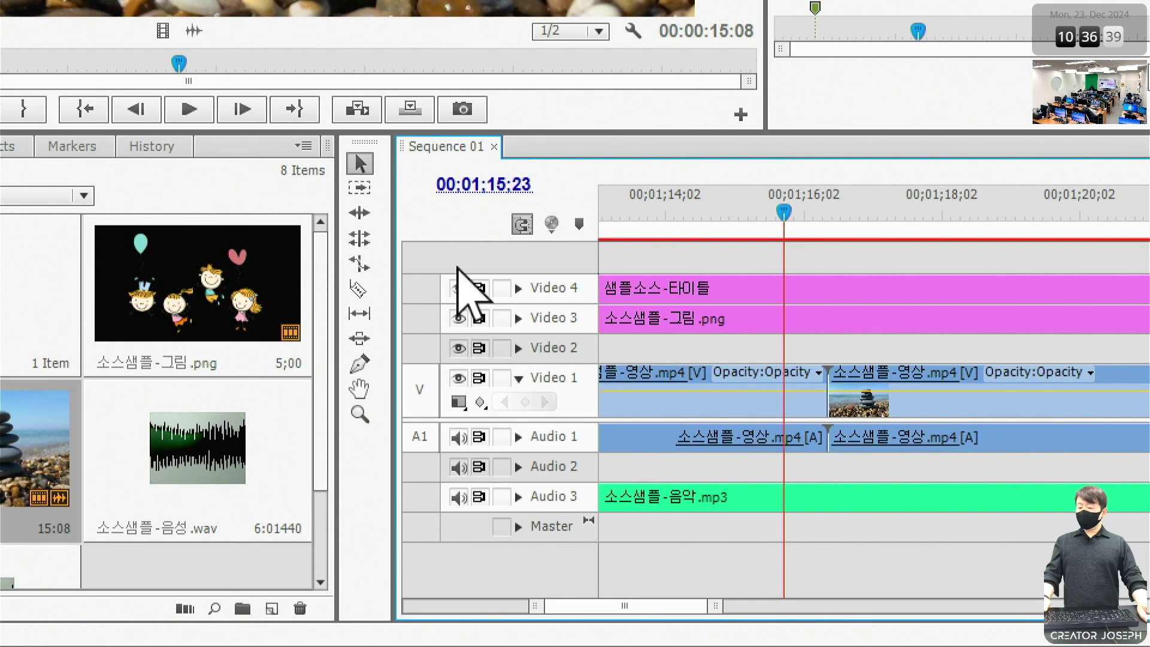
Start Add Tracks from the empty header area above Video 4 and set the number of audio tracks to add to 0
right_click(425, 259)
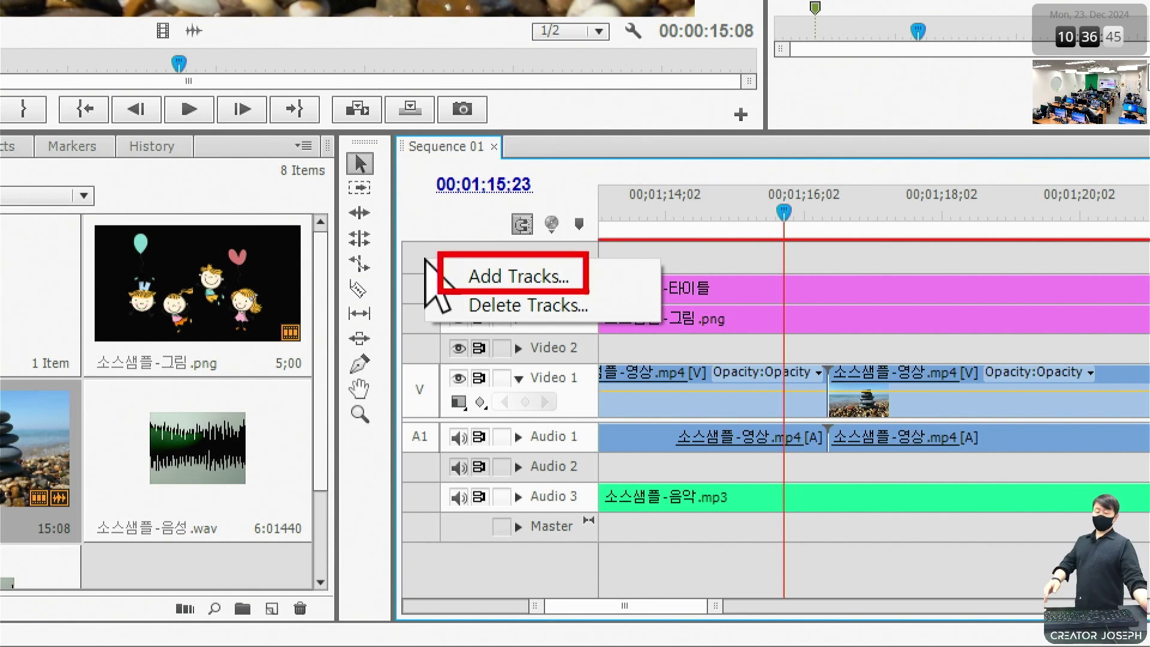
key(Escape)
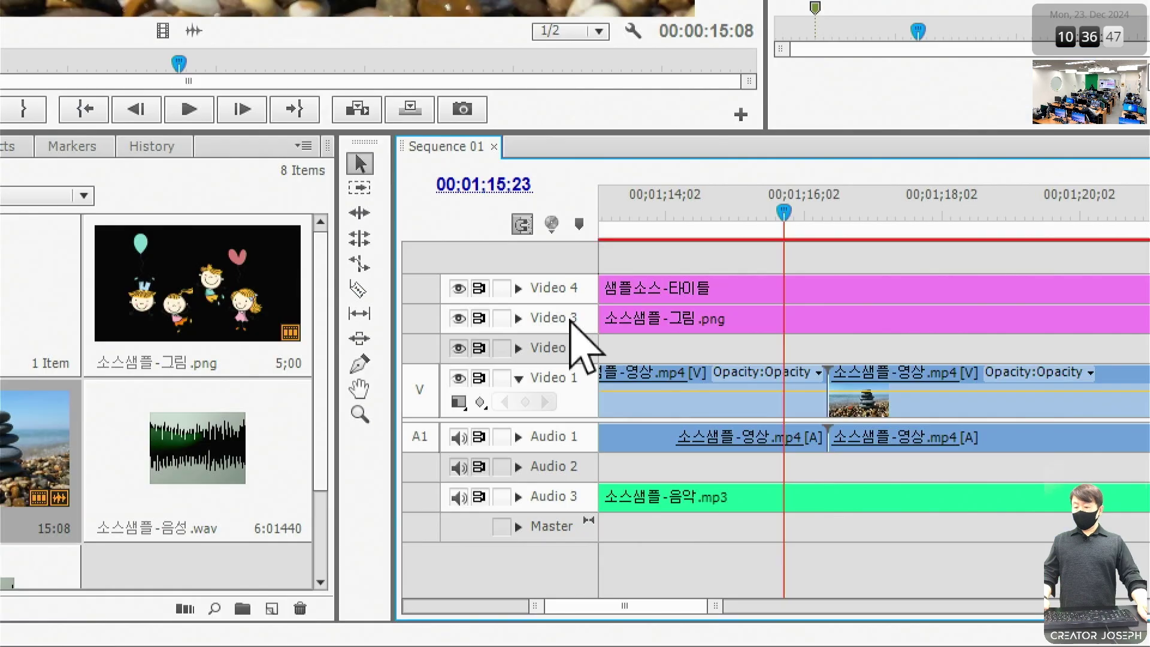
right_click(418, 257)
click(469, 275)
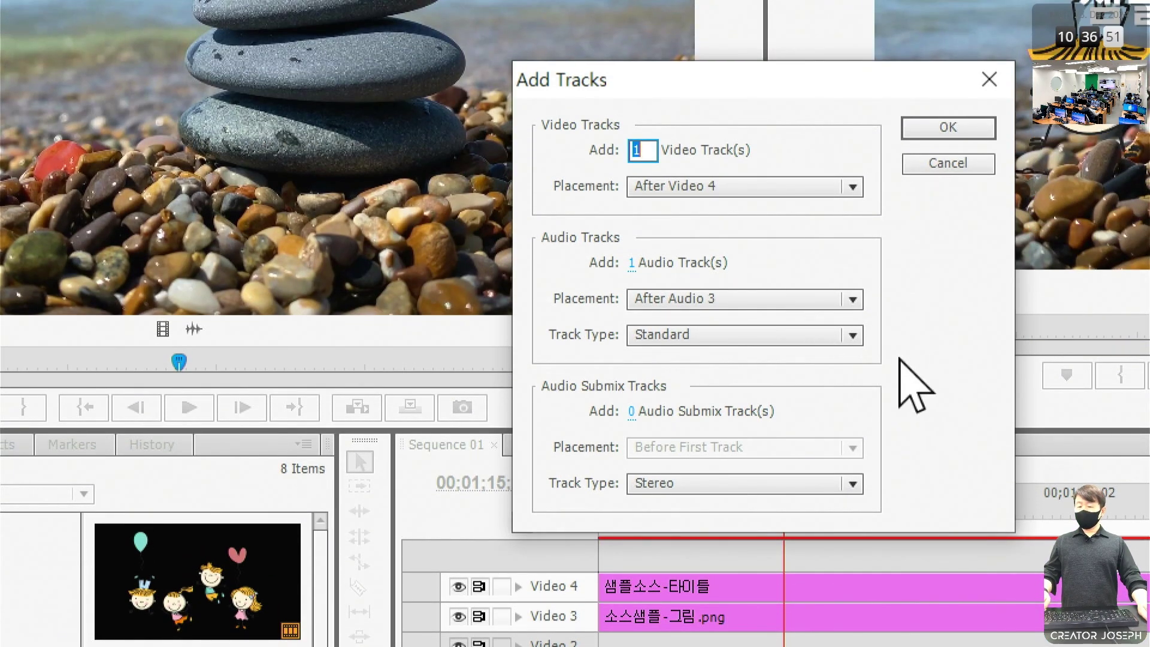
mouse_move(953, 237)
mouse_down()
mouse_move(955, 300)
mouse_move(909, 304)
mouse_move(955, 336)
mouse_up()
mouse_move(897, 236)
mouse_down()
mouse_move(940, 331)
mouse_move(1000, 356)
mouse_up()
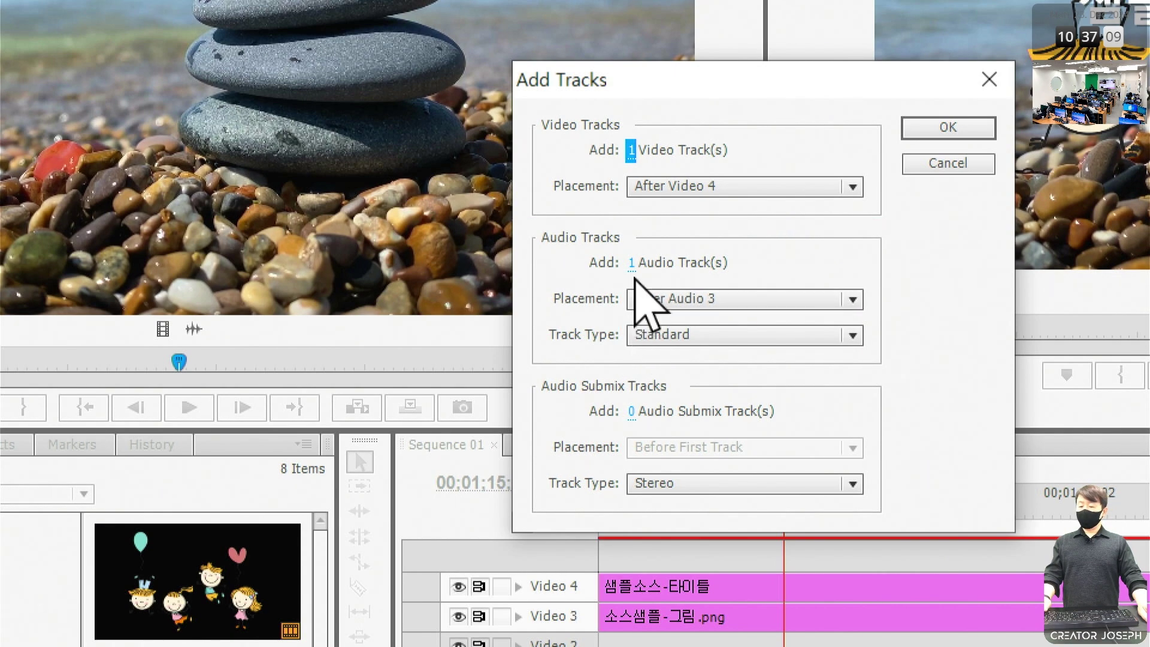
click(632, 263)
text(0)
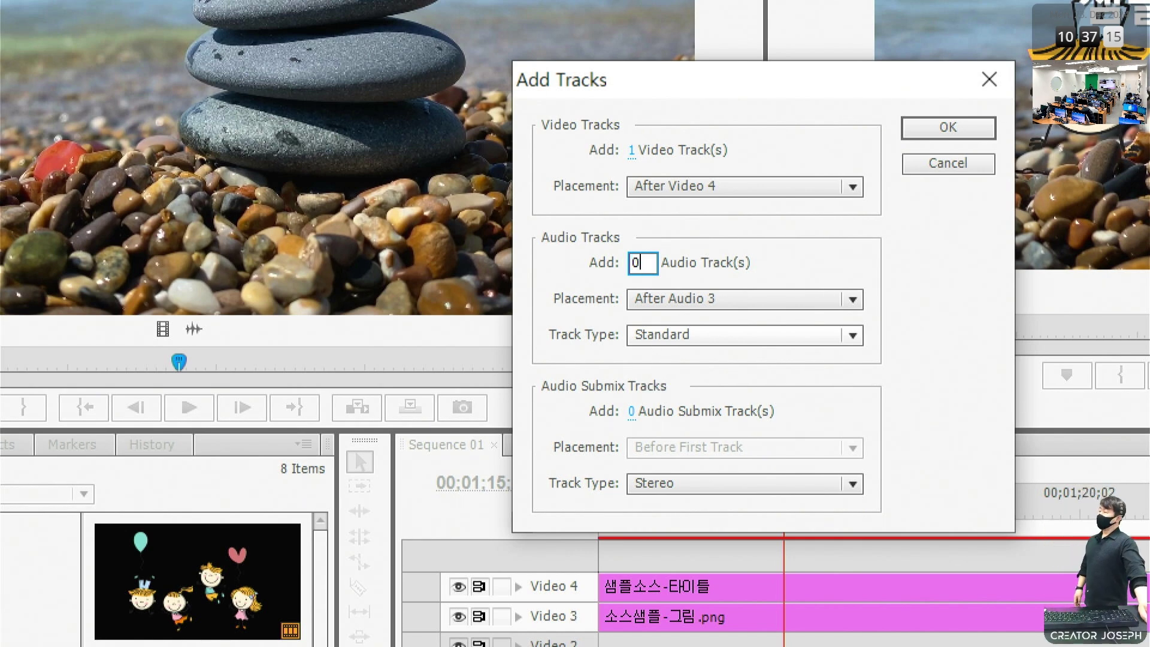
click(954, 256)
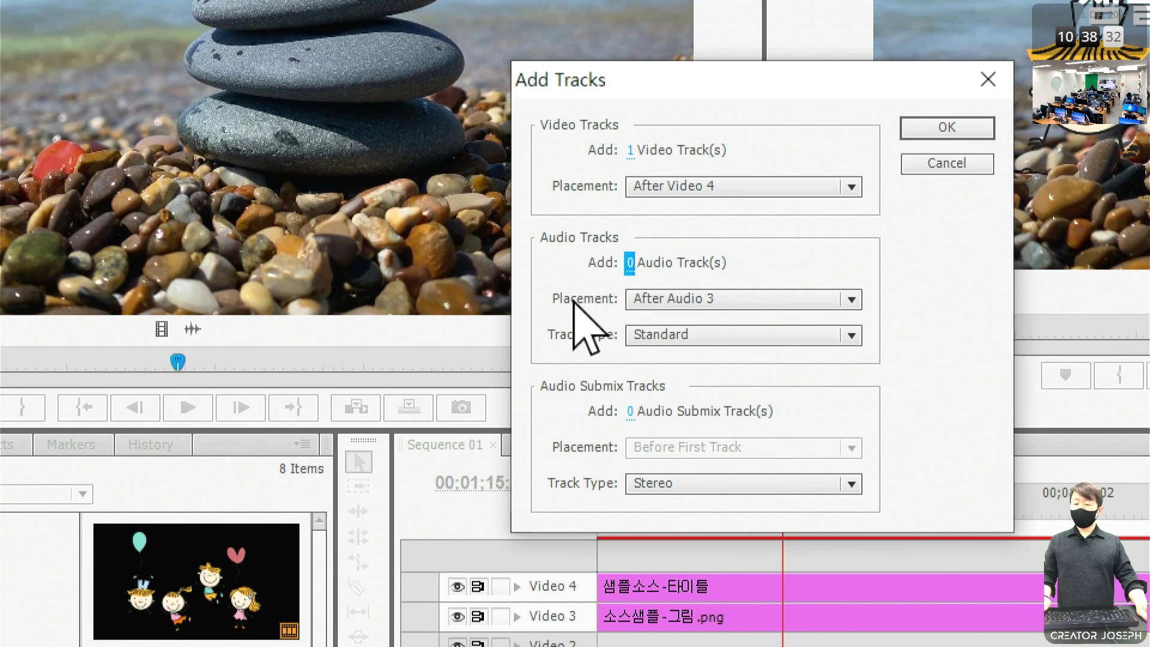
Set the number of video tracks to add to 5
click(630, 150)
text(4)
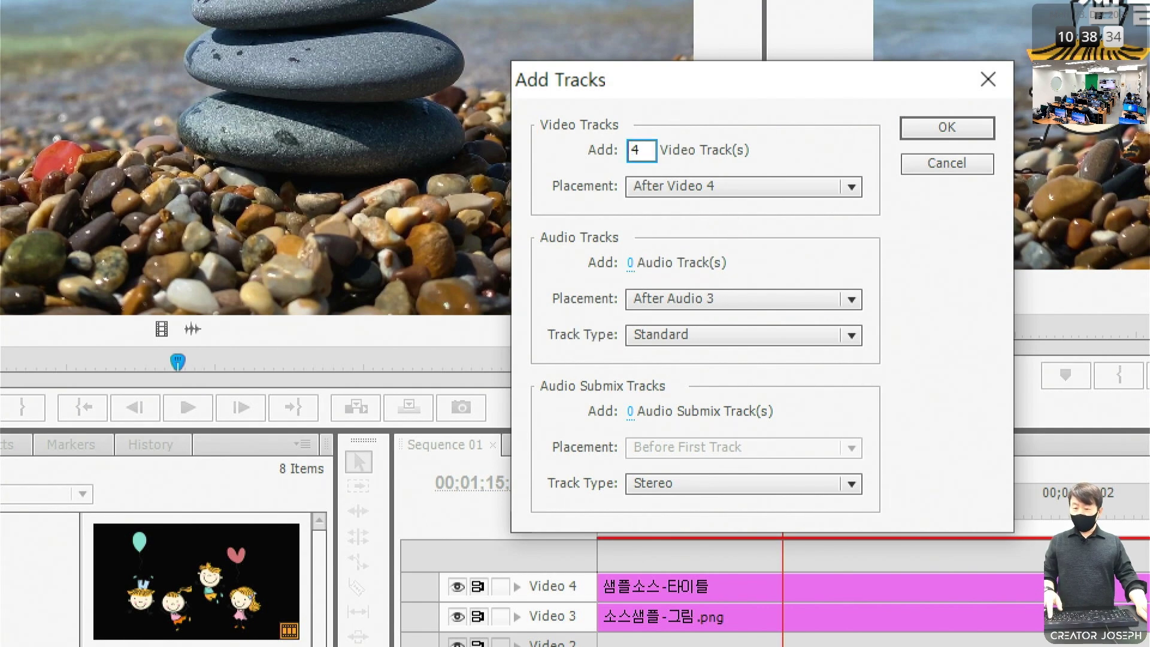
key(BackSpace)
text(5)
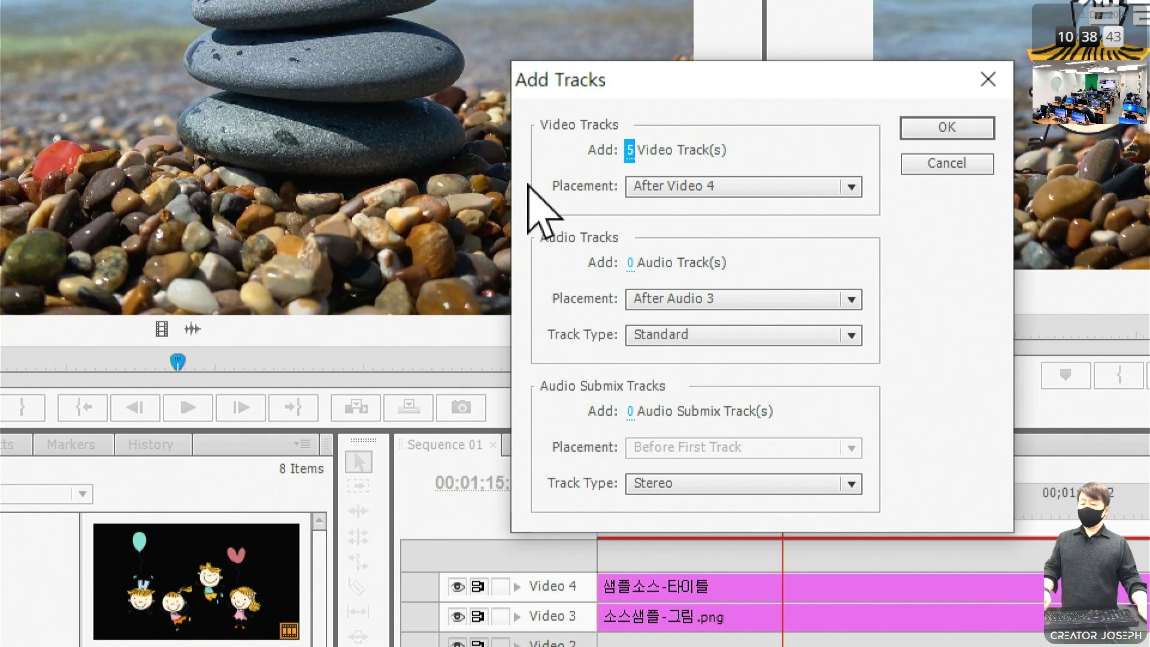
key(ctrl+2)
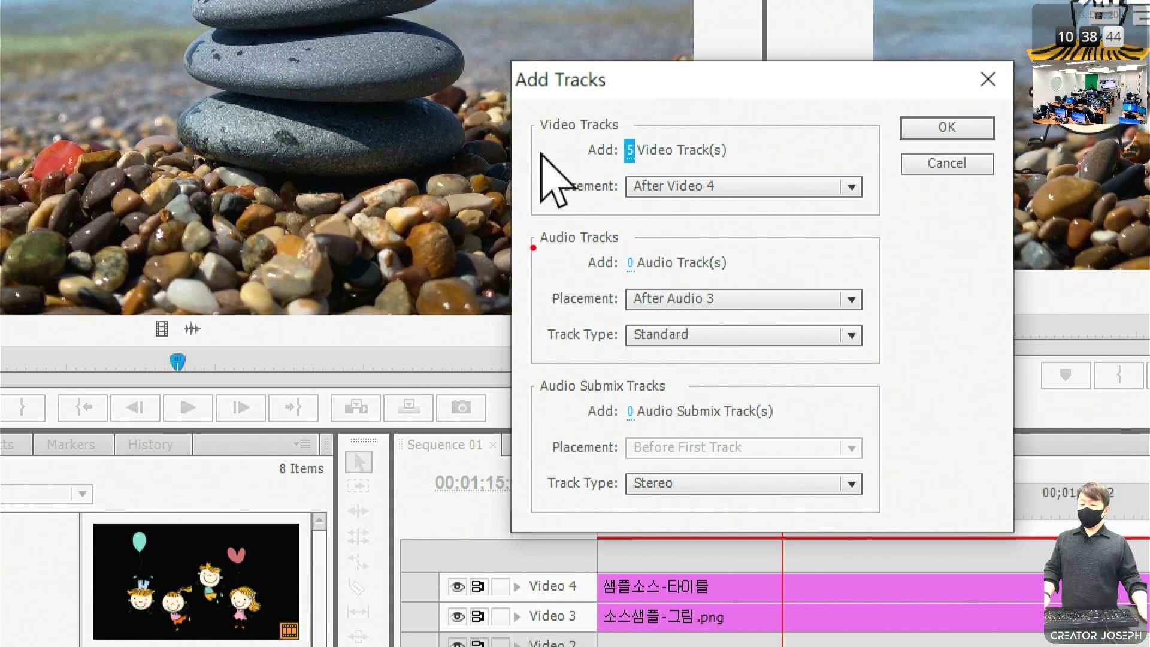
mouse_move(526, 215)
mouse_down()
mouse_move(843, 354)
mouse_move(907, 362)
mouse_up()
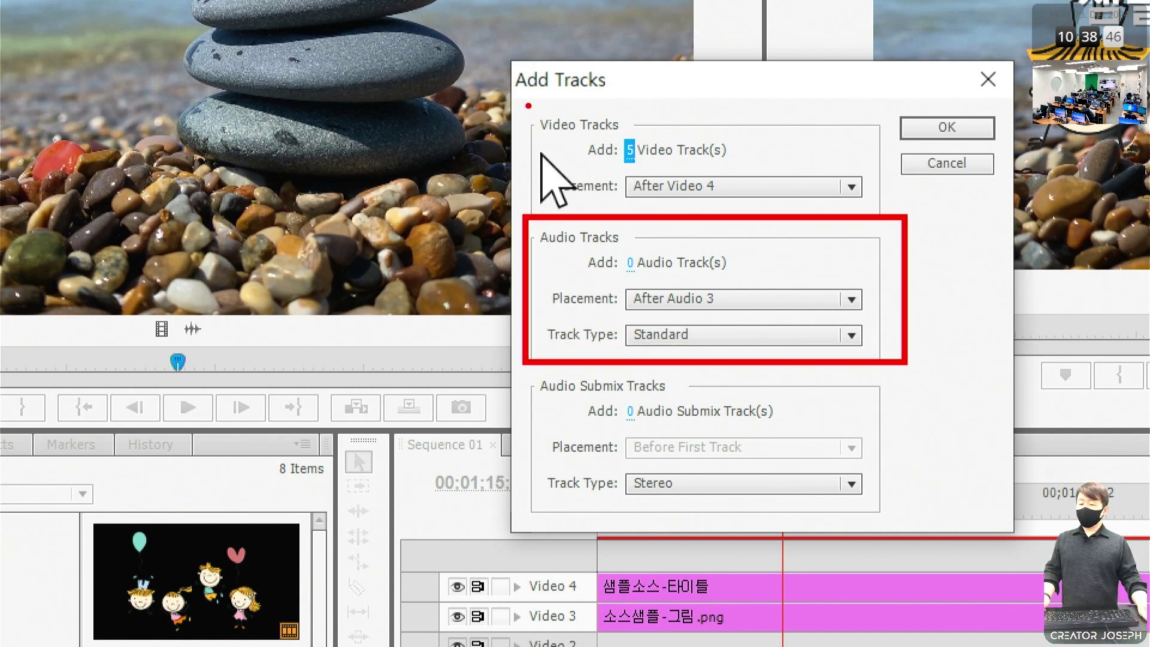
mouse_move(528, 106)
mouse_down()
mouse_move(753, 218)
mouse_move(899, 209)
mouse_up()
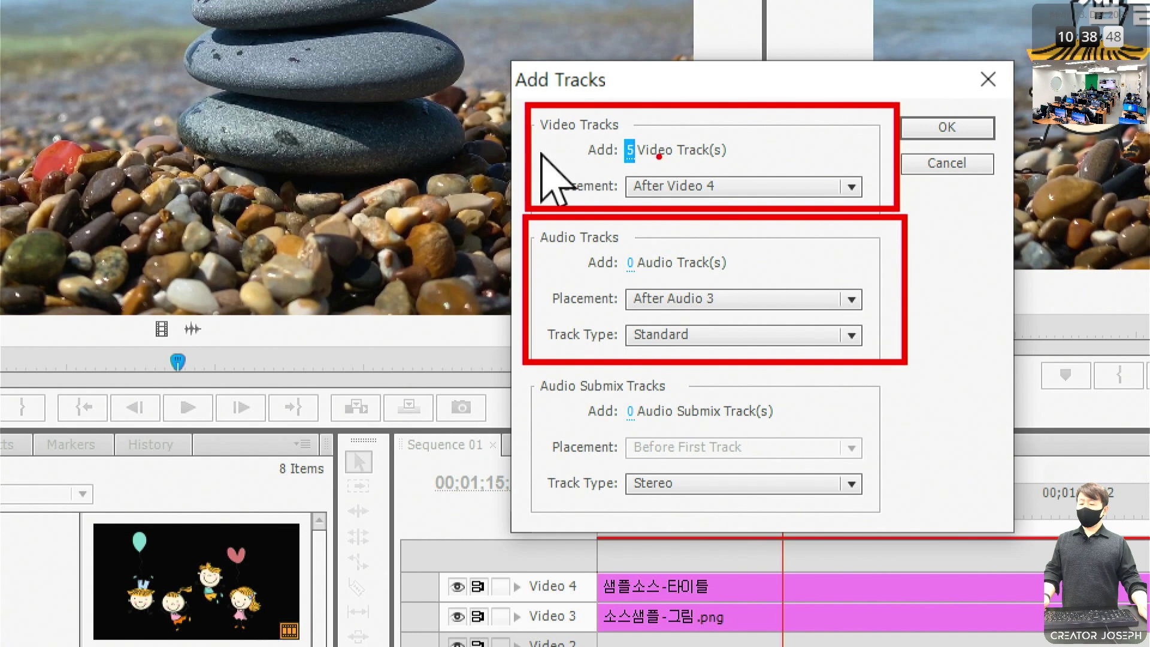
mouse_move(659, 157)
mouse_down()
mouse_move(646, 127)
mouse_move(659, 151)
mouse_up()
mouse_move(646, 277)
mouse_down()
mouse_move(625, 246)
mouse_move(645, 266)
mouse_up()
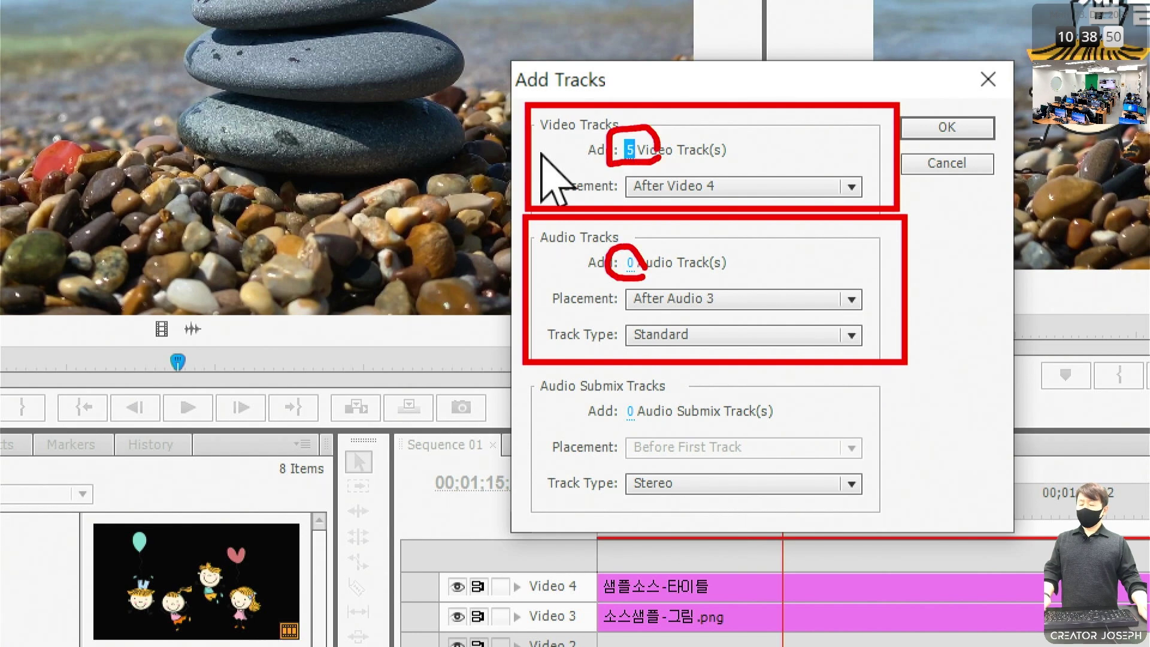
key(Escape)
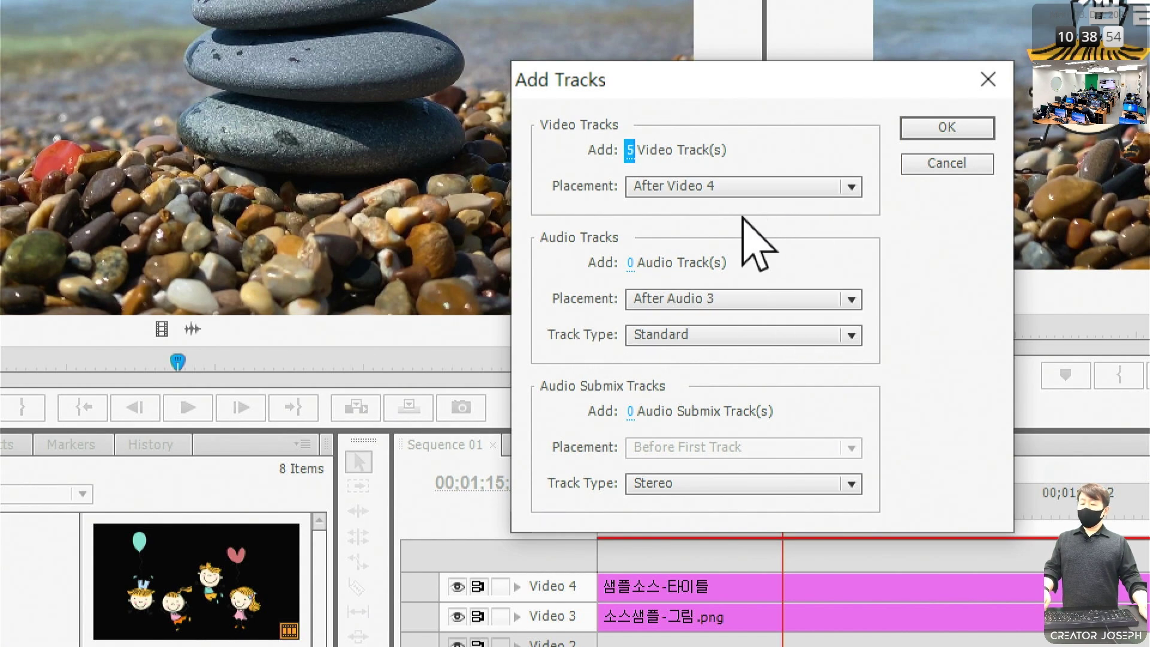
drag(620, 172, 744, 202)
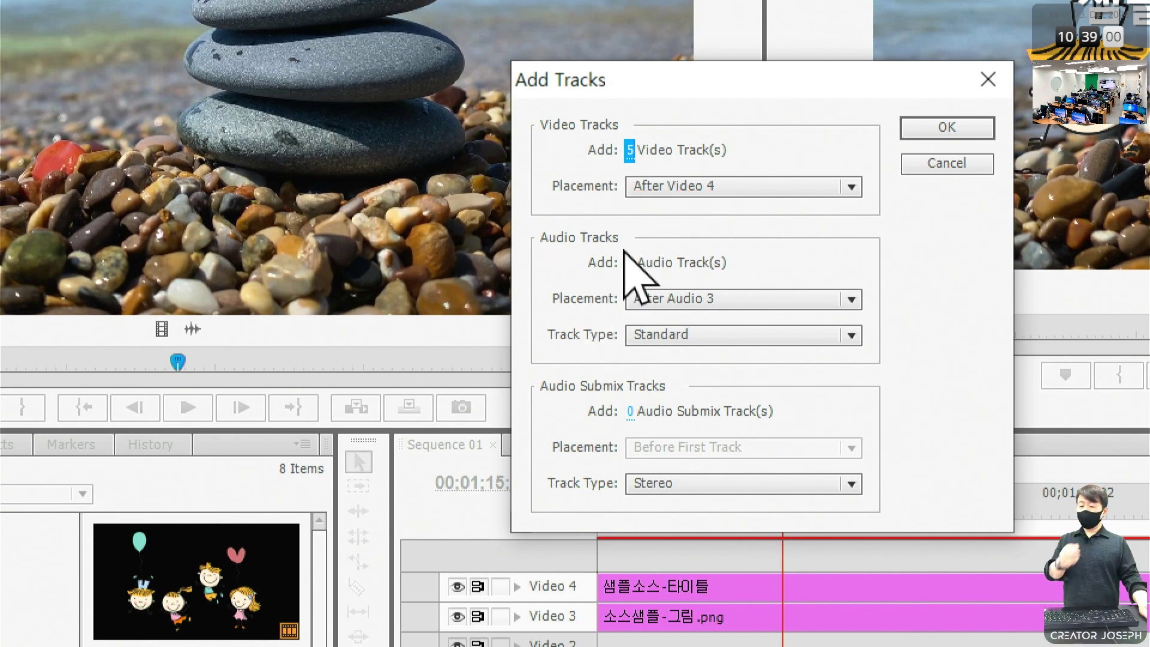
Review the video placement choices, keep After Video 4, add the tracks to Sequence 01 and save the project
click(830, 188)
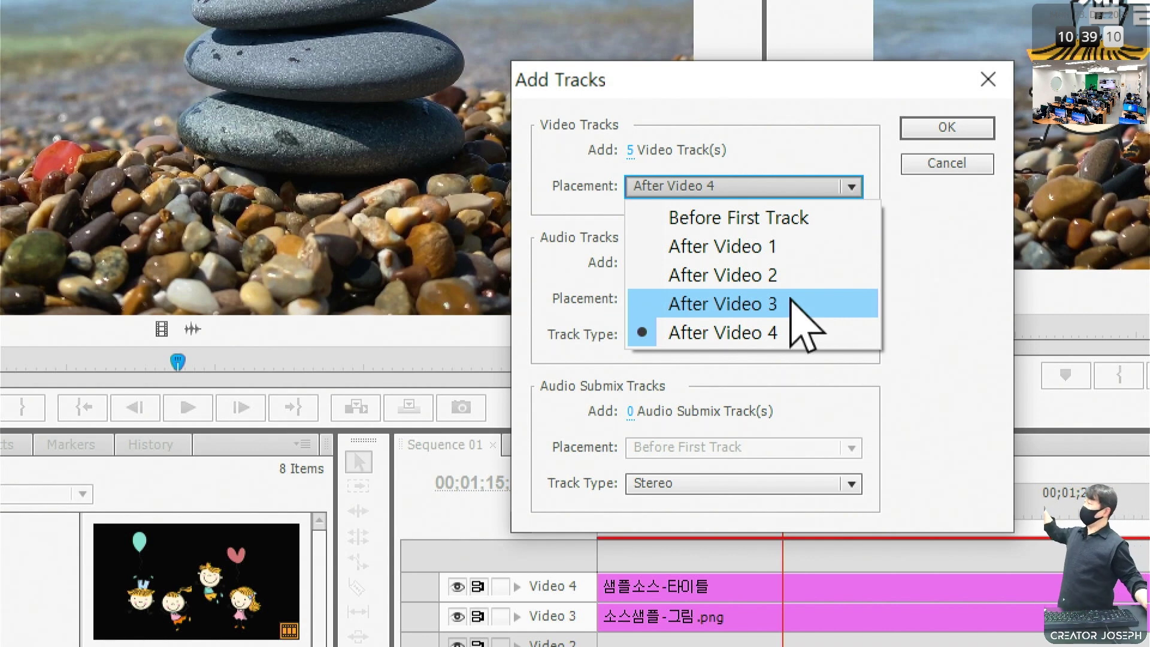
click(813, 185)
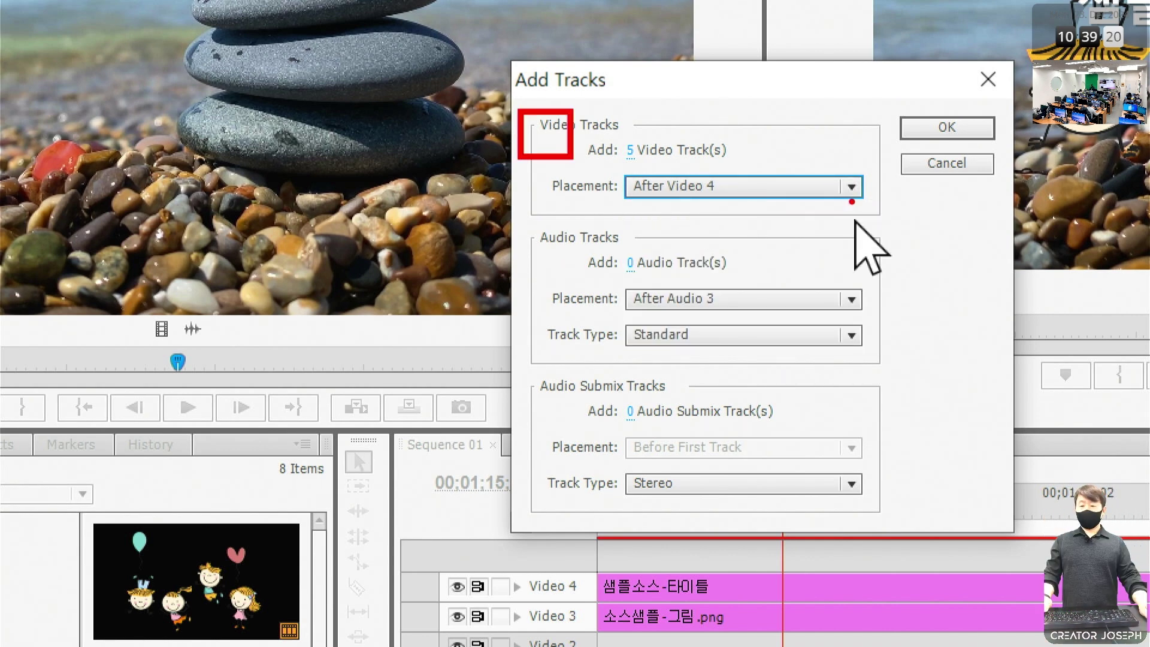
click(849, 189)
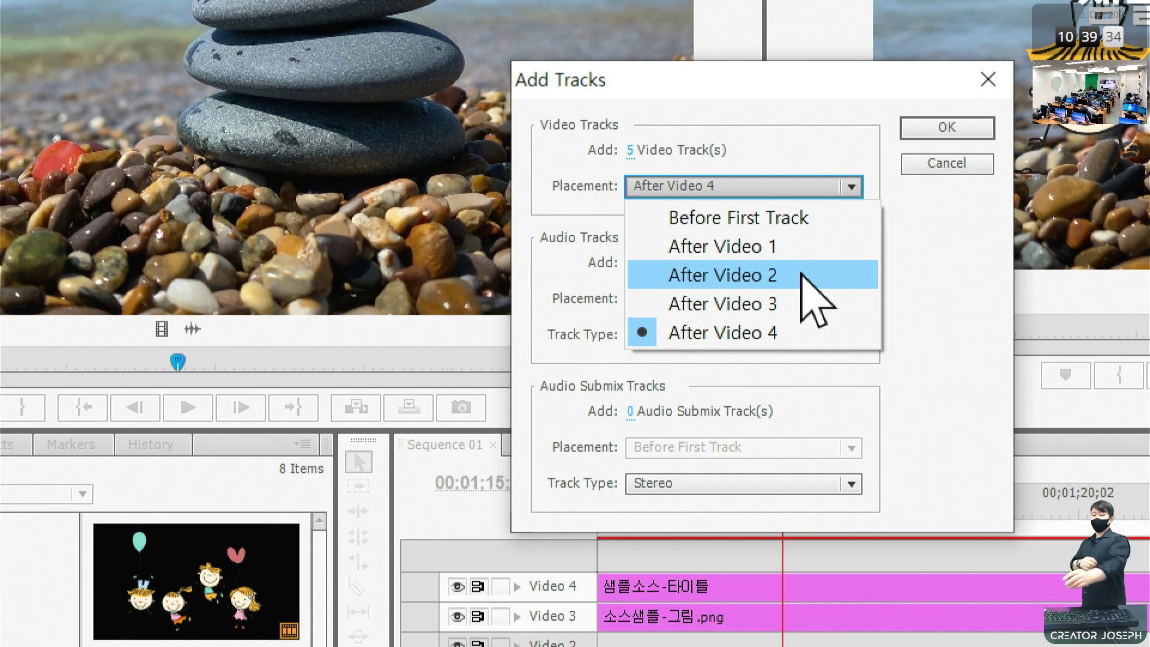
click(956, 236)
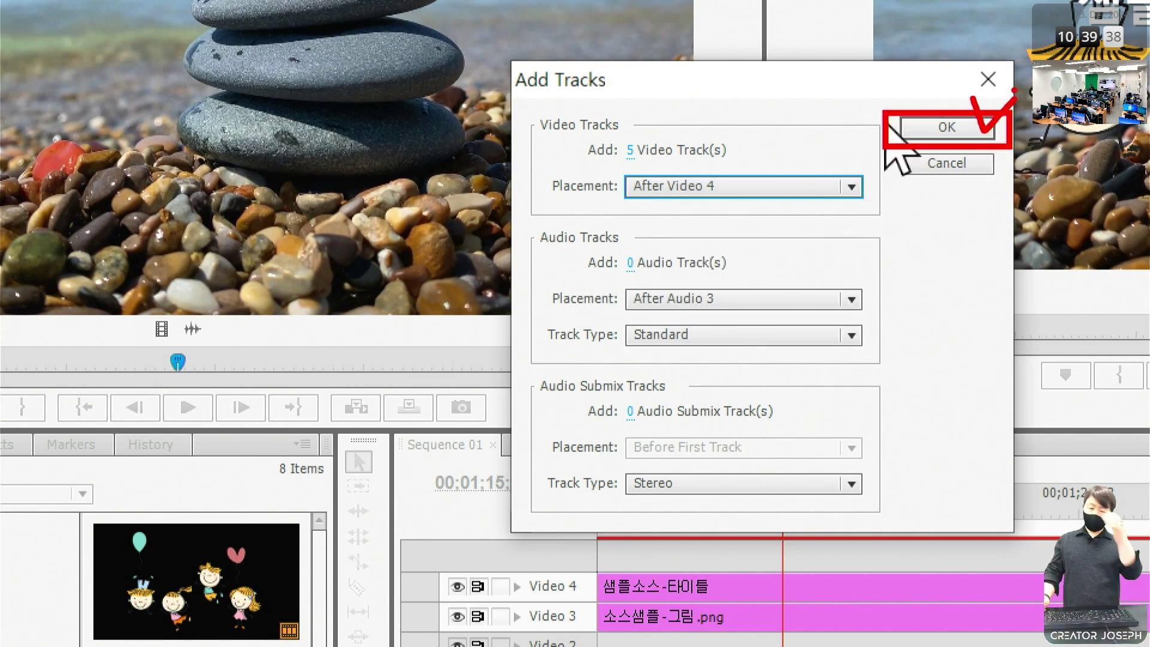
click(942, 127)
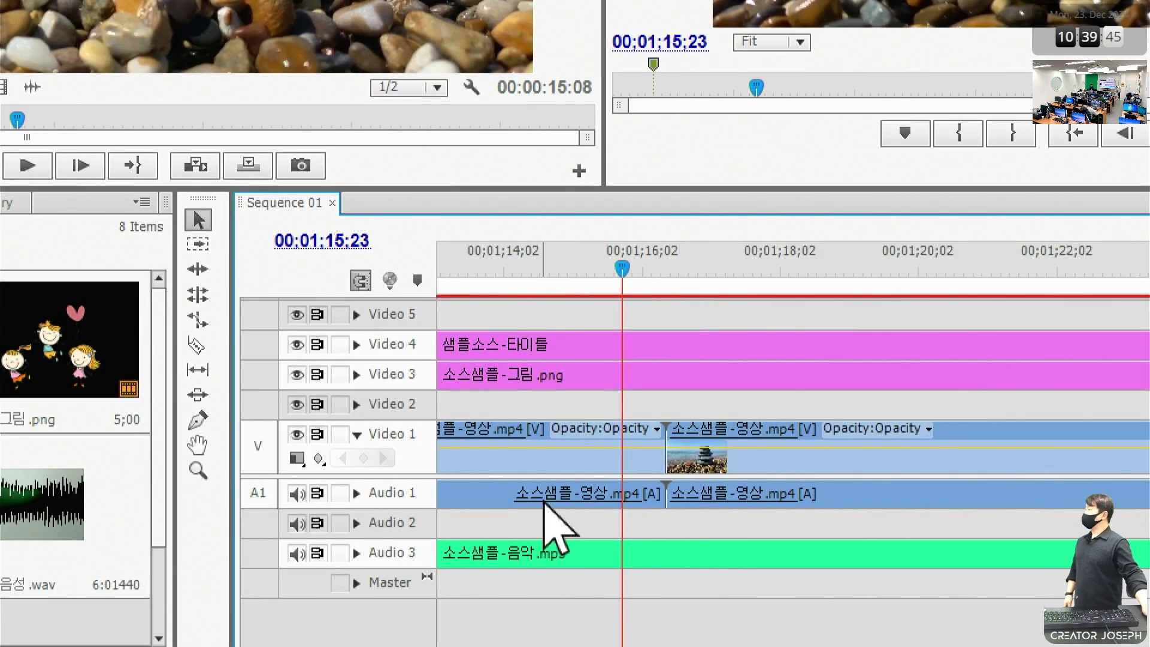
key(ctrl+s)
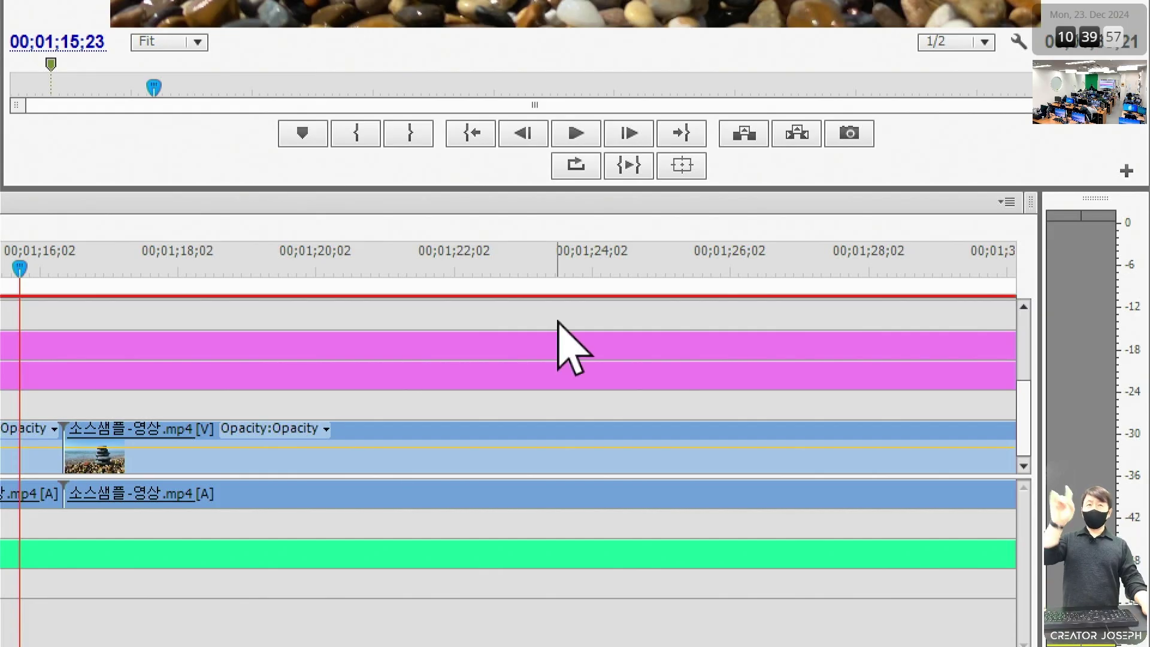
Look through Sequence 01's video tracks to view the added ones above Video 4
scroll(992, 382, down, 1)
scroll(992, 382, up, 2)
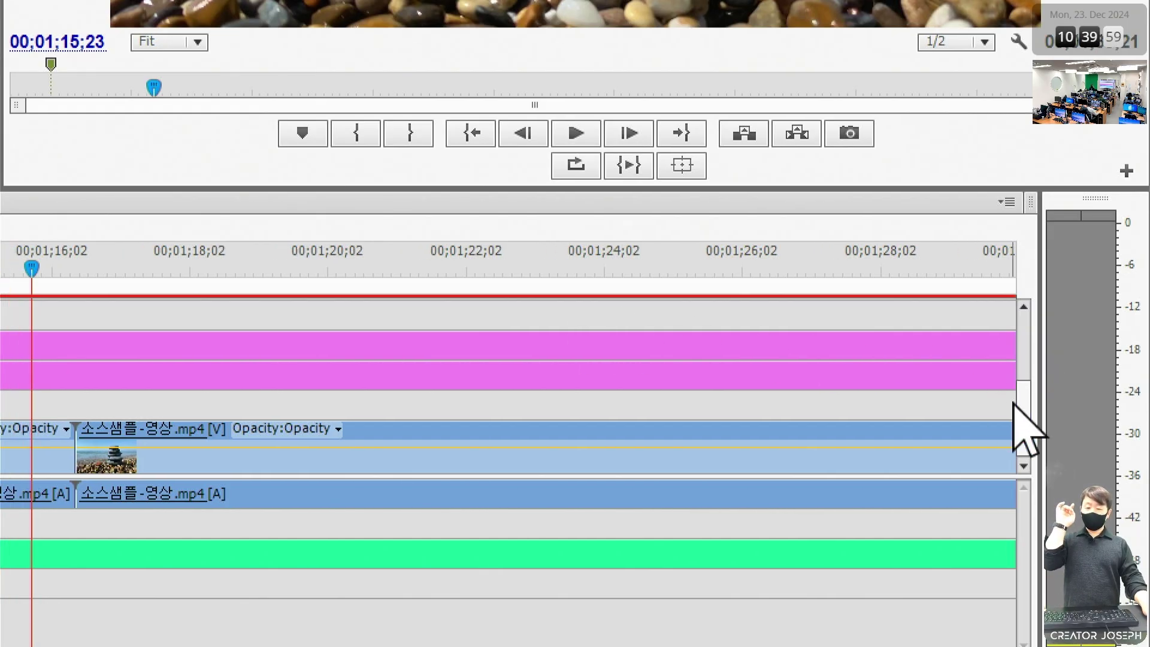
scroll(1036, 412, down, 1)
scroll(1035, 411, up, 2)
scroll(1024, 415, up, 2)
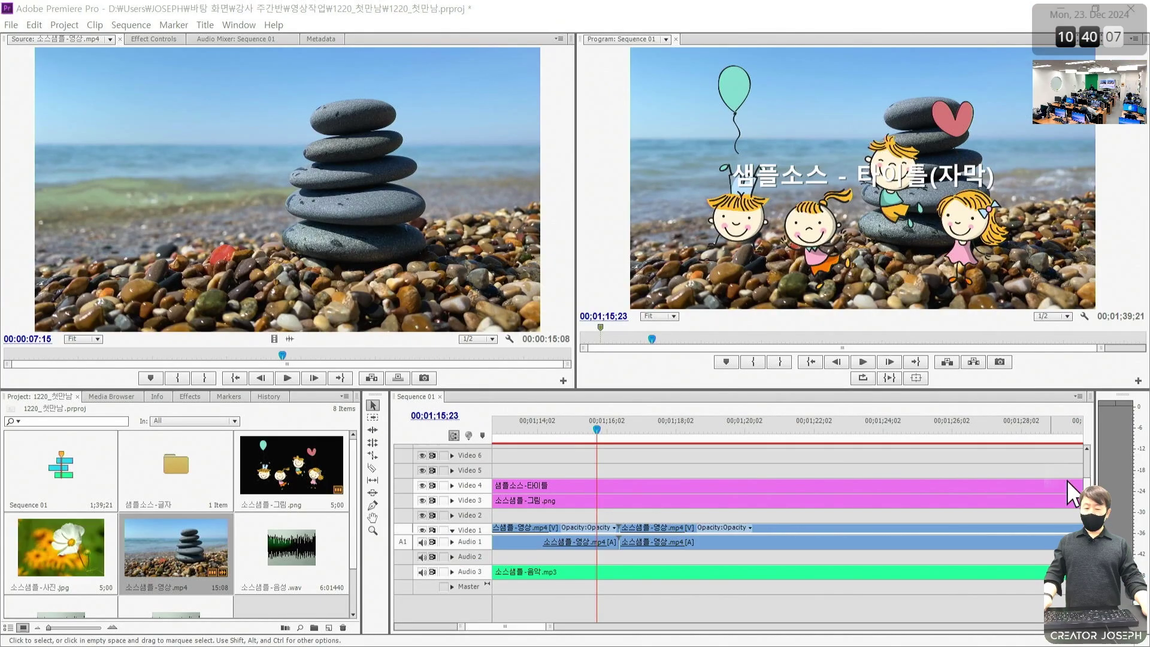
Examine Sequence 01's stack of video tracks from Video 1 up to the highest added track
drag(1086, 503, 1028, 485)
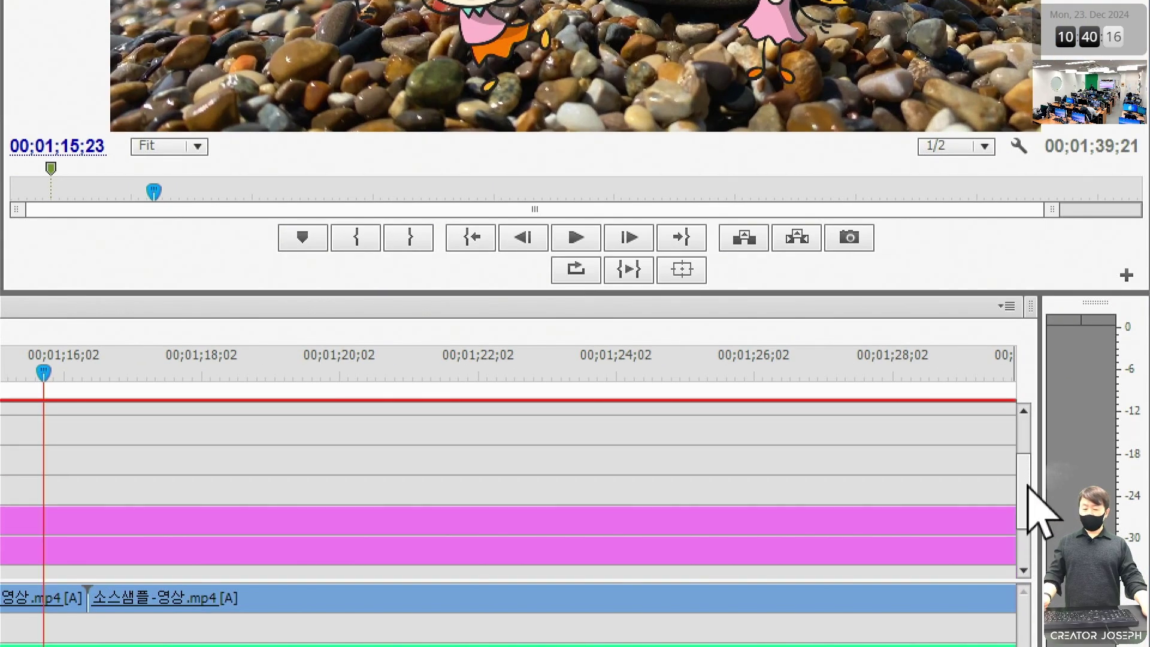
scroll(1028, 486, down, 3)
scroll(1028, 485, up, 4)
scroll(1028, 485, down, 4)
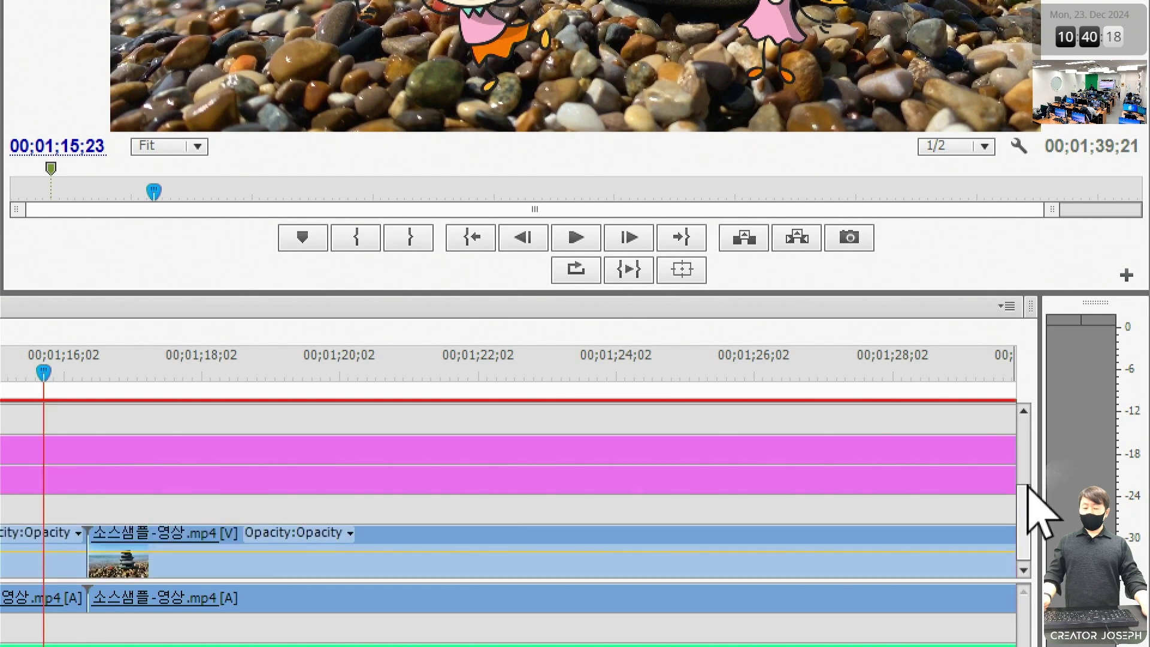
scroll(1028, 486, up, 3)
scroll(1028, 485, down, 3)
scroll(1028, 486, up, 2)
scroll(1028, 485, down, 2)
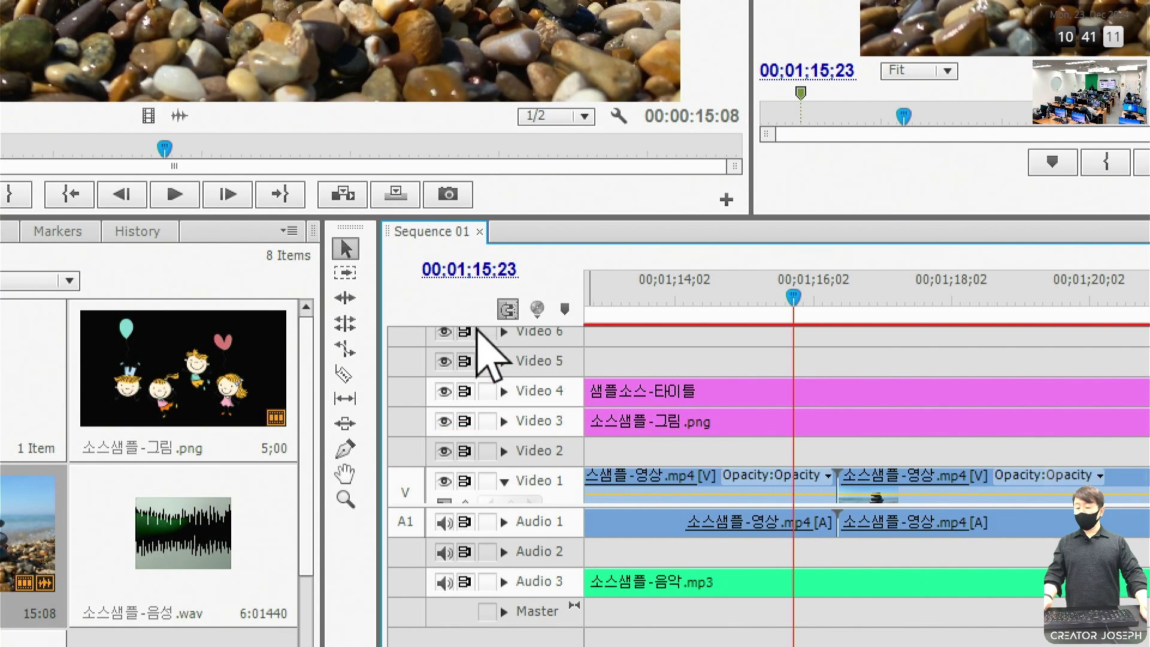
right_click(407, 454)
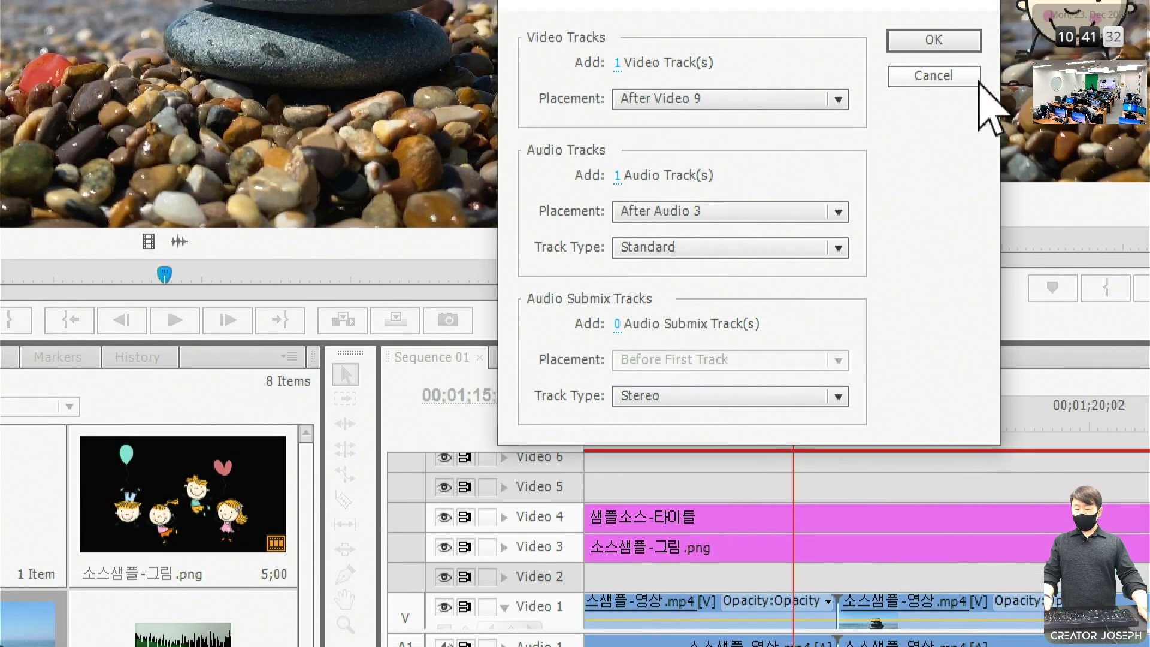
click(959, 76)
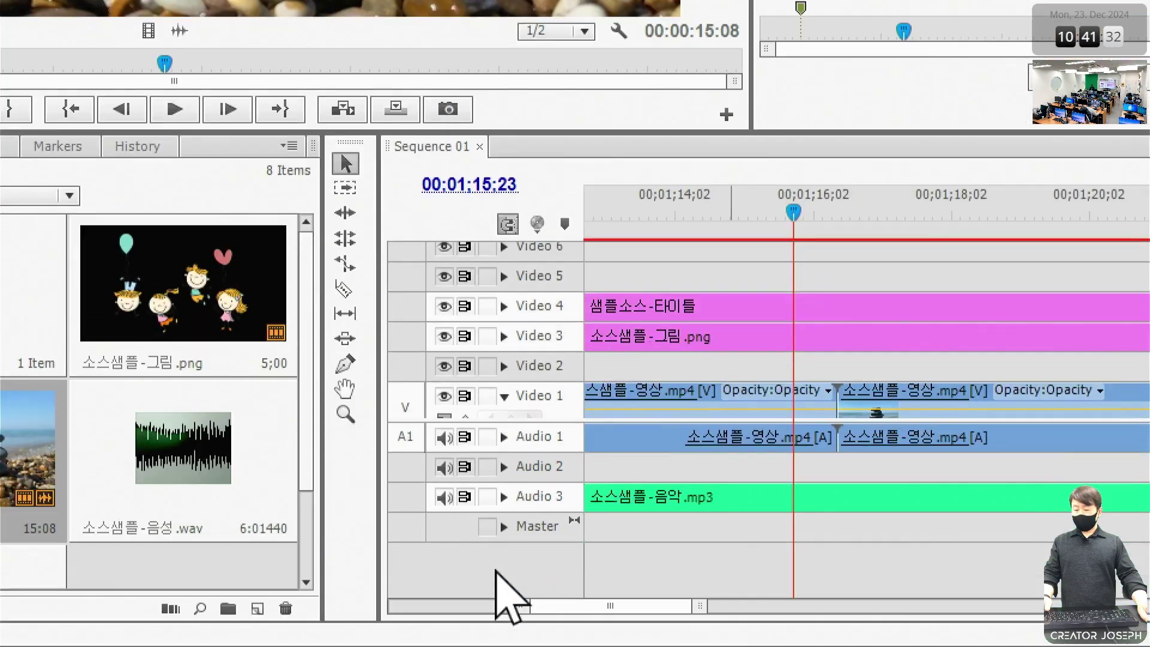
right_click(405, 364)
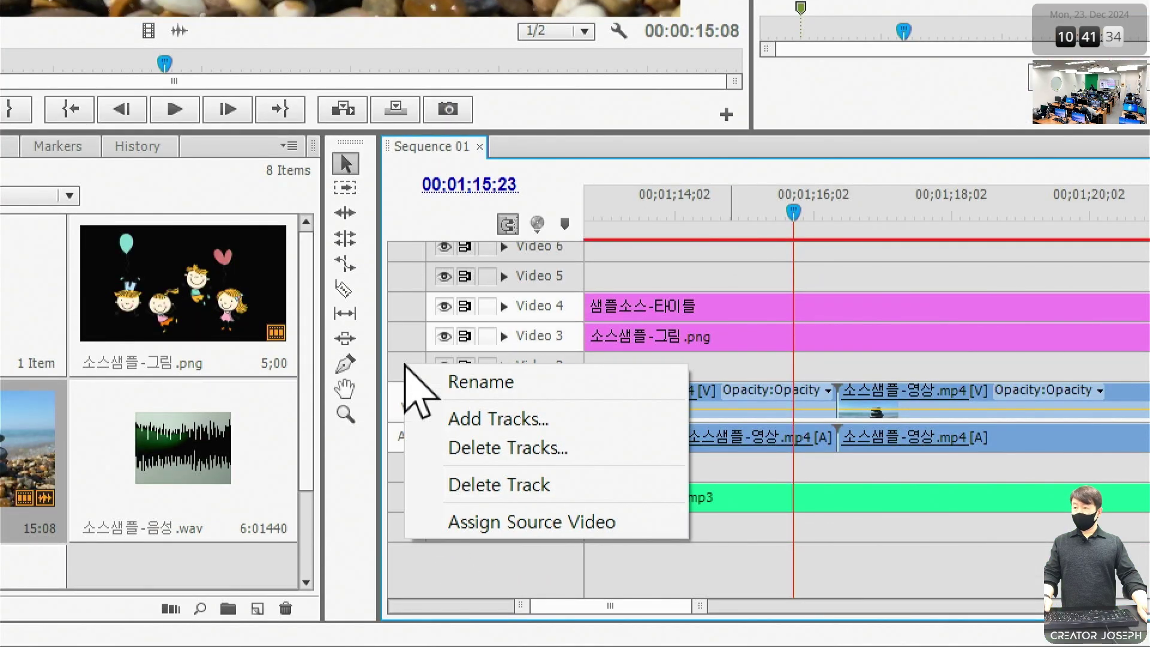
click(826, 368)
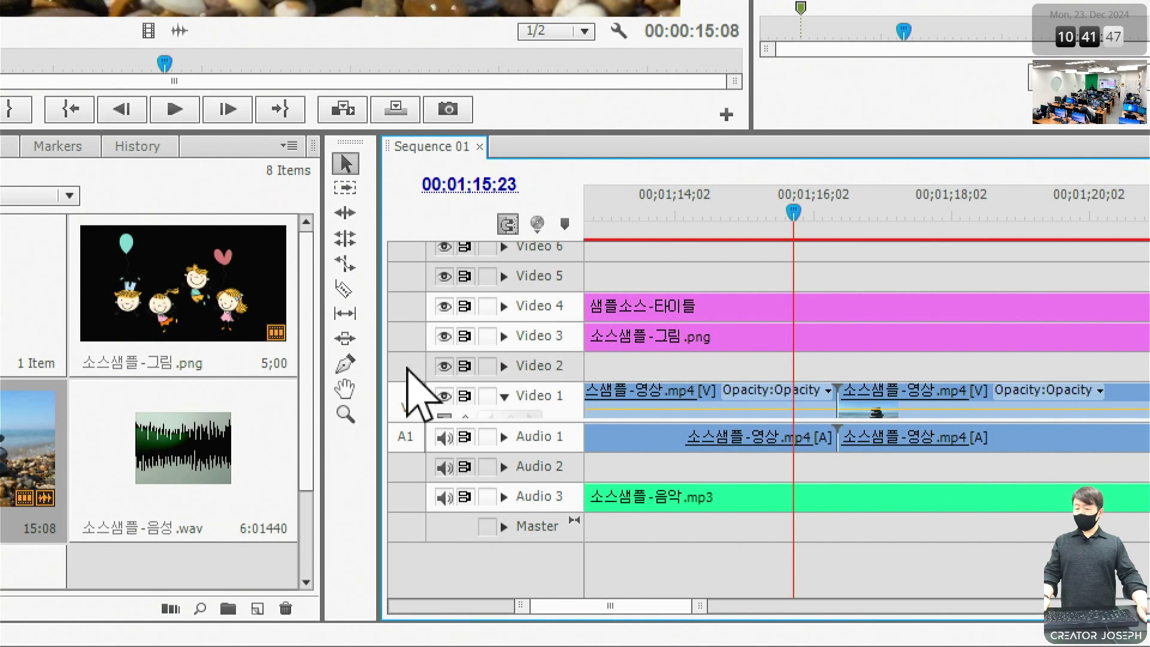
Delete the empty Video 2 track from Sequence 01
right_click(407, 367)
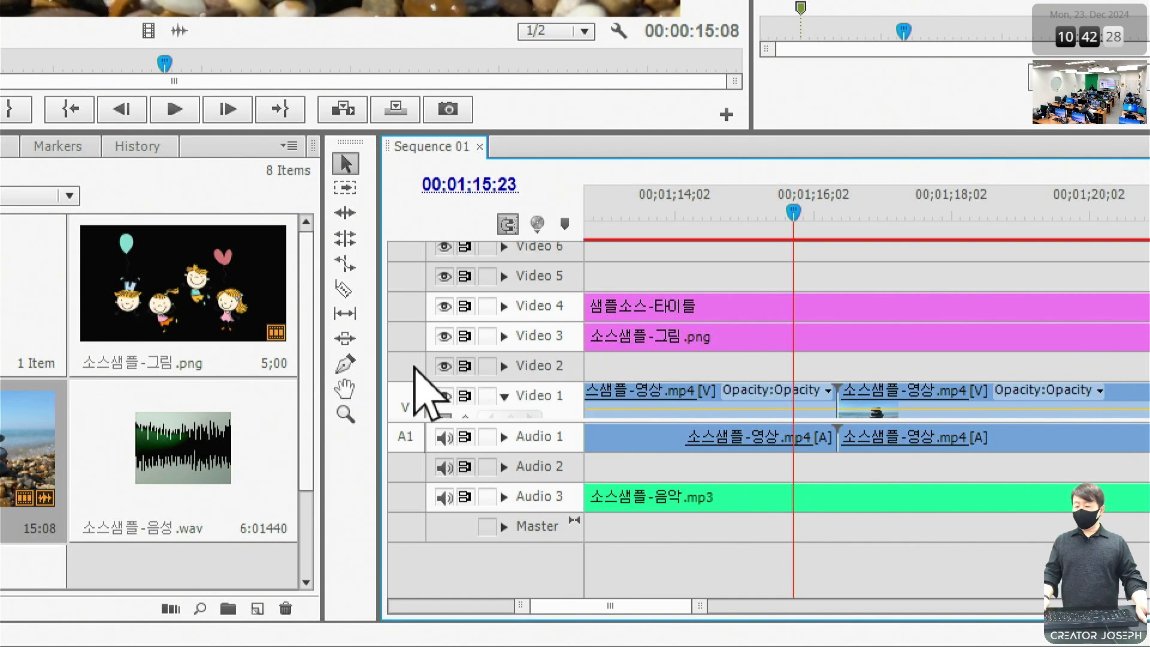
right_click(415, 368)
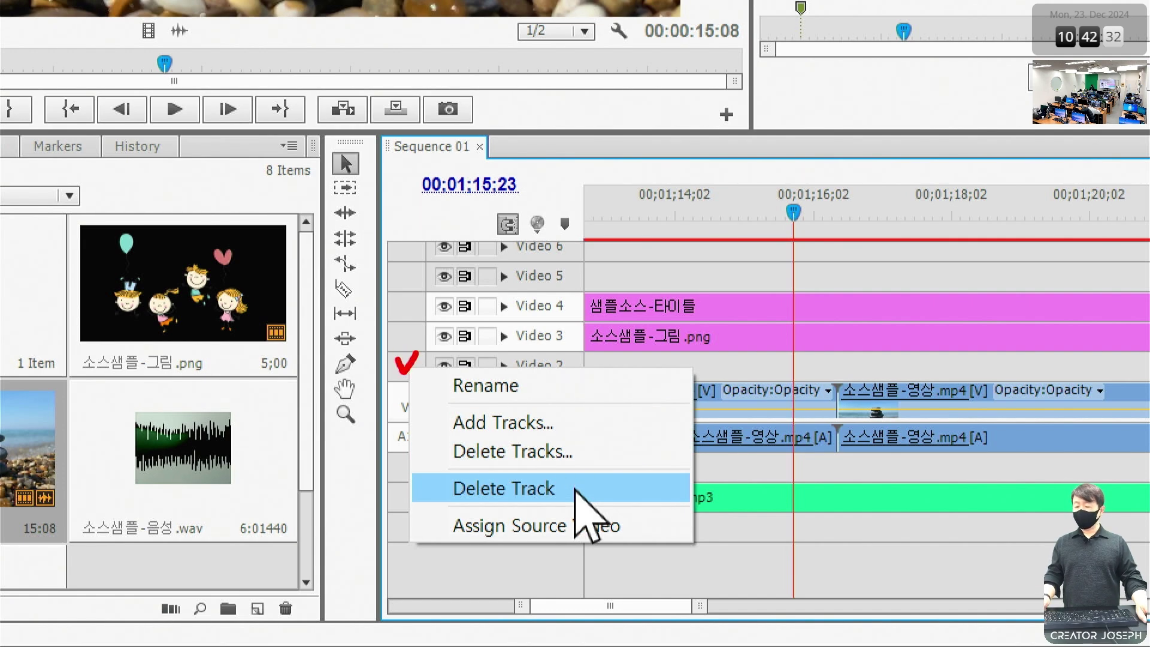
click(574, 489)
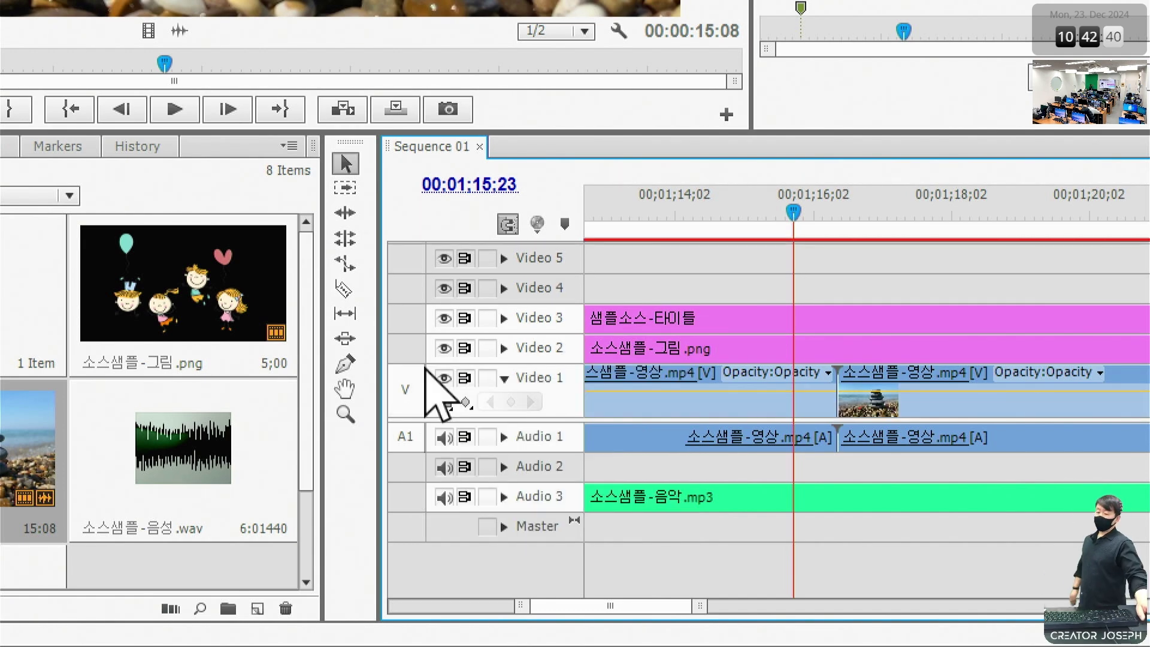
Start Delete Tracks in Sequence 01, enable video and audio track deletion, and try Audio 3, Video 6 and Video 8 as targets
right_click(400, 318)
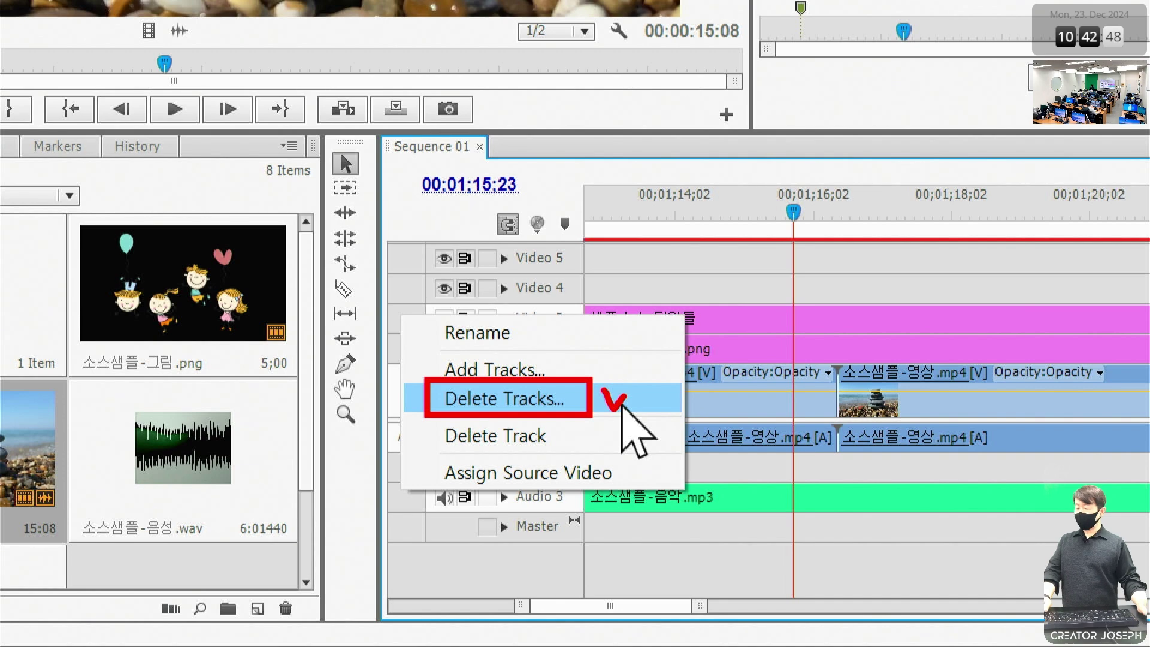
click(622, 405)
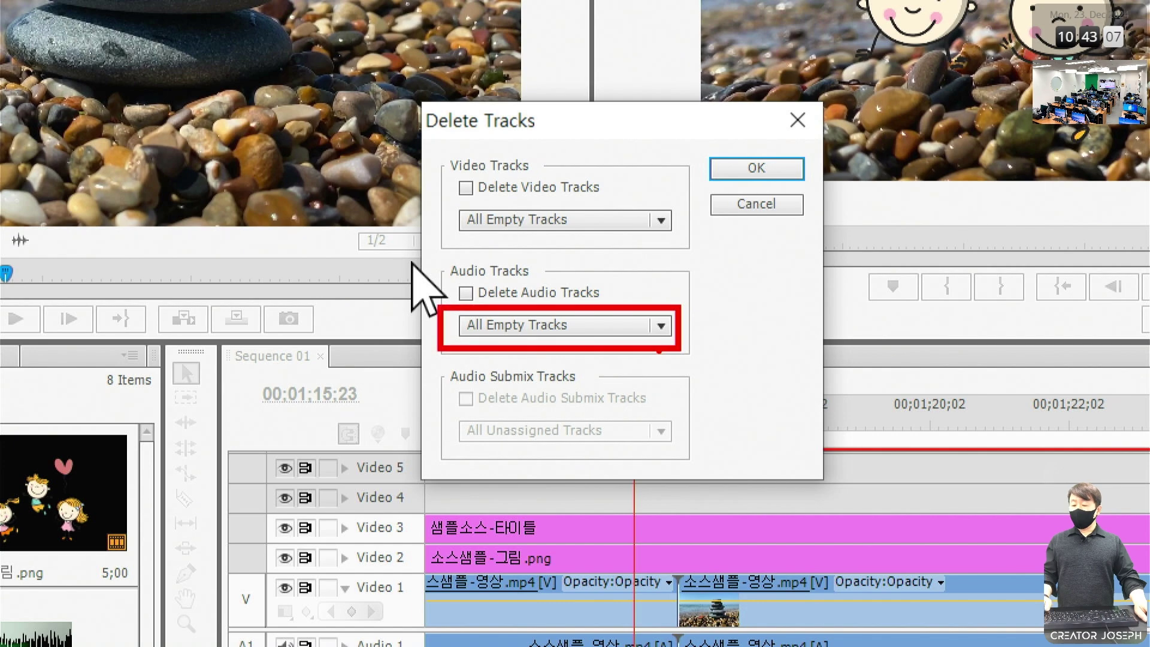
click(637, 327)
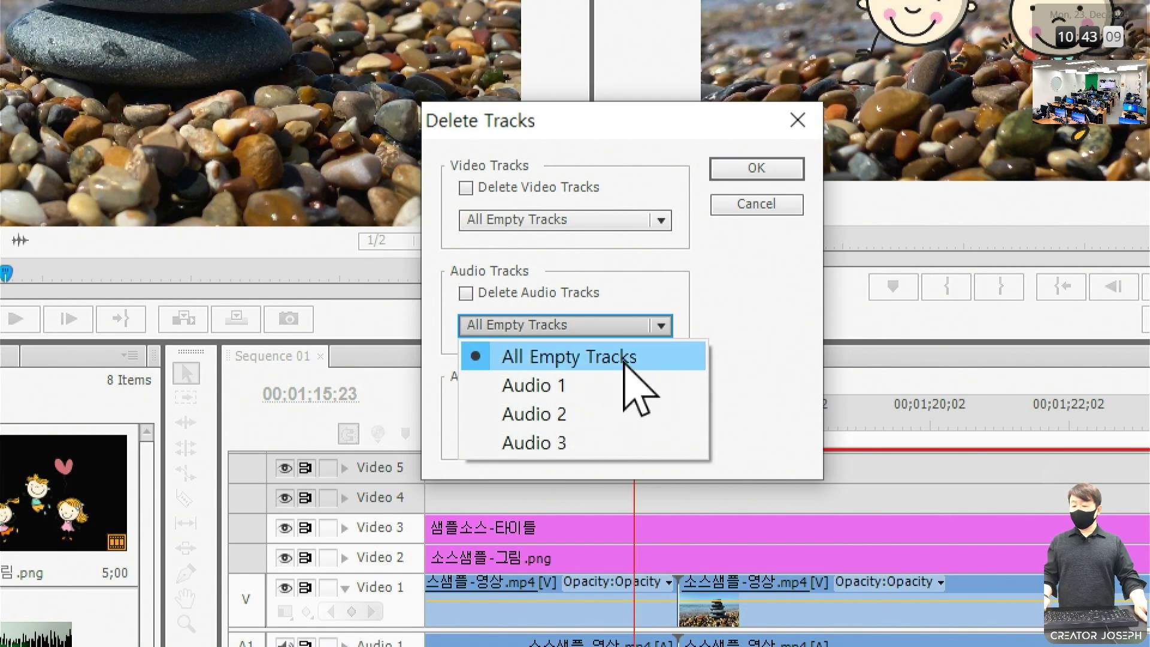
click(615, 443)
click(662, 221)
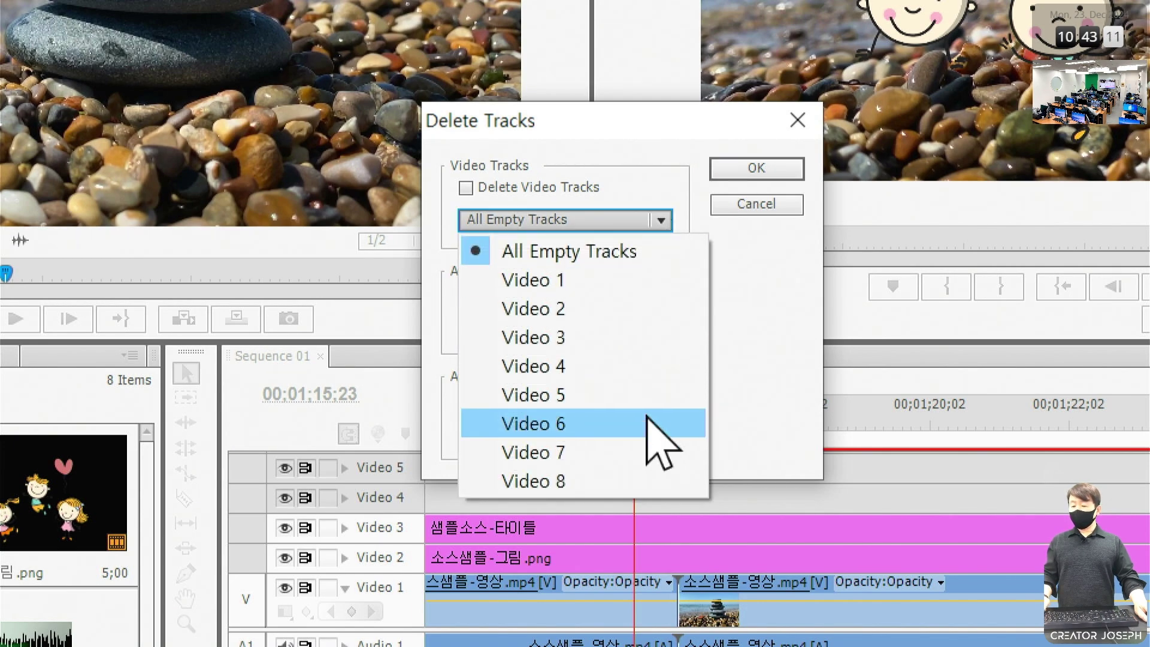
click(650, 423)
click(665, 221)
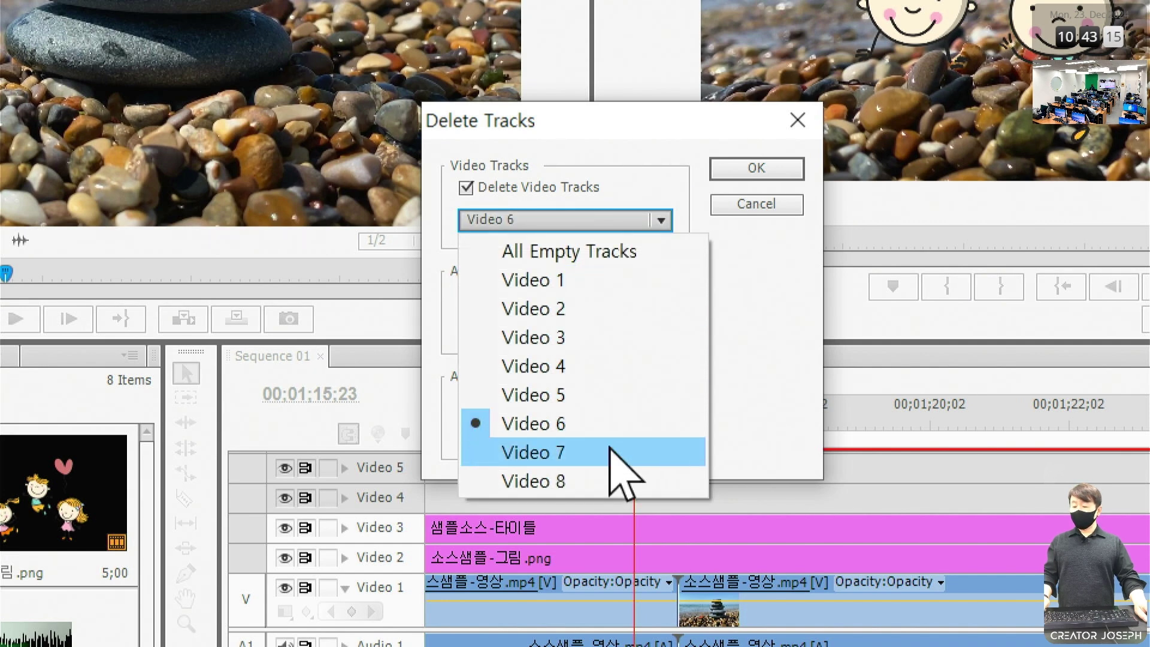
click(599, 482)
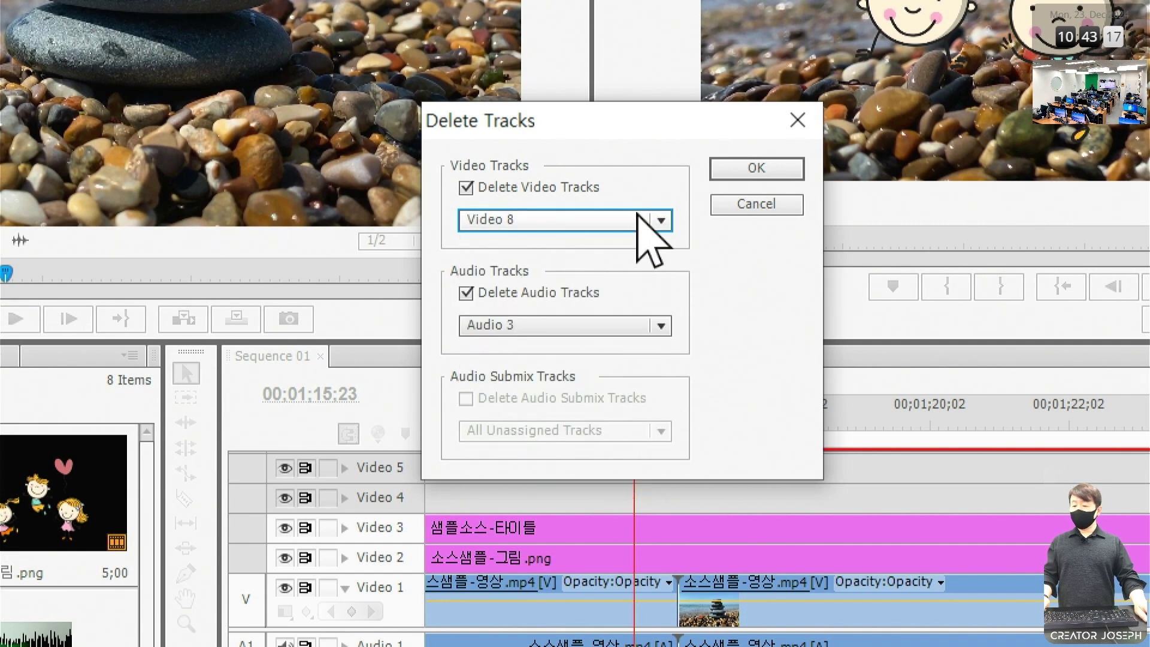
Set the video and audio tracks to delete to All Empty Tracks and carry out the deletion
click(637, 216)
click(635, 250)
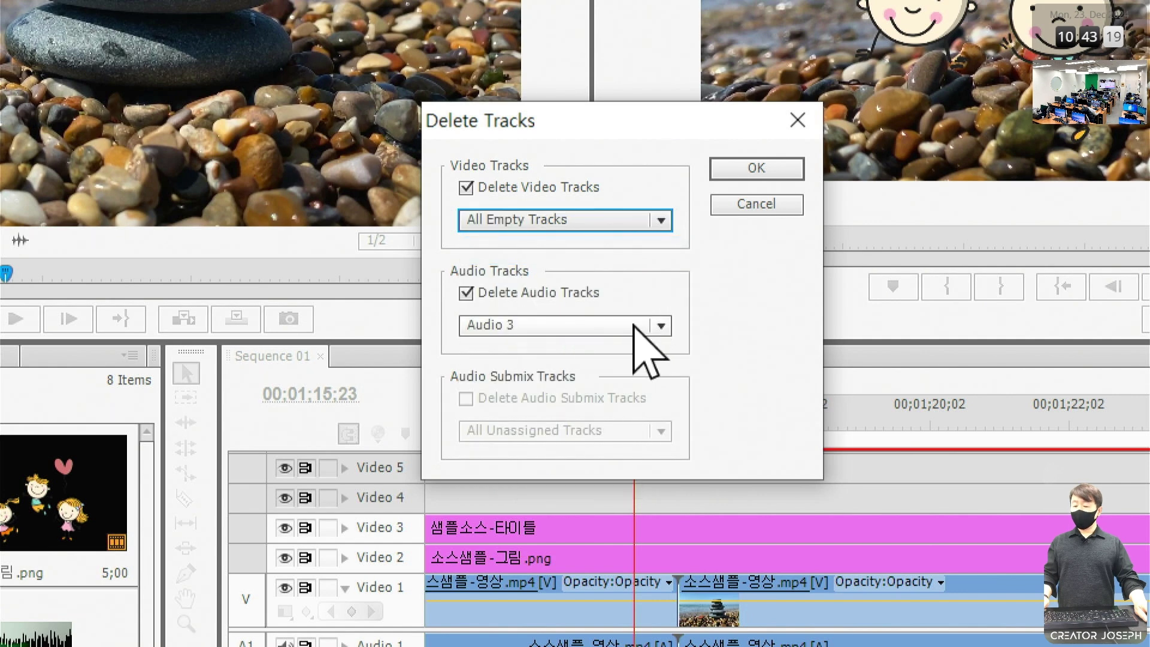
click(634, 327)
click(616, 355)
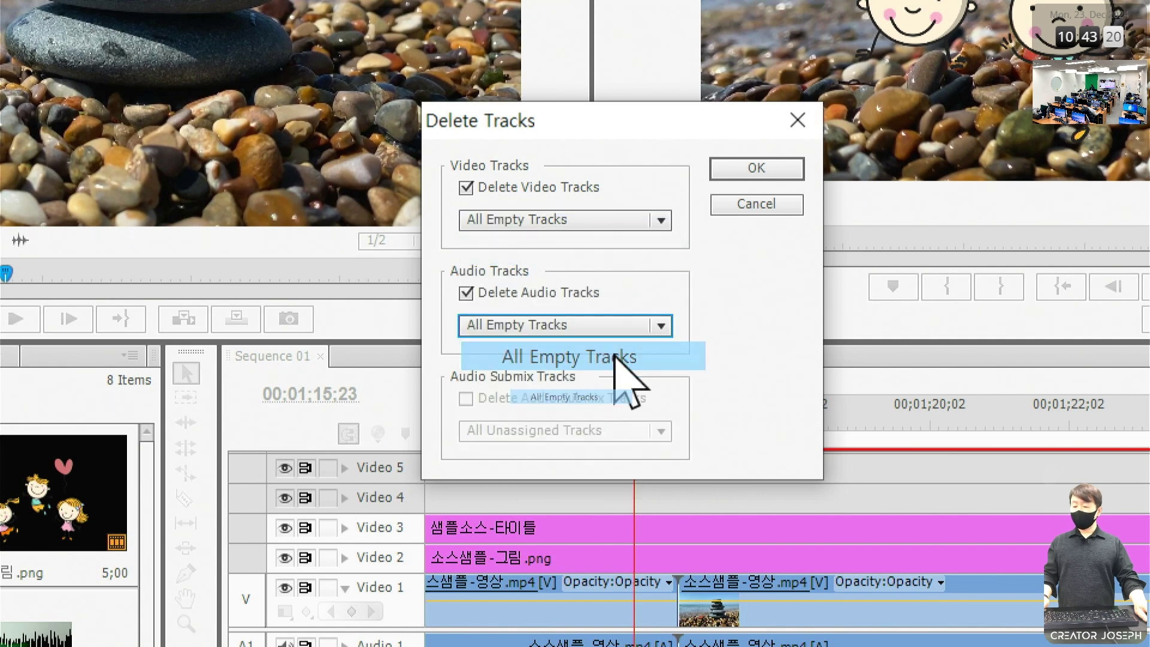
click(636, 220)
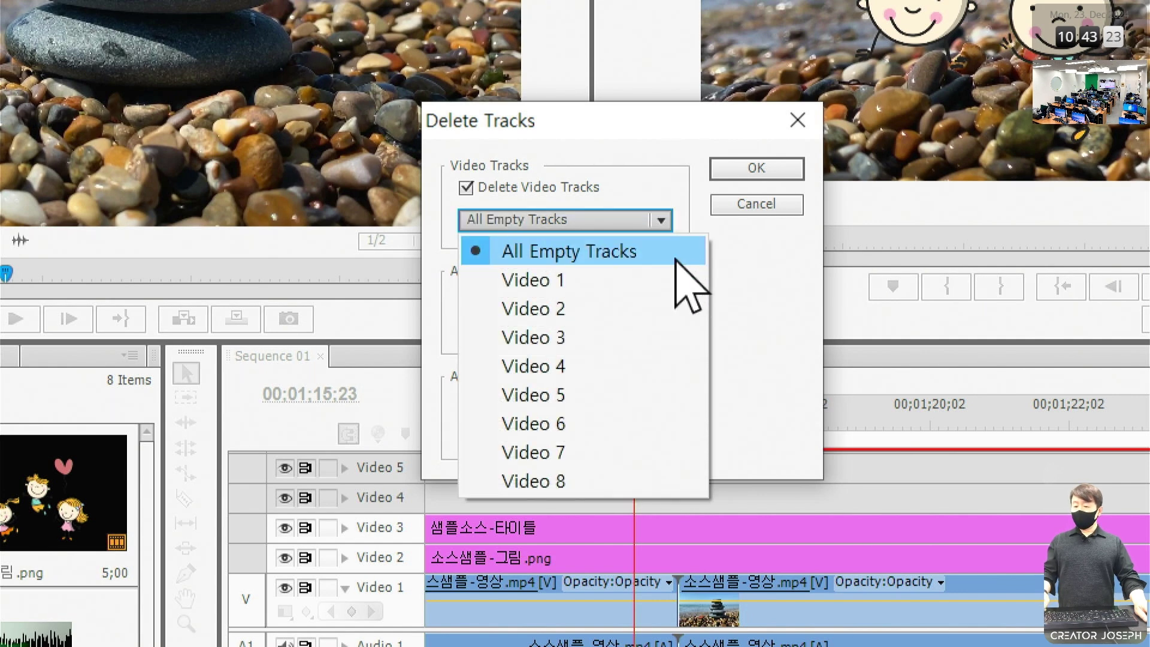
click(581, 257)
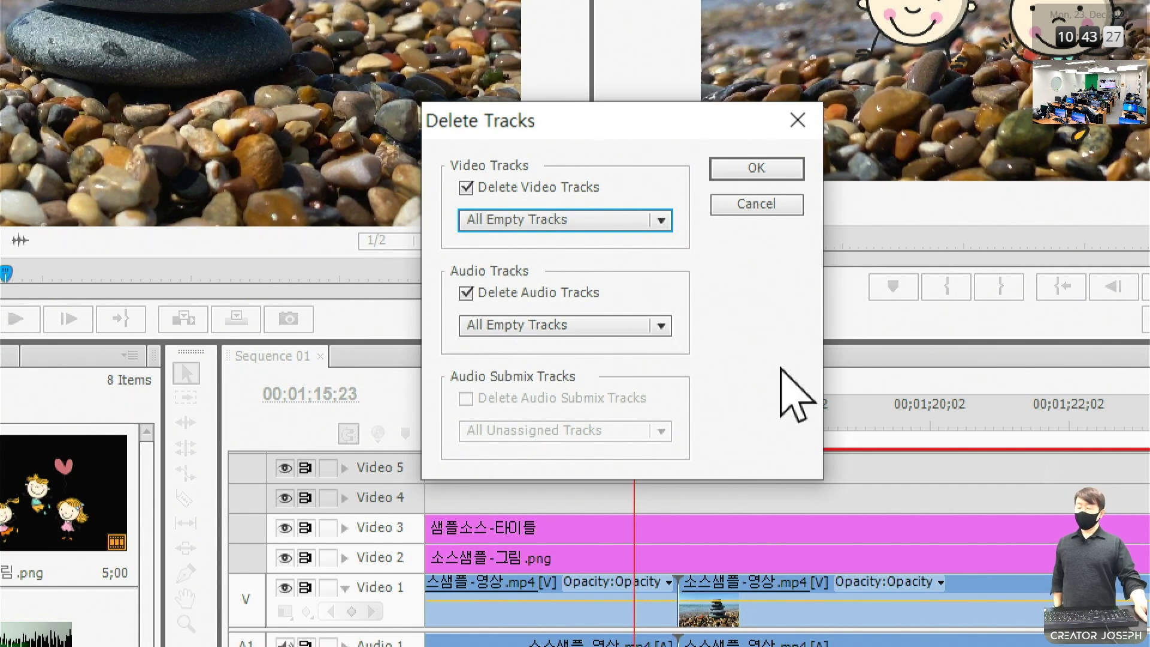
click(778, 175)
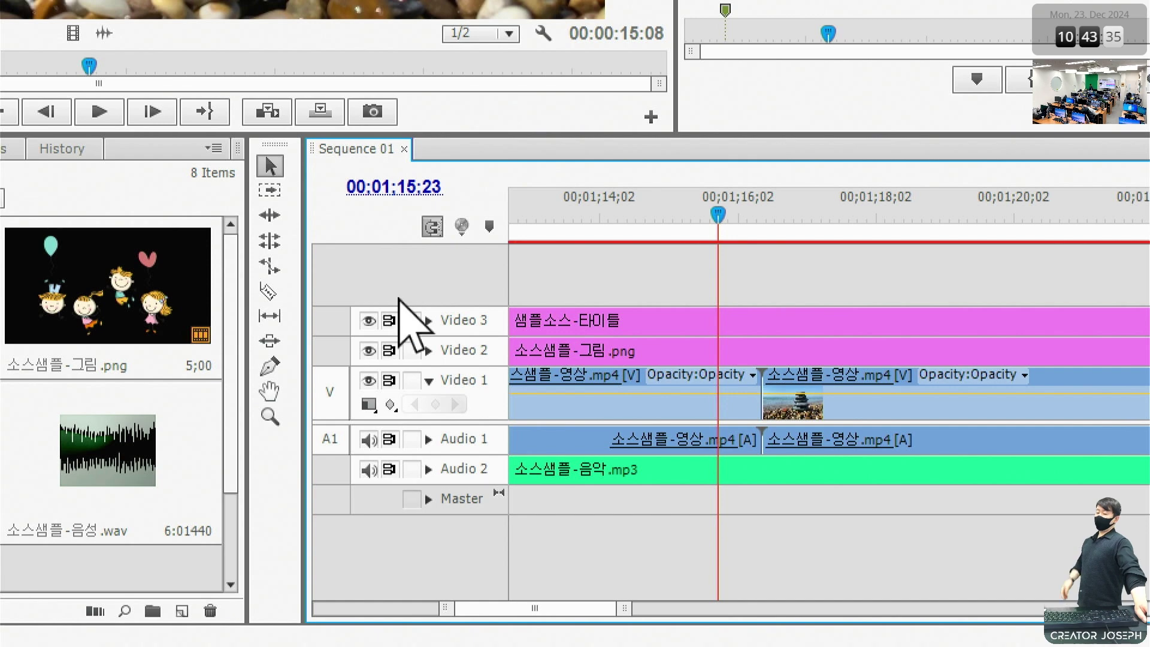
right_click(406, 270)
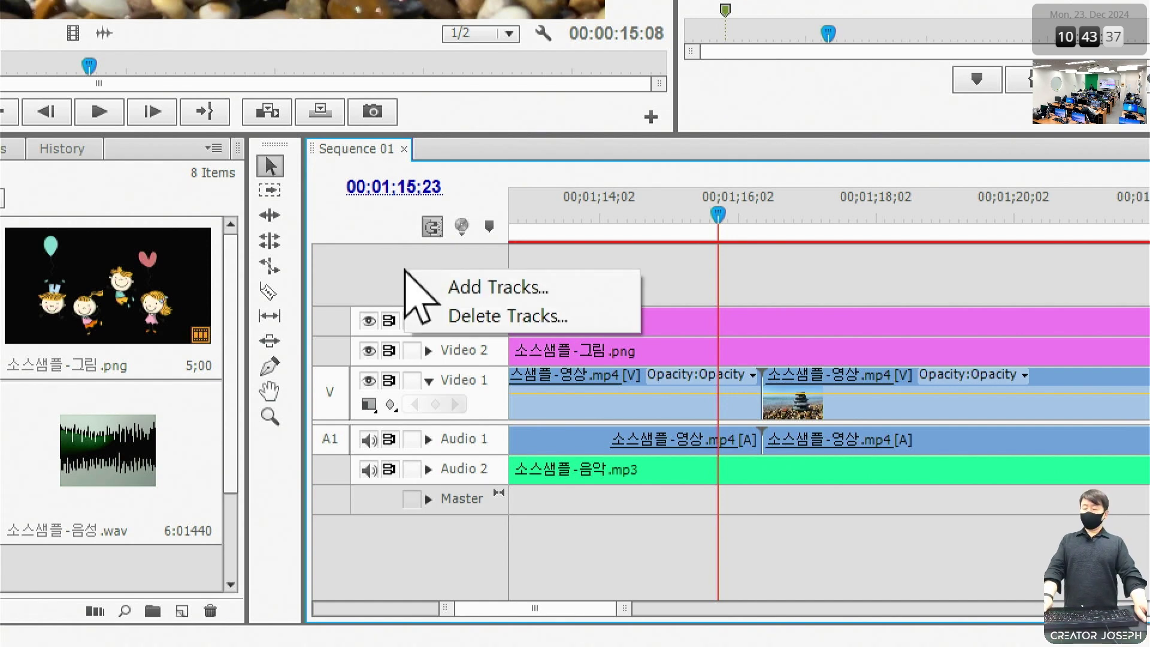
click(558, 315)
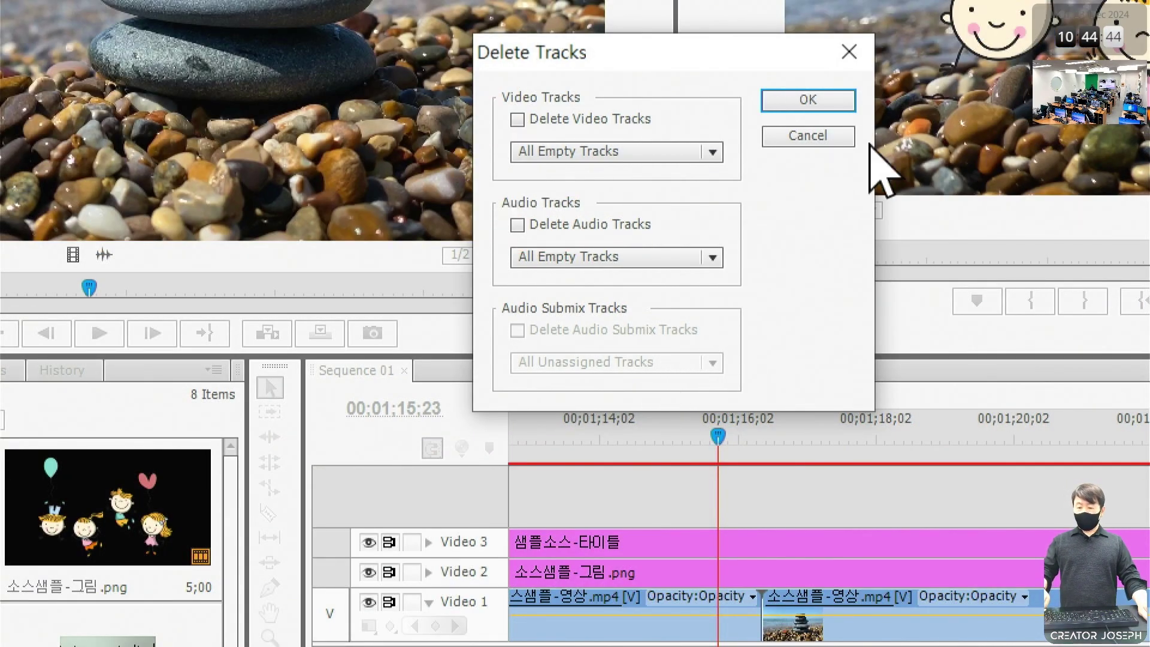
click(826, 165)
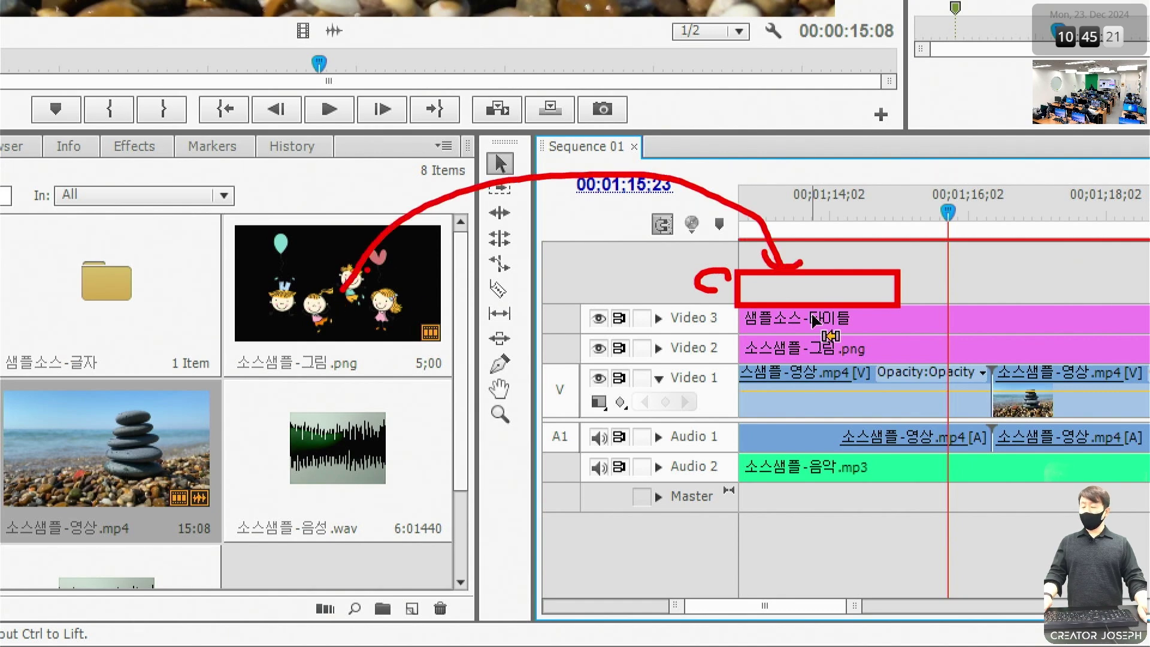
Try placing the project item 소스샘플-그림.png in the empty timeline area above Video 3
mouse_move(395, 312)
mouse_down()
mouse_move(496, 206)
mouse_move(785, 298)
mouse_move(738, 299)
mouse_up()
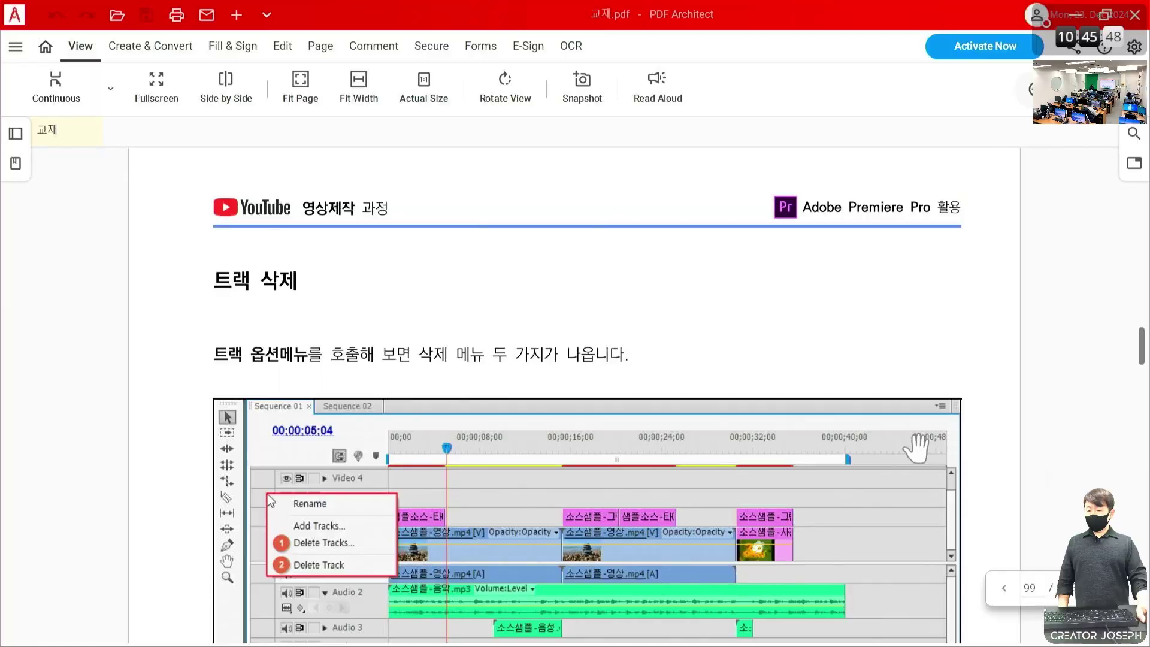
Switch to the textbook in PDF Architect and read the track deletion section and section 6 on renaming tracks
scroll(915, 444, up, 3)
scroll(915, 443, down, 10)
scroll(917, 447, down, 9)
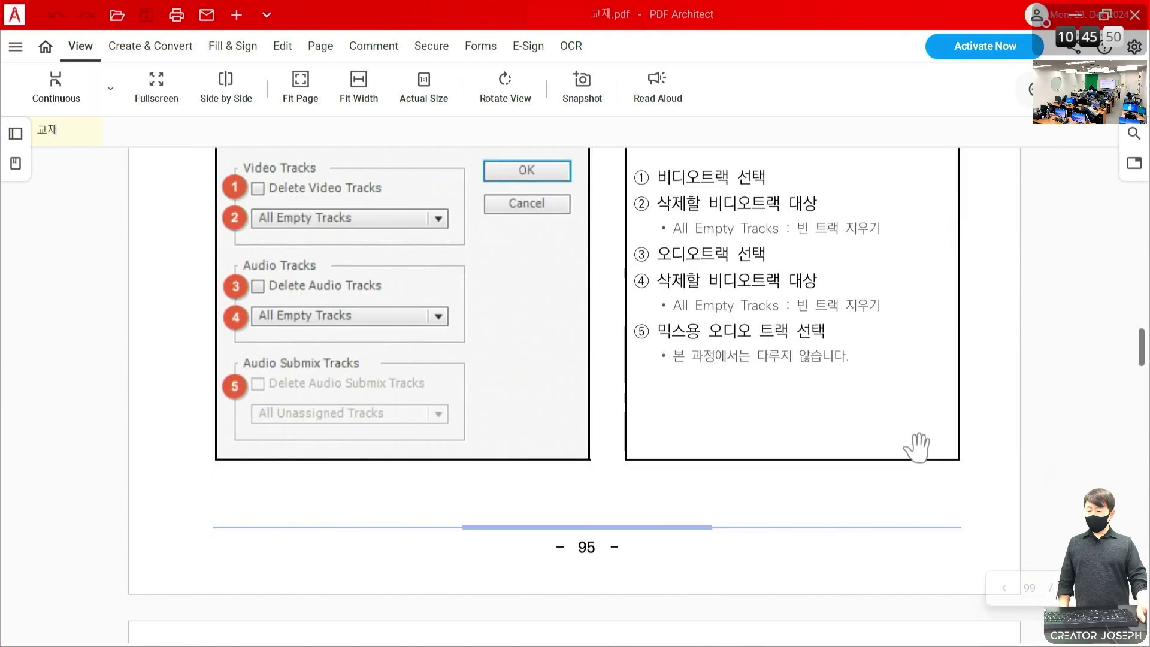
scroll(916, 446, down, 2)
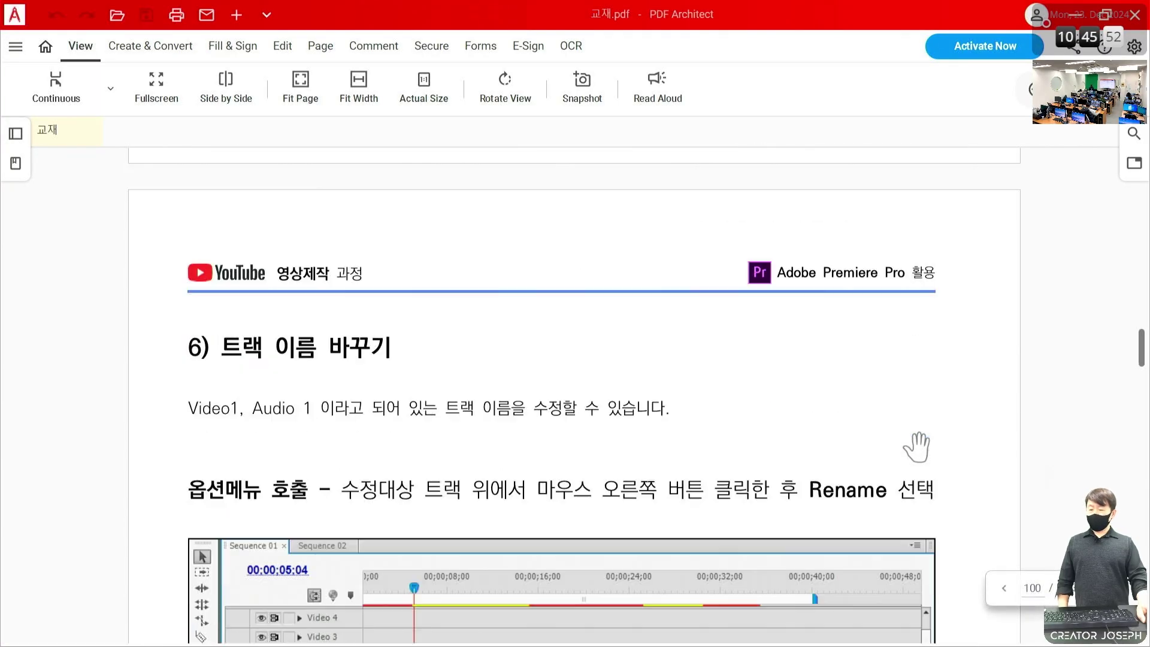
scroll(917, 447, down, 3)
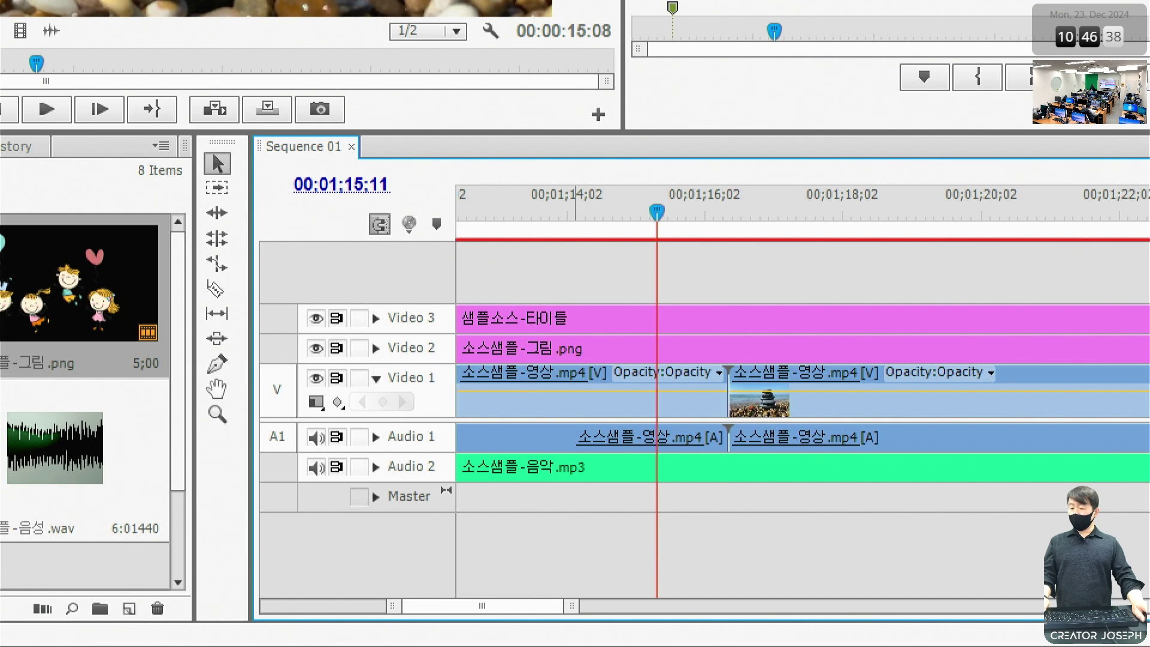
Rename the Video 1 track in Sequence 01 as 주영상
right_click(418, 383)
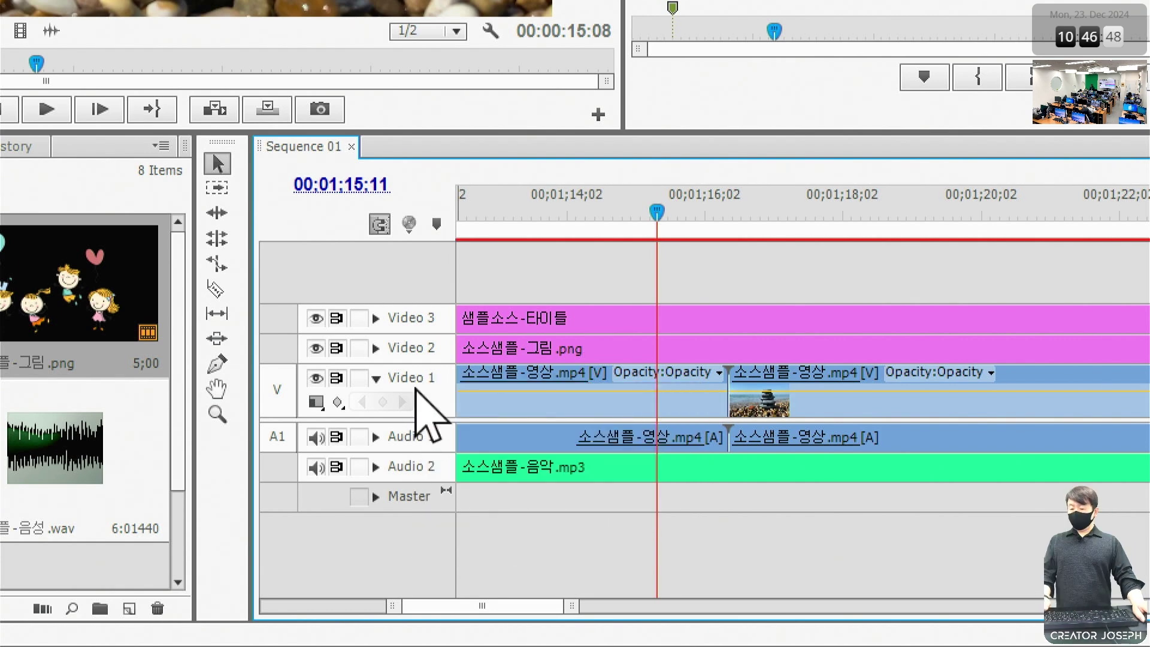
right_click(416, 389)
click(499, 405)
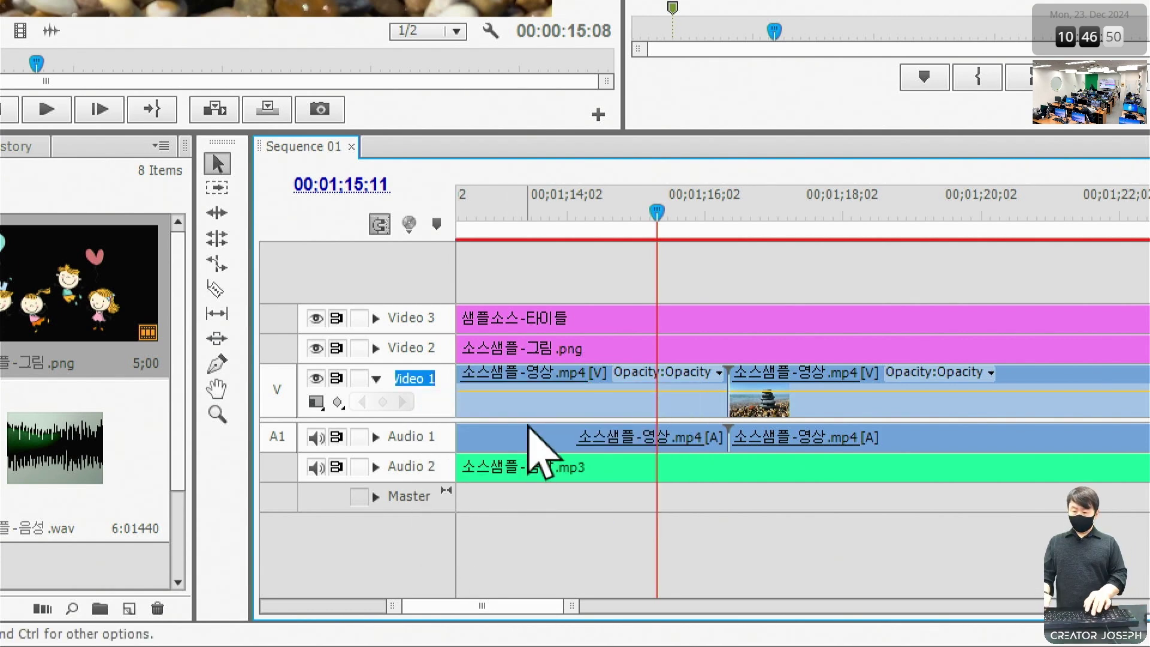
text(ㅈㅜ영)
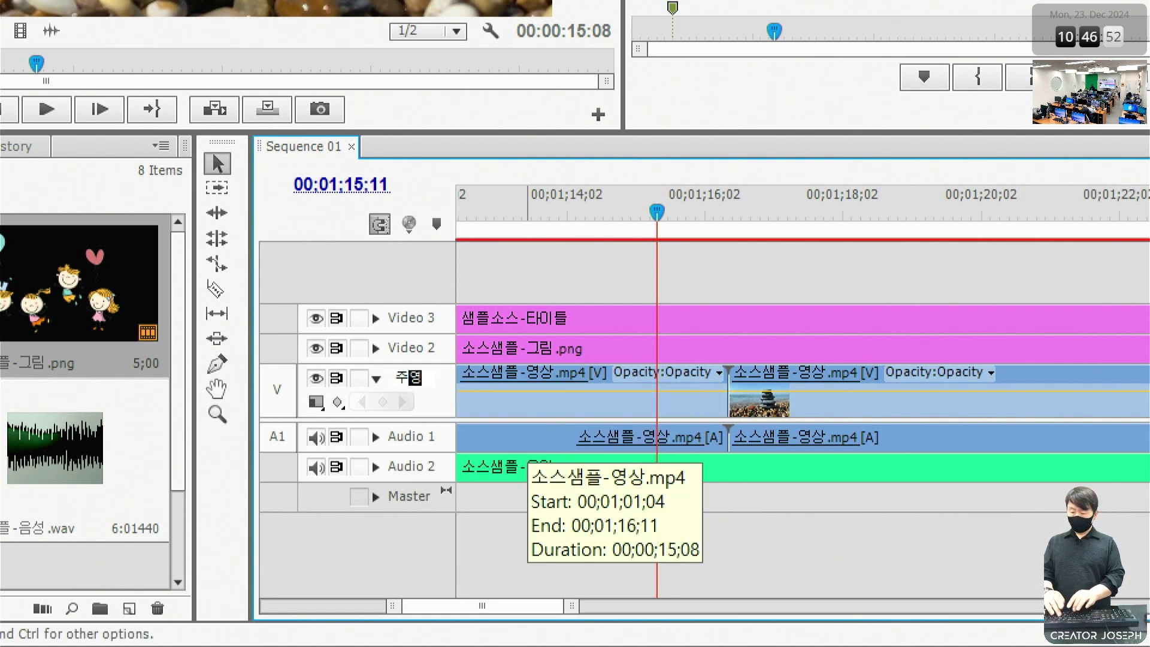
click(528, 426)
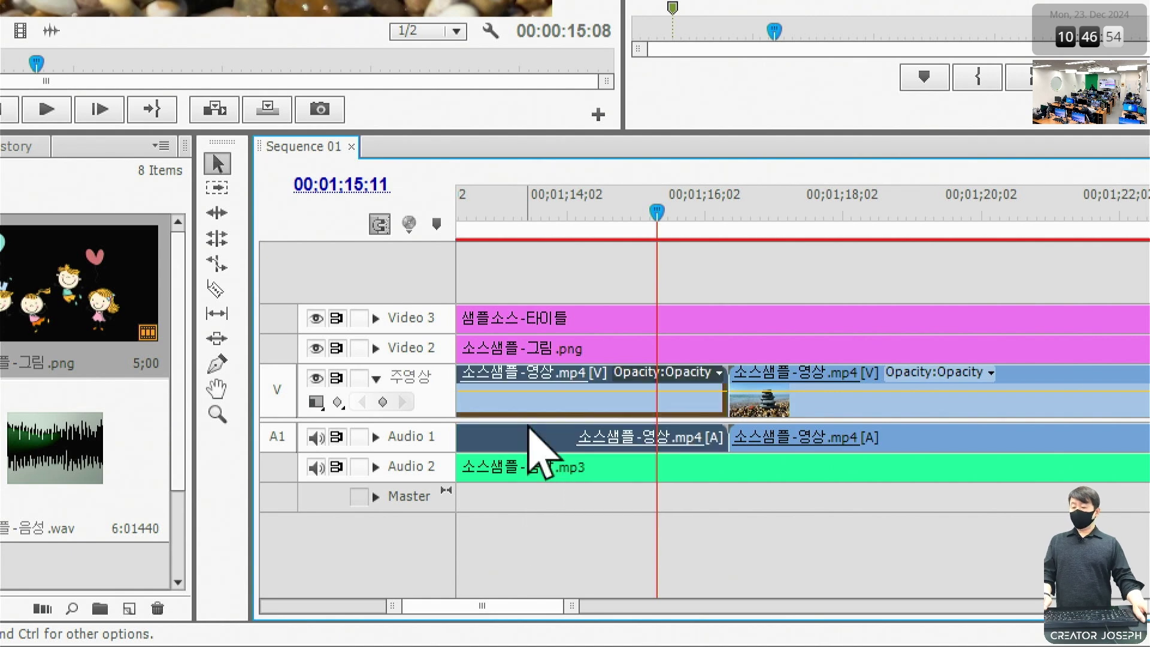
Rename the Video 2 track as 자막 and the Video 3 track as 로고
click(484, 338)
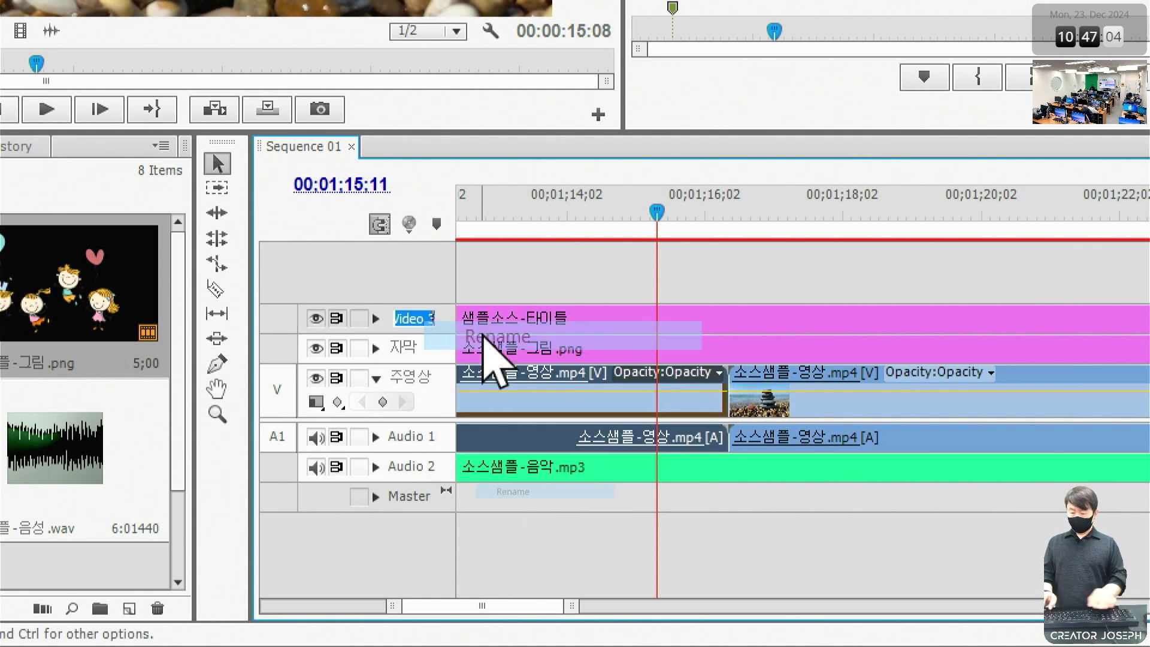
text(로고)
click(545, 286)
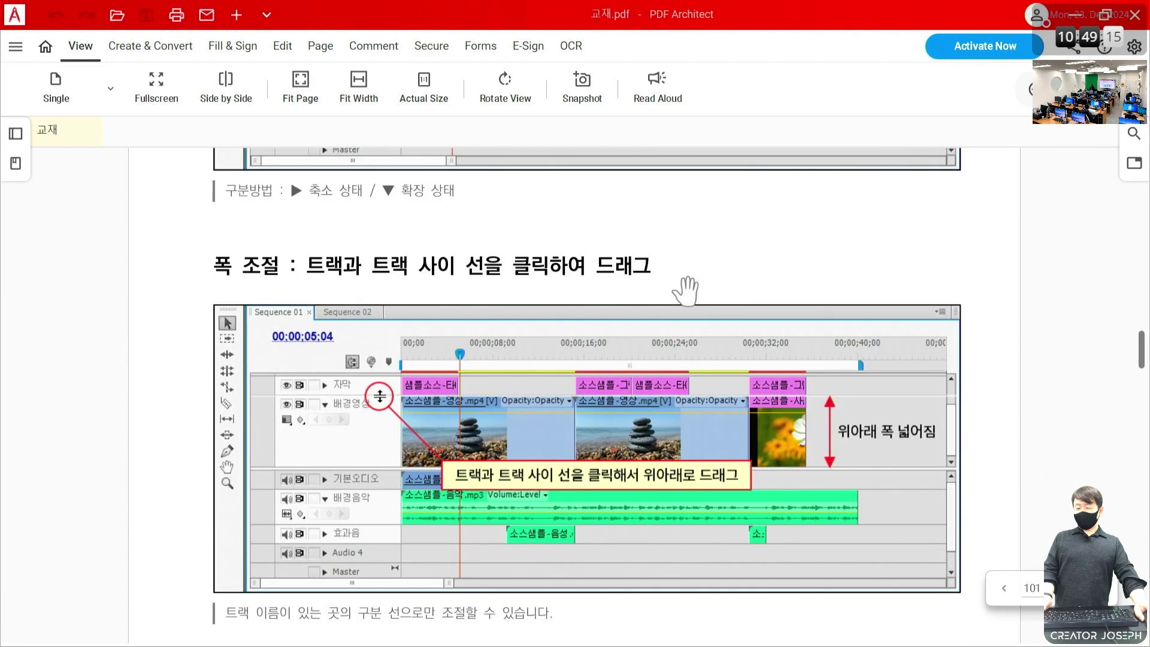
Read textbook section 7 on expanding tracks and adjusting their height, and return to the Premiere Pro timeline
scroll(683, 290, up, 15)
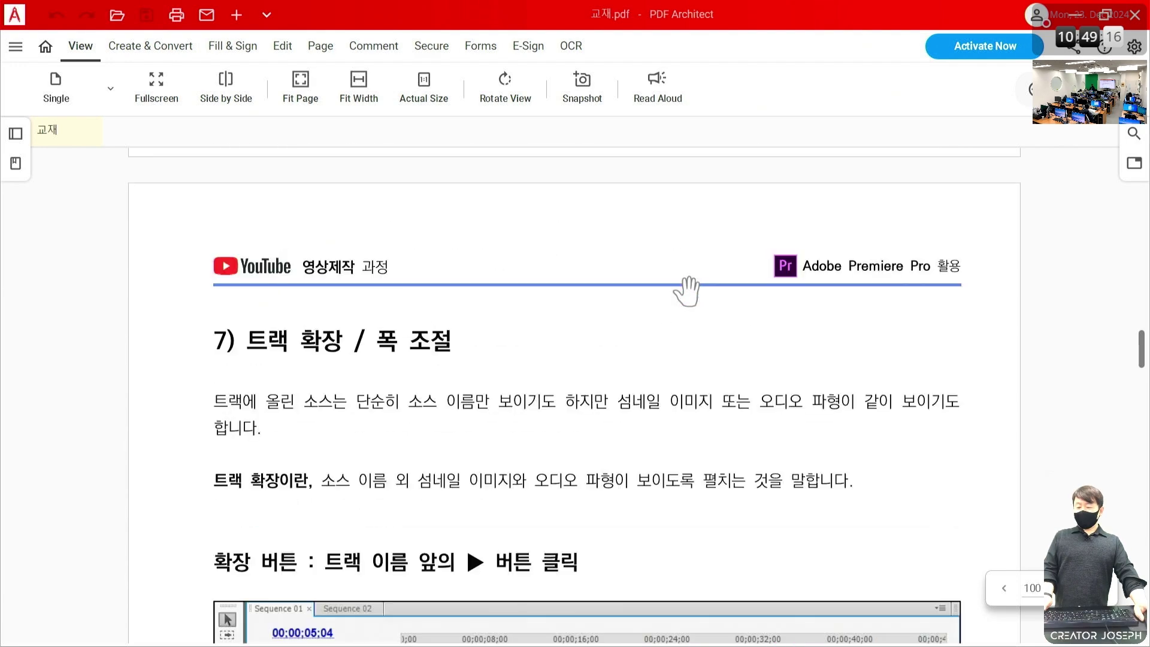
scroll(687, 292, down, 3)
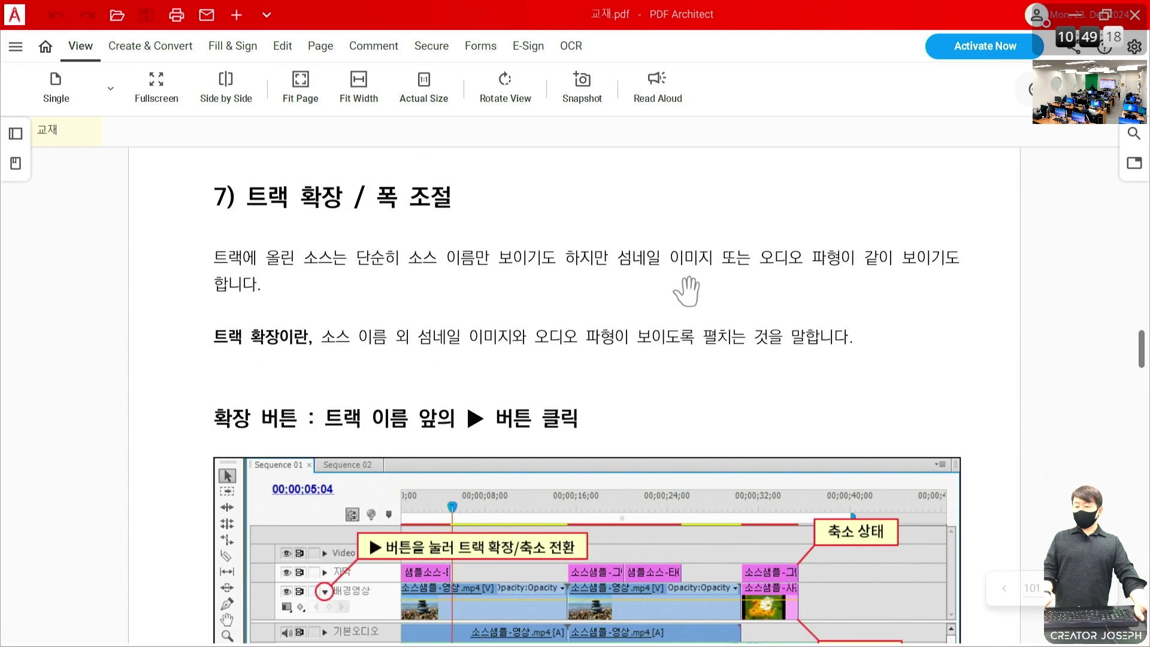
drag(178, 231, 489, 303)
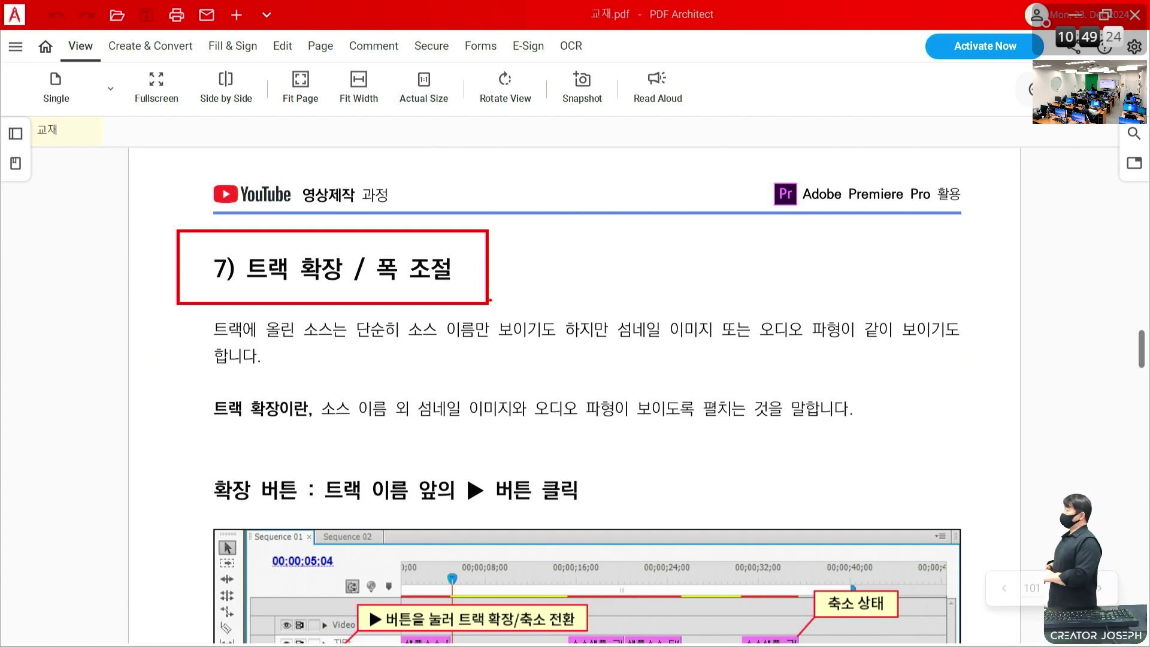
key(Escape)
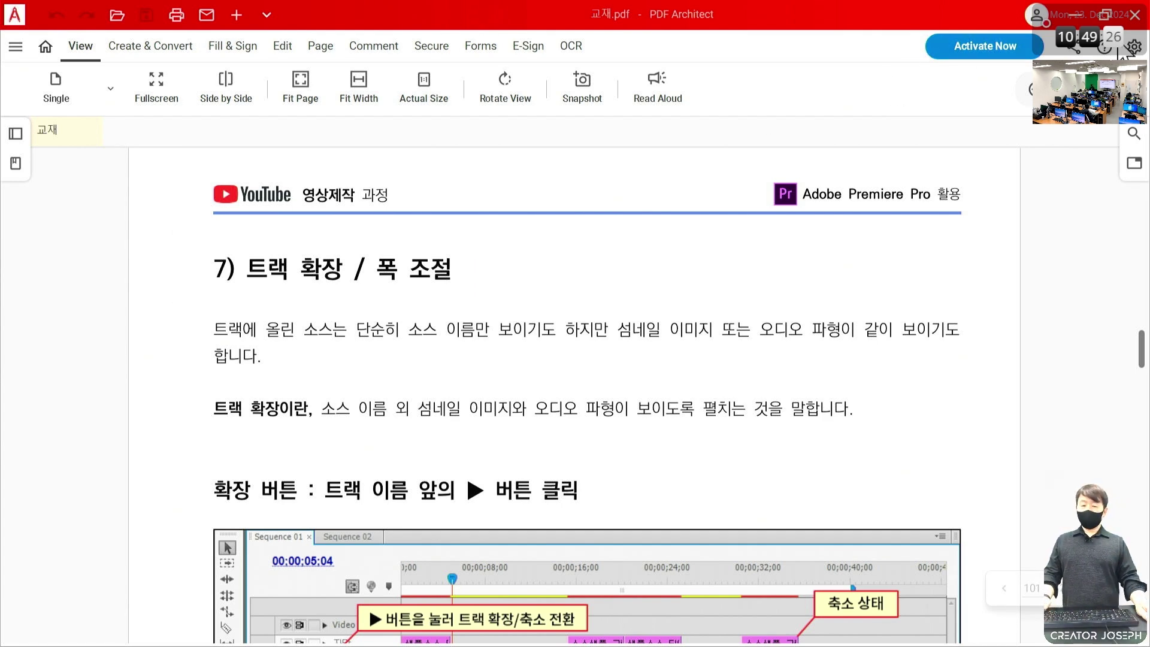
click(1077, 15)
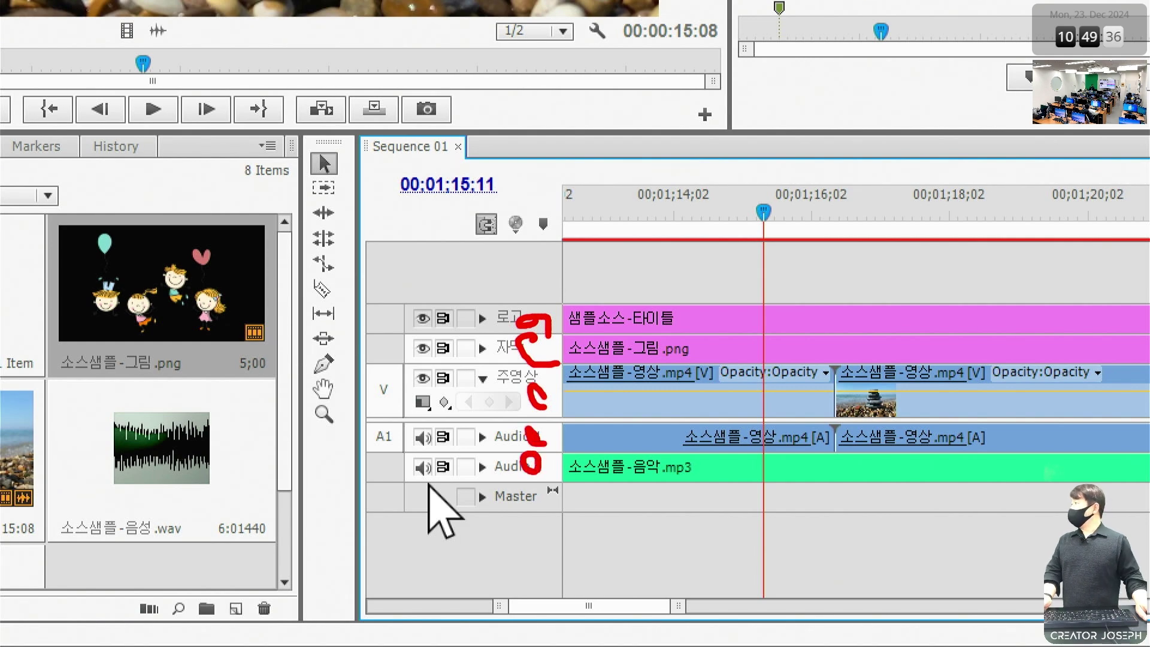
key(Escape)
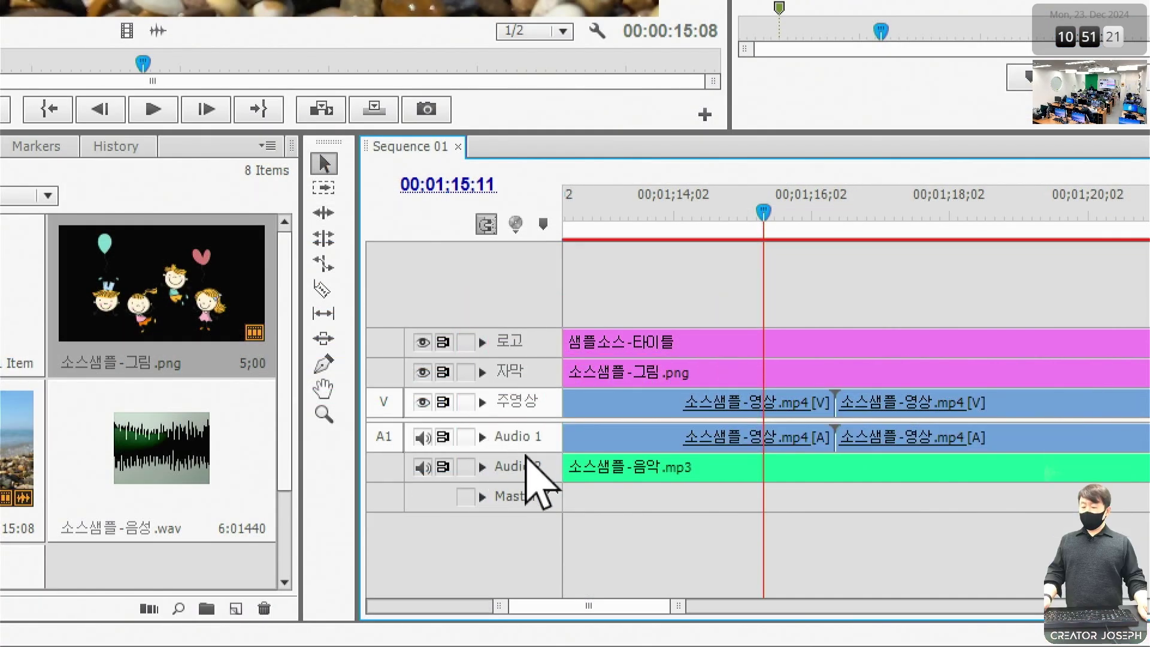
Expand the 주영상, 자막 and 로고 video tracks in Sequence 01
click(482, 402)
click(483, 348)
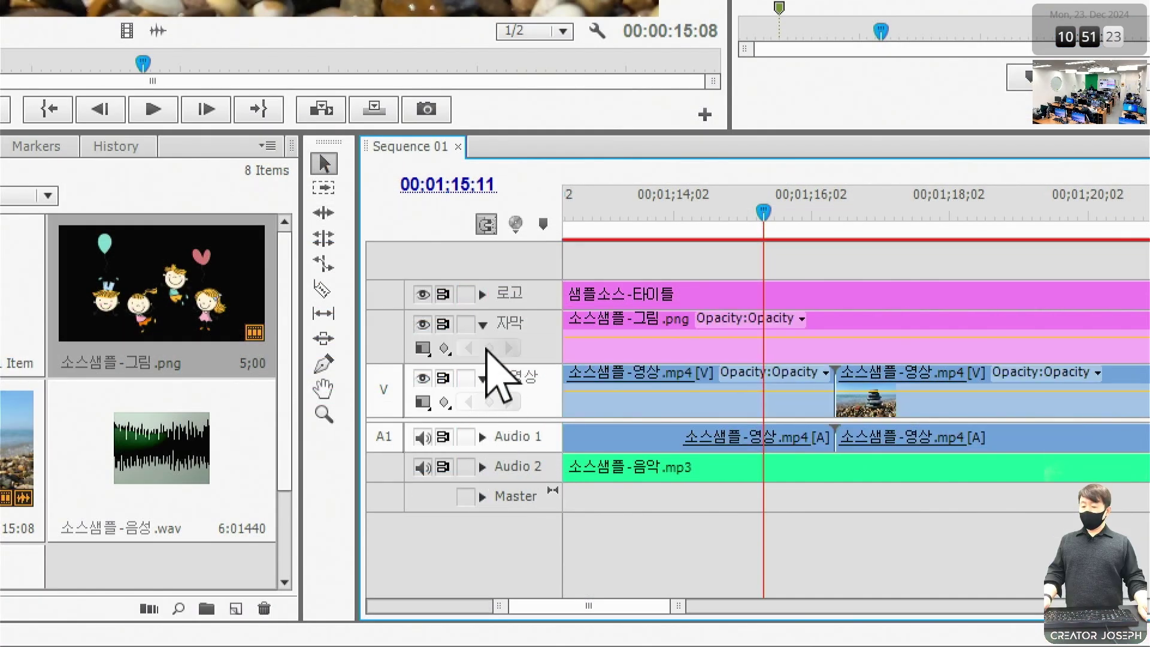
click(484, 293)
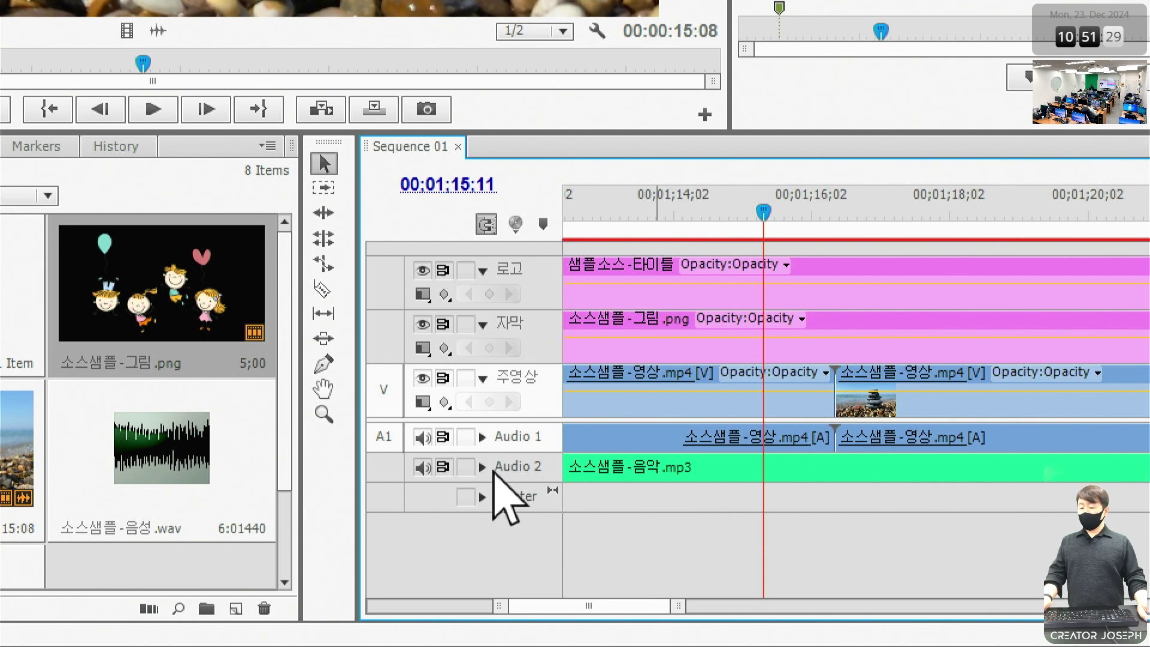
Expand the Audio 2 track so its waveform is displayed, leaving the track unlocked
click(465, 467)
click(482, 466)
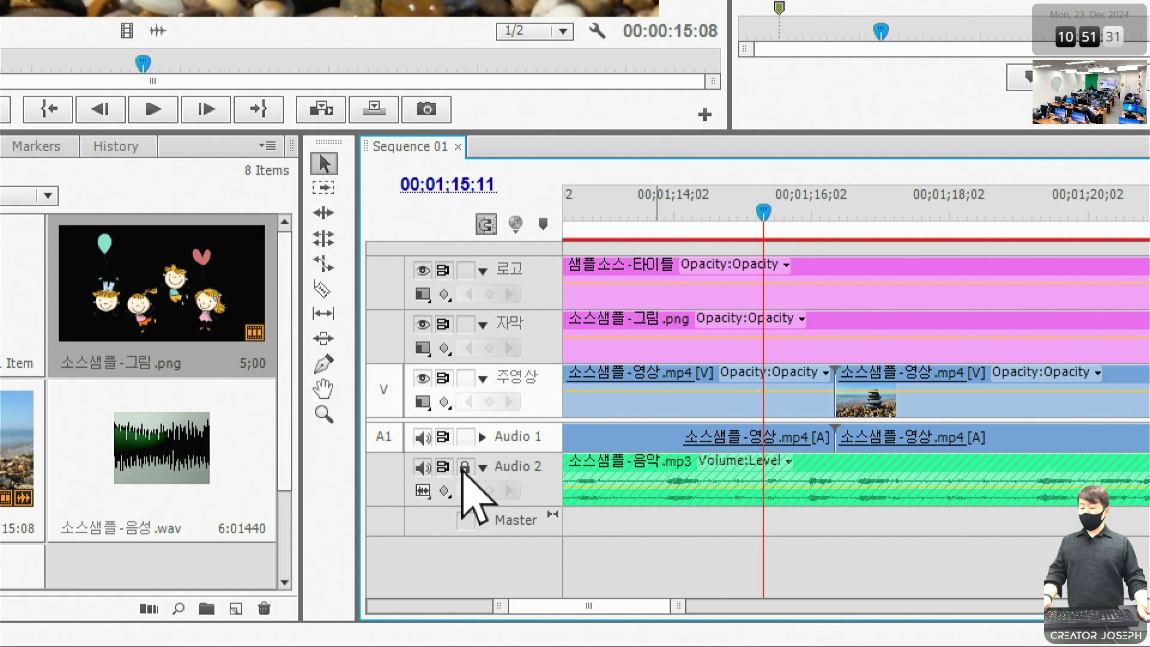
click(465, 467)
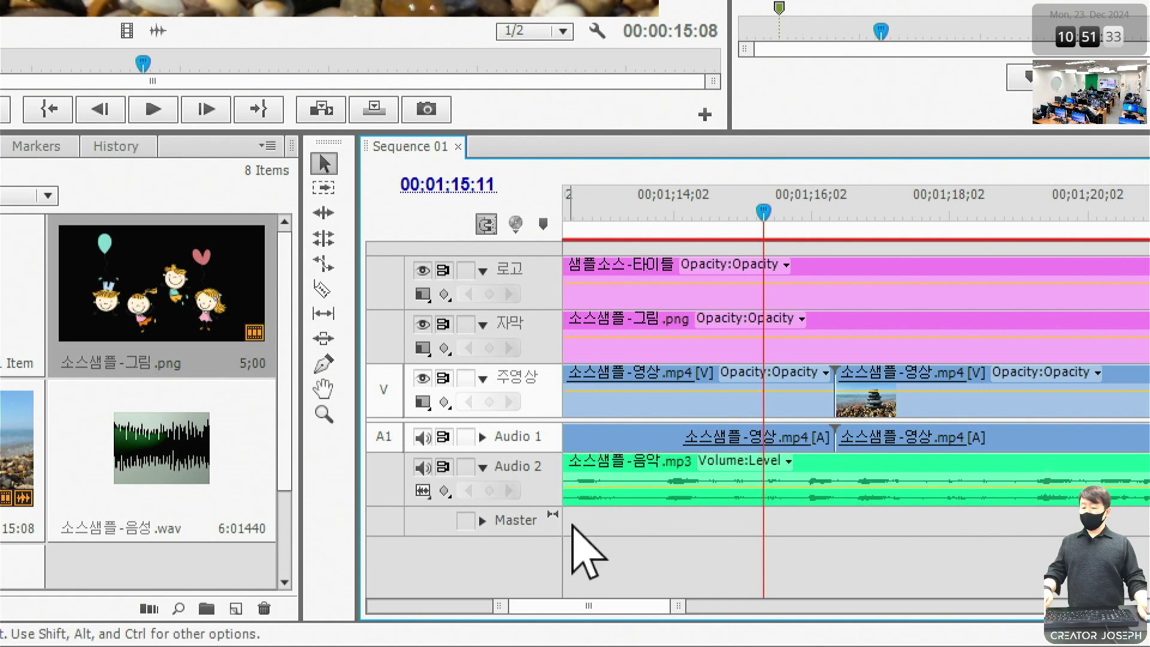
key(ctrl+2)
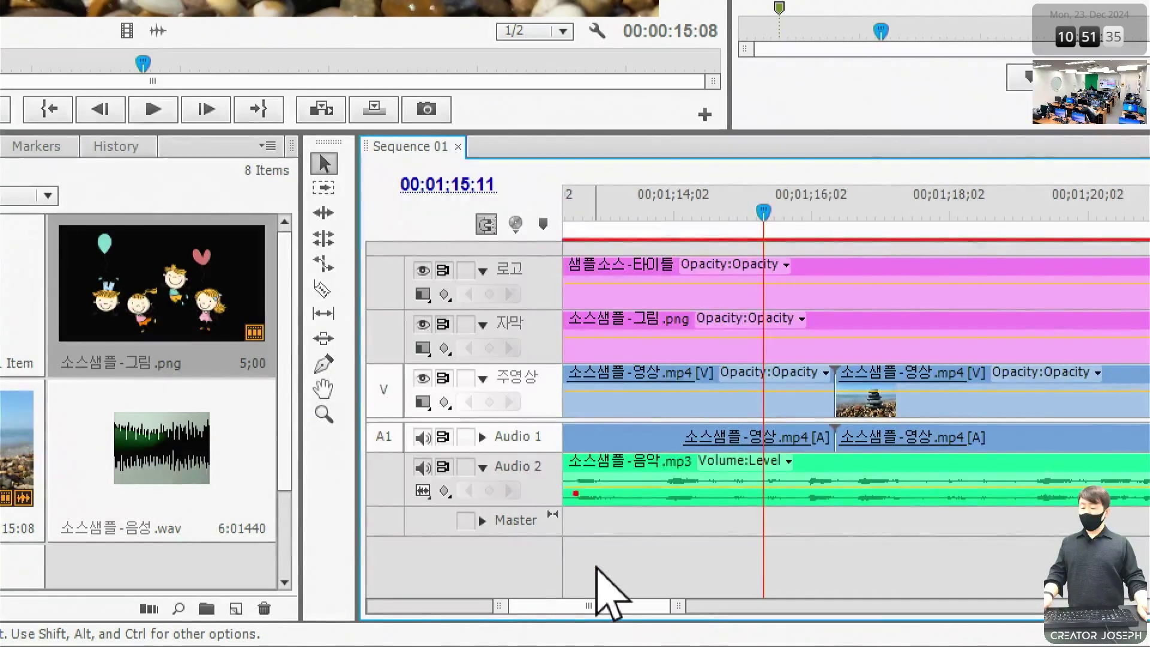
drag(567, 467, 803, 506)
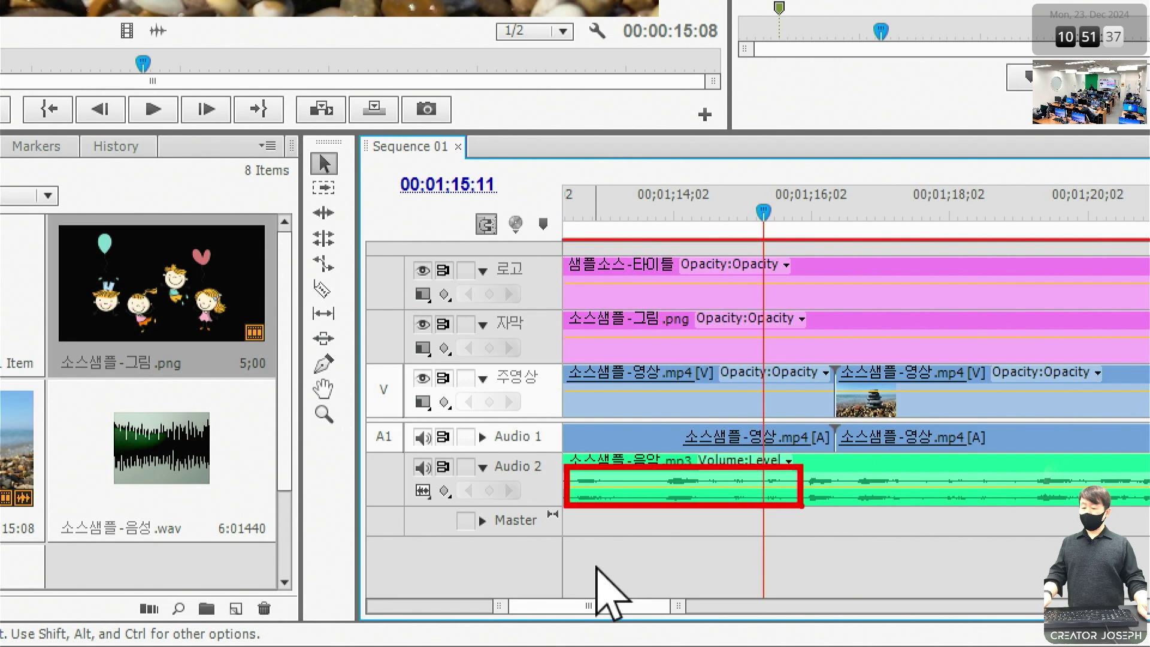
key(Escape)
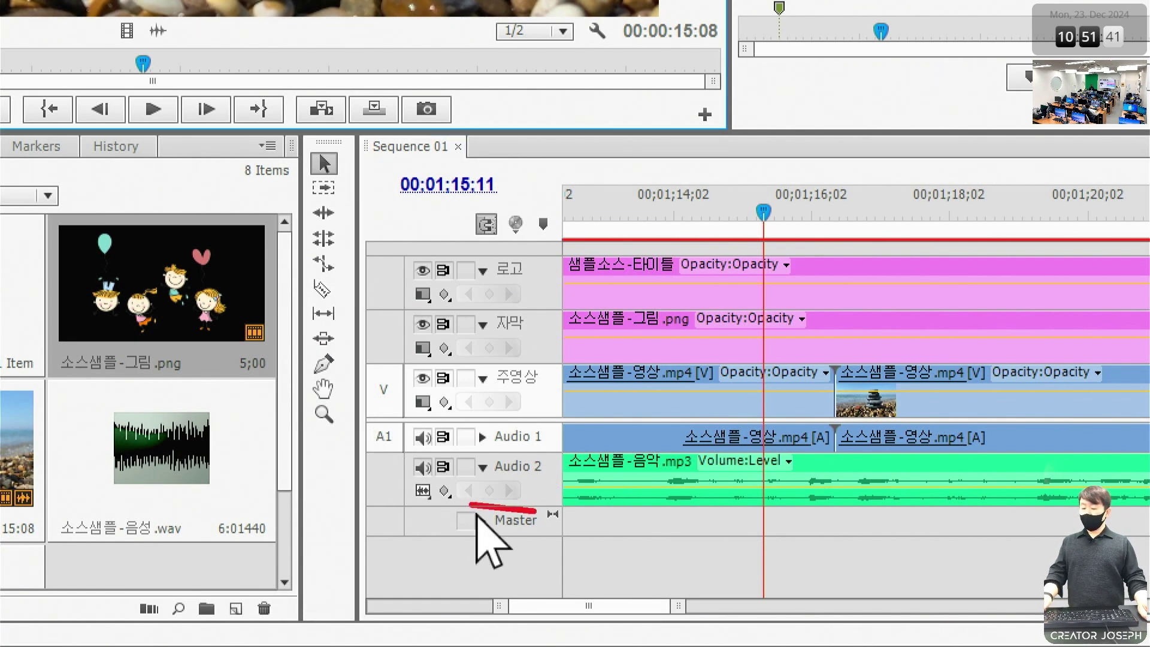
Increase the height of the Audio 2 track by lowering its border with the Master track
drag(535, 511, 558, 504)
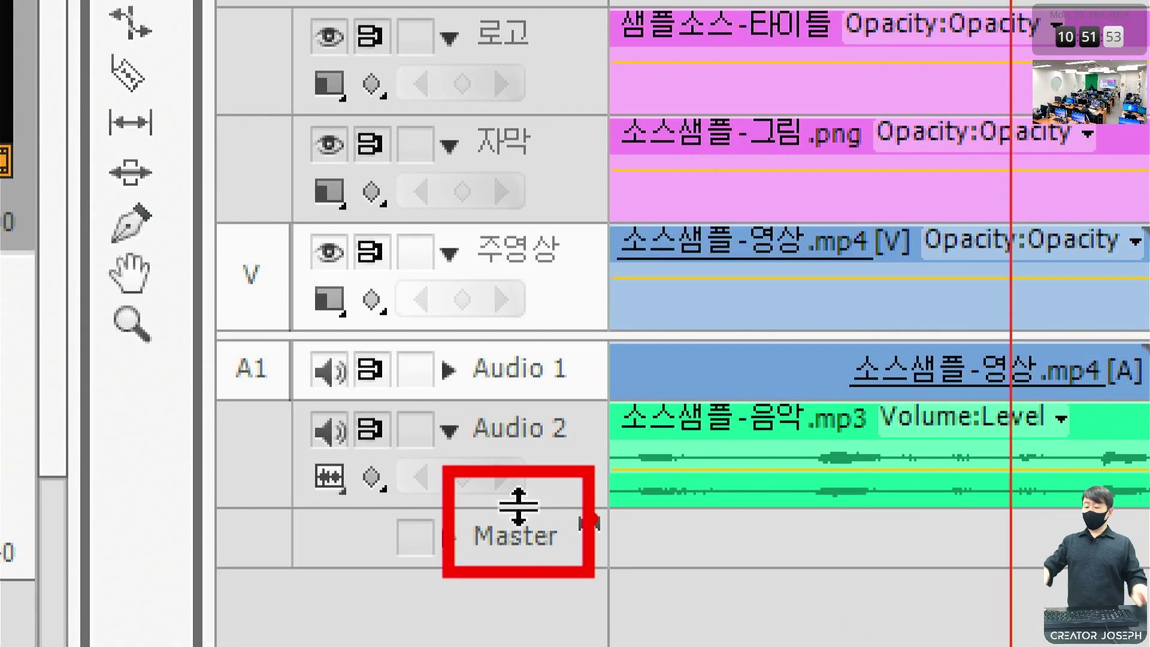
mouse_move(733, 542)
mouse_down()
mouse_move(737, 596)
mouse_move(728, 585)
mouse_move(768, 595)
mouse_up()
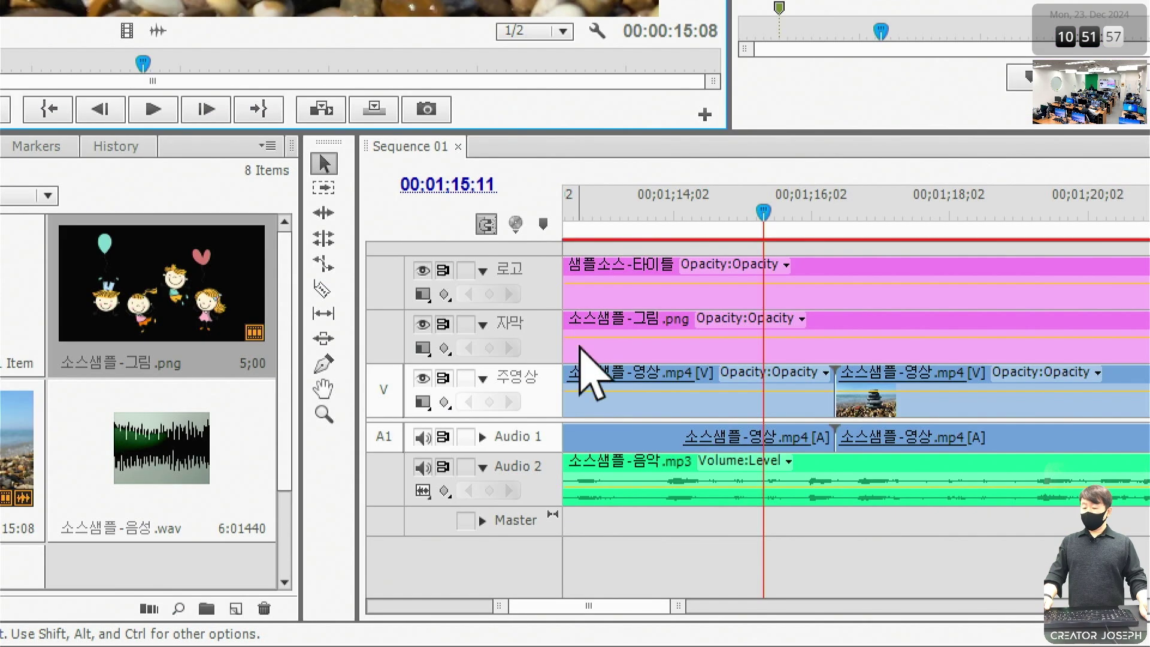
mouse_move(531, 547)
mouse_down()
mouse_move(535, 561)
mouse_move(534, 514)
mouse_move(543, 559)
mouse_move(545, 515)
mouse_move(540, 537)
mouse_up()
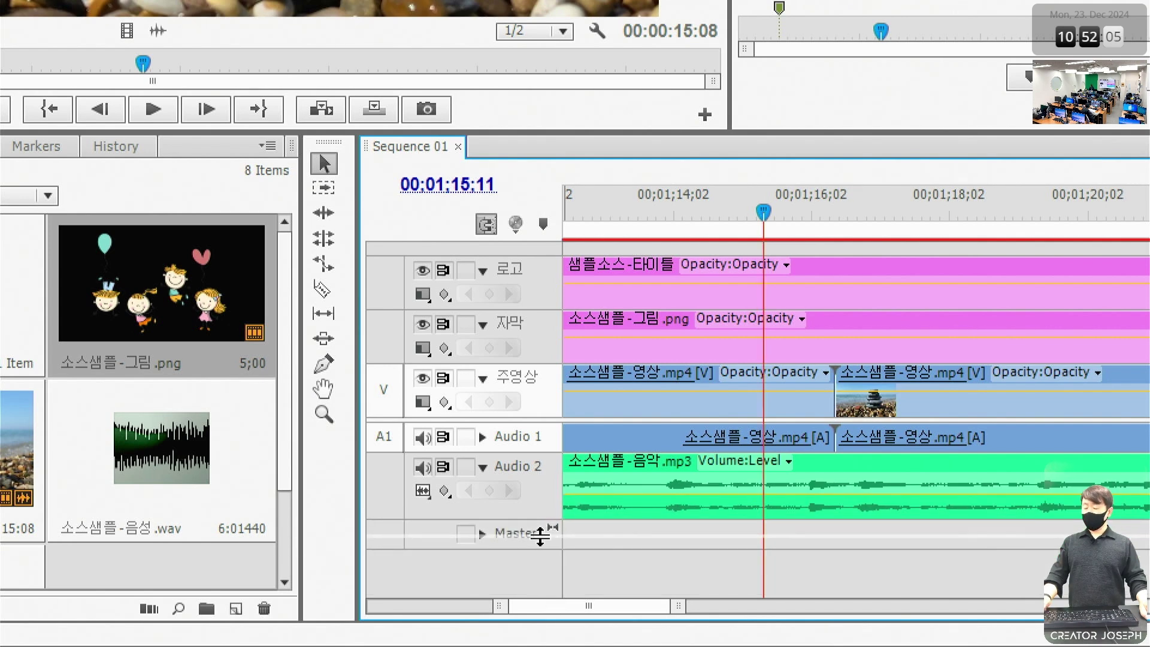
drag(541, 536, 541, 546)
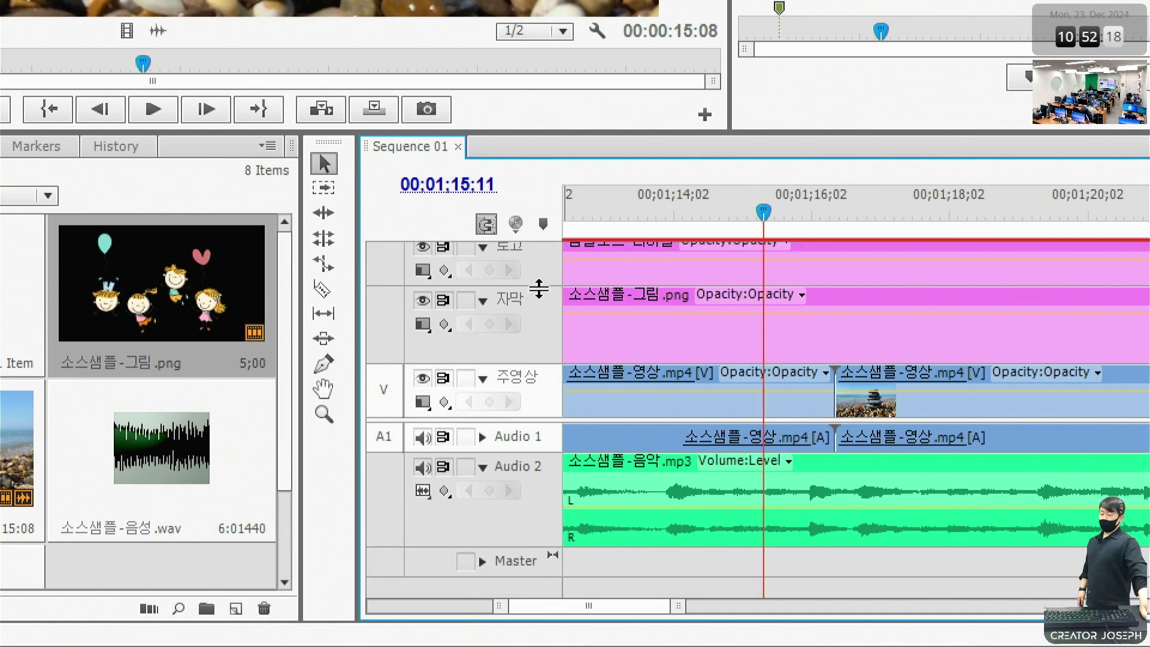
Enlarge and reduce the height of the 자막 track, and collapse the 자막 and 로고 tracks
drag(540, 286, 542, 271)
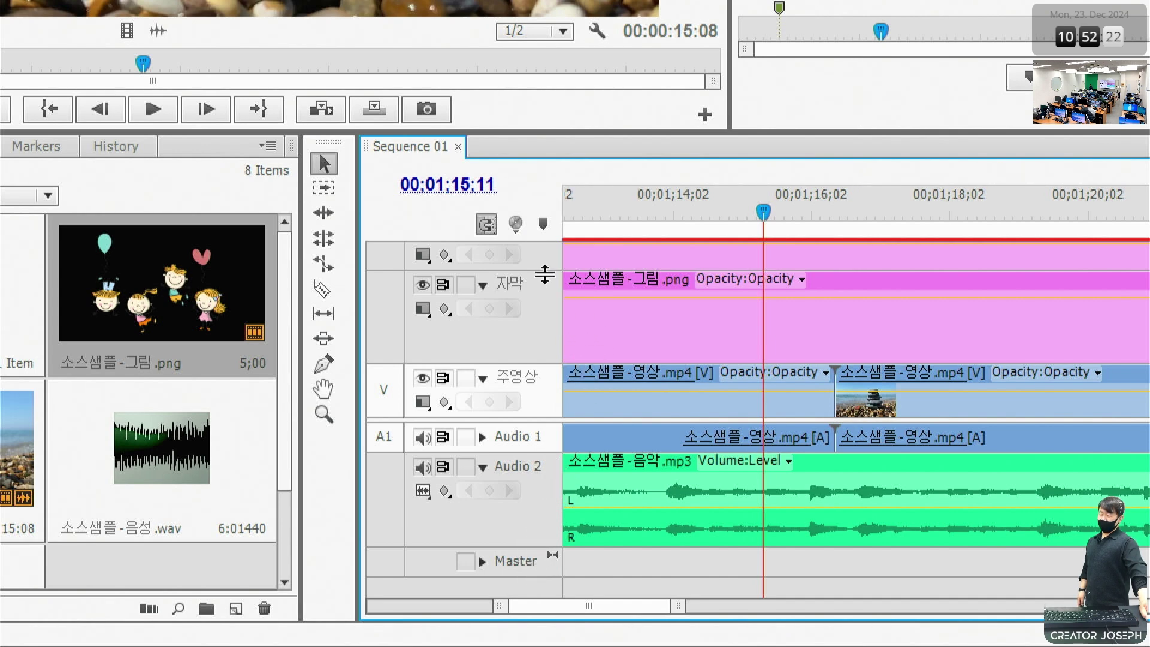
mouse_move(545, 274)
mouse_down()
mouse_move(550, 313)
mouse_move(551, 283)
mouse_up()
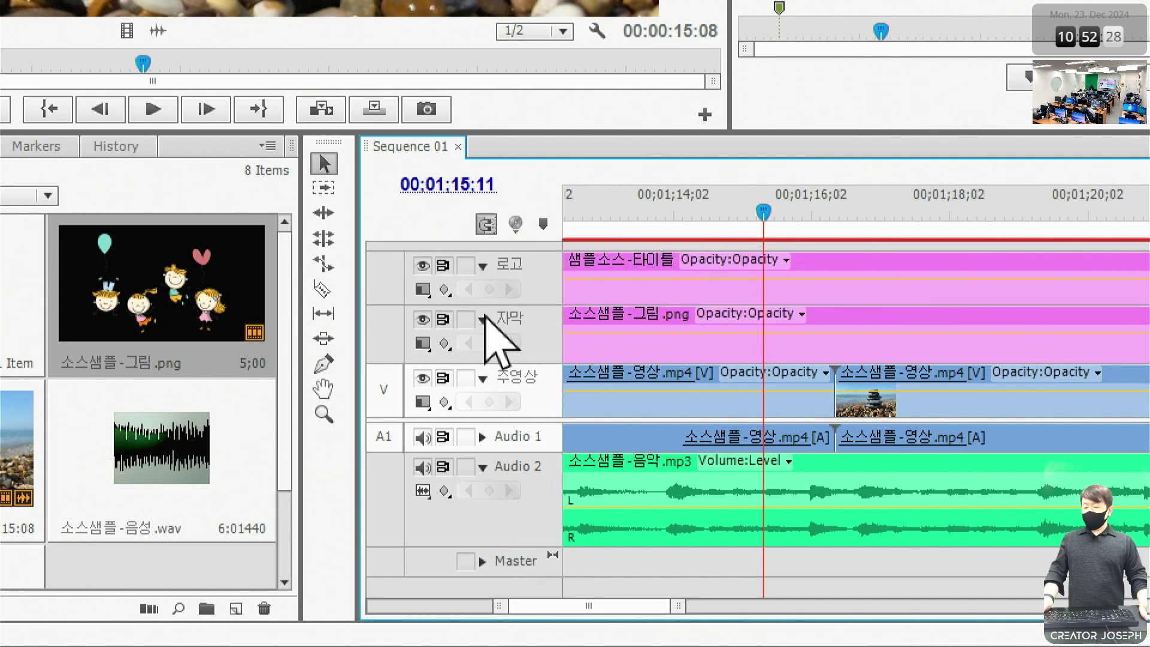
click(484, 321)
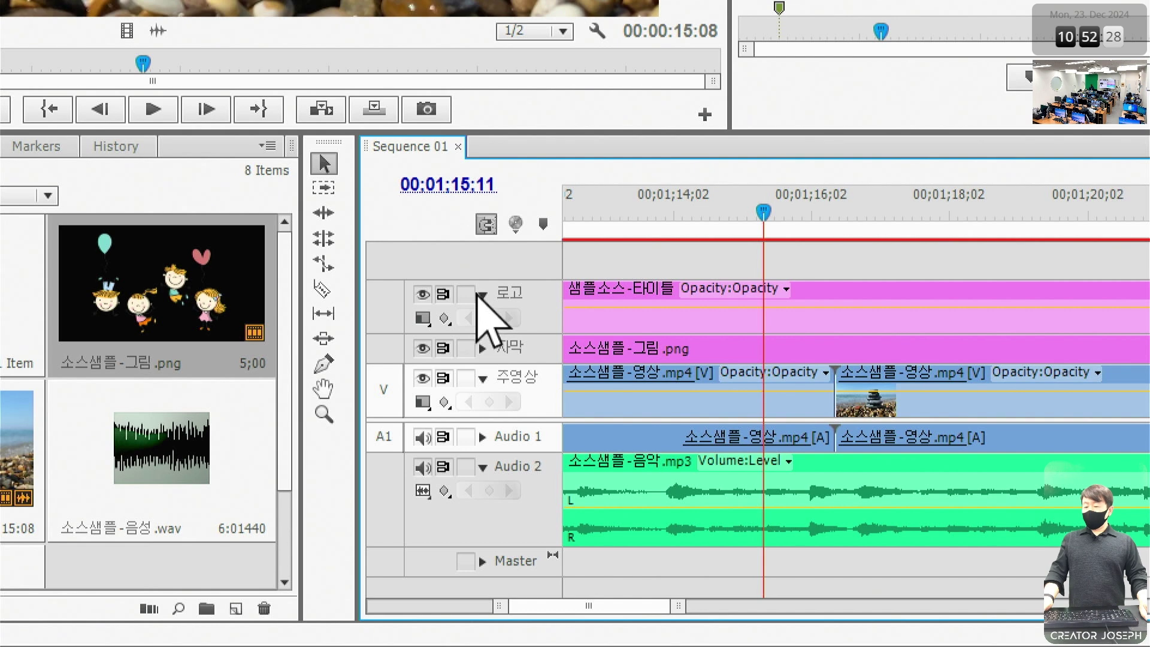
click(480, 294)
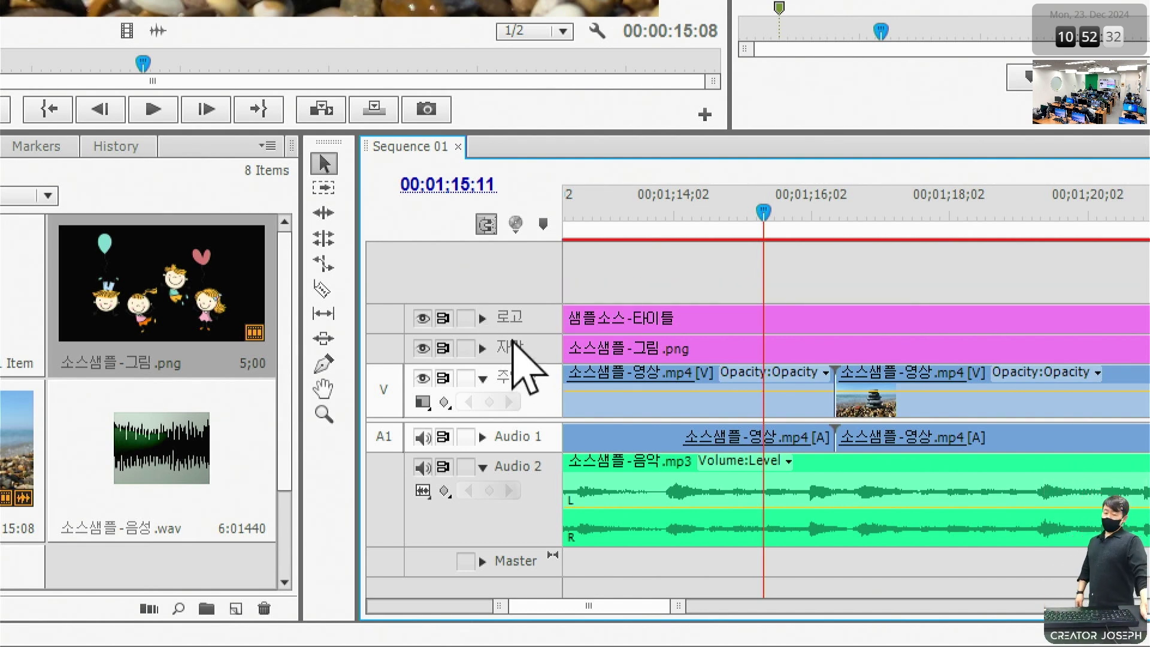
Move the playhead to 00;01;15;02 and lower the divider between the video and audio tracks
click(744, 207)
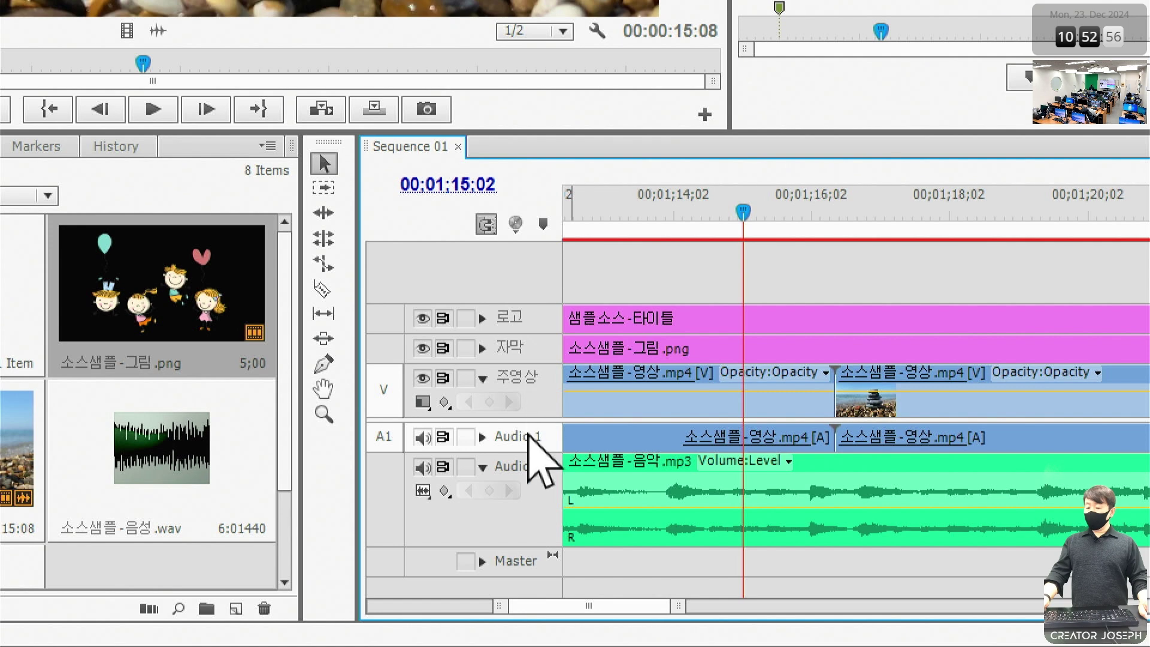
key(ctrl+2)
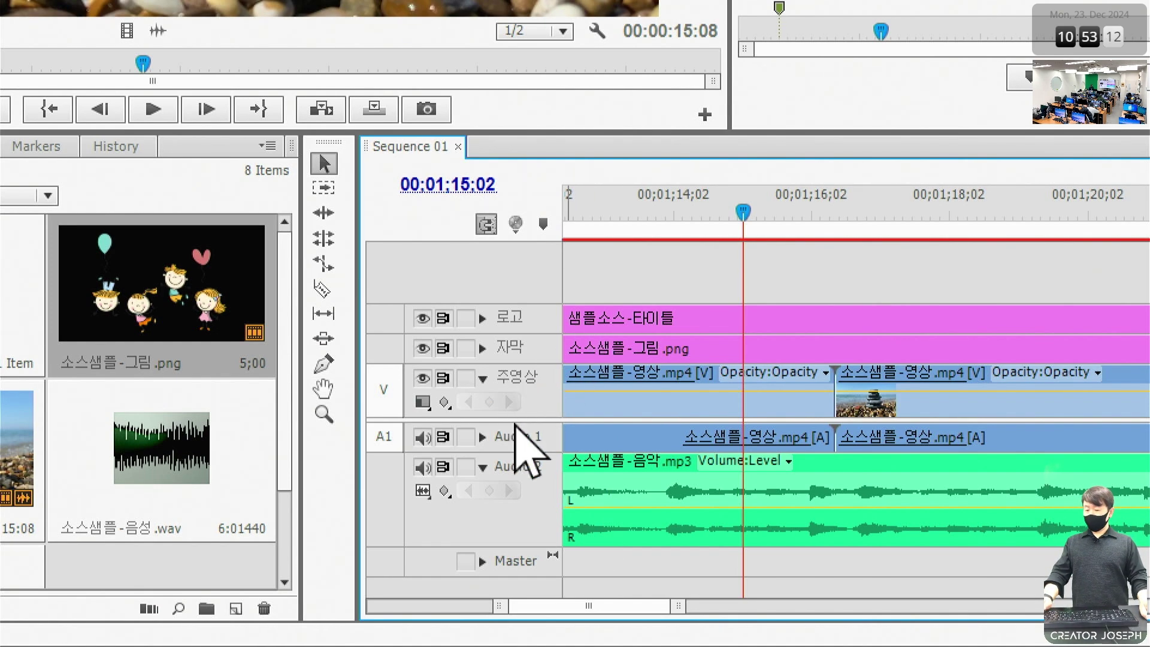
mouse_move(520, 420)
mouse_down()
mouse_move(520, 503)
mouse_move(522, 470)
mouse_move(529, 487)
mouse_move(534, 465)
mouse_move(491, 486)
mouse_move(628, 570)
mouse_up()
mouse_move(575, 444)
mouse_down()
mouse_move(542, 458)
mouse_move(642, 350)
mouse_up()
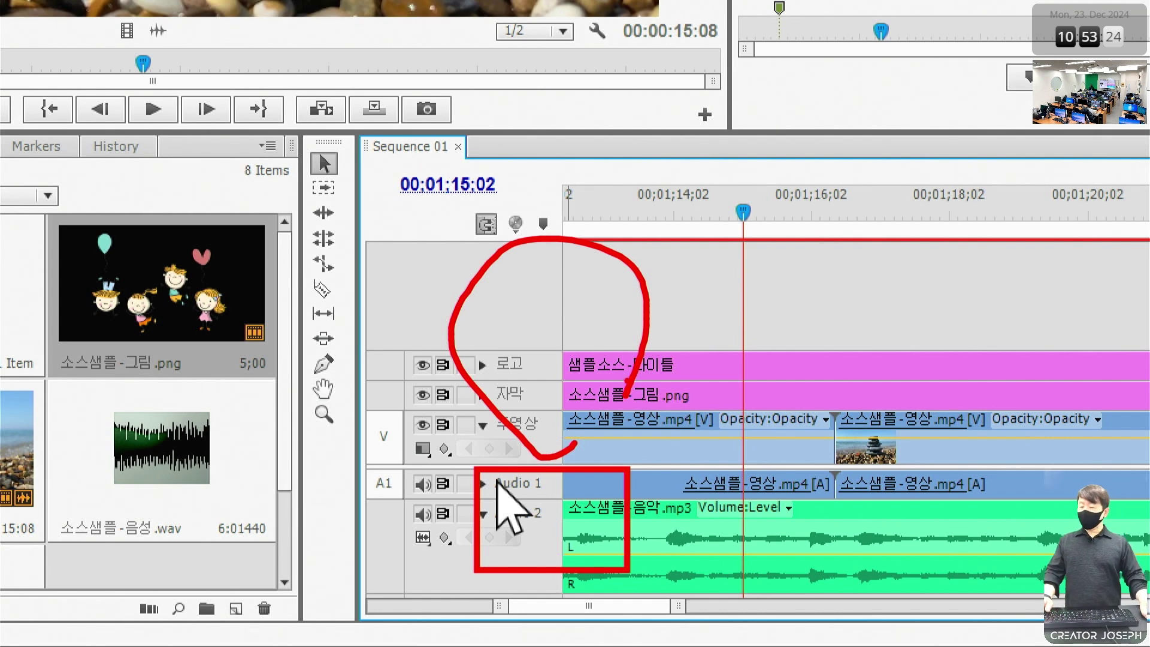
key(Escape)
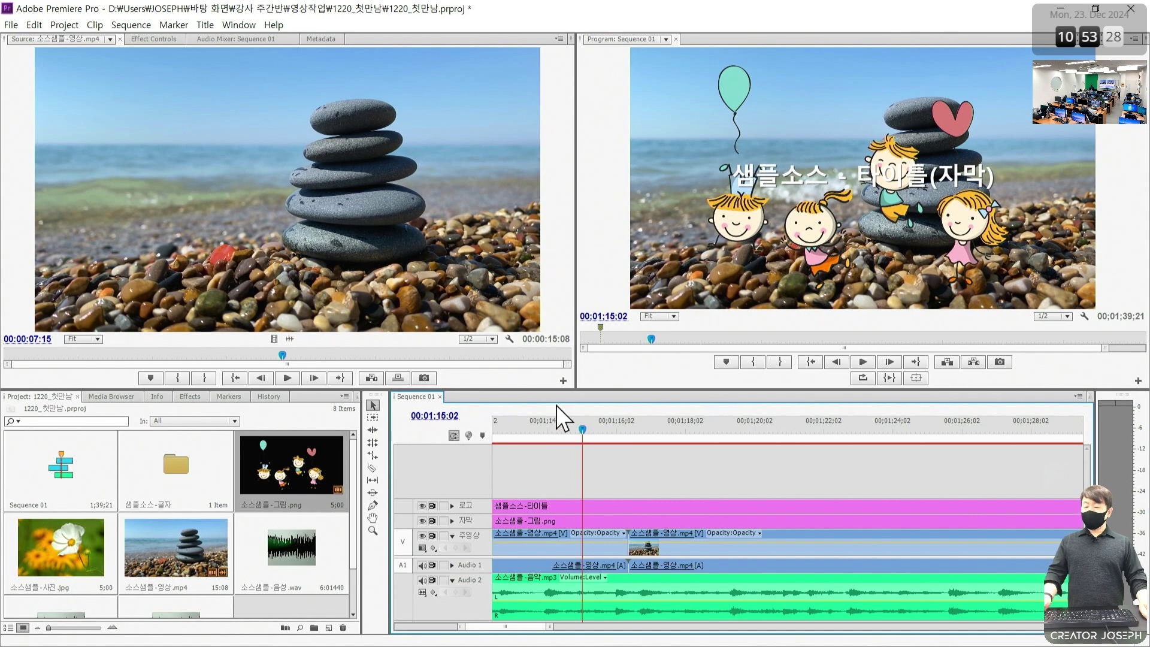
Enlarge the timeline area by raising its border with the monitors, and lower the border again
key(ctrl+1)
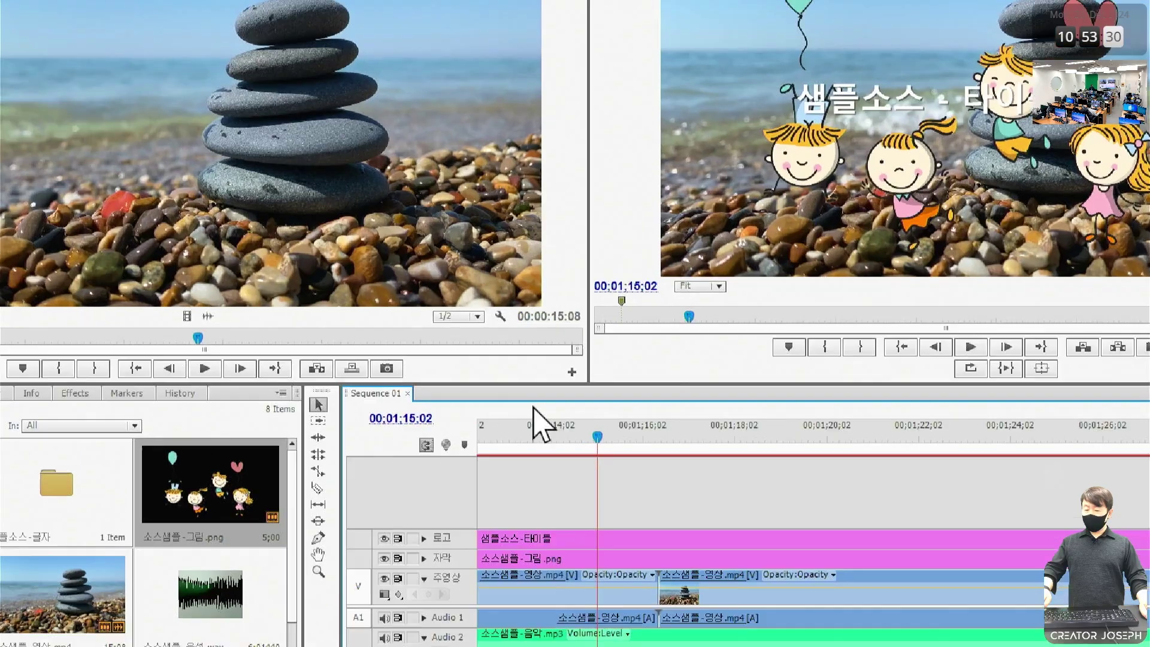
click(519, 387)
drag(506, 362, 886, 360)
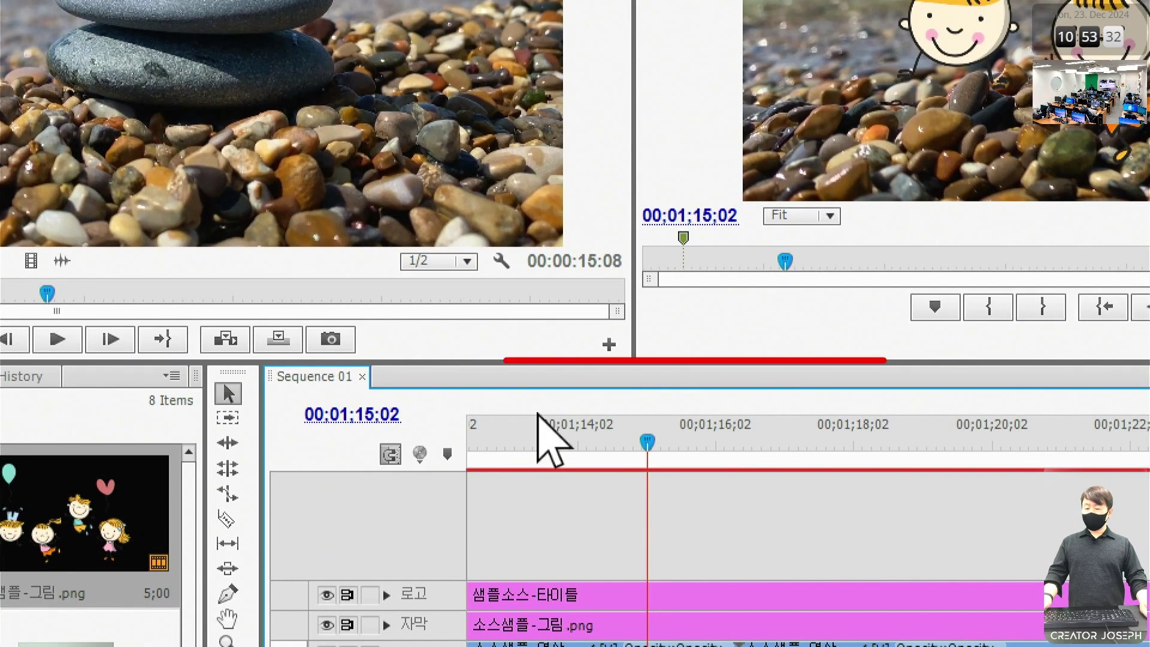
drag(578, 358, 596, 242)
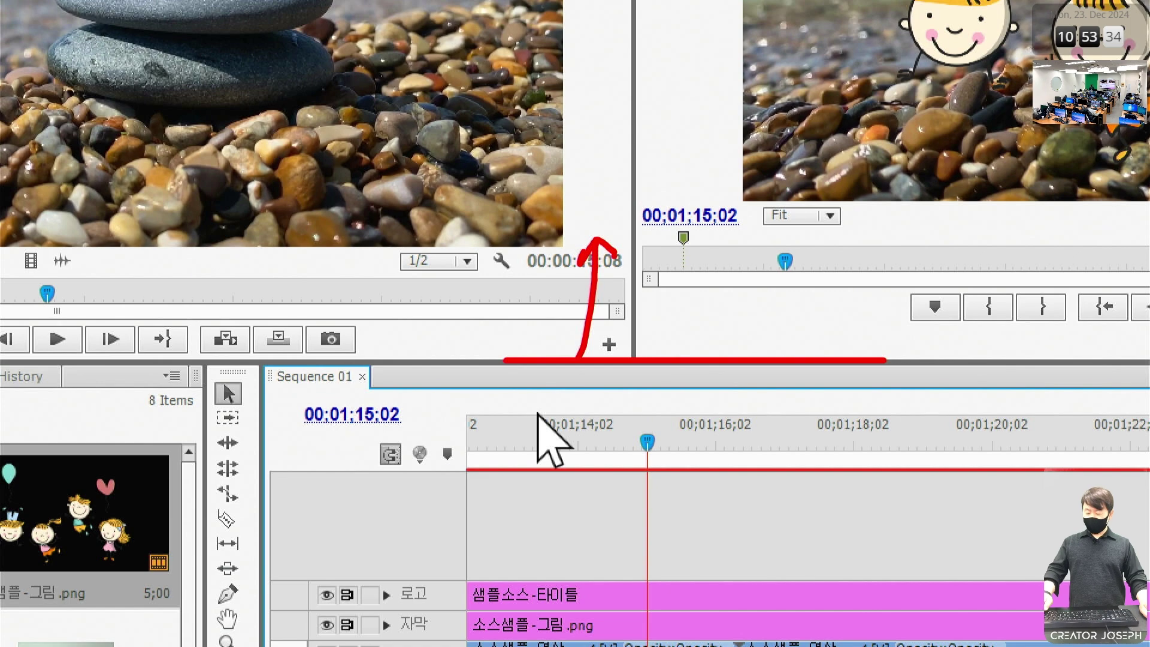
key(Escape)
drag(547, 384, 560, 296)
key(ctrl+2)
mouse_move(953, 122)
mouse_down()
mouse_move(802, 99)
mouse_move(826, 107)
mouse_up()
mouse_move(551, 538)
mouse_down()
mouse_move(492, 547)
mouse_move(475, 468)
mouse_move(629, 480)
mouse_up()
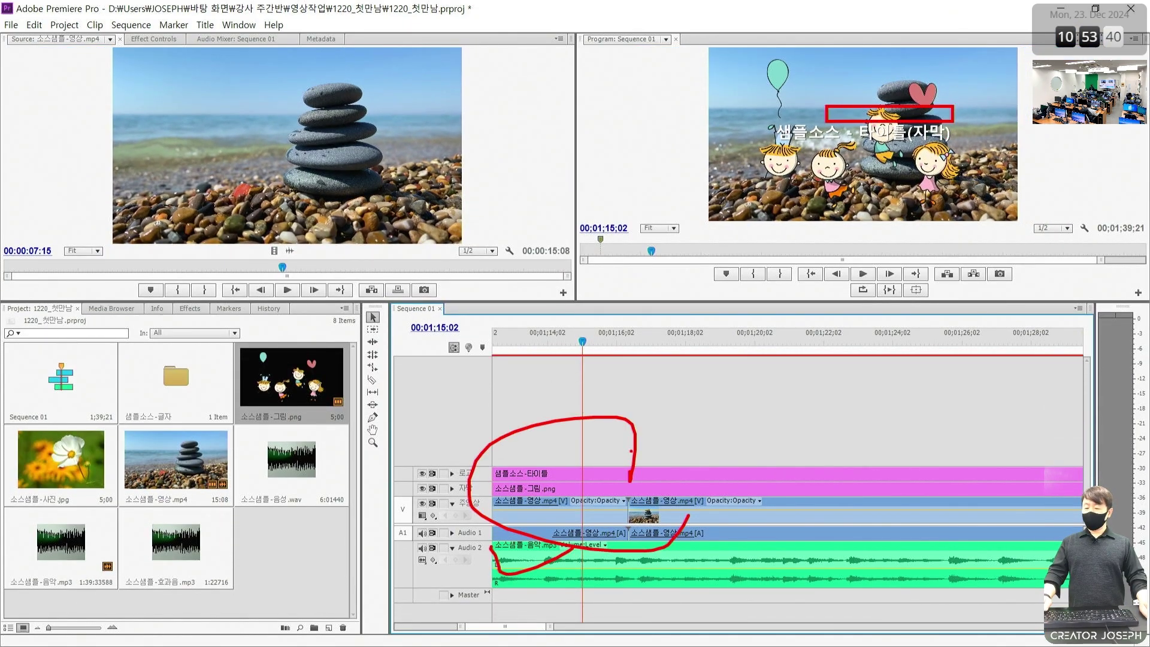
key(Escape)
drag(613, 301, 611, 398)
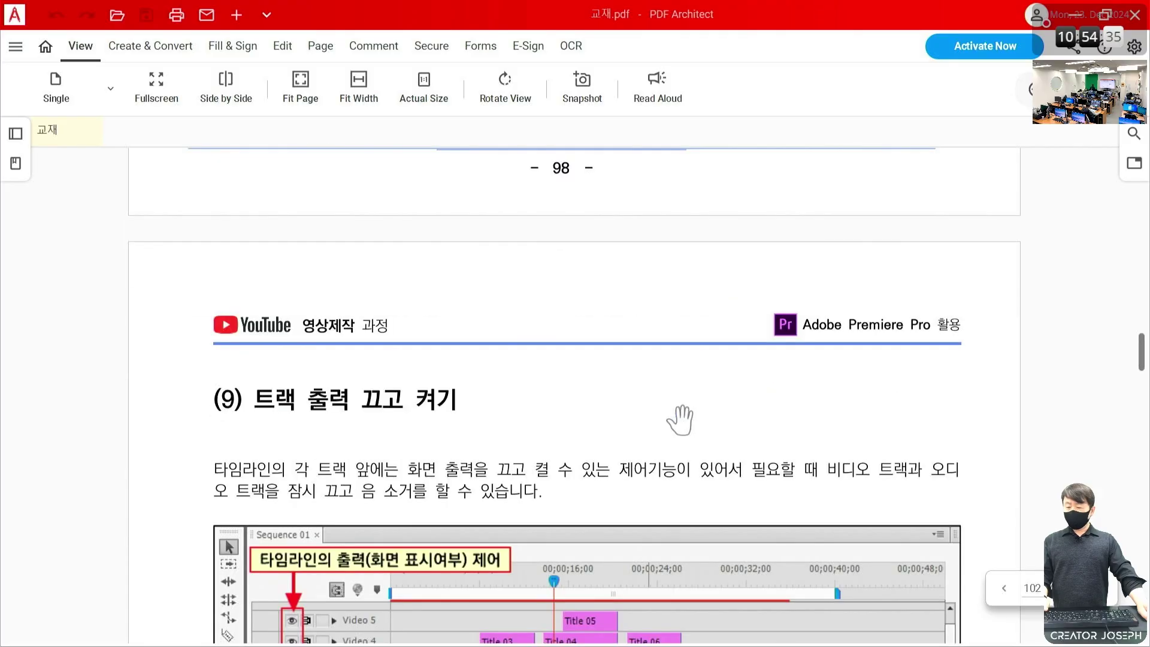
Read textbook section (9) on switching track output and turn off the video output of the 로고 track
scroll(680, 420, down, 3)
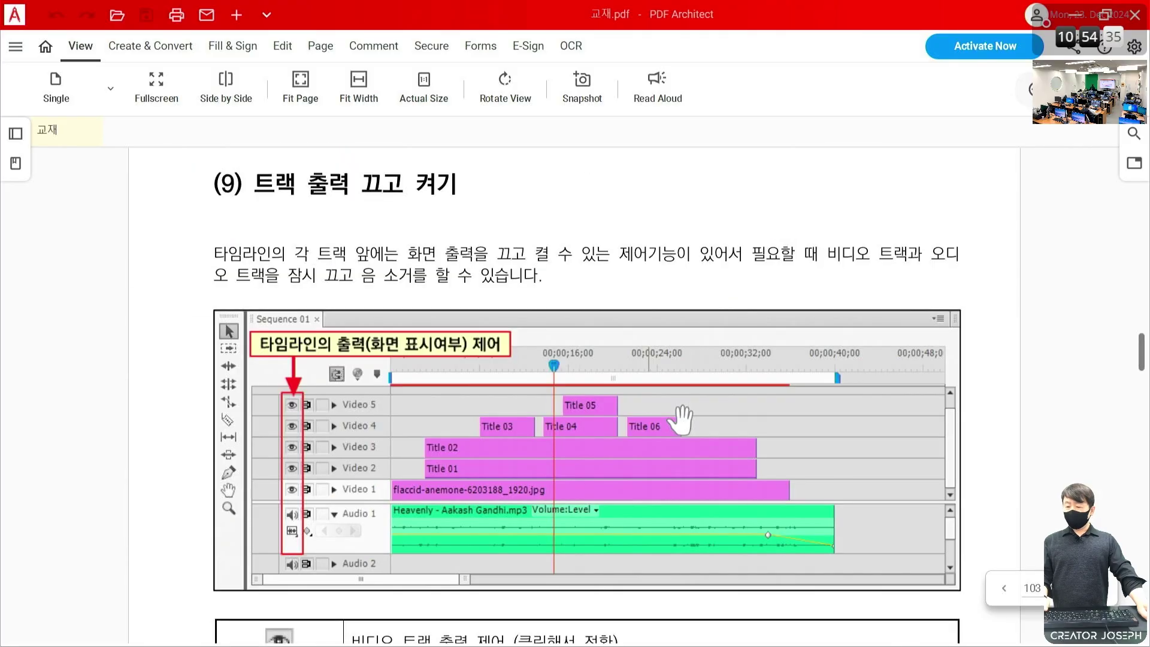
drag(177, 180, 180, 190)
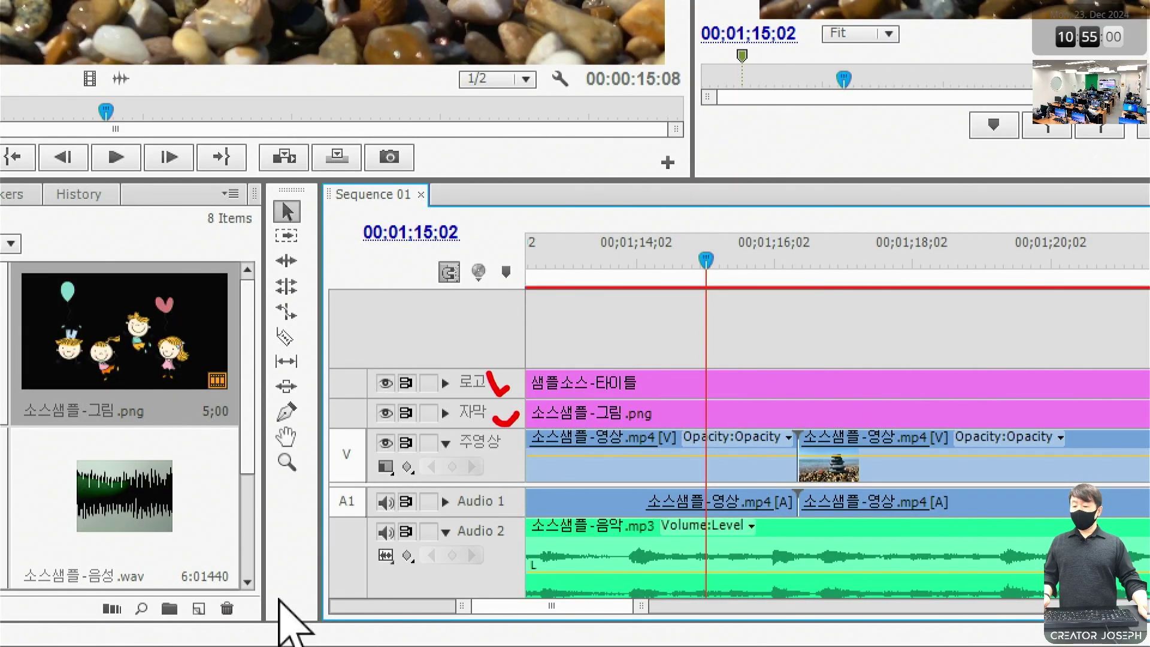
drag(371, 364, 410, 488)
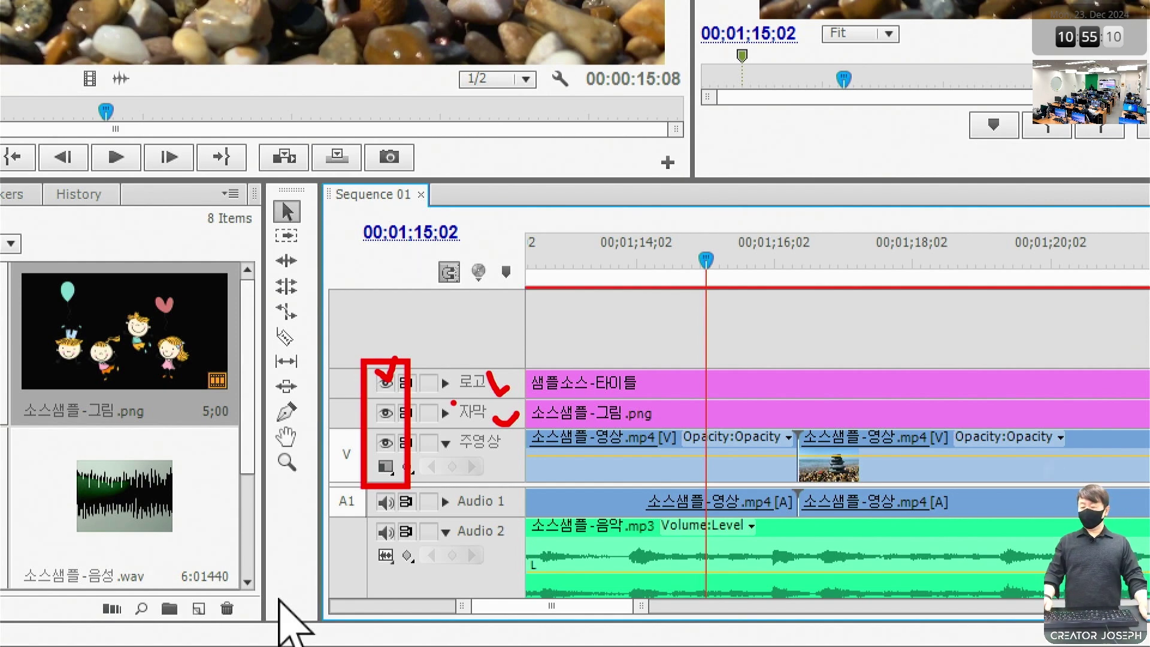
key(Escape)
click(386, 381)
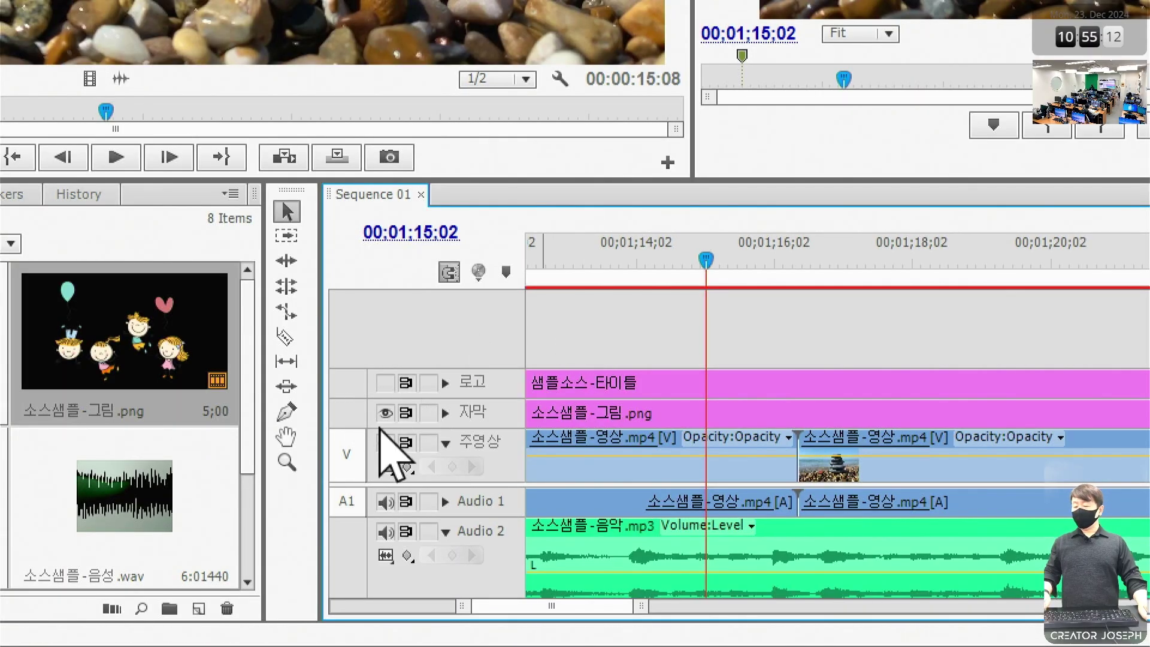
drag(378, 373, 402, 399)
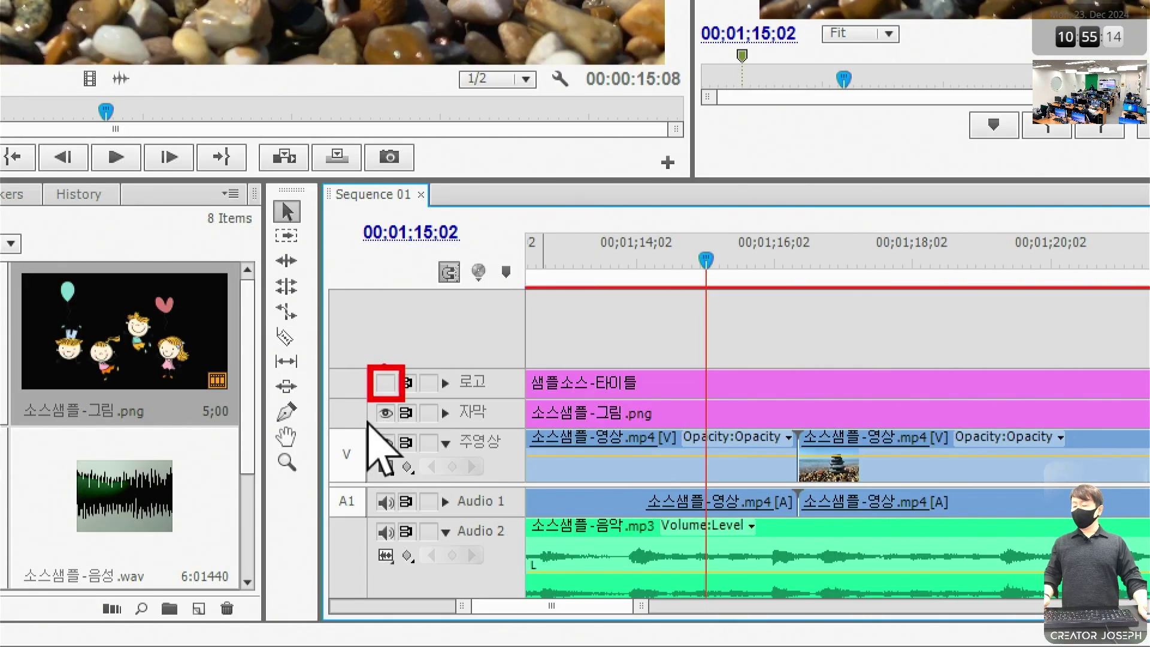
Switch the video output of the 로고 track on and back off
key(Escape)
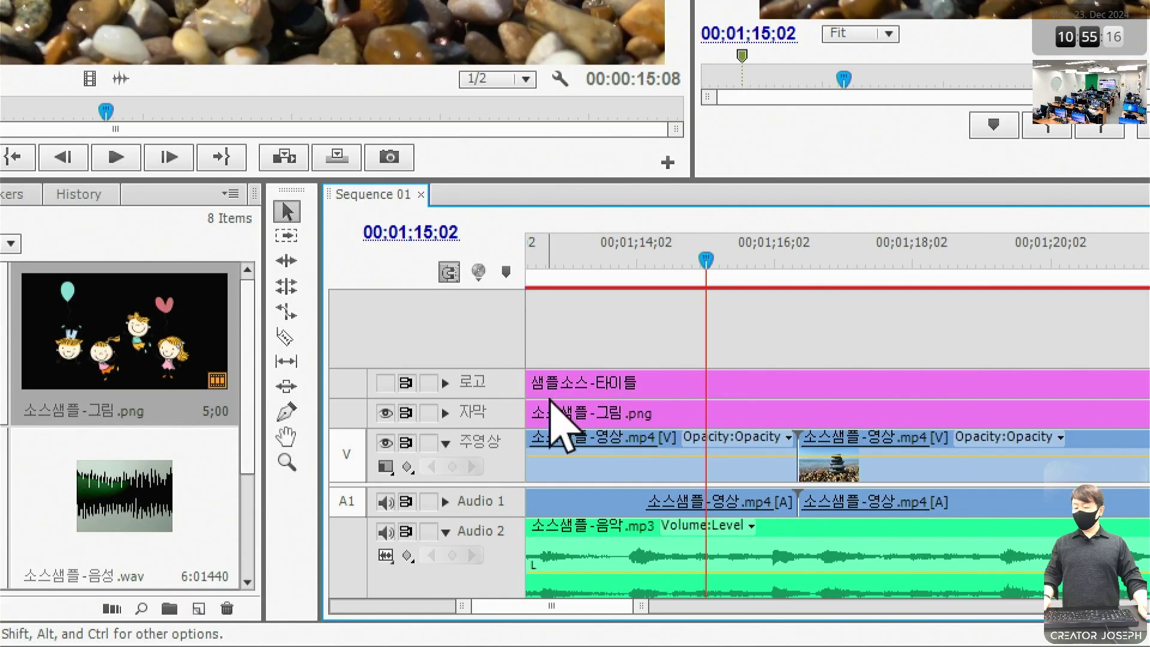
click(386, 381)
click(386, 382)
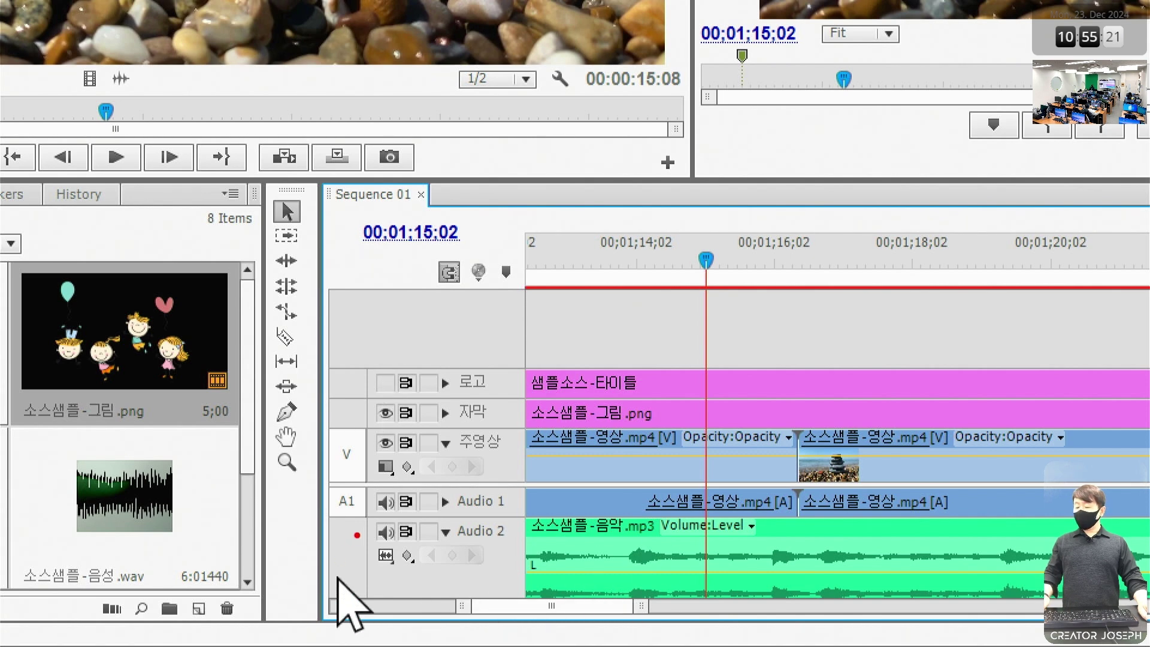
mouse_move(368, 518)
mouse_down()
mouse_move(406, 548)
mouse_move(387, 536)
mouse_up()
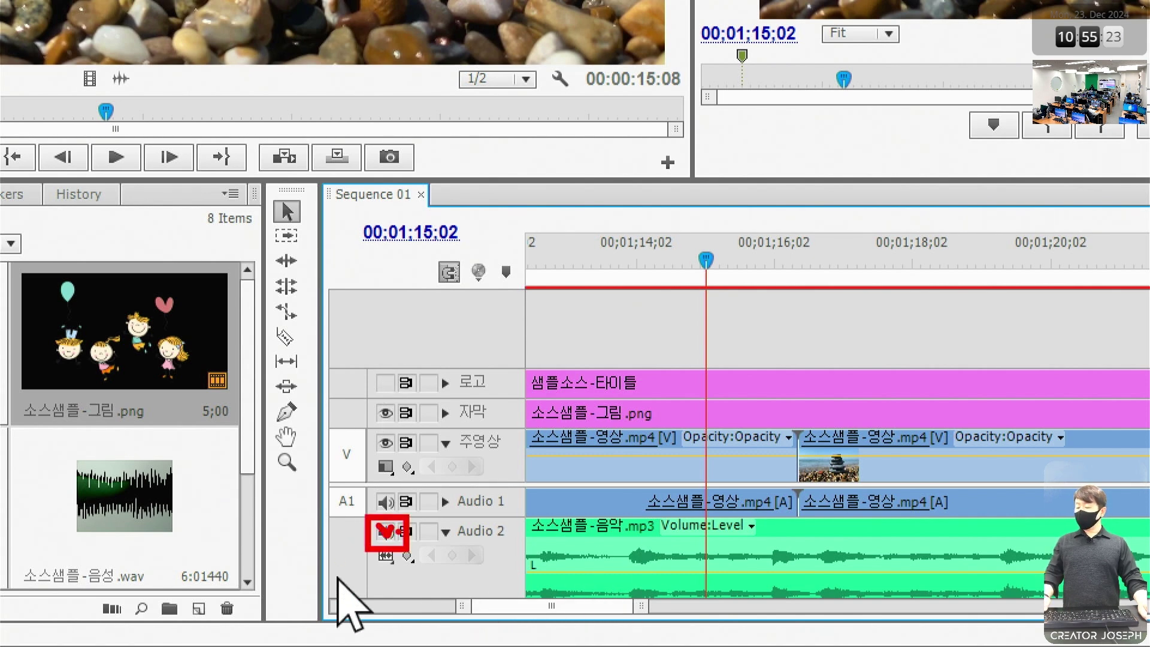
key(Escape)
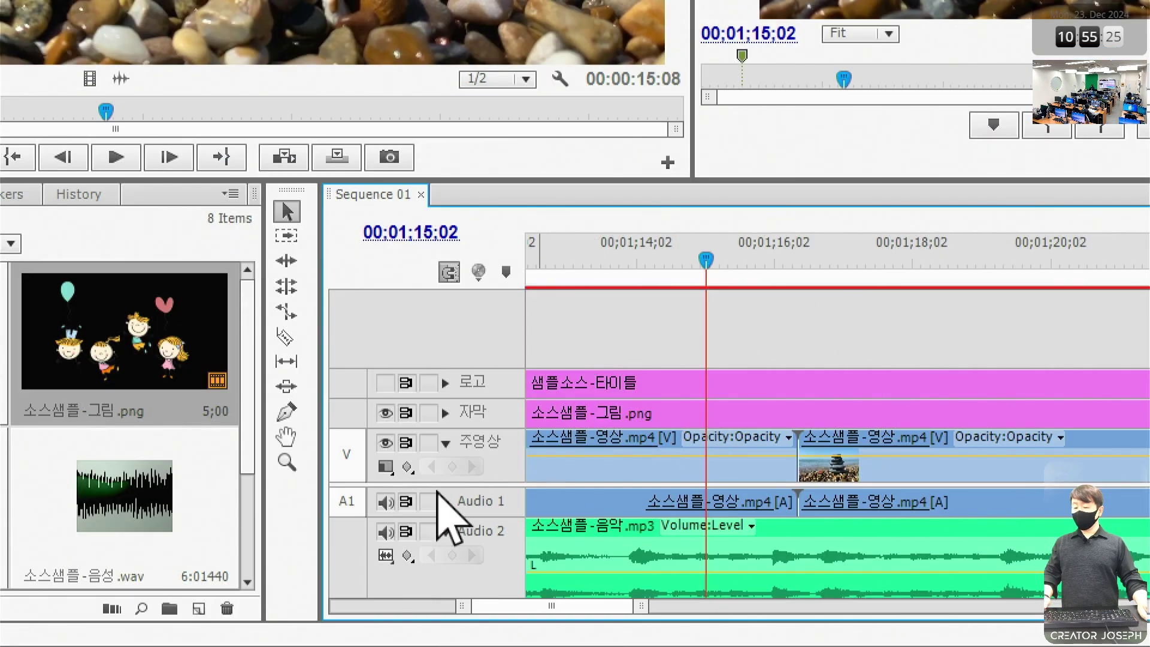
Toggle the track output of Audio 1 and 로고 off and on, leaving both tracks switched on
click(385, 502)
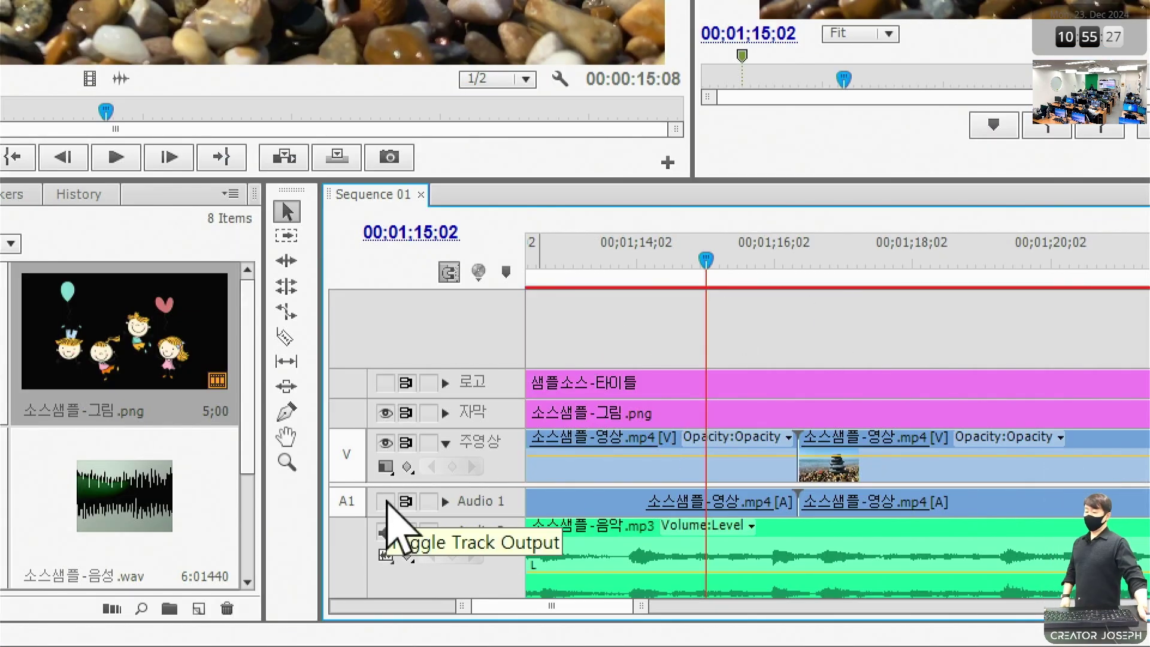
click(385, 502)
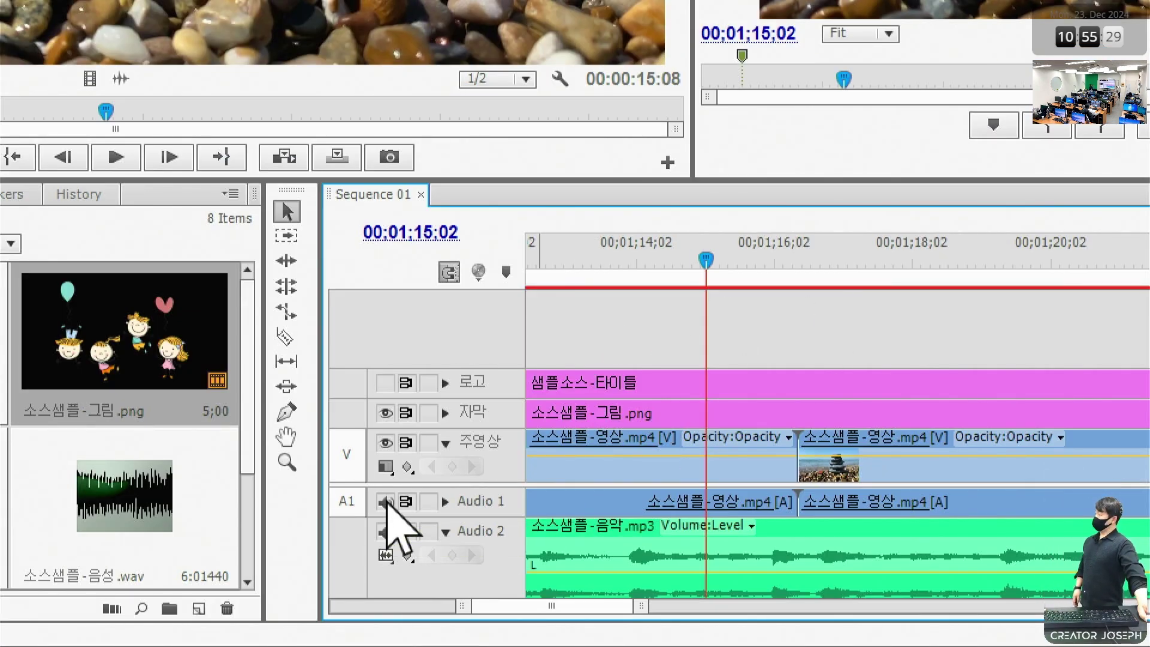
click(385, 501)
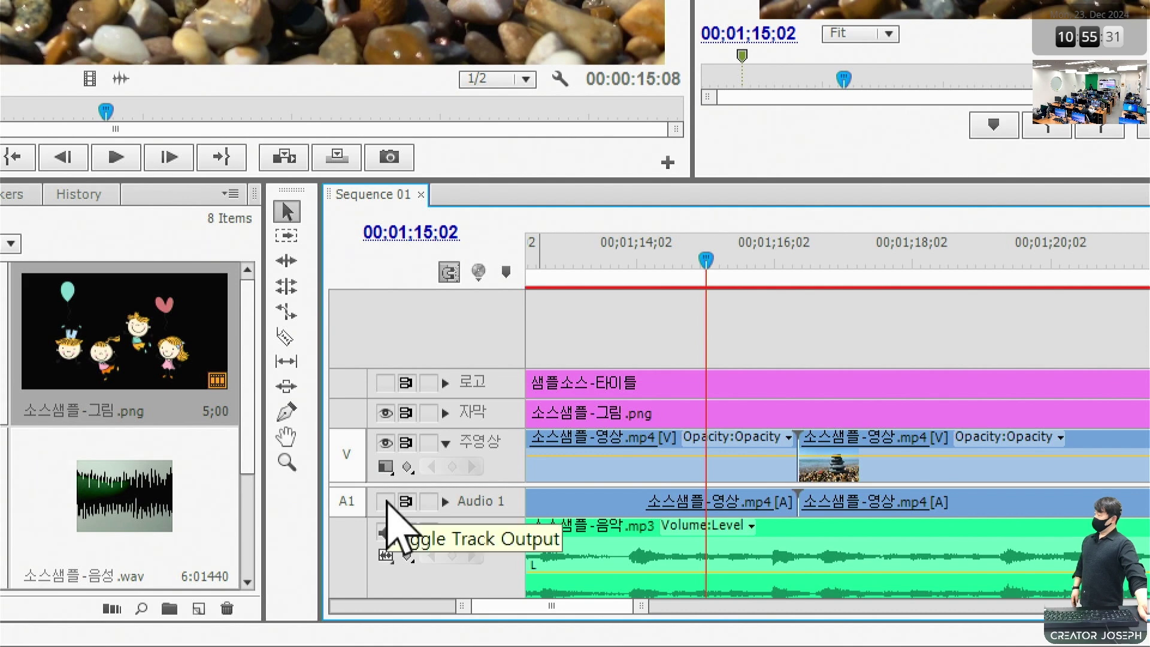
click(385, 383)
click(386, 501)
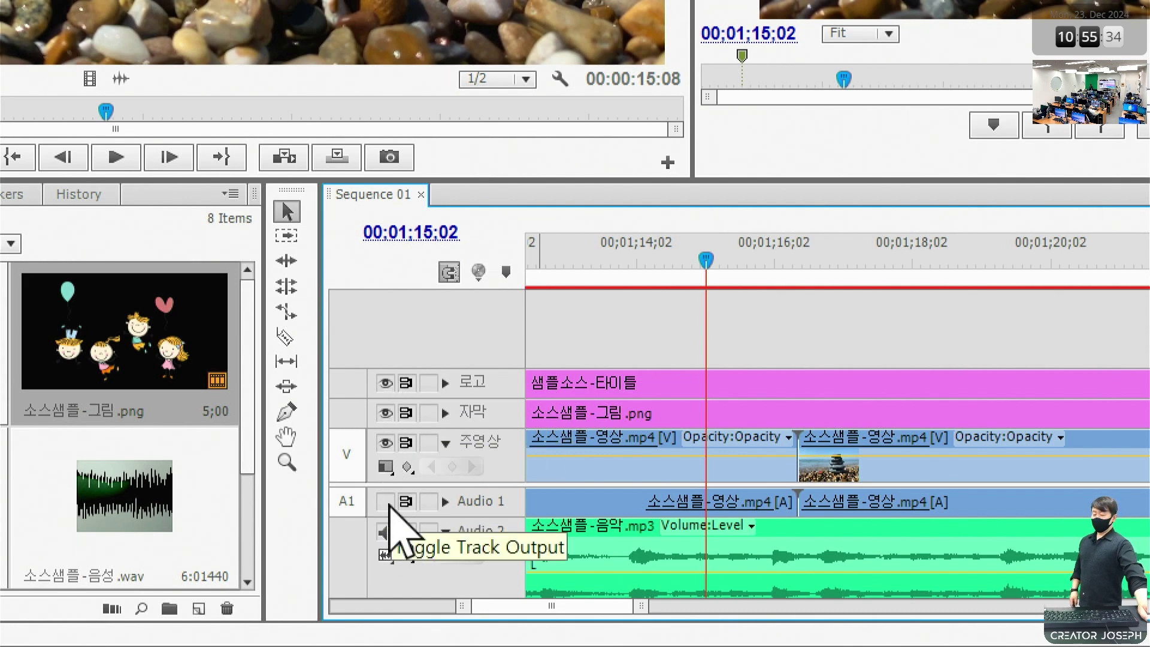
click(386, 382)
click(386, 383)
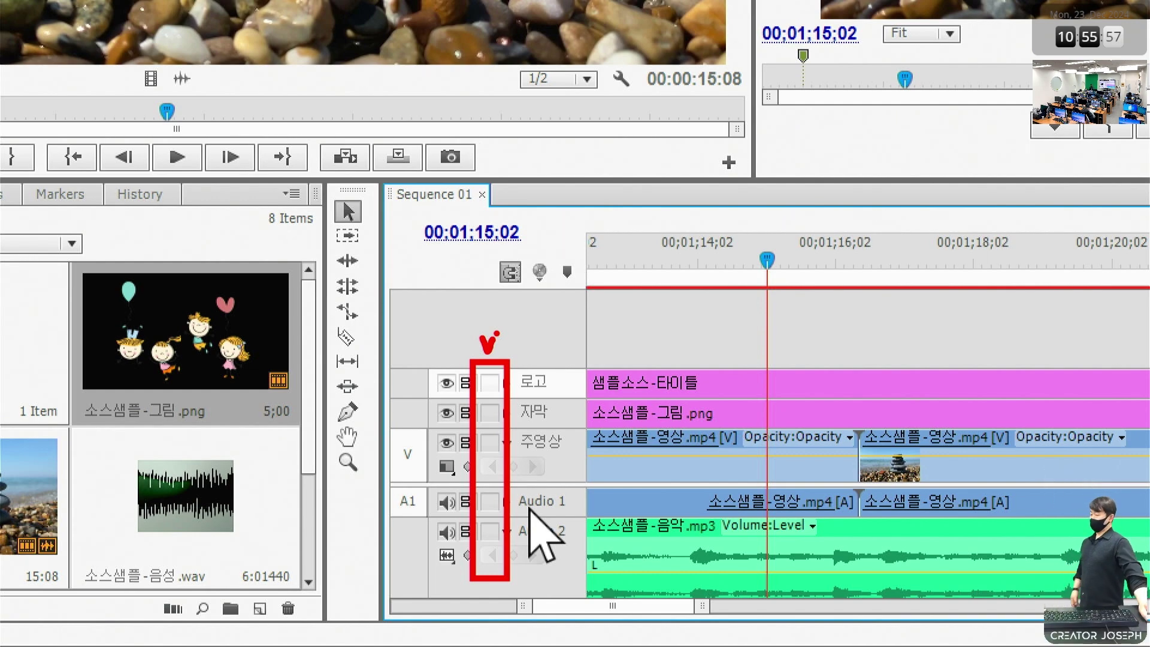
Lock the 주영상, Audio 1 and Audio 2 tracks against editing
click(489, 443)
click(489, 501)
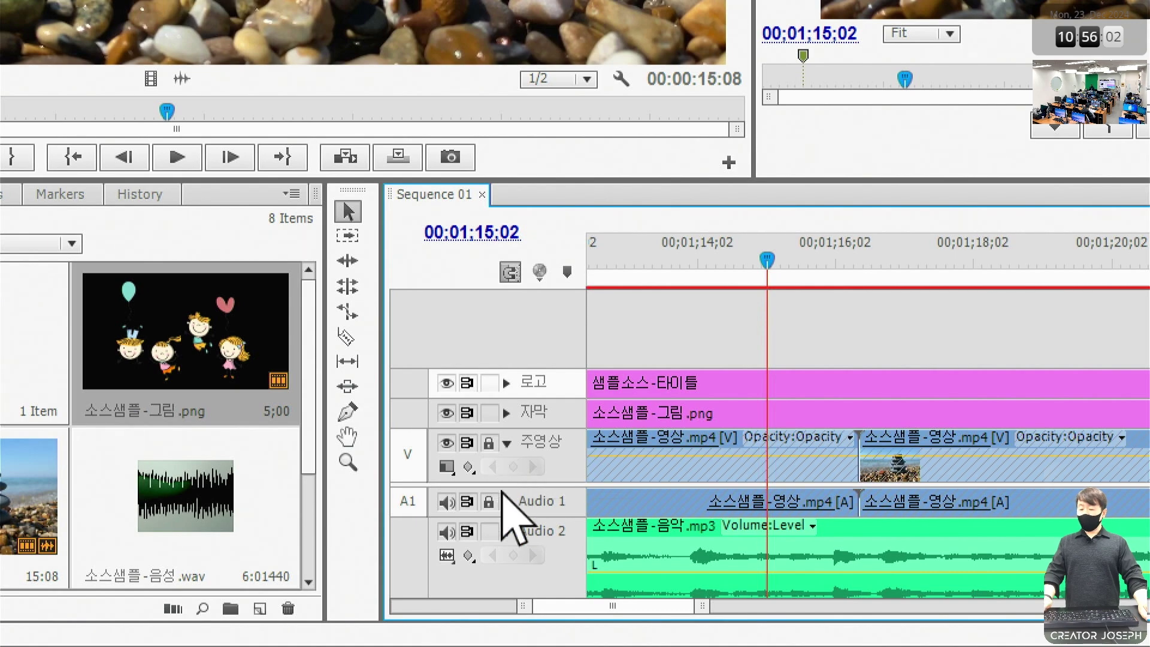
click(488, 532)
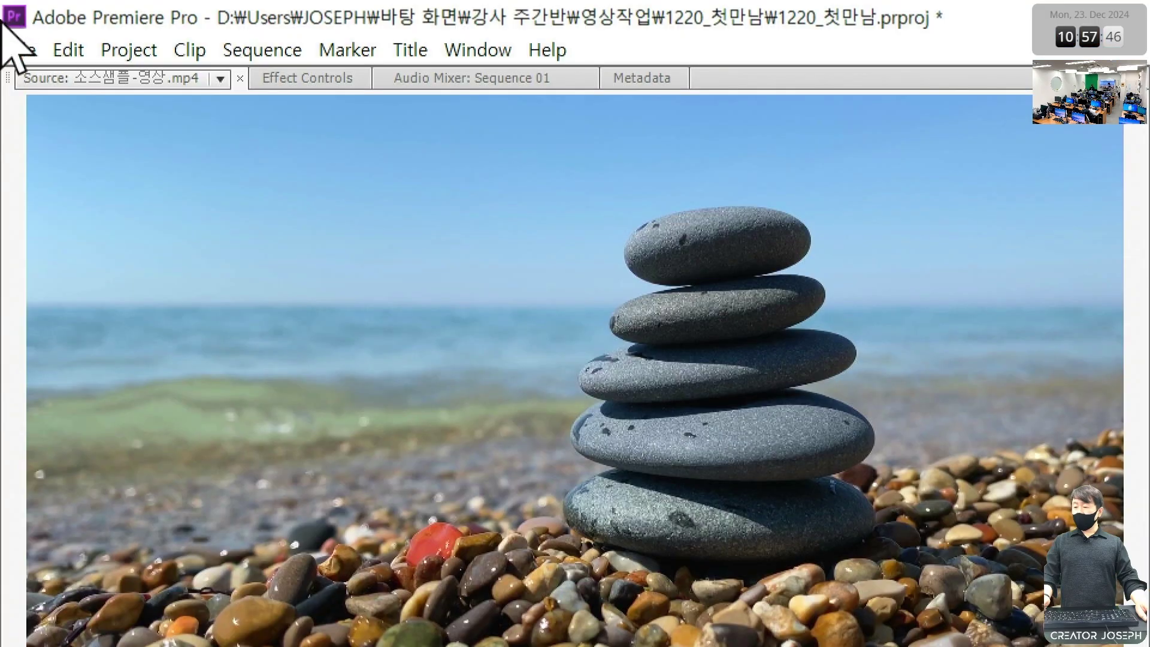
Examine the Undo and Redo commands and the list of recorded operations in the project's History
click(69, 53)
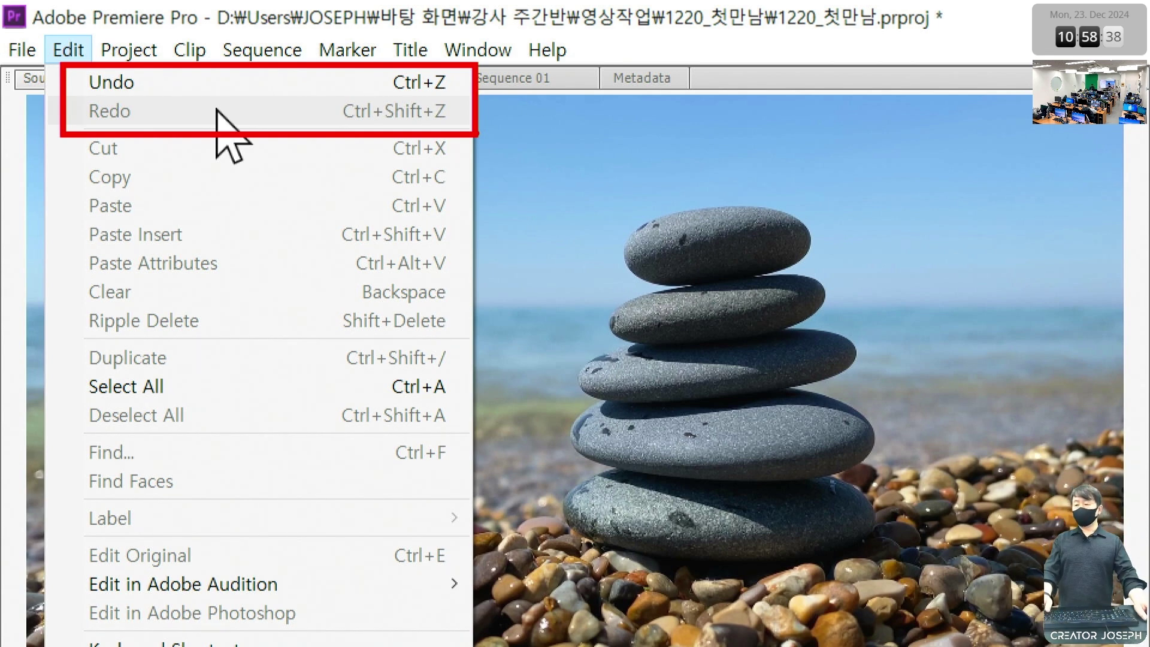
key(Escape)
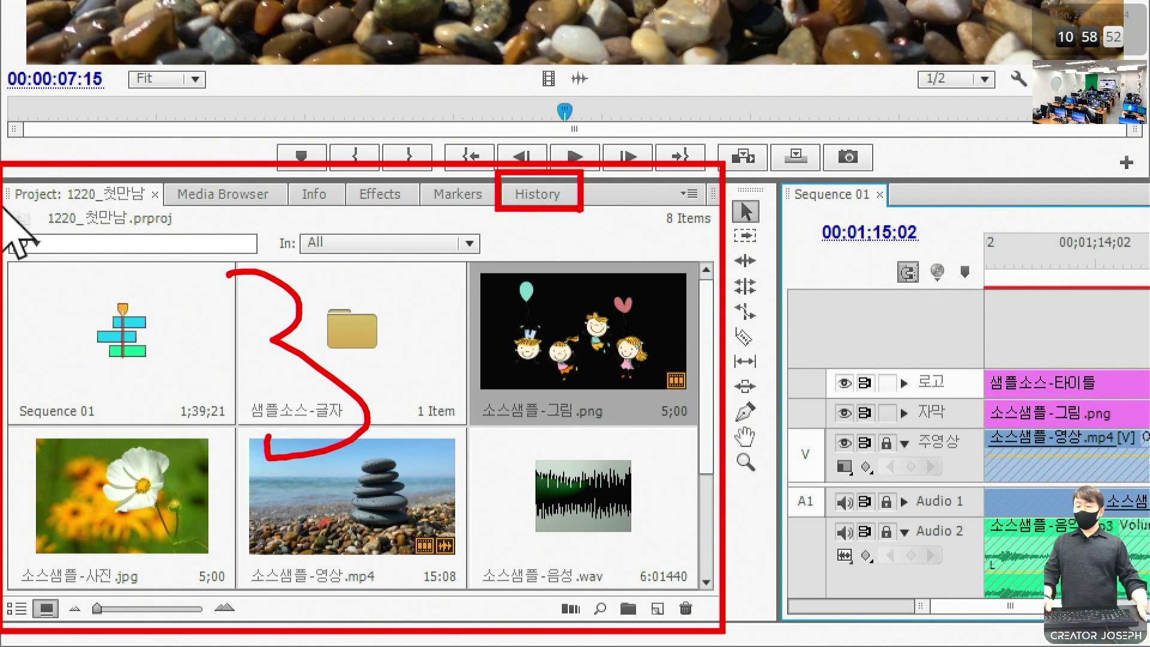
click(563, 198)
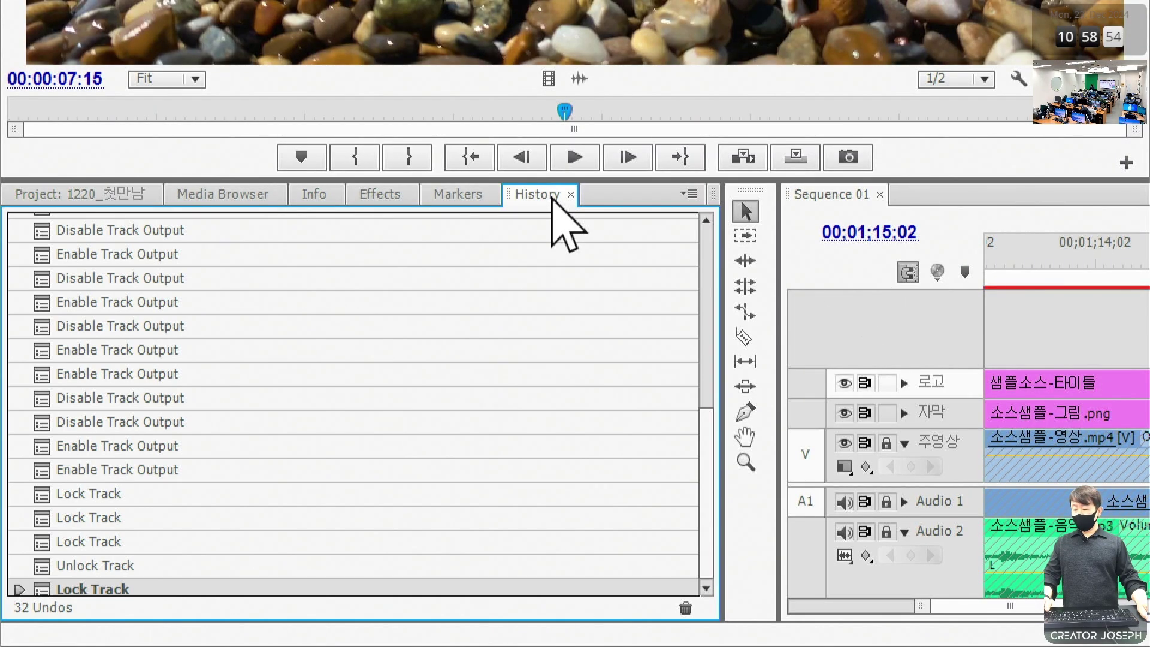
key(ctrl+2)
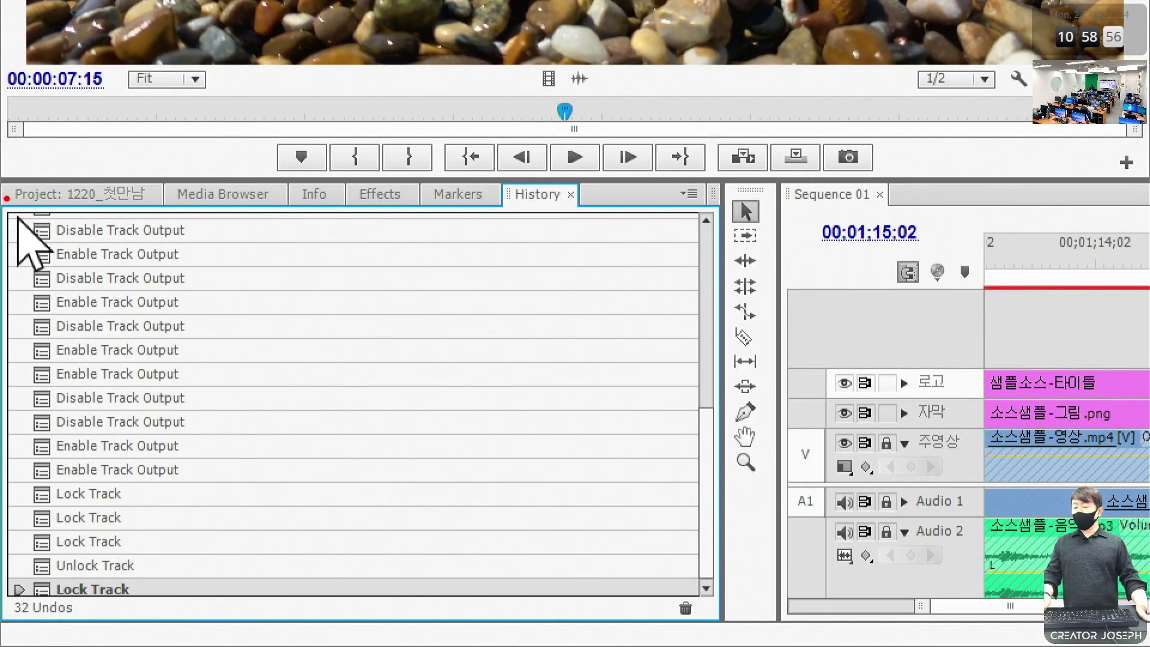
drag(5, 198, 250, 621)
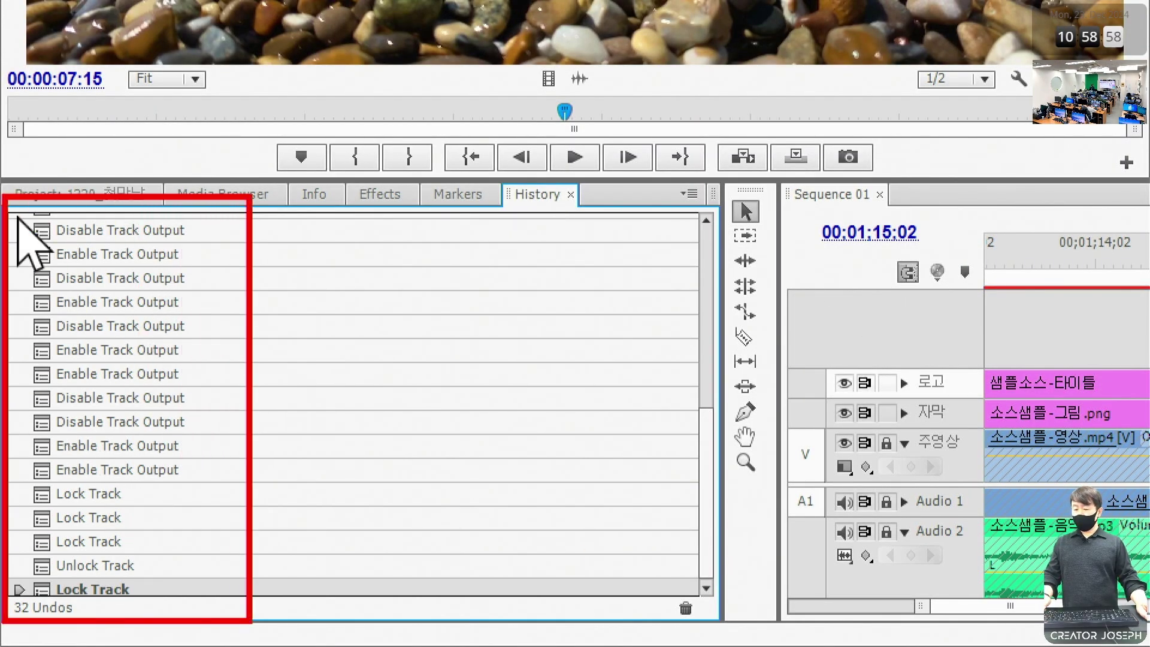
key(Escape)
key(ctrl+2)
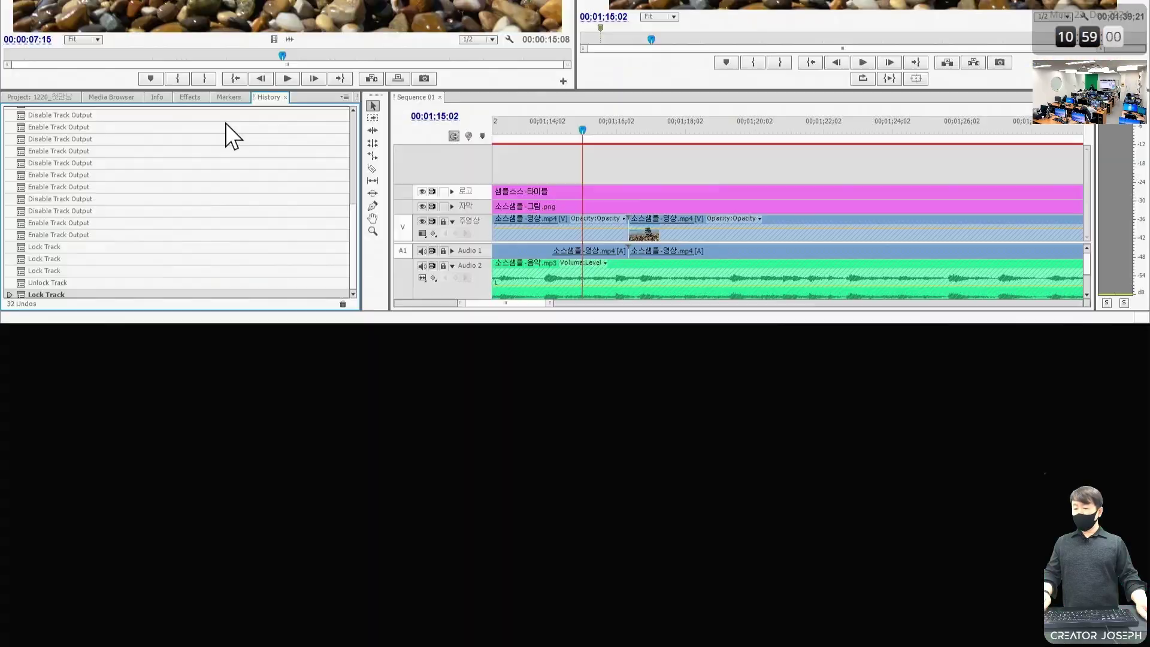
drag(494, 145, 592, 218)
drag(6, 235, 233, 584)
mouse_move(157, 528)
mouse_down()
mouse_move(169, 542)
mouse_move(177, 524)
mouse_up()
drag(171, 503, 183, 496)
drag(186, 473, 199, 448)
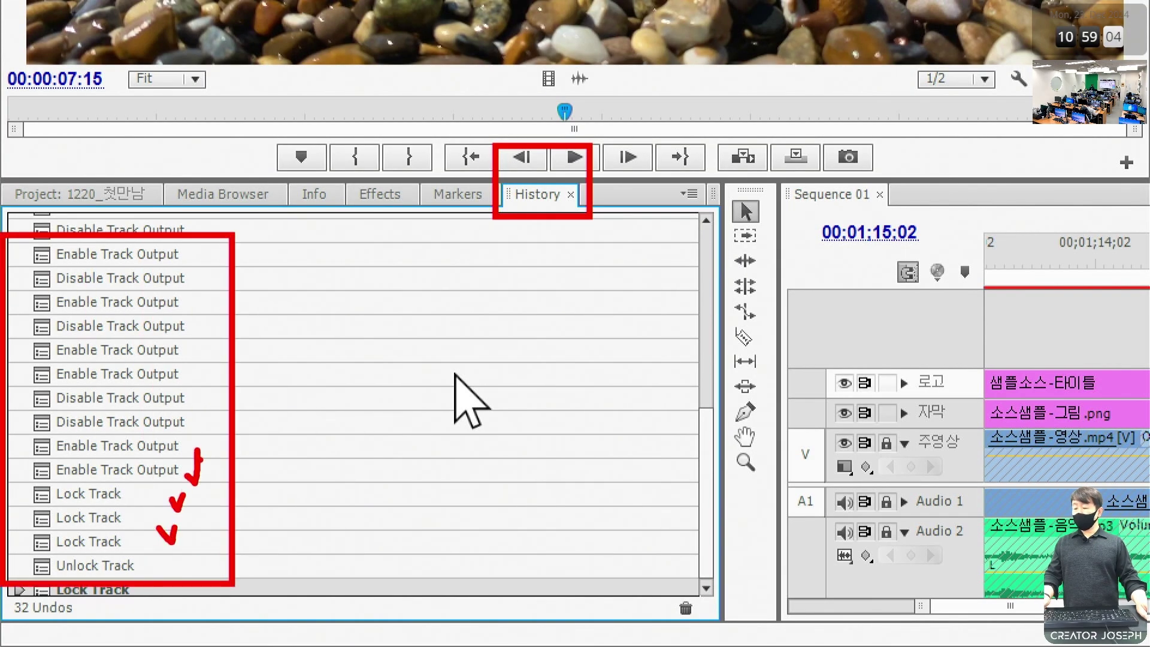
mouse_move(271, 521)
mouse_down()
mouse_move(305, 508)
mouse_move(322, 452)
mouse_move(342, 461)
mouse_up()
mouse_move(385, 433)
mouse_down()
mouse_move(385, 388)
mouse_move(413, 379)
mouse_up()
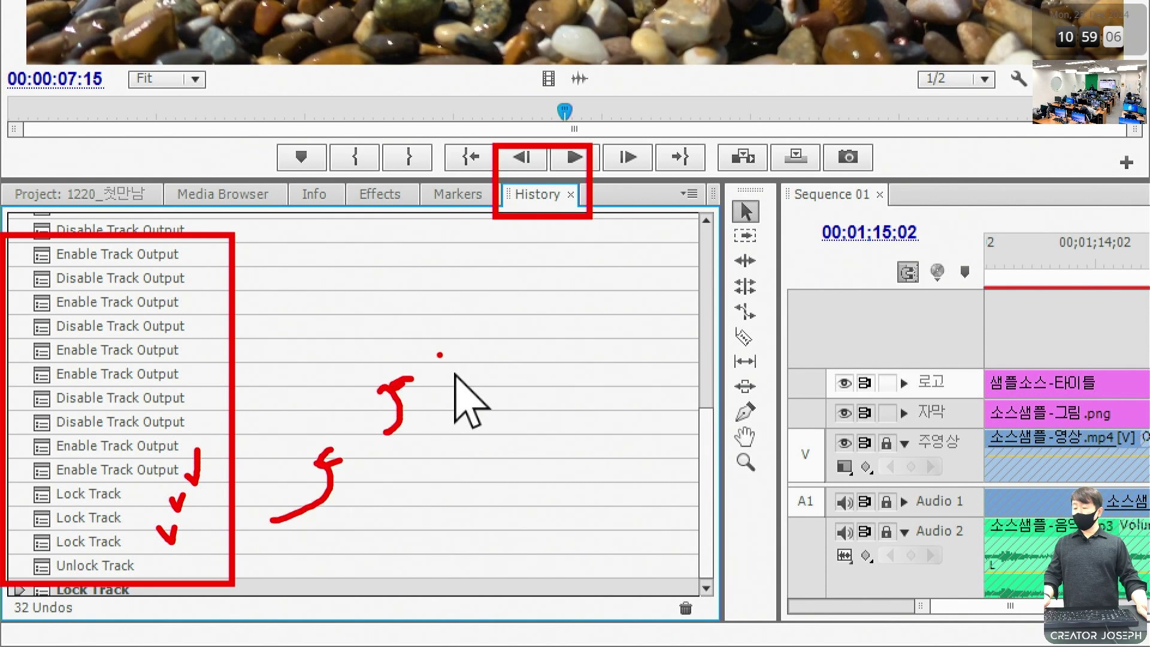
drag(445, 340, 418, 322)
mouse_move(514, 319)
mouse_down()
mouse_move(521, 387)
mouse_move(552, 410)
mouse_up()
mouse_move(557, 442)
mouse_down()
mouse_move(563, 479)
mouse_move(523, 529)
mouse_up()
click(508, 522)
key(Escape)
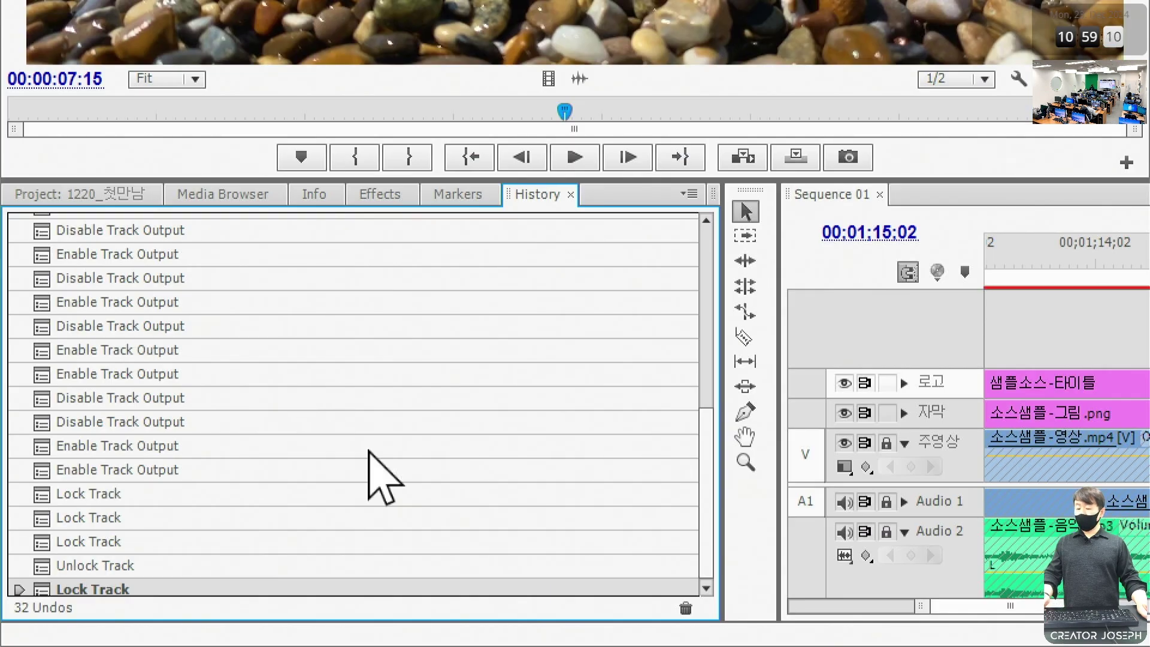
key(Escape)
Step back in the History through the earlier Enable Track Output and Disable Track Output states
click(61, 545)
click(64, 522)
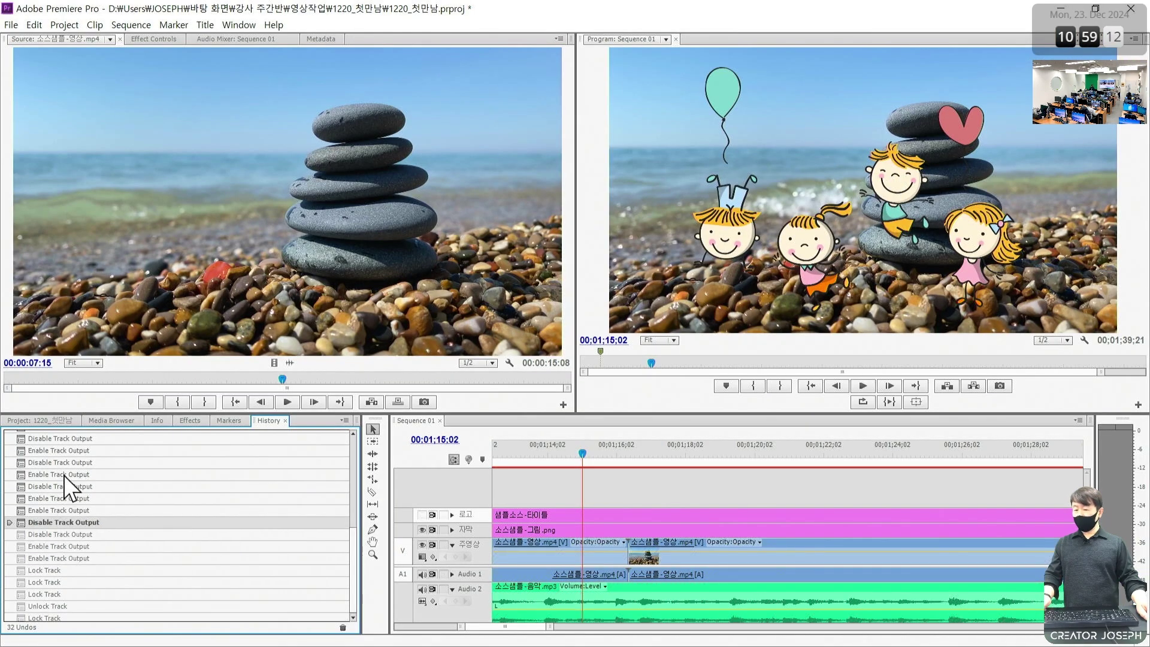
click(65, 475)
click(84, 451)
Return to the early Add Tracks and Delete Tracks states in the History and restore the last Set Track Name state
drag(352, 552, 362, 436)
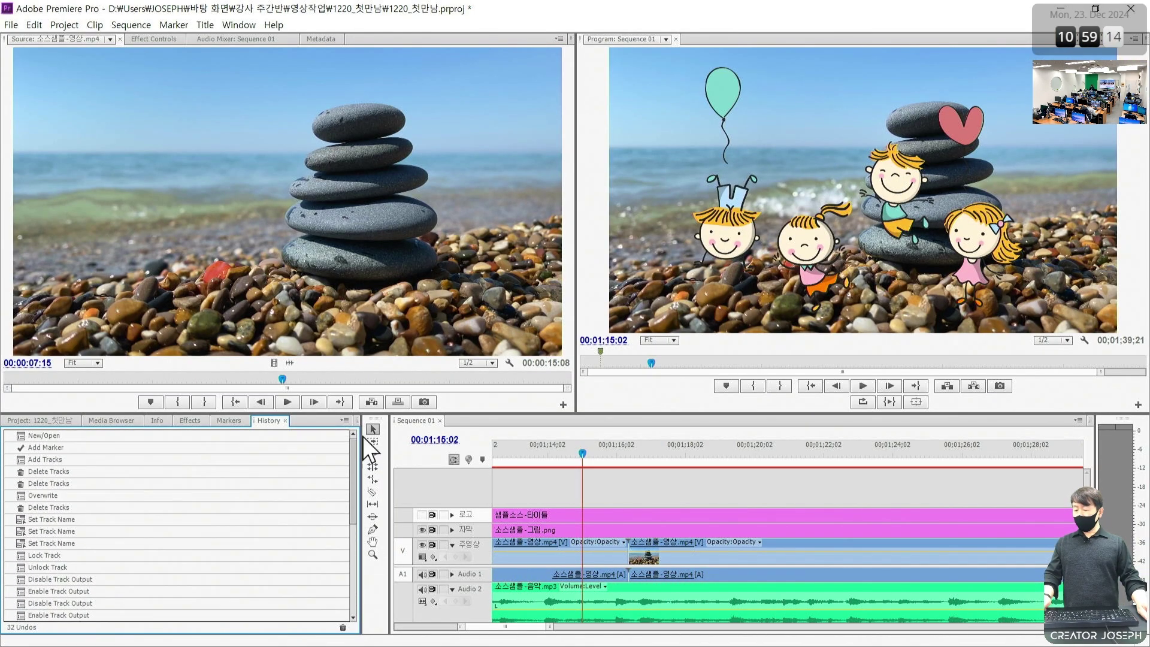
click(94, 459)
click(66, 483)
click(70, 544)
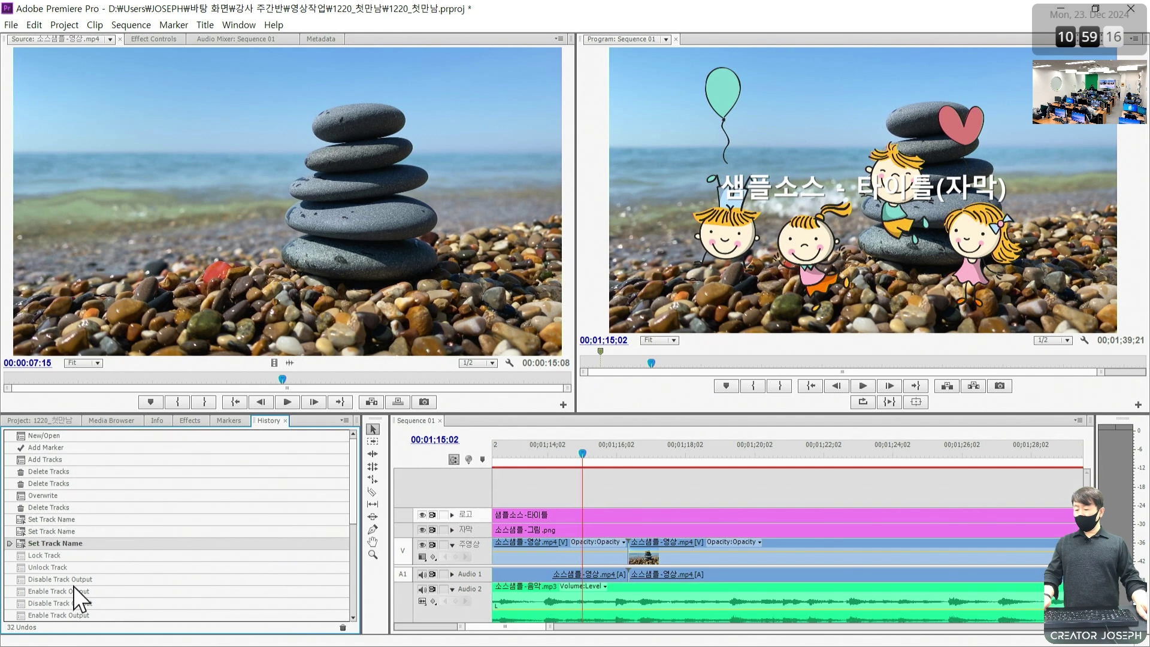
Move forward in the History from the first Disable Track Output state through Lock Track to Unlock Track
click(82, 579)
scroll(91, 578, down, 5)
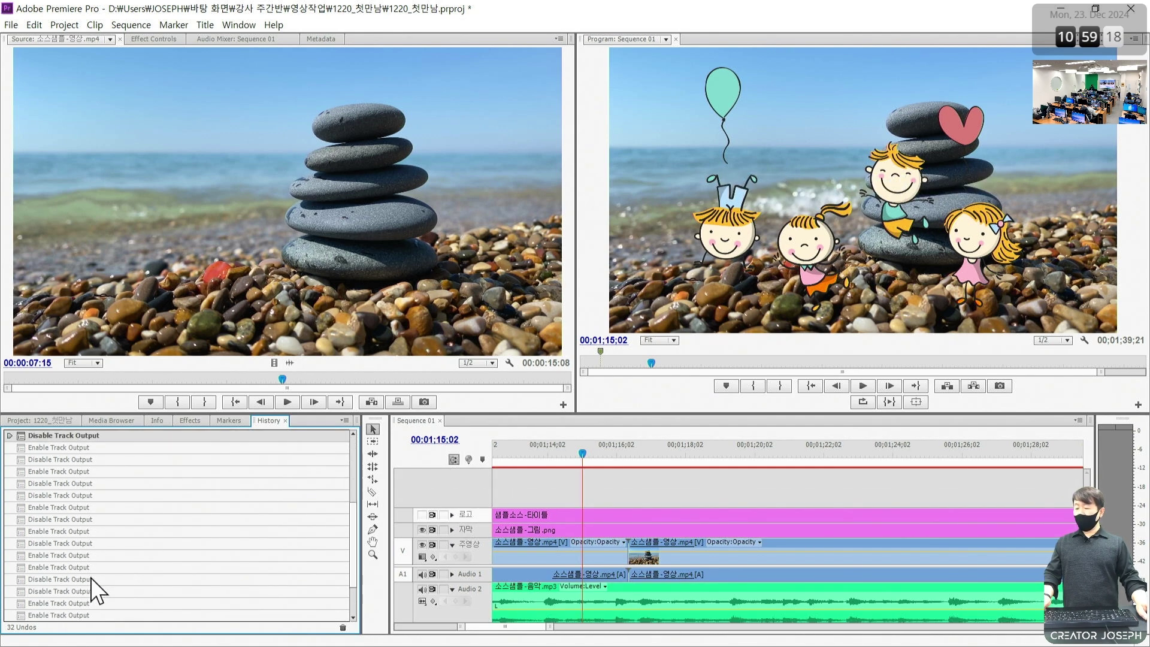
click(77, 558)
scroll(78, 558, down, 2)
click(76, 566)
click(64, 579)
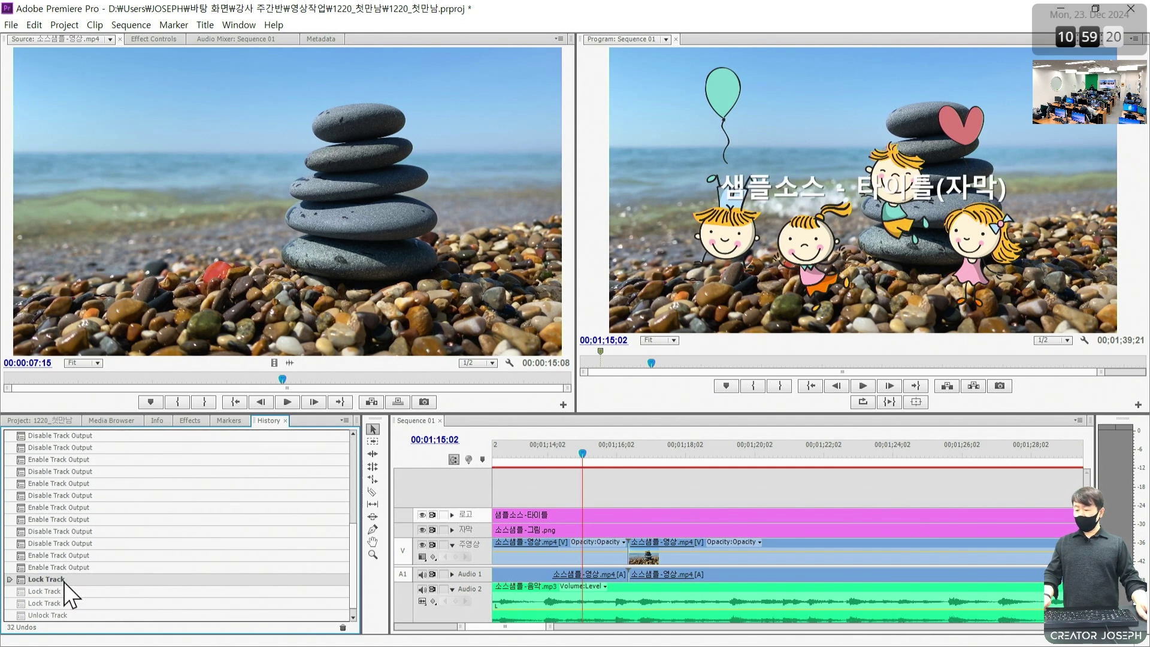
click(62, 603)
click(66, 613)
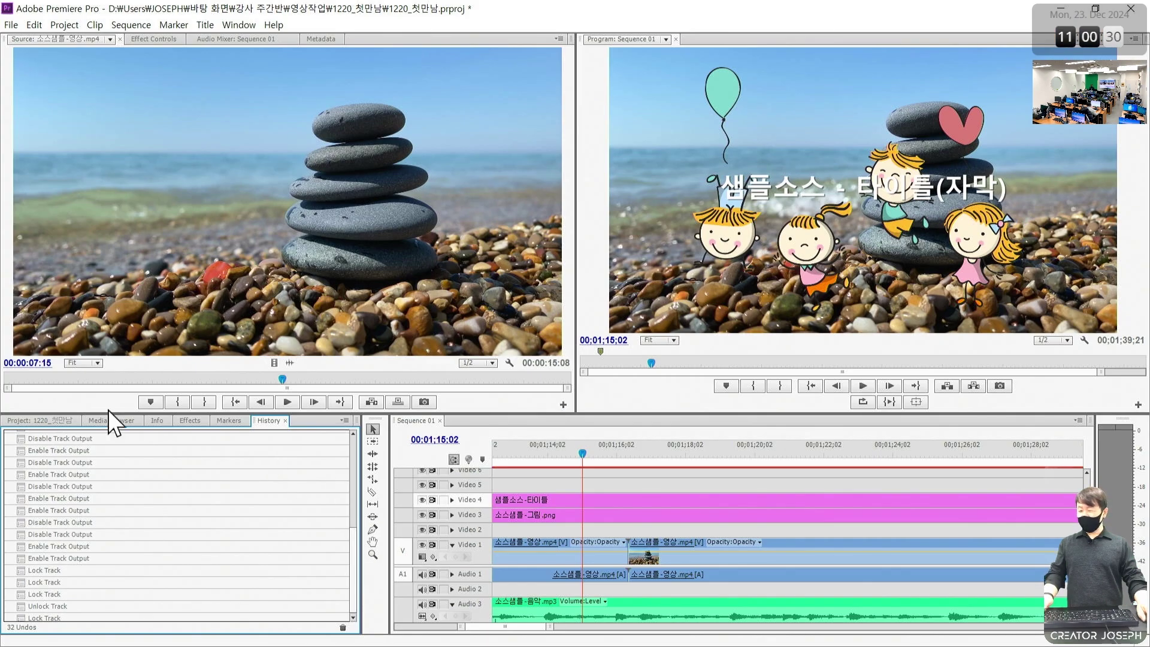
Show the project's media items again and move the playhead to 00;01;15;21
click(48, 193)
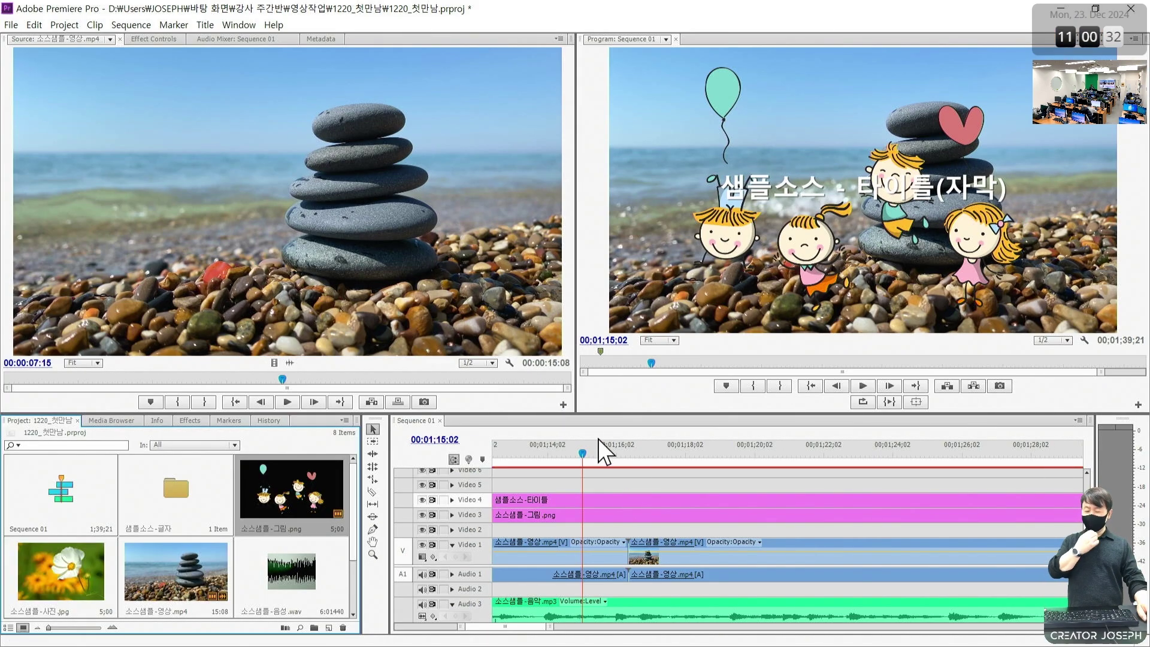
click(604, 455)
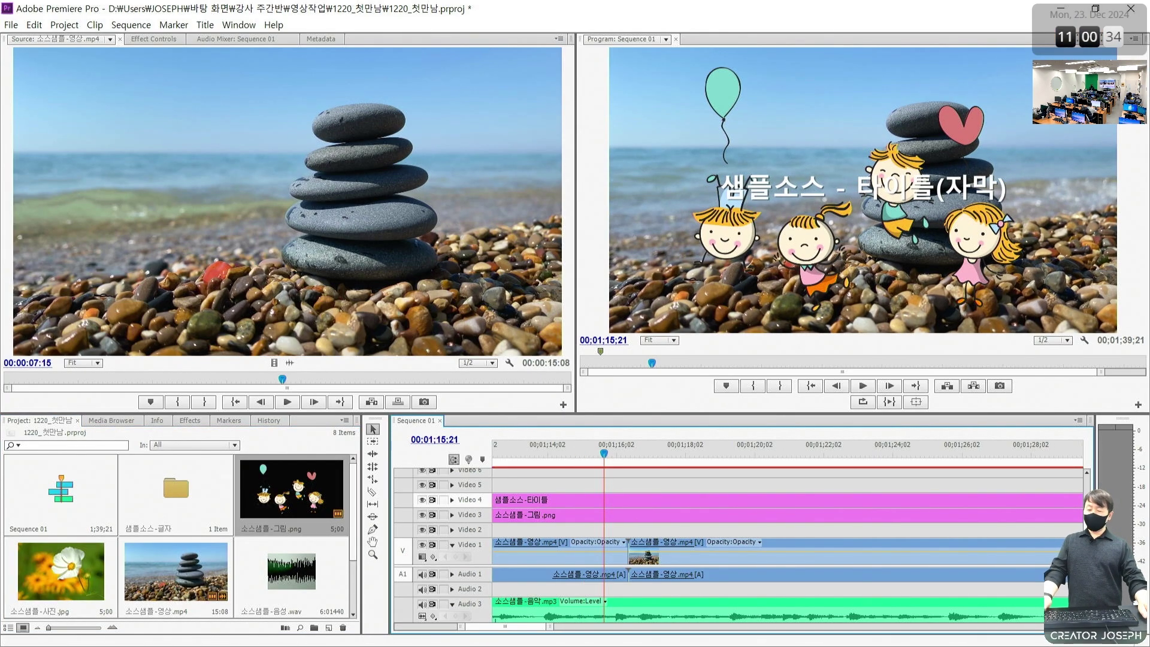
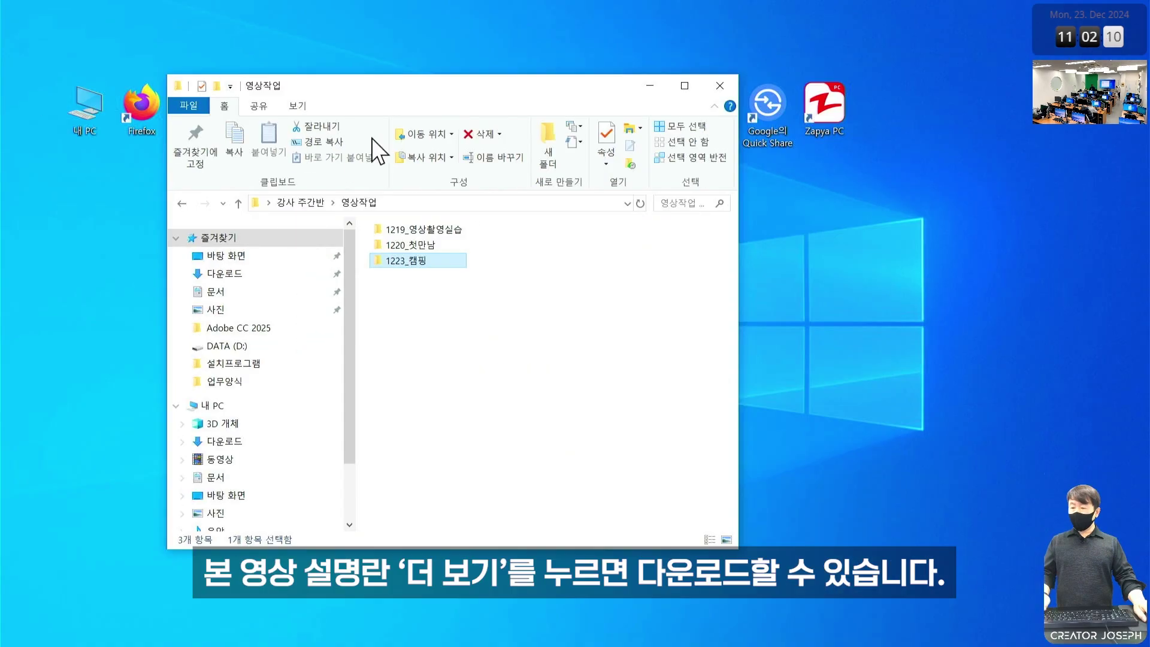
In File Explorer, open 공유폴더 alongside the 영상작업 window and go into 공통 and its 영상_캠핑 folder
drag(369, 88, 228, 43)
click(653, 179)
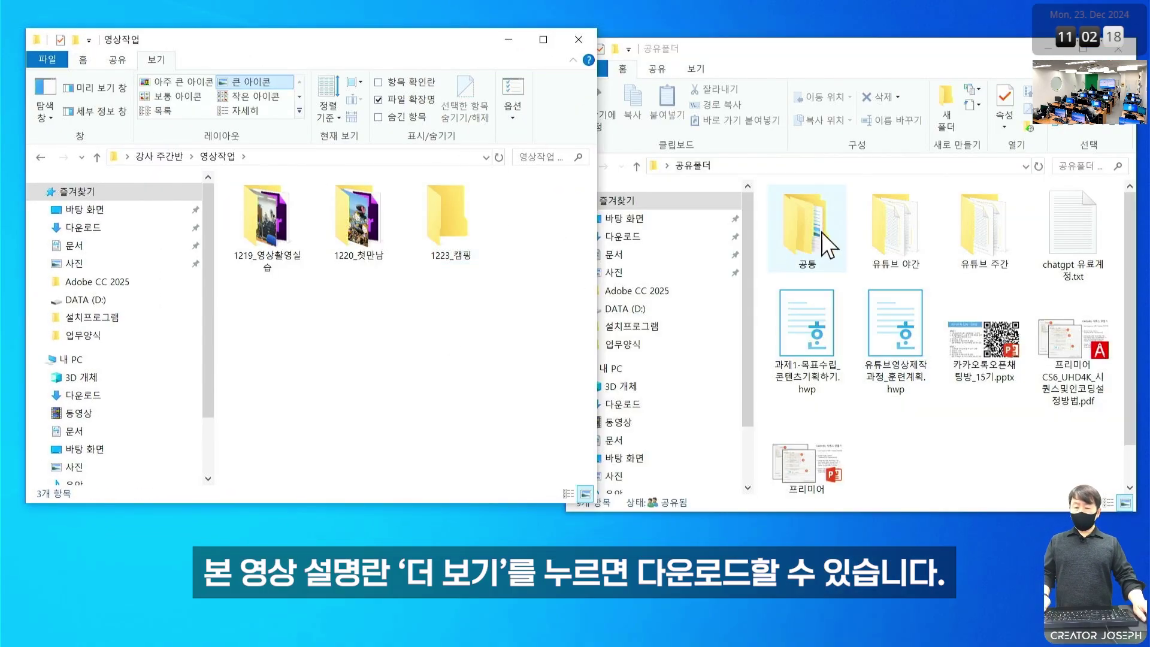
click(795, 226)
double_click(795, 227)
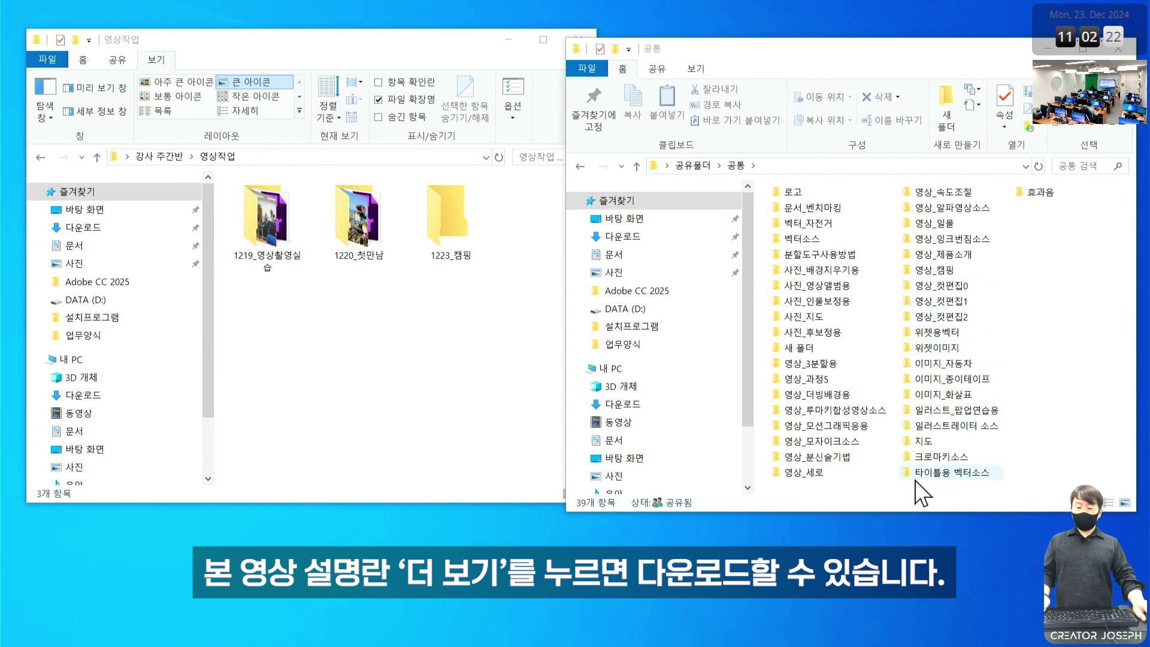
double_click(947, 269)
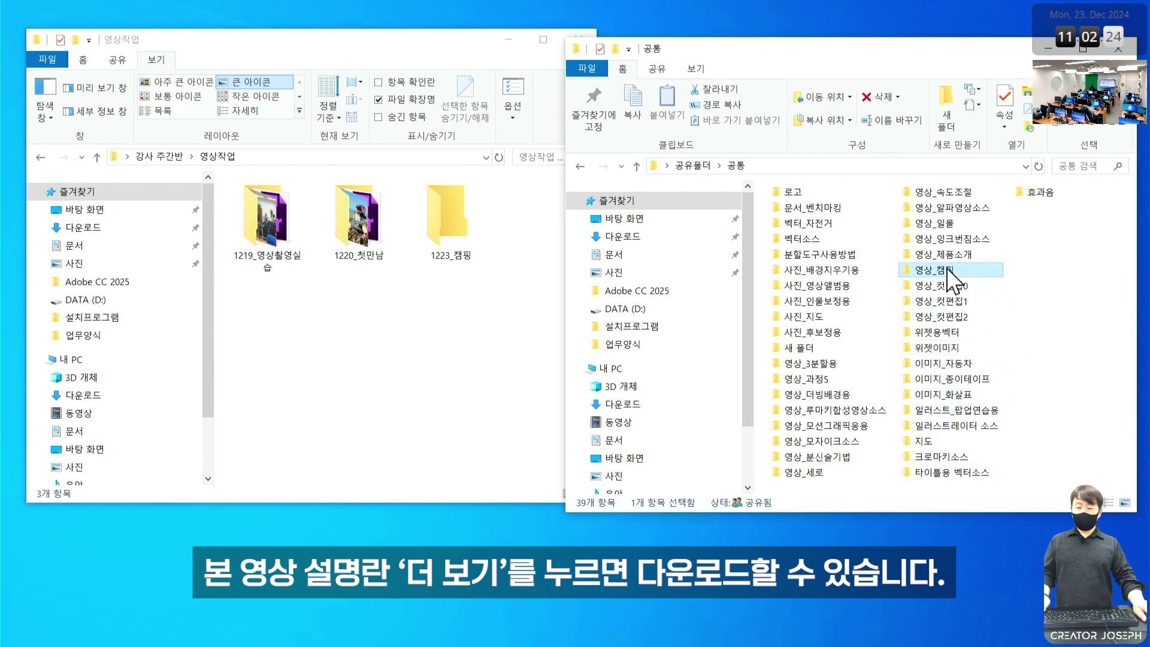
Select all the folders inside 영상_캠핑 and open the 1223_캠핑 folder in the 영상작업 window
drag(869, 57, 814, 54)
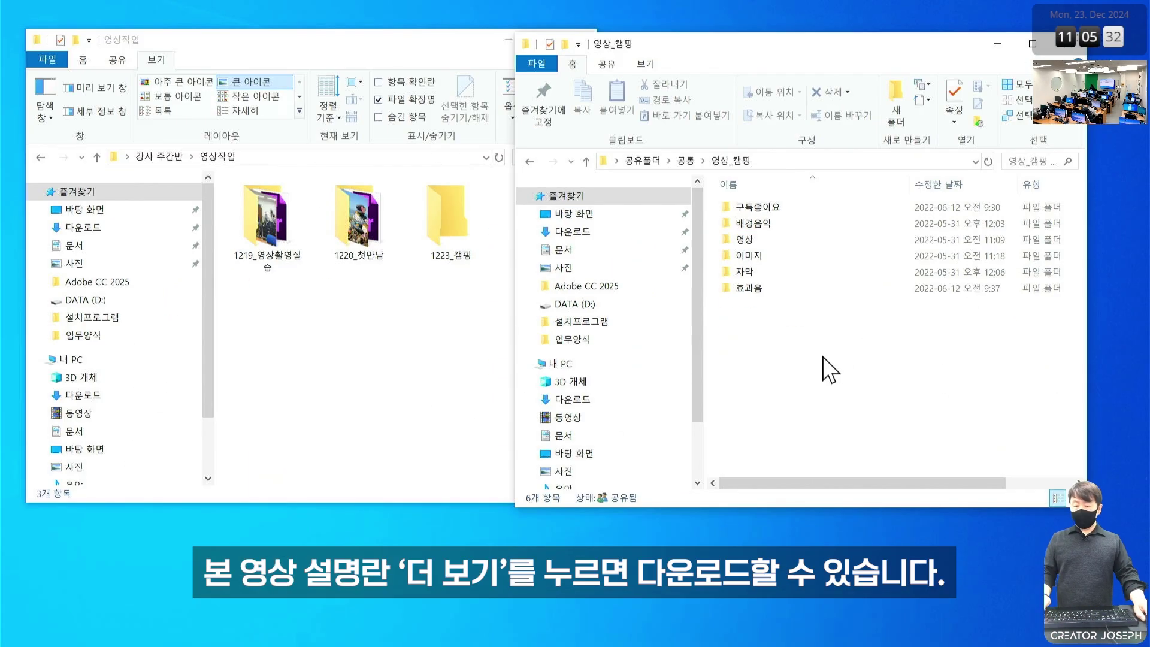
drag(825, 357, 718, 184)
double_click(463, 210)
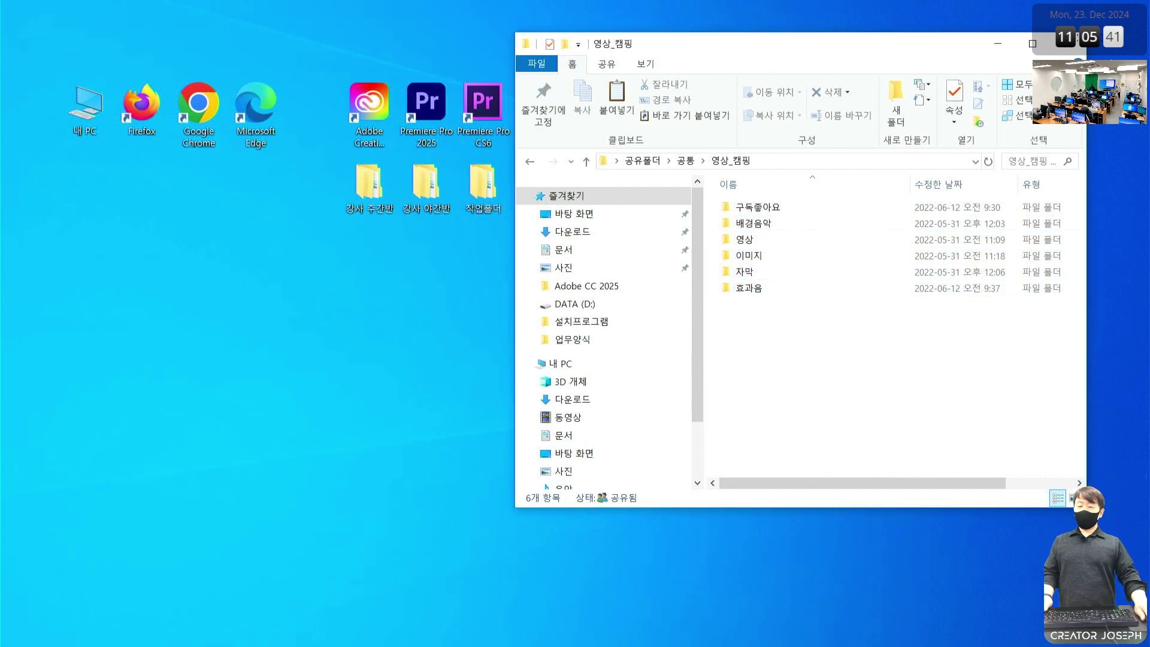
Select all the folders in 영상_캠핑 with a selection frame, clear the selection, and select them all again
drag(883, 52, 713, 49)
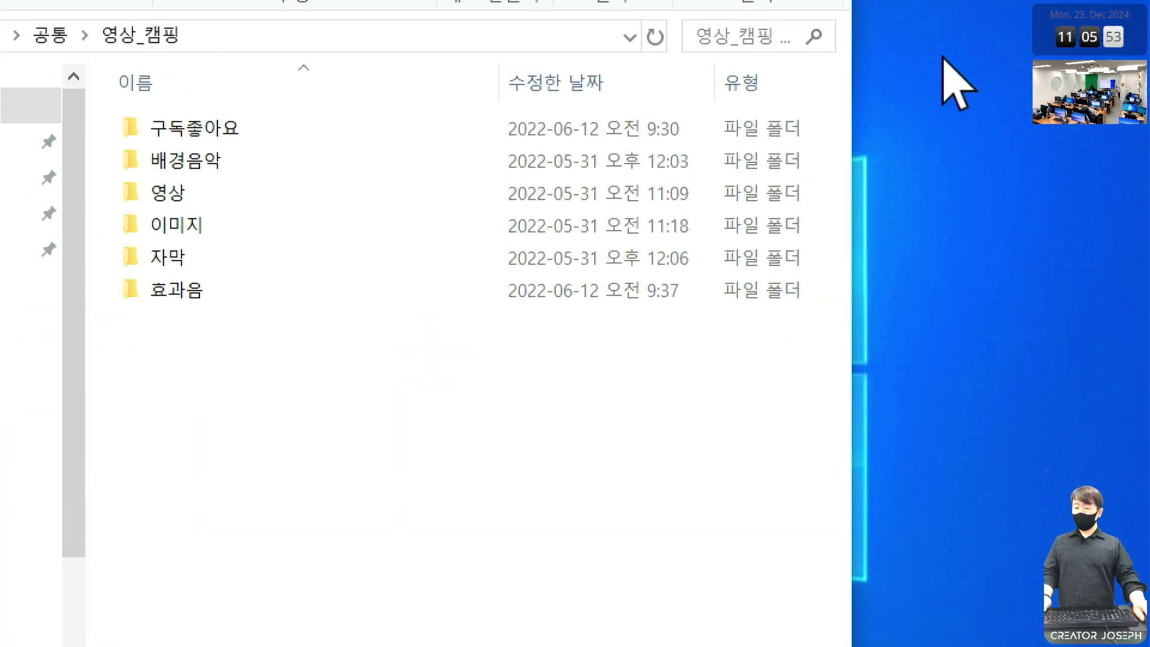
drag(634, 543, 441, 250)
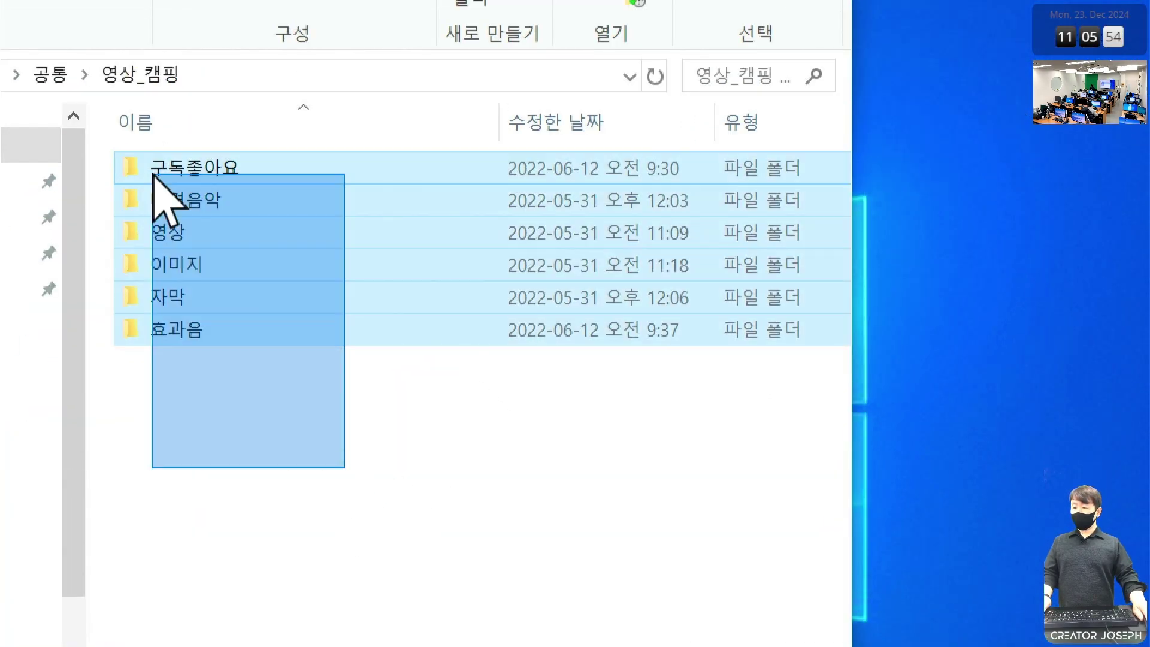
drag(154, 175, 157, 179)
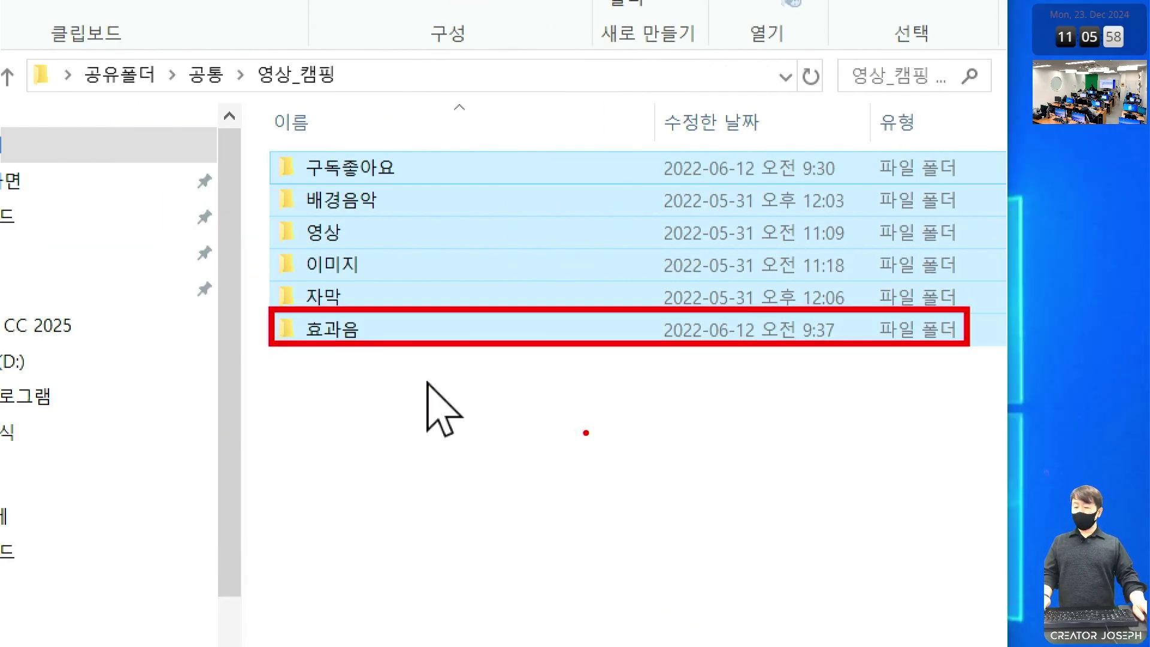
drag(292, 444, 981, 163)
click(551, 473)
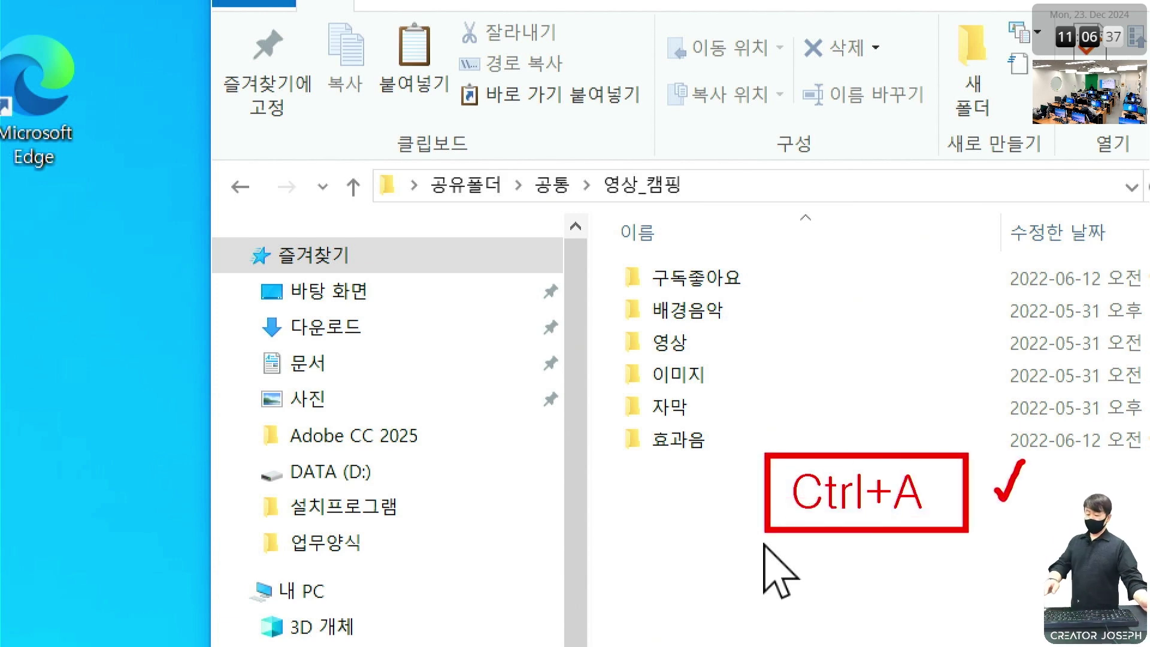
key(ctrl+a)
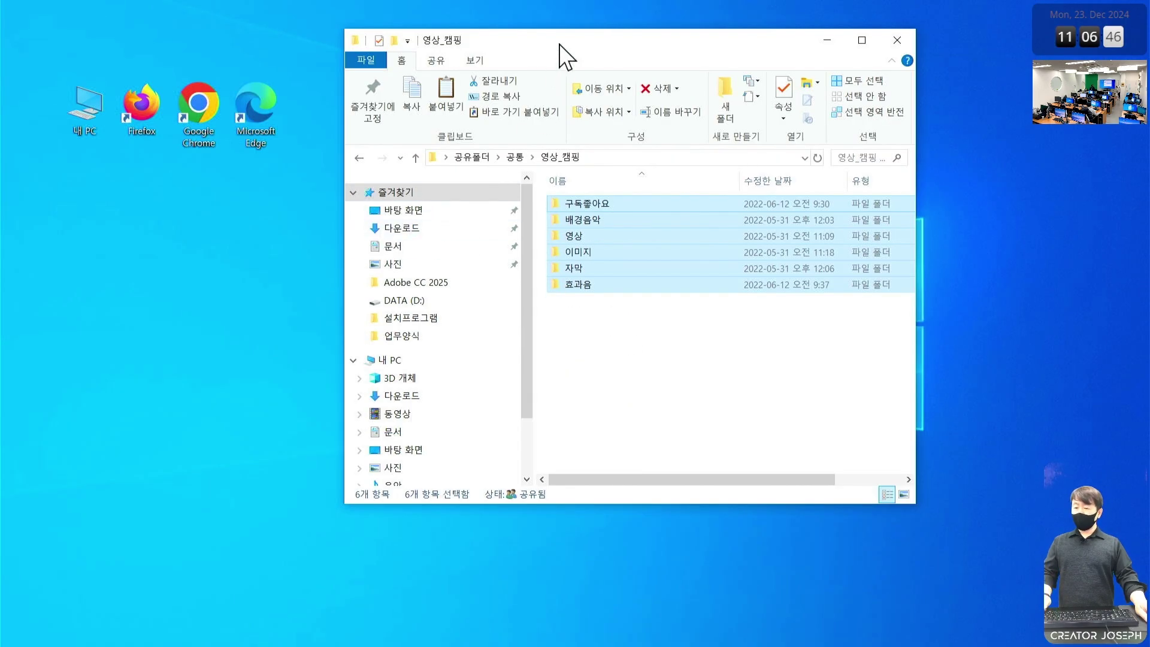
Paste the six copied camping source folders into the 1223_캠핑 folder under 강사 주간반 > 영상작업
drag(560, 39, 834, 227)
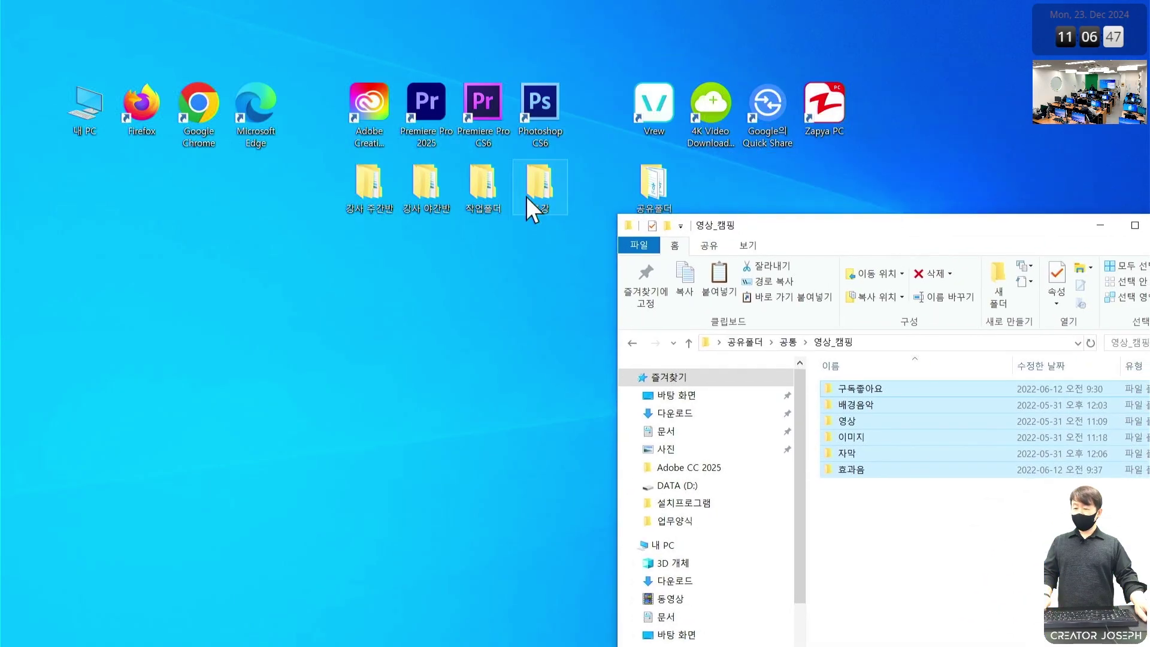
double_click(377, 186)
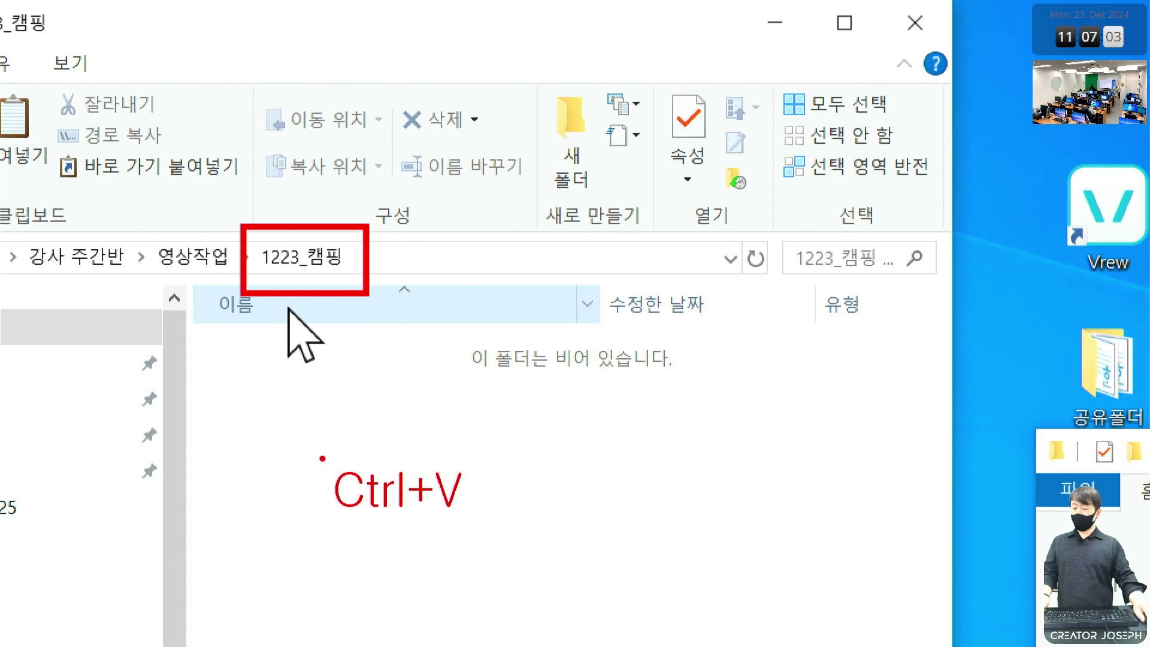
key(ctrl+v)
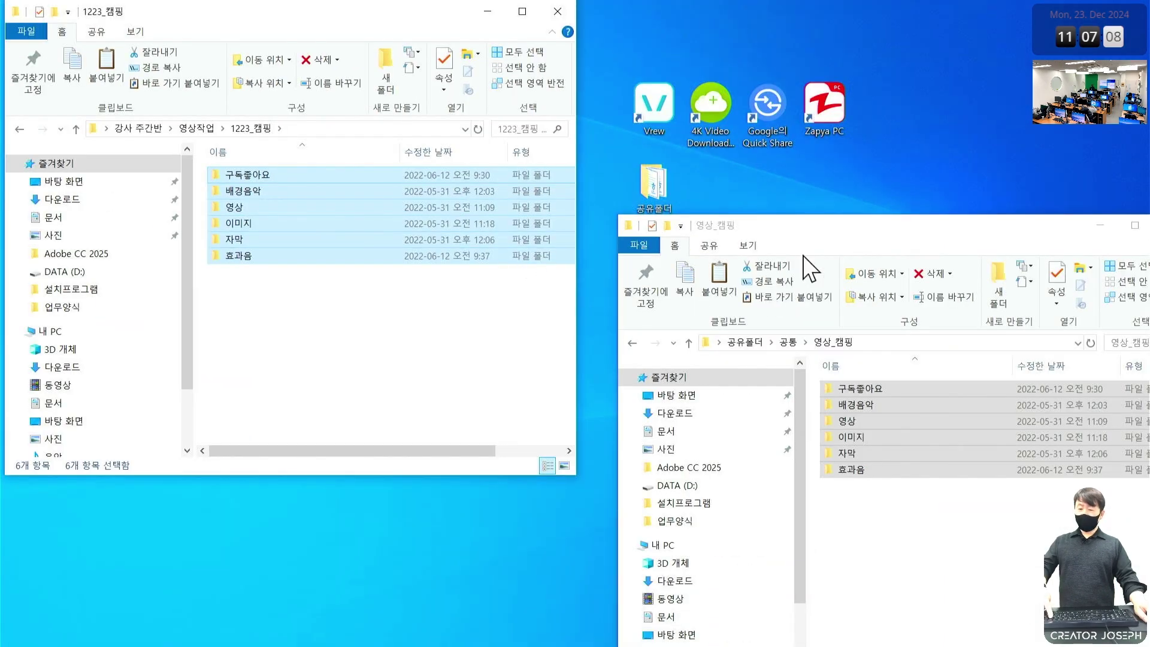
drag(823, 228, 671, 42)
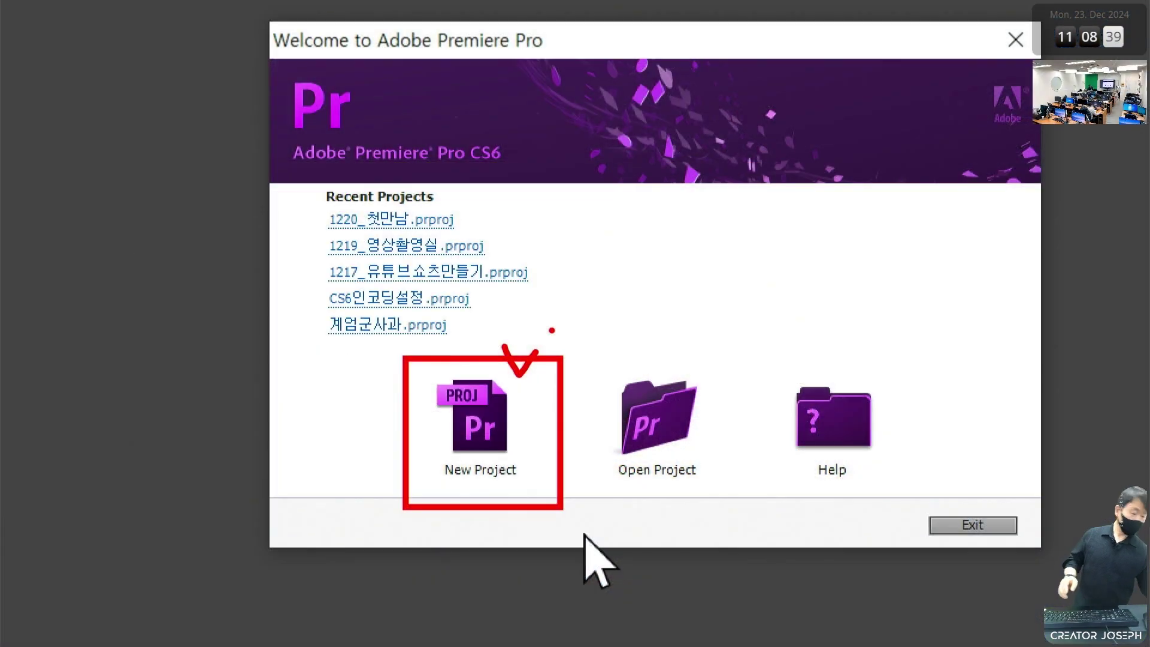
Start a new Premiere Pro CS6 project and set its location to 바탕 화면 > 강사 주간반 > 영상작업 > 1223_캠핑
click(497, 427)
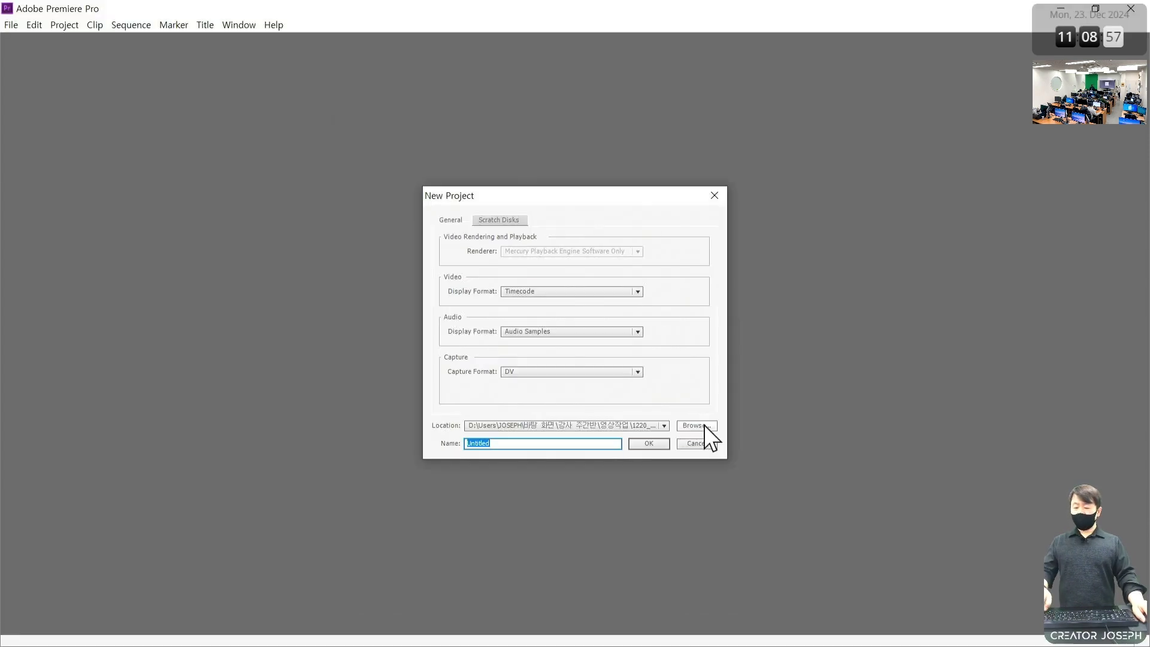
click(775, 517)
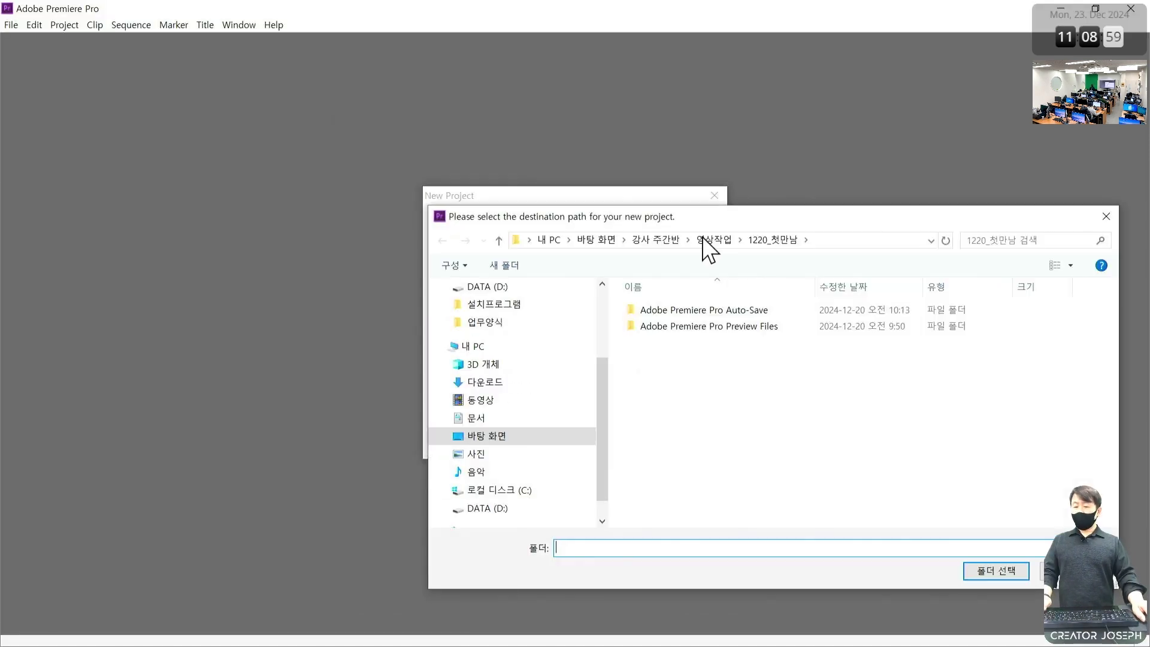
drag(702, 236, 501, 98)
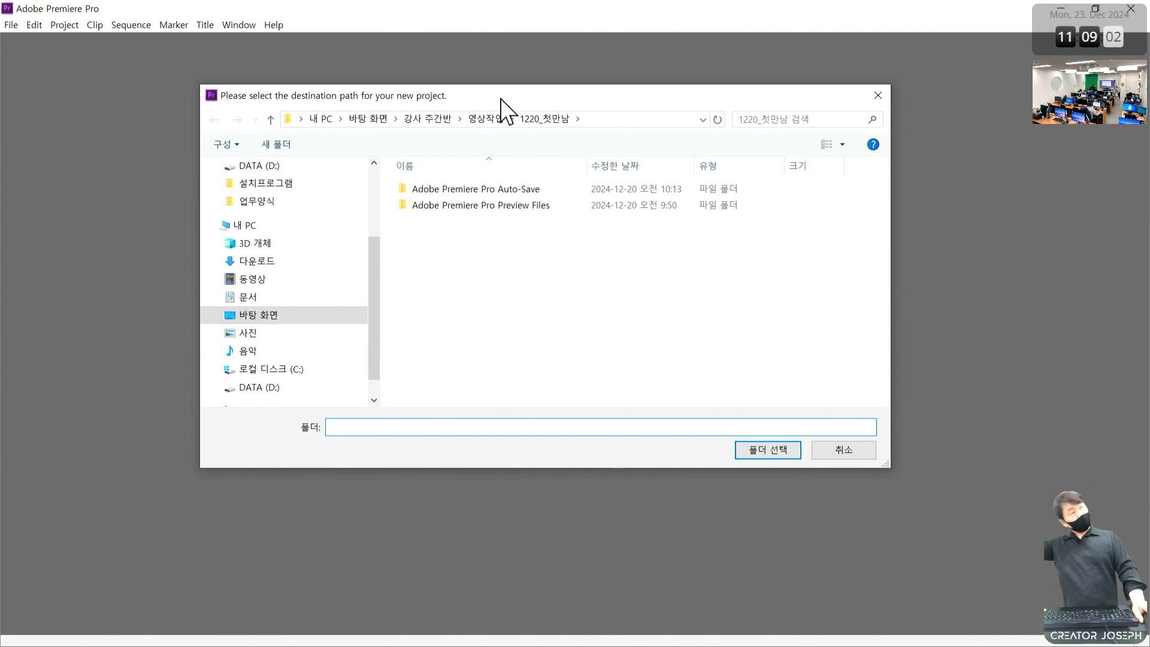
click(267, 316)
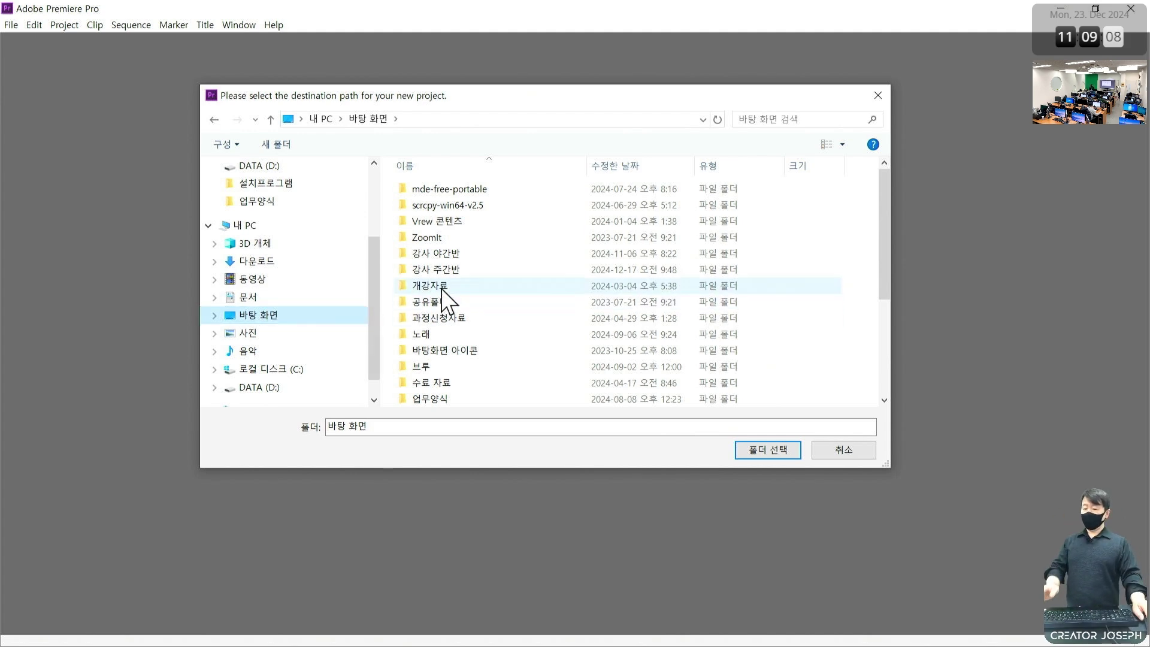
double_click(452, 269)
double_click(435, 204)
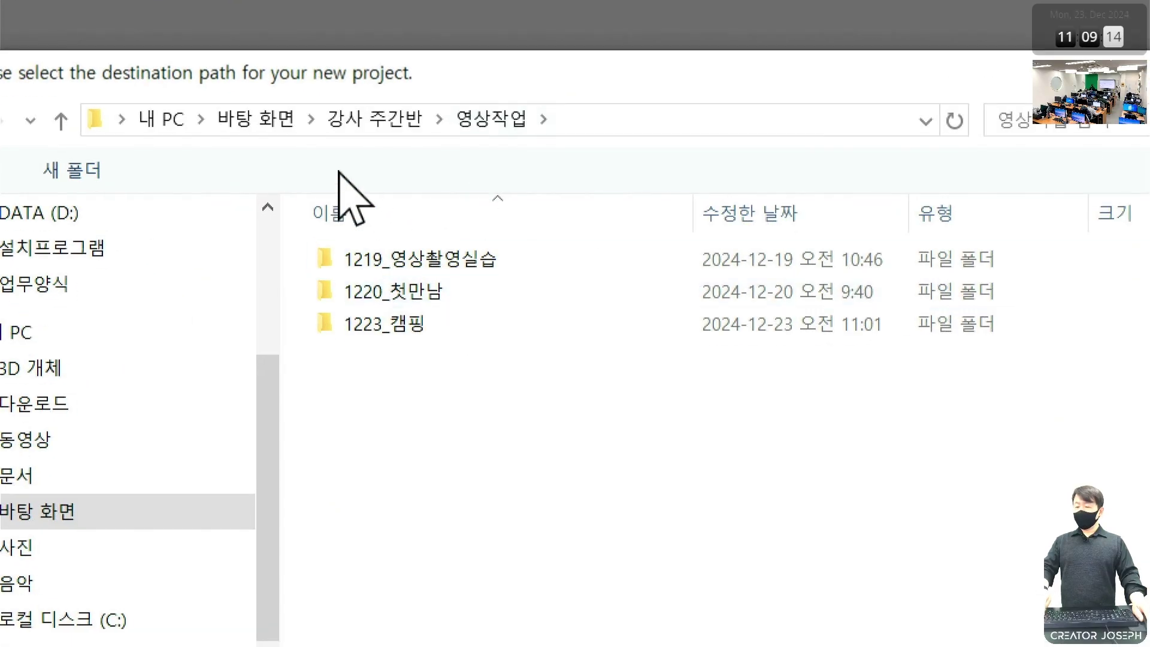
click(406, 331)
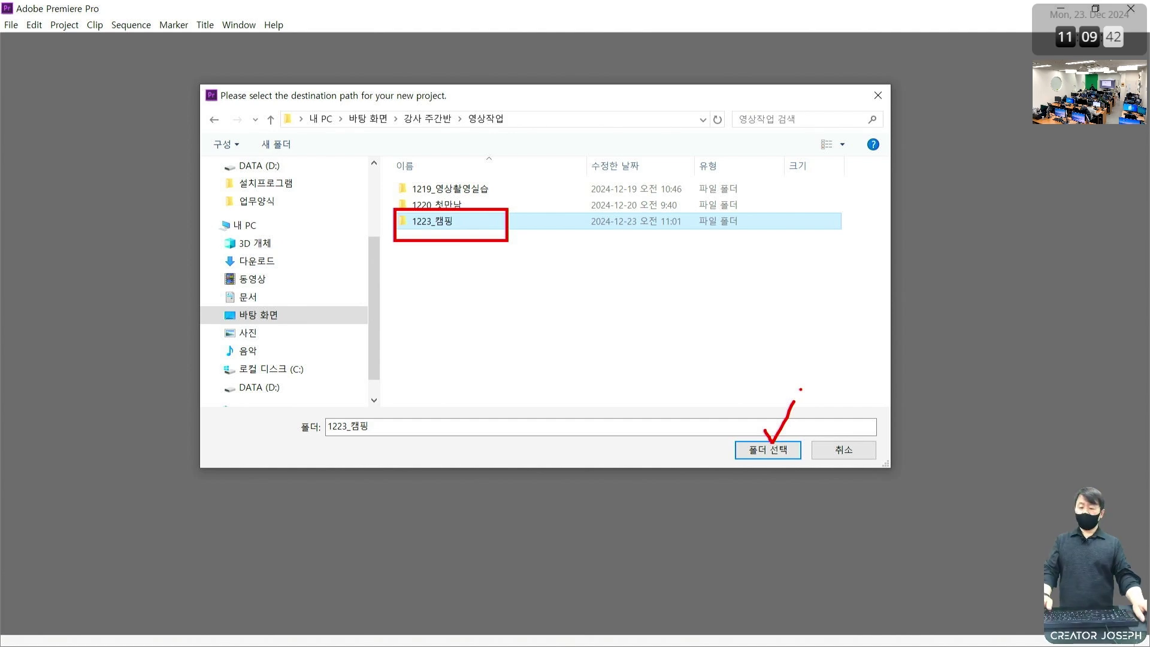
click(782, 451)
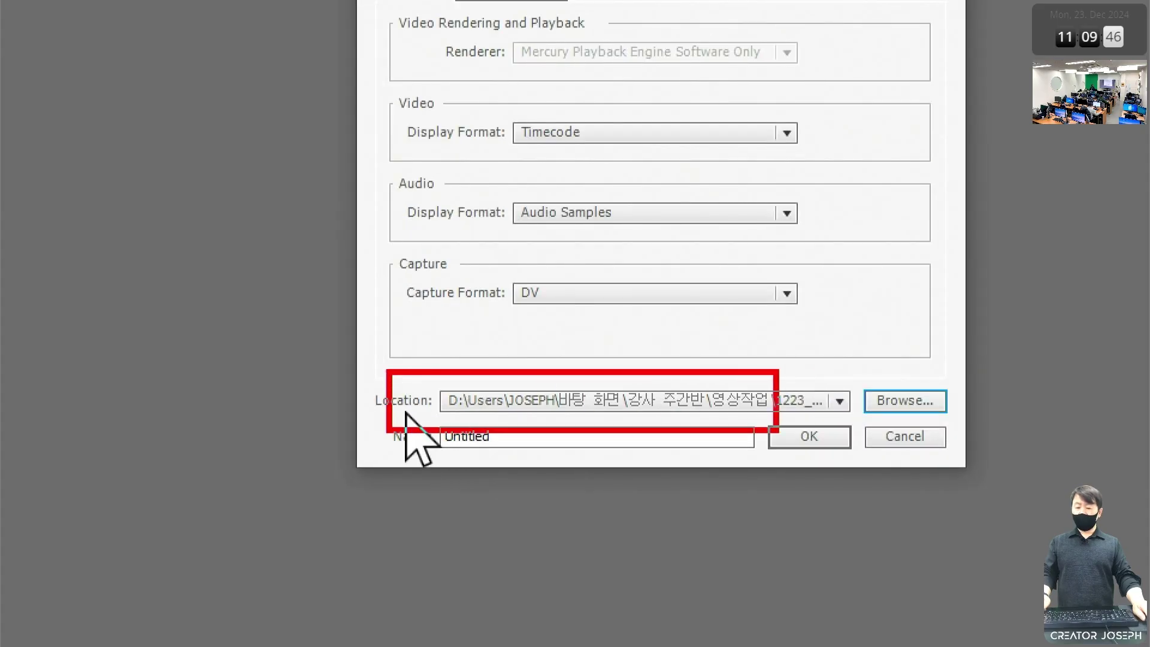
Browse for the project location again, look inside 1223_캠핑, and reselect that folder as the destination
click(905, 401)
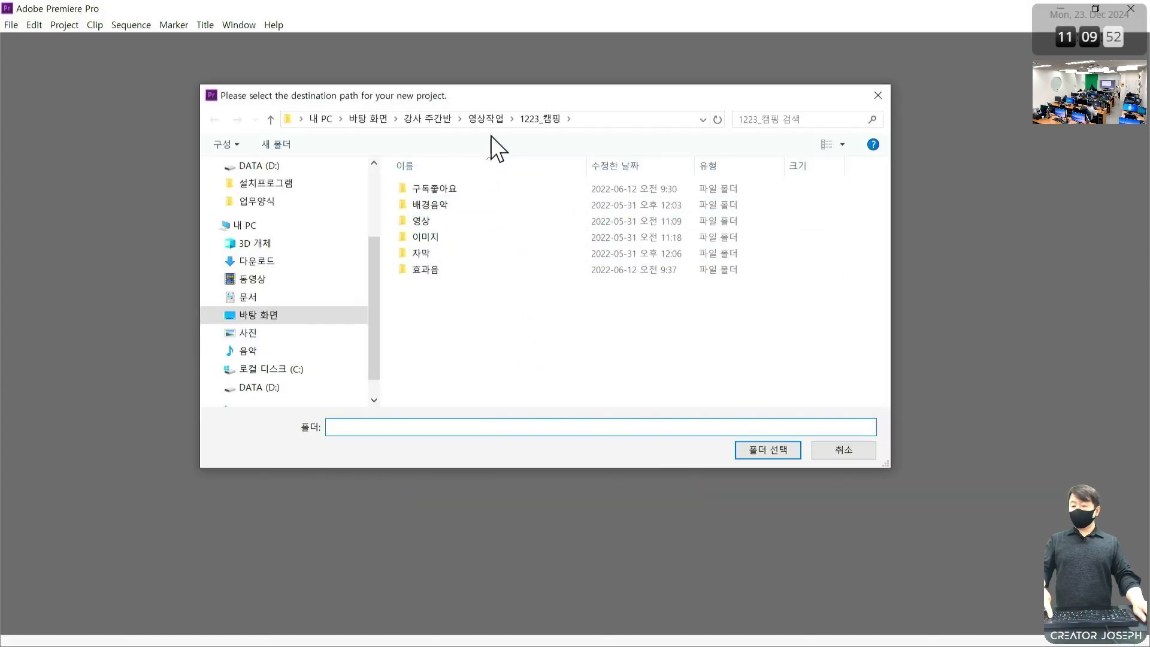
click(486, 119)
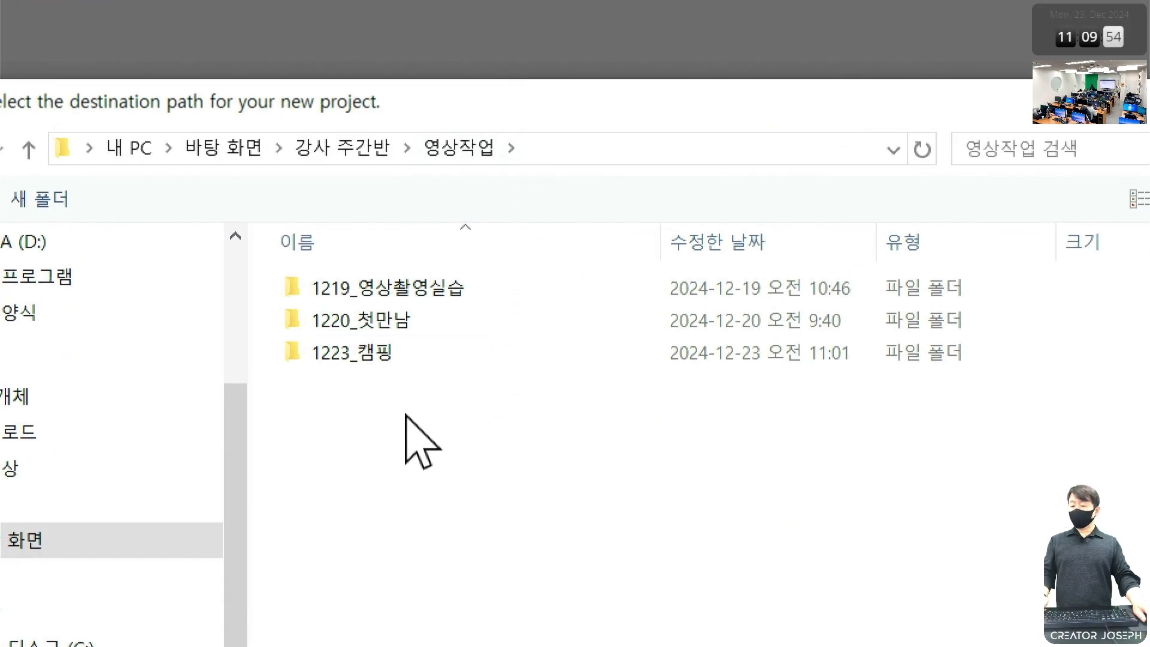
double_click(384, 367)
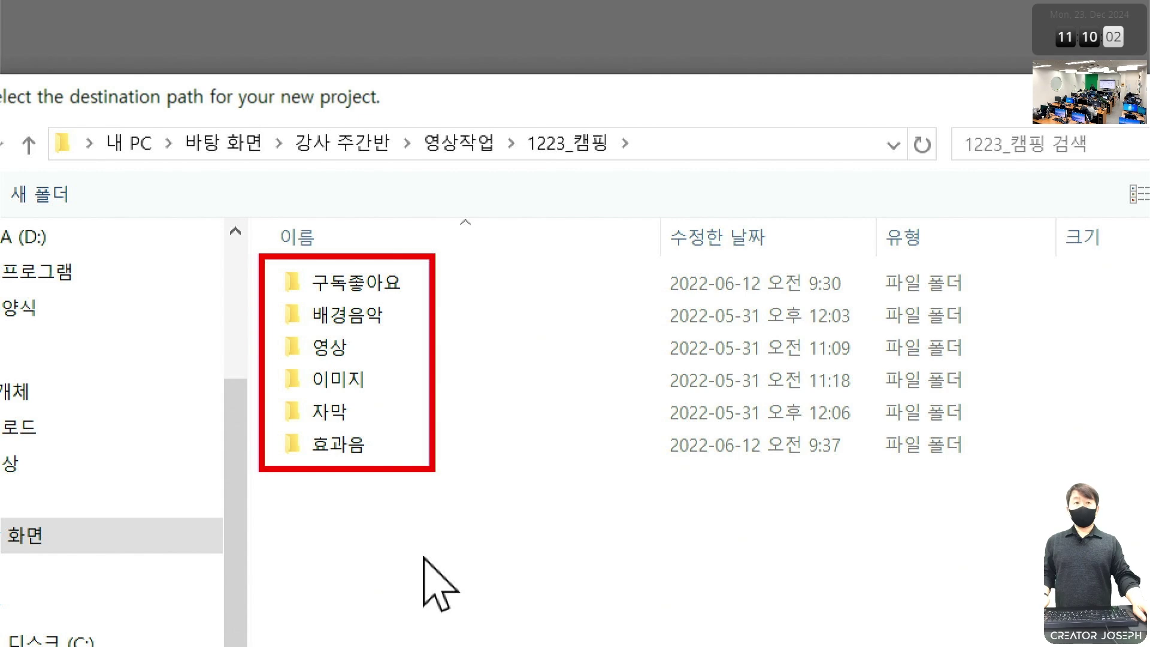
click(382, 314)
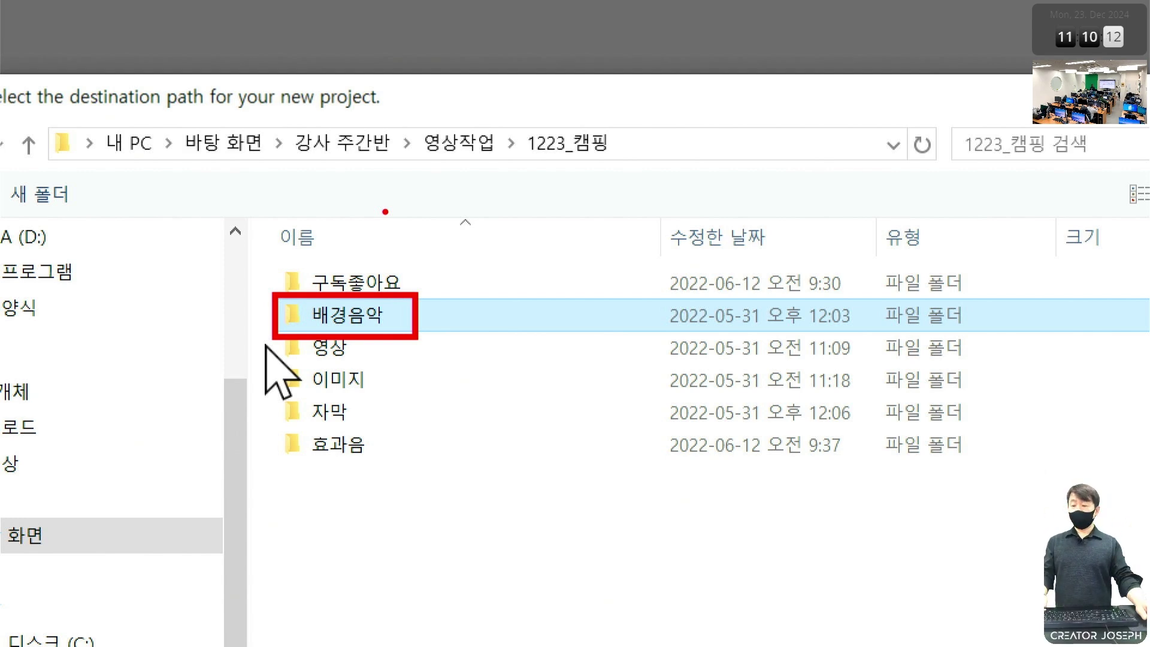
click(458, 142)
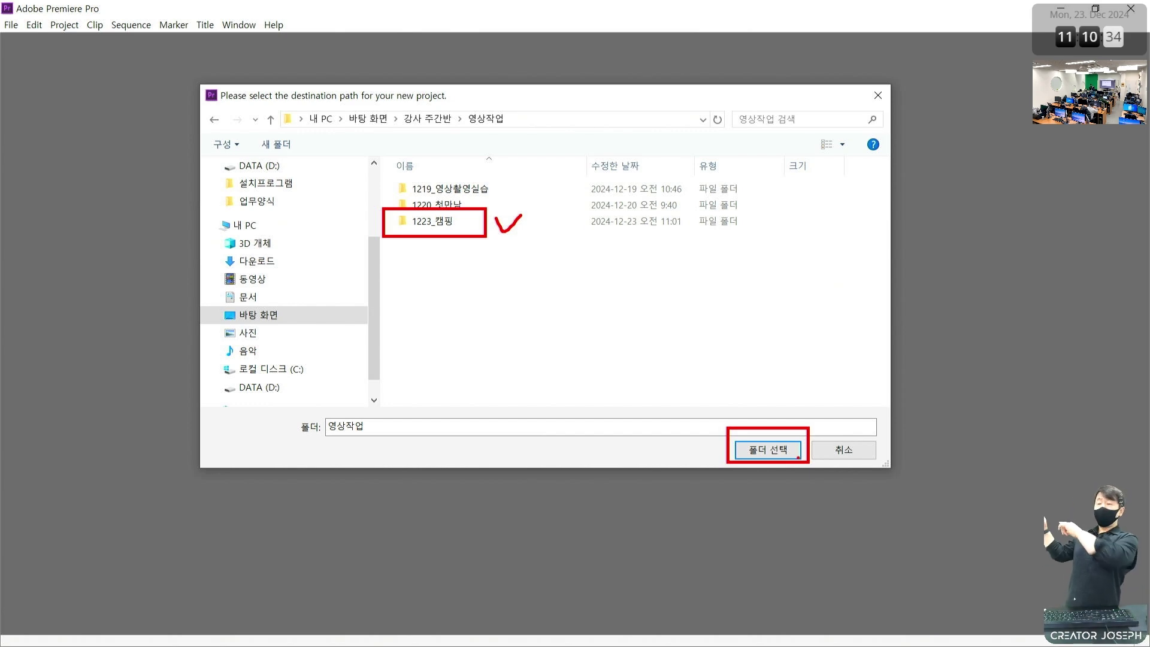
key(Escape)
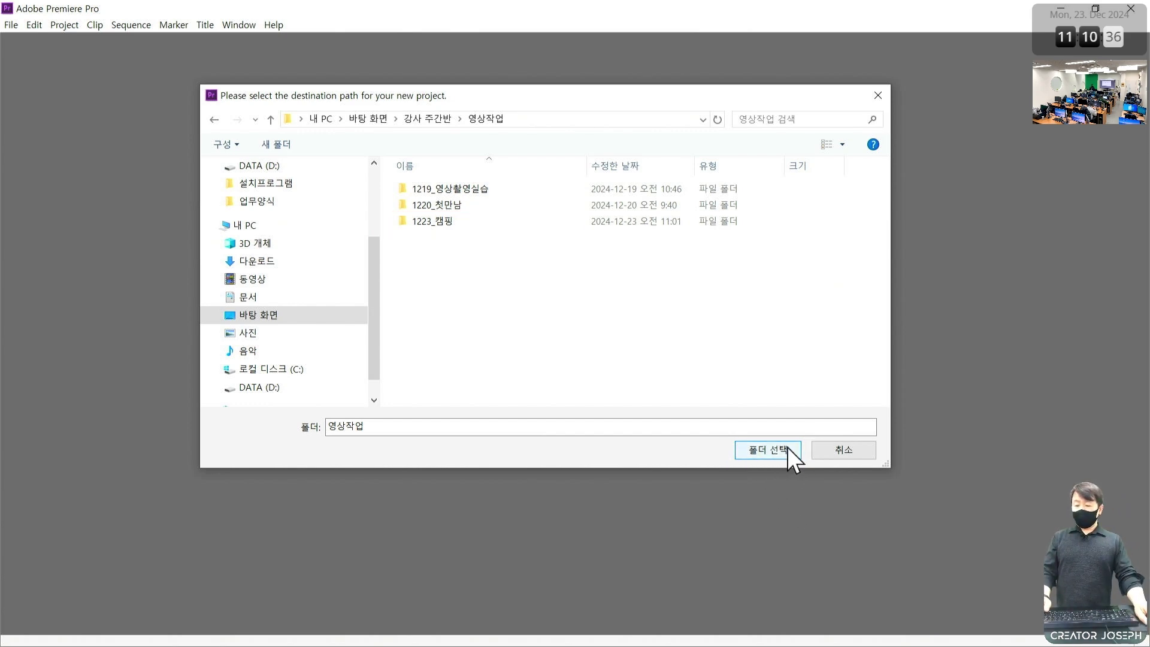
click(770, 449)
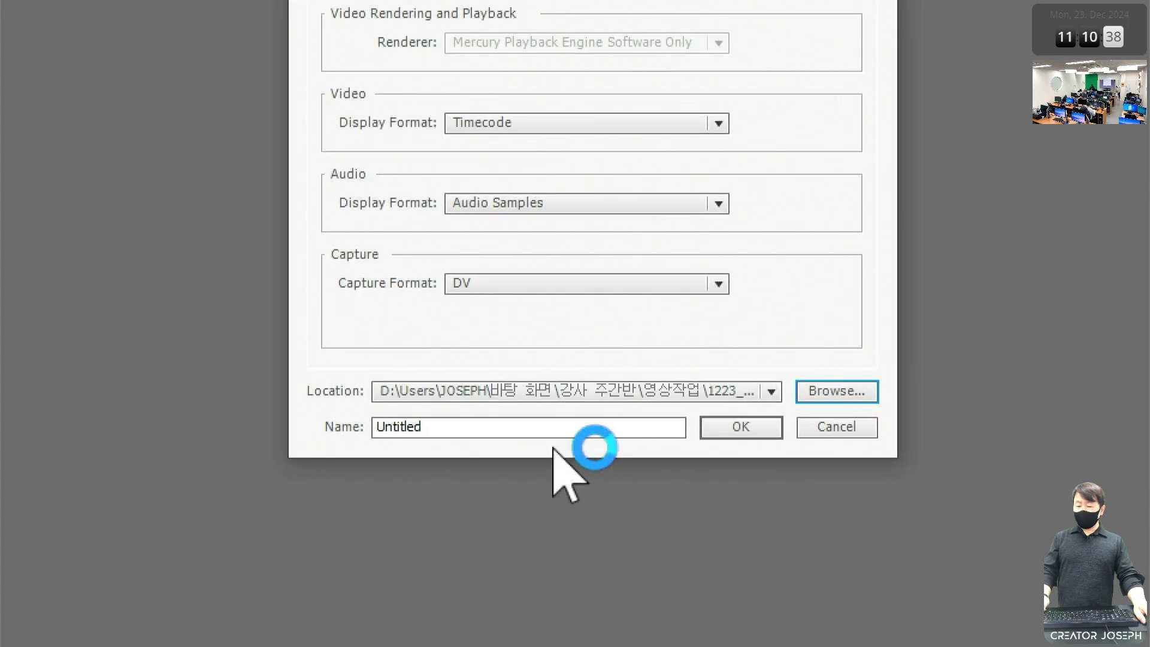
Name the project 1223_캠핑 and create it with a sequence using the custom HD 1080p 29.97 preset
drag(487, 437, 217, 444)
text(122)
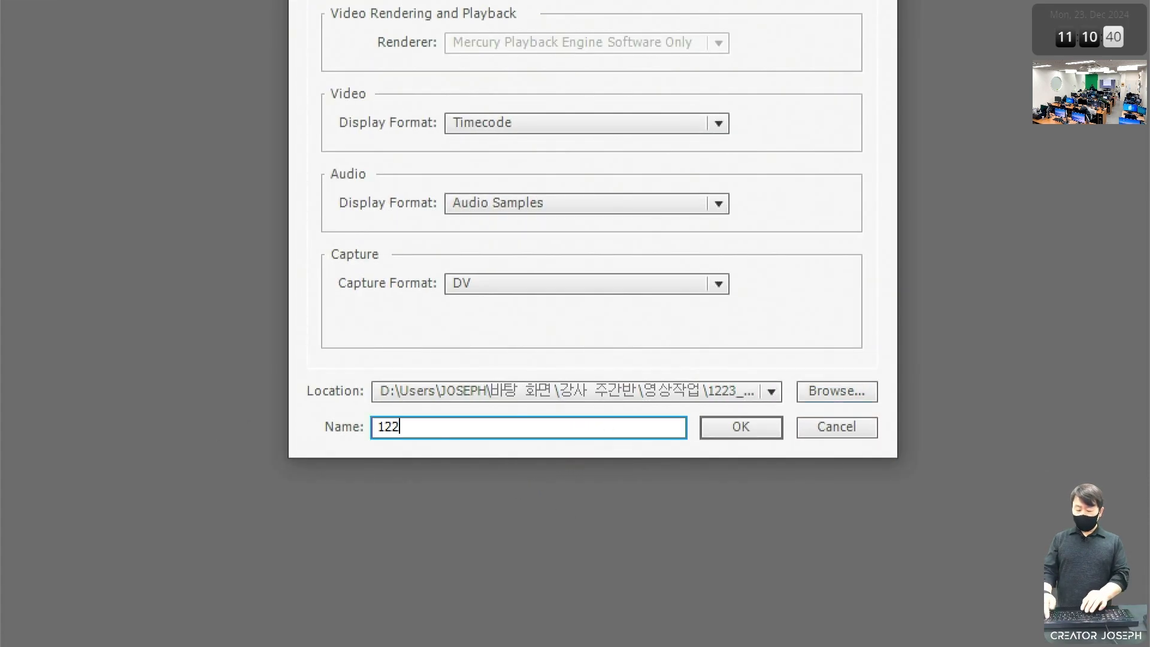
text(3_캡처)
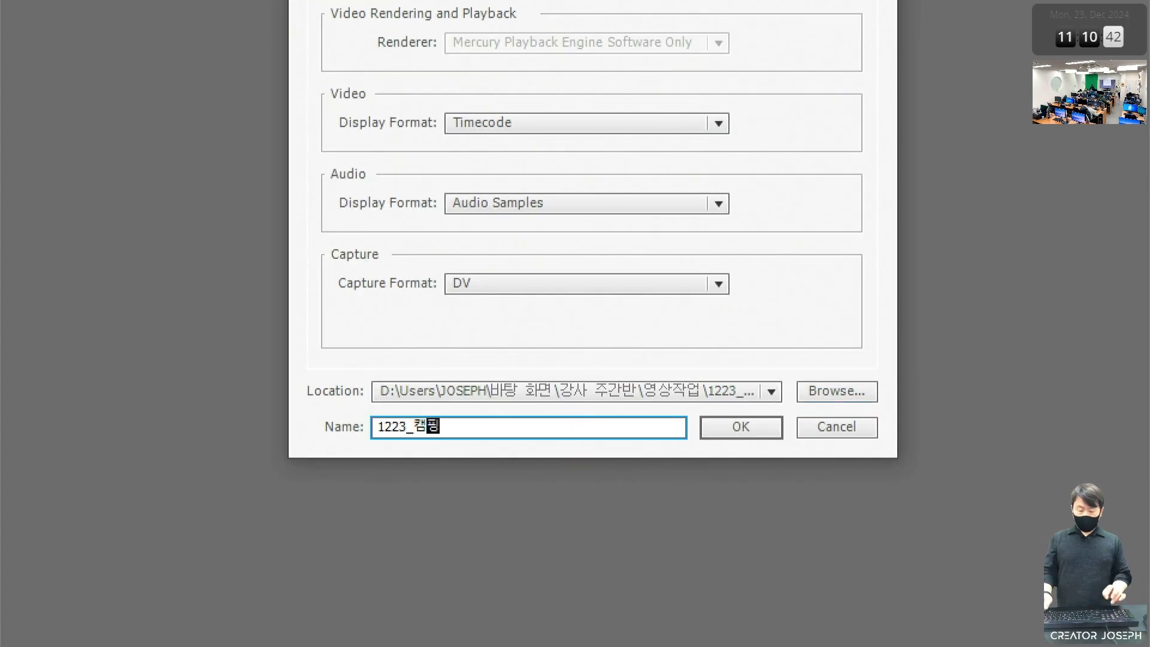
key(Right)
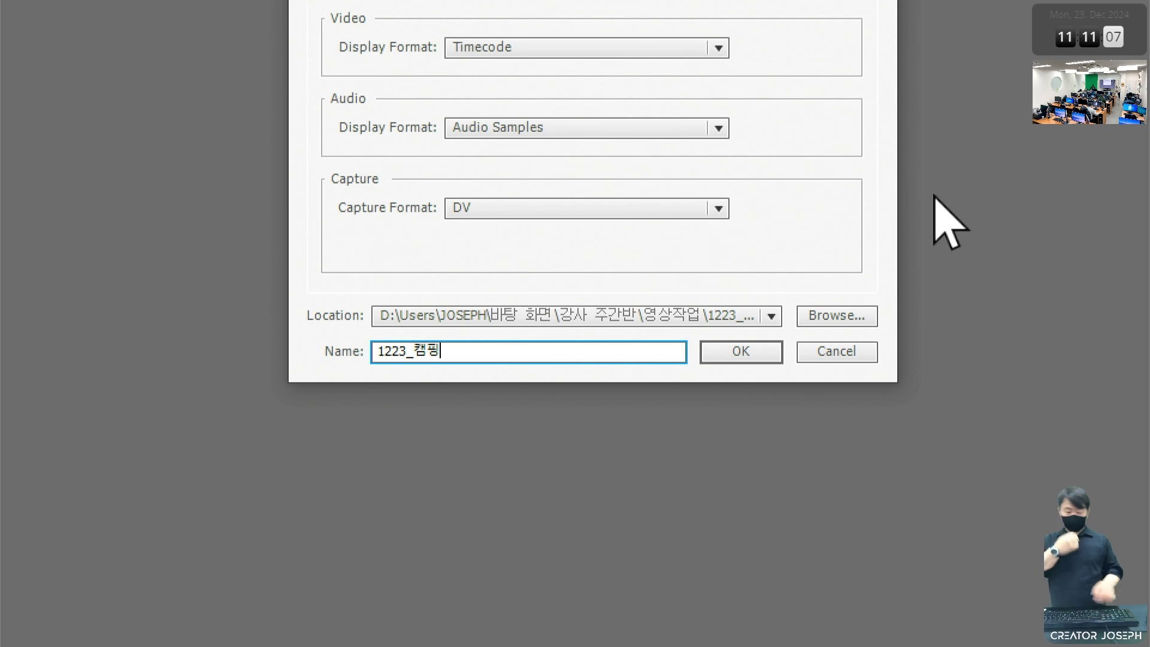
key(Return)
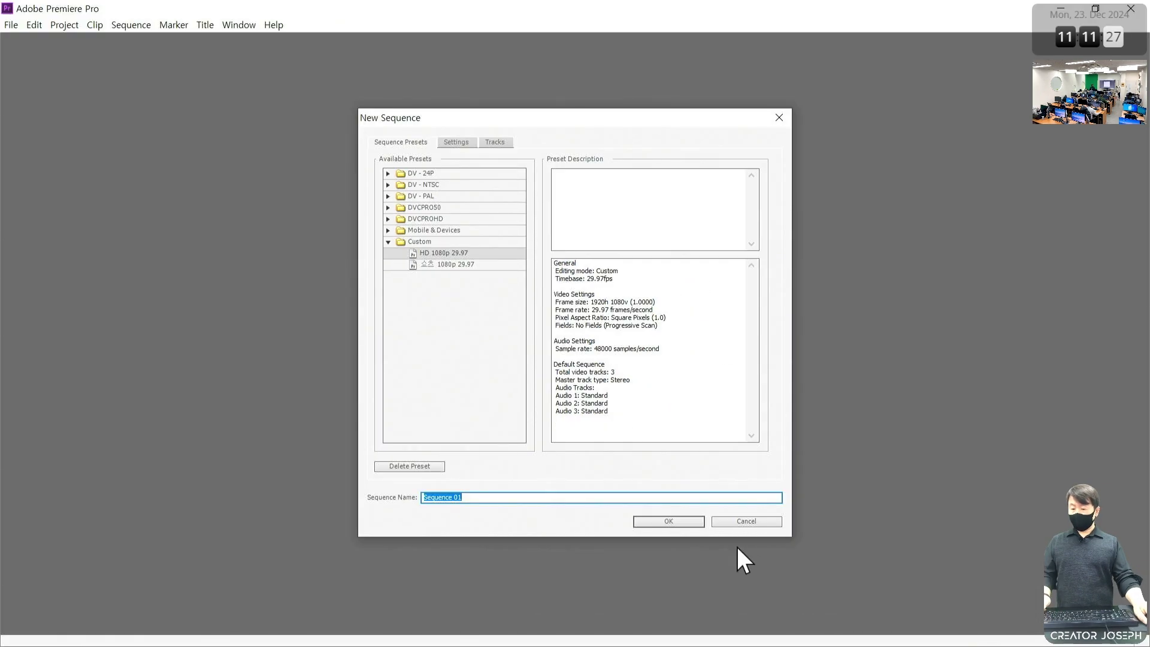
click(672, 519)
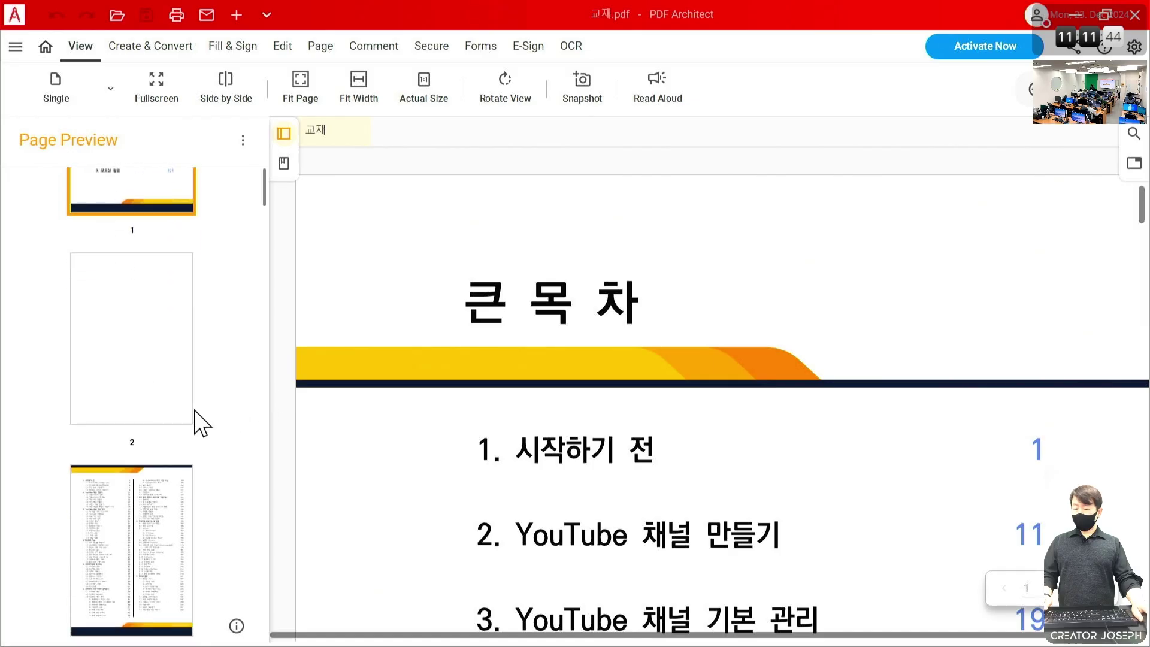
Switch to the textbook 교재.pdf in PDF Architect and go from its table of contents to section 7.3 소스 import
scroll(198, 423, down, 3)
click(149, 360)
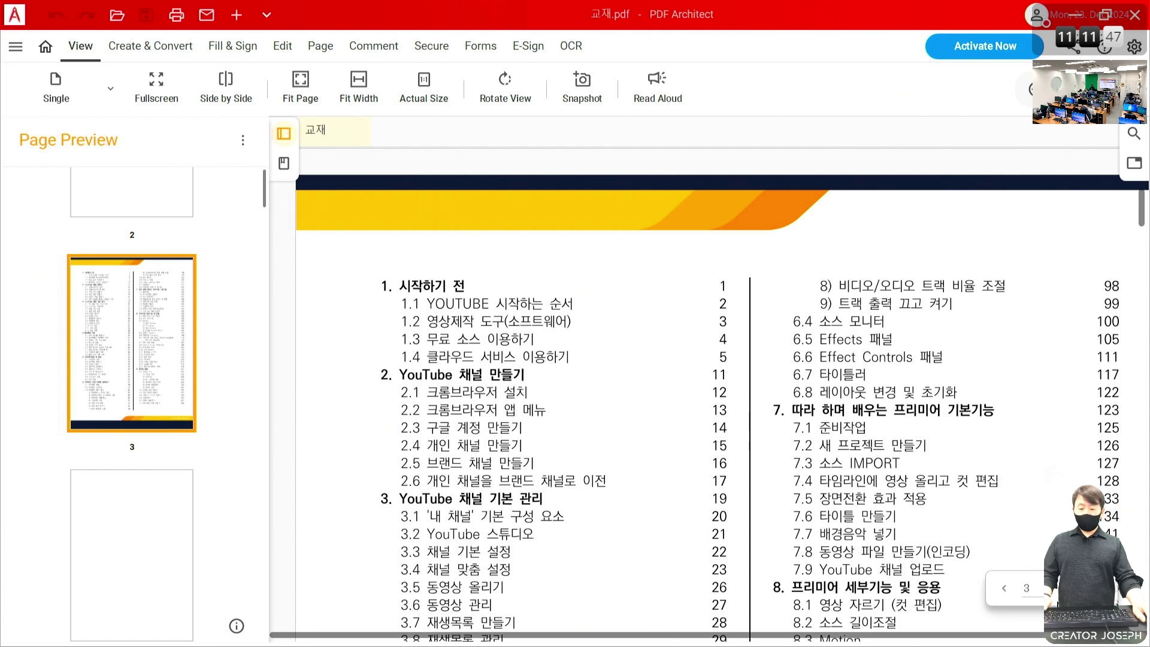
click(1041, 590)
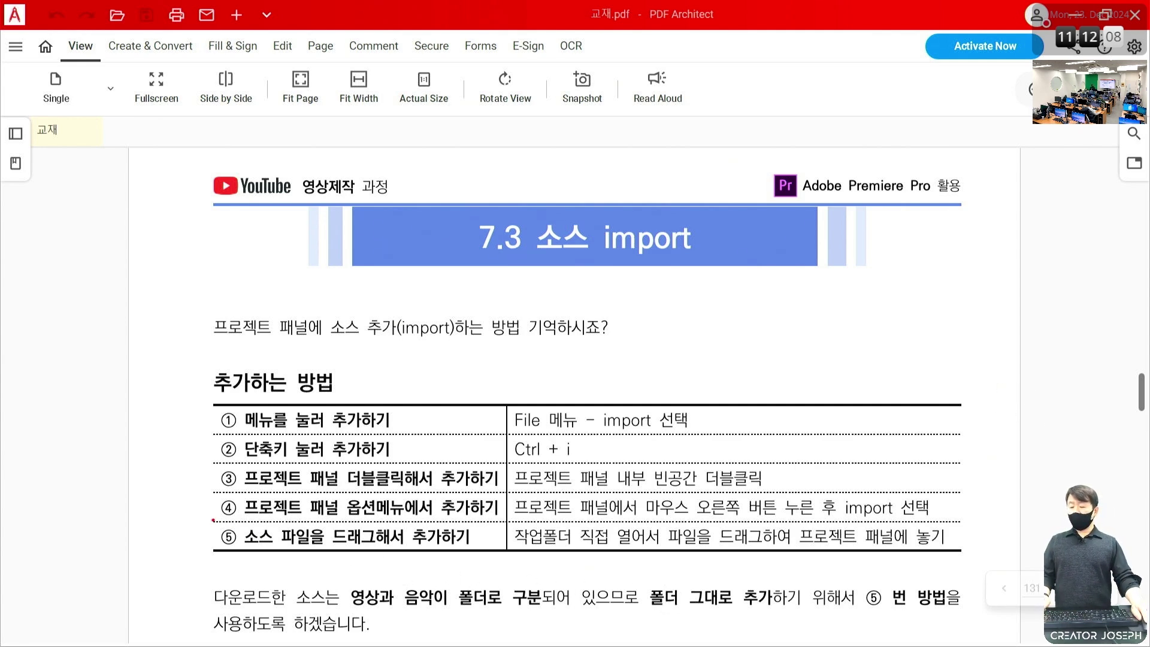
Study method 5 in the import table and the figure on moving source folders from the file window into the Project panel
mouse_move(214, 520)
mouse_down()
mouse_move(895, 593)
mouse_move(995, 575)
mouse_move(965, 548)
mouse_up()
mouse_move(973, 509)
mouse_down()
mouse_move(985, 538)
mouse_move(995, 510)
mouse_up()
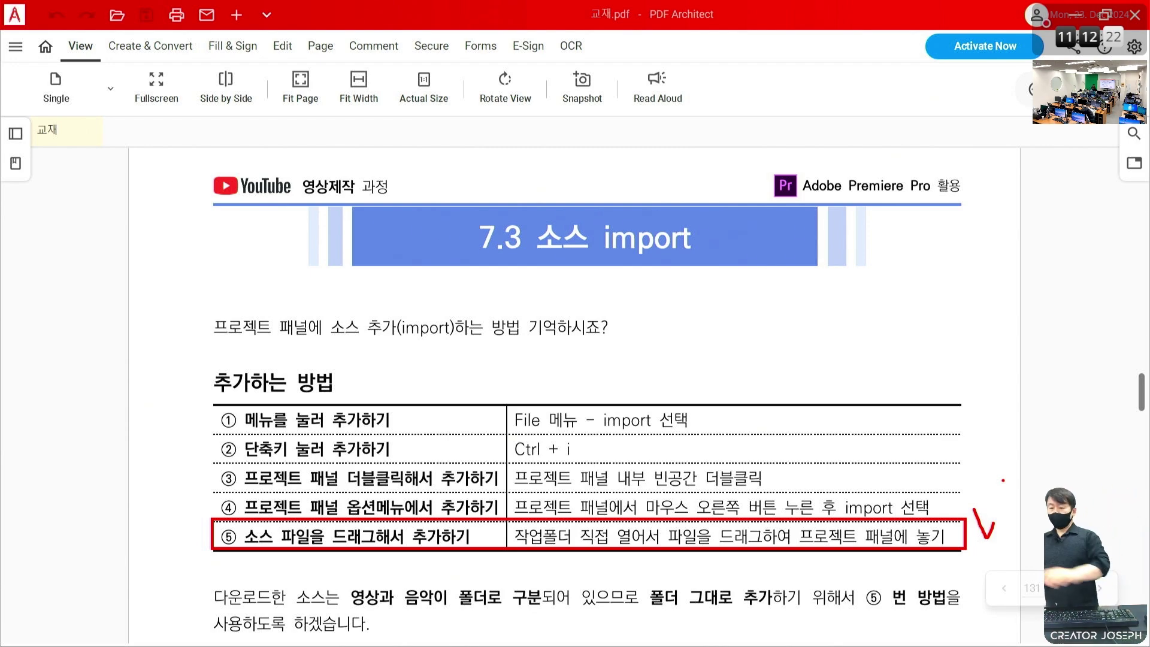
scroll(812, 413, down, 10)
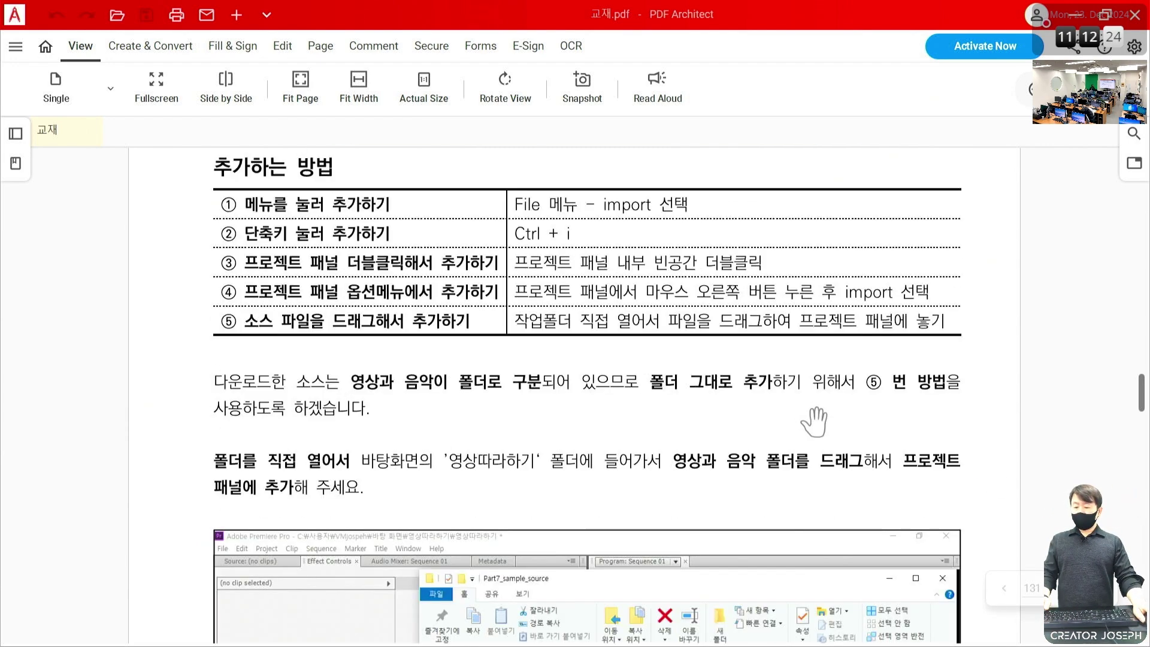
scroll(474, 435, down, 3)
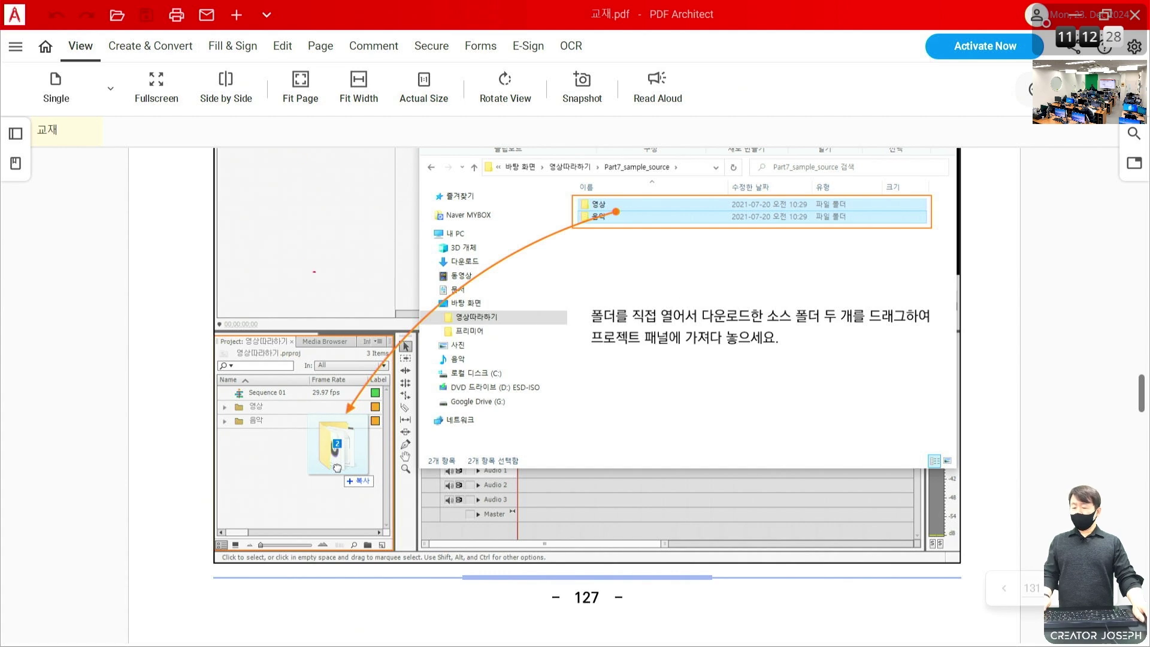
mouse_move(353, 287)
mouse_down()
mouse_move(216, 249)
mouse_move(269, 301)
mouse_move(318, 236)
mouse_move(280, 274)
mouse_up()
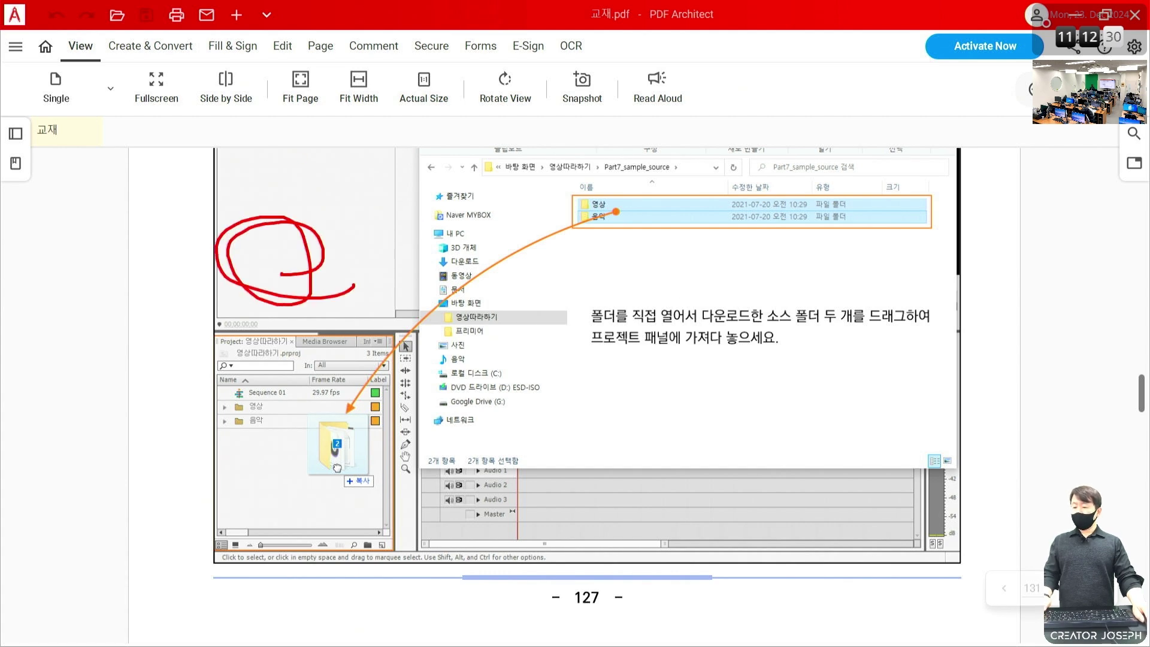
key(ctrl+z)
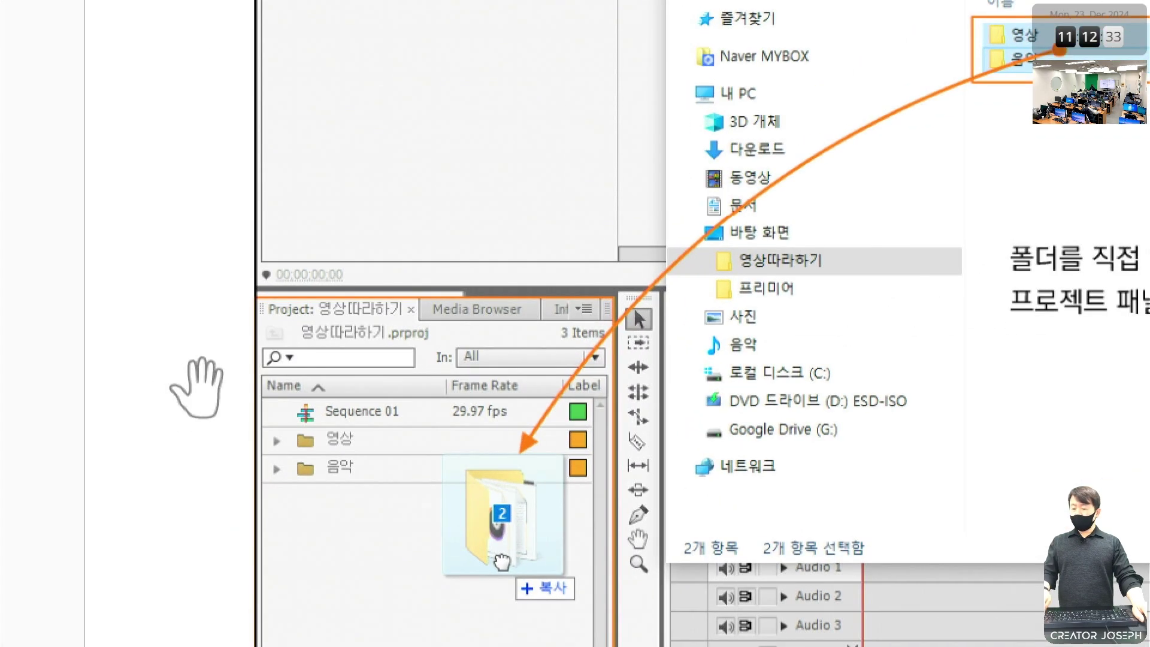
mouse_move(248, 295)
mouse_down()
mouse_move(402, 462)
mouse_move(589, 620)
mouse_up()
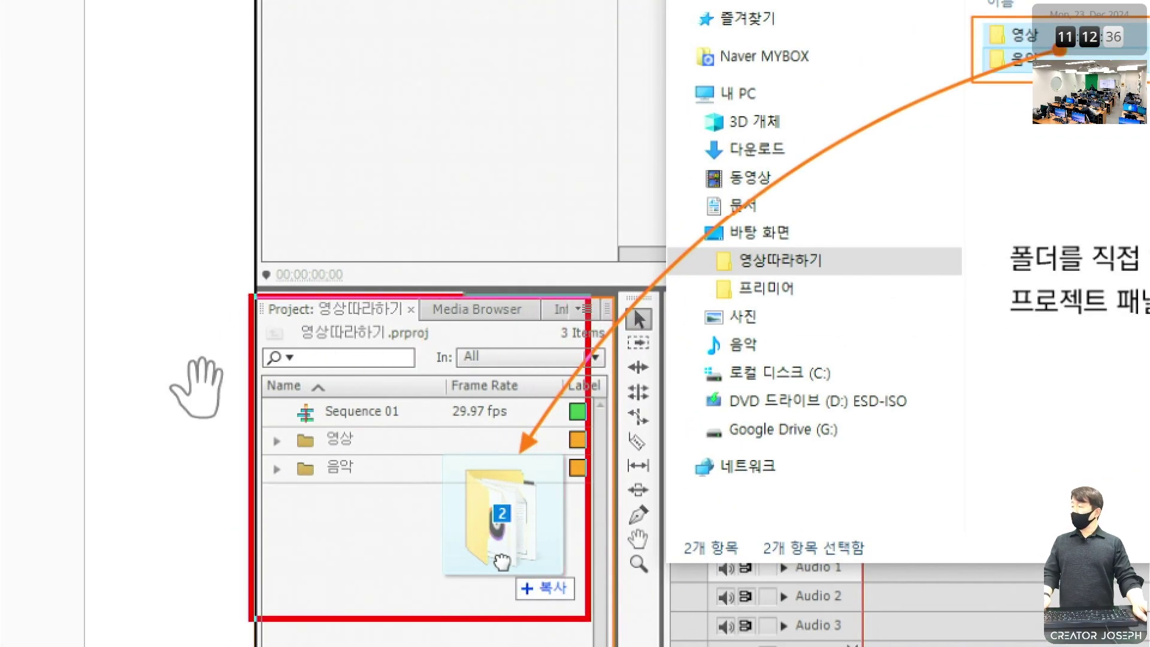
key(super)
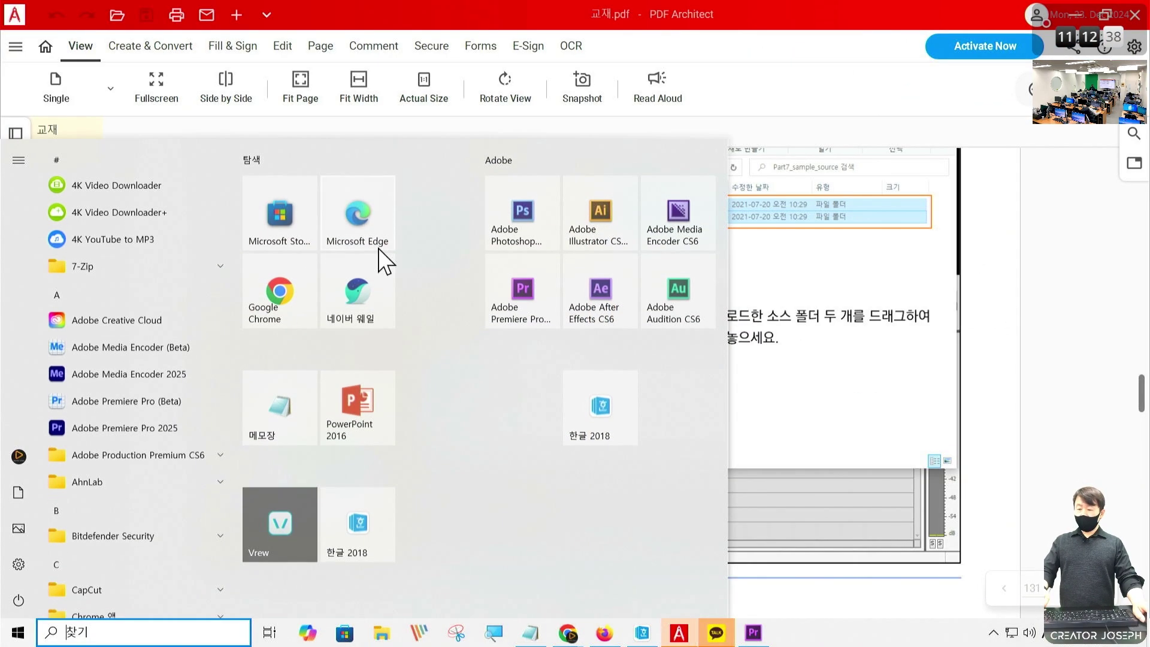
click(965, 101)
scroll(692, 361, up, 2)
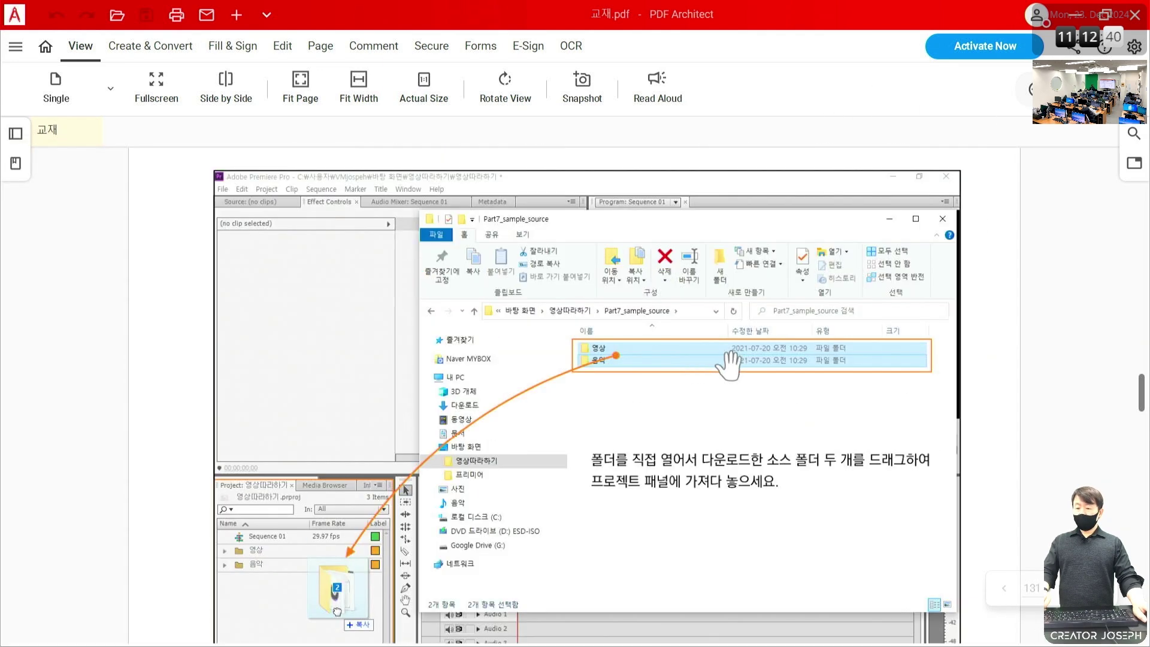
key(ctrl+2)
mouse_move(580, 316)
mouse_down()
mouse_move(430, 212)
mouse_move(696, 491)
mouse_move(962, 607)
mouse_up()
mouse_move(644, 378)
mouse_down()
mouse_move(587, 367)
mouse_move(677, 335)
mouse_move(641, 375)
mouse_move(617, 327)
mouse_move(644, 362)
mouse_move(484, 348)
mouse_move(316, 638)
mouse_up()
mouse_move(304, 596)
mouse_down()
mouse_move(309, 623)
mouse_move(334, 613)
mouse_up()
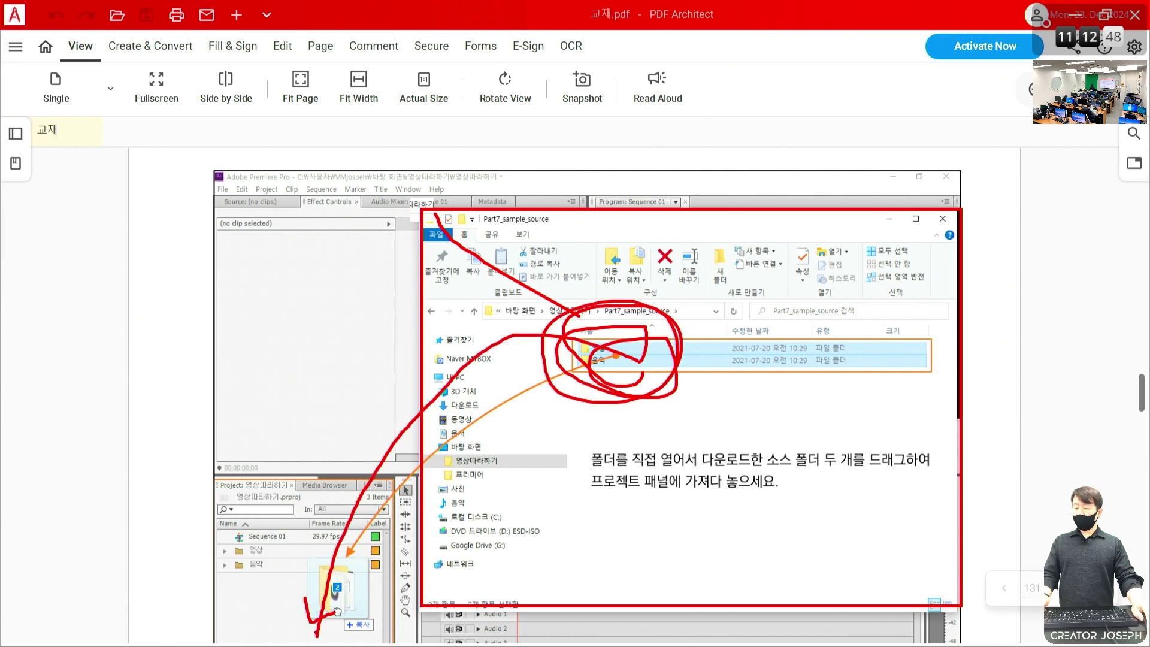
key(Escape)
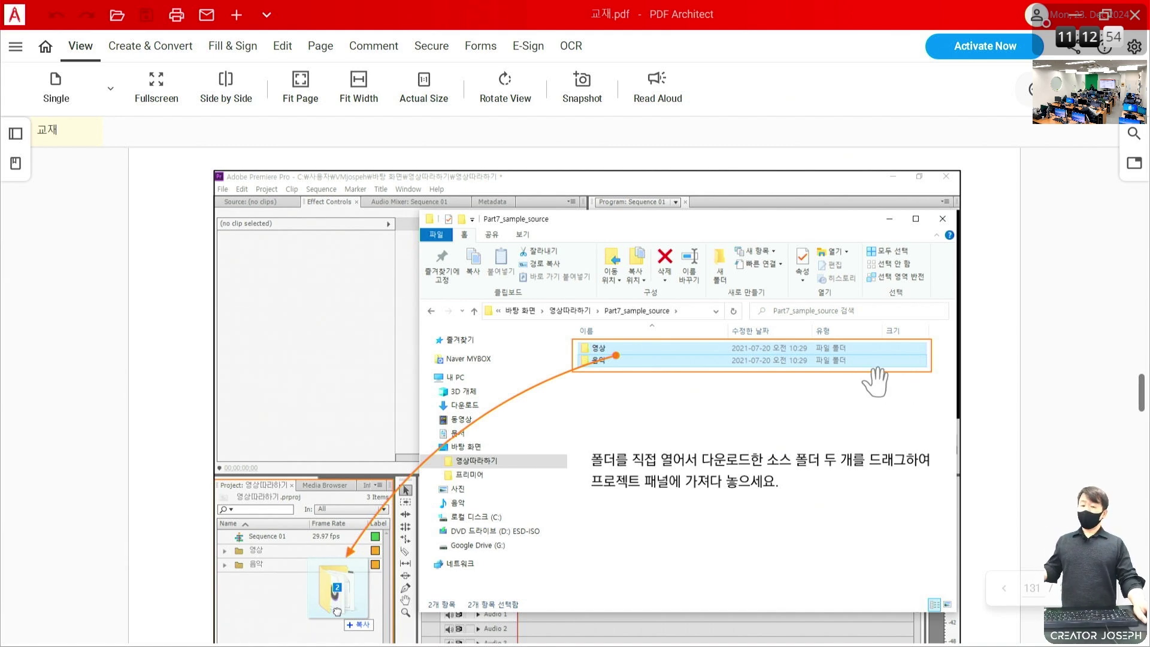
Leave the textbook, open File Explorer, and go to 바탕 화면 > 강사 주간반 > 영상작업 > 1223_캠핑
key(alt+Tab)
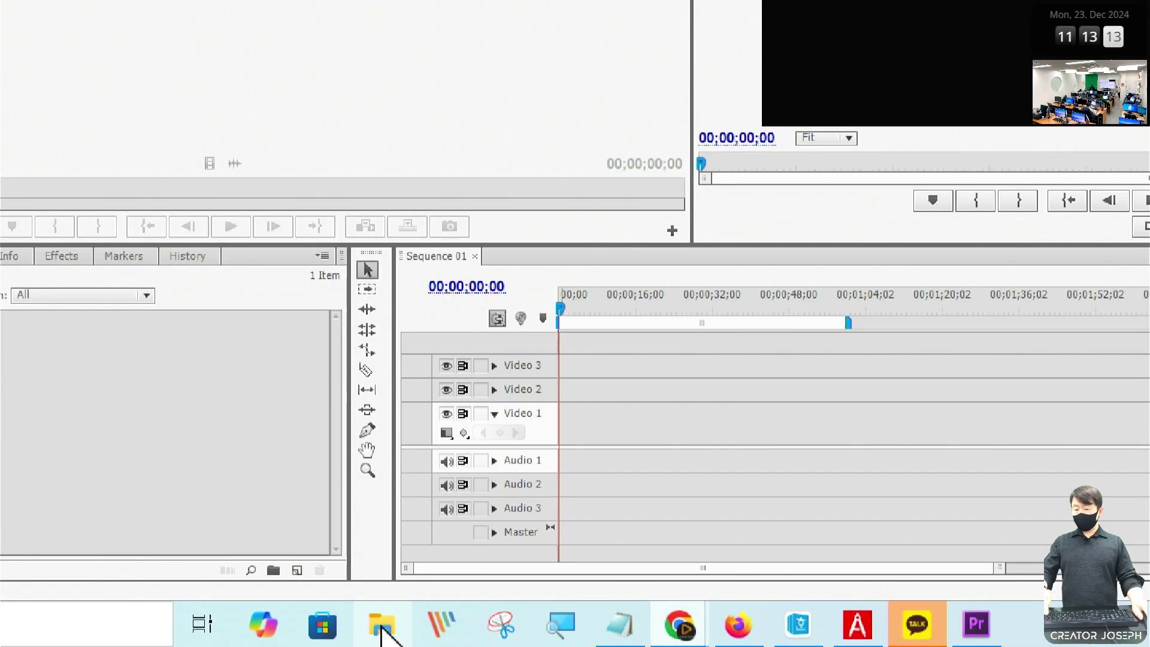
click(385, 623)
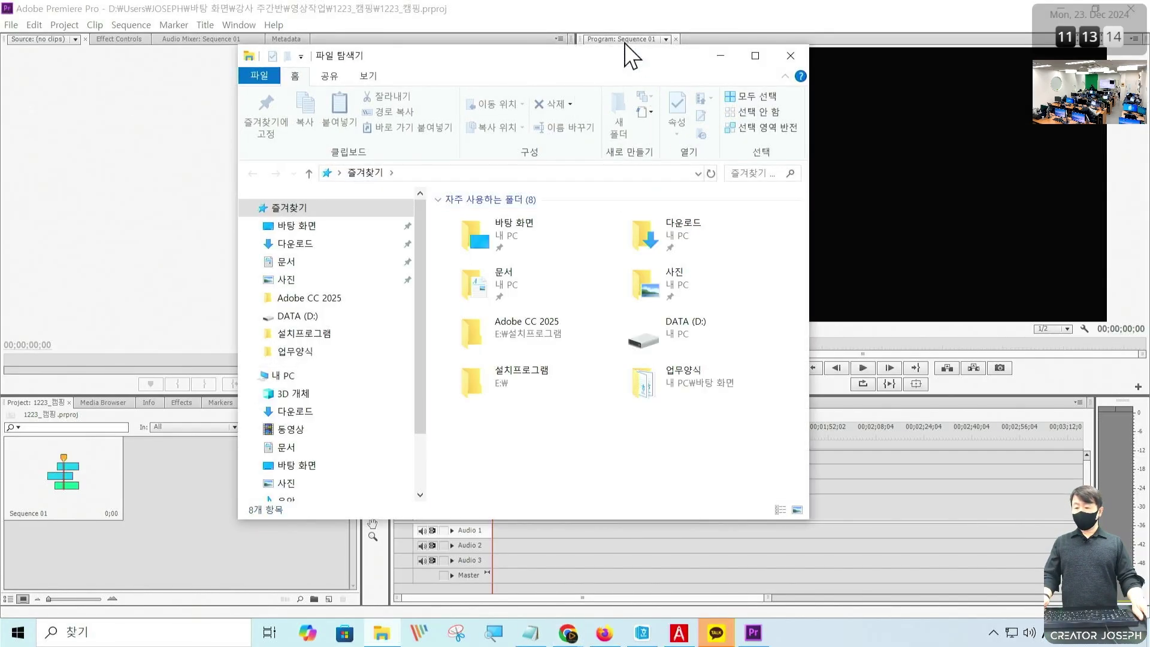
drag(628, 53, 681, 57)
click(444, 230)
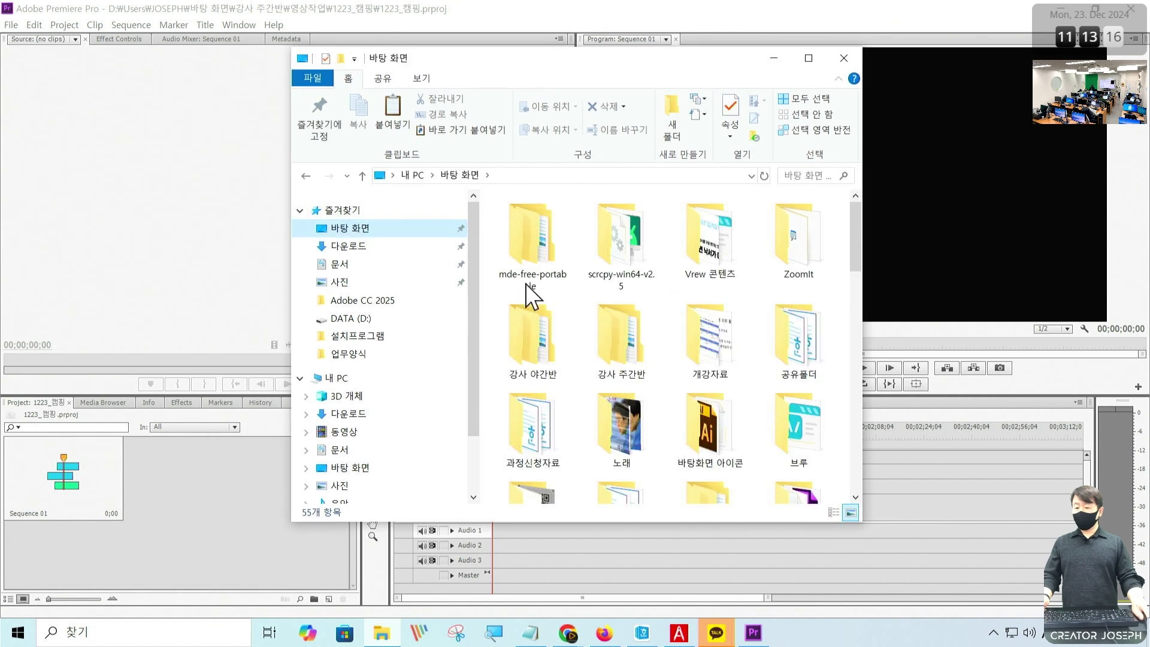
double_click(615, 341)
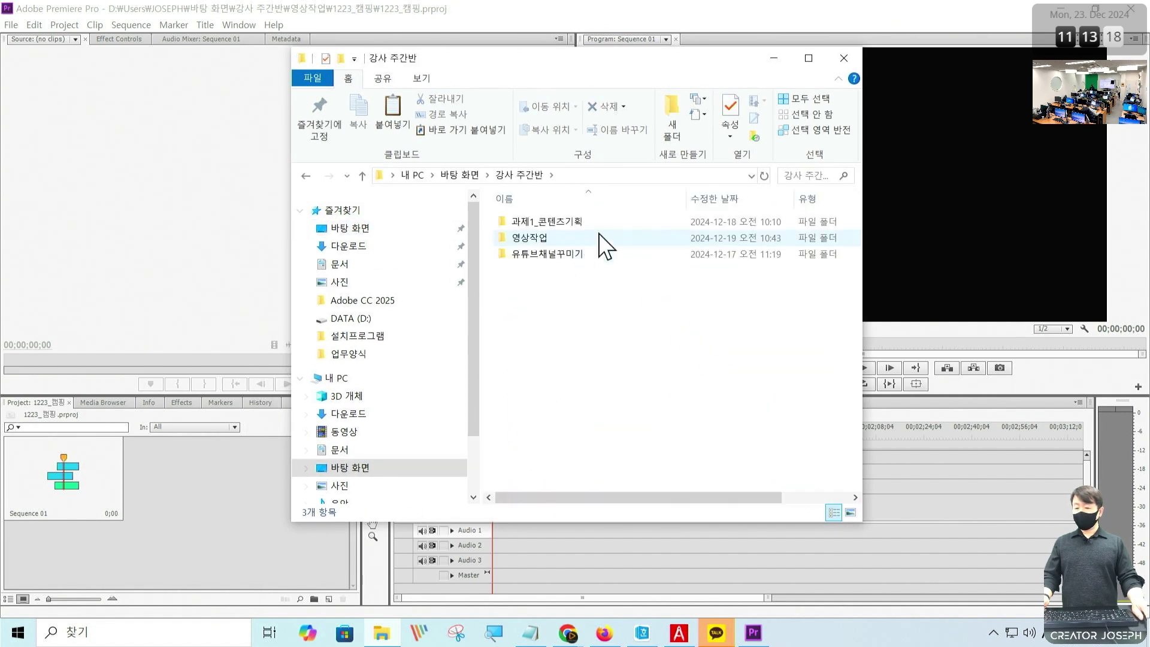
double_click(551, 238)
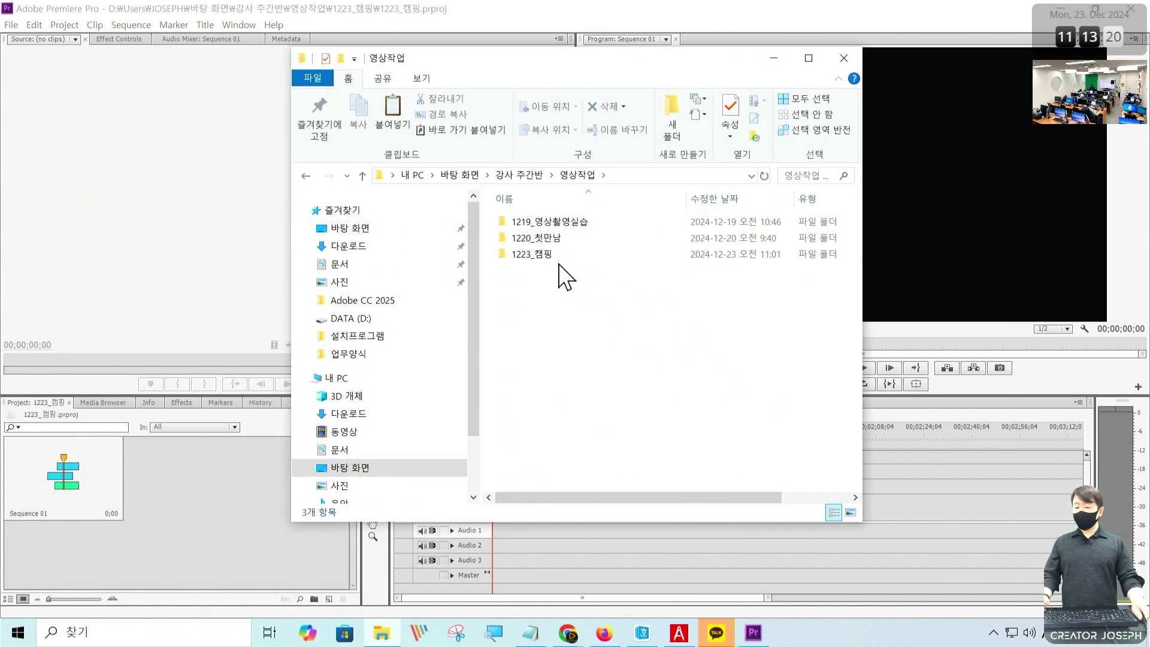
double_click(550, 254)
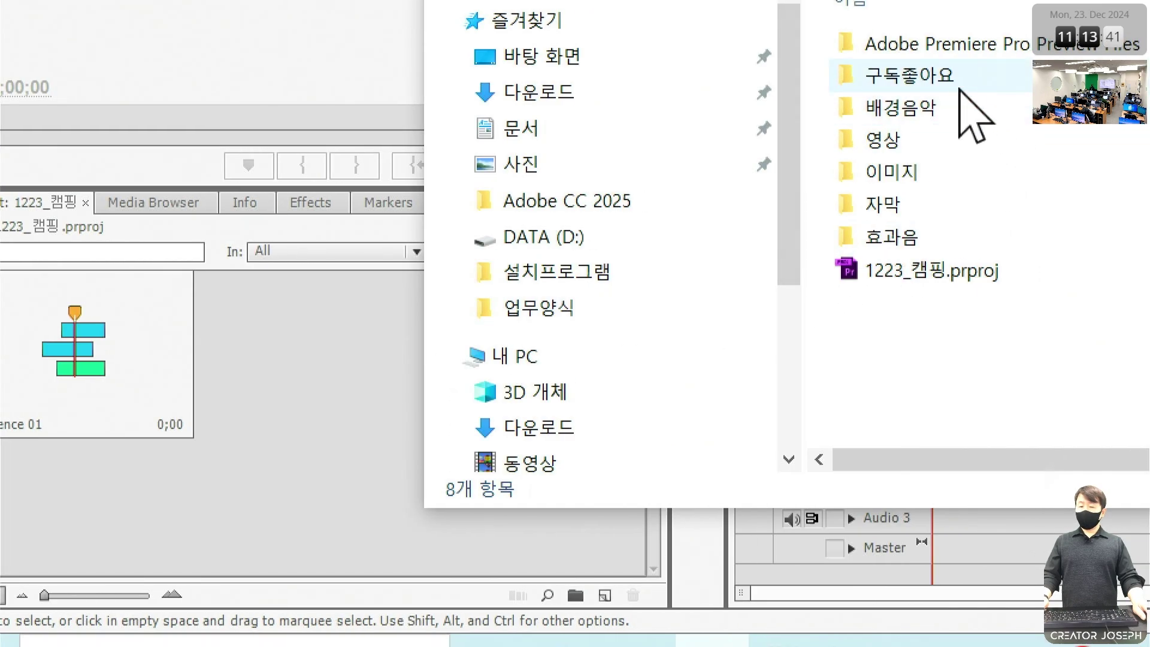
Import the six source folders from 구독좋아요 through 효과음 into the Premiere Pro Project panel, and put the file window away
click(959, 87)
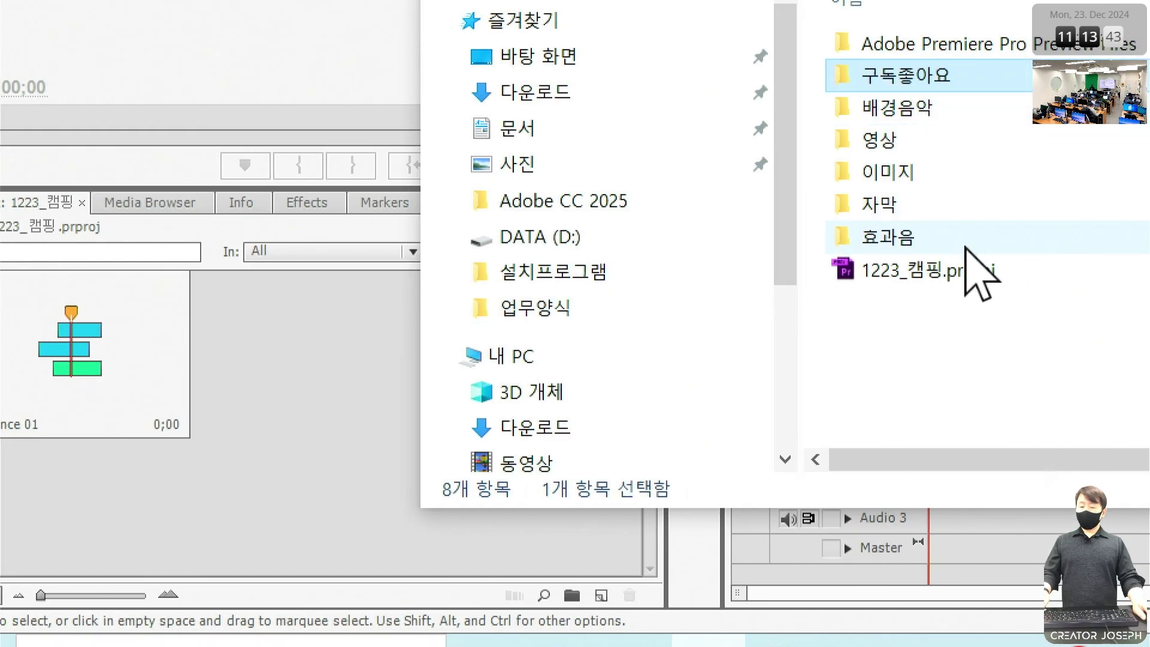
key(ctrl+2)
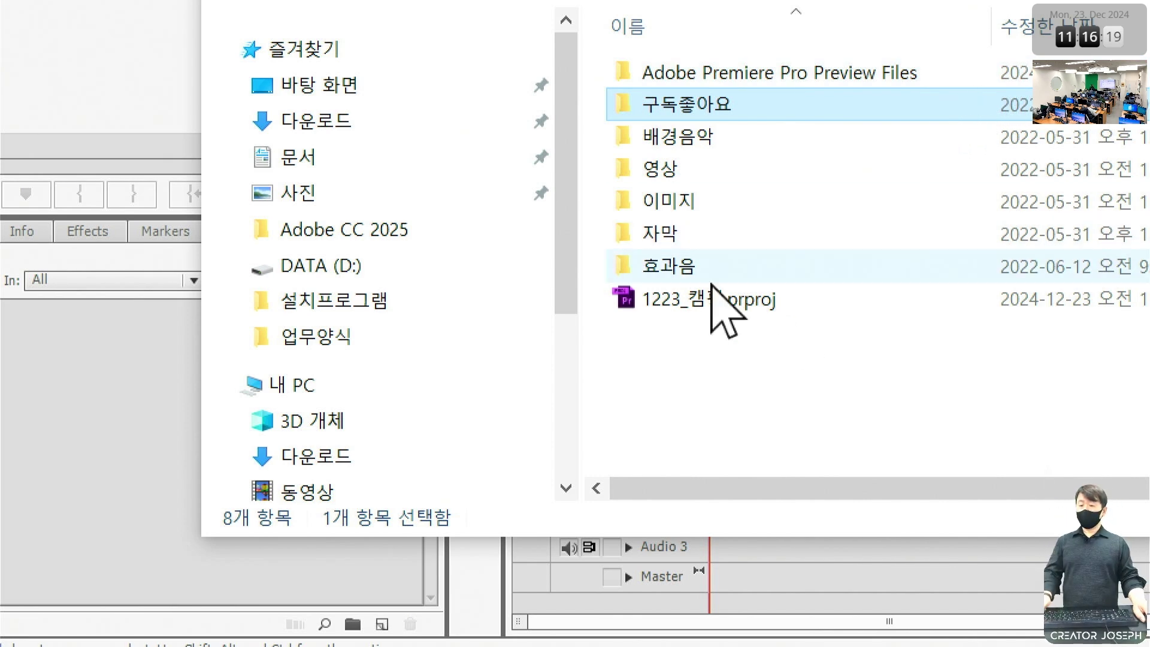
double_click(622, 104)
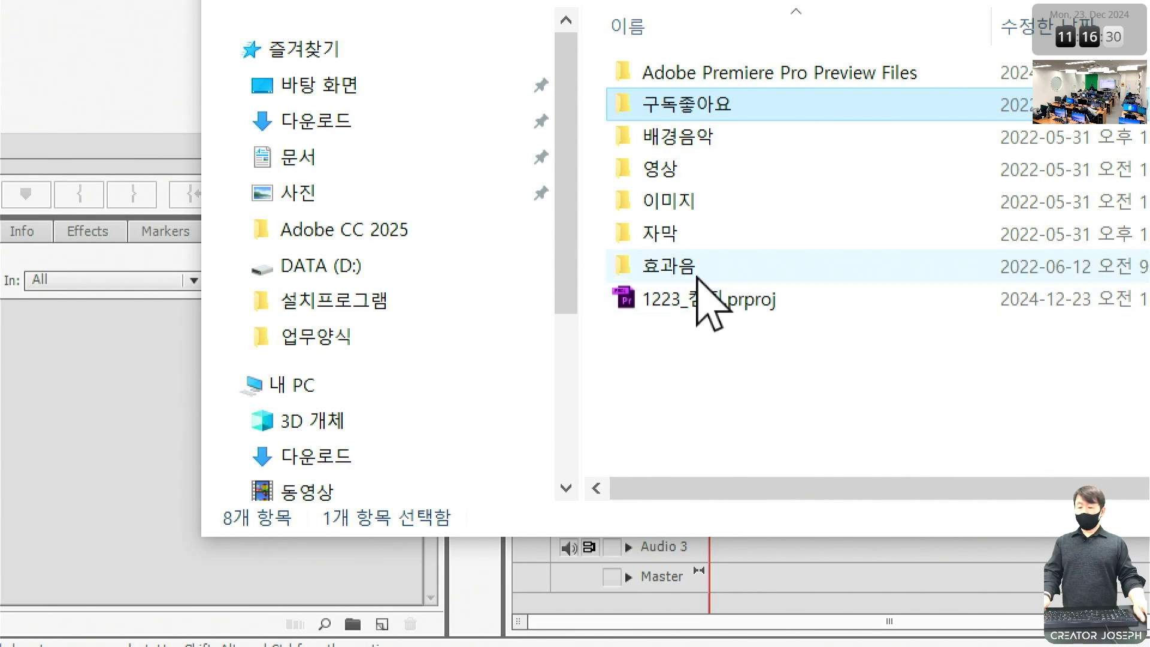
shift+click(695, 260)
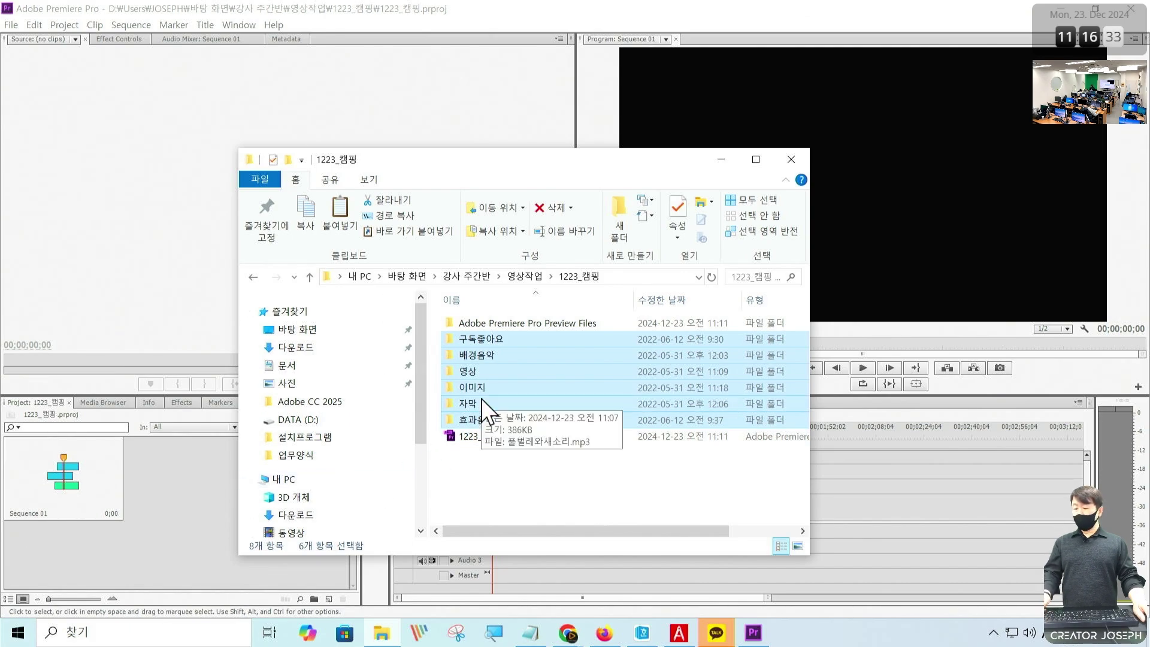
drag(482, 393, 189, 483)
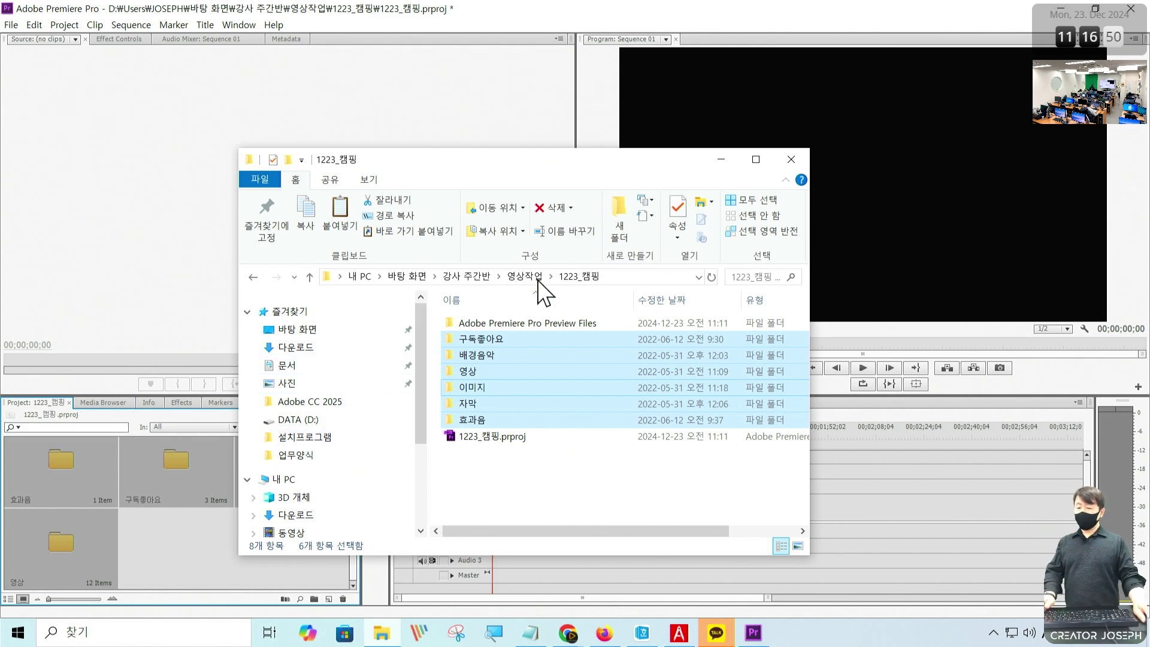
drag(628, 153, 661, 110)
click(765, 107)
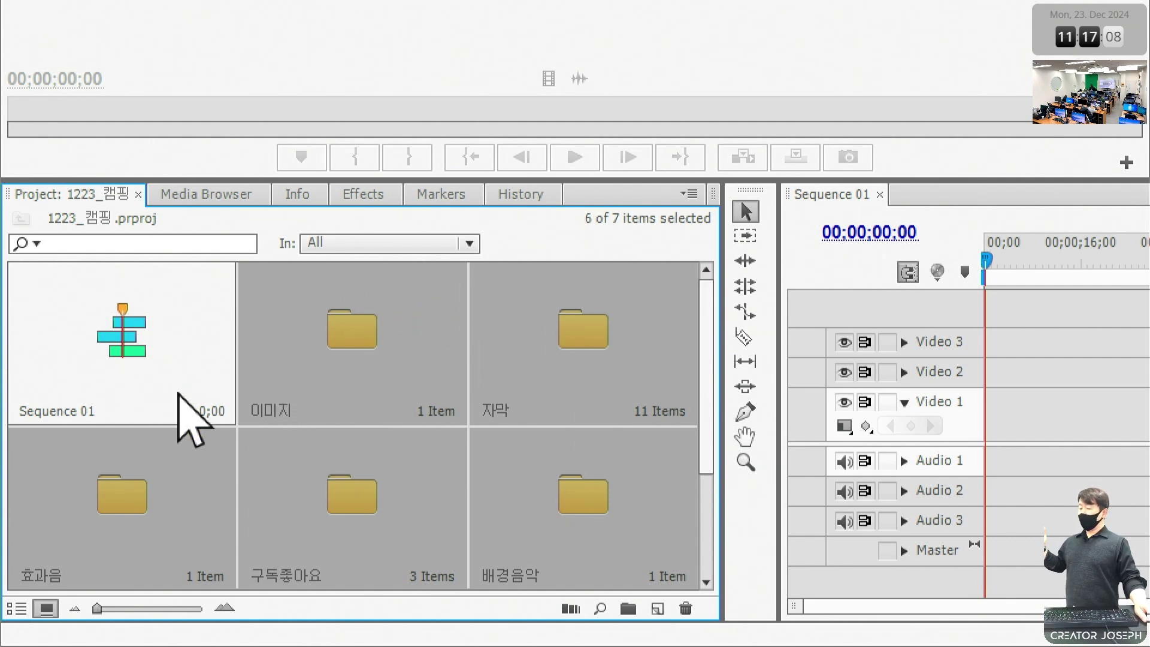
Look over the imported bins in the Project panel, including 이미지, 자막, 효과음, 구독좋아요 and 배경음악
click(552, 335)
click(532, 480)
click(345, 484)
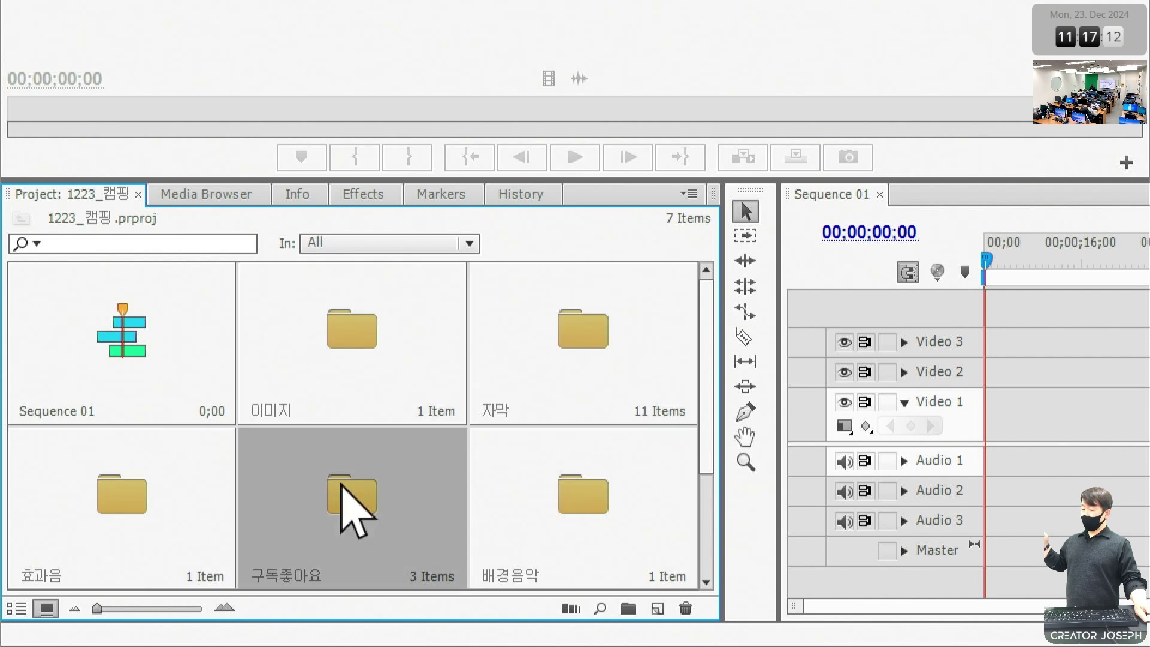
click(148, 491)
click(395, 339)
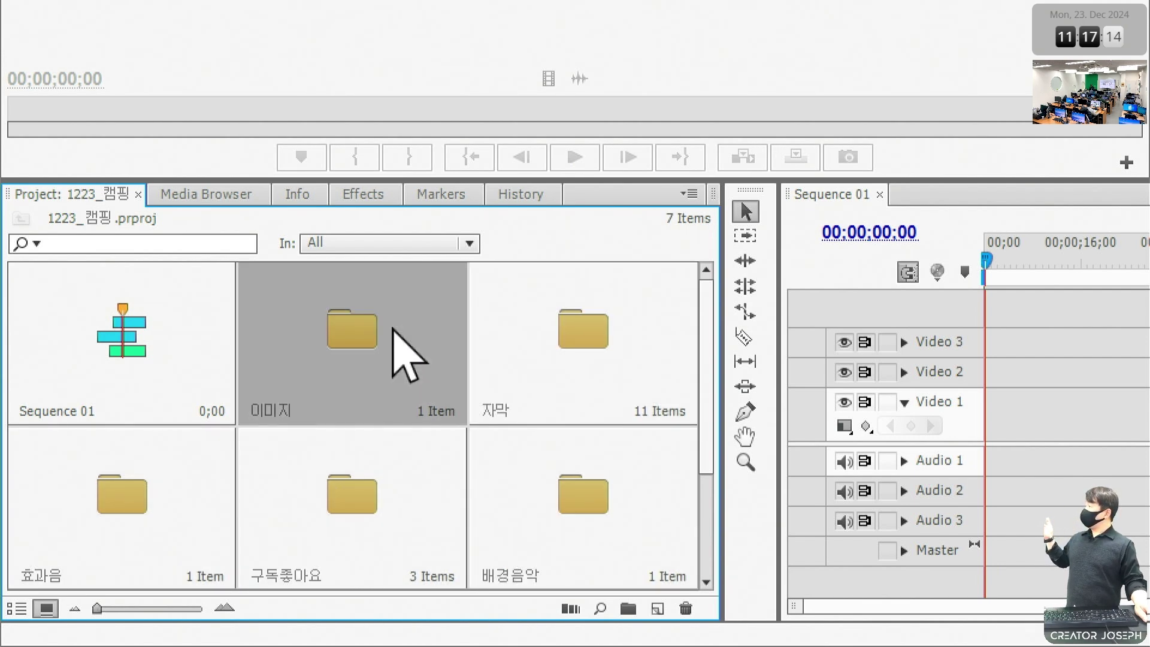
click(340, 484)
key(ctrl+a)
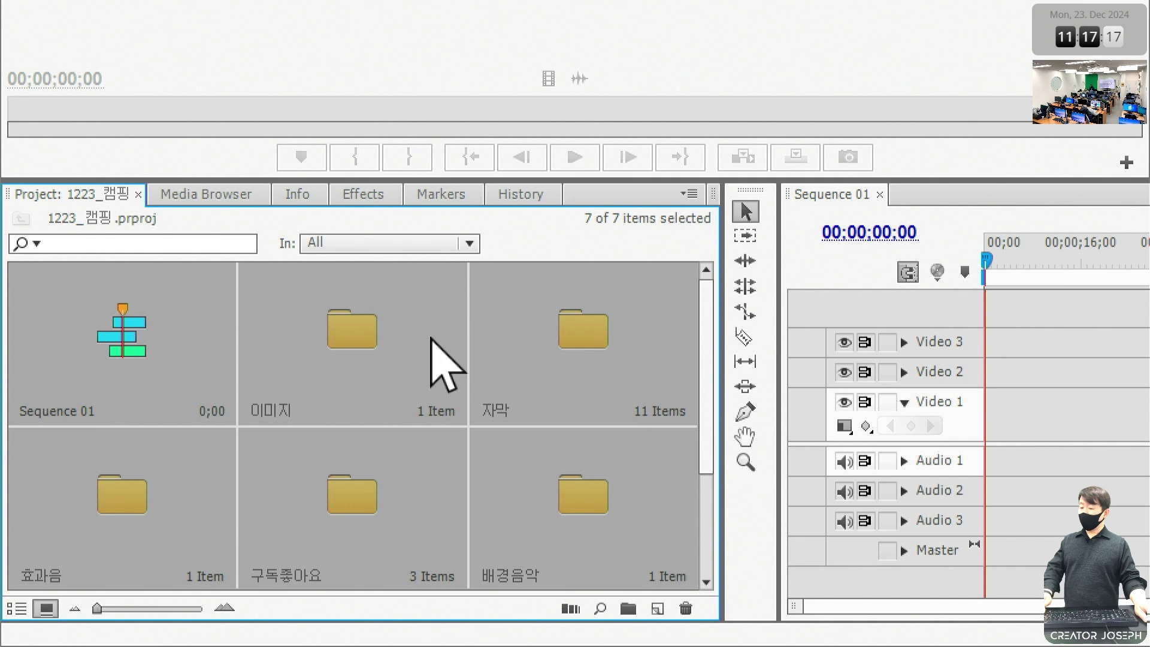
click(403, 379)
click(576, 361)
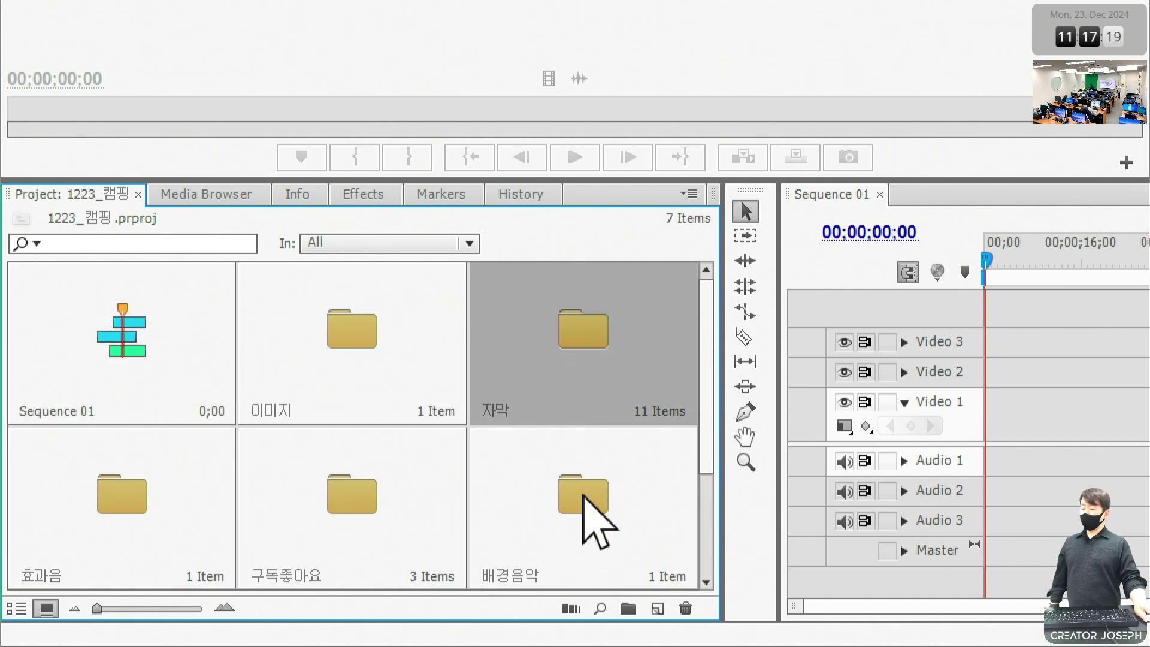
click(584, 493)
click(393, 493)
click(167, 510)
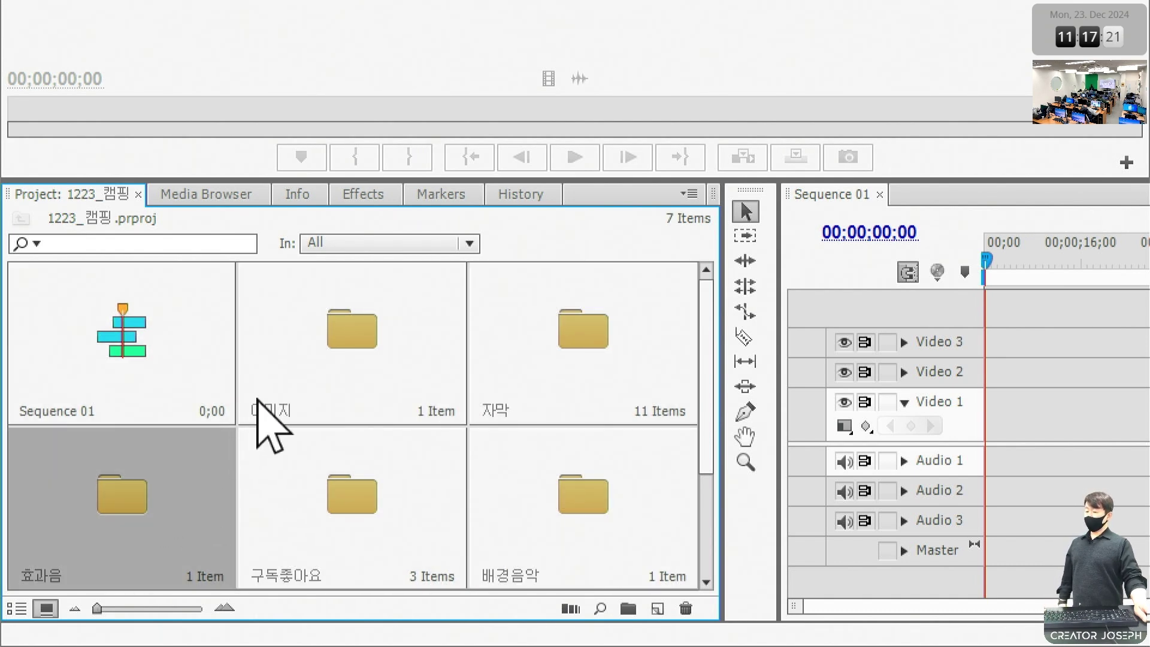
click(288, 468)
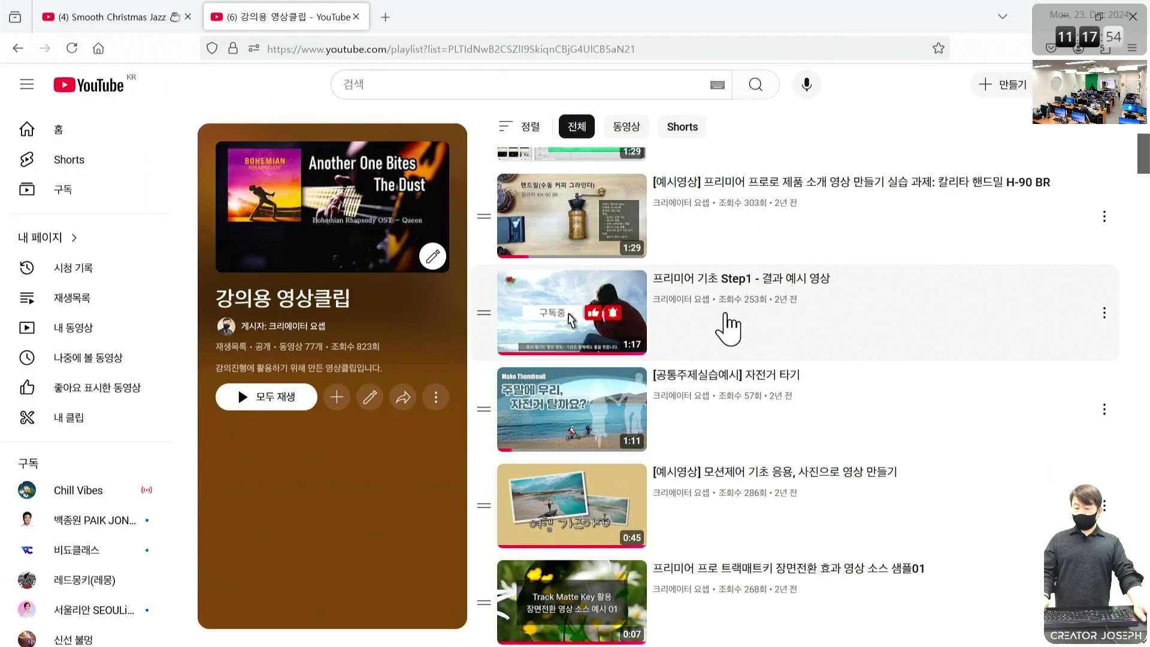
Switch to the YouTube playlist and watch the example video 프리미어 기초 Step1 - 결과 예시 영상 in full screen
click(739, 309)
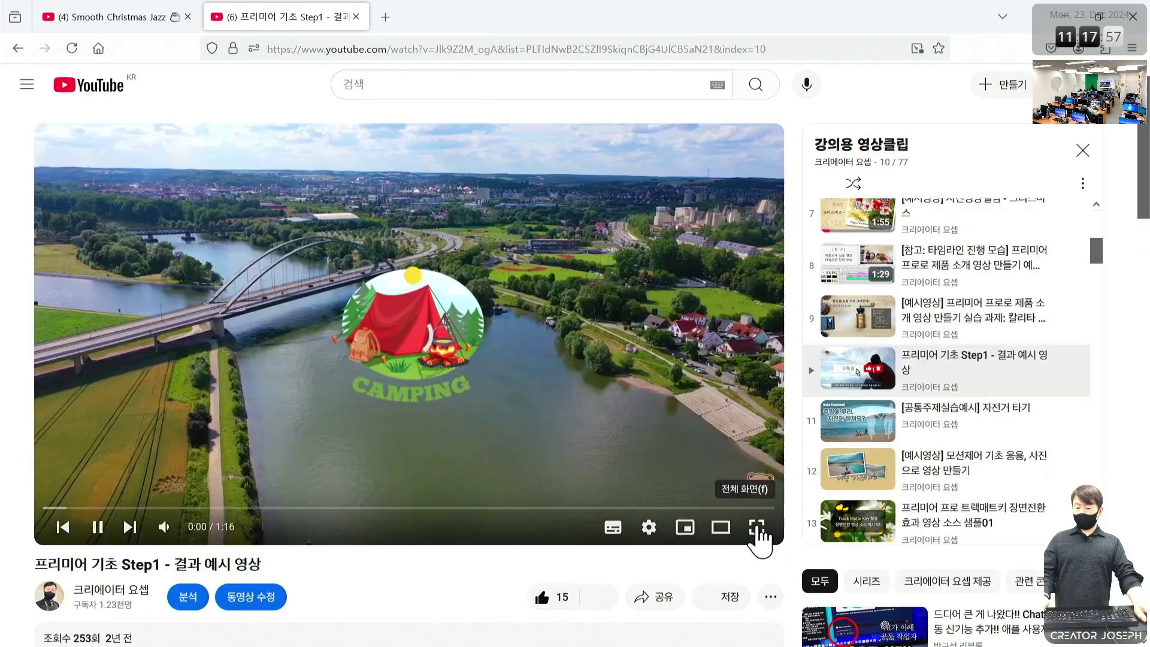
click(769, 528)
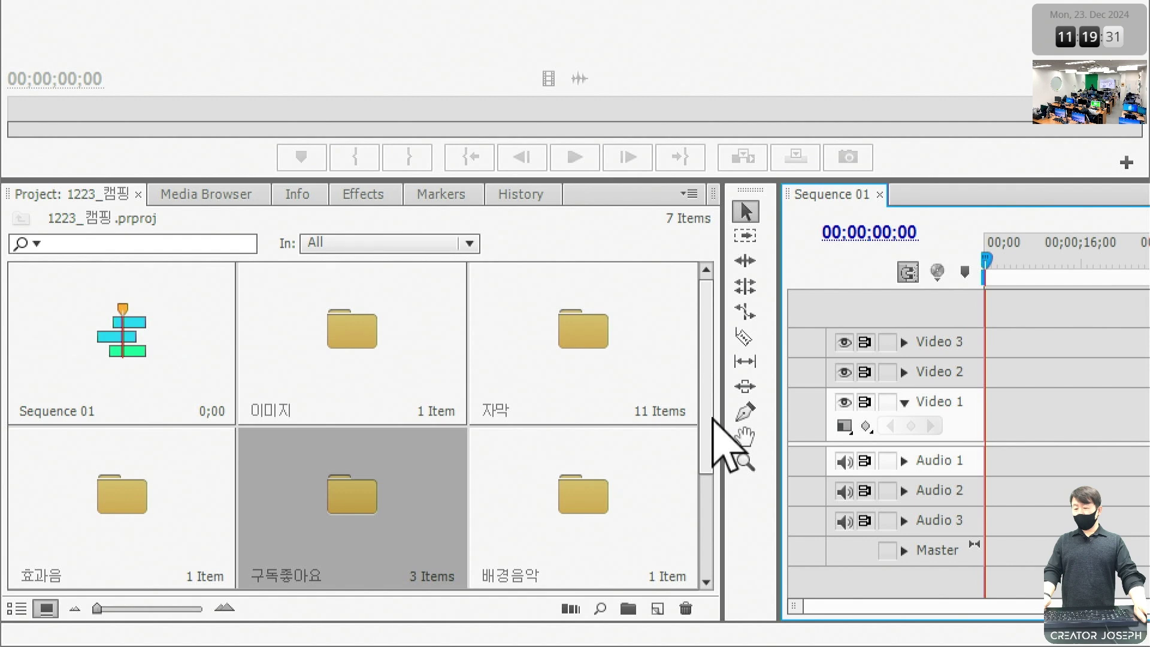
Open the 영상 bin from the Project panel in its own floating window and place it over the Source monitor
drag(708, 437, 705, 545)
click(115, 533)
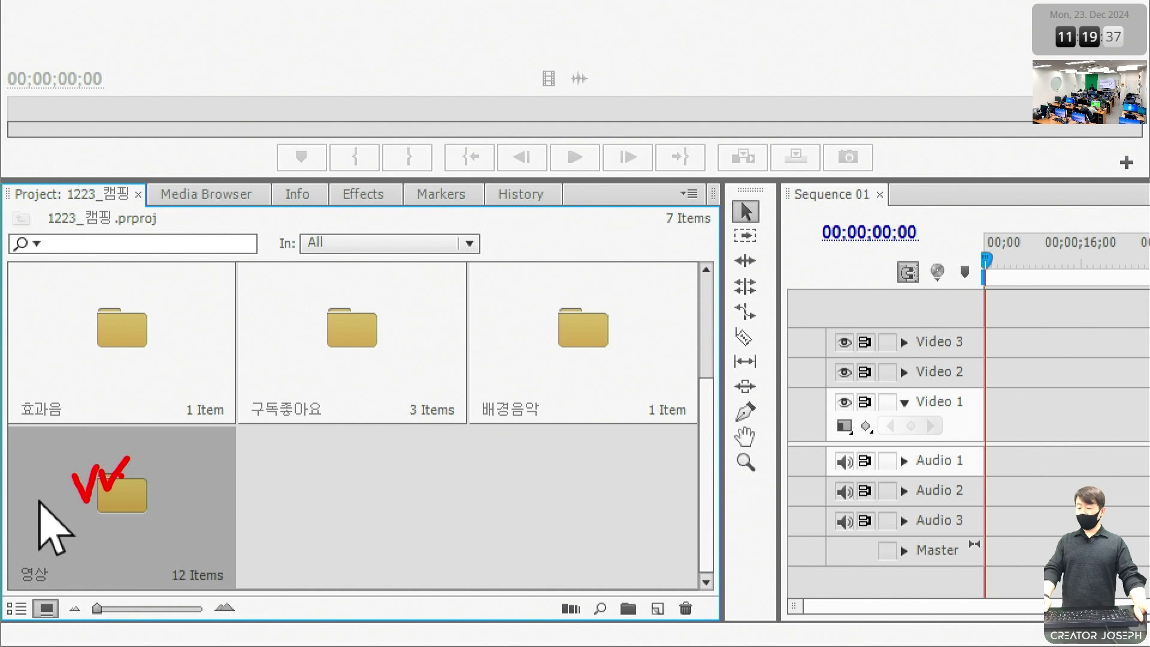
double_click(133, 490)
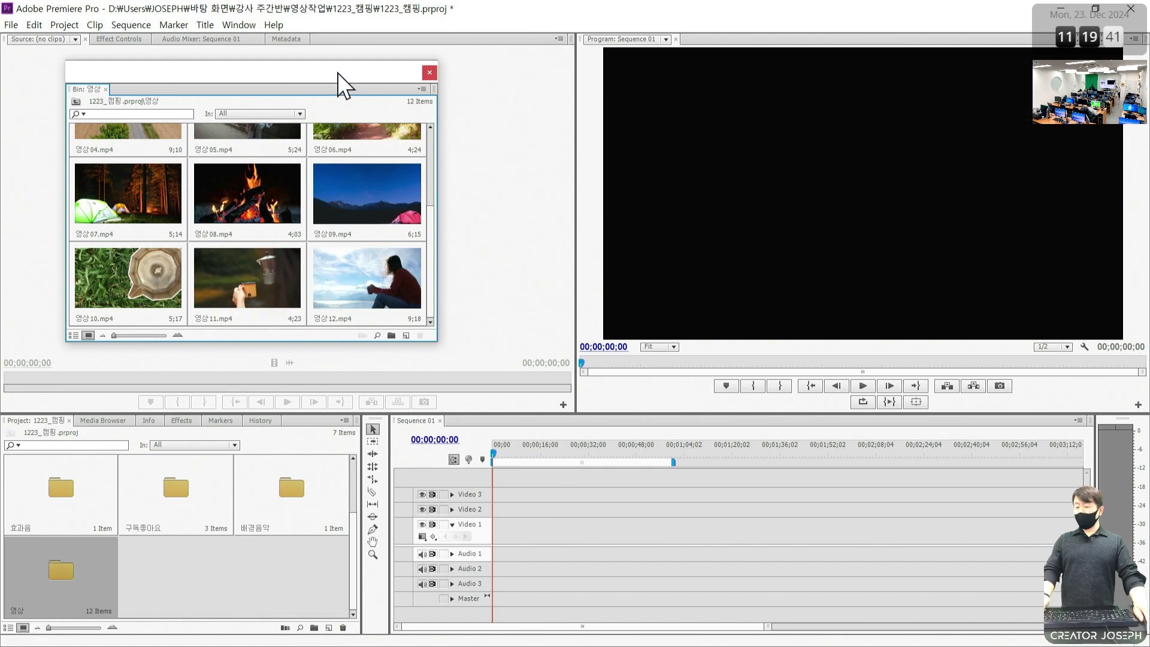
drag(337, 73, 402, 89)
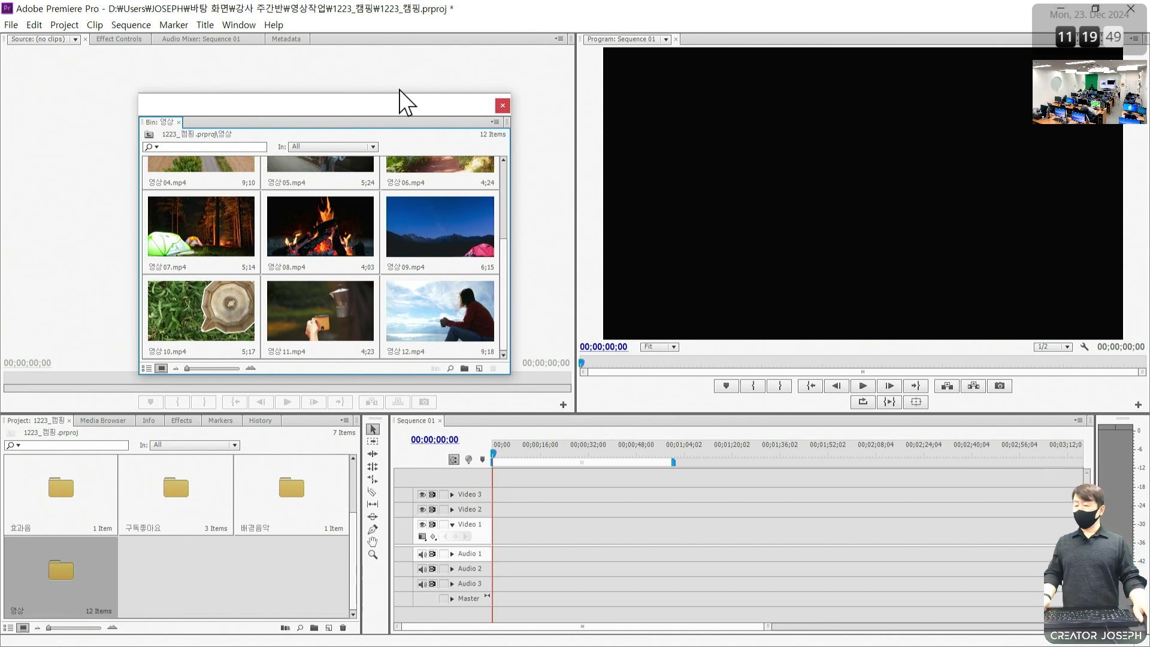
drag(405, 110, 349, 79)
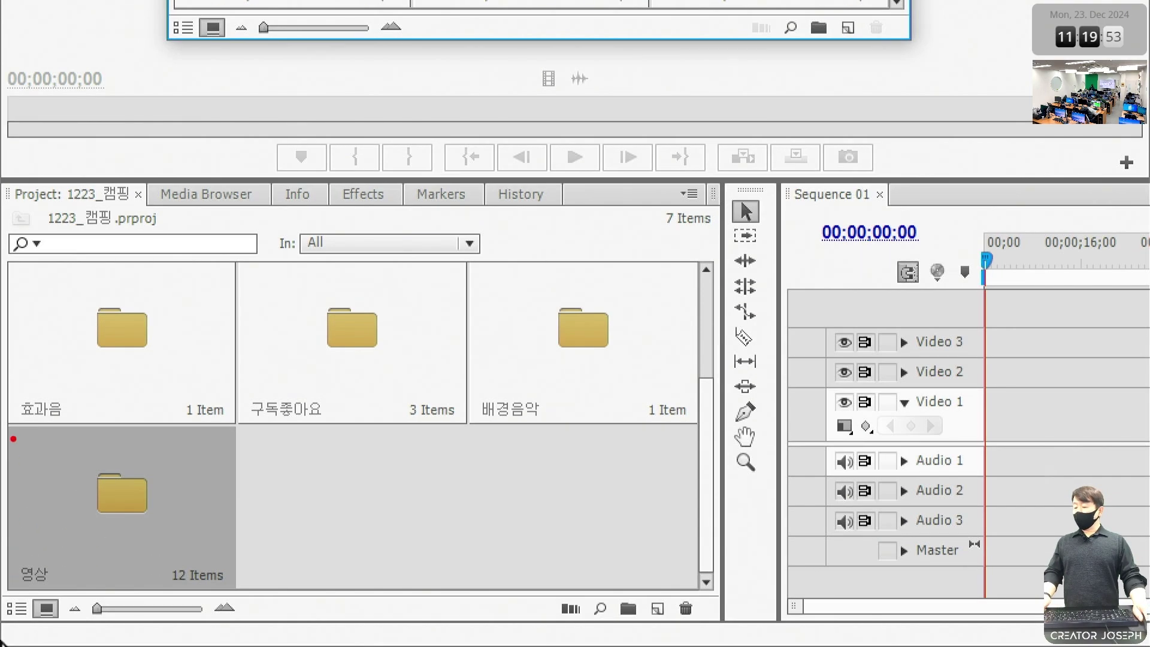
drag(12, 423, 221, 593)
mouse_move(424, 388)
mouse_down()
mouse_move(350, 375)
mouse_move(204, 475)
mouse_move(233, 495)
mouse_up()
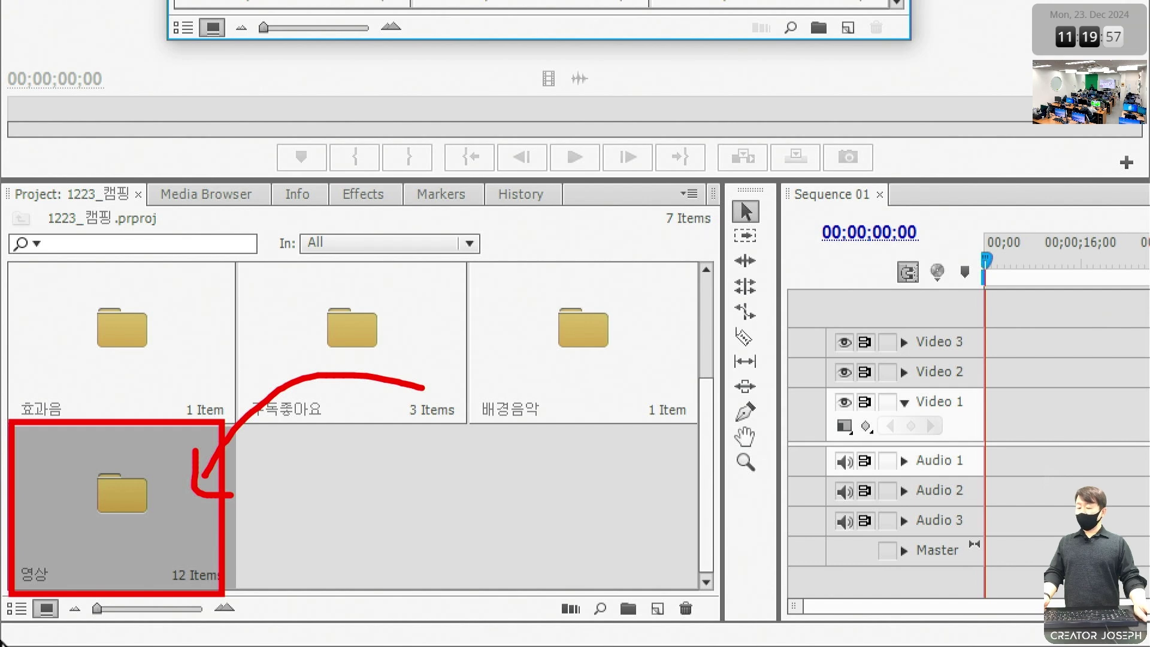
mouse_move(622, 589)
mouse_down()
mouse_move(611, 617)
mouse_move(623, 589)
mouse_move(661, 559)
mouse_up()
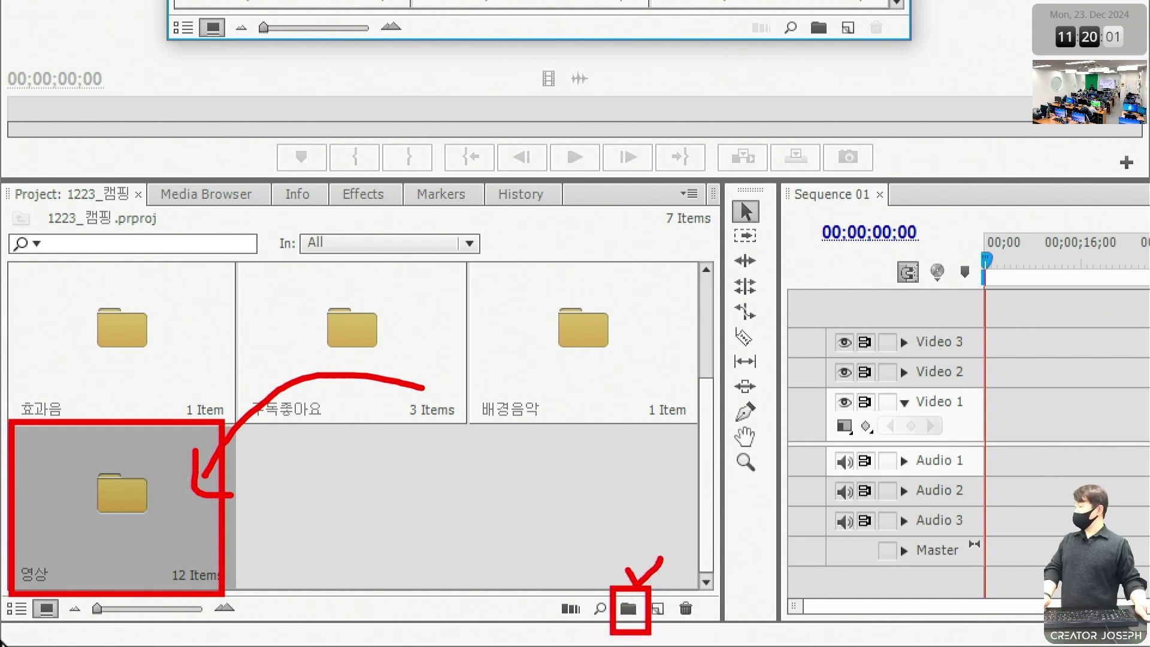
key(Escape)
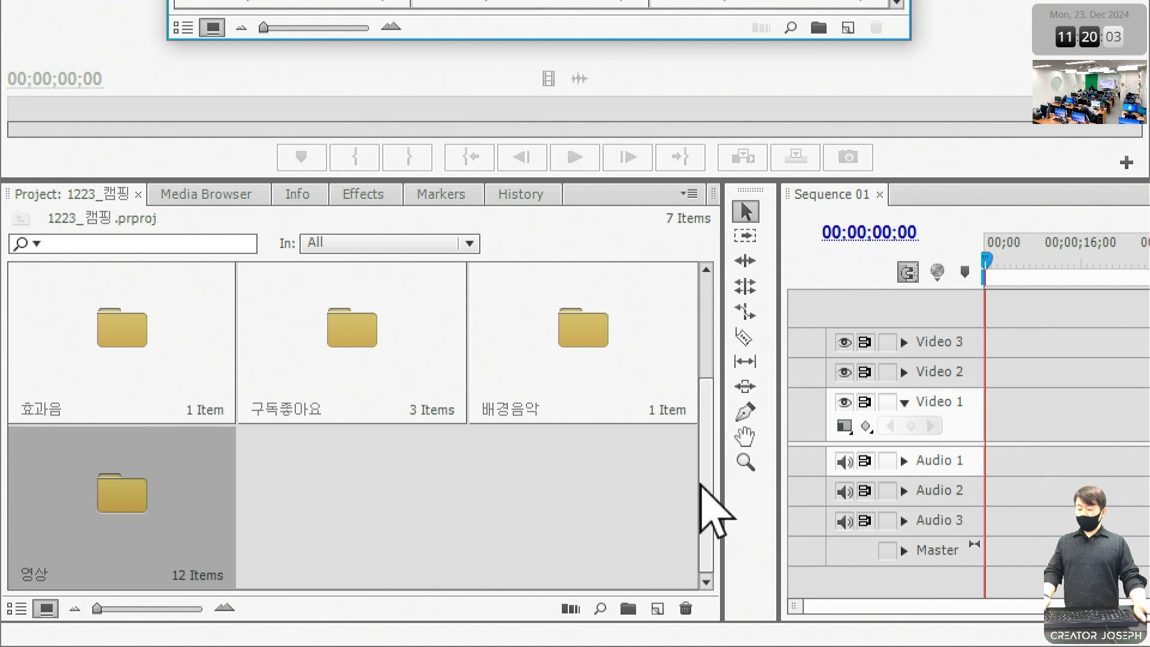
Create a new bin named 소스이름 in the Project panel
click(628, 609)
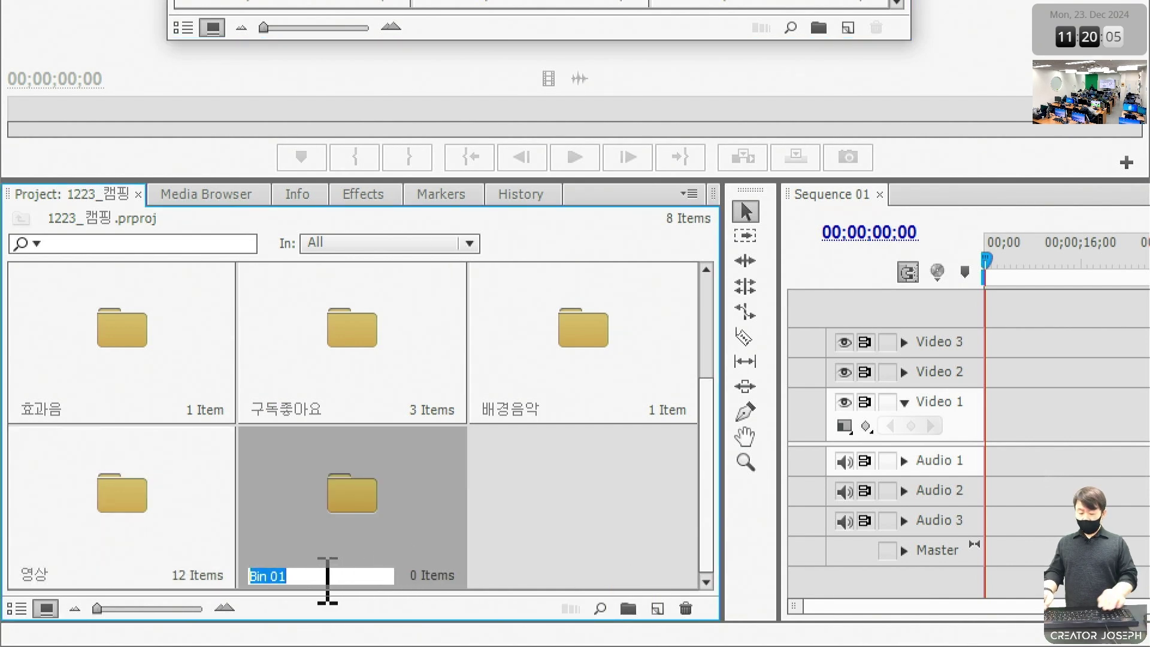
key(BackSpace)
text(소스이름)
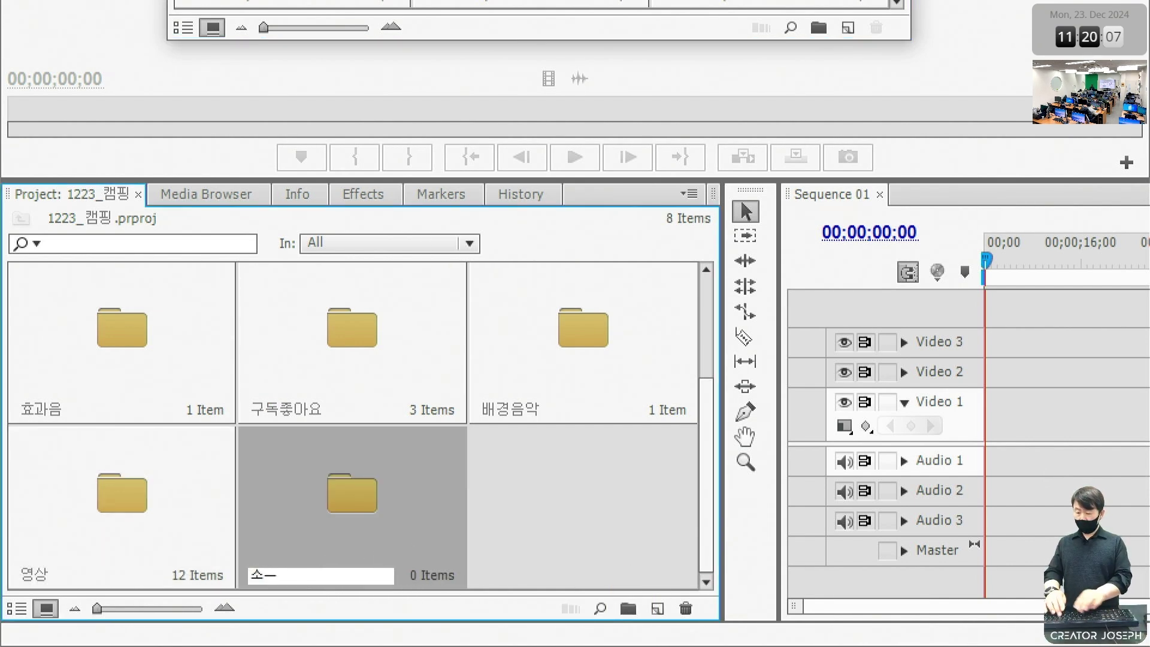
click(637, 547)
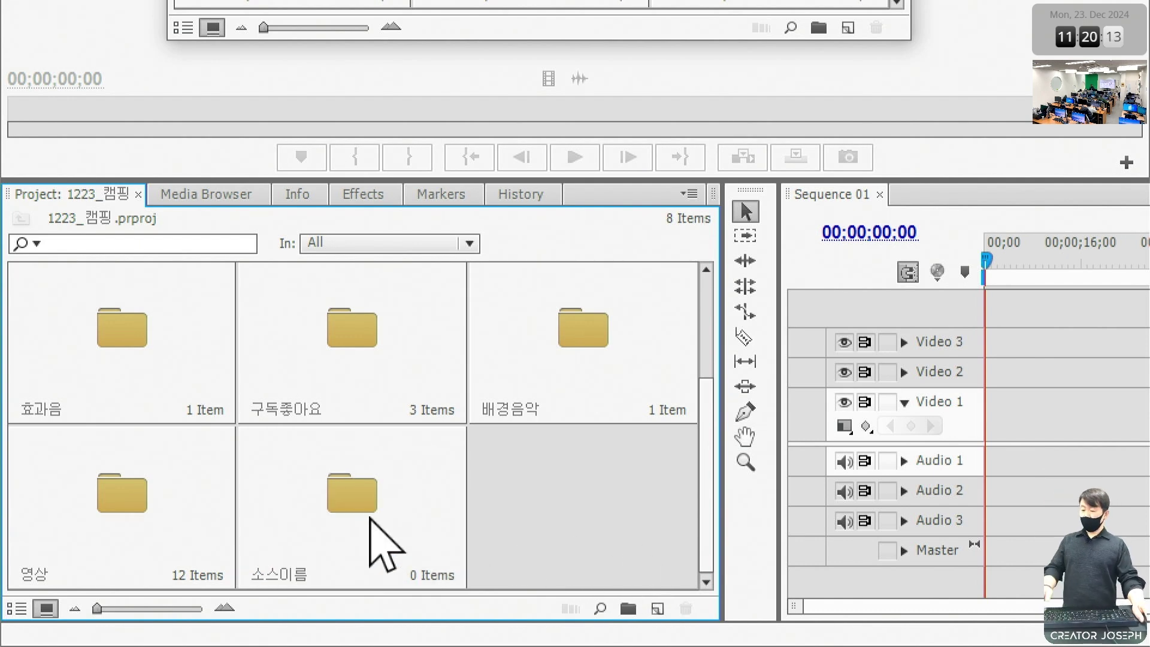
Widen the floating 영상 bin window to fit five clips per row, and reposition it over the Source monitor
click(135, 506)
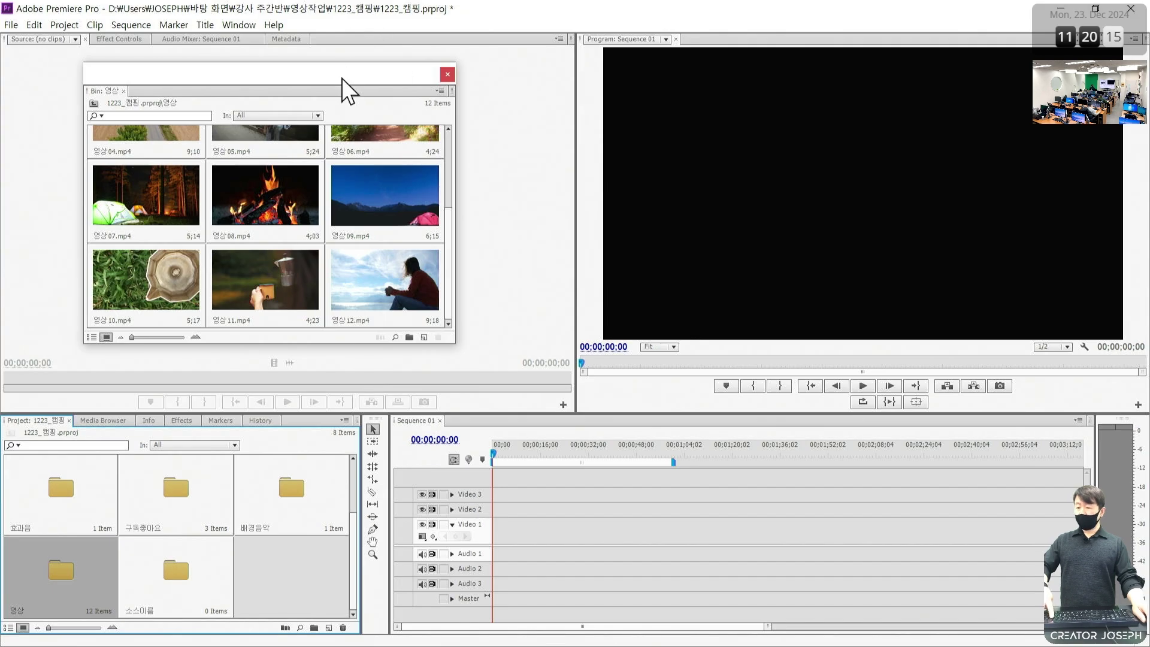
drag(343, 78, 378, 74)
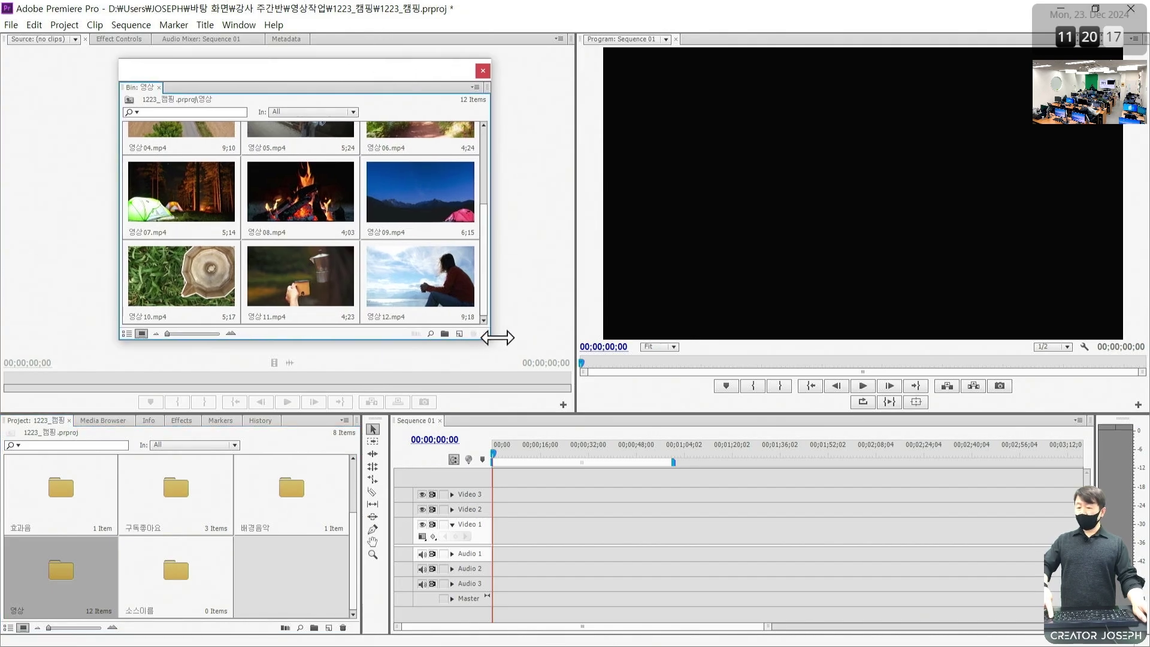
drag(497, 337, 660, 377)
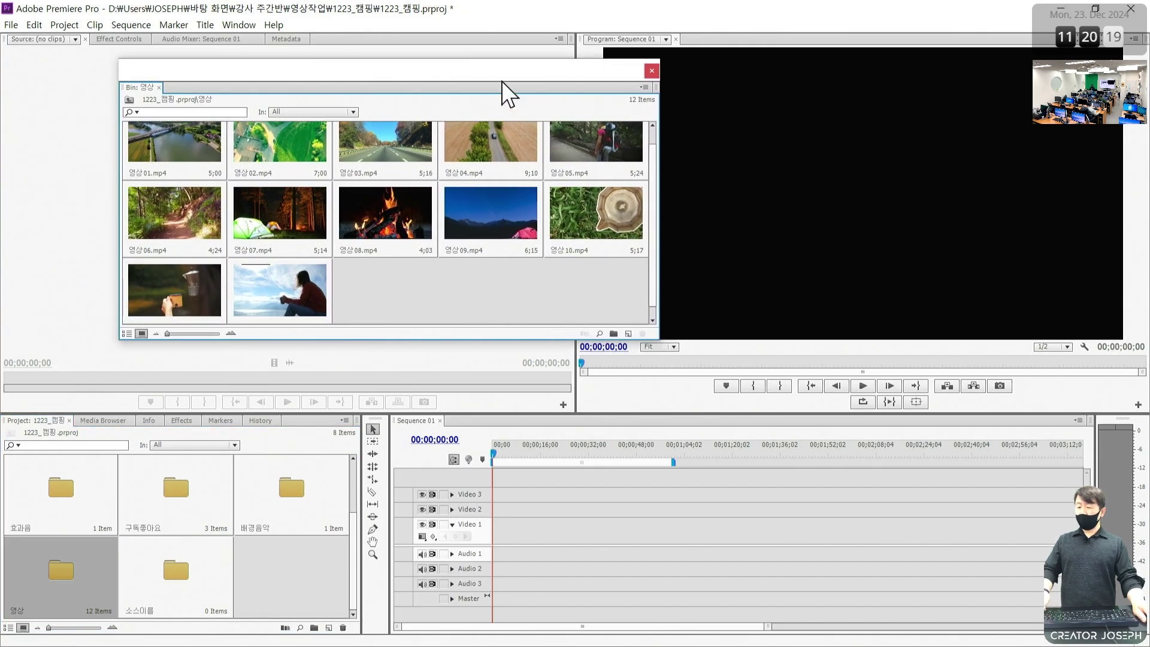
drag(256, 82, 260, 90)
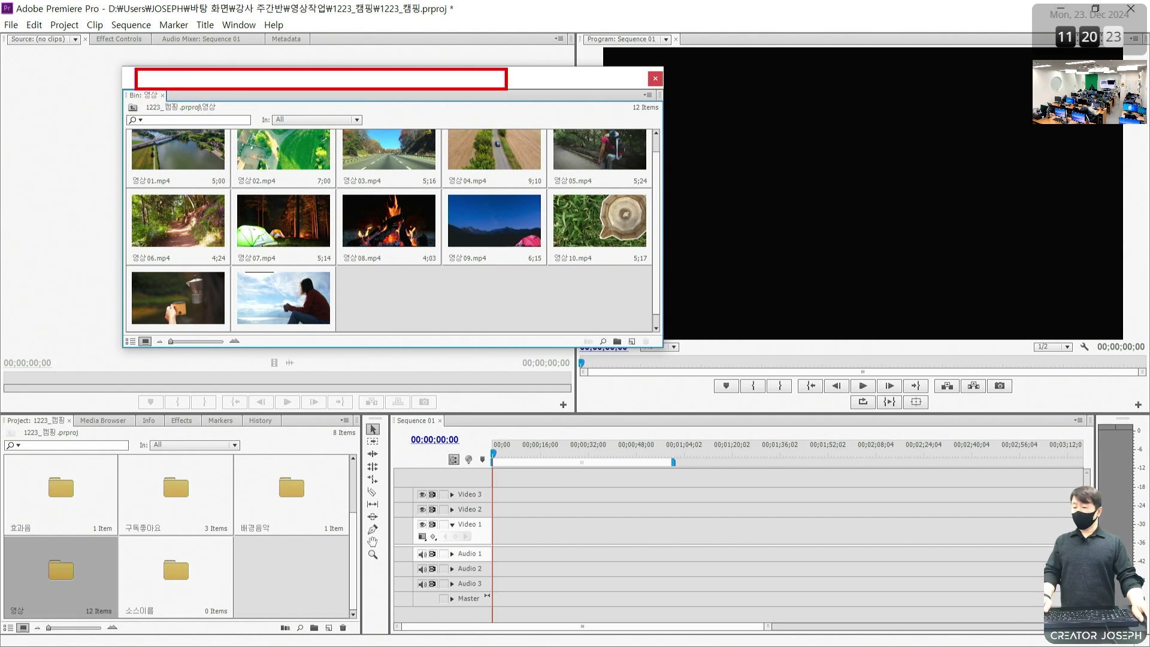
drag(374, 81, 338, 78)
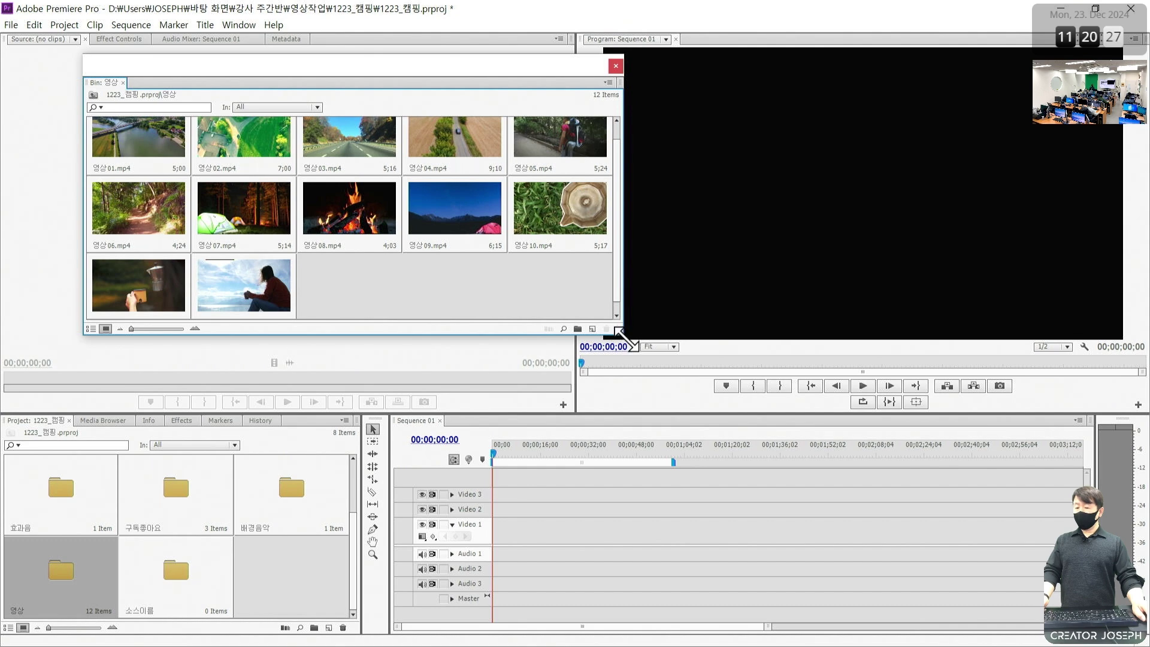
Resize the floating 영상 bin window so all twelve clips show in rows of five, and reposition it over the Source monitor
drag(621, 335, 580, 396)
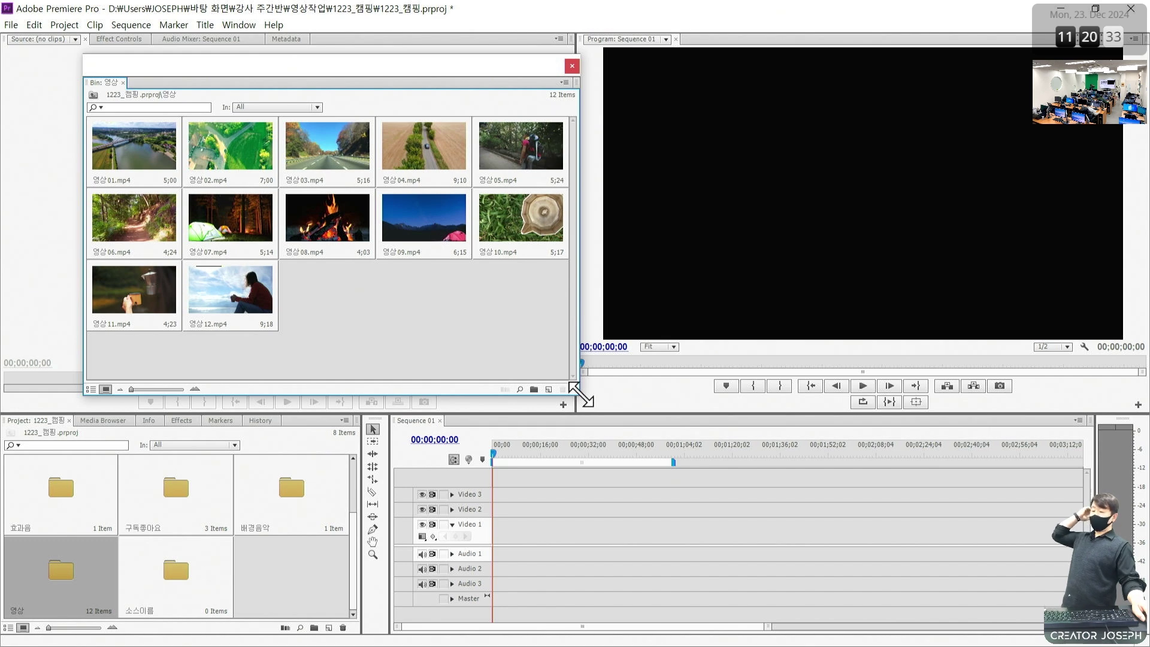
drag(580, 395, 597, 375)
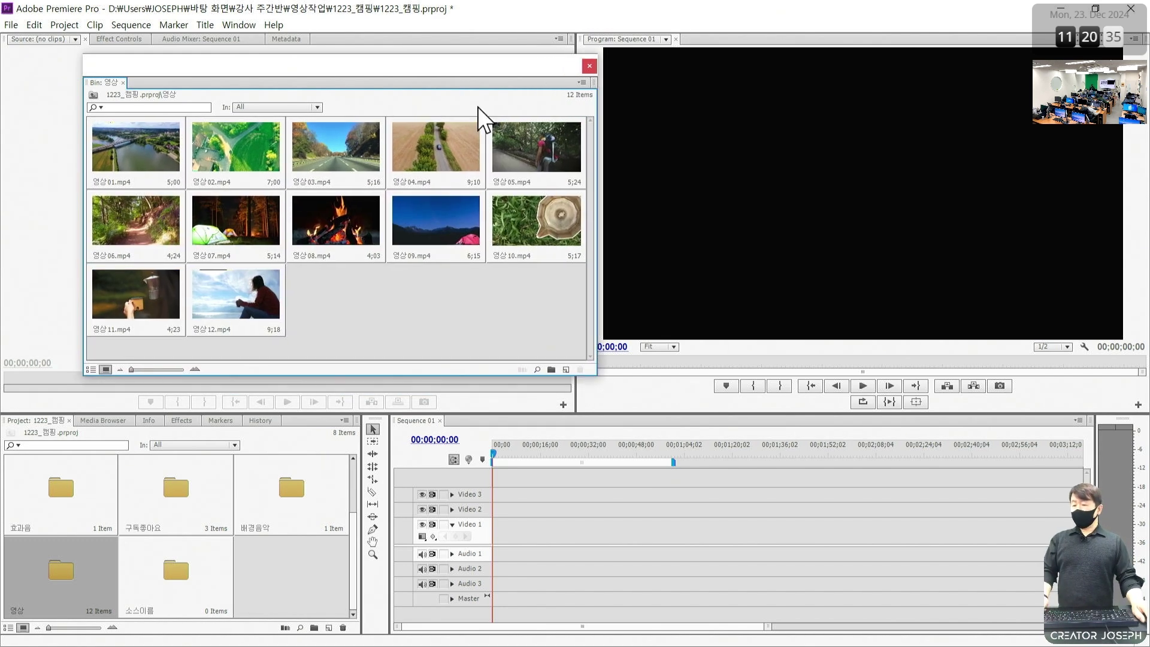
drag(447, 60, 430, 50)
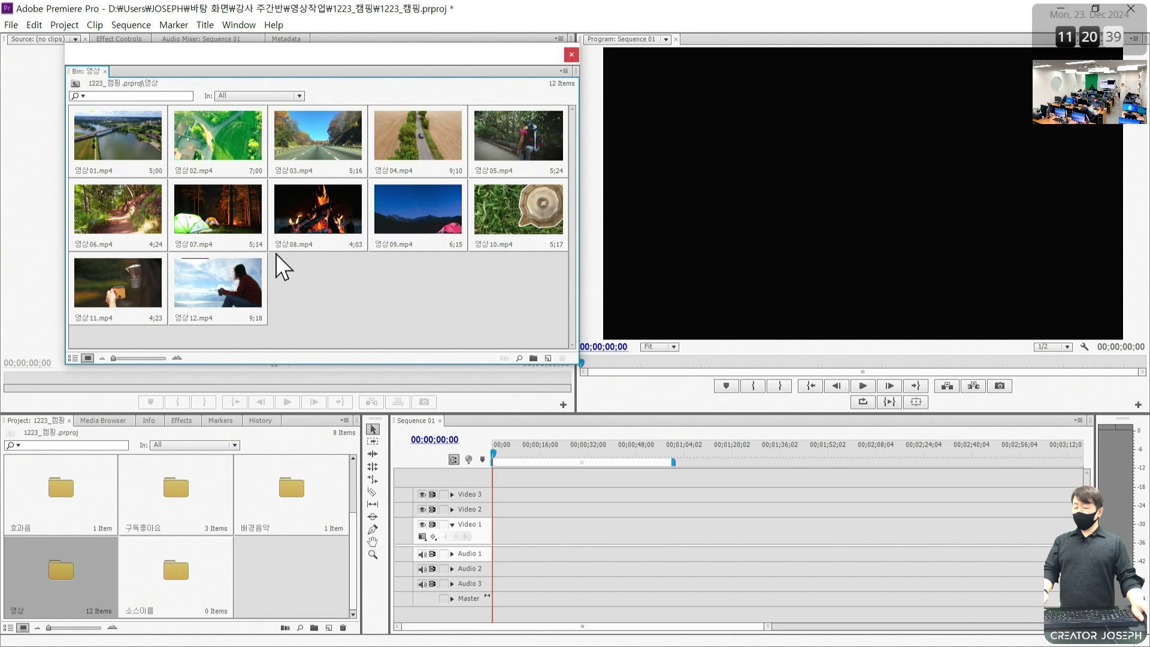
Select all clips in the 영상 bin and start Automate To Sequence with Ordering set to Sort Order
mouse_move(340, 278)
mouse_down()
mouse_move(346, 286)
mouse_move(371, 273)
mouse_up()
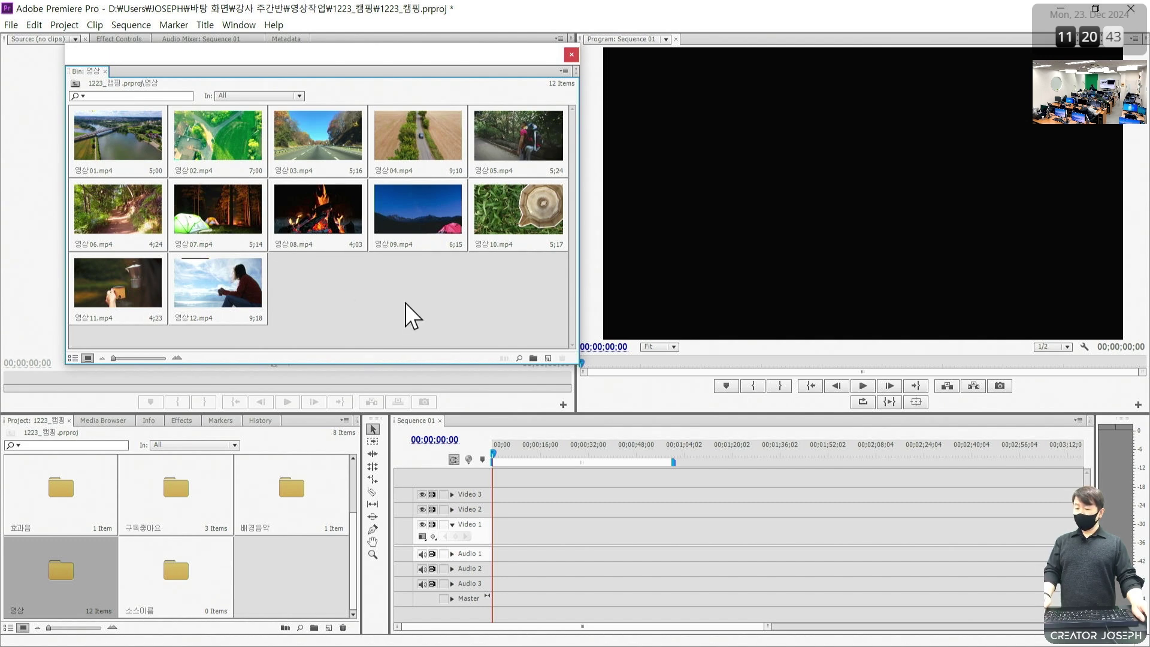
key(ctrl+a)
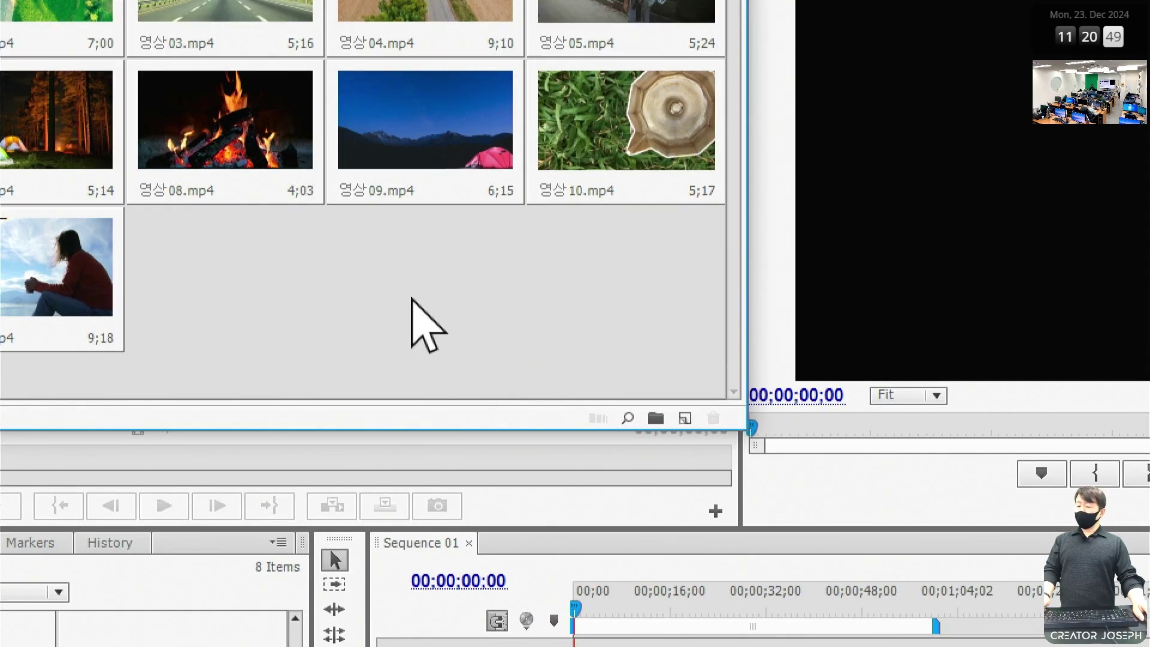
key(ctrl+a)
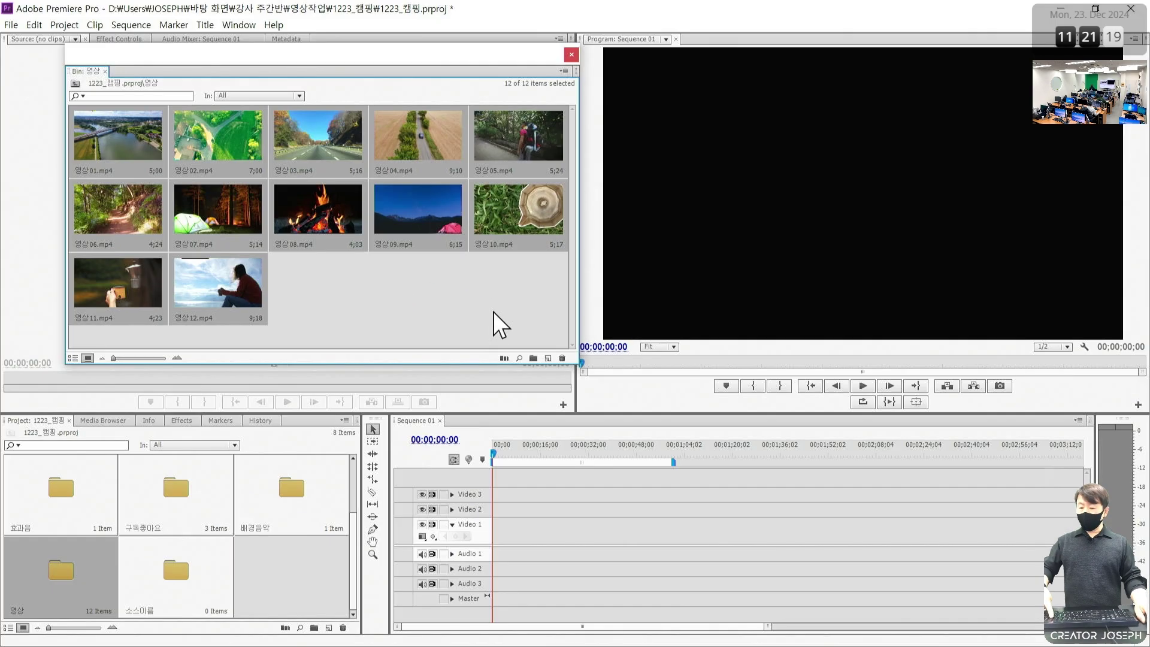
click(502, 358)
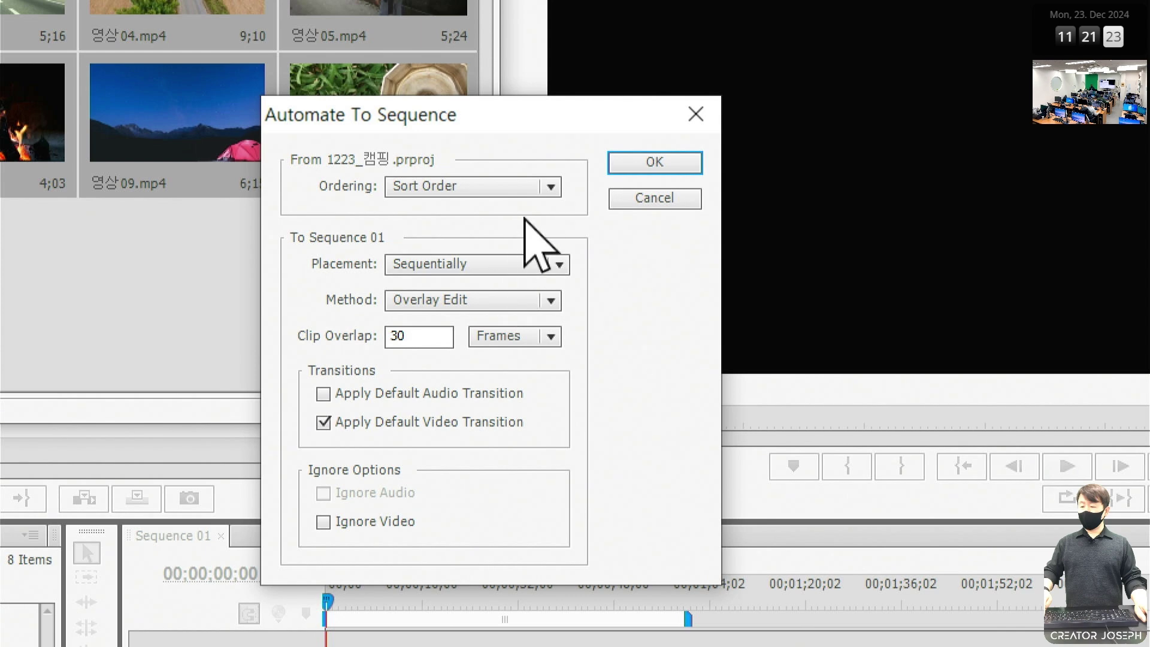
click(548, 189)
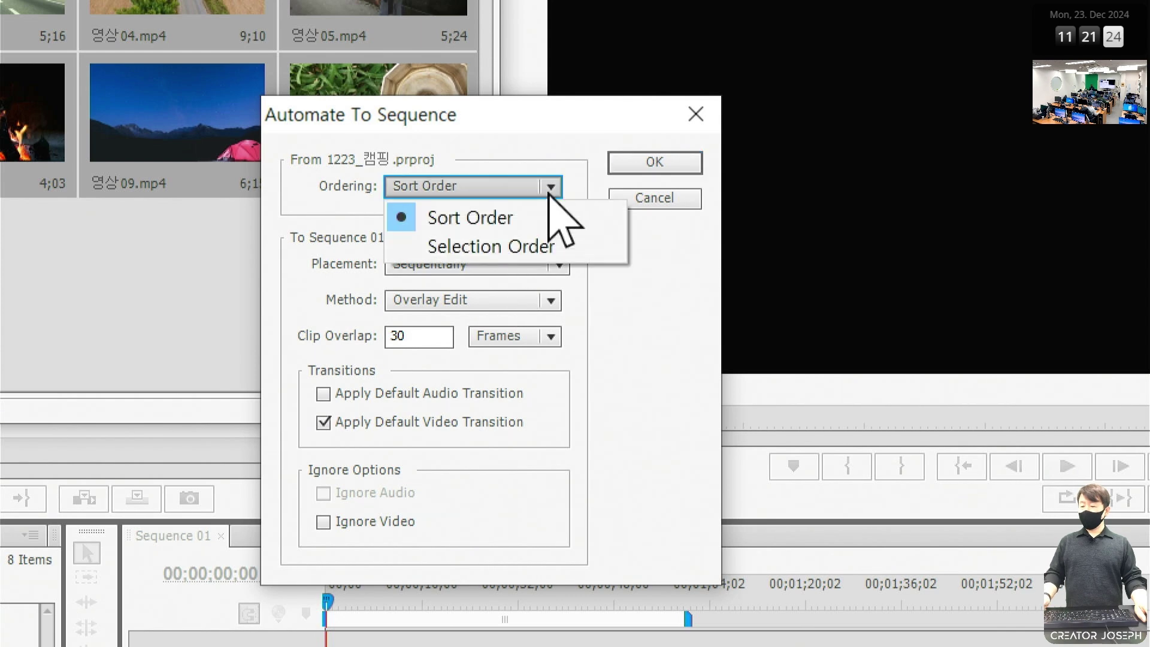
click(525, 219)
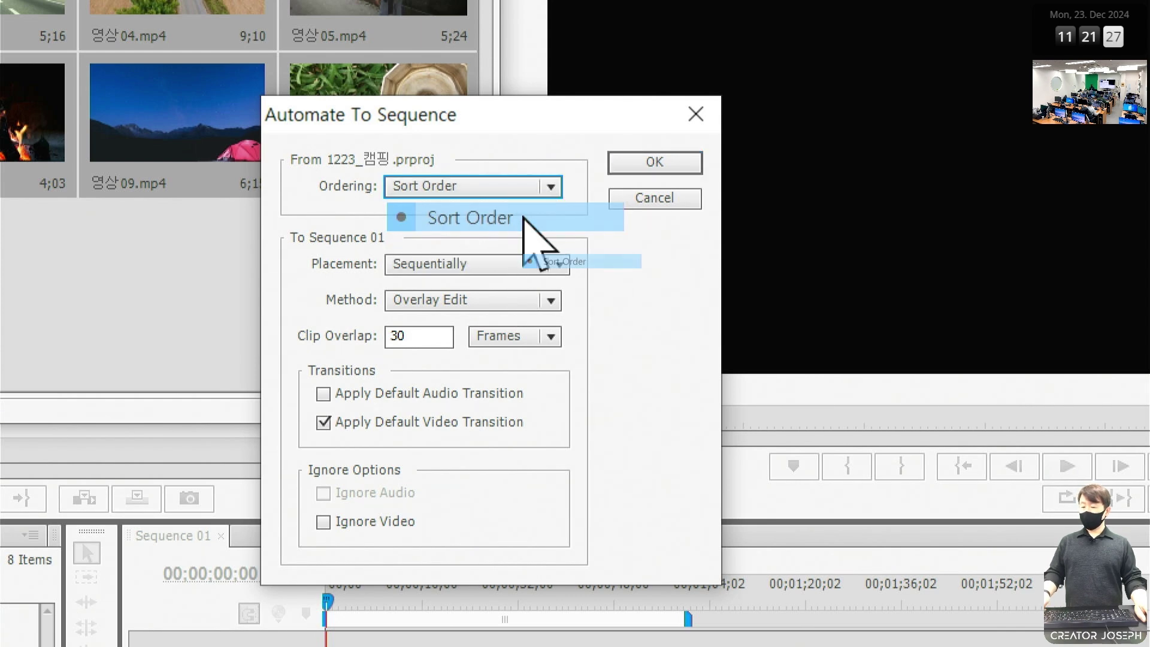
Add the clips to Sequence 01 using Overlay Edit, with the default audio transition off and the default video transition on
click(563, 300)
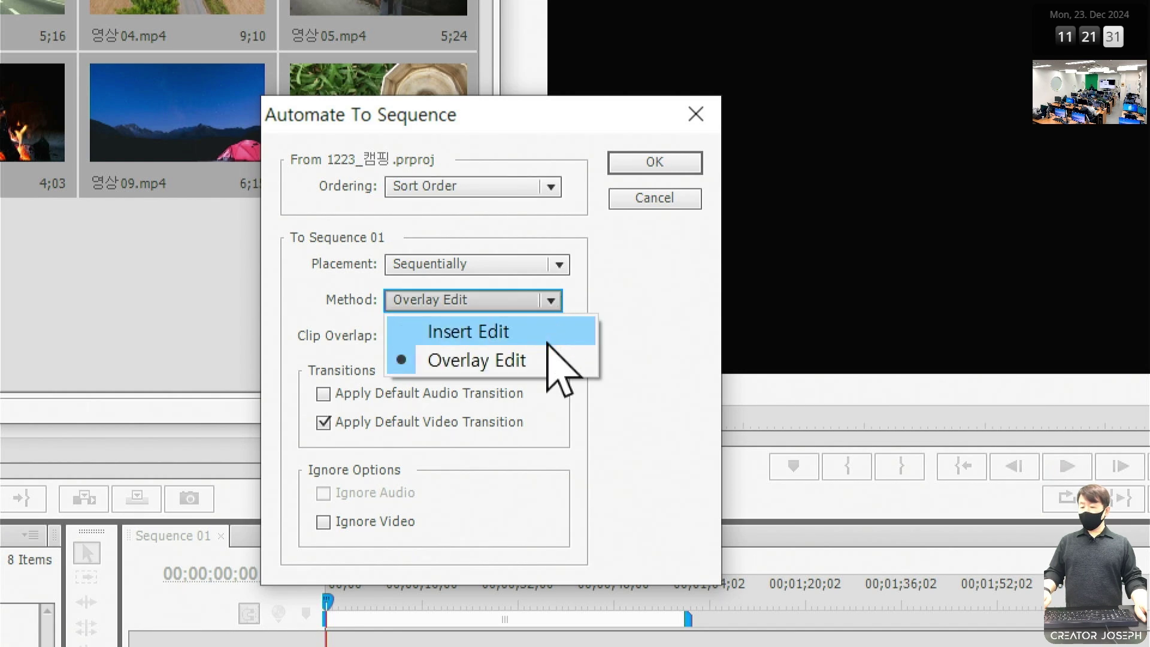
click(543, 365)
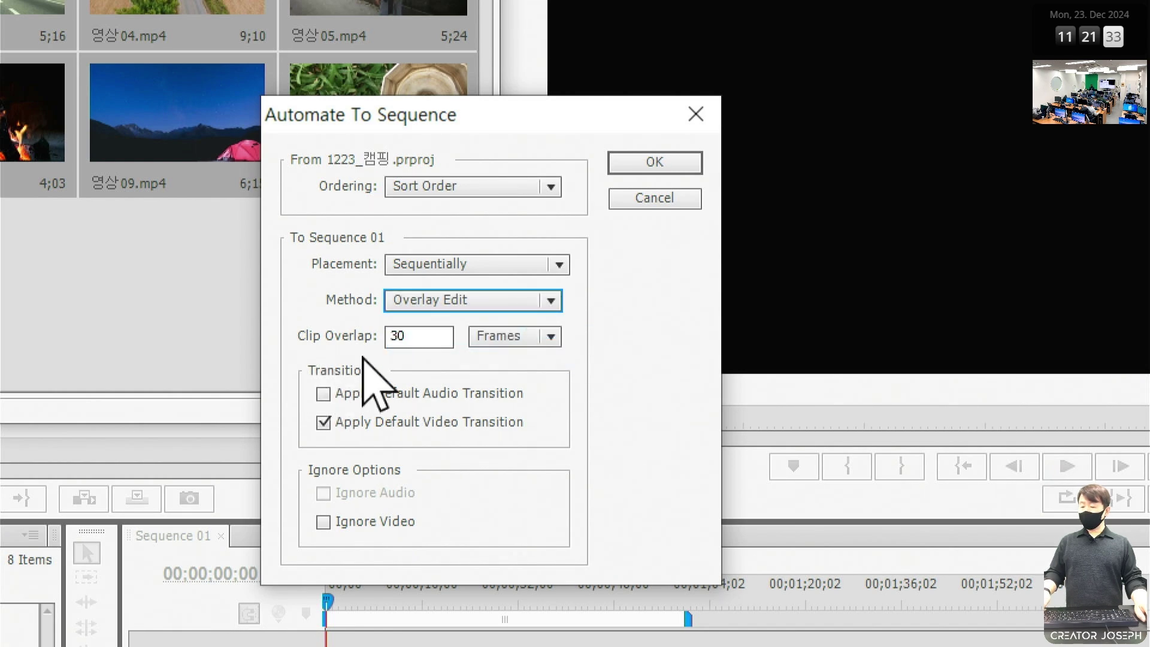
click(393, 400)
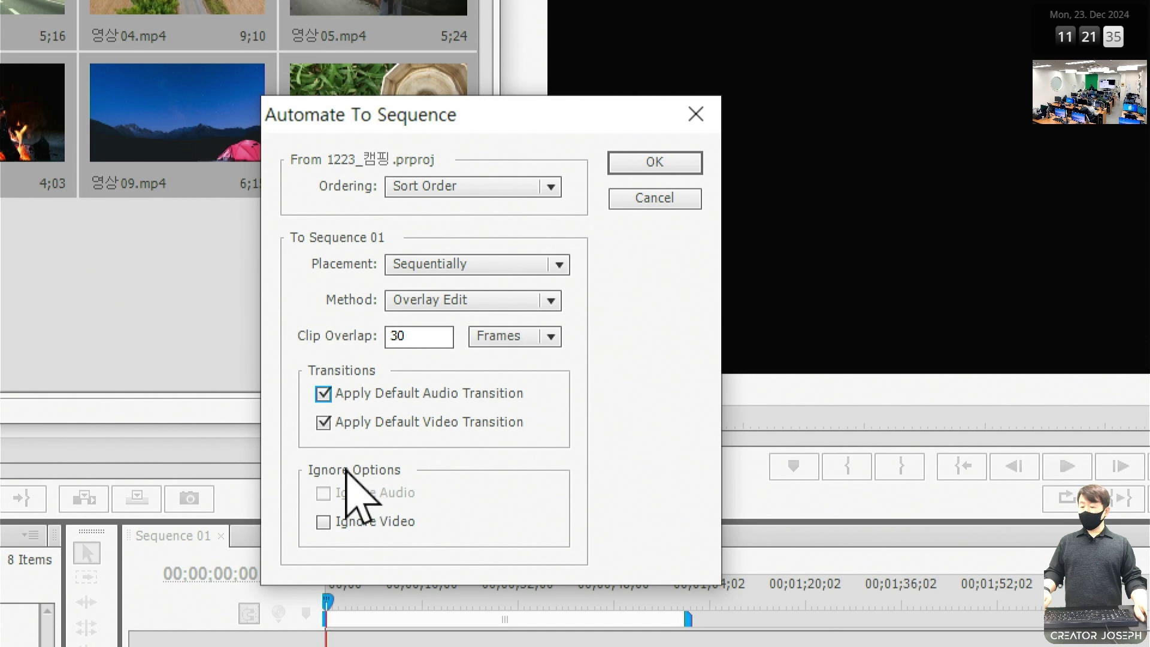
click(326, 394)
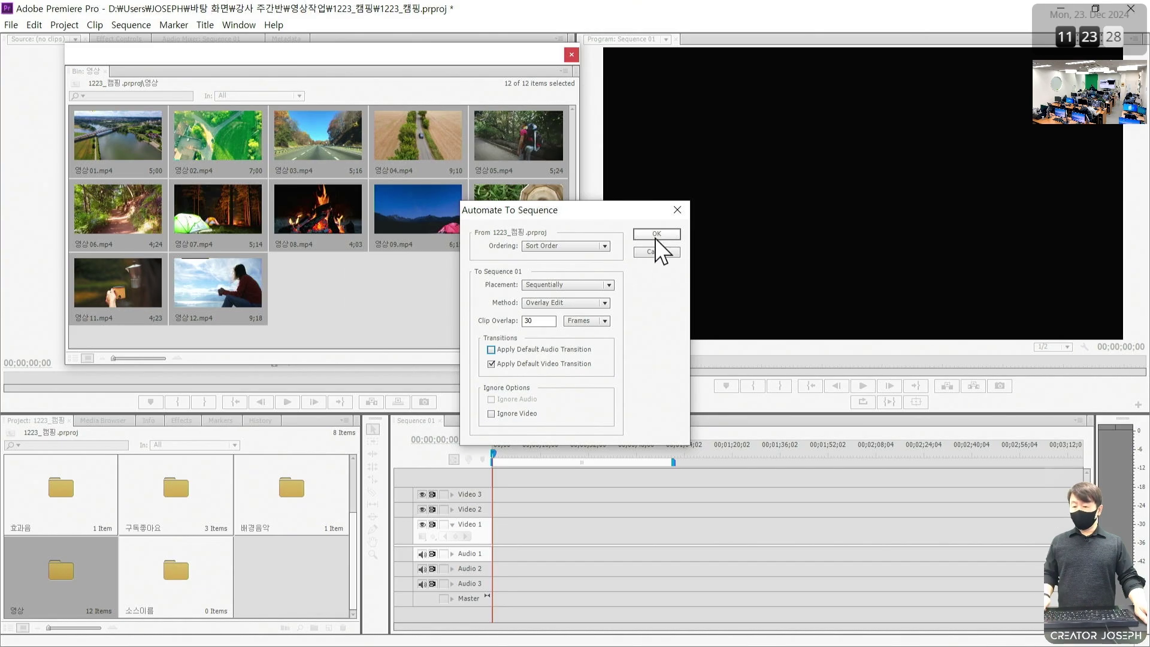
click(655, 162)
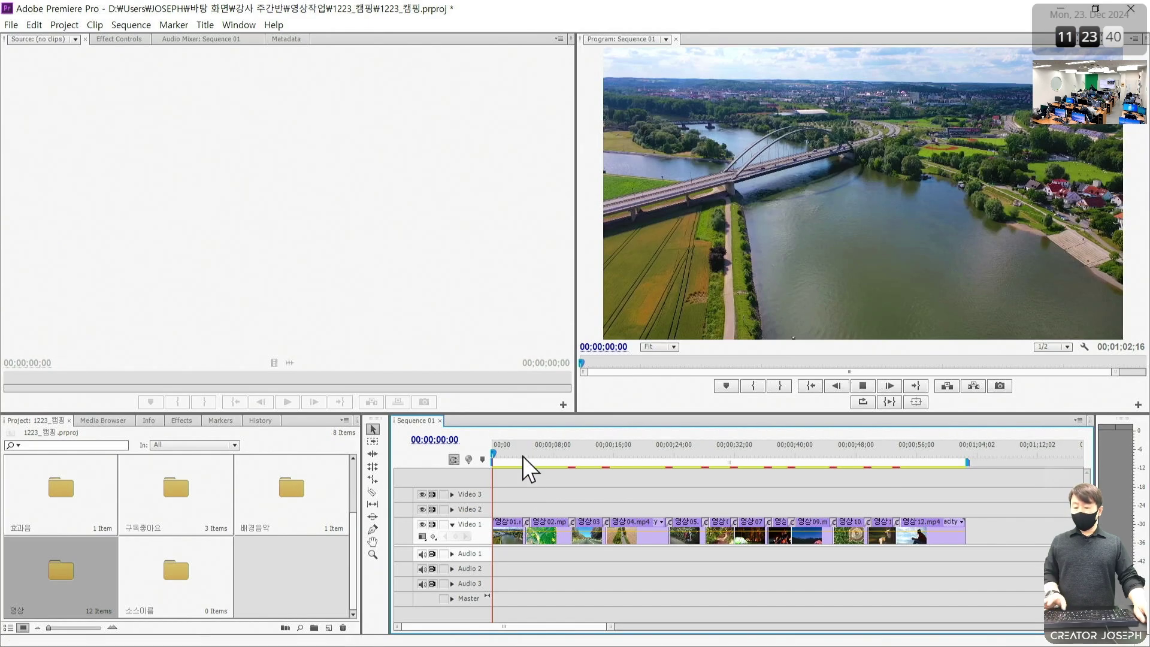
Play the sequence repeatedly across the transition between 영상01.mp4 and 영상02.mp4 to examine the dissolve
click(514, 454)
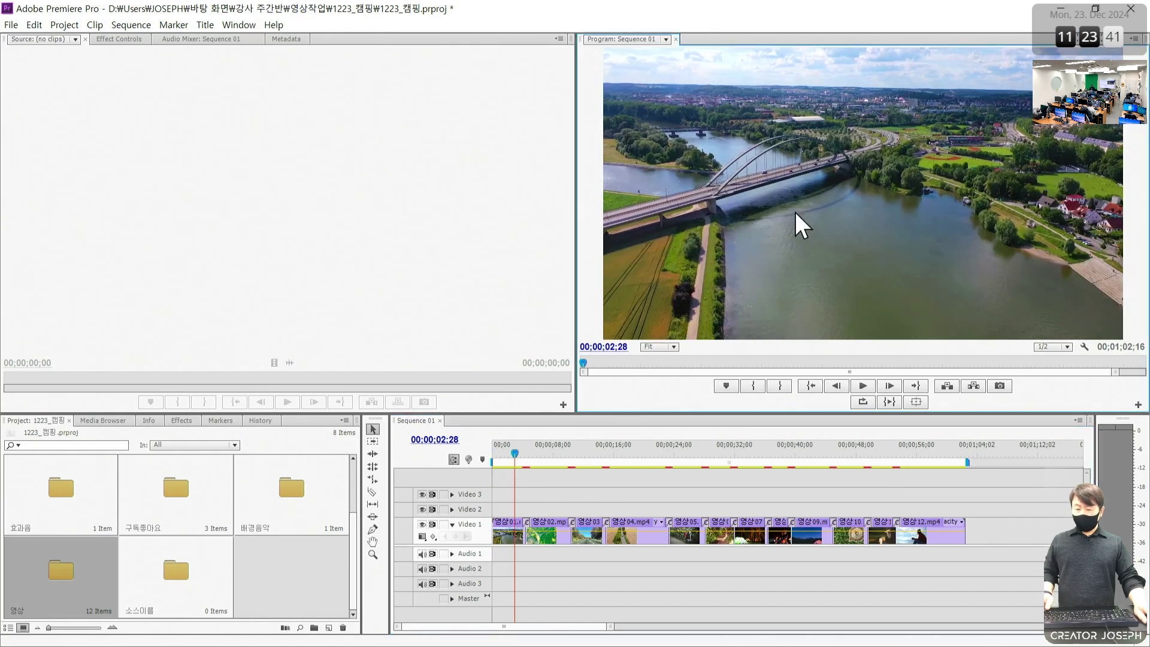
key(space)
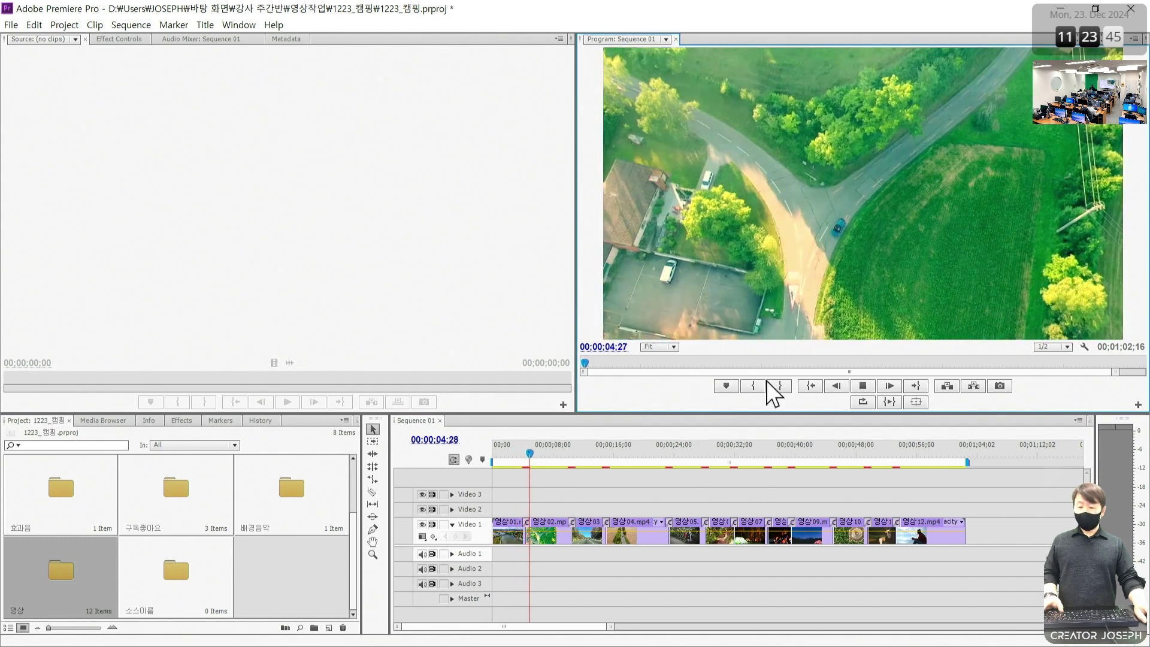
key(space)
click(516, 455)
key(space)
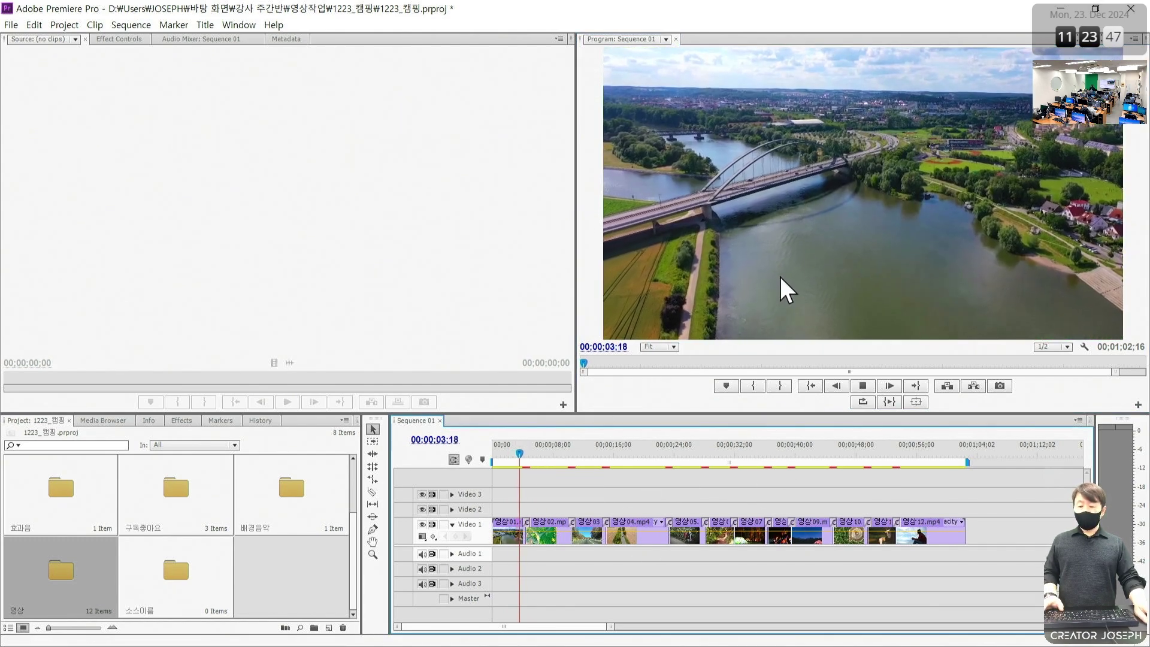
key(space)
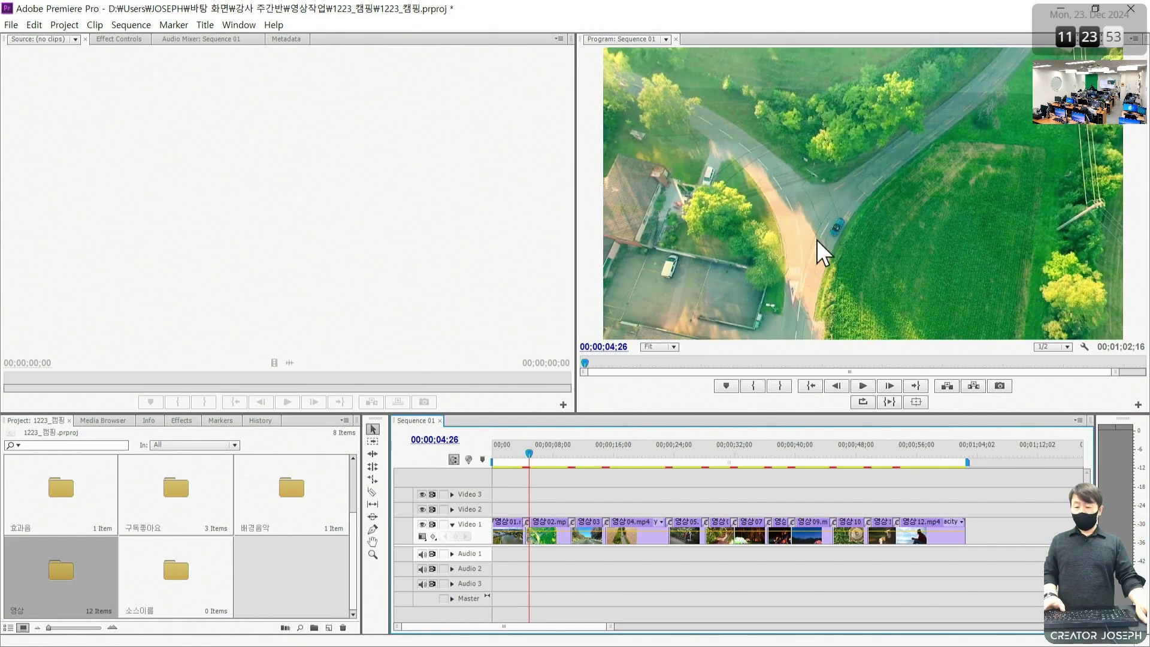
click(520, 450)
key(space)
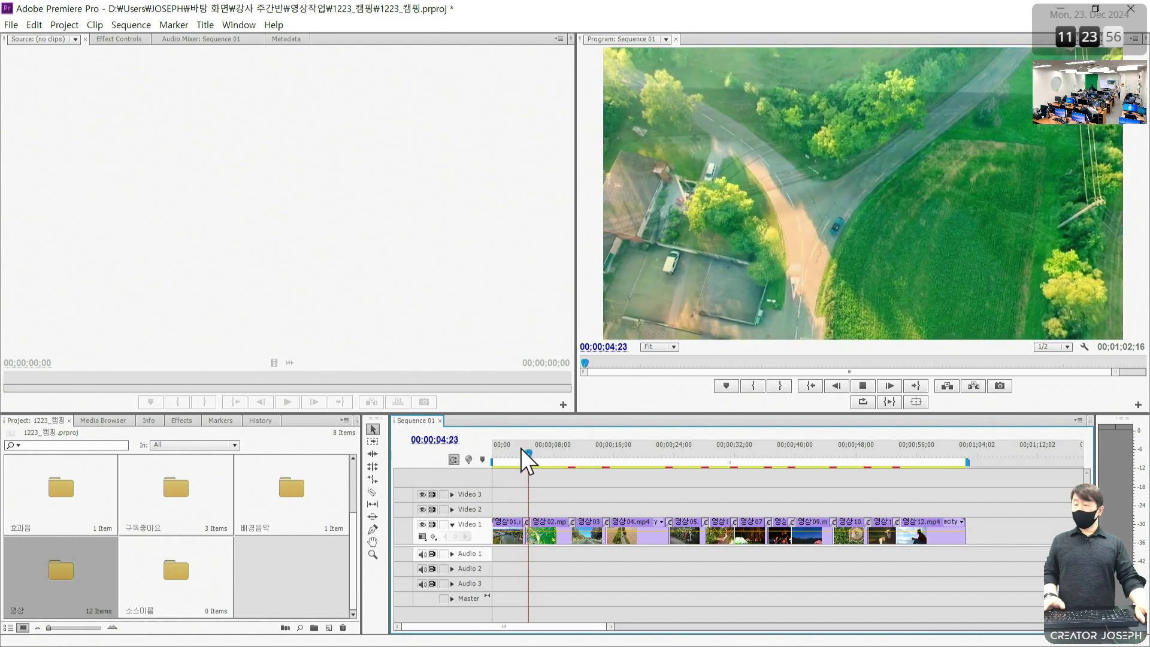
key(space)
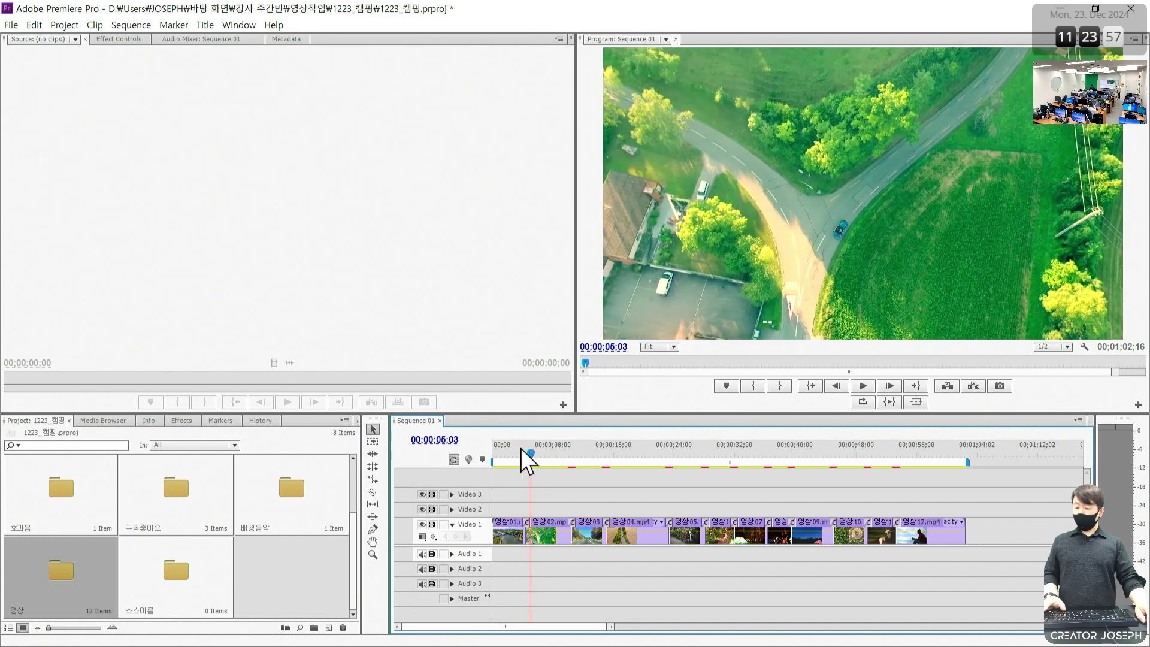
click(520, 448)
key(space)
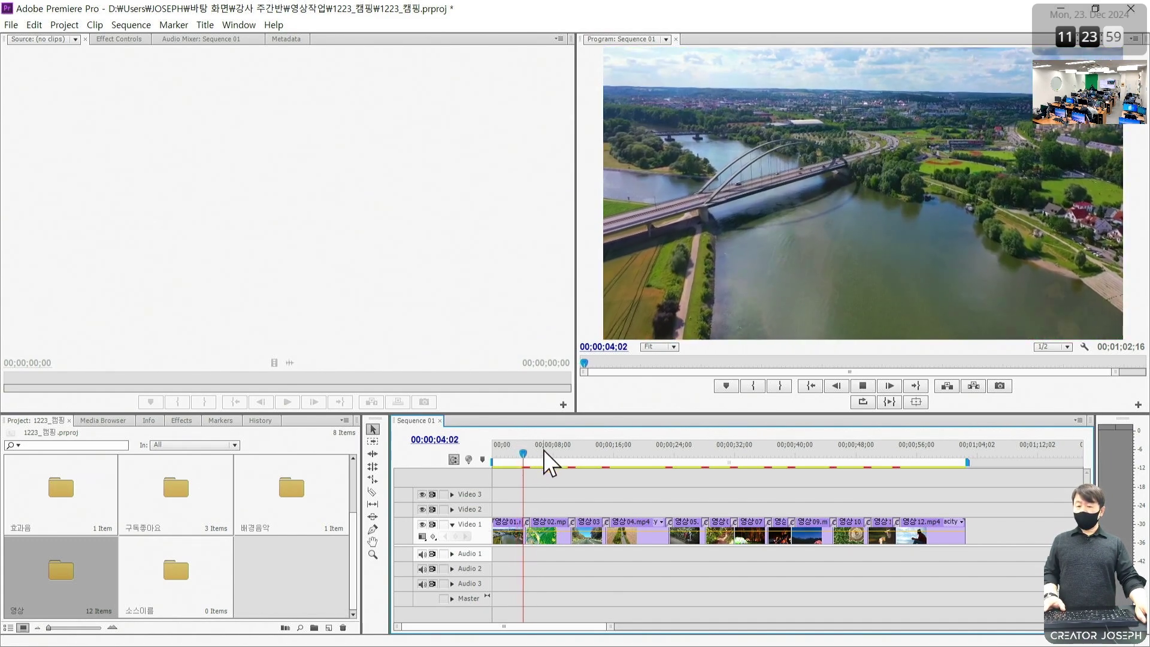
key(space)
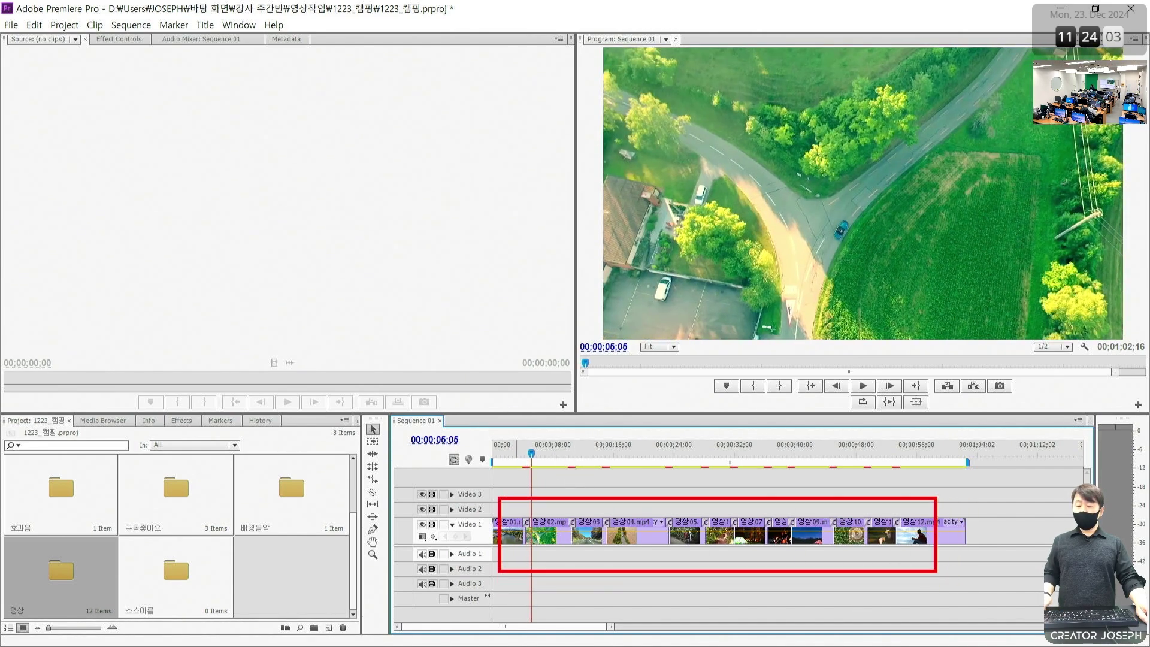
Play the sequence from 영상02.mp4 into 영상04.mp4 to review its transitions, and return the playhead to the start
click(561, 453)
key(space)
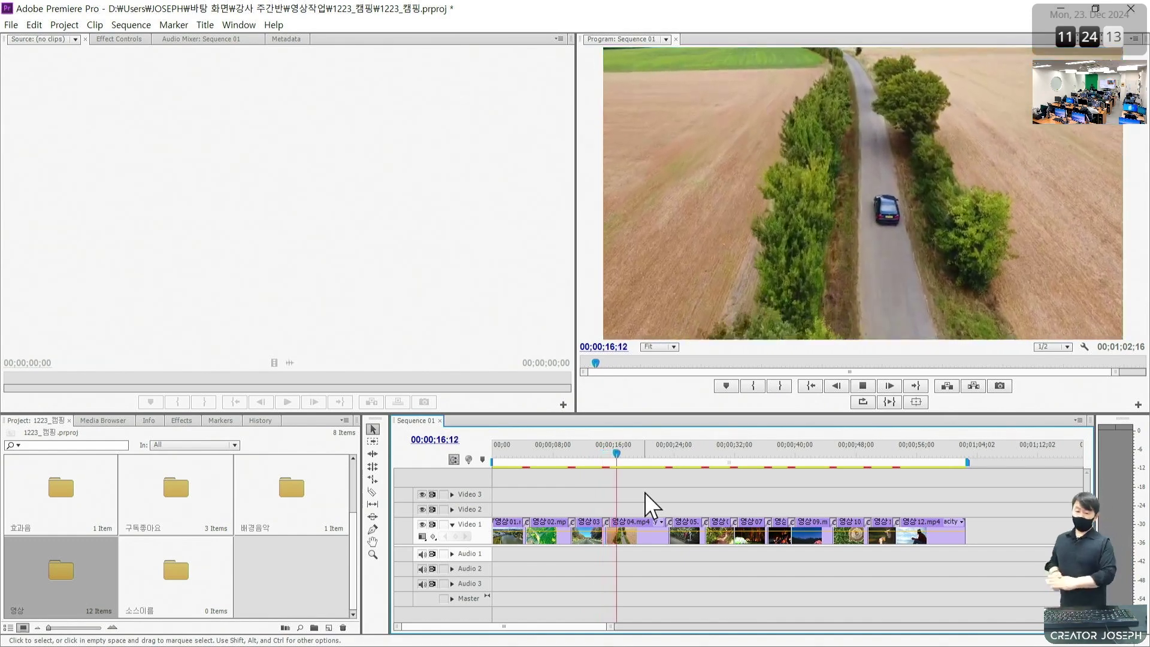
key(space)
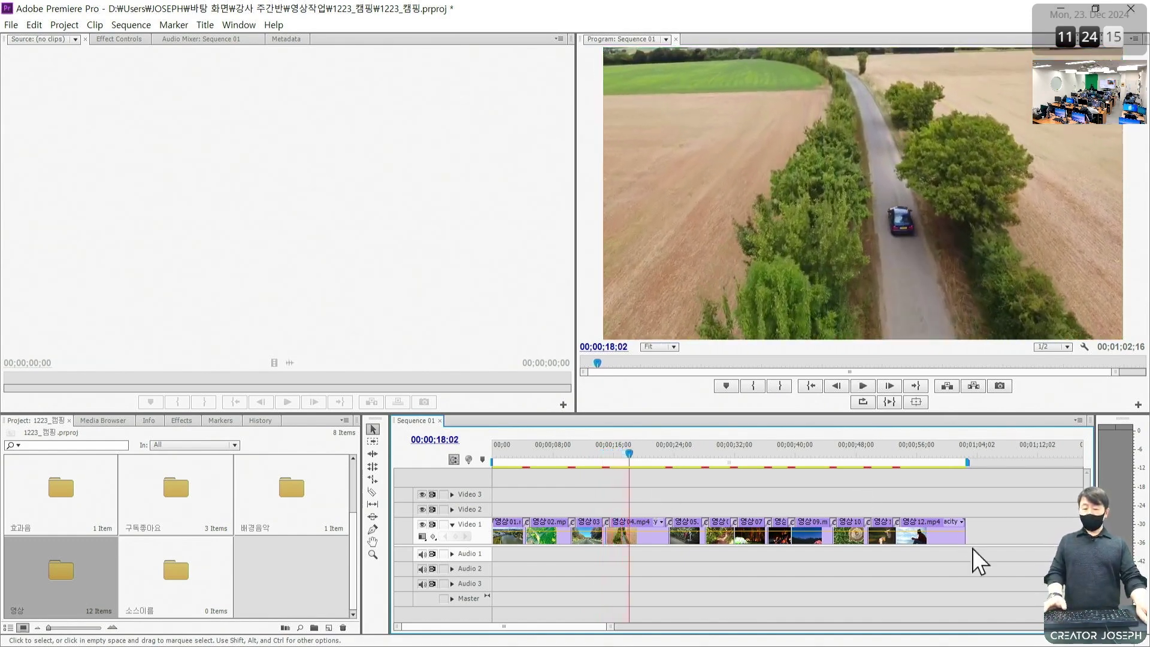
key(Home)
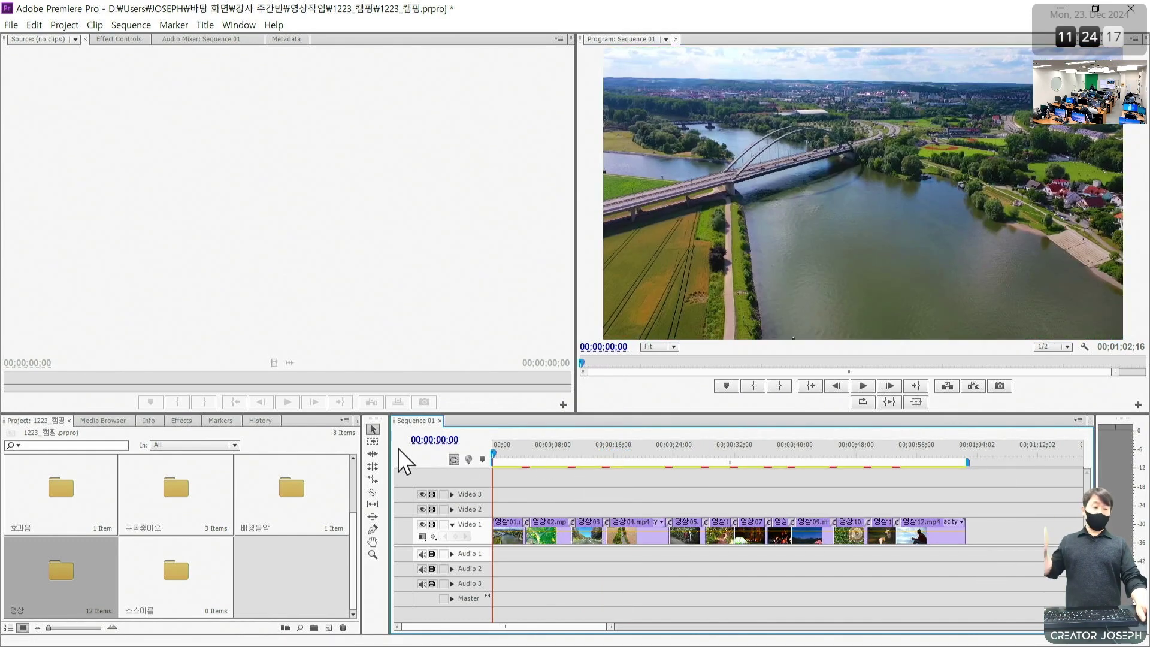
drag(524, 454, 491, 462)
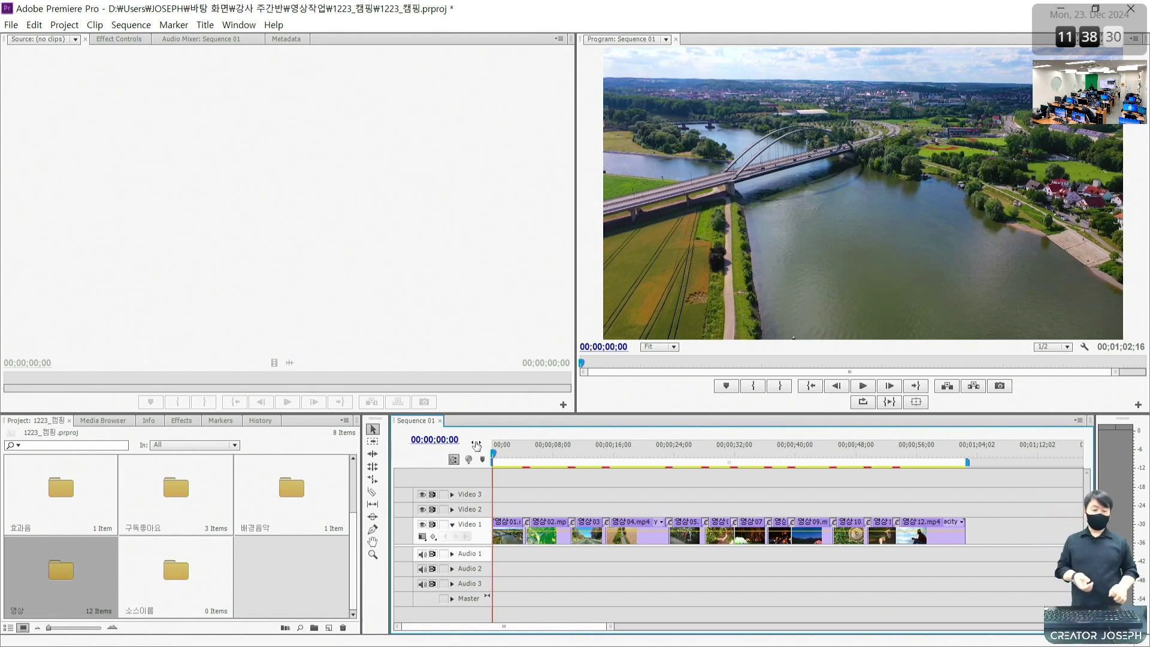
Place the playhead at 00;00;01;29 within the first clip of Sequence 01
click(509, 455)
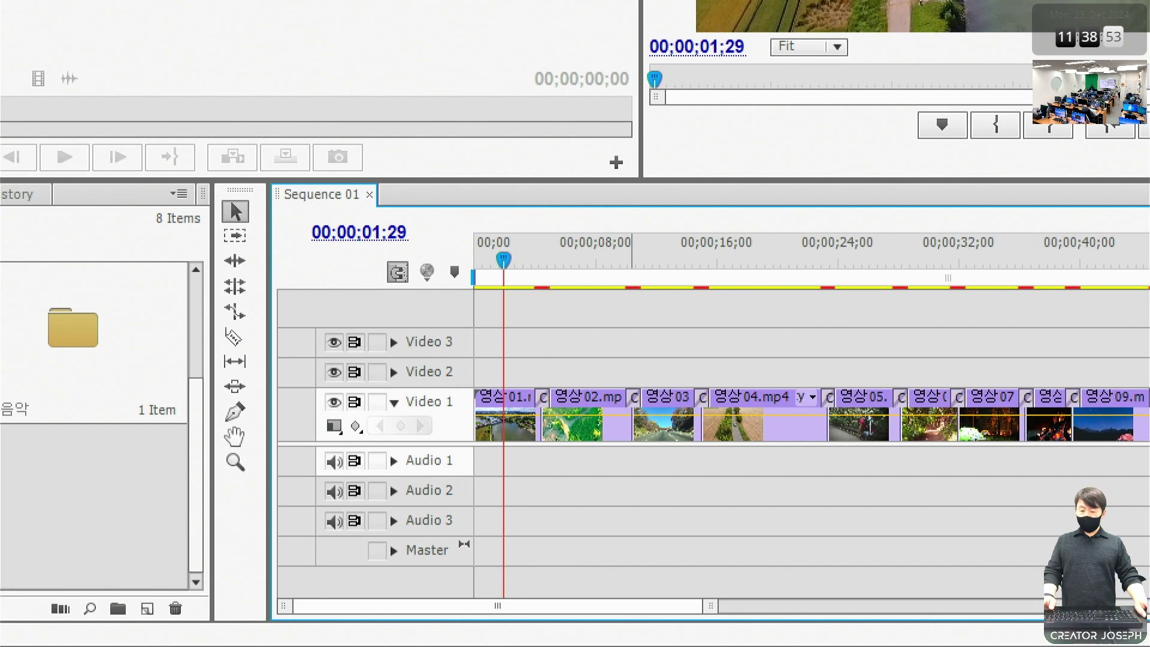
key(=)
key(=)
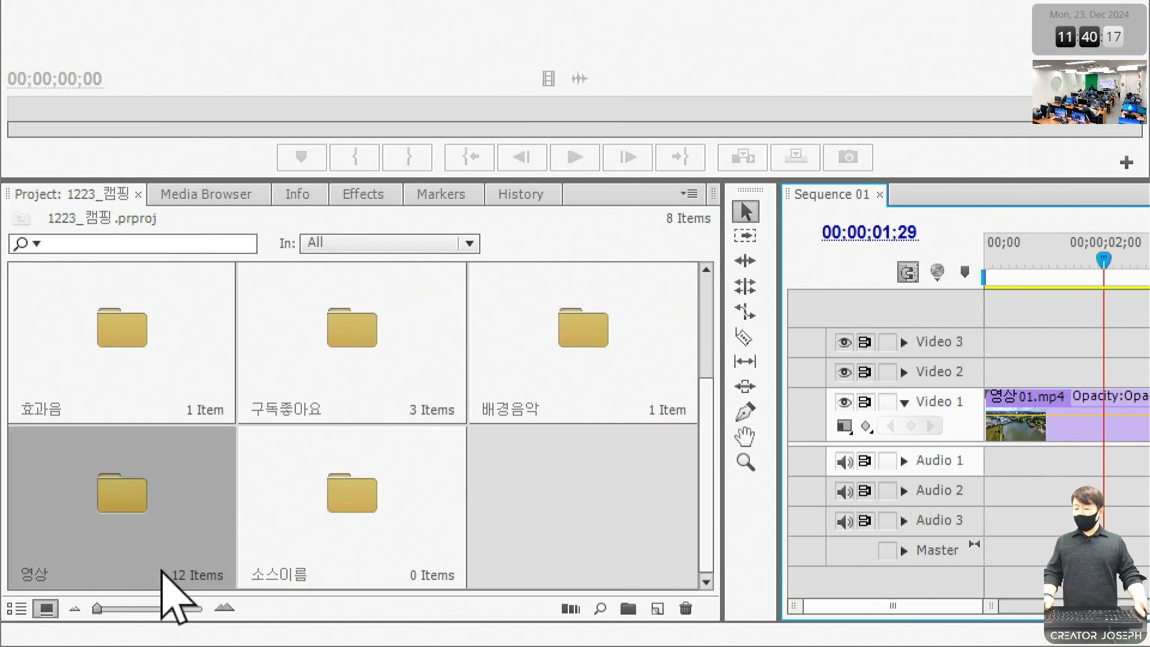
Place camping.ai from the 이미지 bin on Video 2 at the start of Sequence 01, and close the floating bin window
click(354, 456)
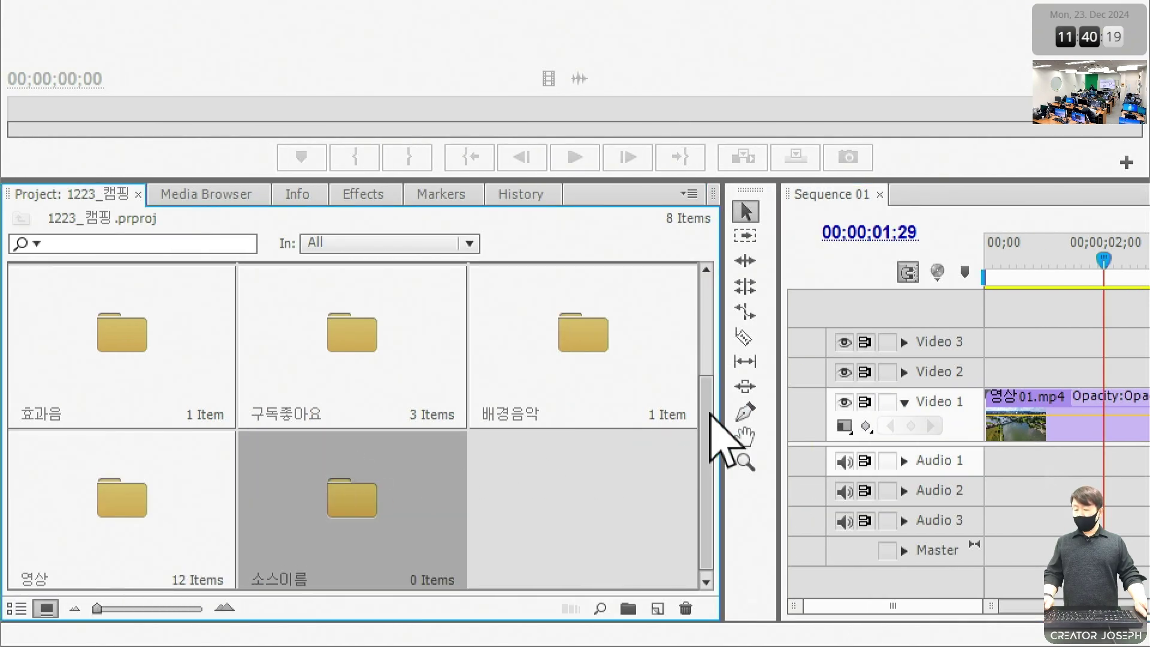
drag(716, 419, 726, 300)
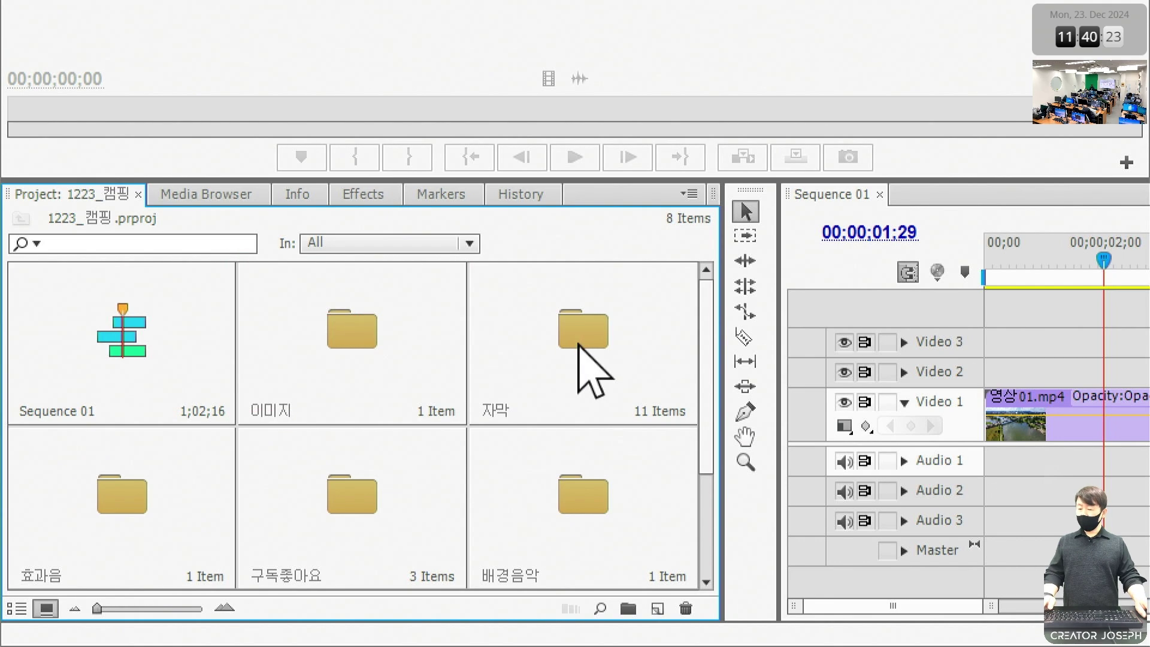
double_click(368, 336)
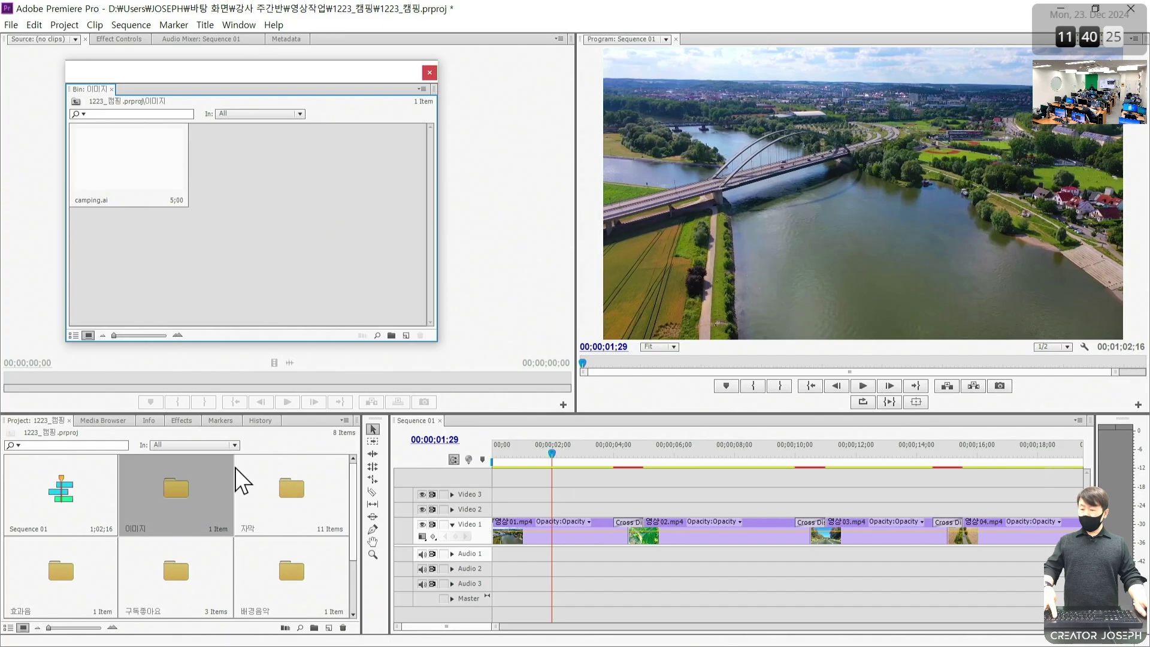
drag(255, 74, 347, 95)
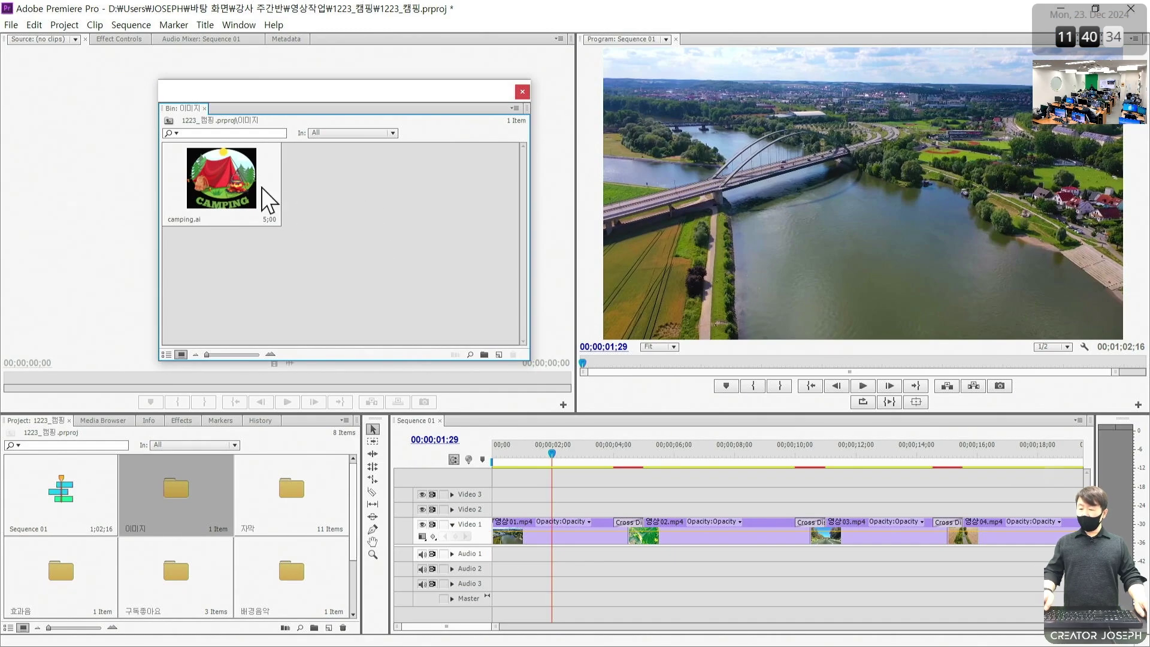
drag(269, 201, 492, 519)
click(523, 91)
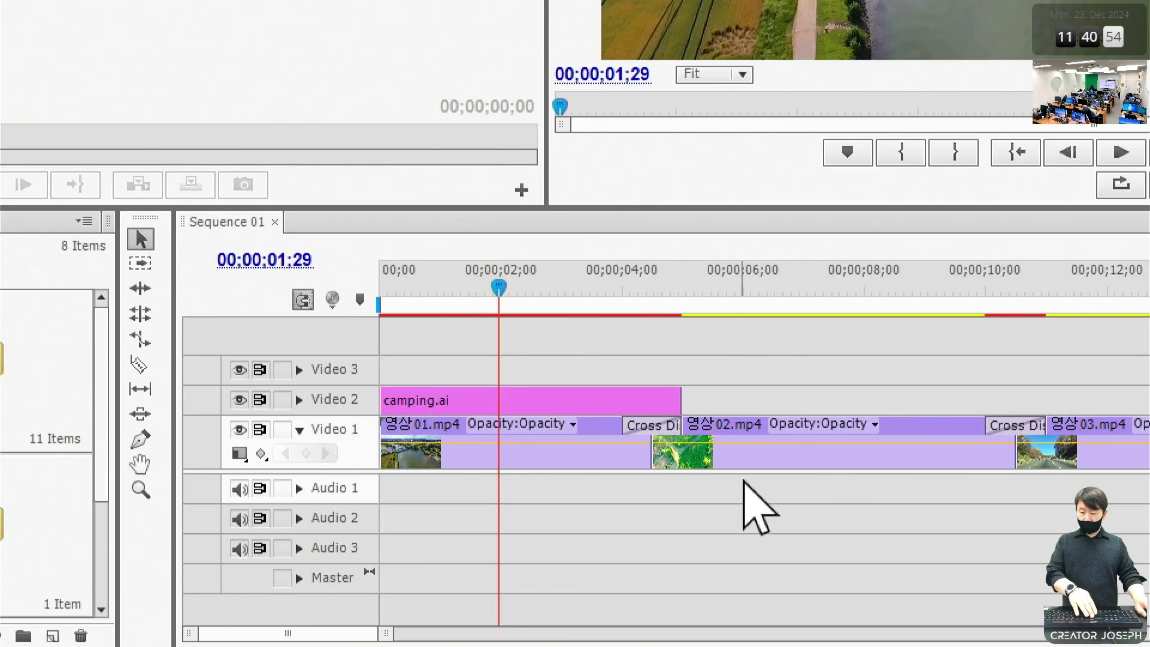
Trim the end of camping.ai on Video 2 by 15 frames, to the middle of the first Cross Dissolve
click(736, 494)
key(=)
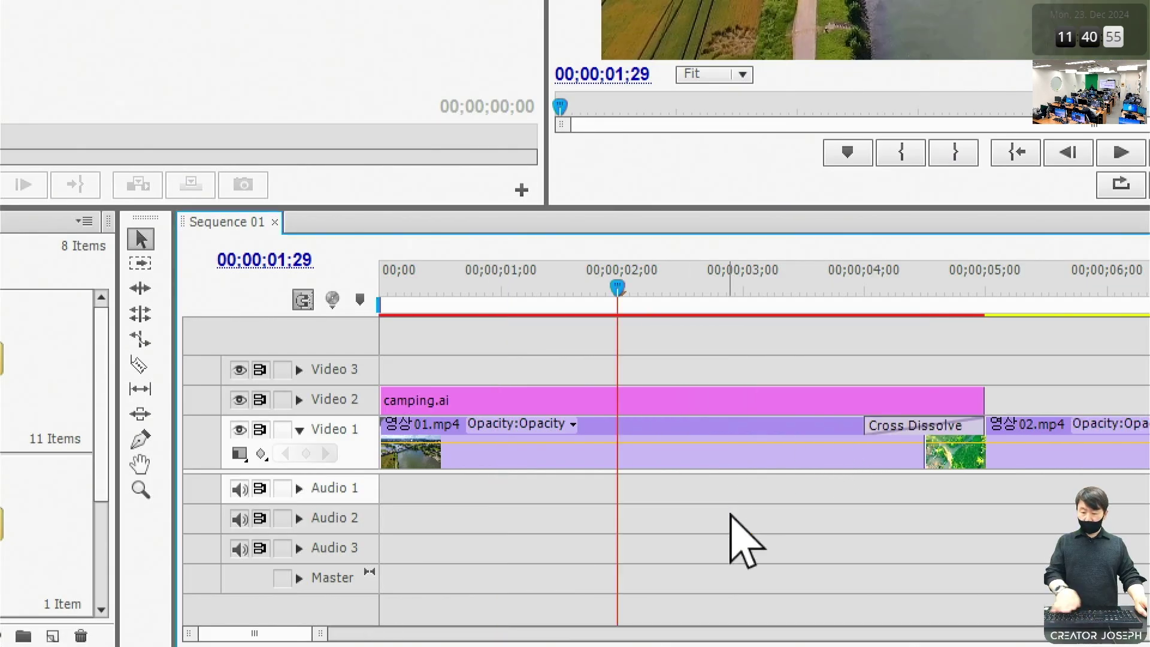
drag(599, 387, 539, 393)
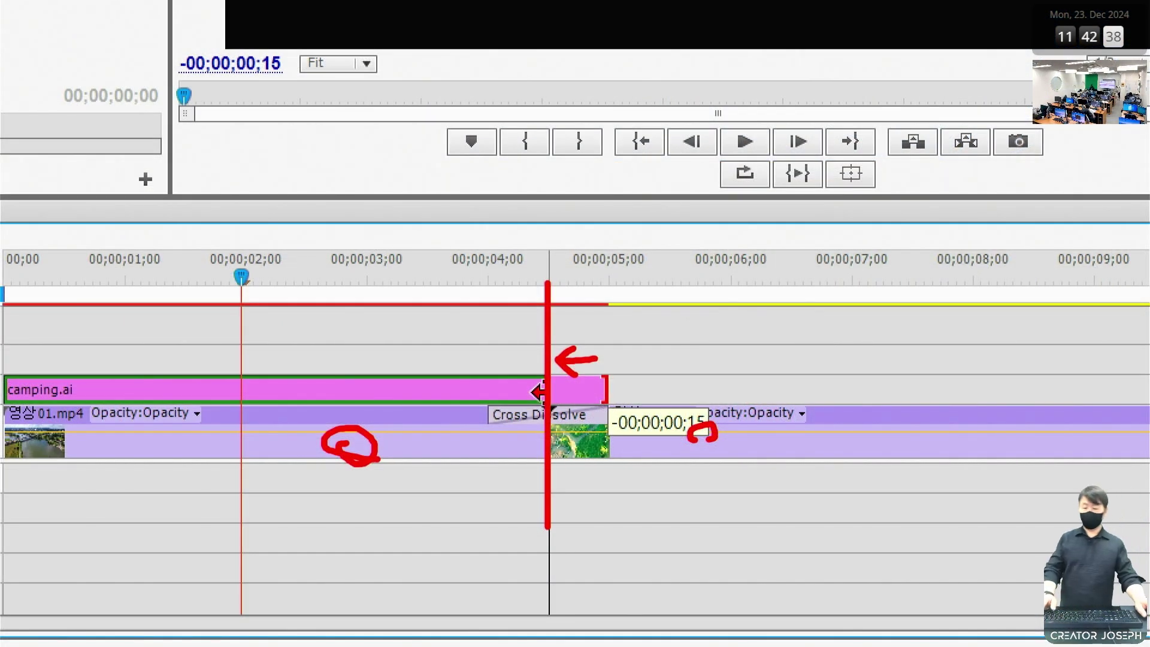
Finish trimming the end of camping.ai on Video 2 at the cut between 영상01.mp4 and 영상02.mp4
drag(538, 392, 541, 391)
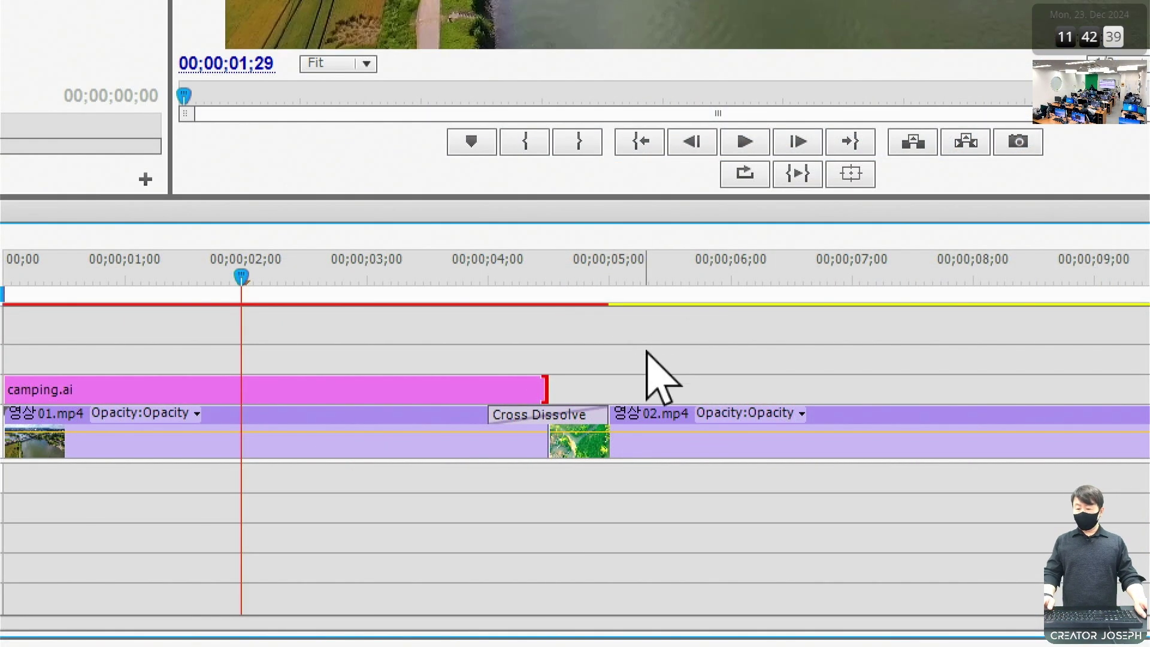
key(ctrl+2)
drag(267, 488, 292, 458)
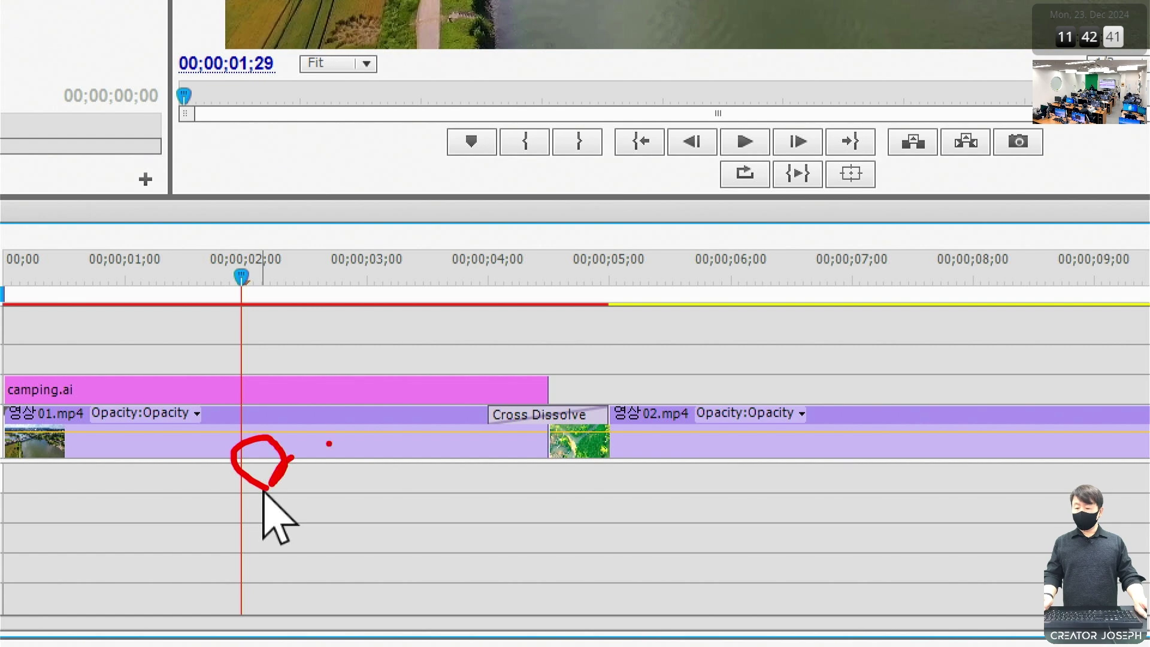
drag(545, 346, 544, 502)
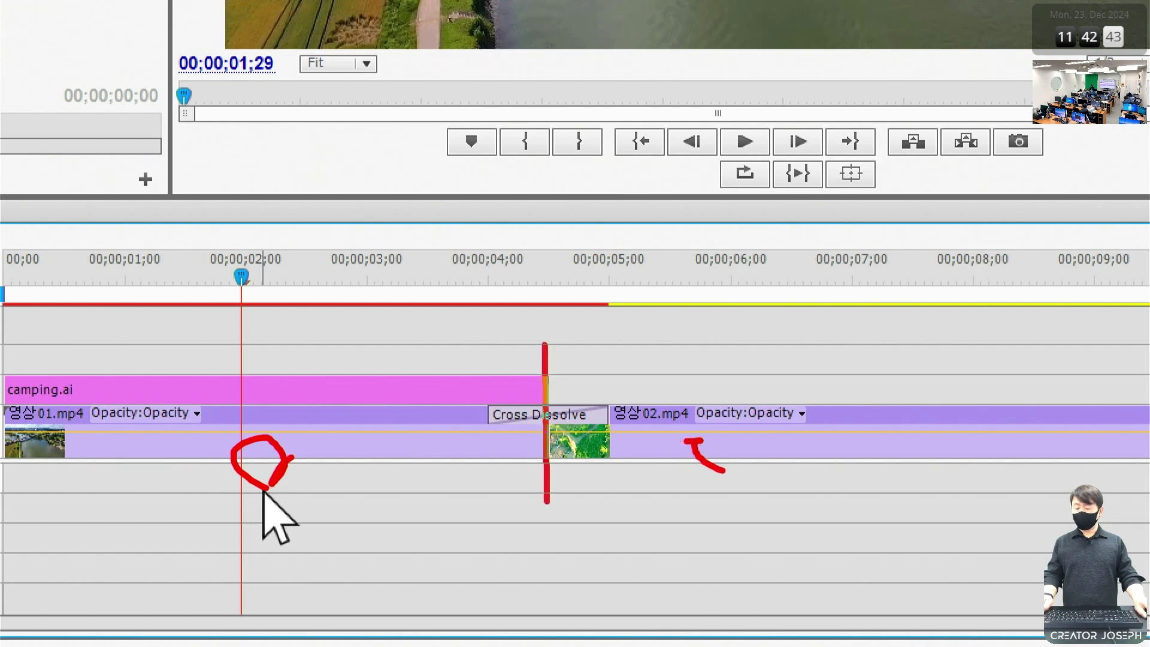
key(Escape)
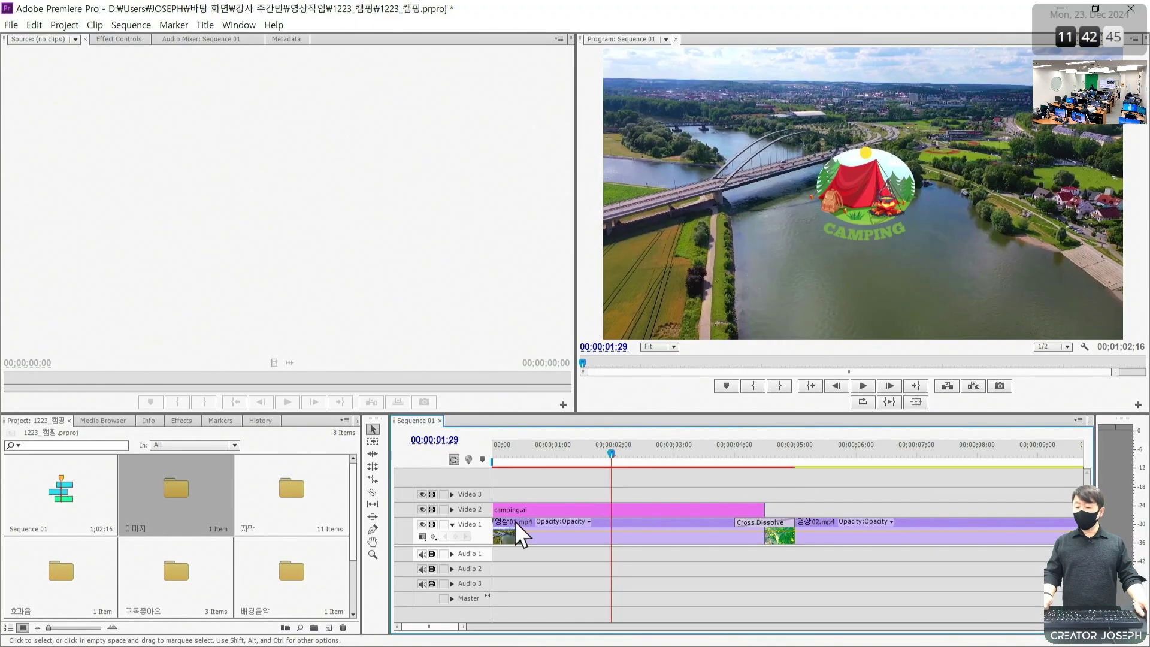
click(186, 482)
double_click(185, 482)
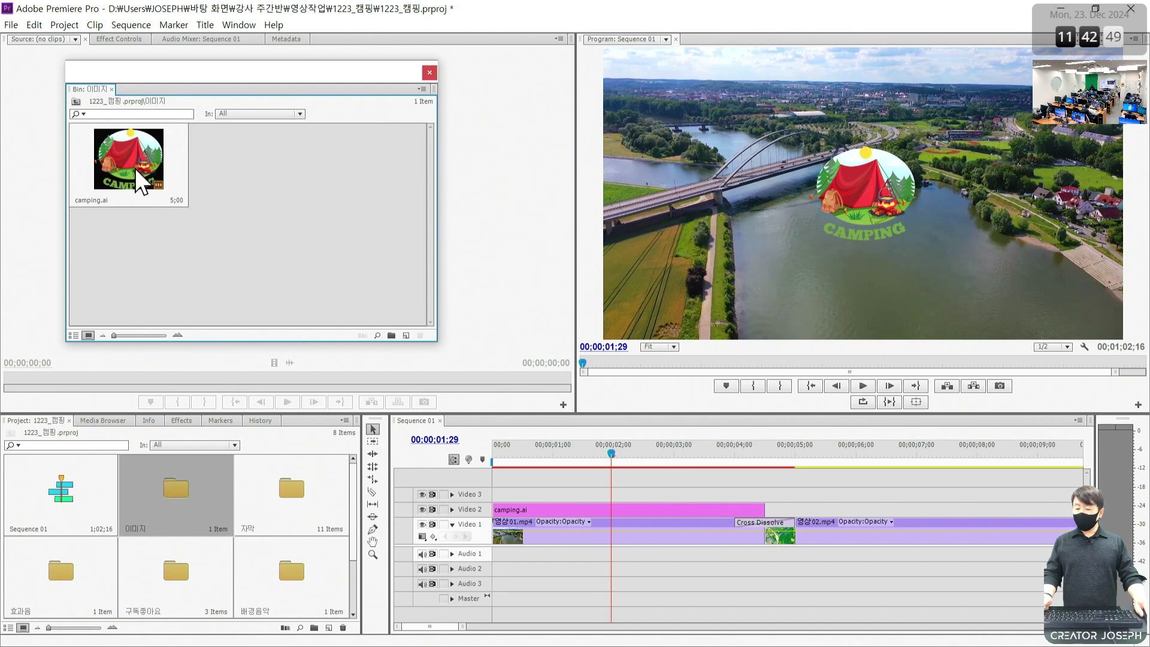
drag(139, 180, 765, 516)
key(ctrl)
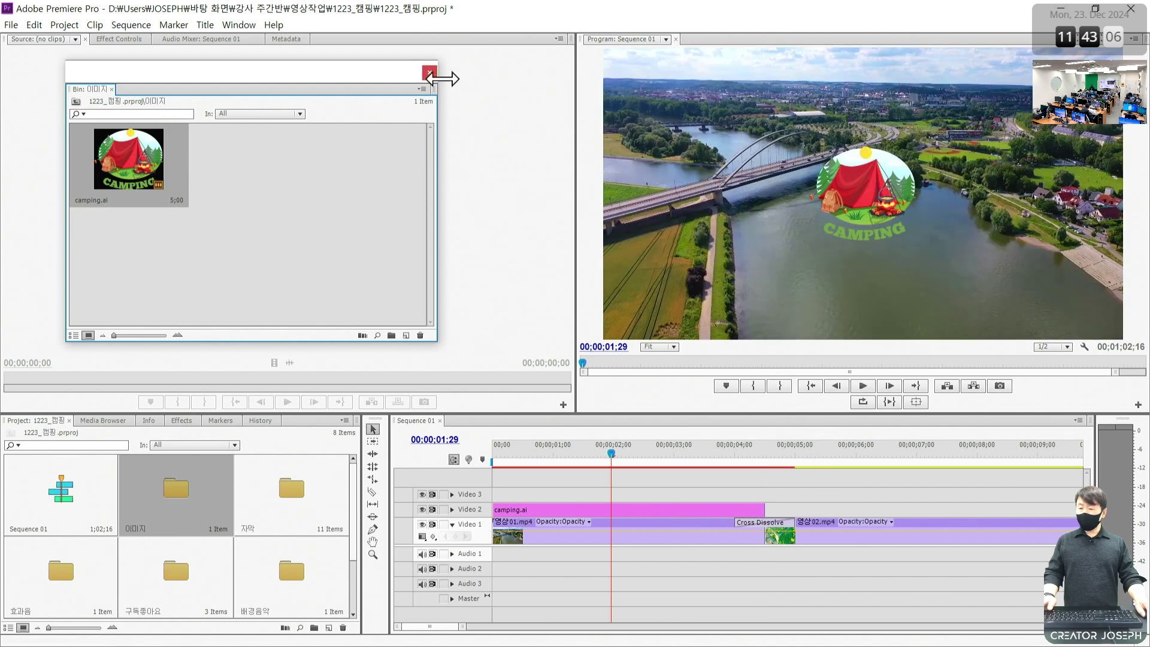
click(429, 72)
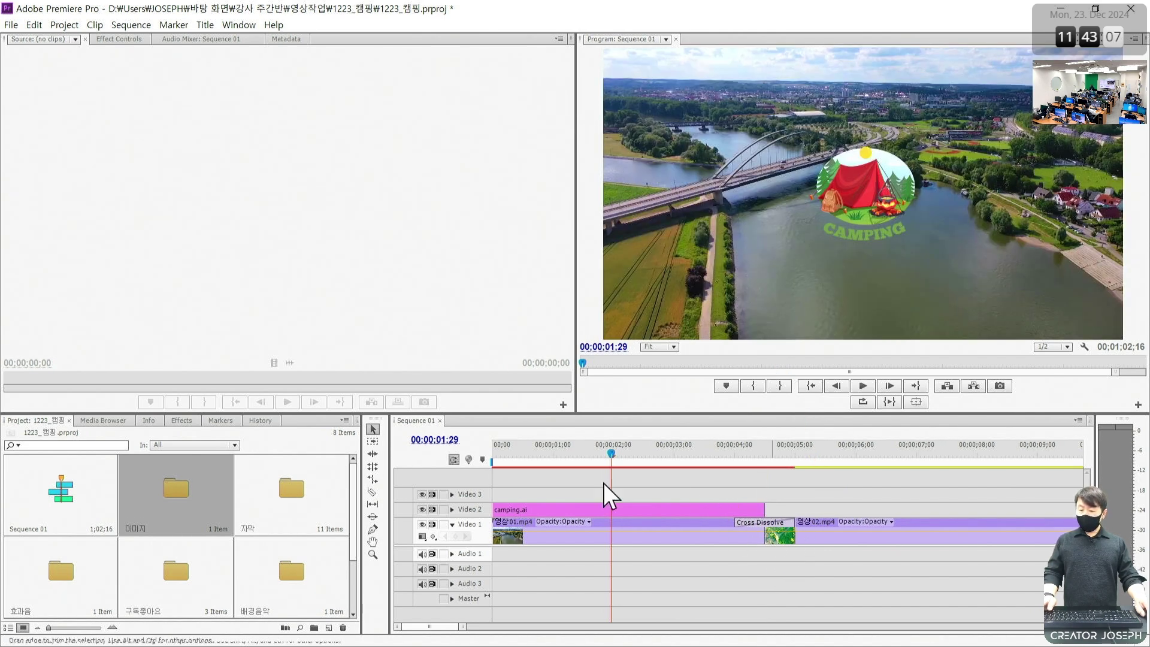
Place camping.ai from the 이미지 bin on Video 2 directly after the first camping.ai clip, and close the bin window
double_click(180, 508)
drag(129, 161, 789, 513)
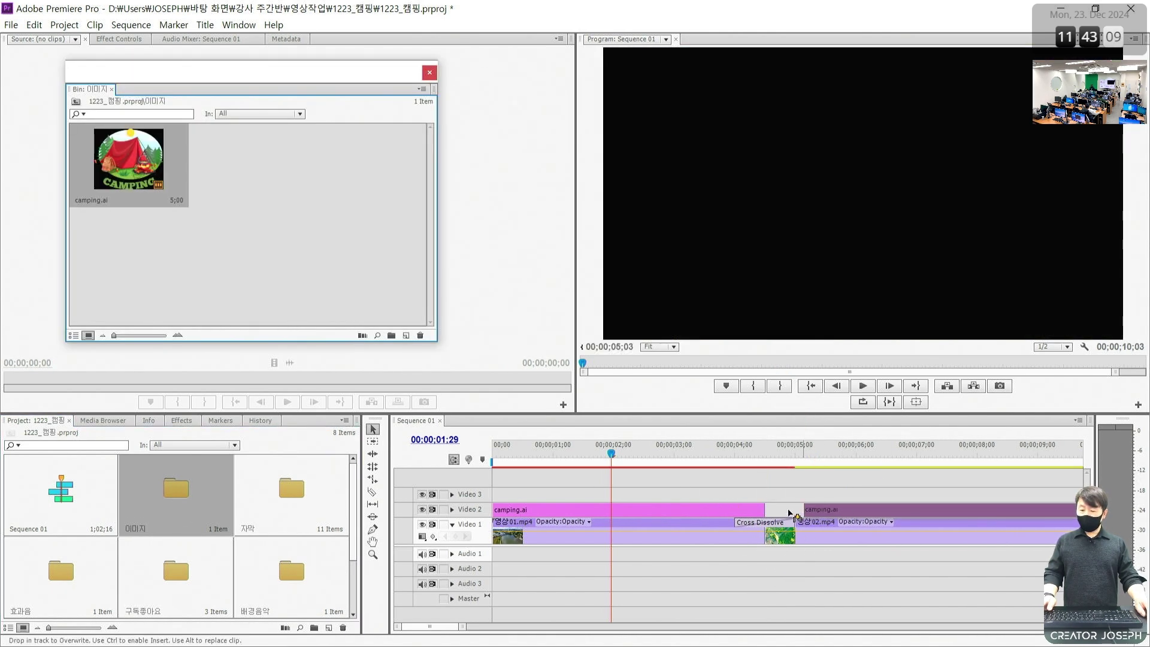
click(429, 72)
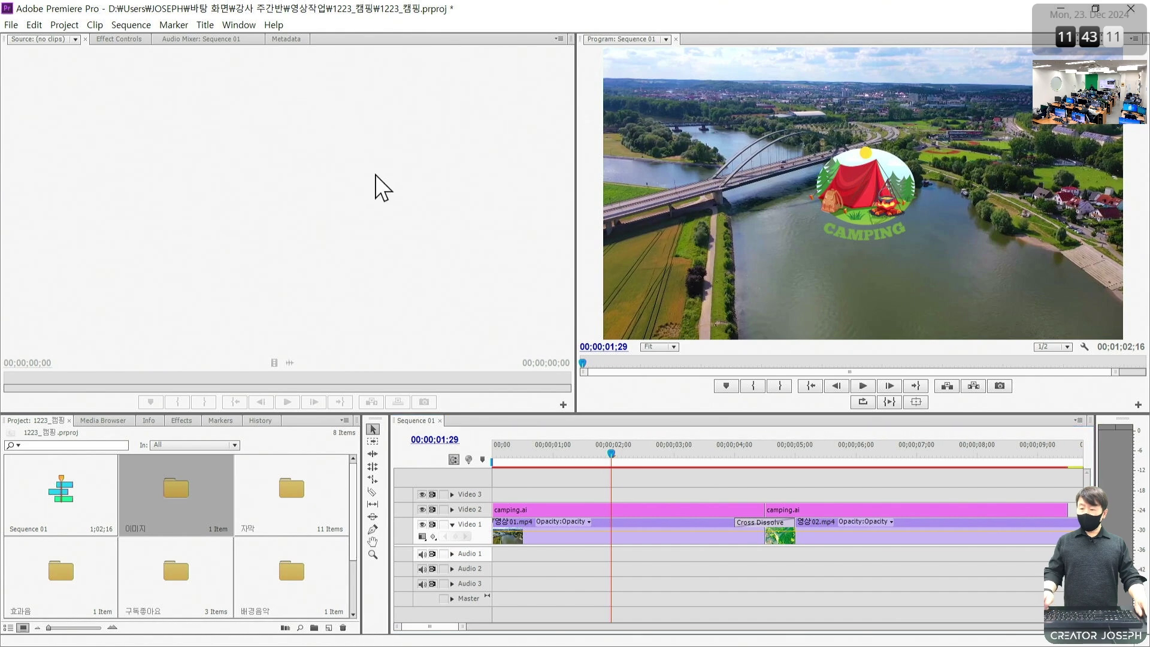
mouse_move(297, 139)
mouse_down()
mouse_move(312, 178)
mouse_move(336, 136)
mouse_move(384, 160)
mouse_up()
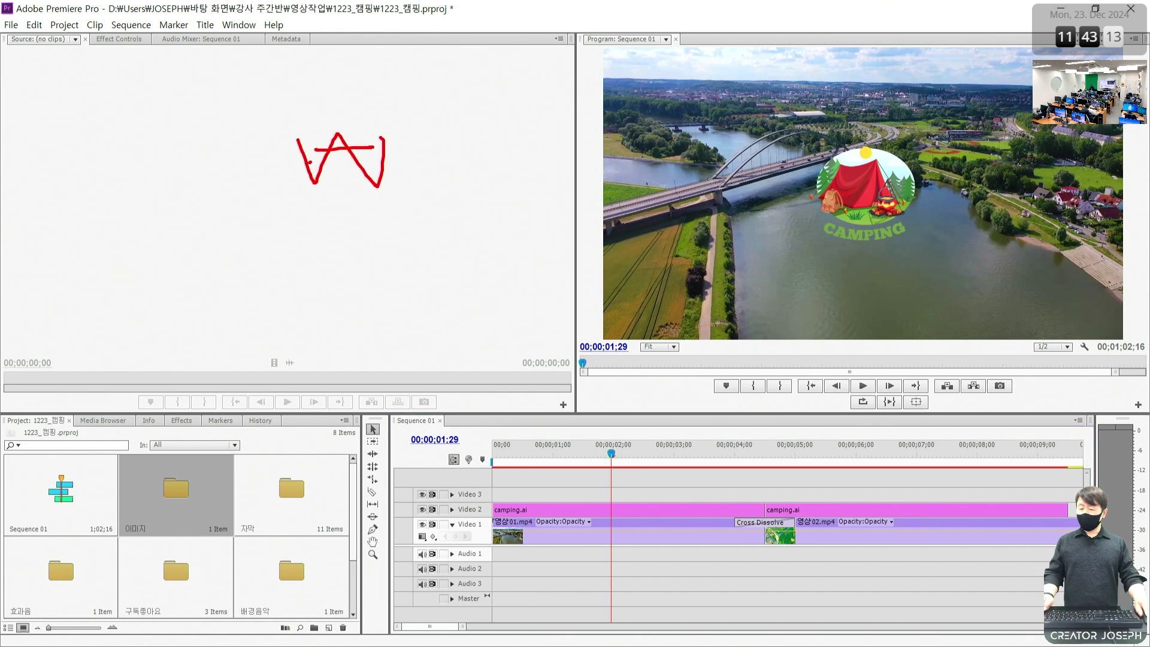
drag(308, 162, 392, 159)
mouse_move(411, 213)
mouse_down()
mouse_move(253, 141)
mouse_move(409, 234)
mouse_up()
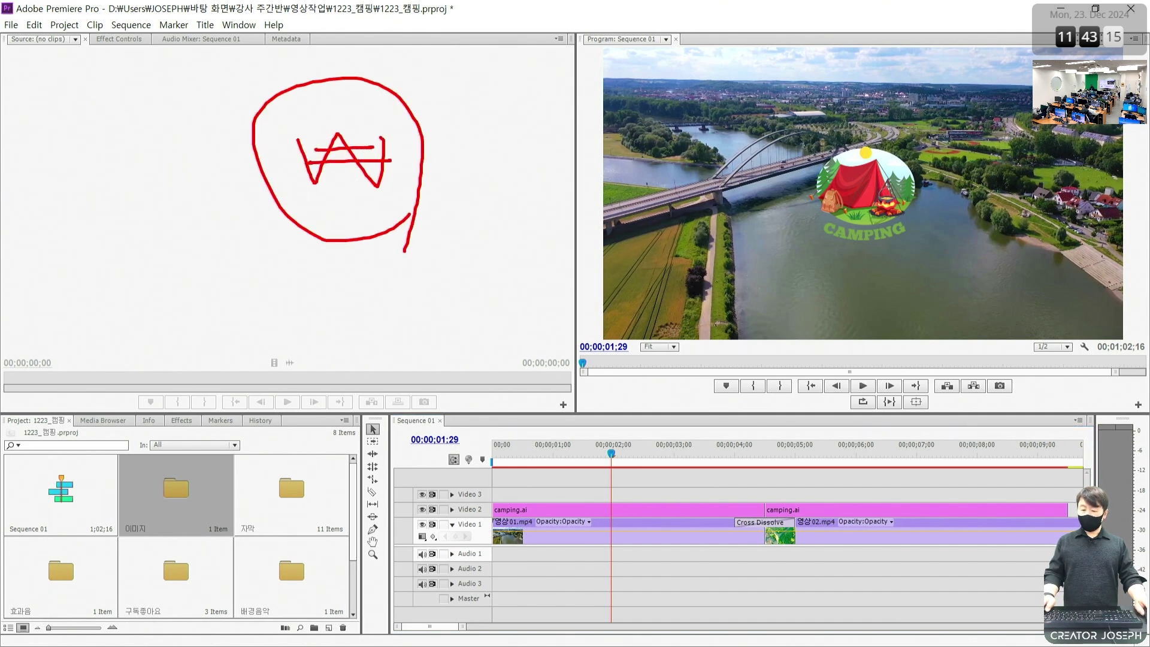
key(Escape)
Extend the end of the second camping.ai clip on Video 2 to the end of 영상12.mp4
key(backslash)
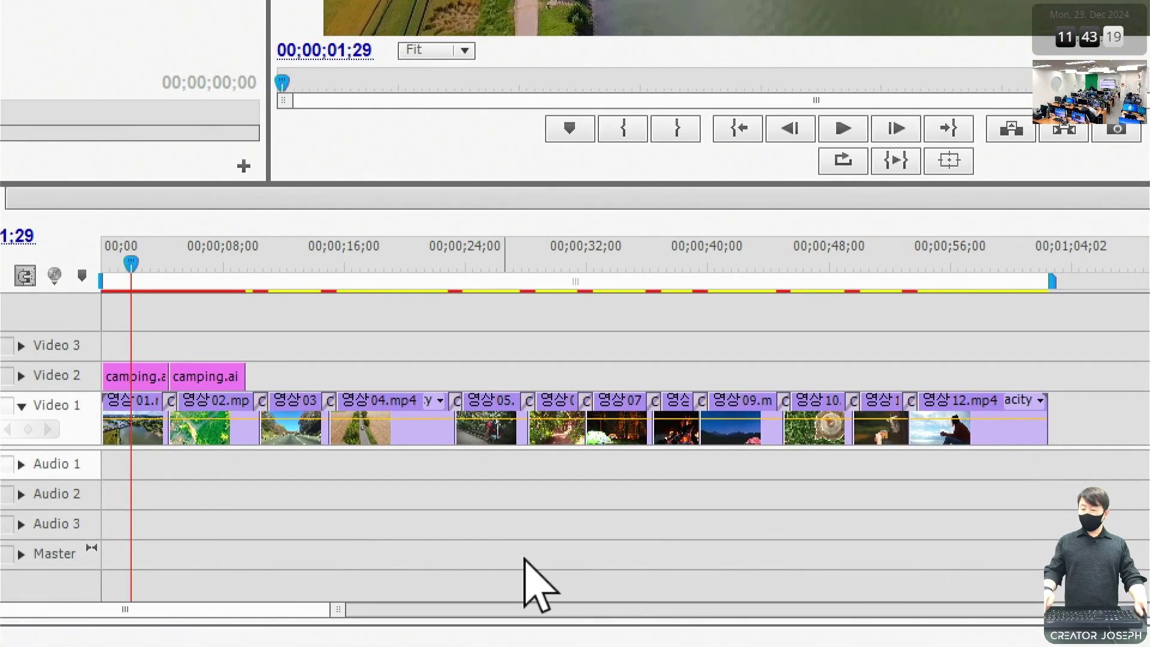
mouse_move(233, 352)
mouse_down()
mouse_move(256, 404)
mouse_move(380, 379)
mouse_move(1045, 378)
mouse_up()
mouse_move(1033, 362)
mouse_down()
mouse_move(1064, 378)
mouse_move(1040, 394)
mouse_up()
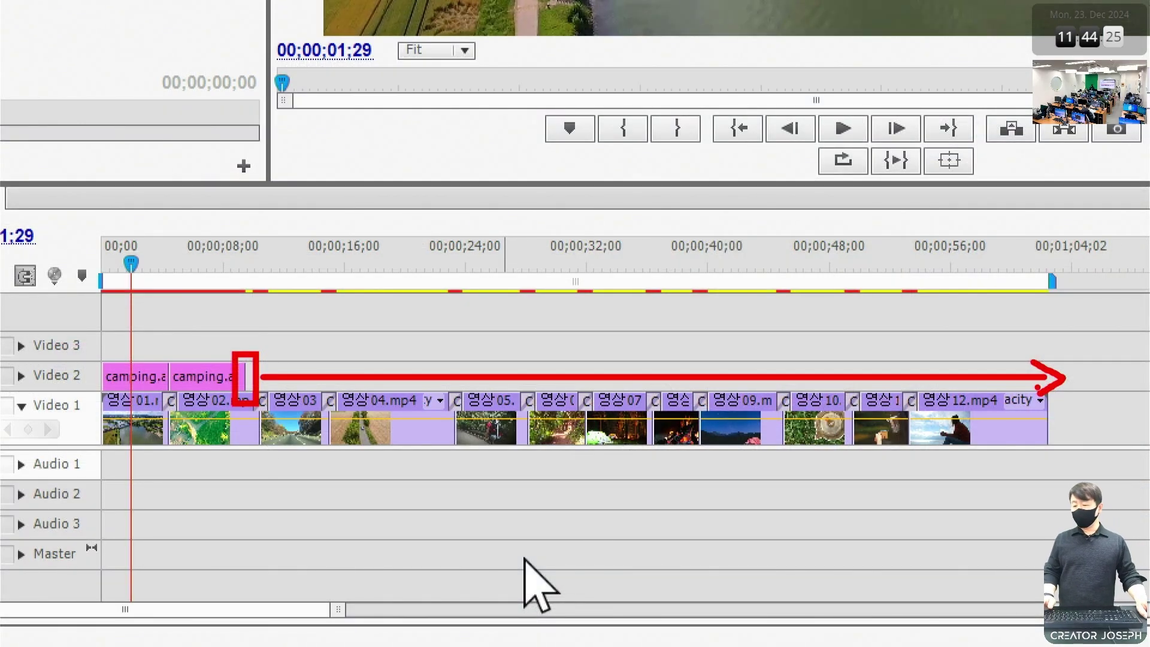
drag(258, 378, 1012, 369)
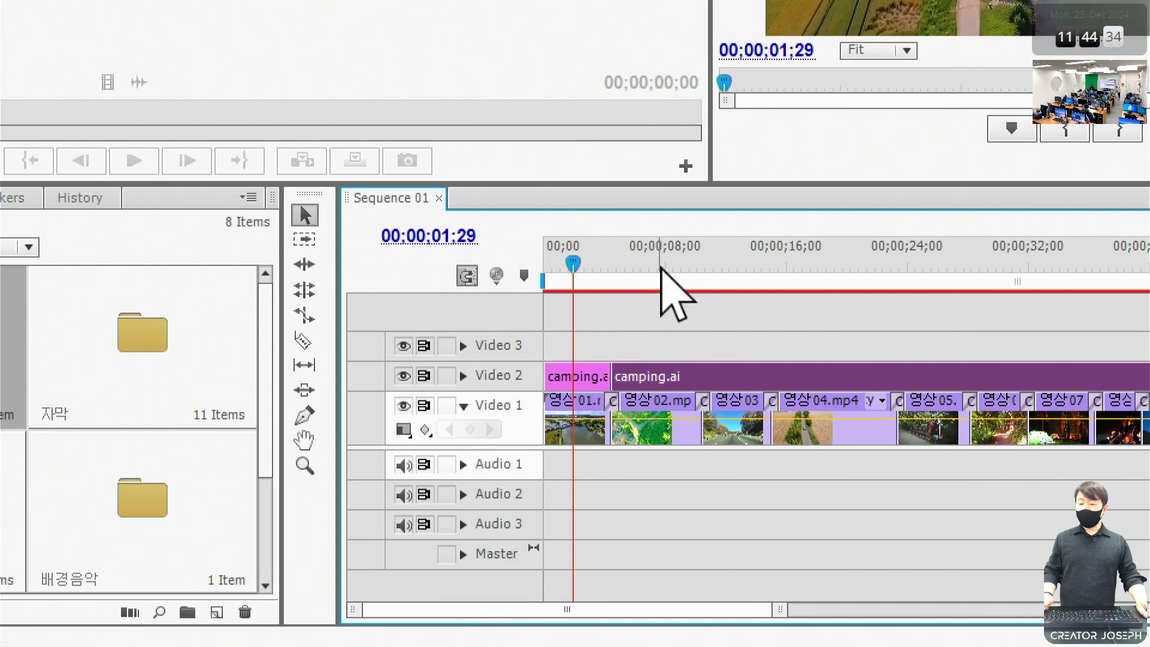
Move the playhead to 00;00;08;24 and set the second camping.ai clip's Motion Scale to 40
click(676, 265)
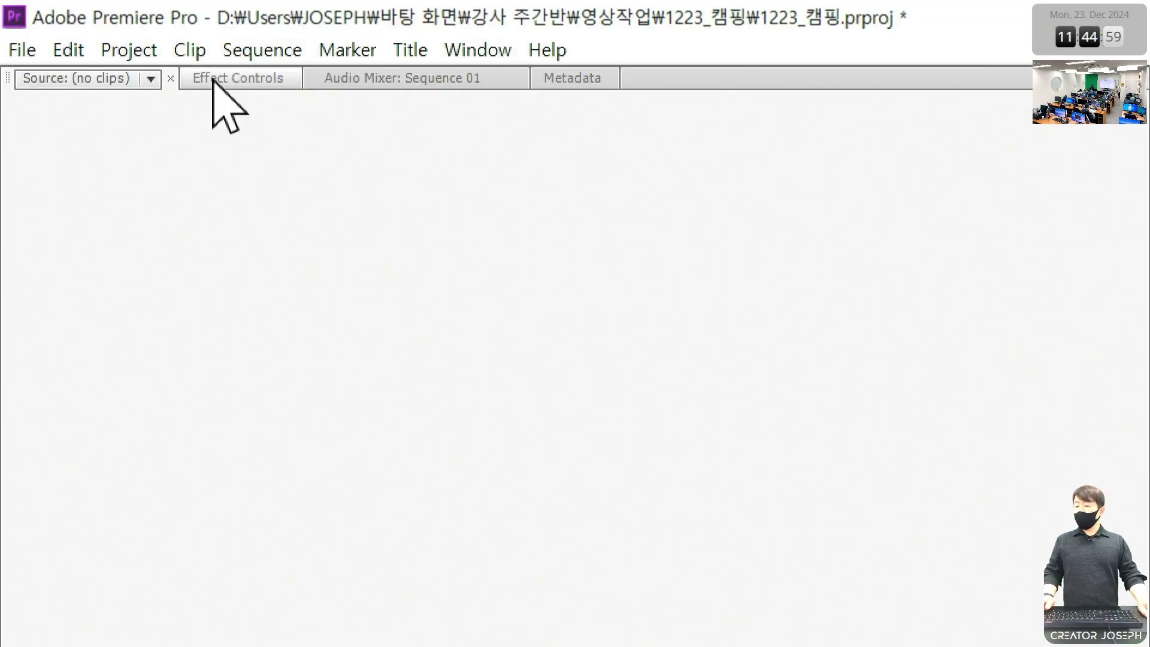
click(217, 82)
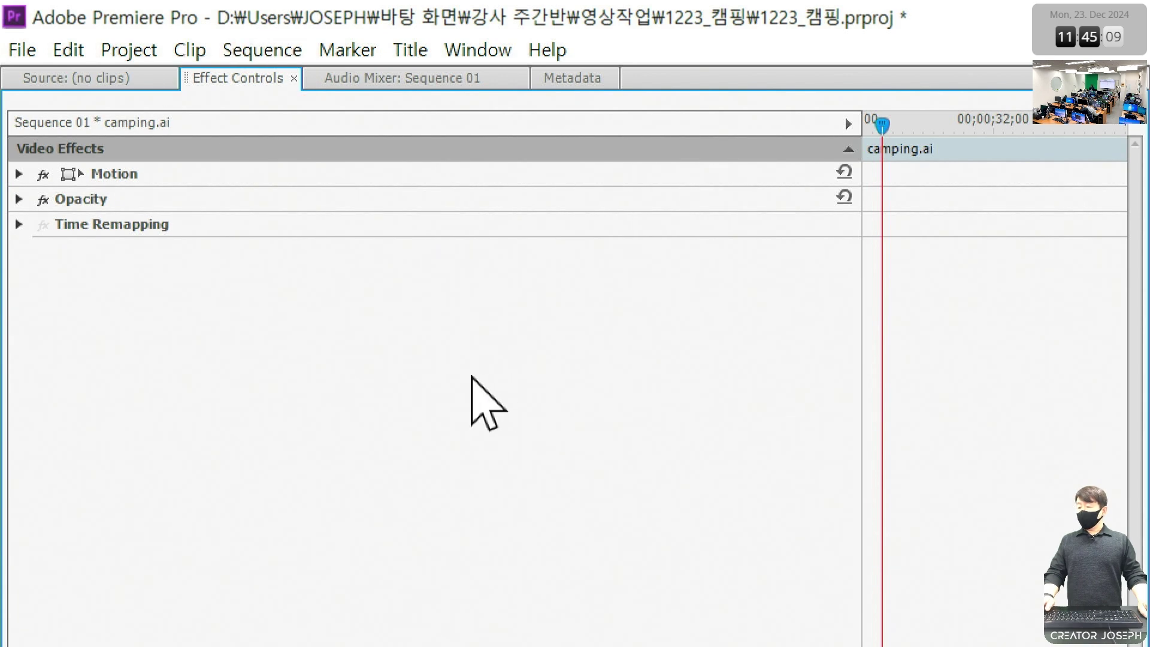
click(19, 174)
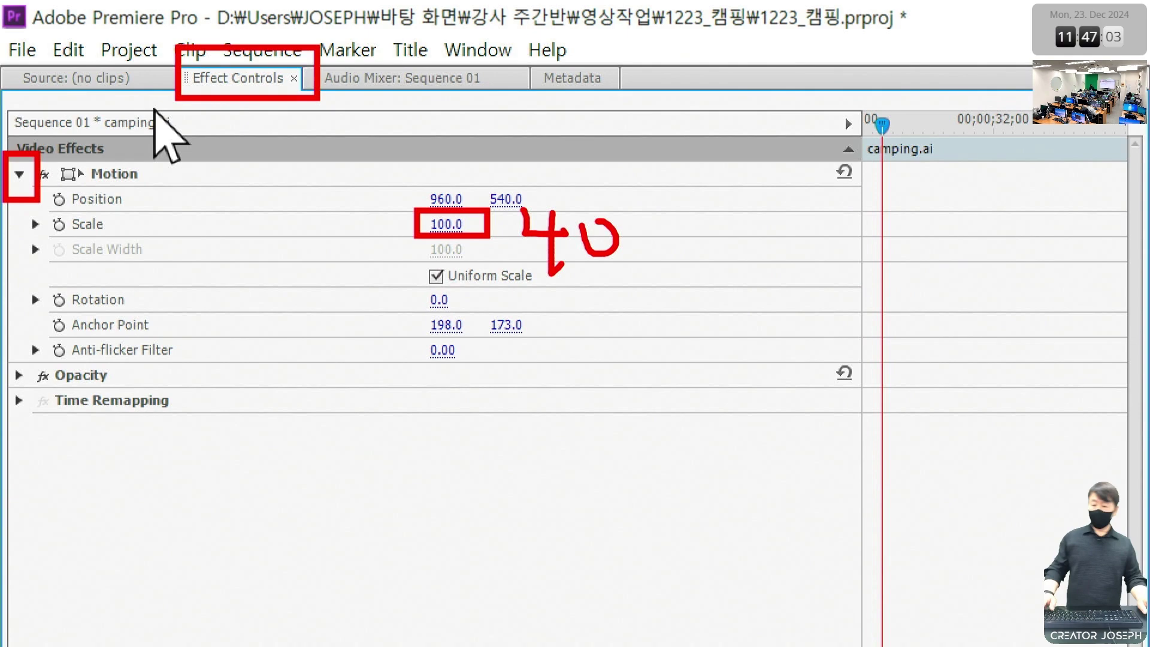
click(448, 225)
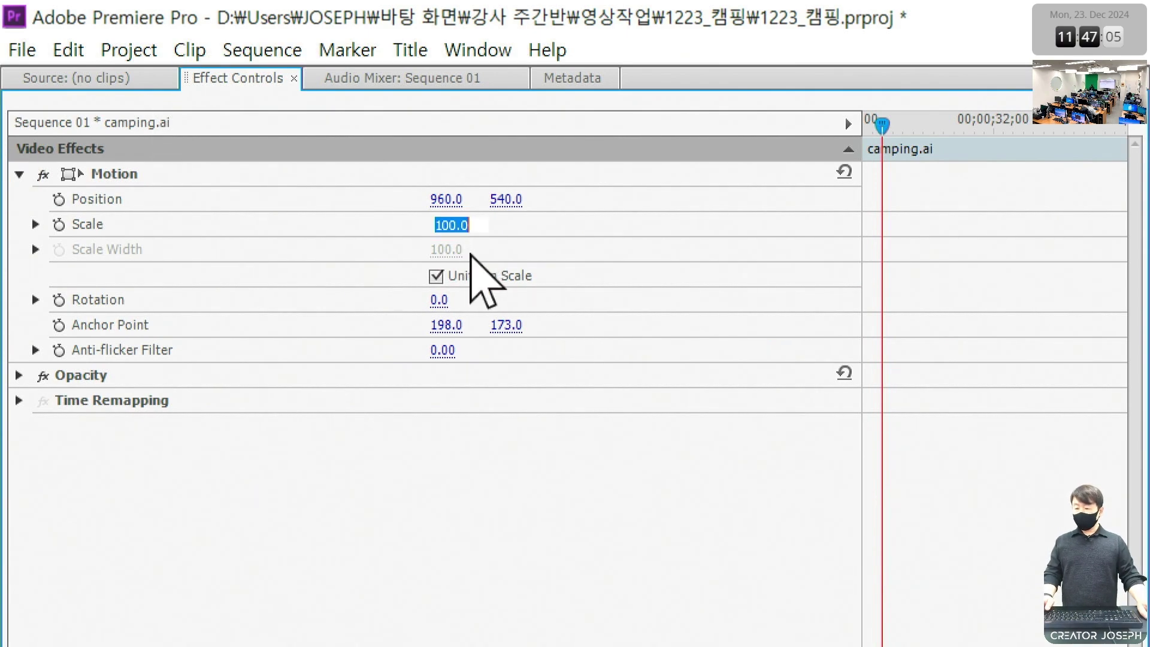
text(40)
key(Return)
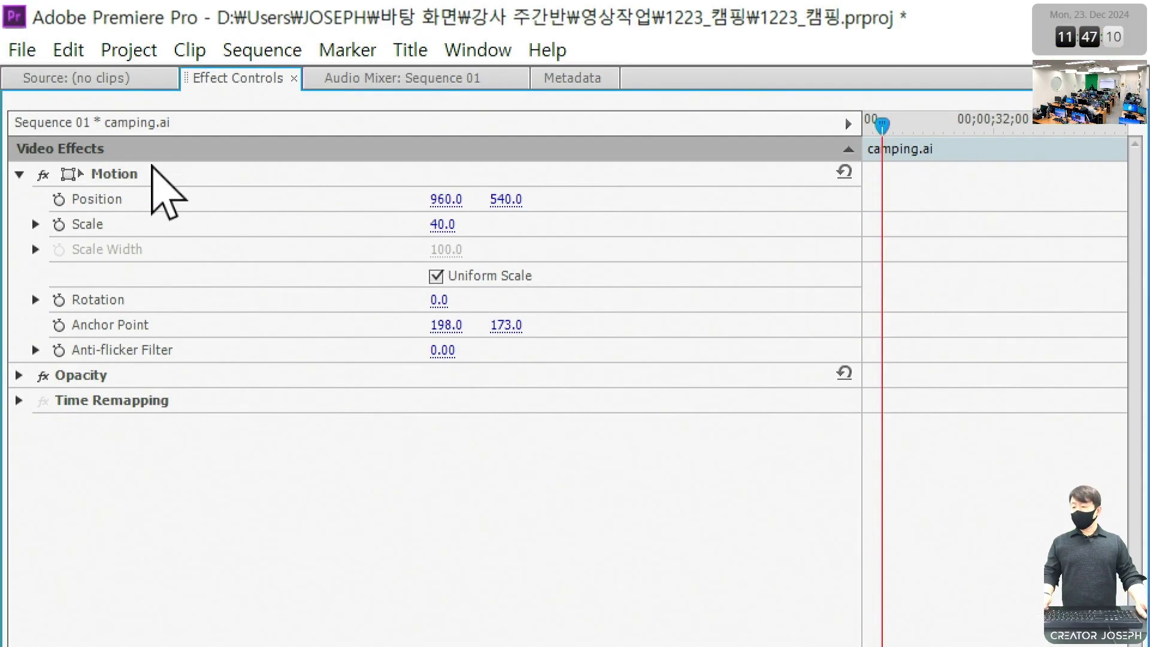
Move the second camping.ai logo into the upper-left corner area of the video frame, at position about 241, 181.5
click(54, 88)
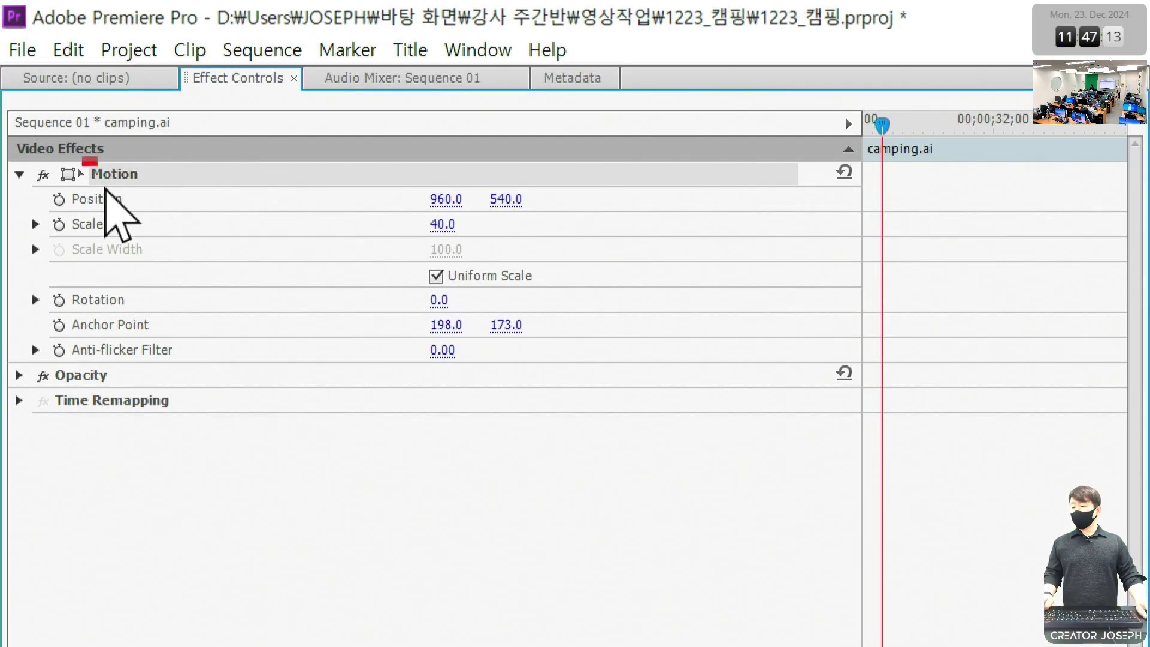
drag(82, 158, 167, 190)
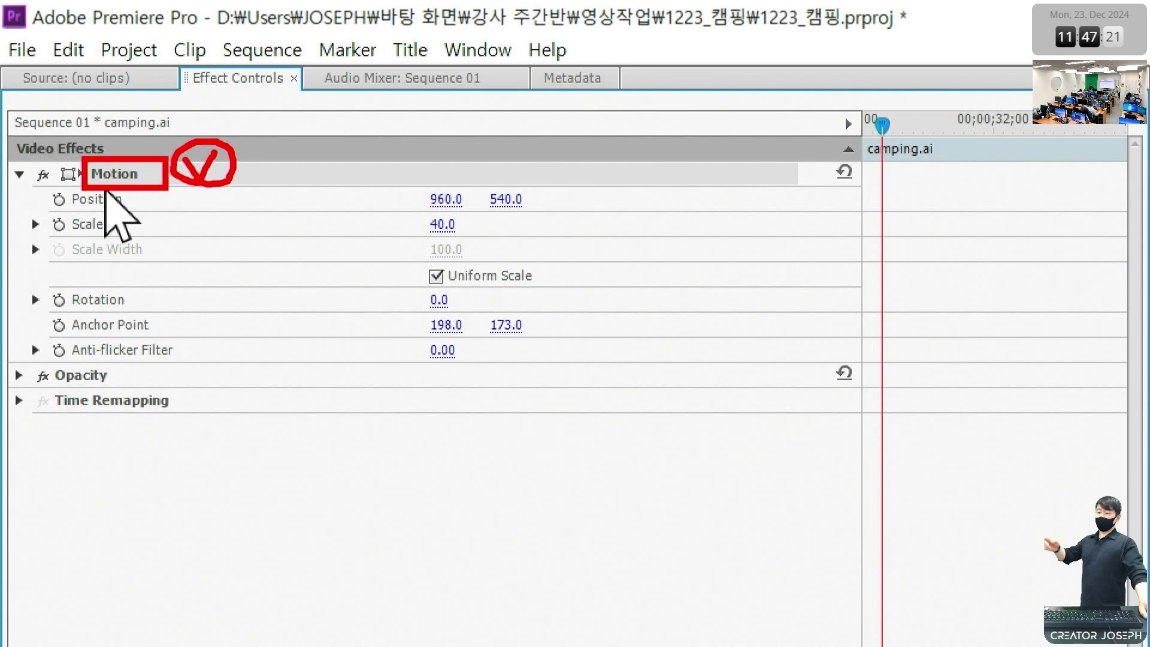
key(Escape)
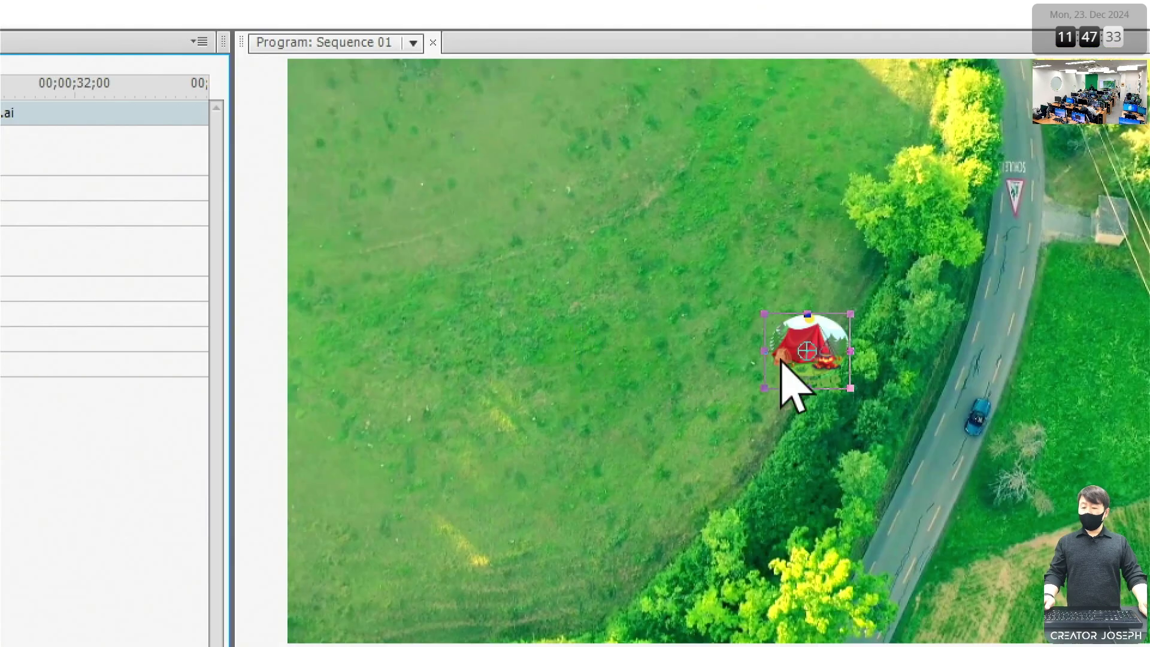
drag(779, 345, 403, 169)
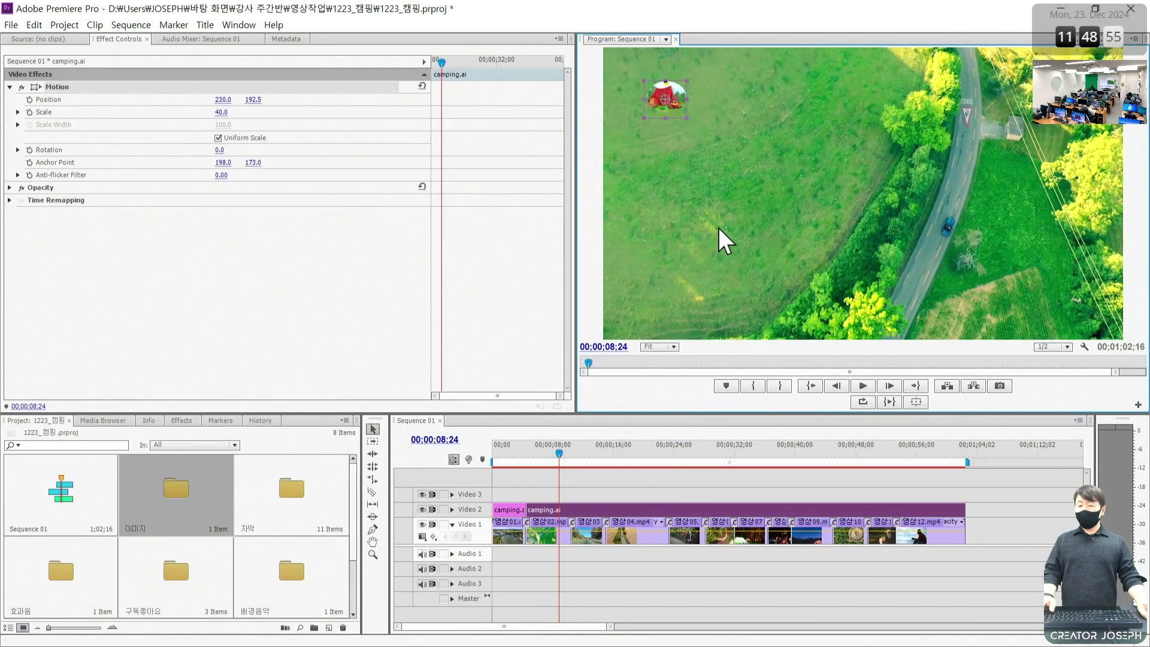
click(604, 494)
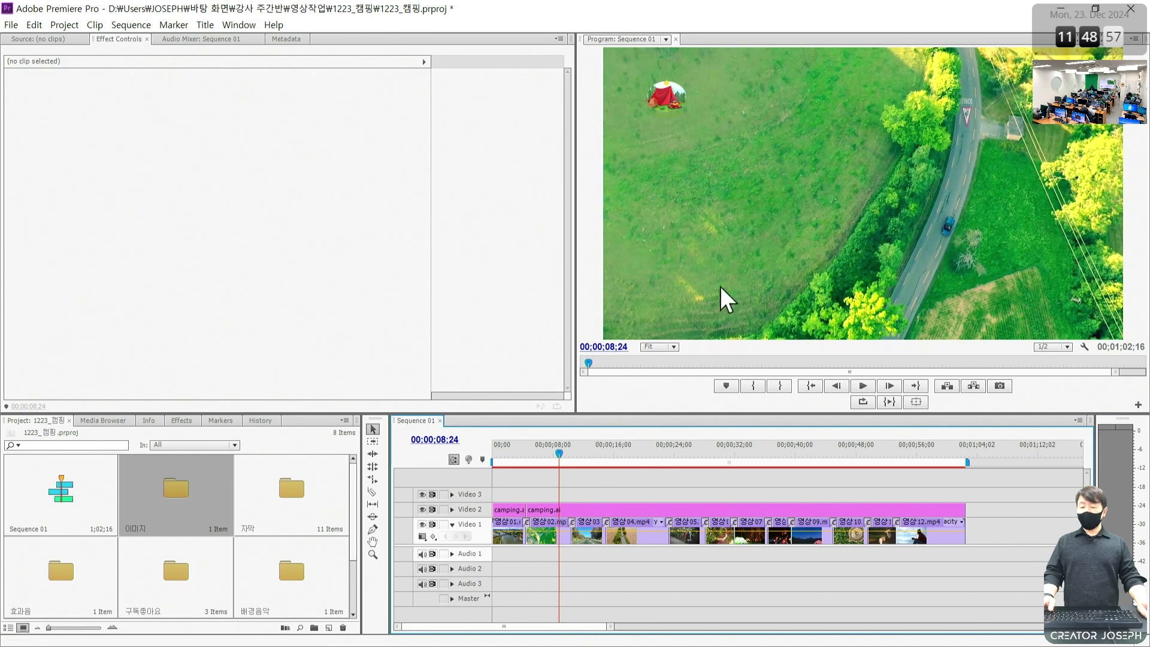
mouse_move(589, 42)
mouse_down()
mouse_move(955, 359)
mouse_move(1125, 359)
mouse_up()
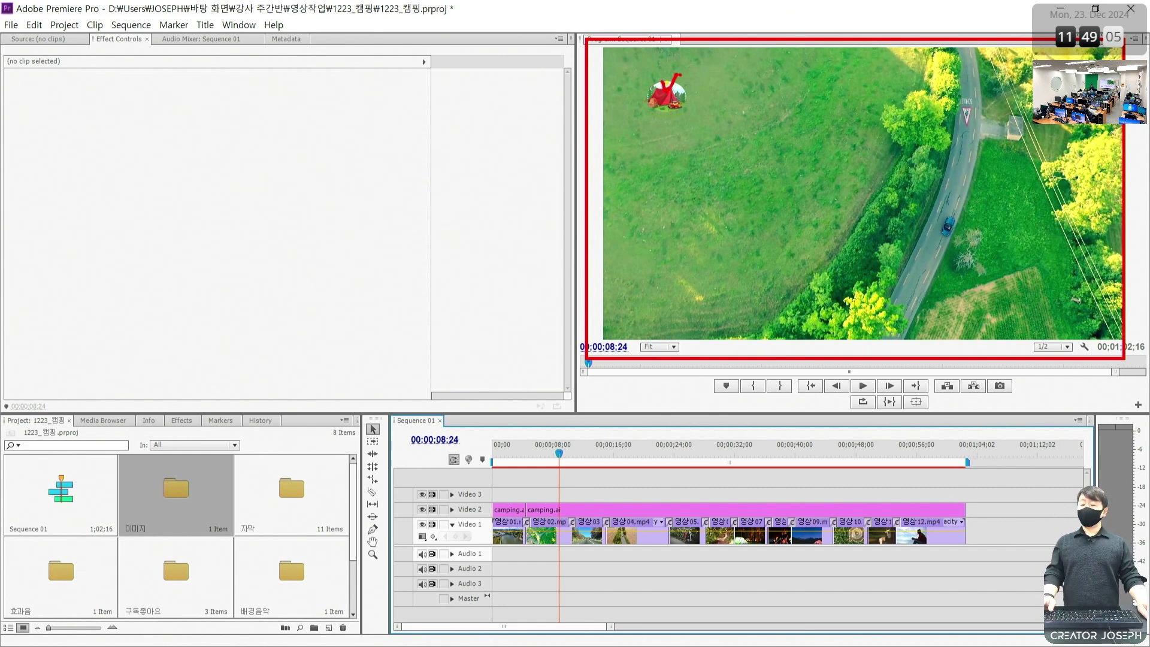
key(Escape)
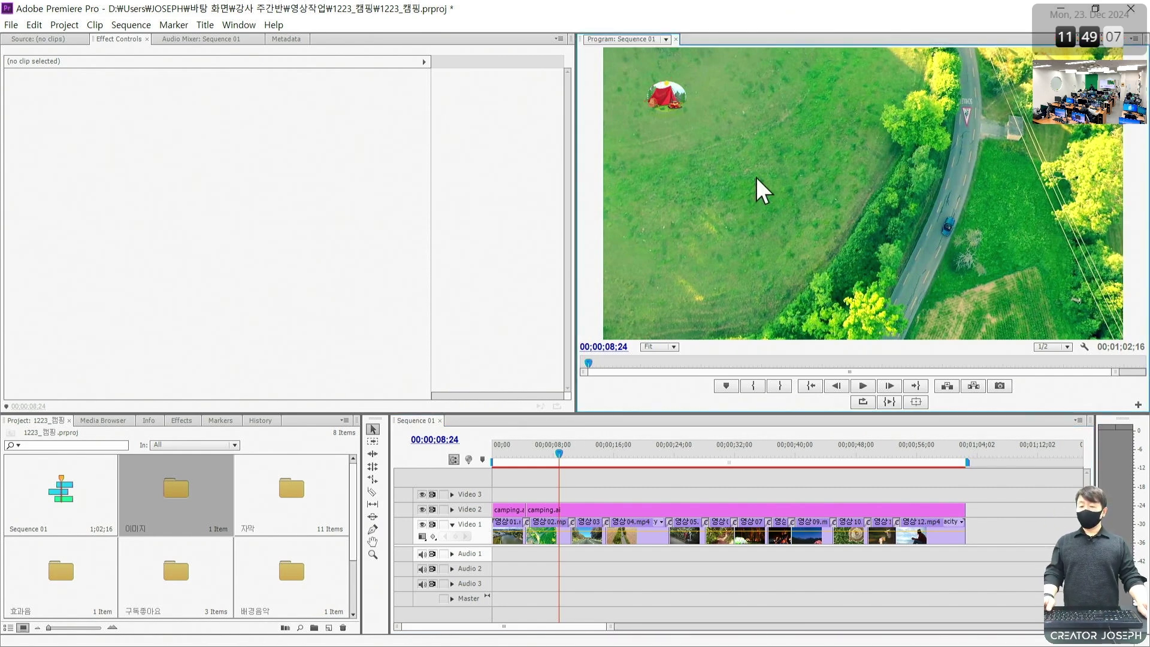
click(669, 98)
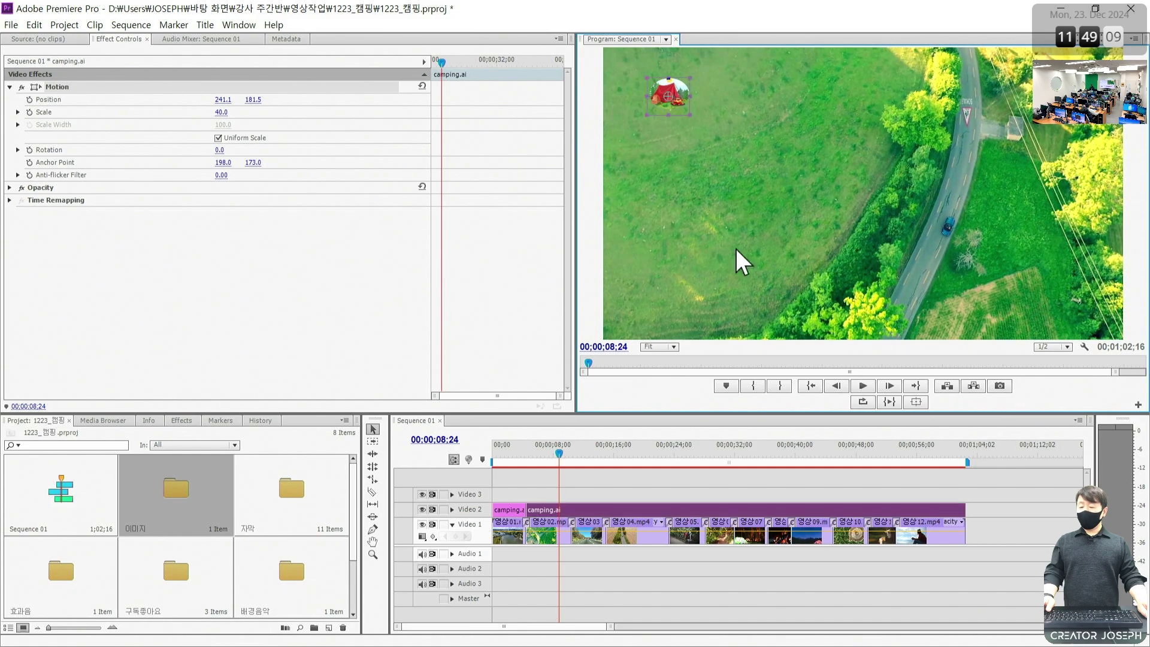
Select 영상02.mp4 through the background of the program picture, and reselect the second camping.ai clip on Video 2
click(785, 238)
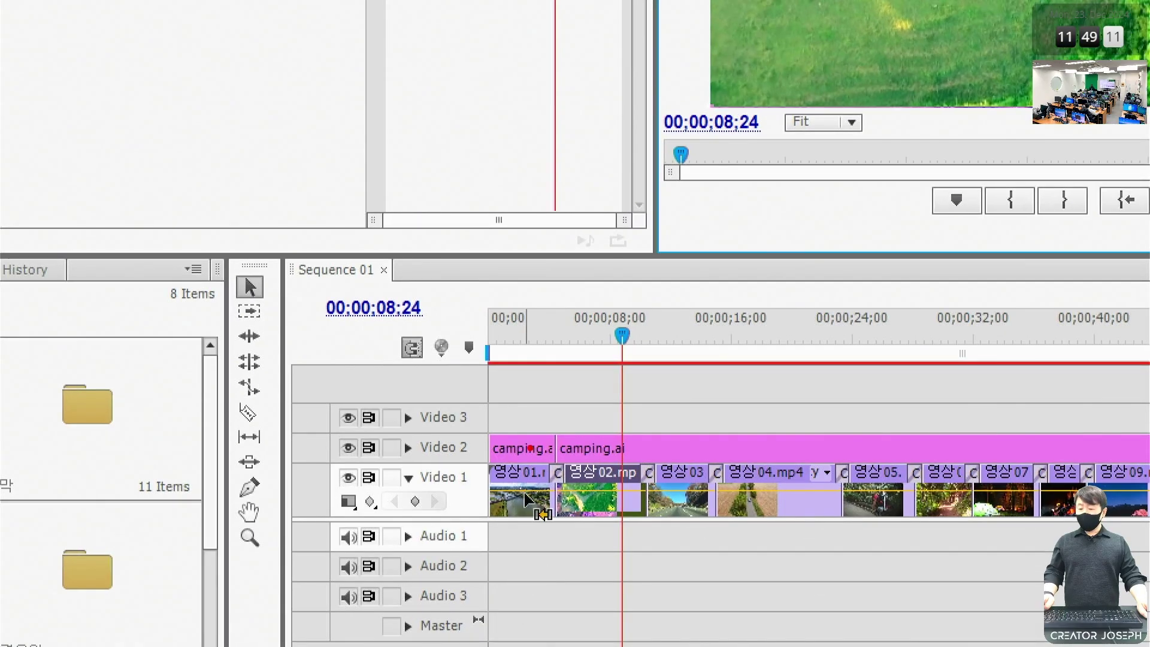
drag(513, 509, 578, 550)
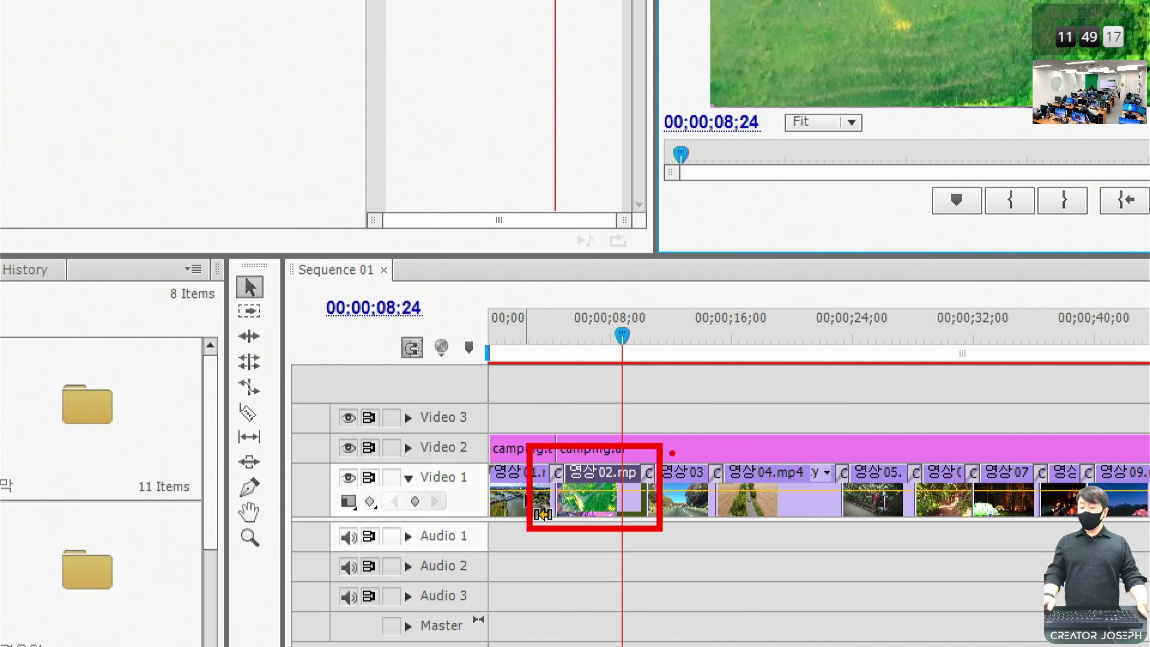
click(599, 478)
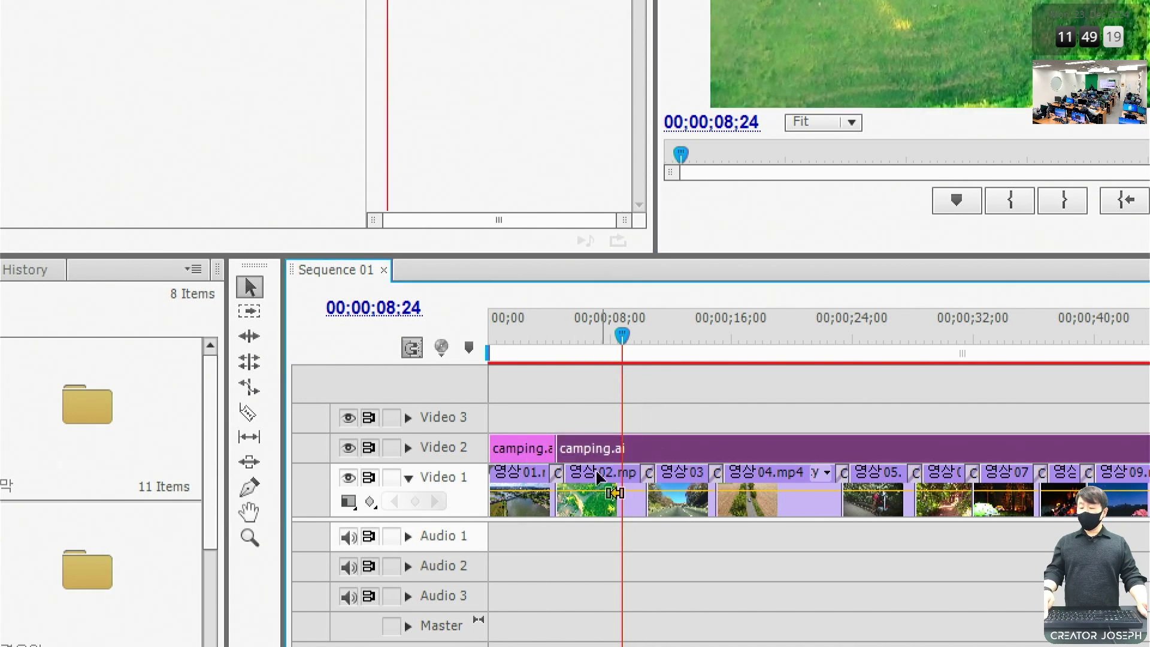
drag(556, 429, 692, 462)
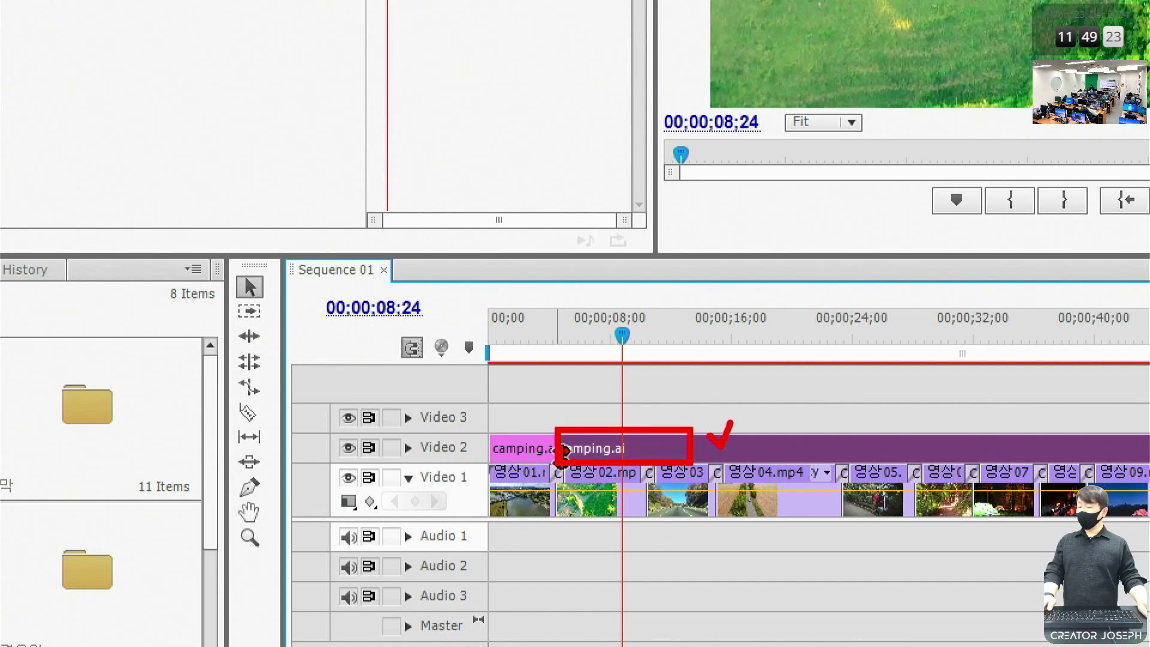
key(Escape)
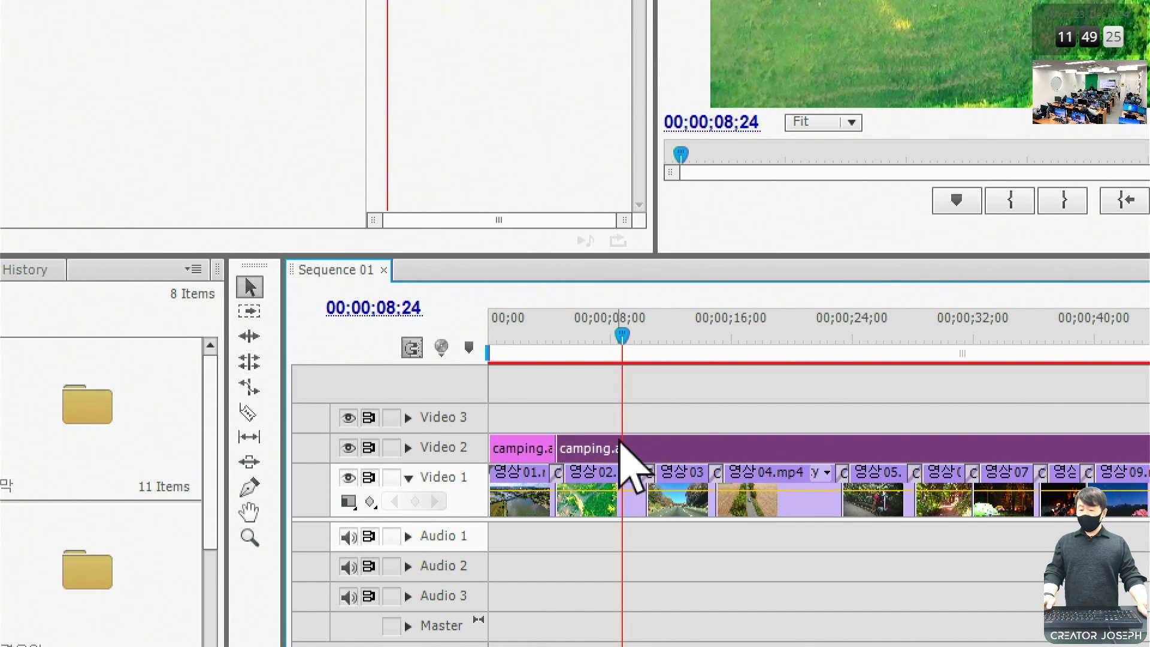
drag(462, 478, 846, 622)
key(ctrl+z)
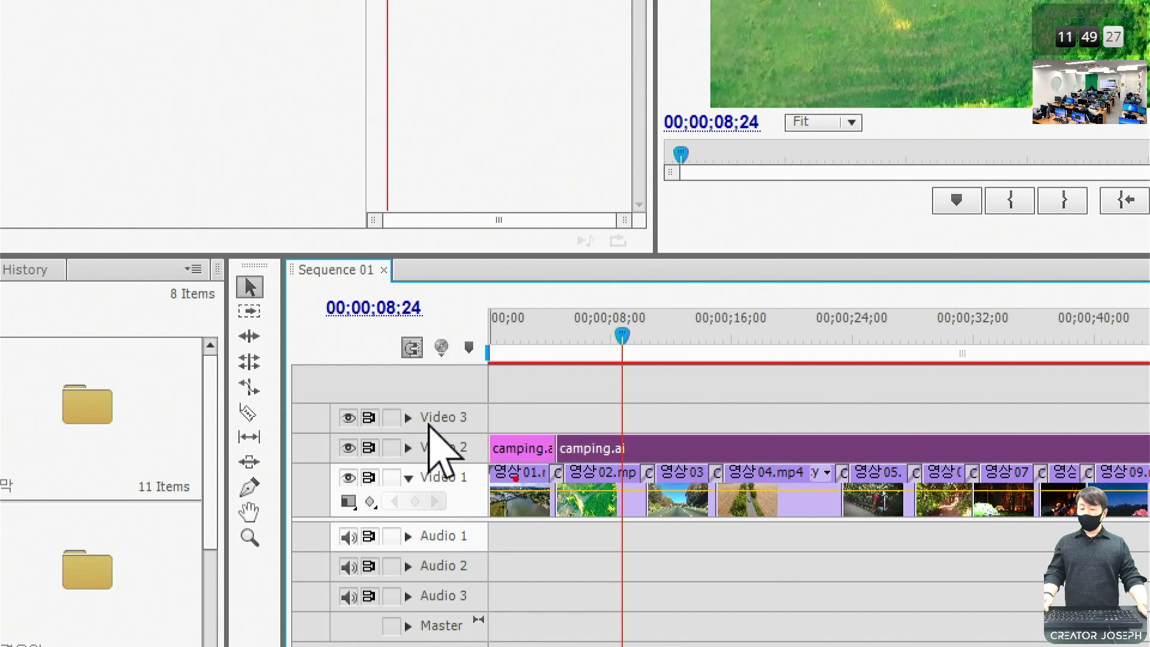
mouse_move(439, 393)
mouse_down()
mouse_move(688, 510)
mouse_move(836, 554)
mouse_up()
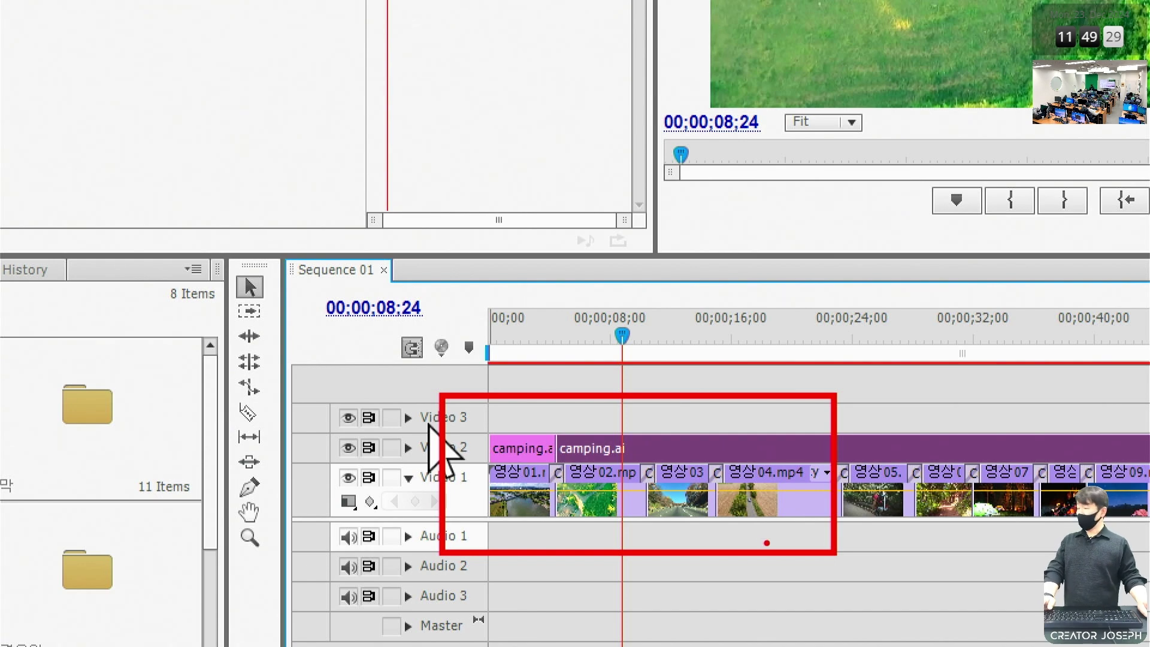
key(Escape)
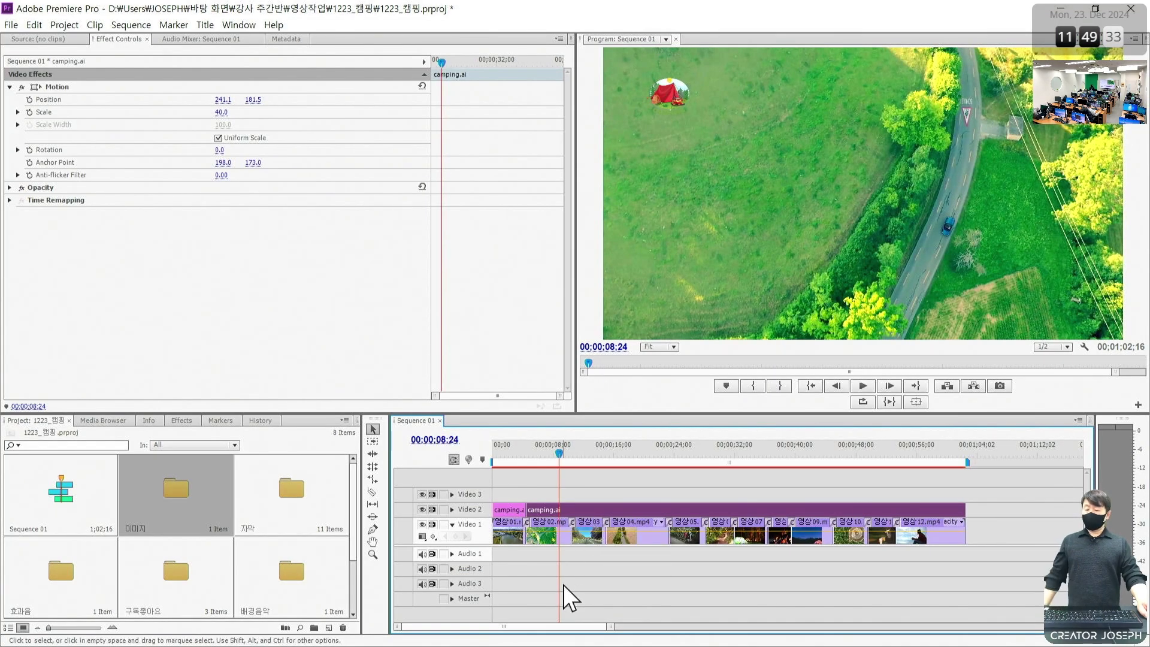
Deselect the logo clip, move the playhead to 00;00;05;21 and zoom the timeline in around the start of 영상02.mp4
click(632, 580)
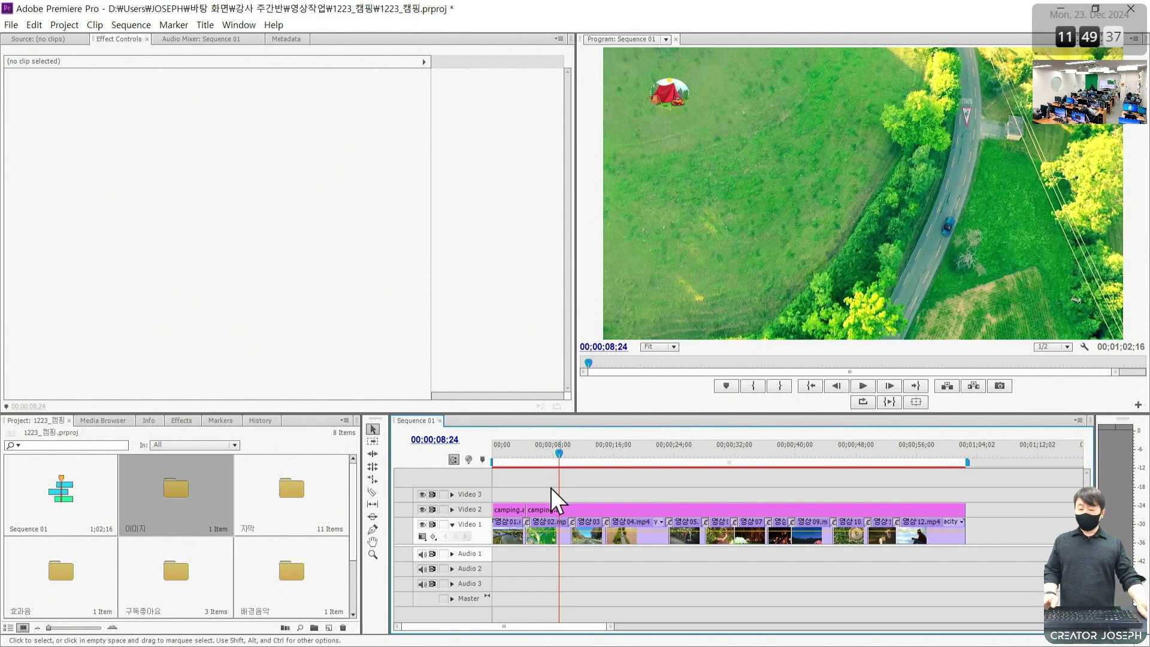
drag(552, 459, 536, 456)
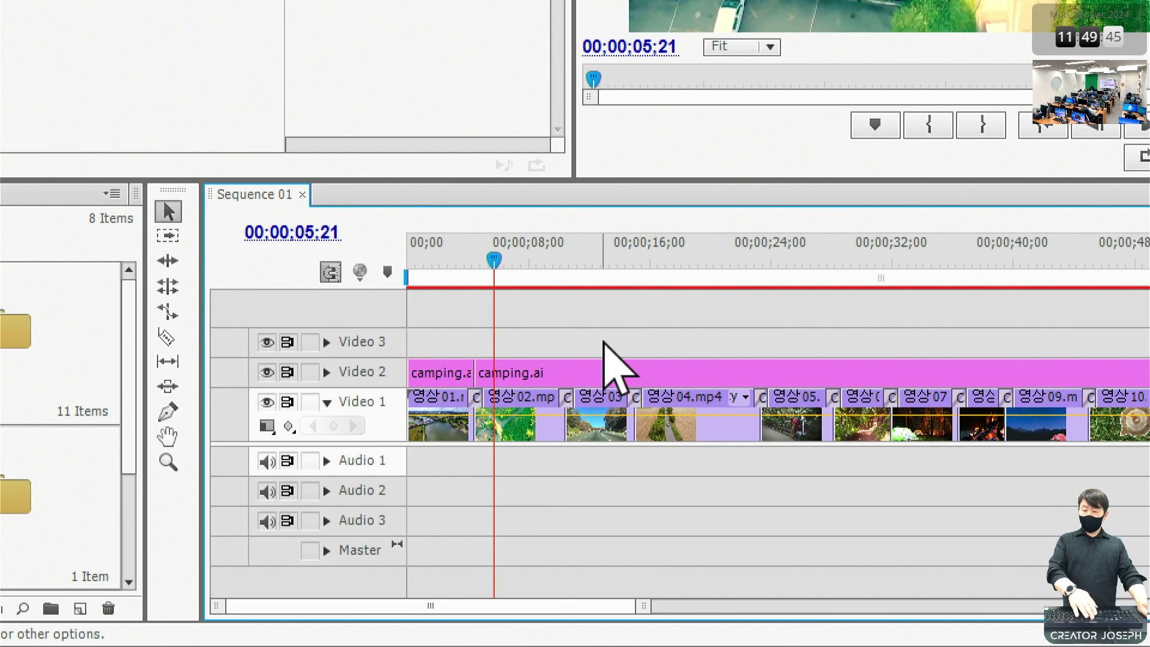
key(equal)
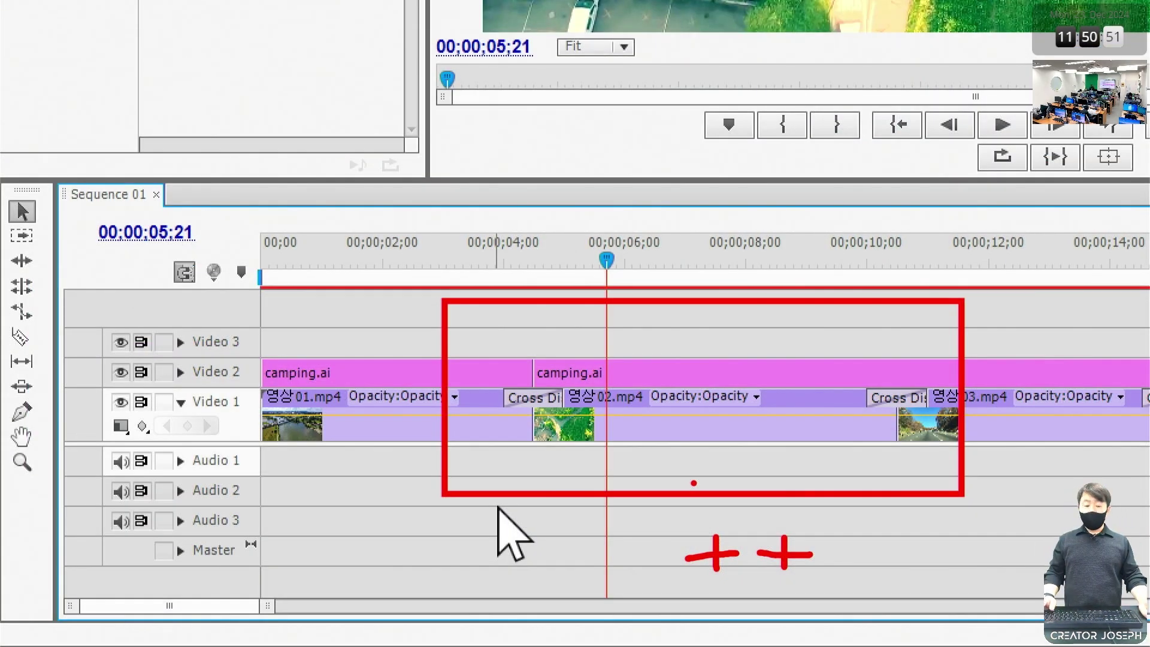
key(Escape)
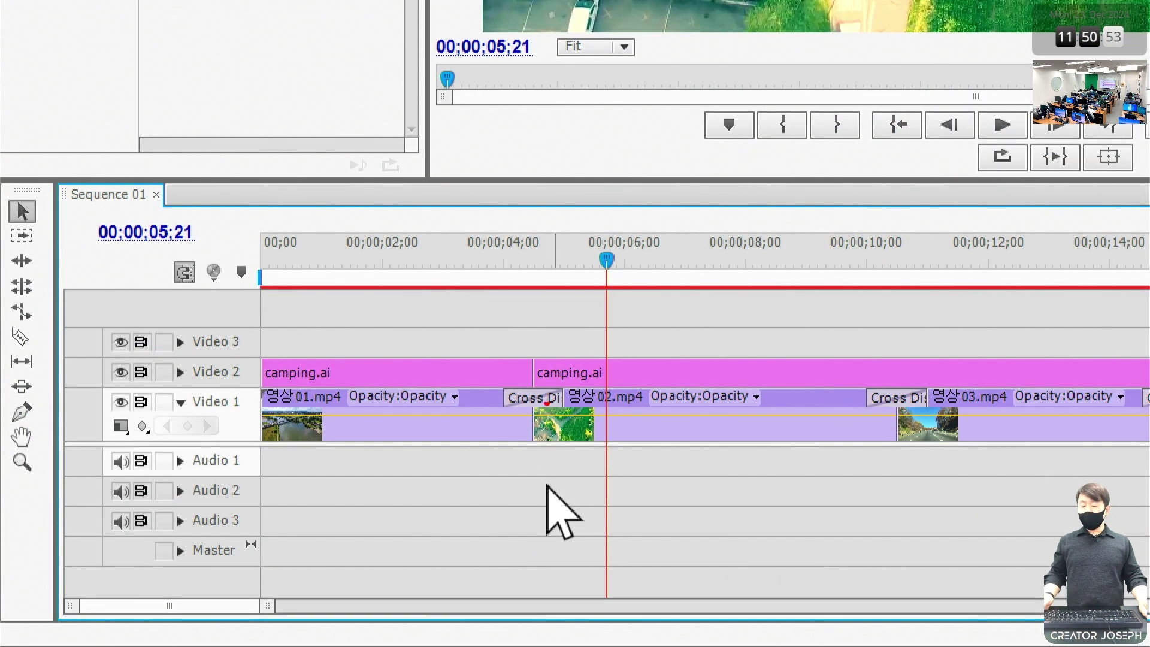
mouse_move(535, 350)
mouse_down()
mouse_move(881, 349)
mouse_move(900, 362)
mouse_up()
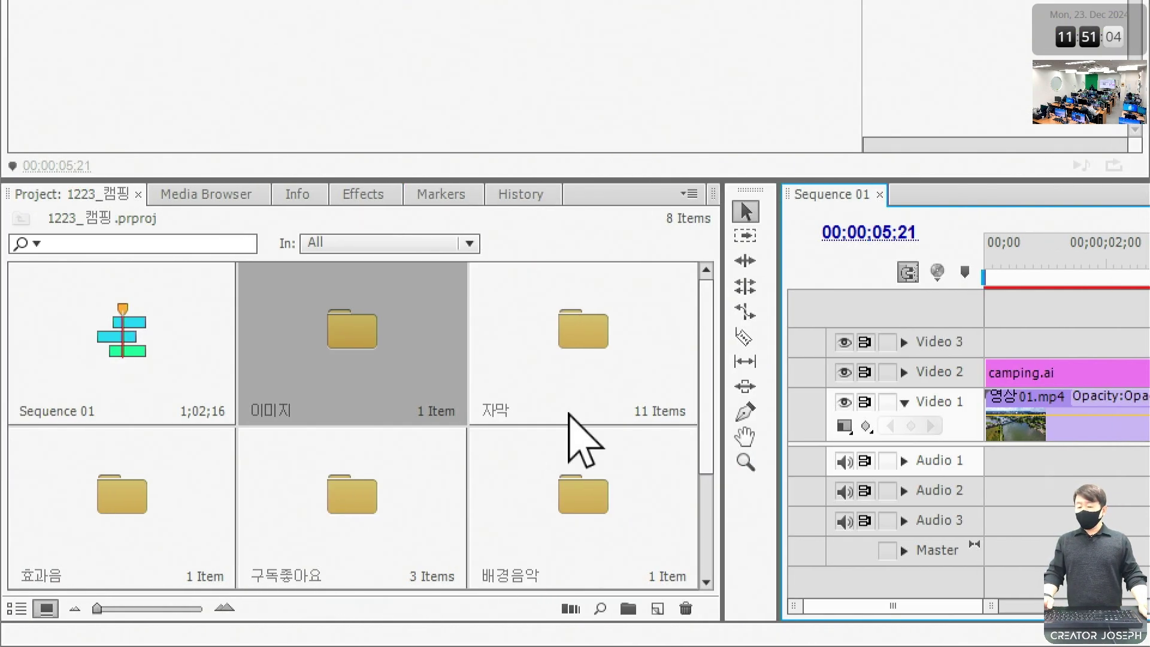
Open the 자막 bin in its own window, bring its first caption images into view and reposition the window
click(540, 374)
key(ctrl+2)
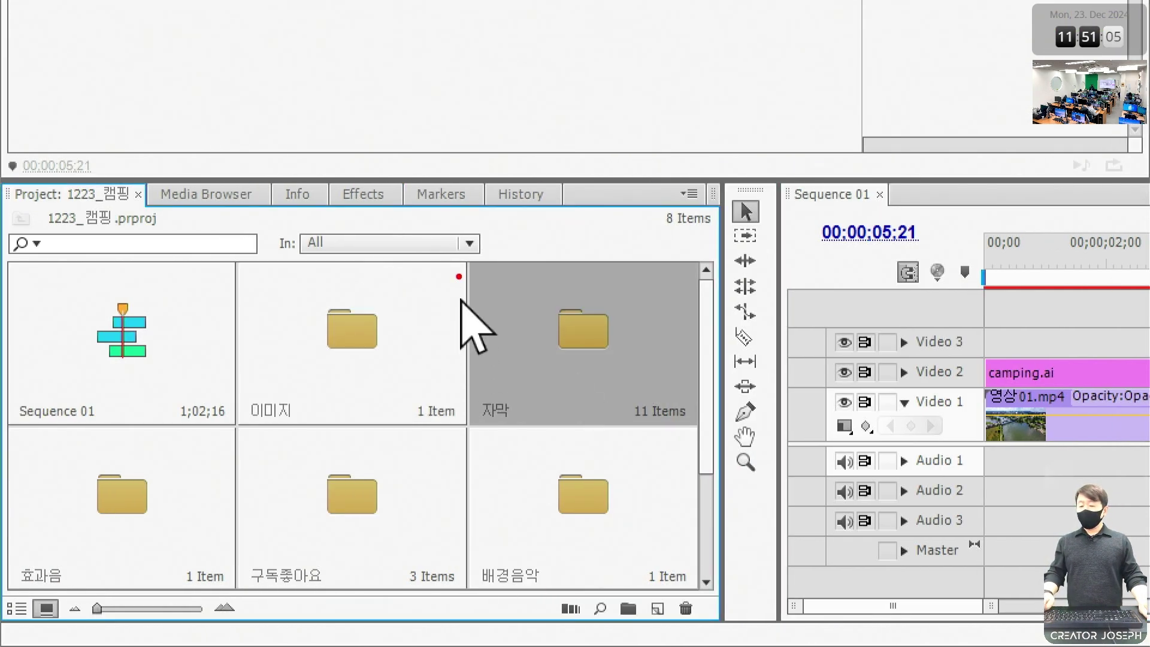
drag(463, 248, 712, 412)
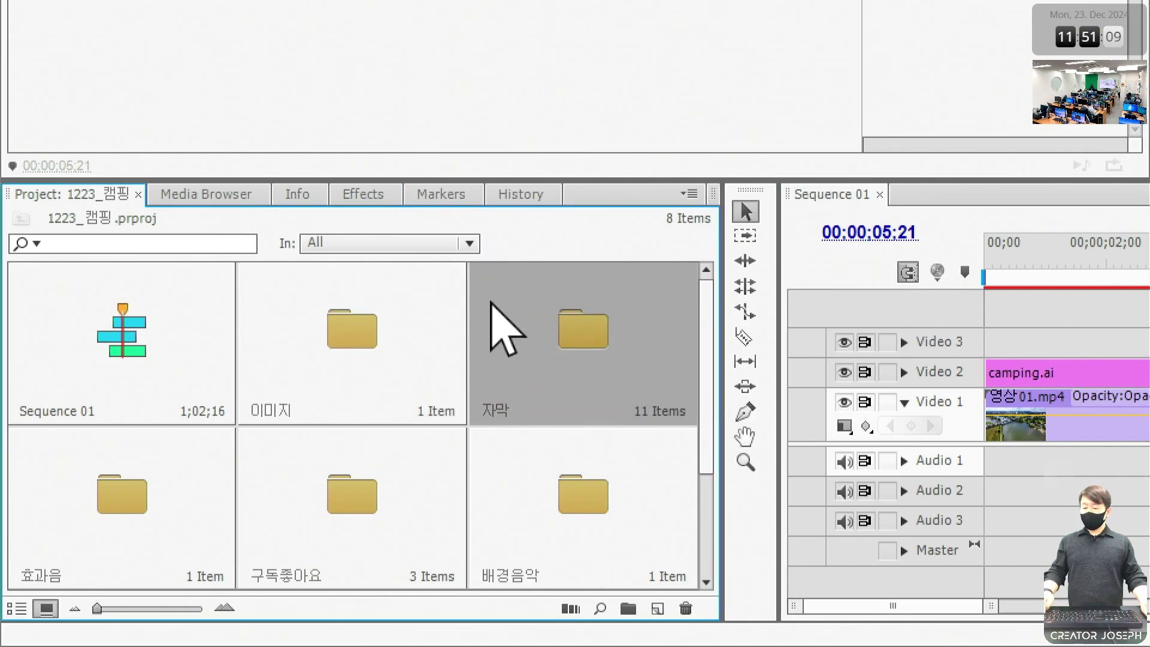
key(ctrl+2)
drag(469, 260, 688, 433)
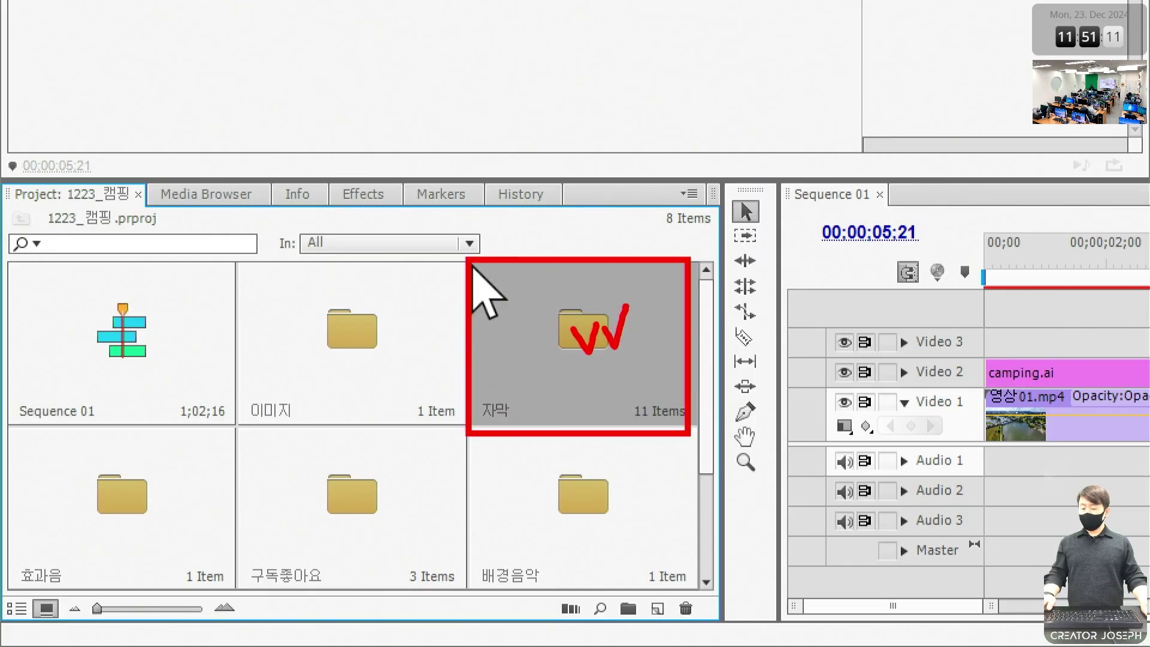
double_click(591, 372)
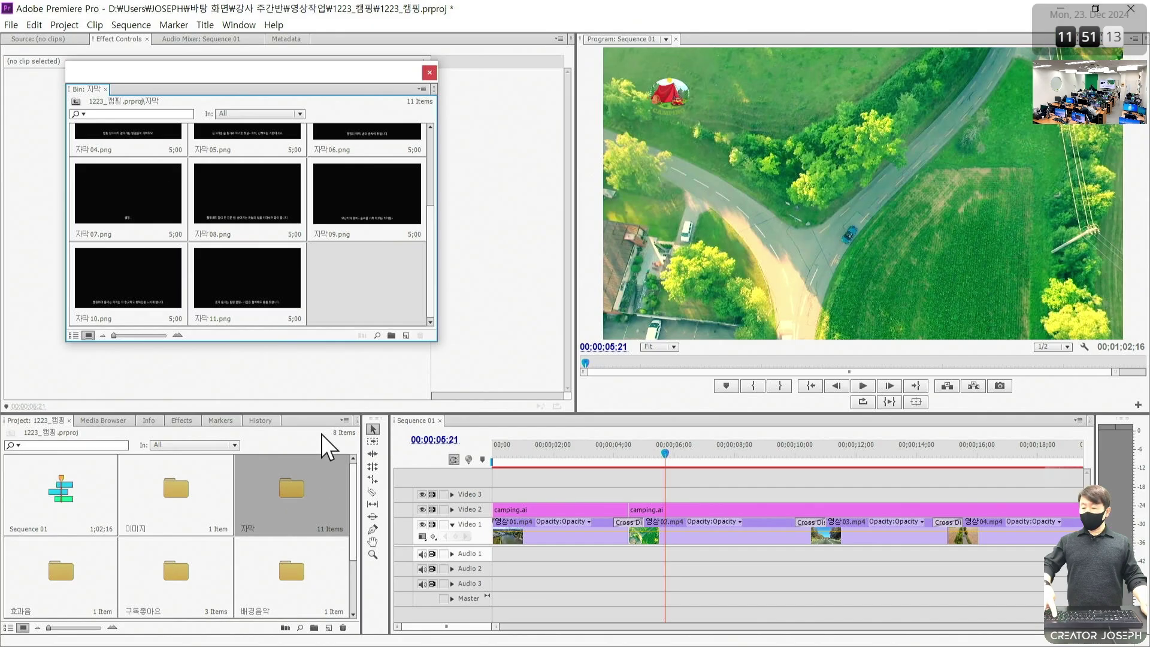
scroll(437, 321, up, 3)
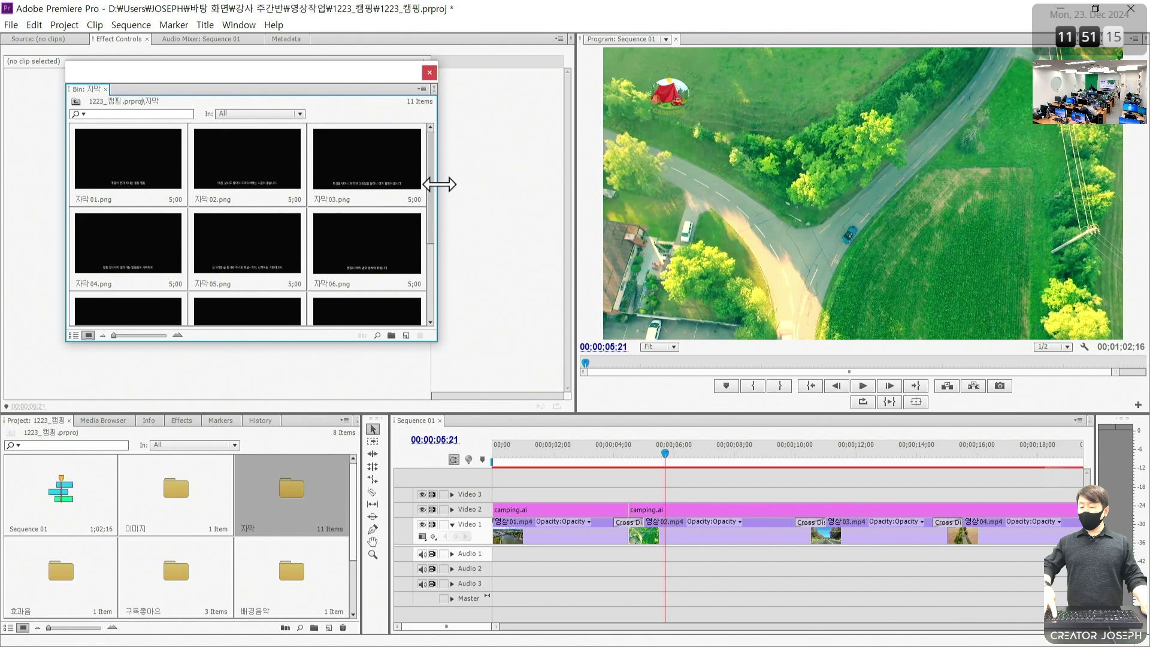
drag(367, 77, 464, 89)
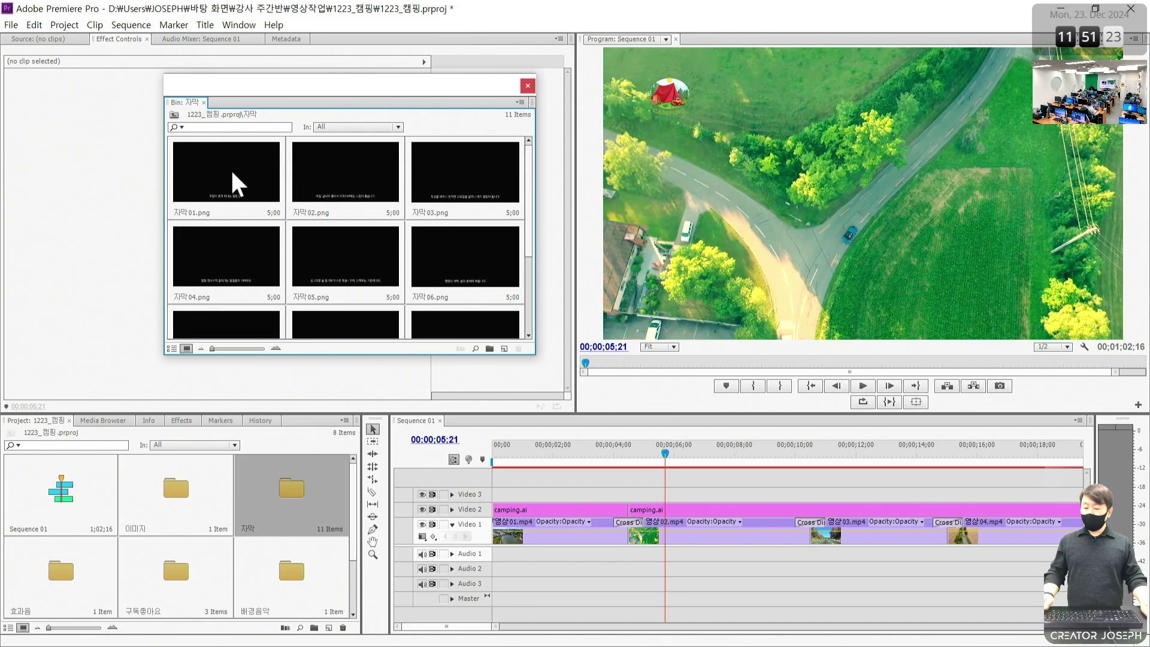
Place 자막01.png on Video 3 at the start of 영상02.mp4 and extend its end to the end of 영상02.mp4
drag(238, 184, 635, 503)
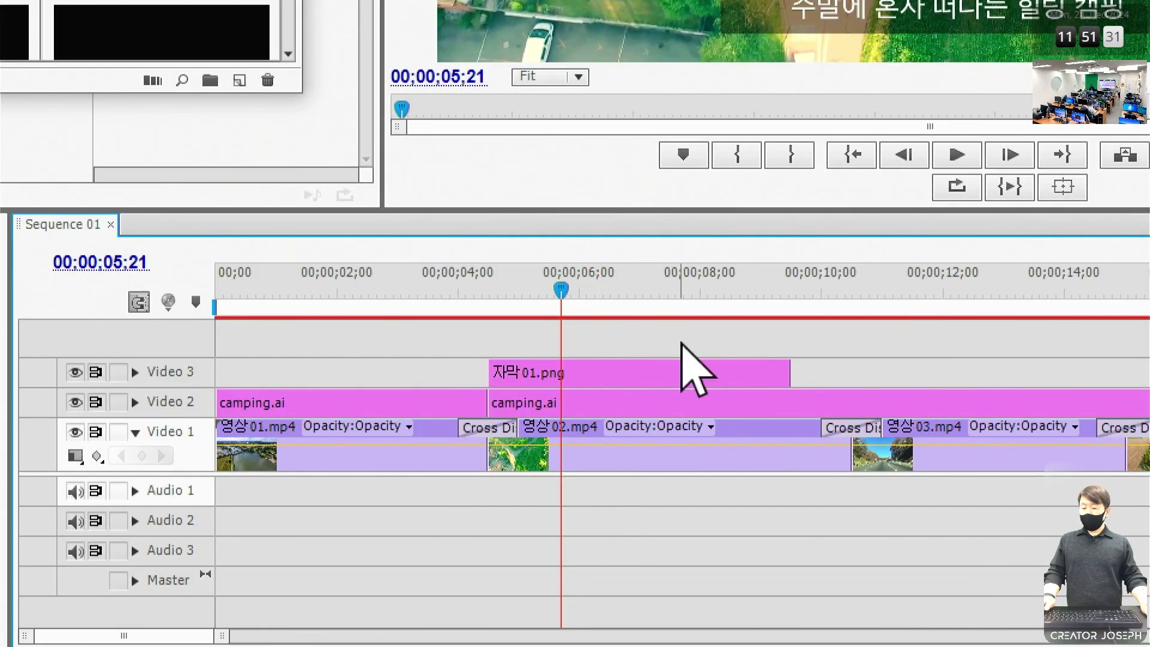
drag(780, 373, 842, 372)
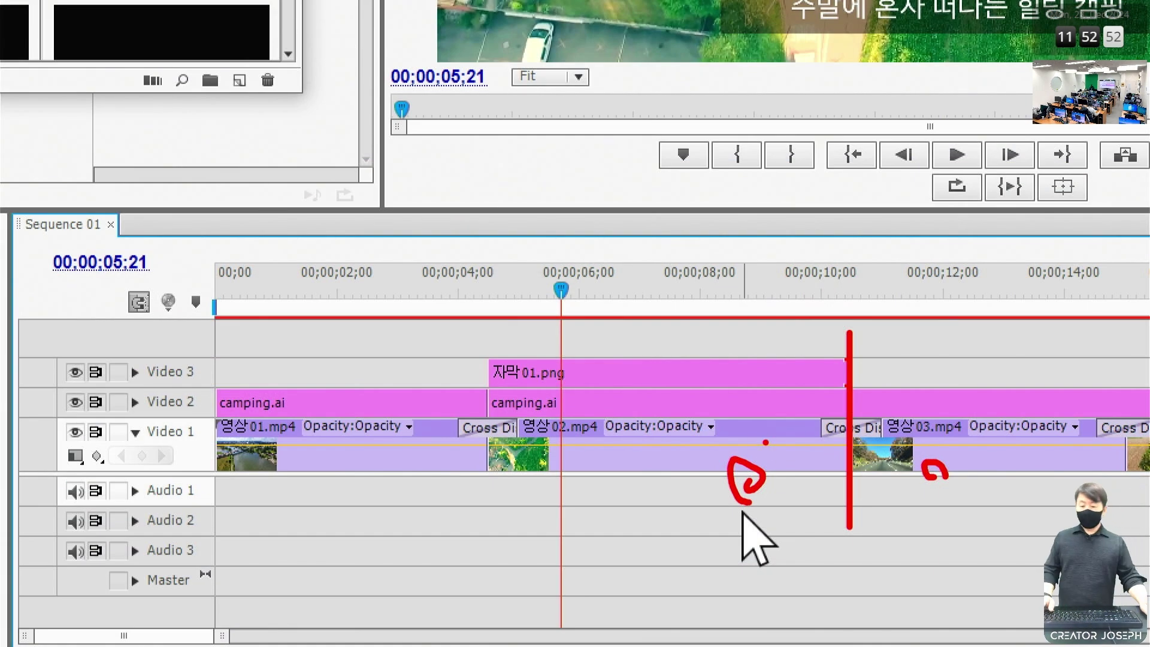
key(Escape)
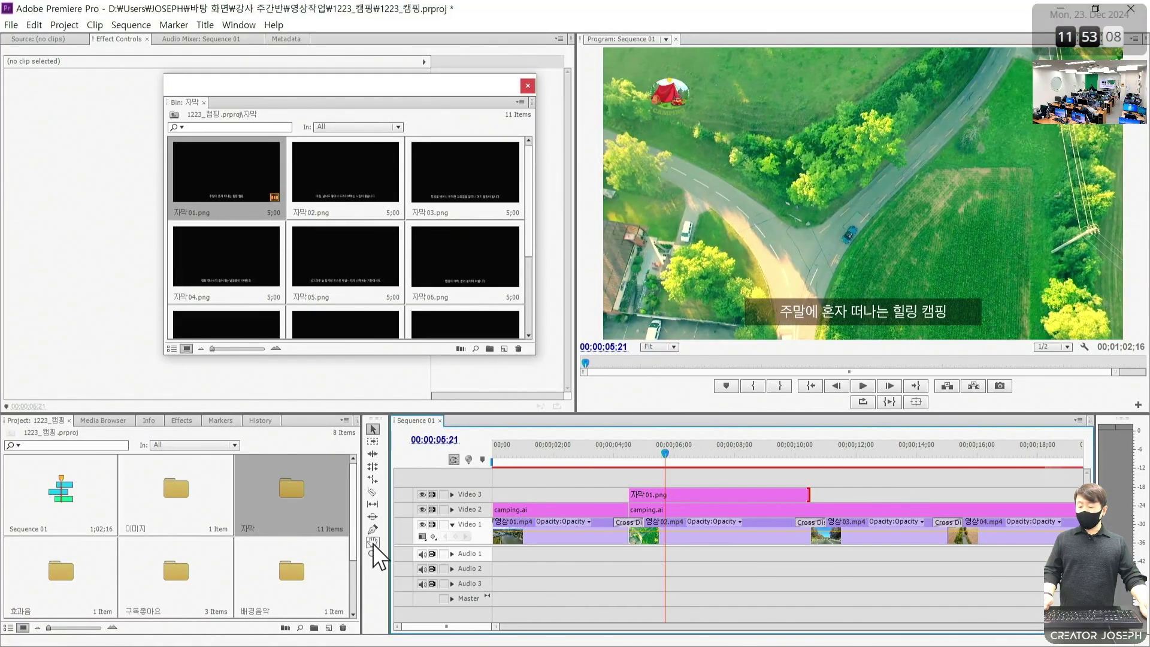
Place 자막02.png on Video 3 directly after 자막01.png and trim its end to the end of 영상03.mp4
click(373, 542)
drag(860, 533, 824, 530)
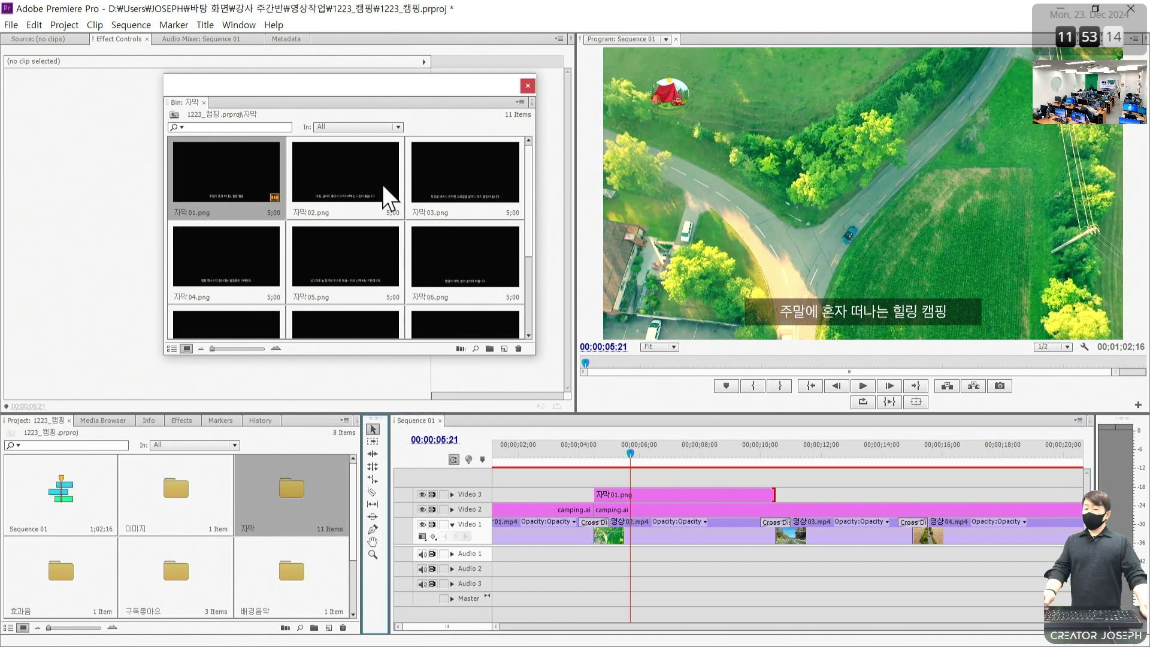
drag(354, 174, 777, 503)
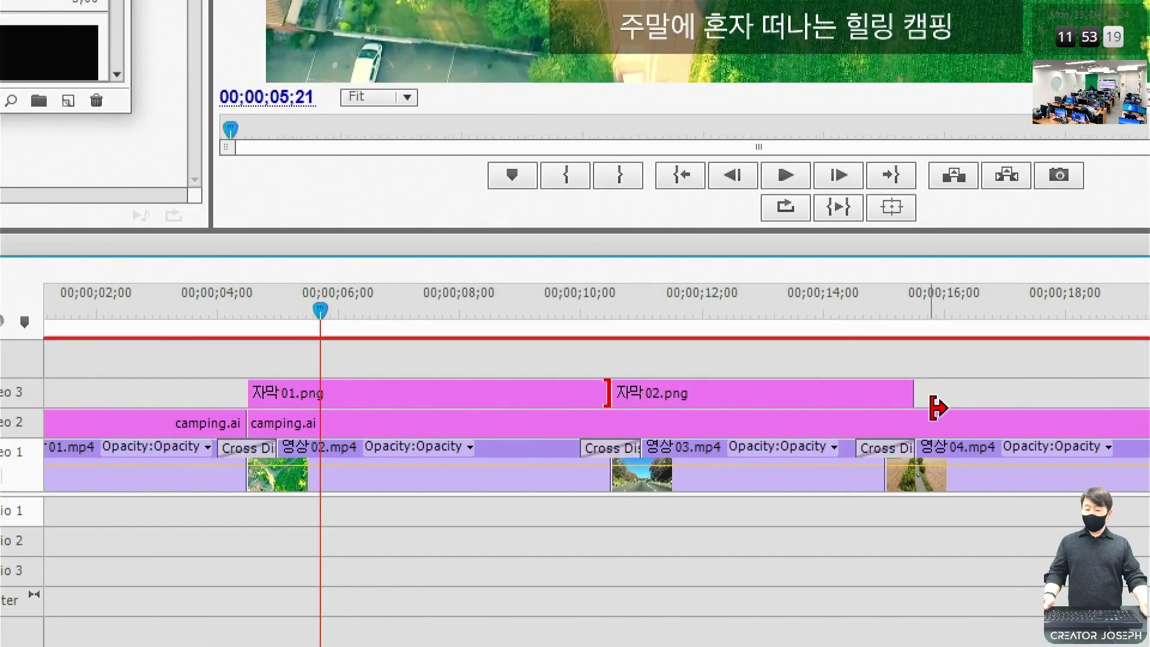
drag(938, 500, 923, 496)
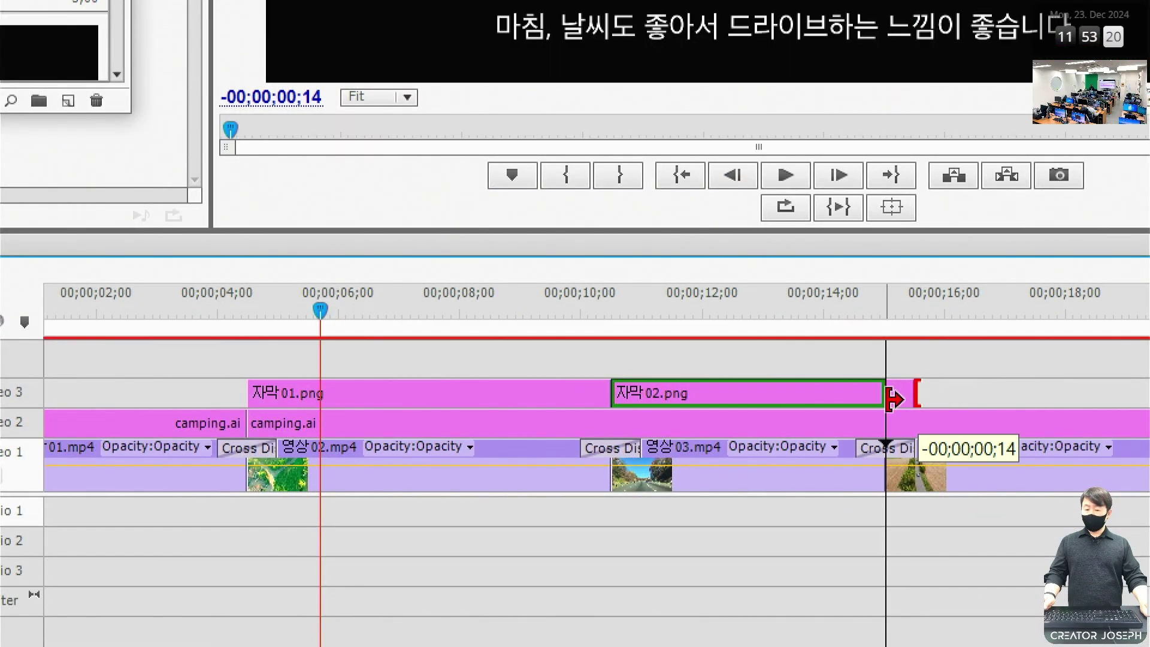
drag(892, 398, 892, 398)
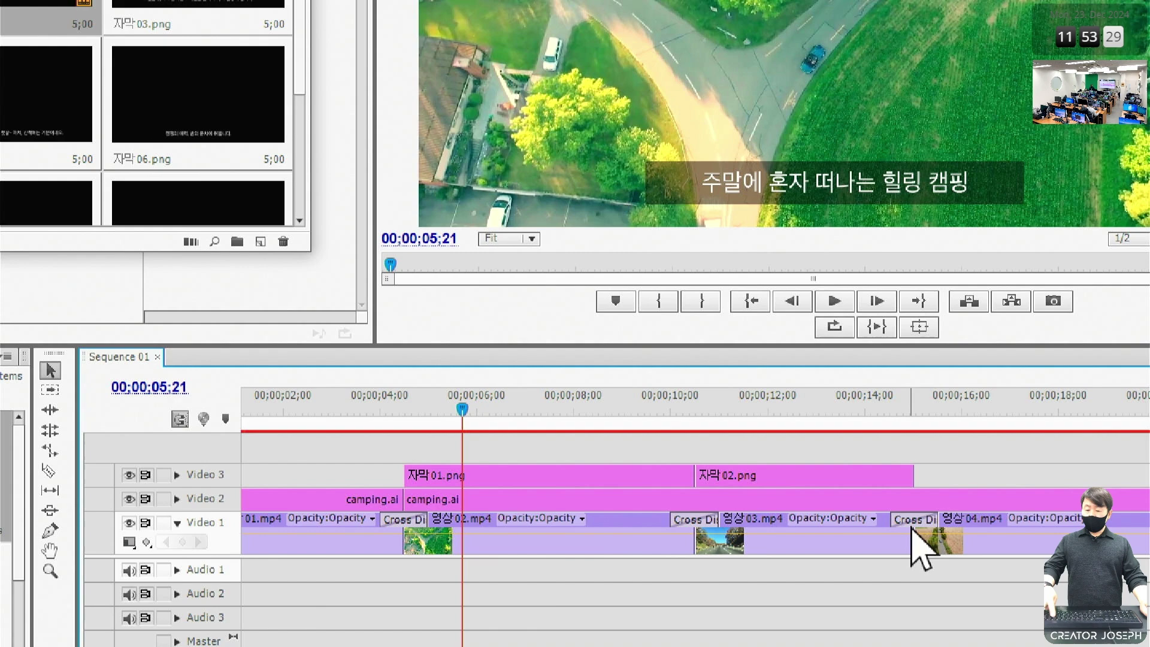
Place 자막03.png on Video 3 directly after 자막02.png and extend its end to the end of 영상04.mp4
scroll(962, 590, down, 5)
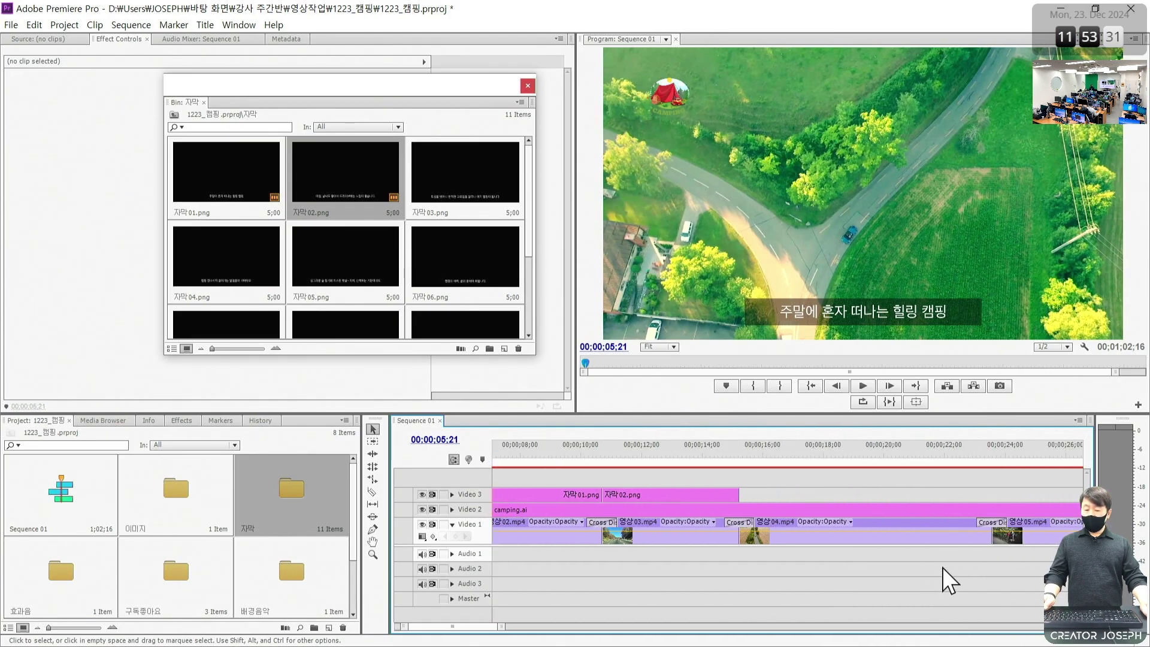
scroll(943, 567, down, 2)
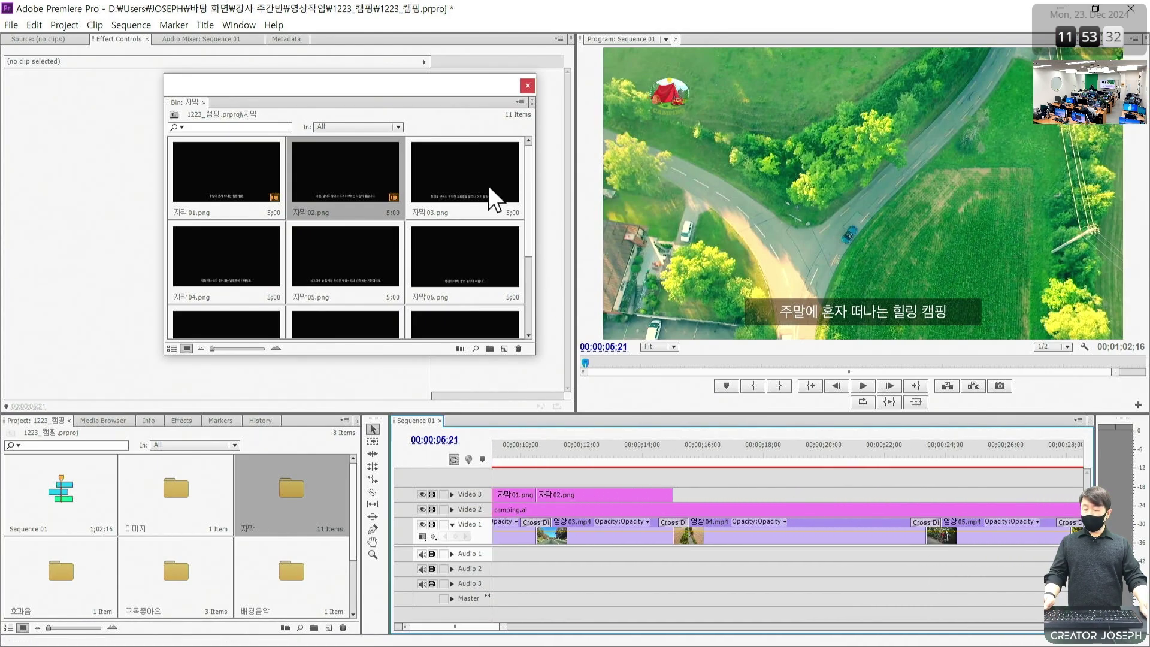
drag(467, 191, 673, 501)
drag(826, 495, 936, 496)
Place 자막04.png on Video 3 directly after 자막03.png and trim its end to the end of 영상05.mp4
scroll(935, 496, down, 4)
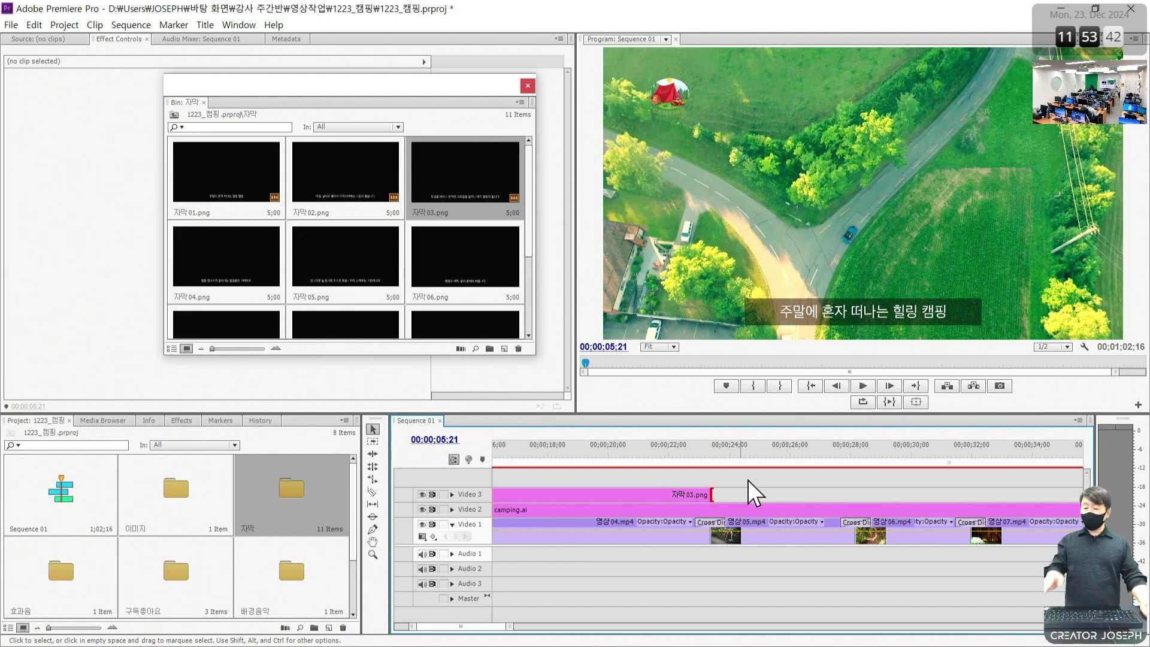
scroll(754, 493, down, 2)
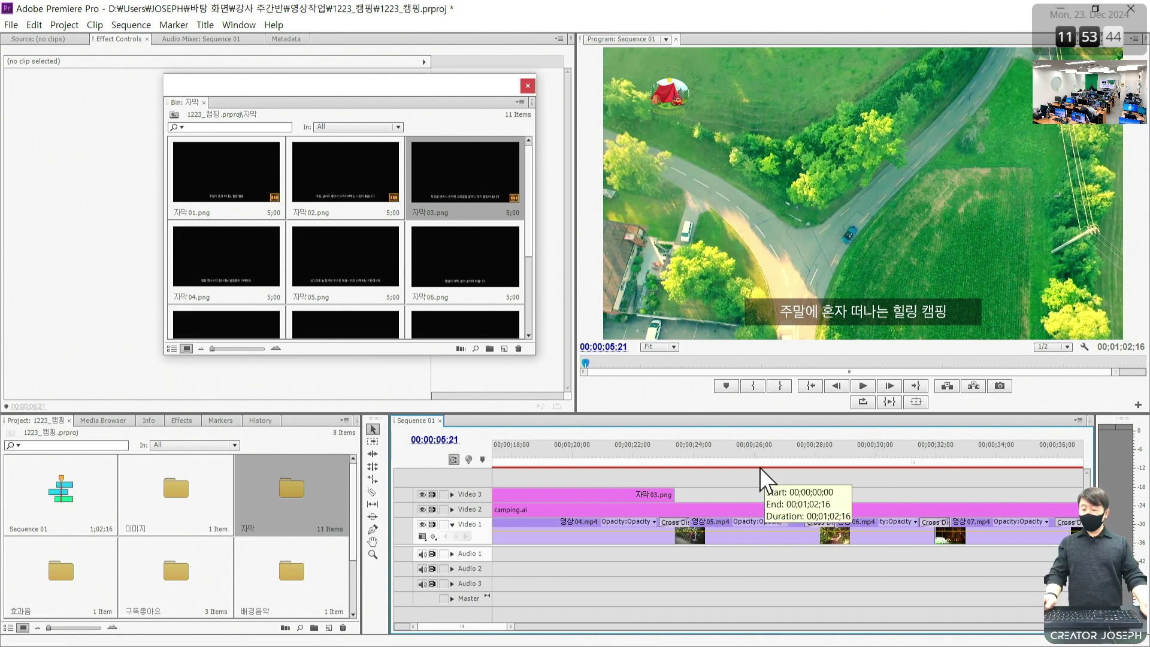
drag(234, 255, 676, 498)
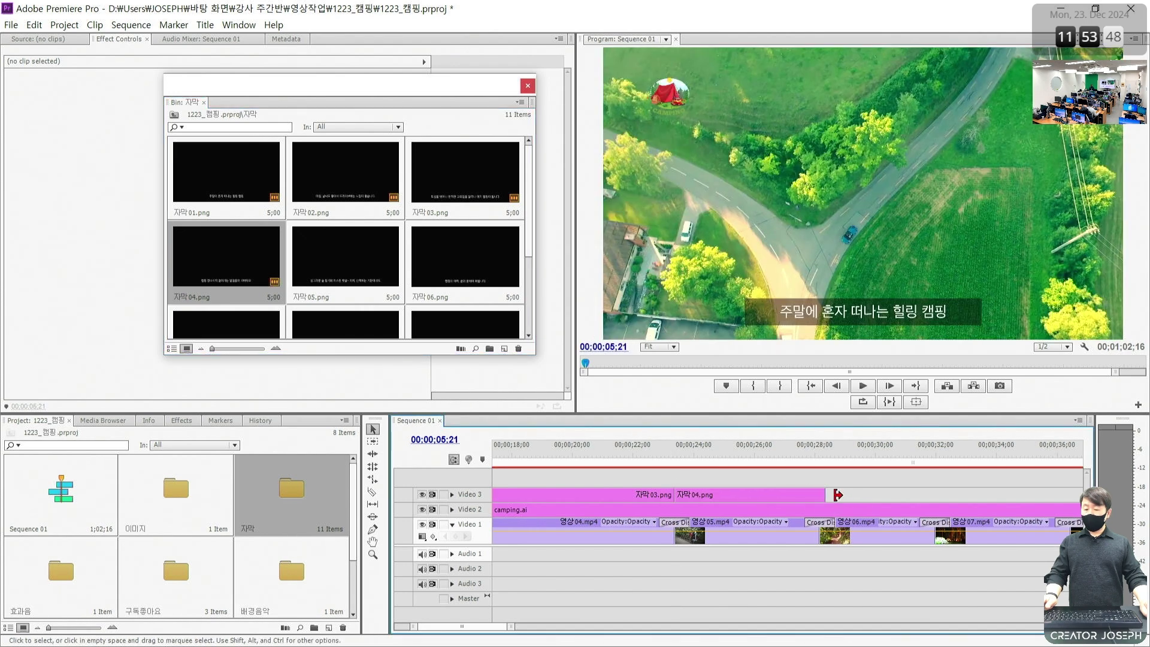
drag(826, 496, 819, 496)
Place 자막05.png on Video 3 directly after 자막04.png and trim its end to the end of 영상06.mp4
scroll(845, 487, down, 4)
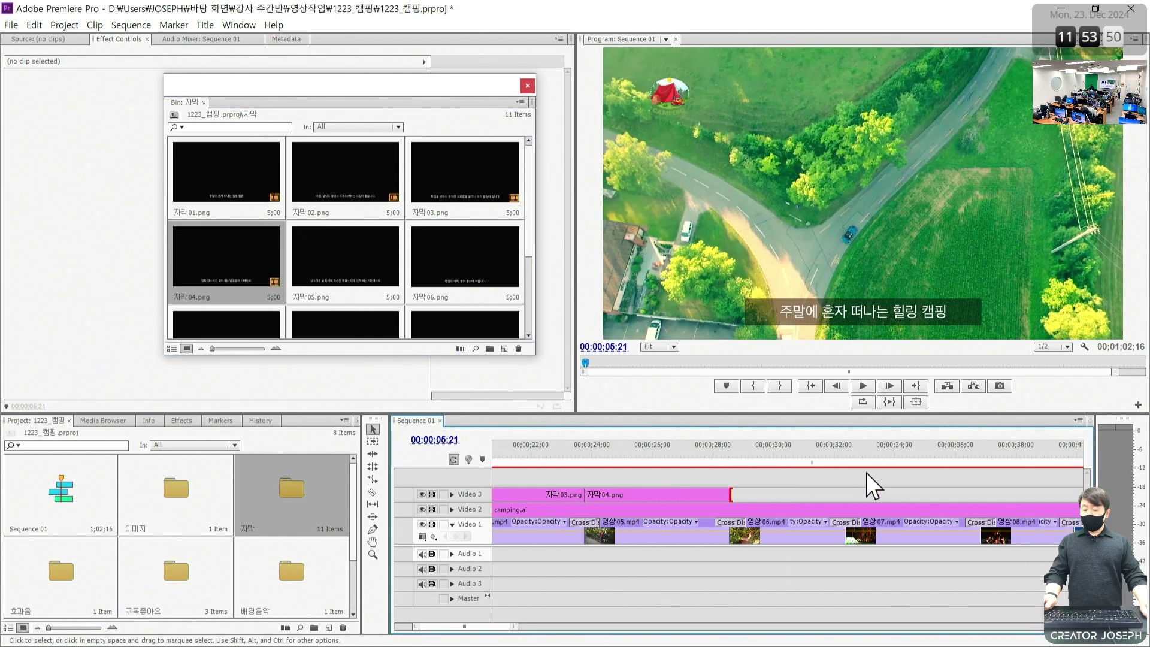
drag(360, 281, 711, 503)
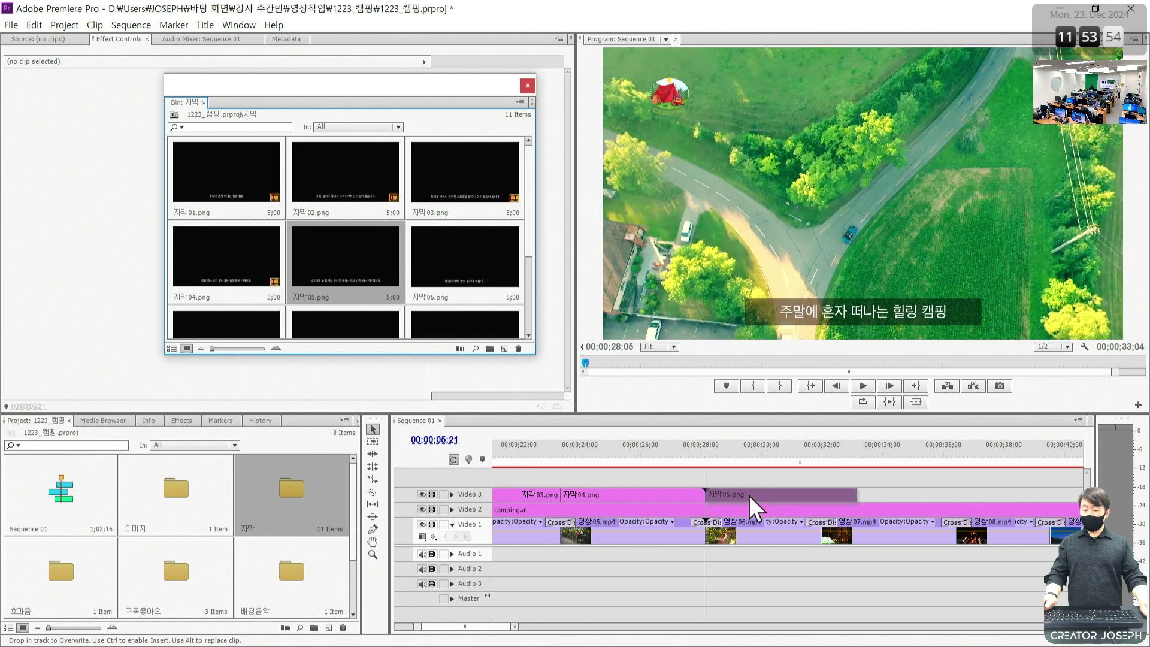
drag(858, 495, 833, 499)
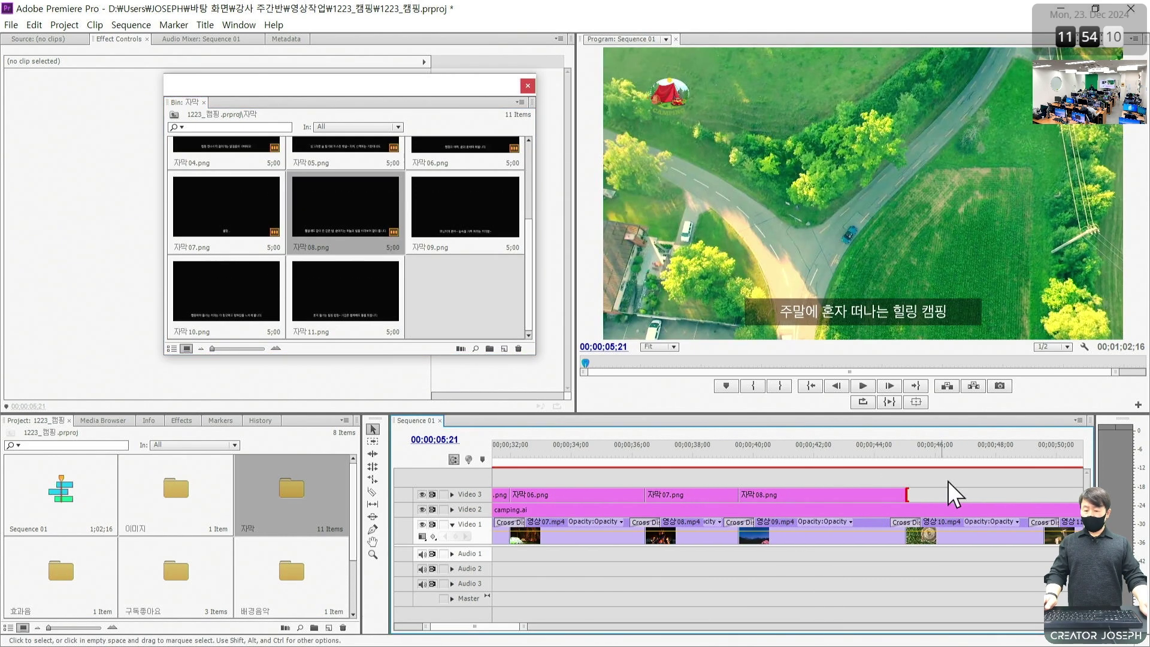
Place 자막09.png on Video 3 directly after 자막08.png and trim its end to the end of 영상10.mp4
scroll(965, 501, down, 5)
scroll(970, 503, down, 1)
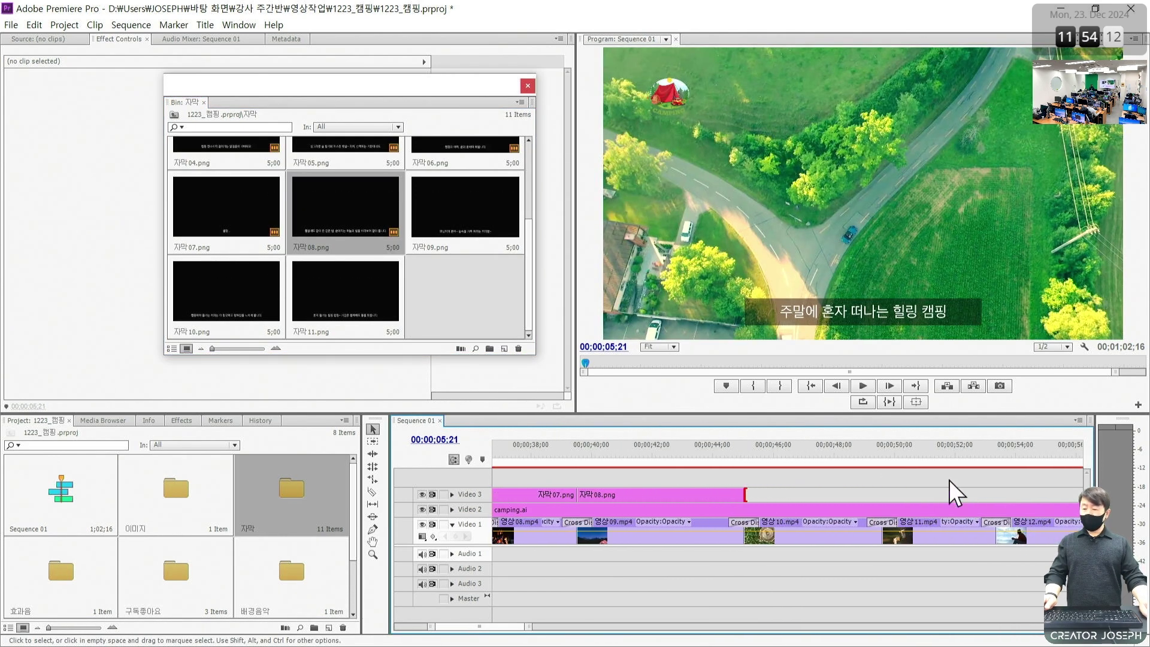
drag(446, 231, 728, 385)
drag(748, 483, 746, 502)
drag(890, 498, 891, 497)
Place 자막10.png on Video 3 directly after 자막09.png, above 영상11.mp4
scroll(937, 467, down, 4)
scroll(931, 467, down, 2)
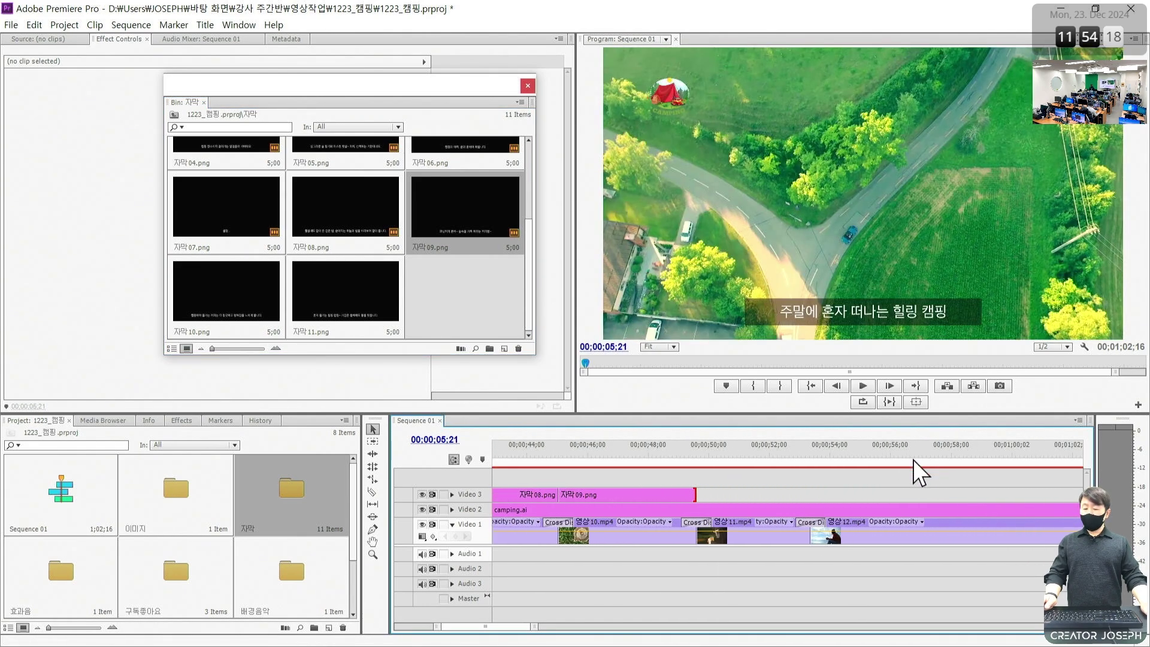
mouse_move(226, 305)
mouse_down()
mouse_move(796, 447)
mouse_move(701, 508)
mouse_move(801, 506)
mouse_up()
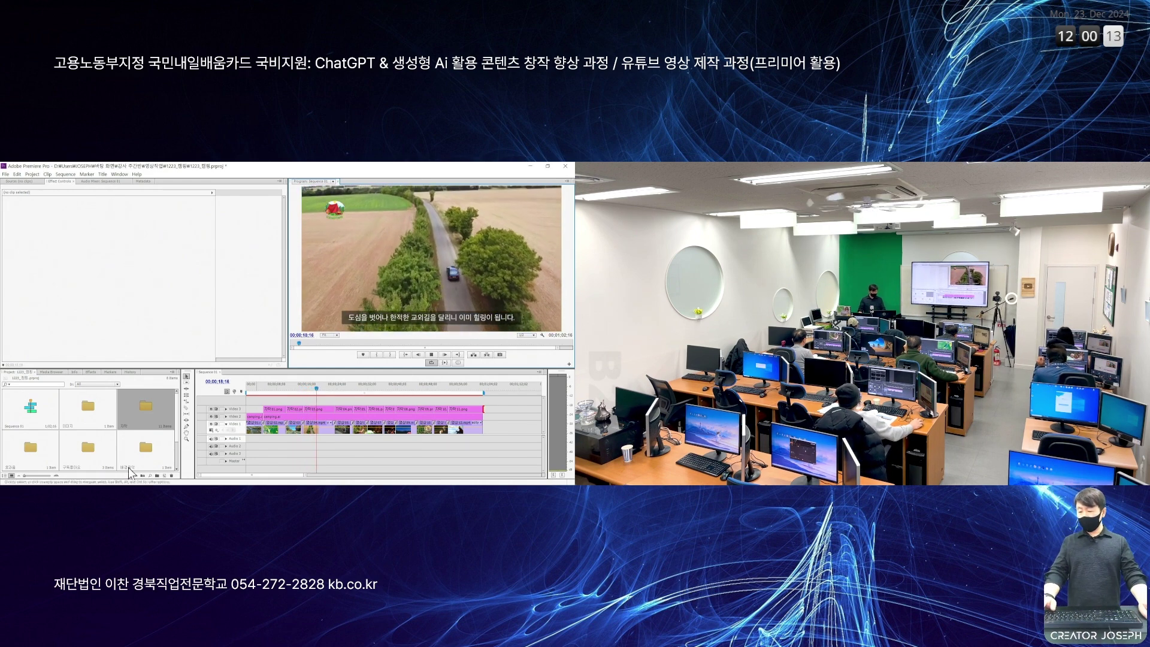
Place forest-story-acoustic-ambient-background.mp3 from the 배경음악 bin at the start of Audio 3, close the bin and stop playback
double_click(146, 448)
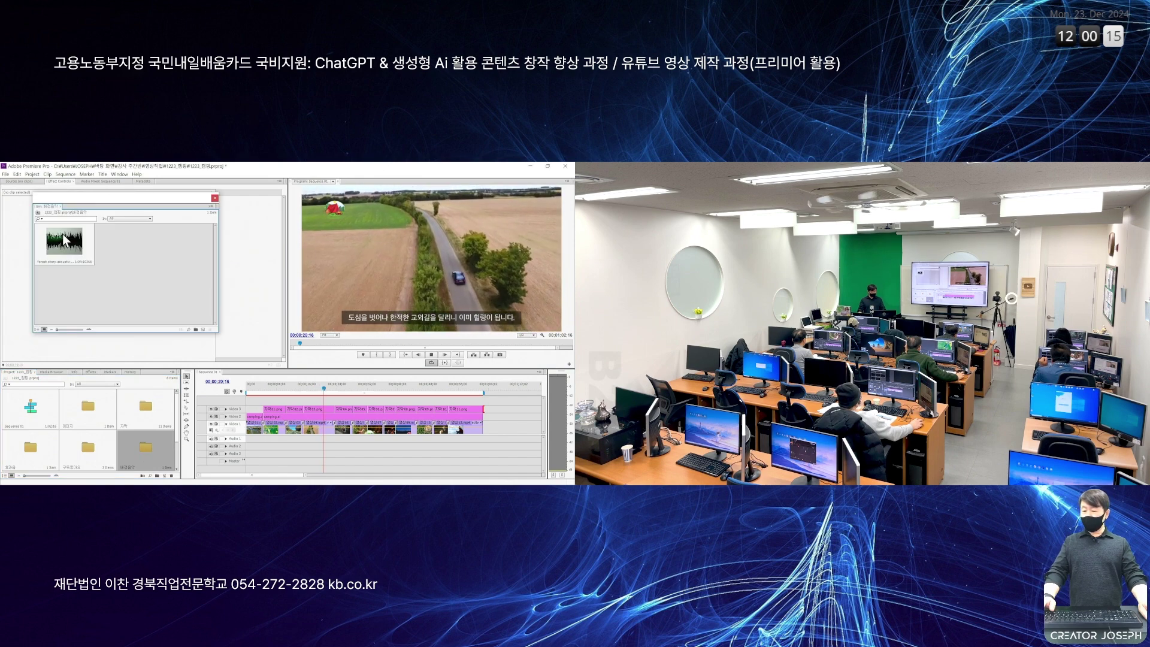
drag(64, 242, 249, 454)
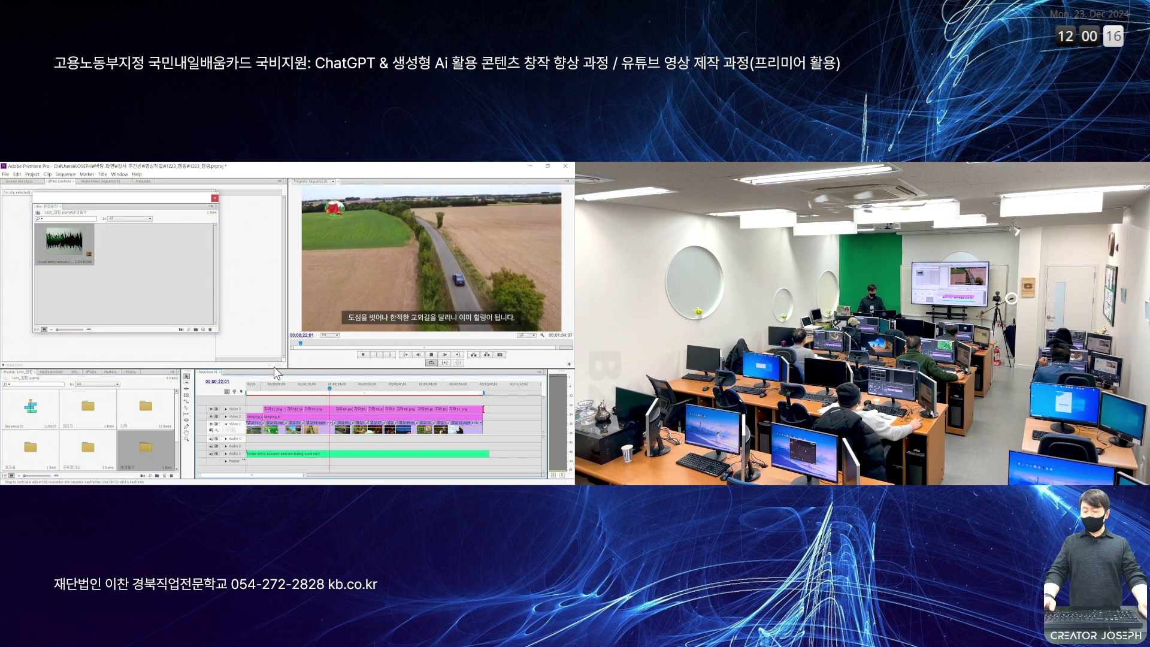
click(214, 198)
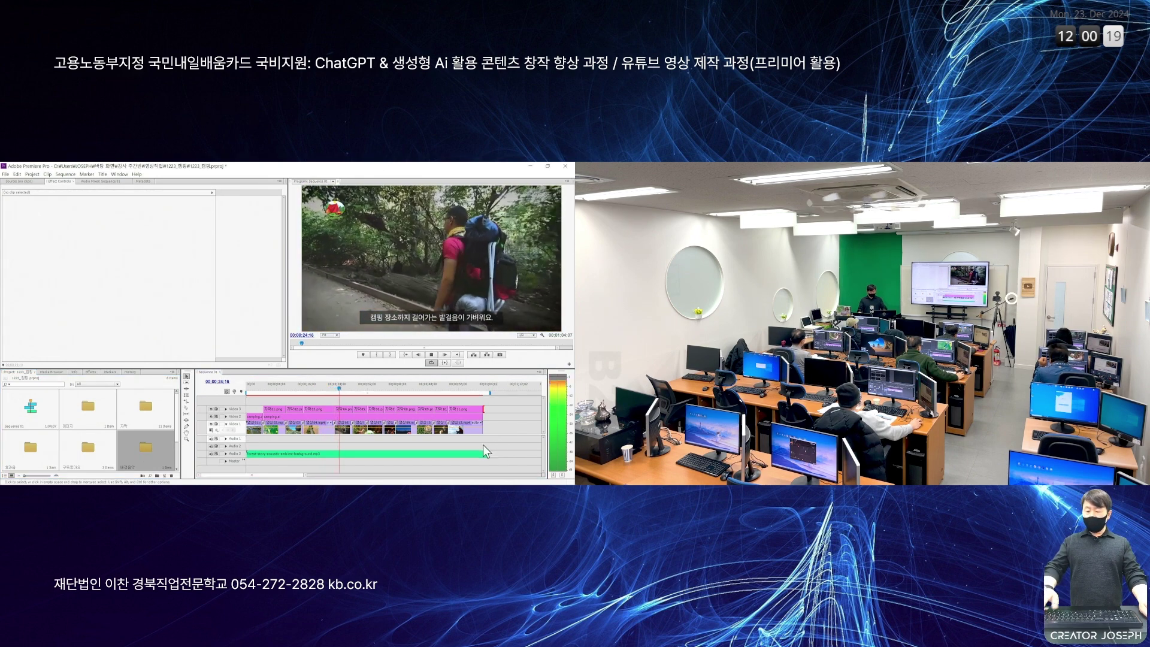
key(space)
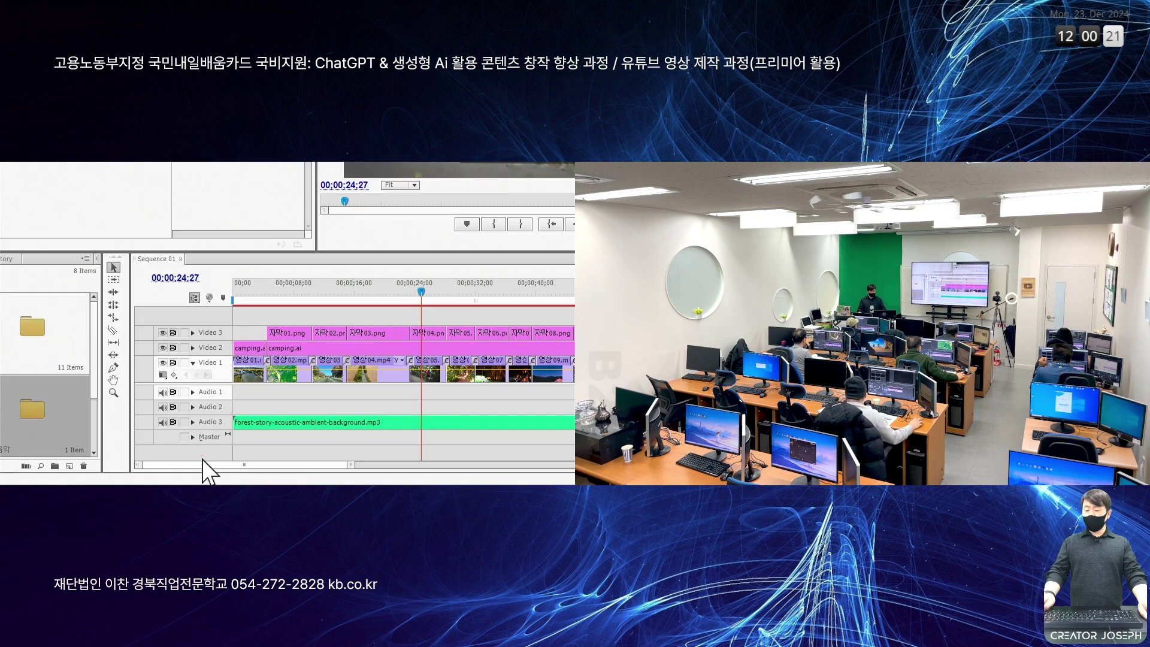
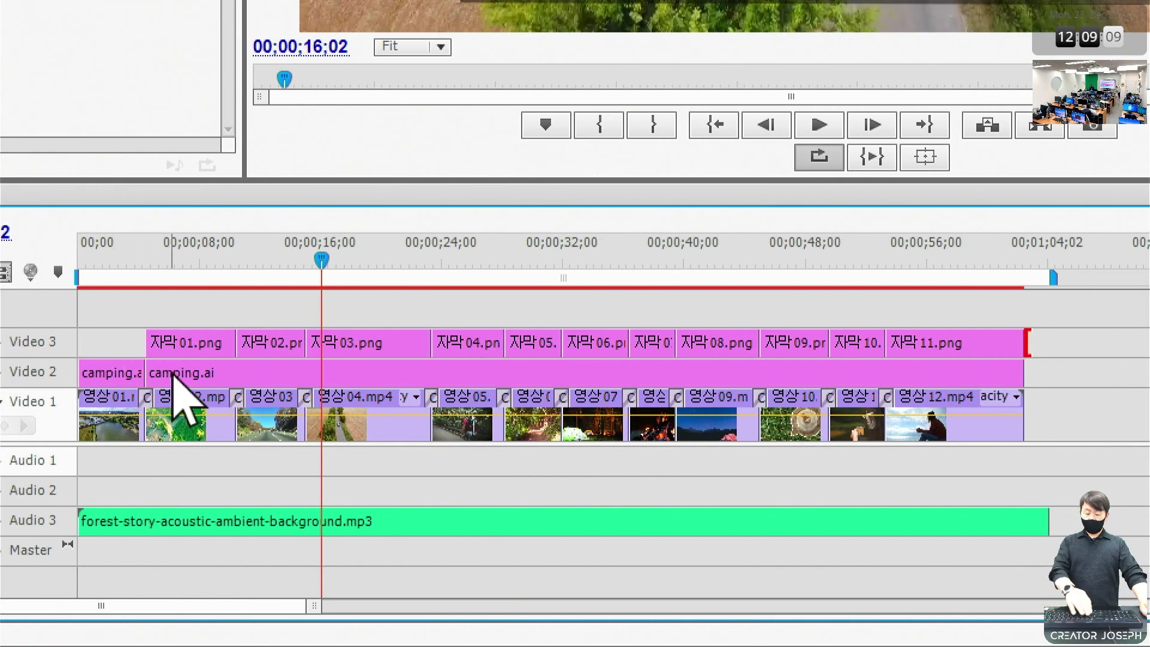
Examine how the 자막 captions on Video 3 line up with the clips and transitions on Video 1
key(=)
key(equal)
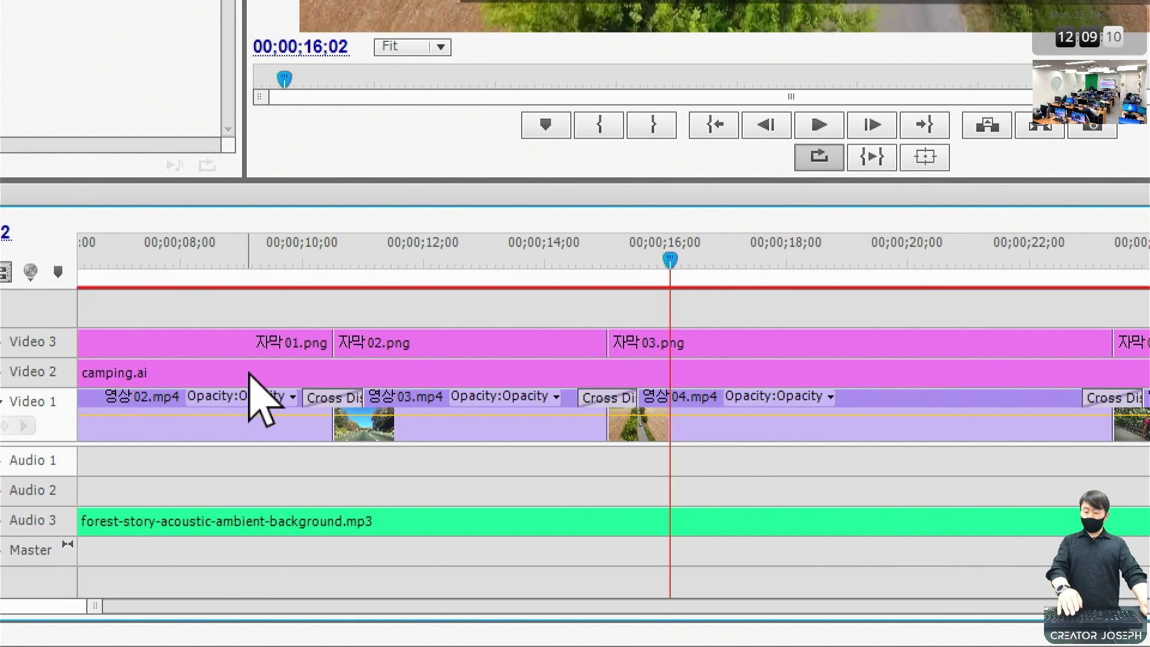
key(Home)
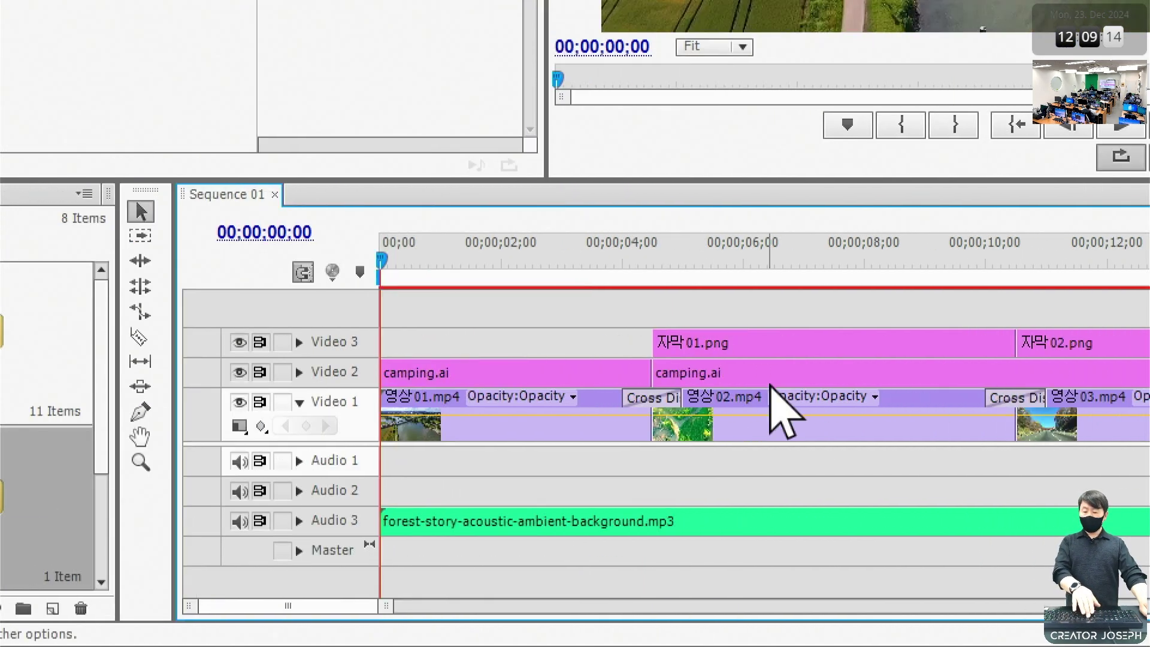
key(minus)
key(minus)
key(equal)
key(equal)
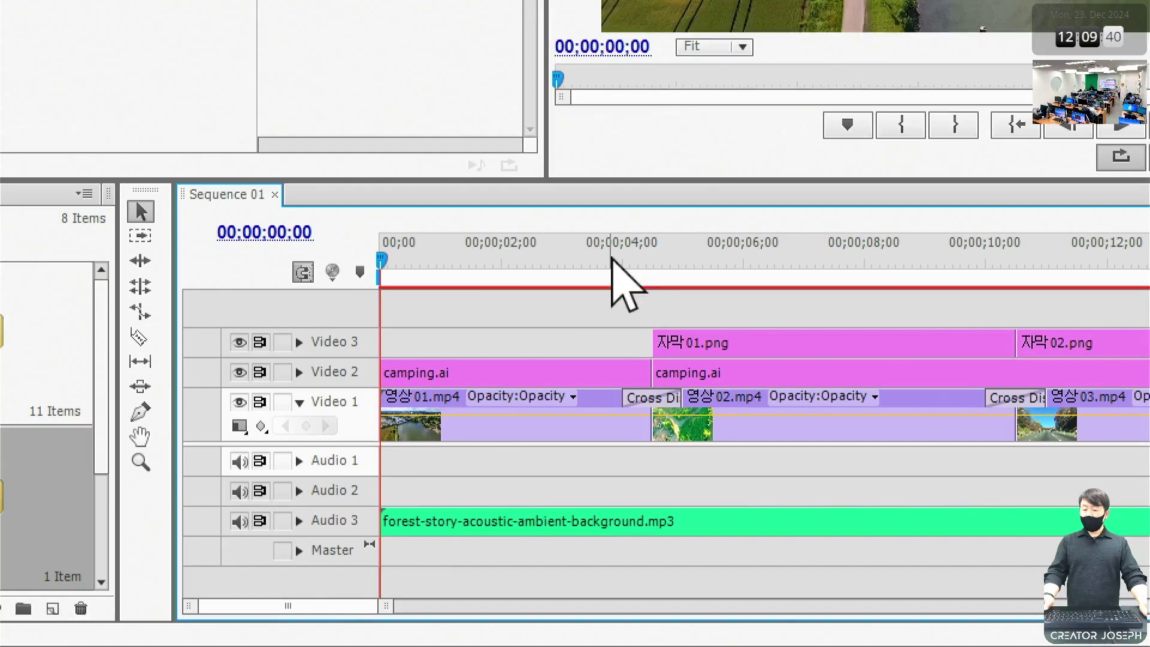
click(746, 436)
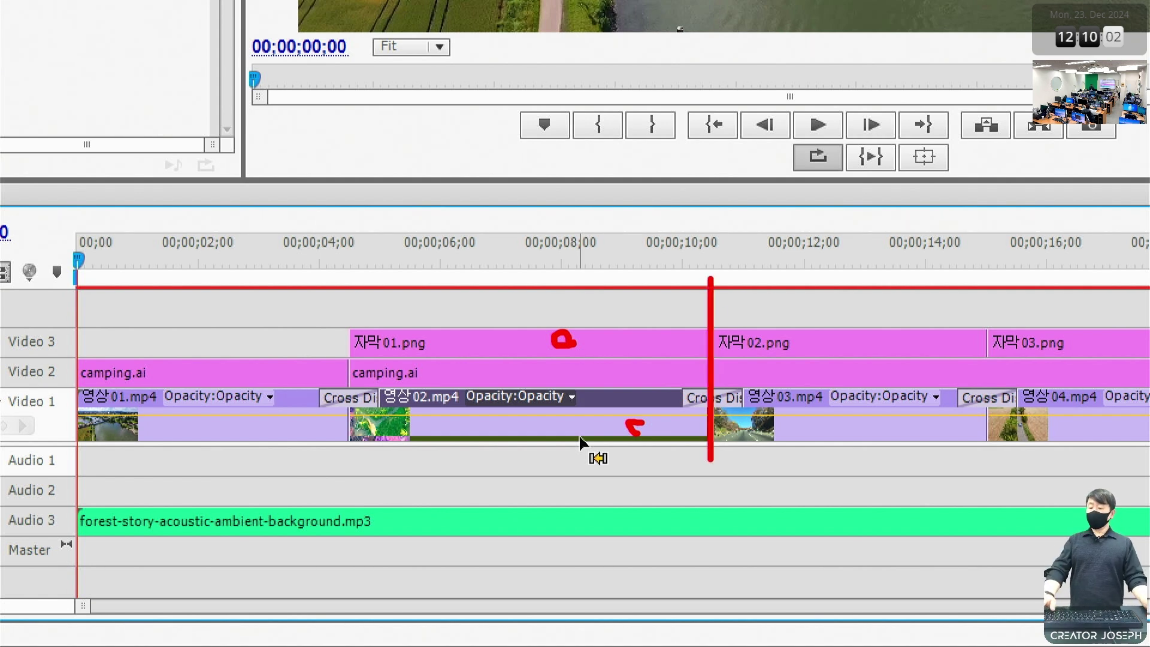
click(551, 352)
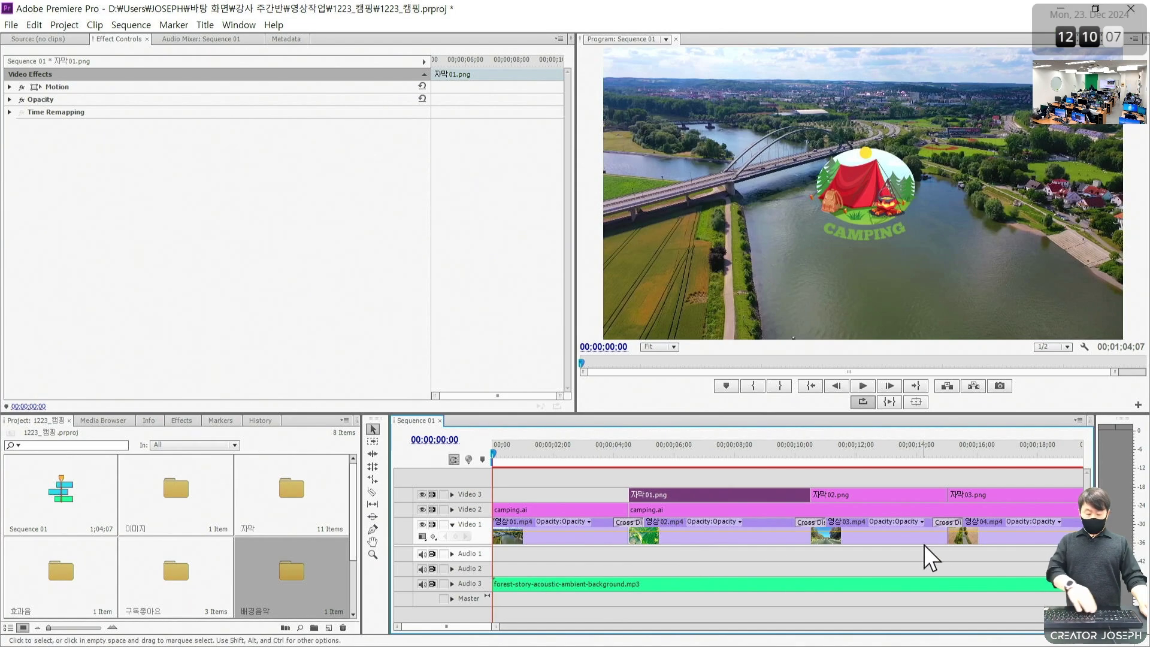
Compare where the background music on Audio 3 ends with the end of 영상12.mp4 across the whole sequence
key(backslash)
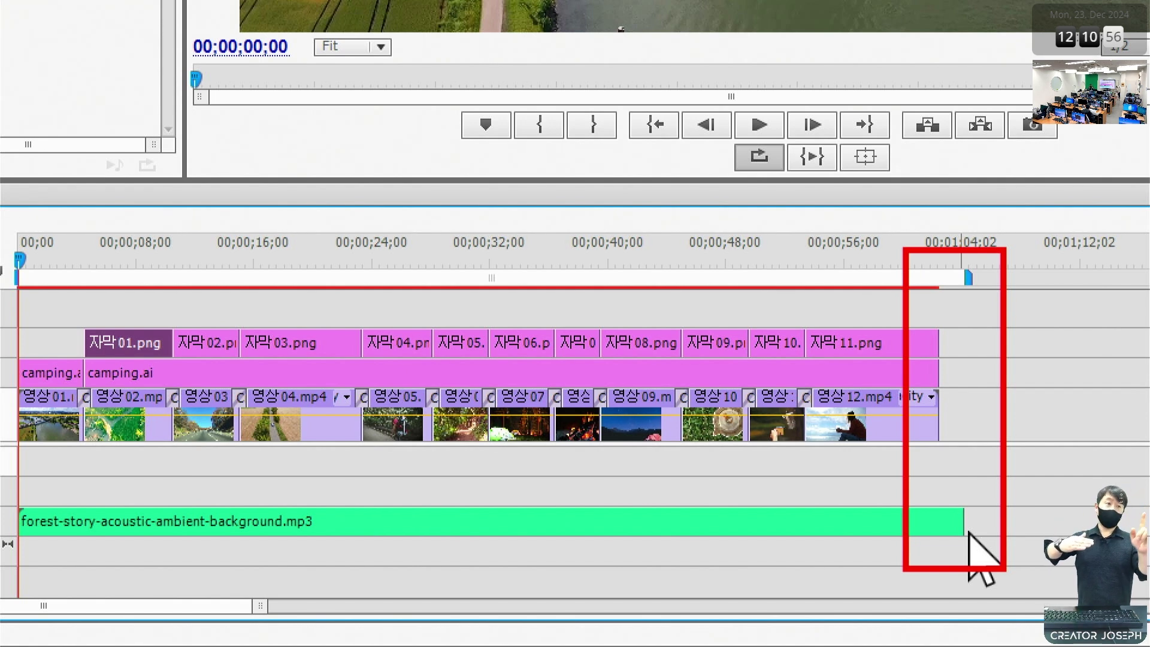
mouse_move(977, 561)
mouse_down()
mouse_move(872, 482)
mouse_move(1001, 480)
mouse_move(984, 560)
mouse_up()
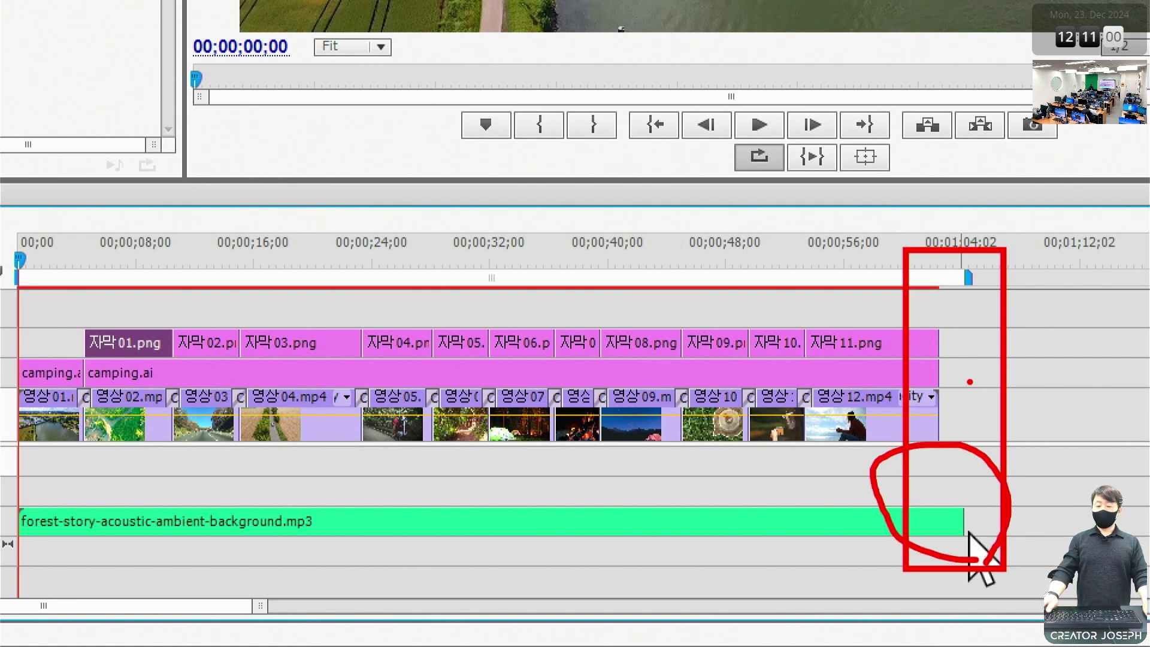
key(Escape)
click(938, 257)
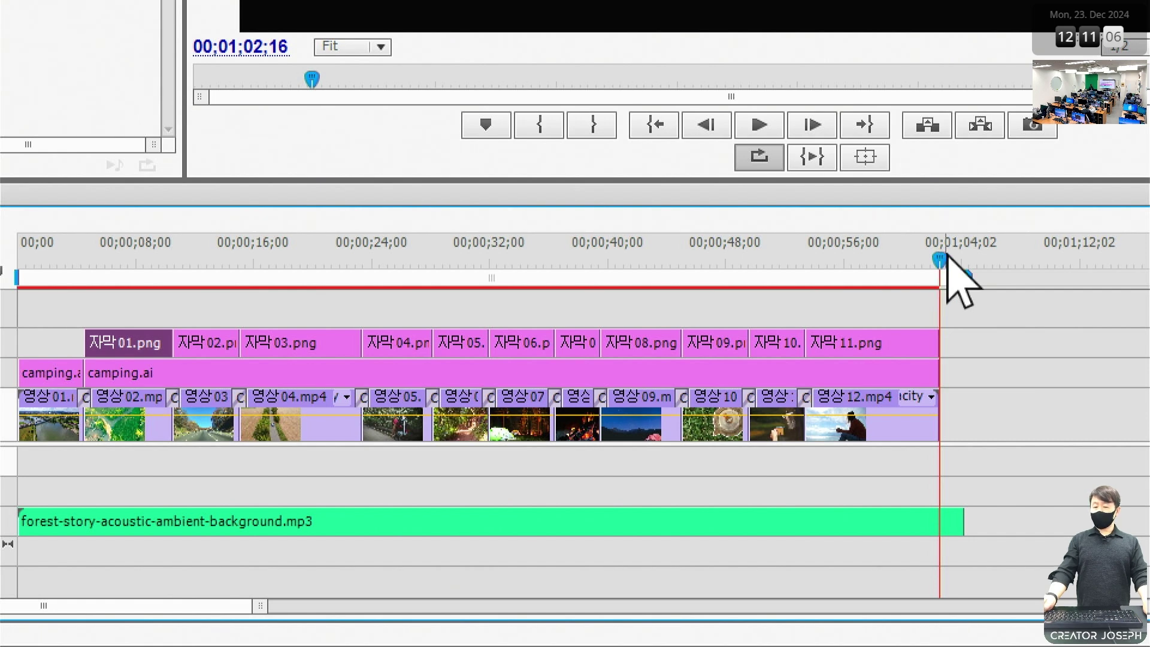
click(966, 256)
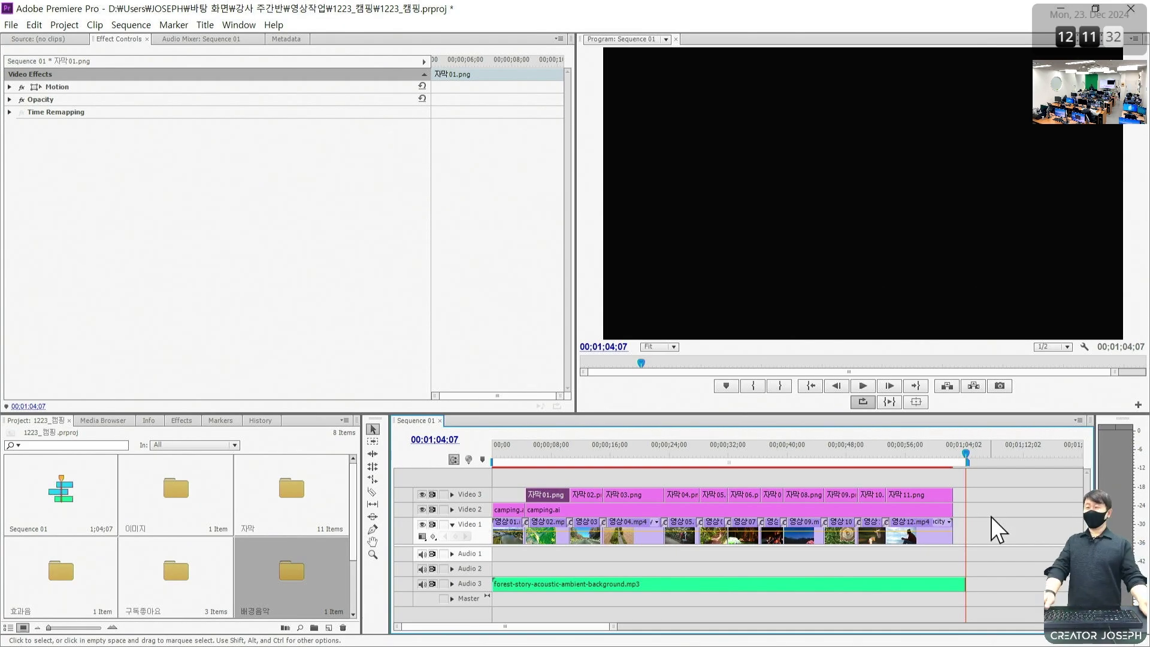
key(ctrl+s)
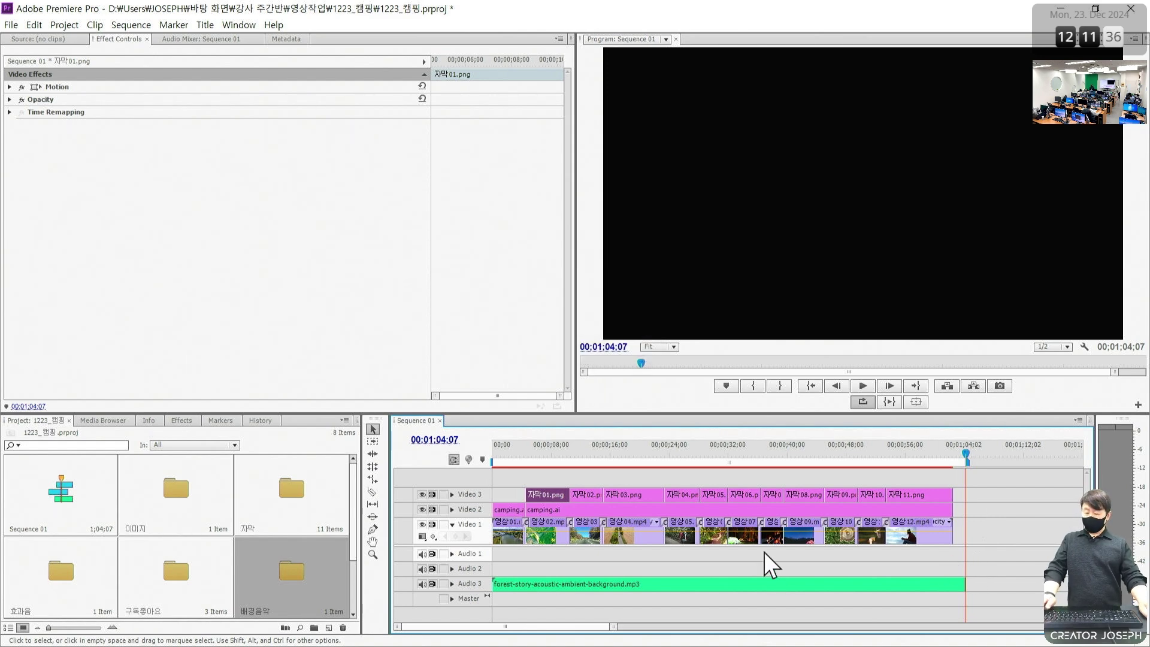
Return the playhead to the sequence start to check the camping.ai opening logo, and deselect 자막01.png
click(489, 461)
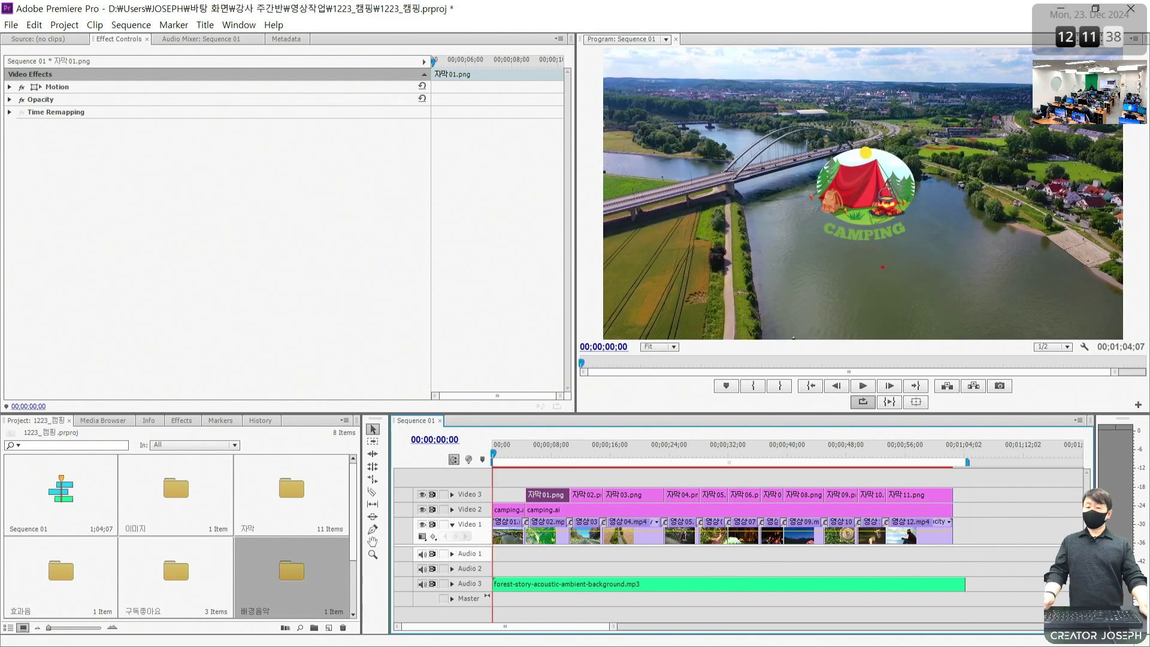
mouse_move(740, 282)
mouse_down()
mouse_move(722, 123)
mouse_move(981, 145)
mouse_move(962, 274)
mouse_move(755, 232)
mouse_move(794, 97)
mouse_move(980, 137)
mouse_move(992, 198)
mouse_up()
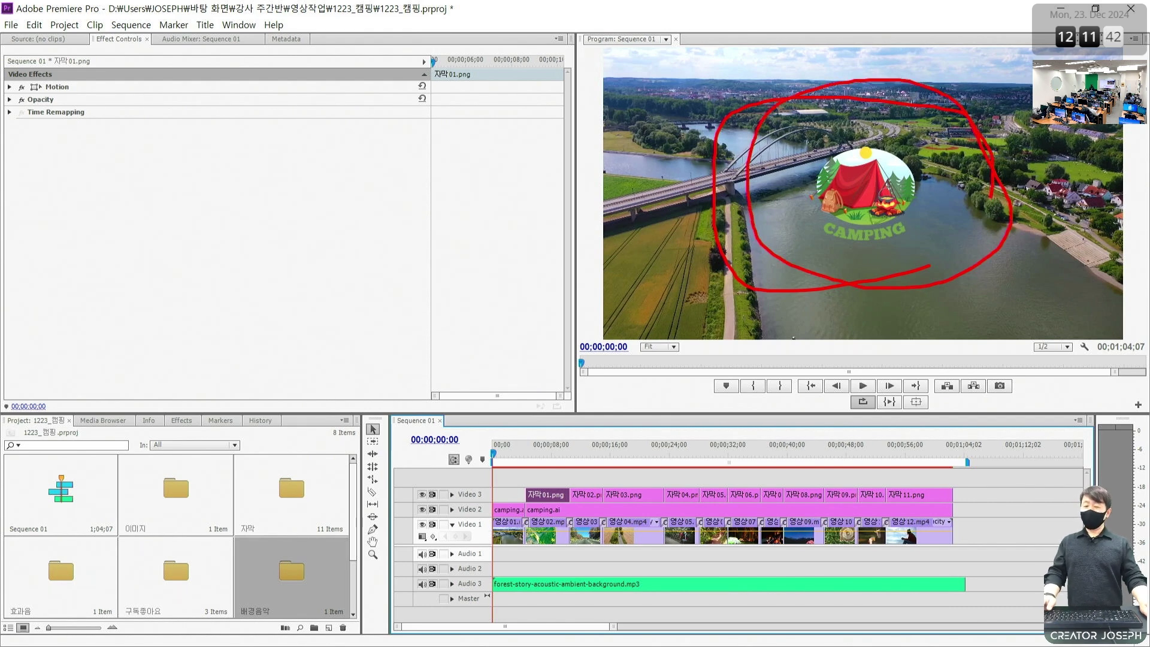
key(Escape)
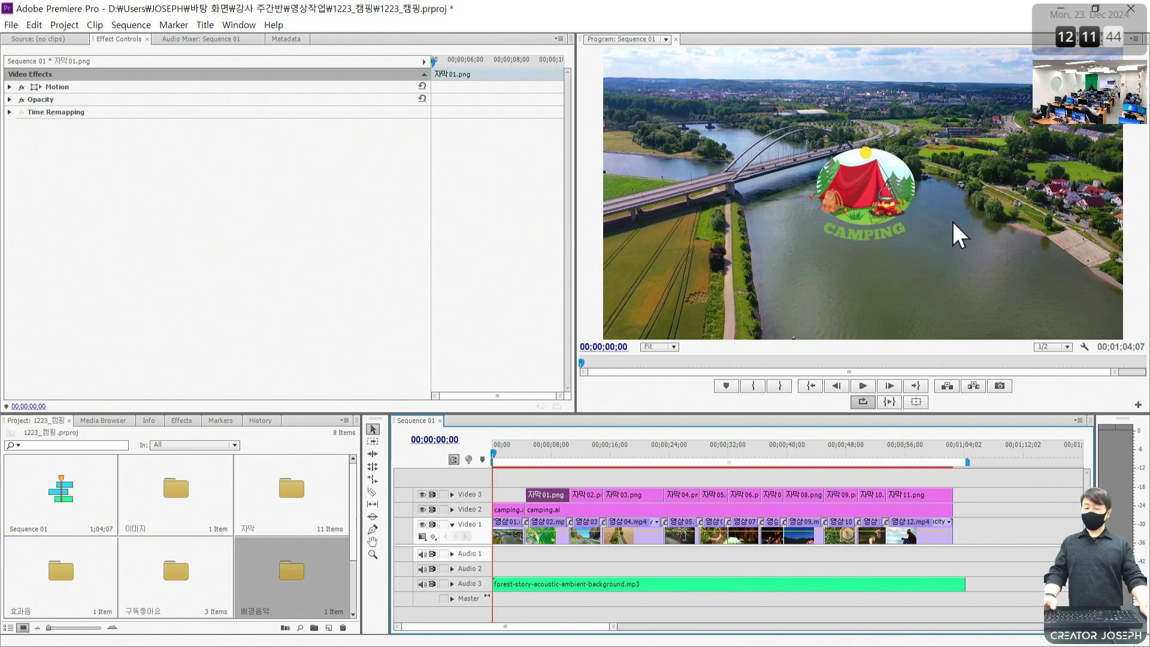
key(ctrl+2)
mouse_move(912, 230)
mouse_down()
mouse_move(808, 169)
mouse_move(920, 233)
mouse_move(884, 141)
mouse_move(881, 207)
mouse_move(839, 168)
mouse_move(895, 182)
mouse_up()
mouse_move(845, 326)
mouse_down()
mouse_move(893, 306)
mouse_move(927, 346)
mouse_up()
key(Escape)
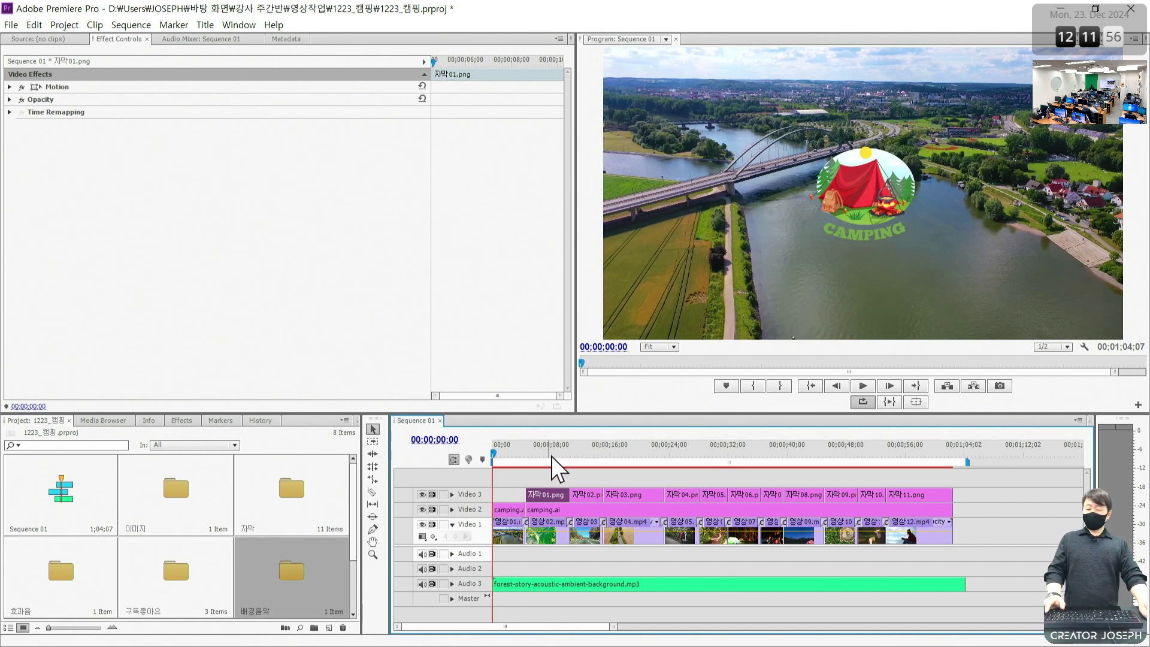
click(1004, 526)
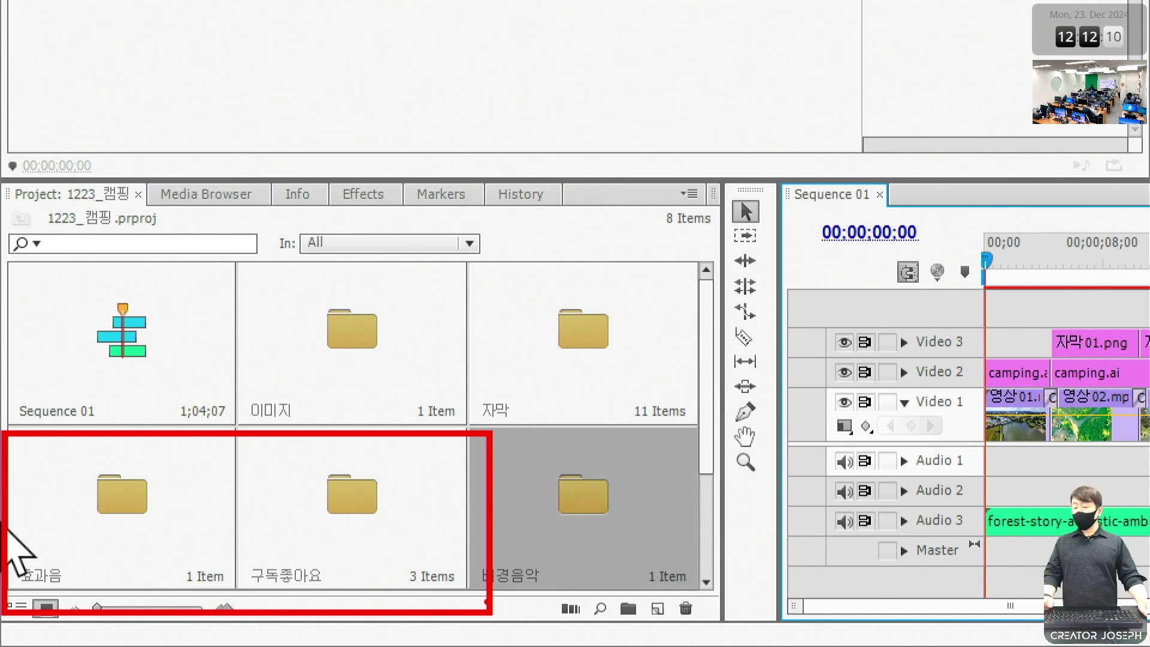
Place 풀벌레와새소리.mp3 from the 효과음 bin on Audio 2, starting below 영상05.mp4
double_click(113, 509)
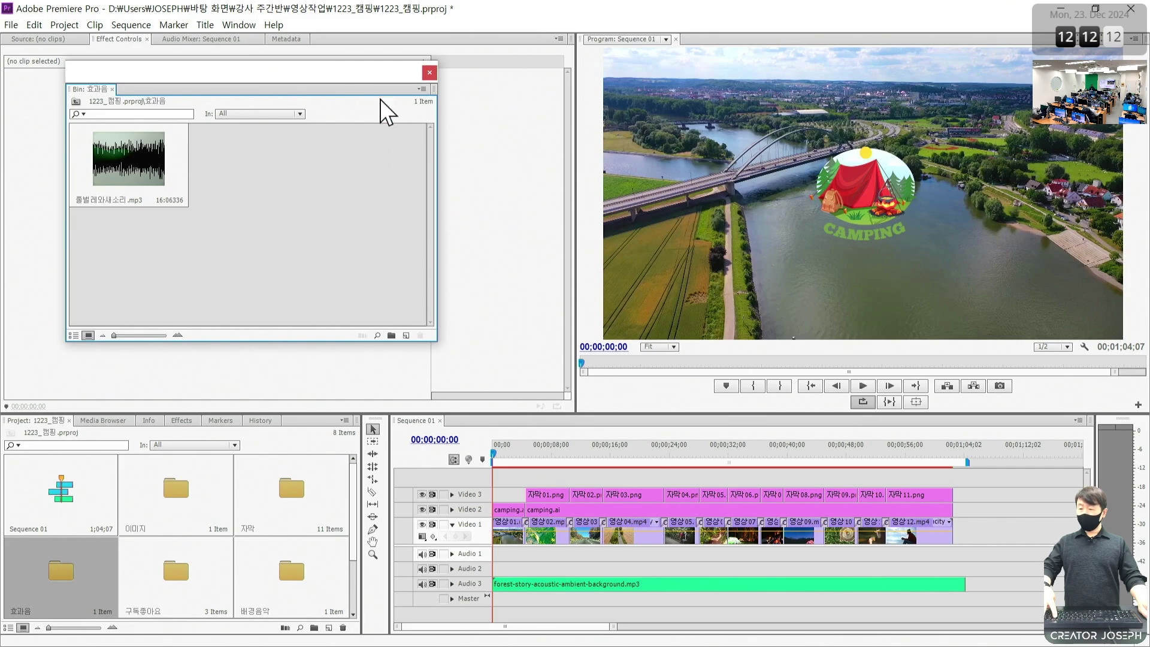
drag(344, 67, 531, 112)
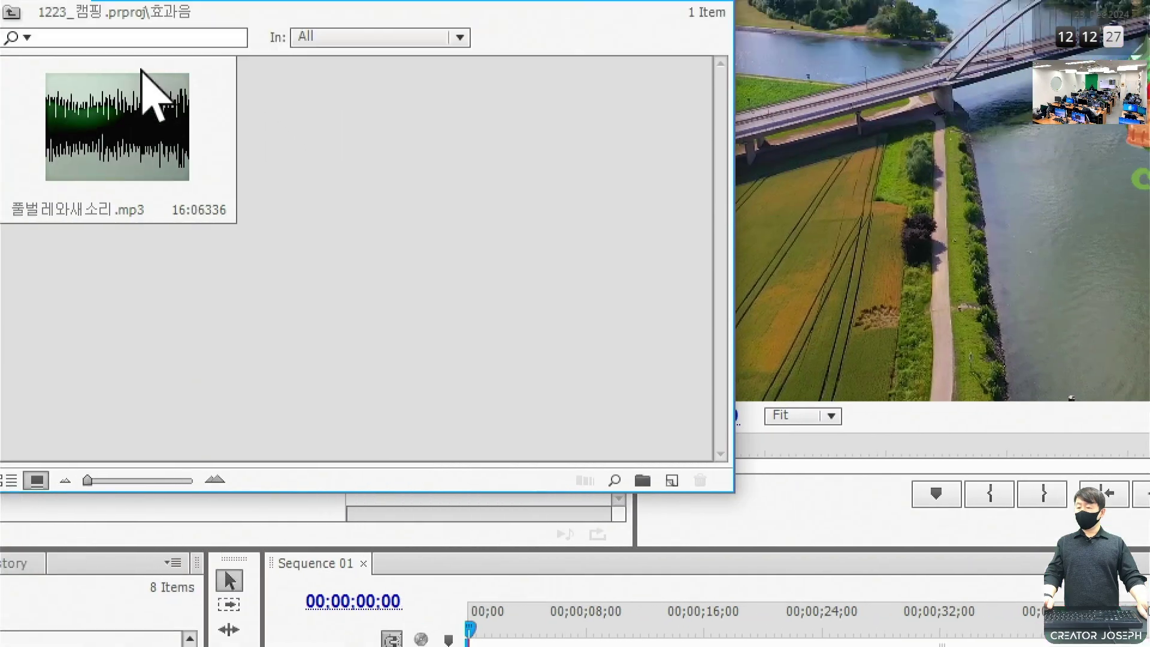
mouse_move(171, 144)
mouse_down()
mouse_move(274, 159)
mouse_move(886, 641)
mouse_move(680, 477)
mouse_move(567, 498)
mouse_move(680, 496)
mouse_up()
Move 풀벌레와새소리.mp3 on Audio 2 to start at 00;00;23;11, aligned with the start of 자막04.png
click(610, 261)
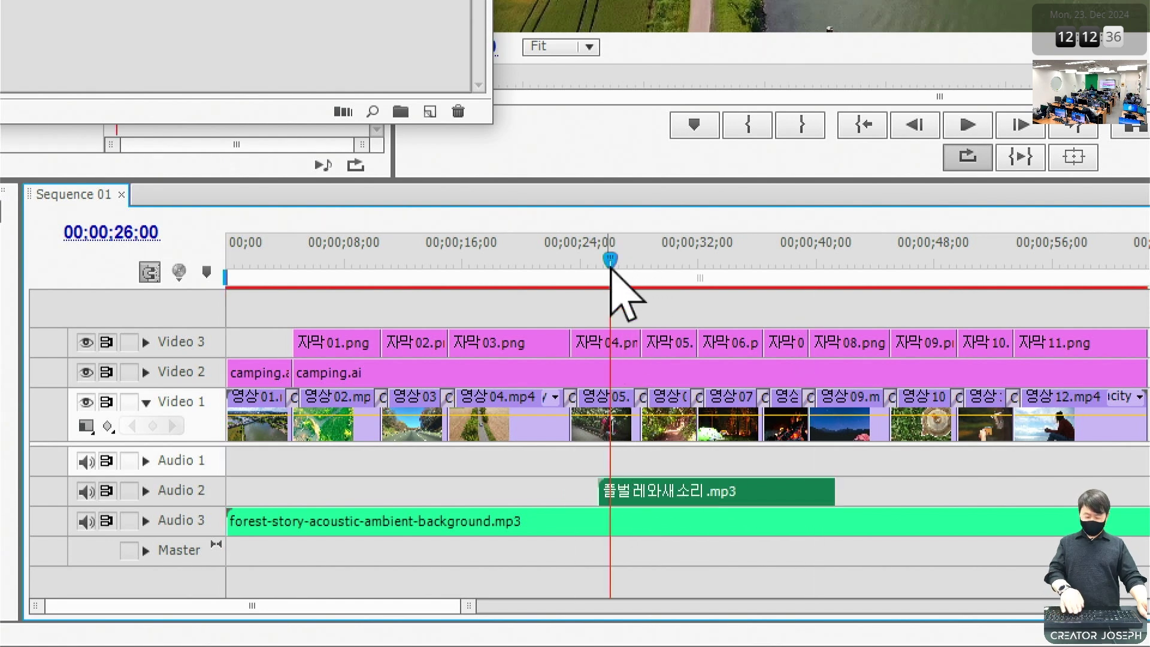
key(=)
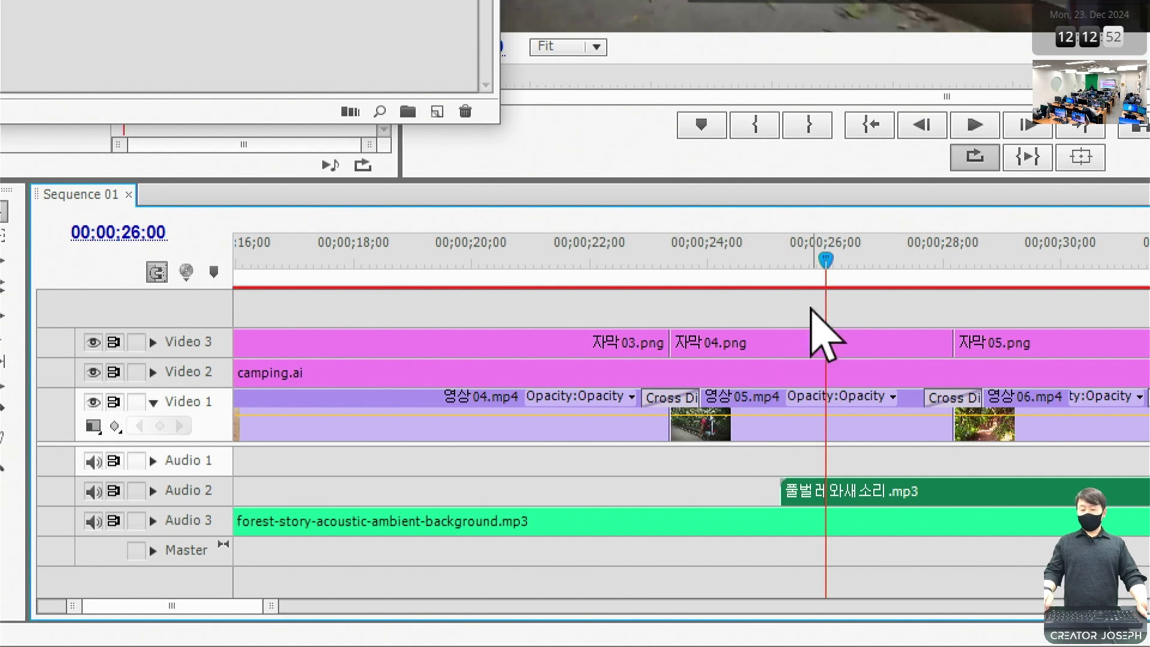
click(746, 397)
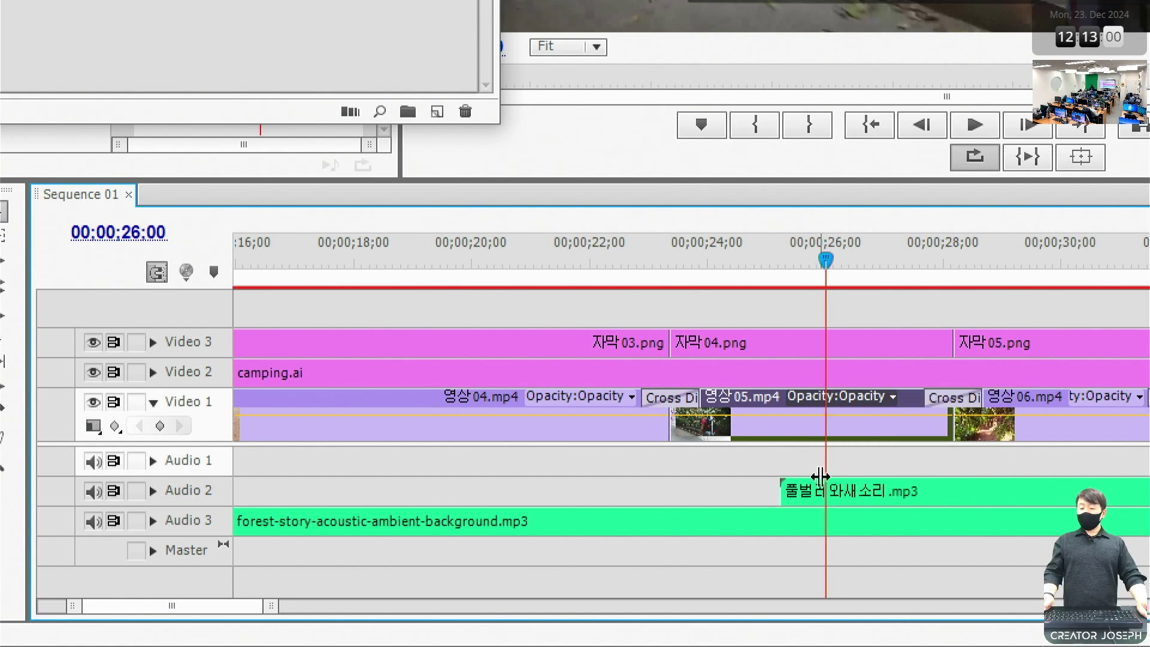
drag(826, 262, 682, 259)
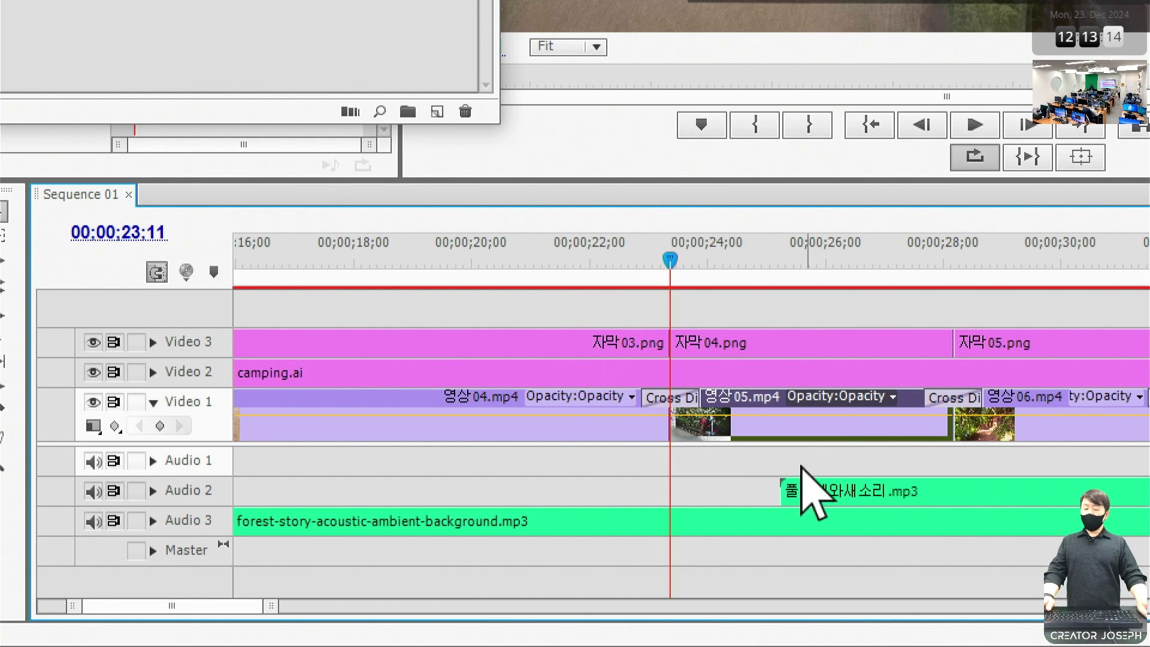
drag(837, 503, 719, 497)
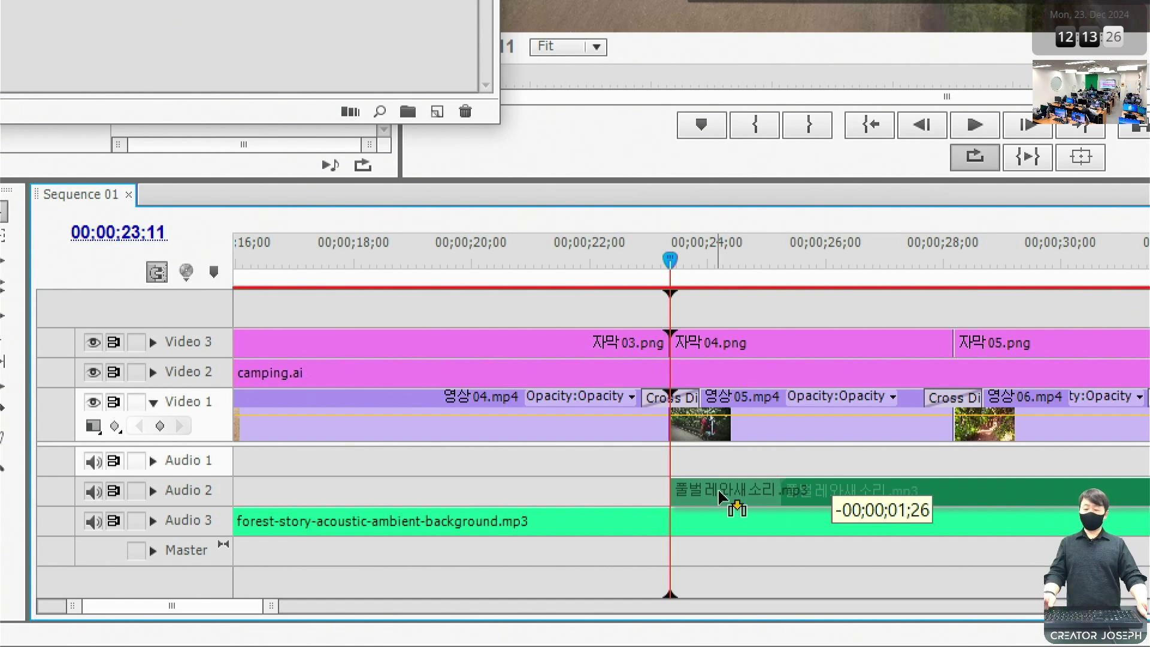
drag(721, 497, 725, 507)
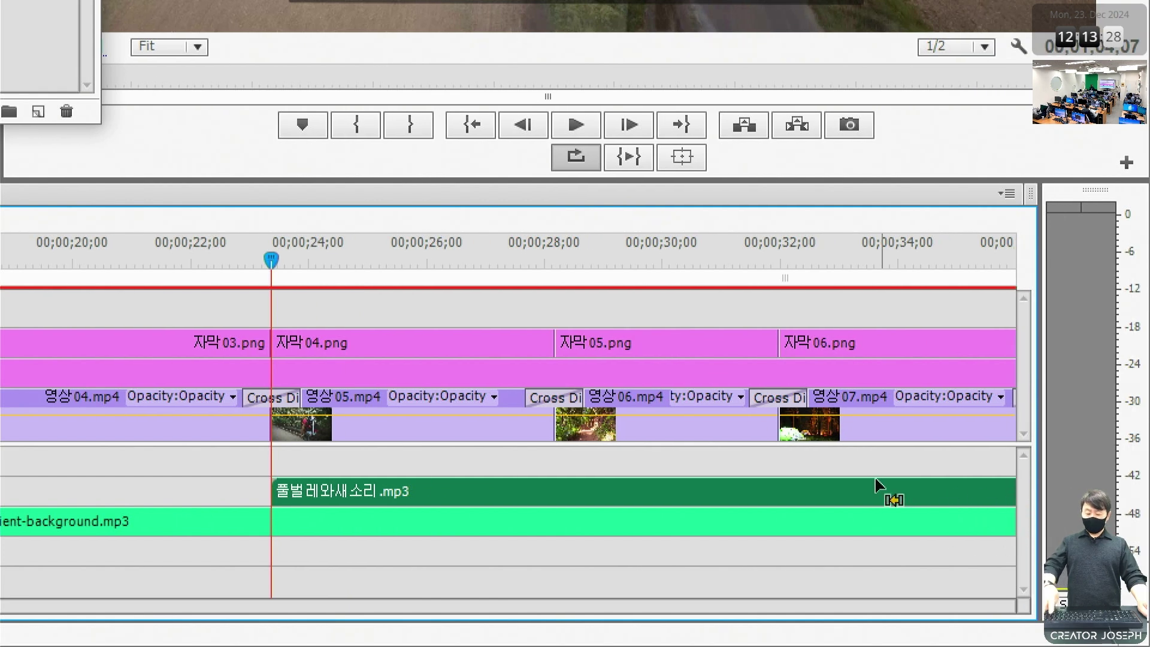
Trim the end of 풀벌레와새소리.mp3 back to the end of 자막06.png and close the 효과음 bin
key(minus)
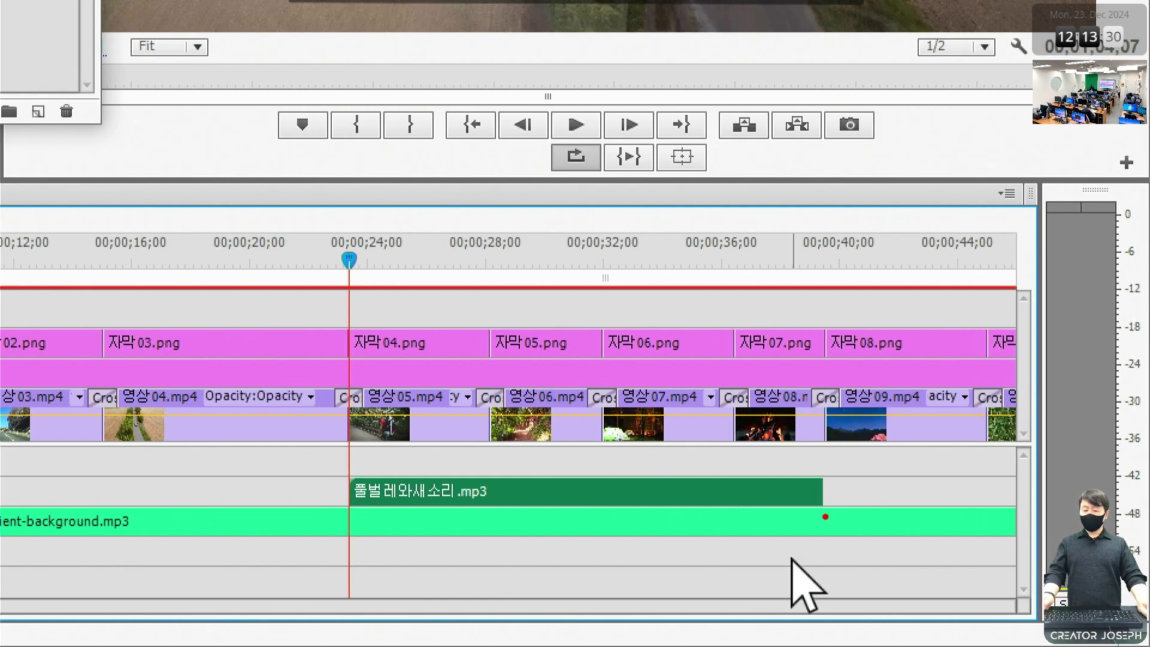
drag(825, 517, 803, 465)
drag(821, 351, 830, 558)
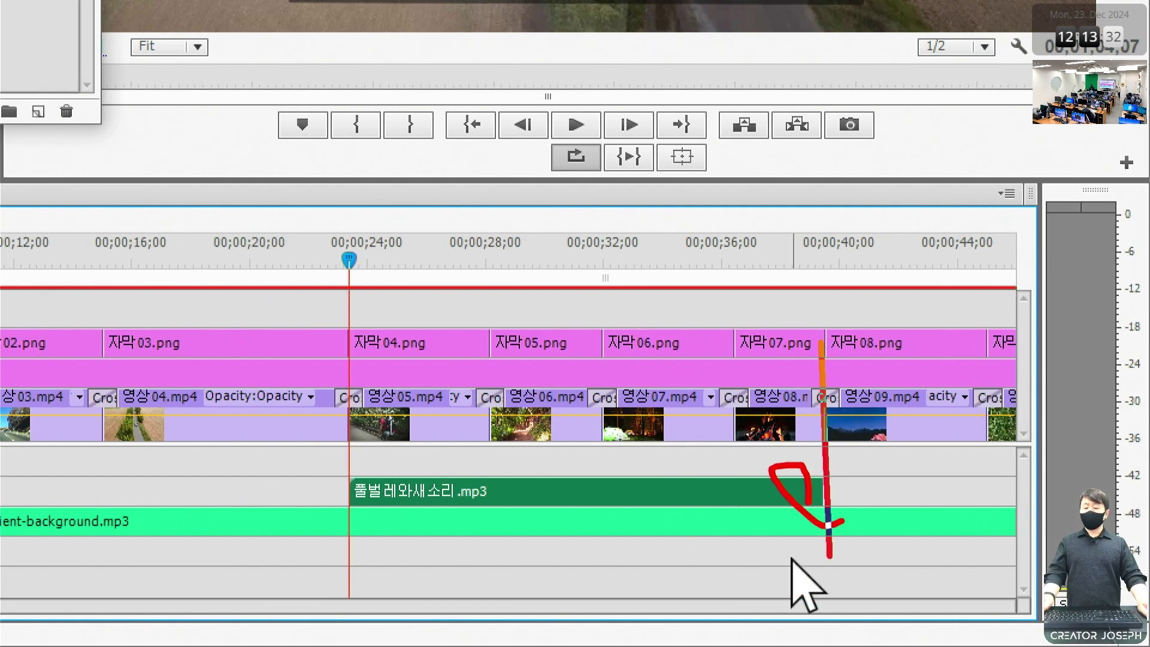
key(Escape)
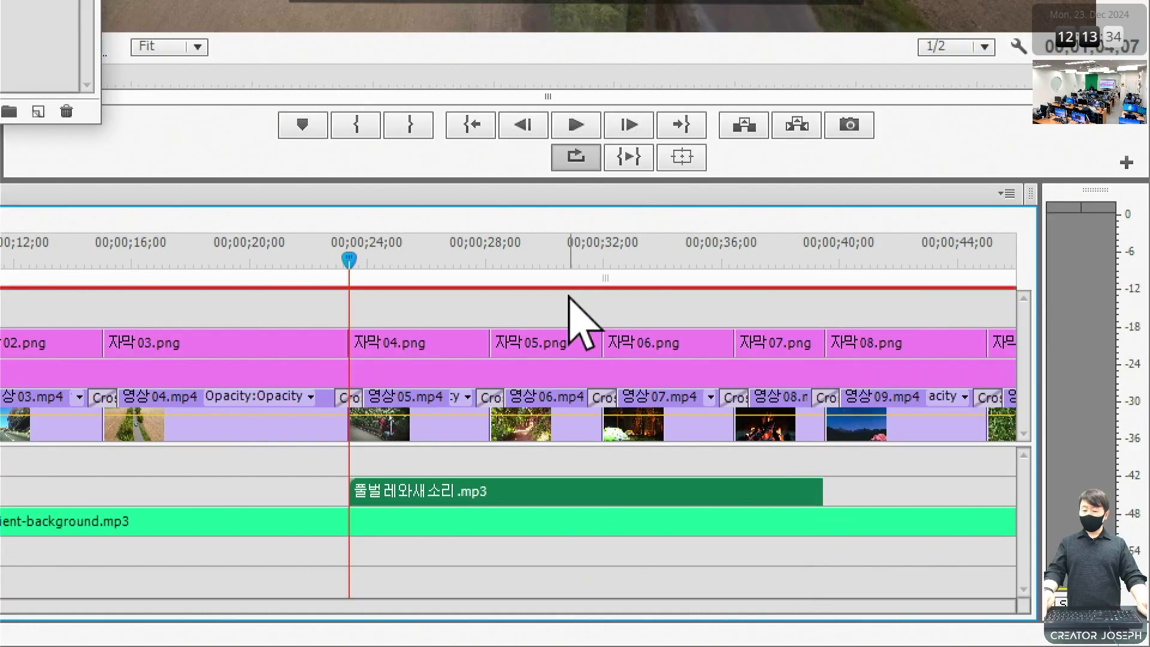
drag(801, 377, 849, 498)
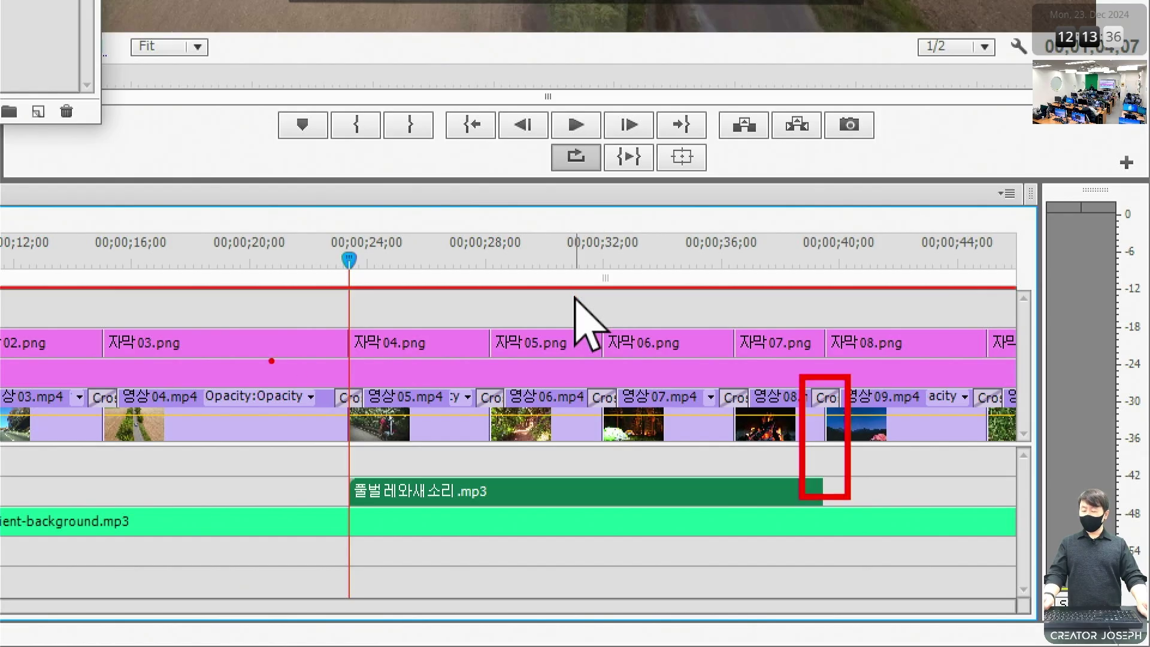
drag(324, 374, 395, 521)
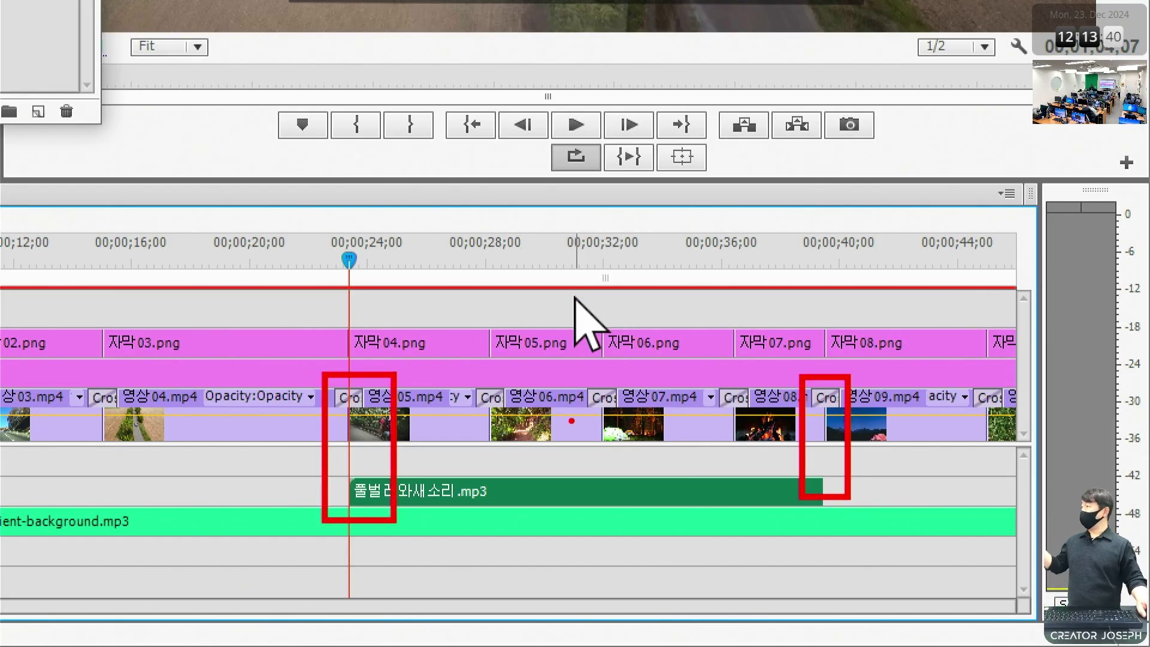
key(Escape)
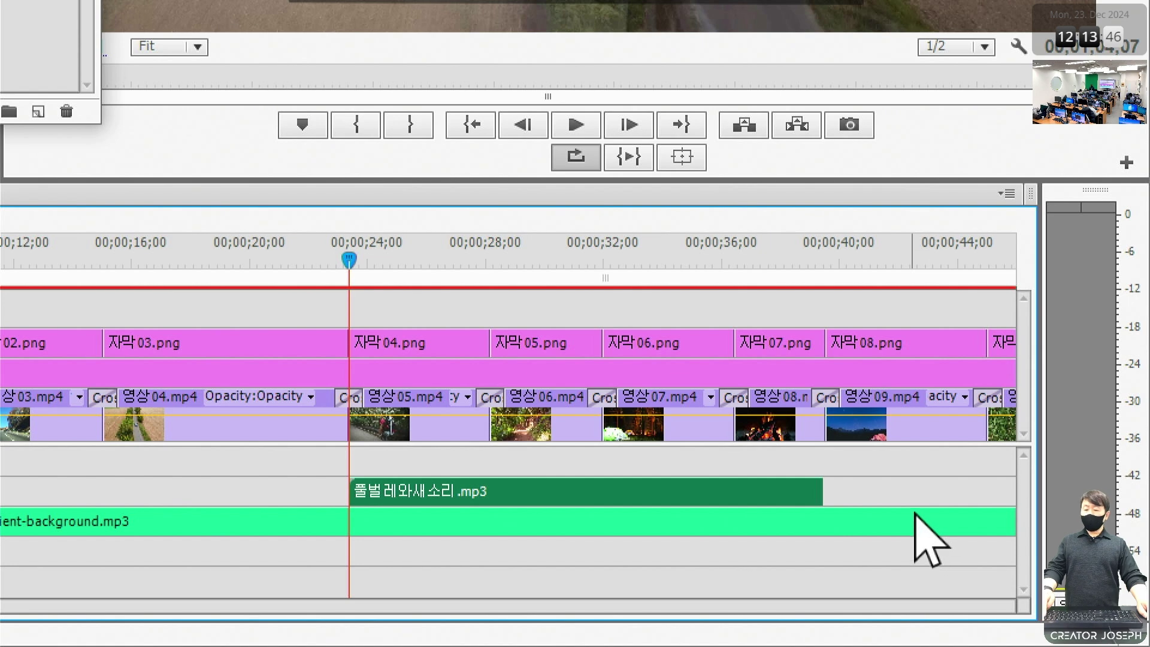
drag(827, 489, 737, 498)
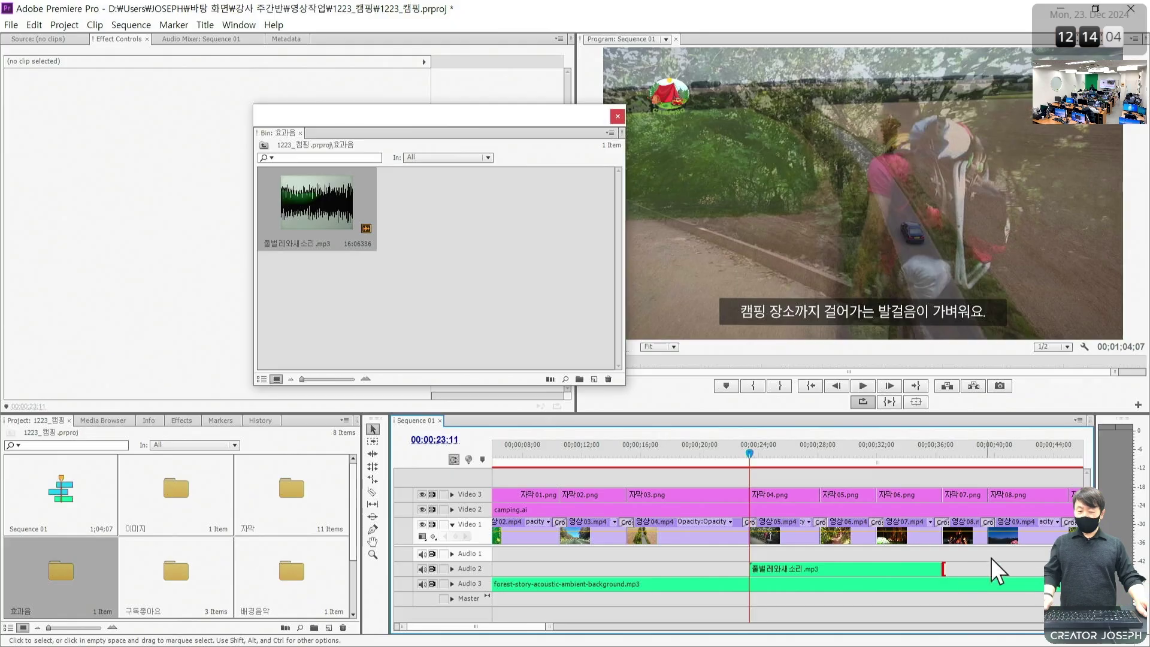
click(617, 116)
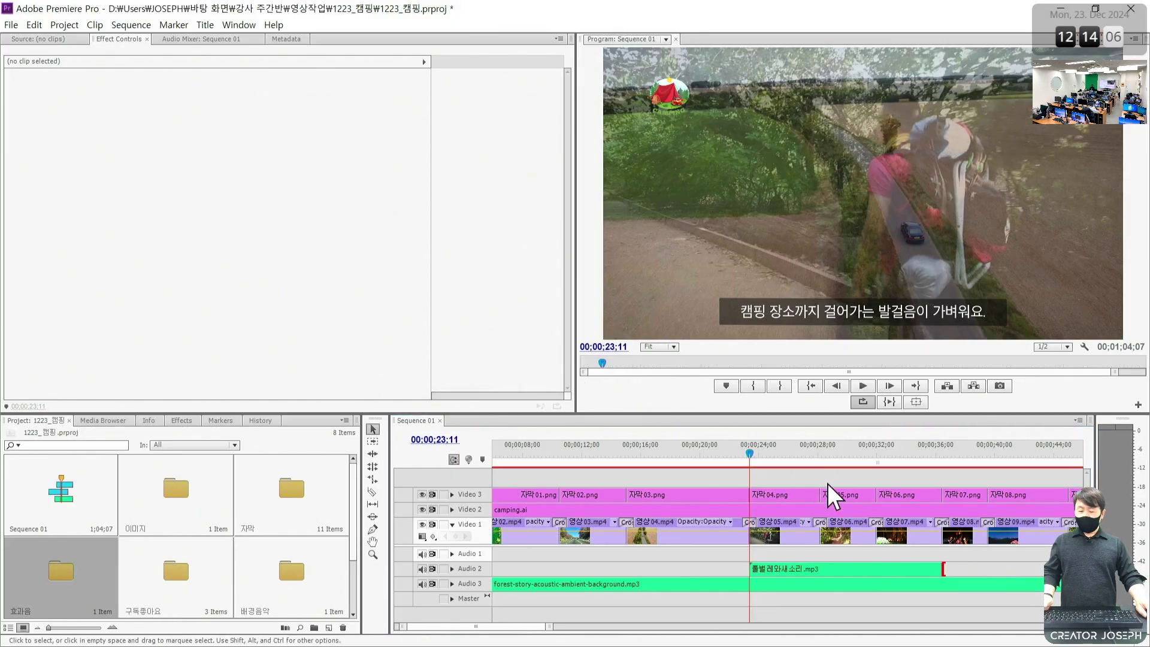
Place 구독좋아요알림설정02.mov from the 구독좋아요 bin on a new Video 4 track at 00;00;53;11, aligned with the start of 자막11.png
key(End)
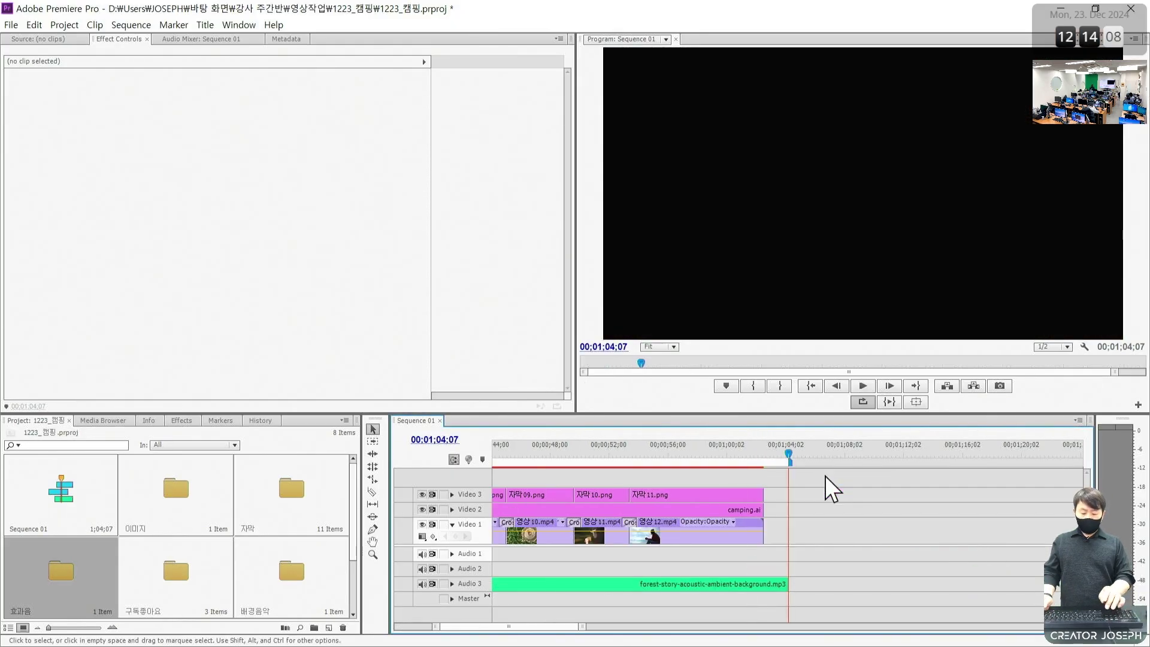
key(backslash)
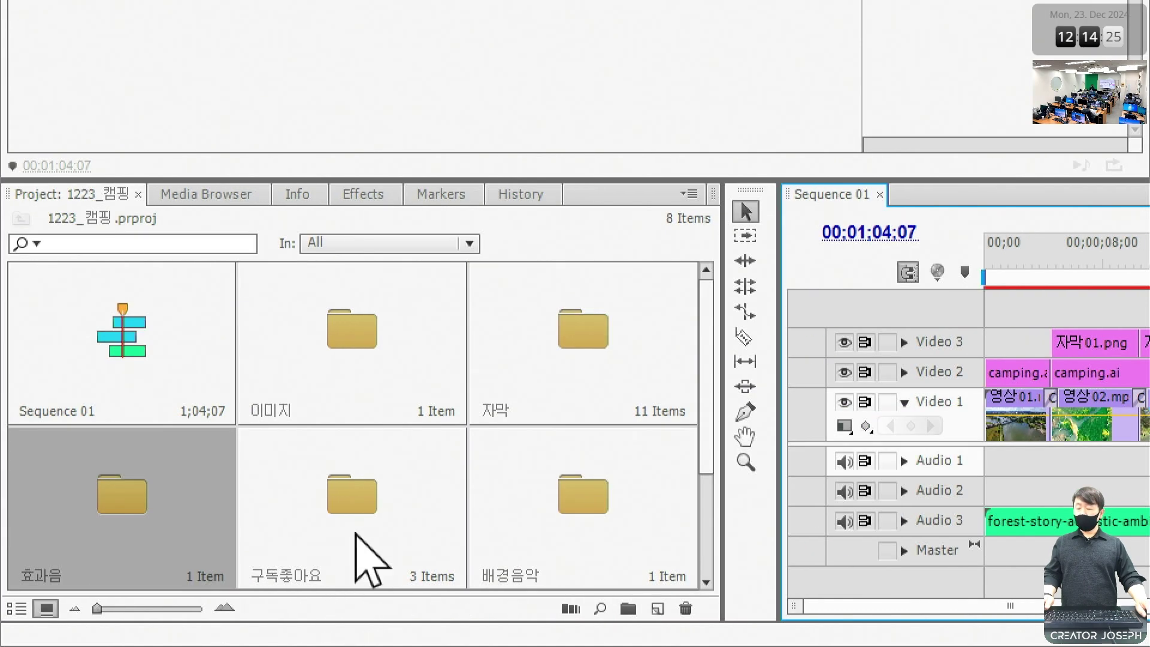
click(49, 503)
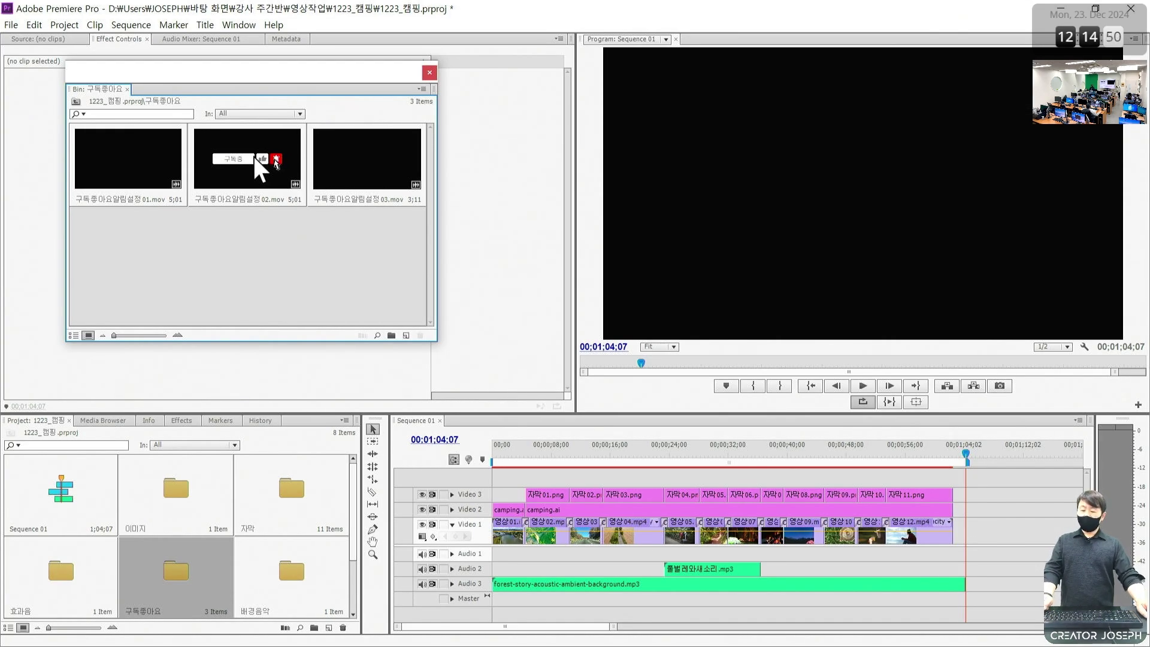
drag(260, 171, 887, 490)
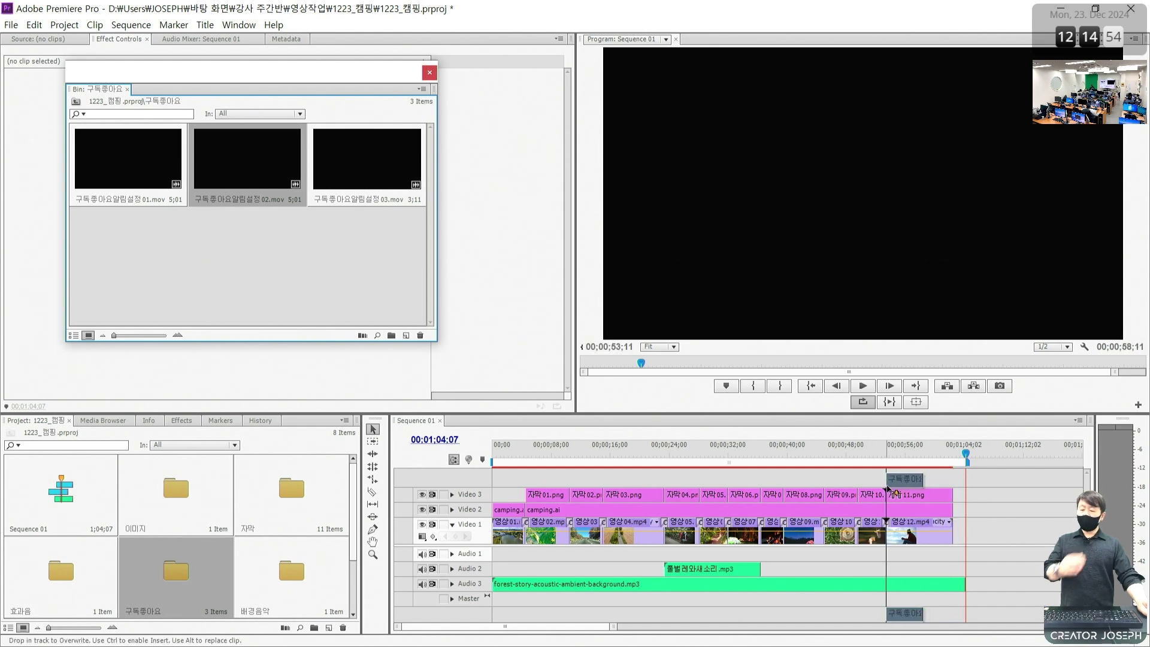
drag(888, 490, 887, 489)
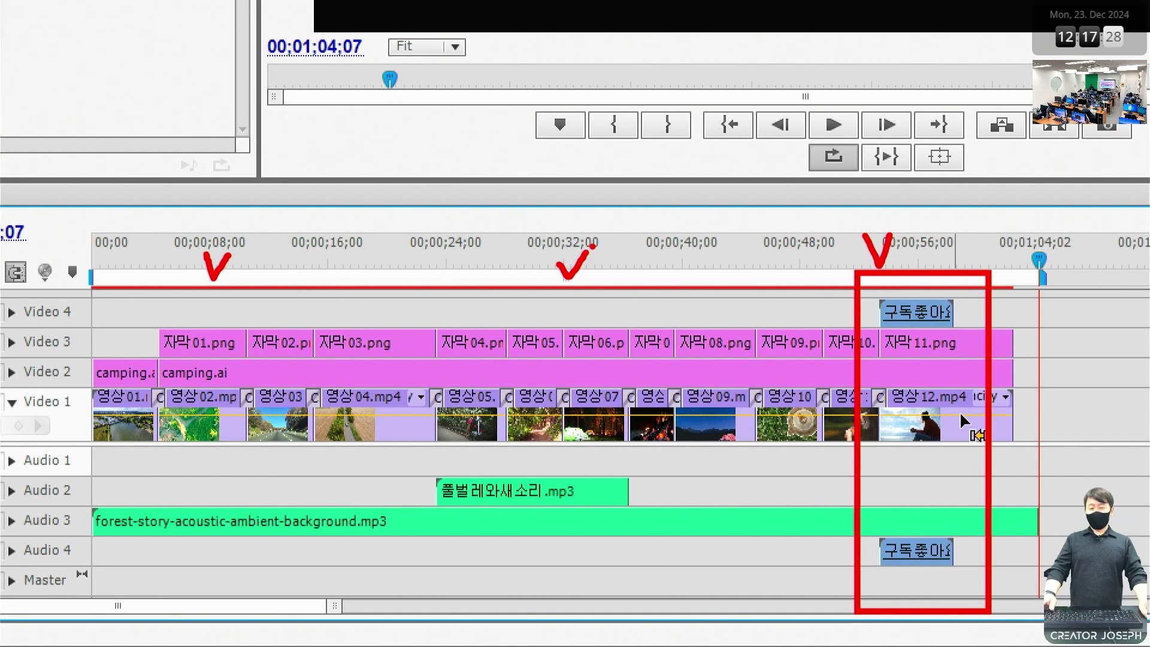
key(Escape)
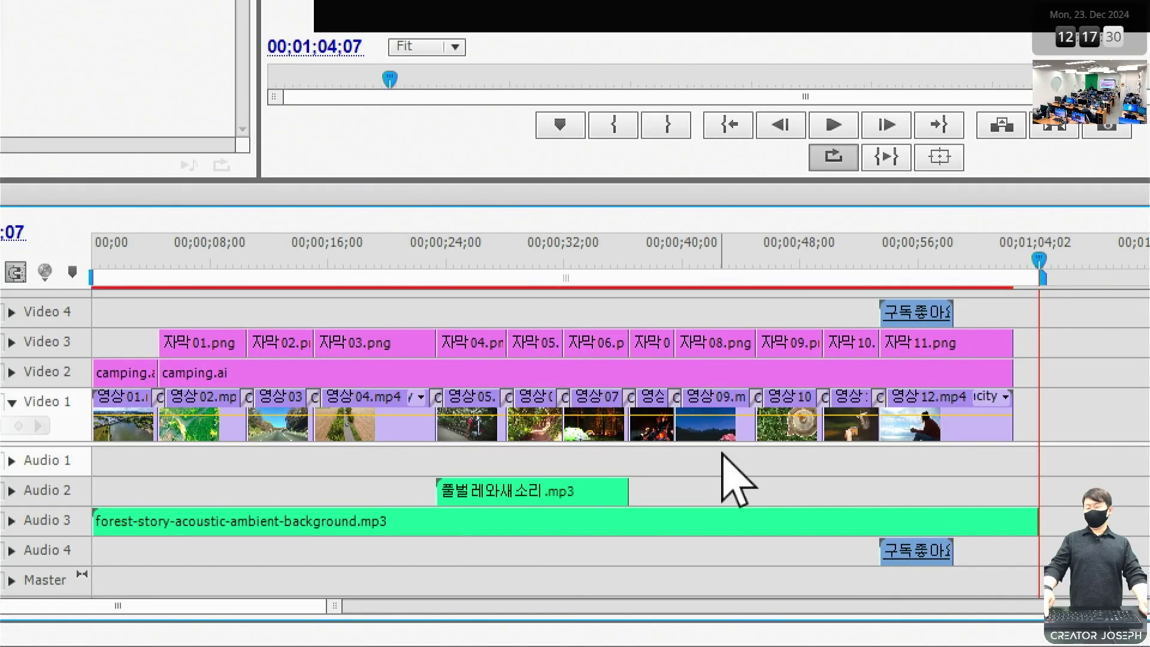
key(ctrl+2)
mouse_move(865, 256)
mouse_down()
mouse_move(889, 281)
mouse_move(971, 514)
mouse_move(970, 601)
mouse_up()
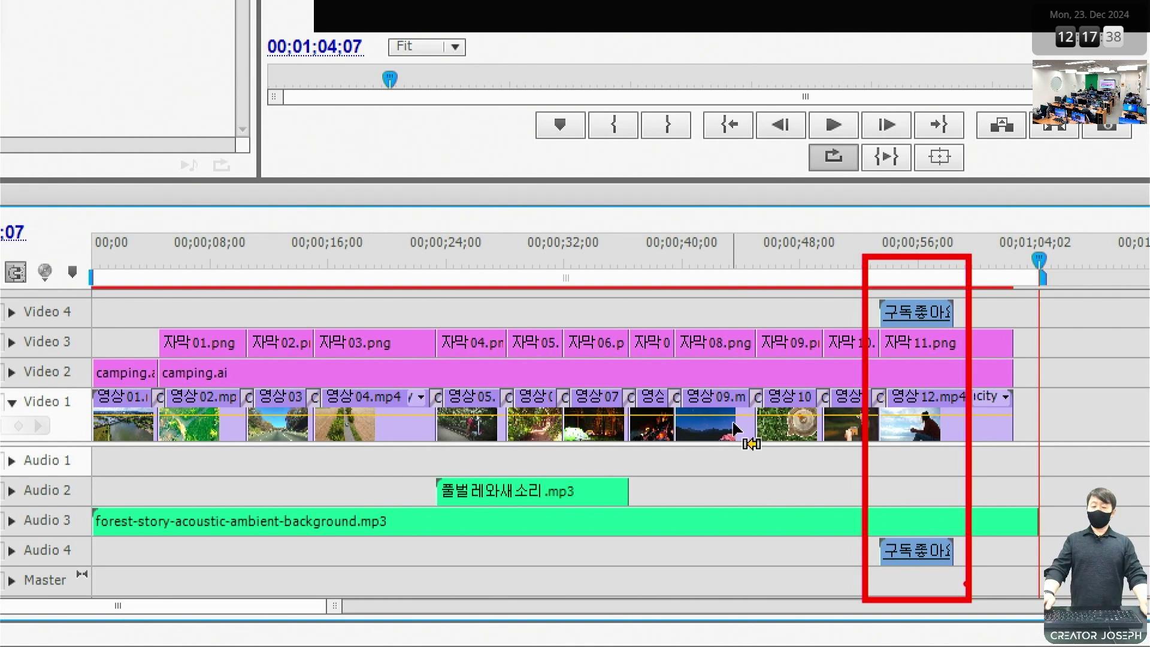
key(Escape)
key(ctrl+2)
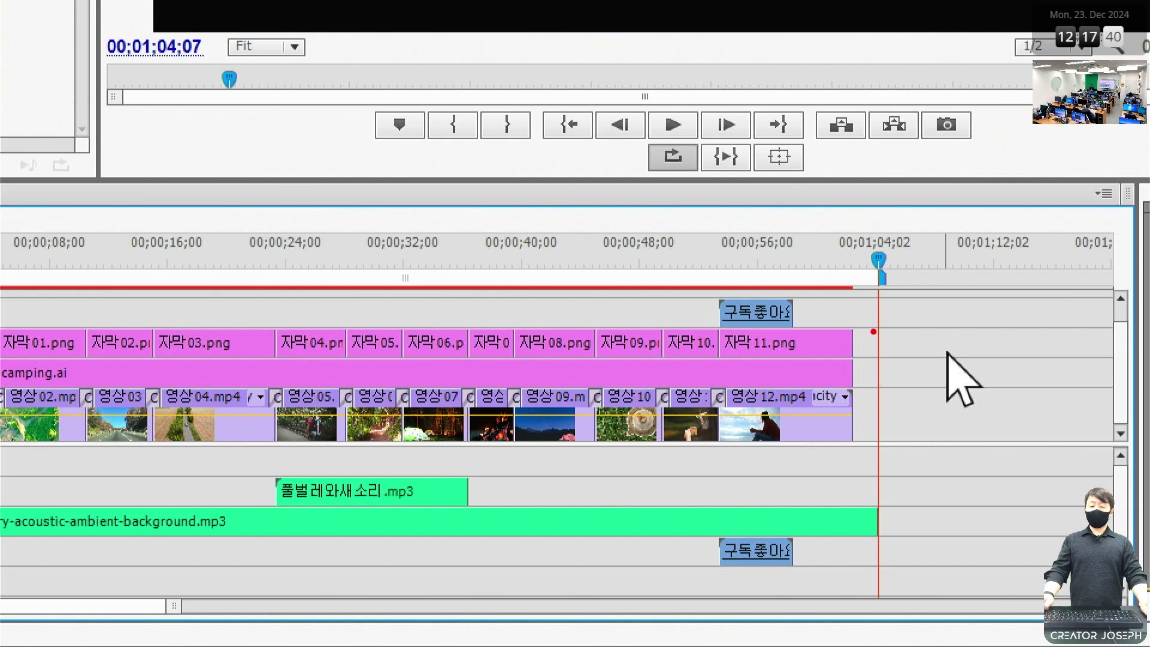
mouse_move(874, 331)
mouse_down()
mouse_move(962, 457)
mouse_move(979, 458)
mouse_up()
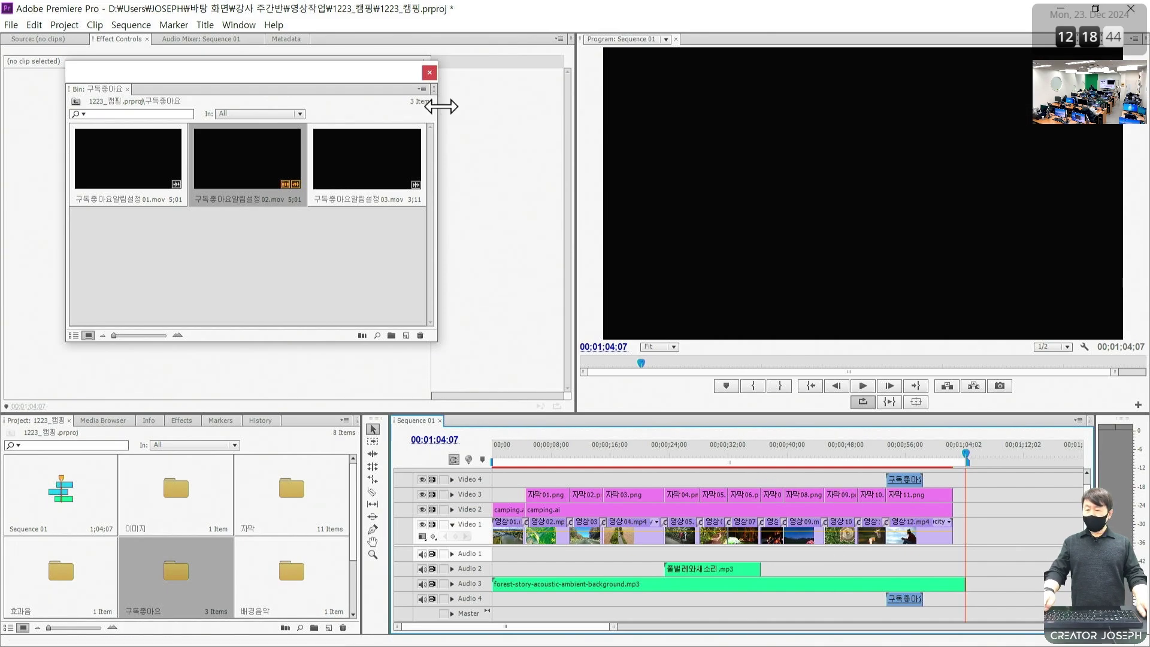
Close the 구독좋아요 bin
click(429, 73)
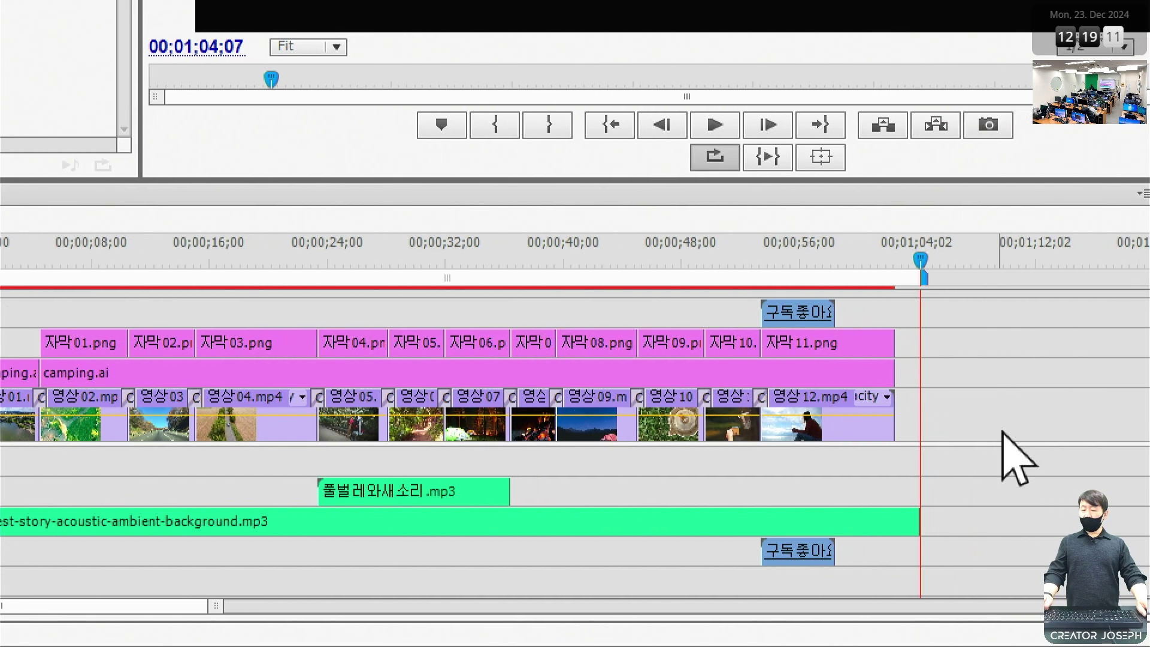
Try to apply the default transitions to all edit points on Video 1, Video 2 and Video 3
drag(1064, 414, 68, 351)
drag(148, 350, 144, 337)
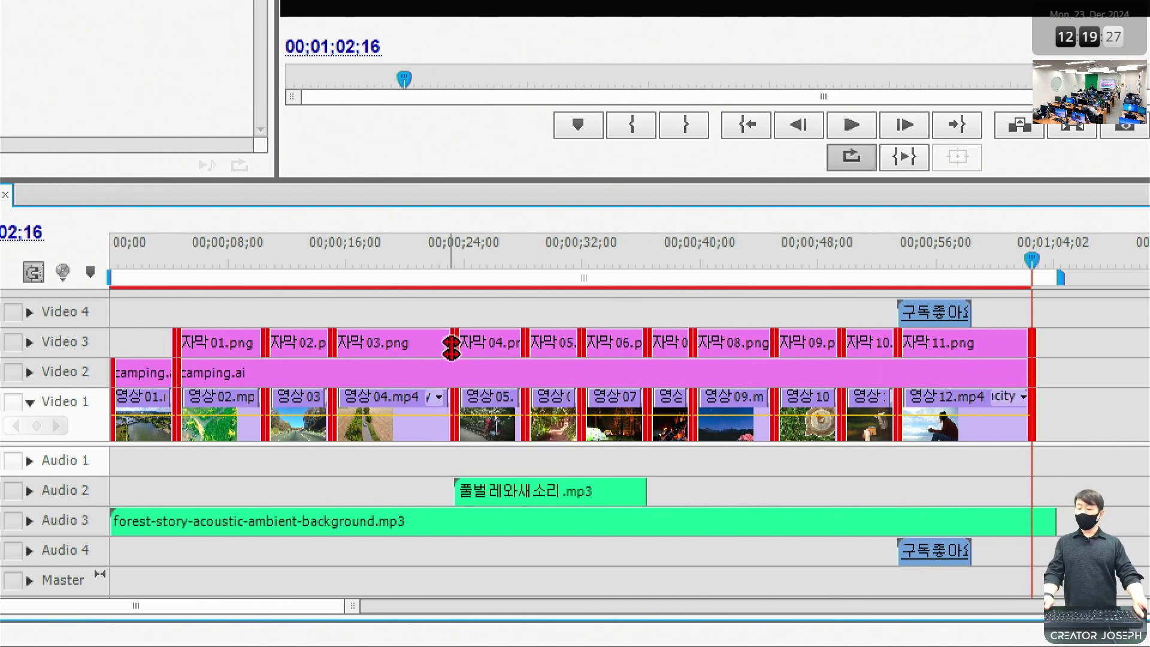
right_click(452, 349)
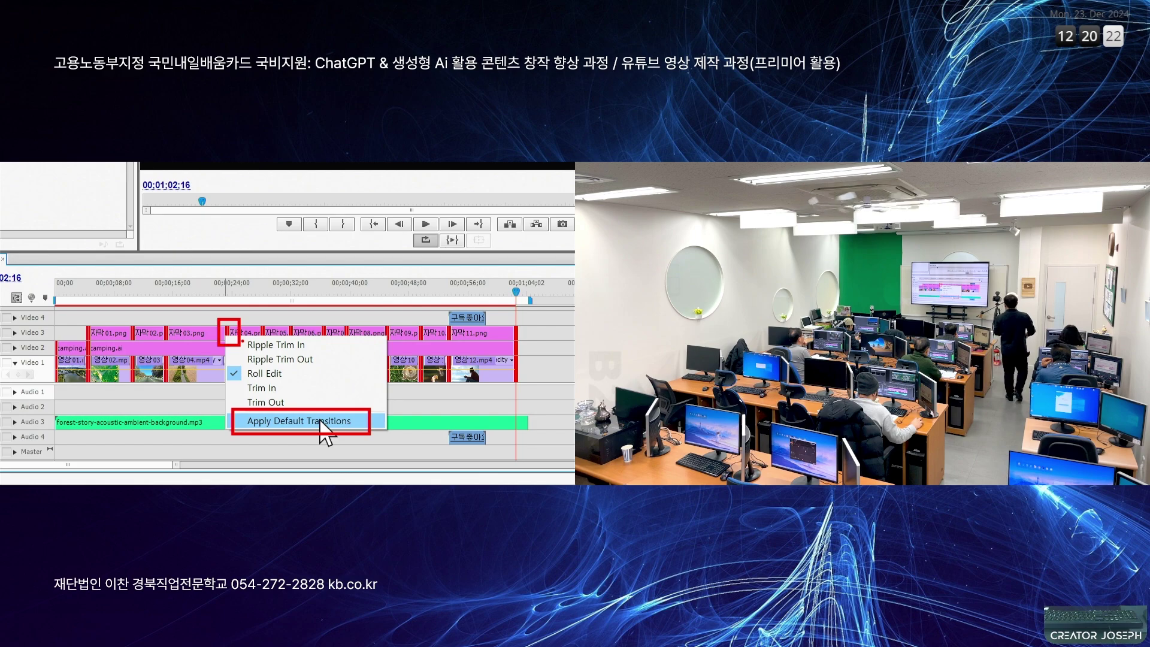
click(324, 422)
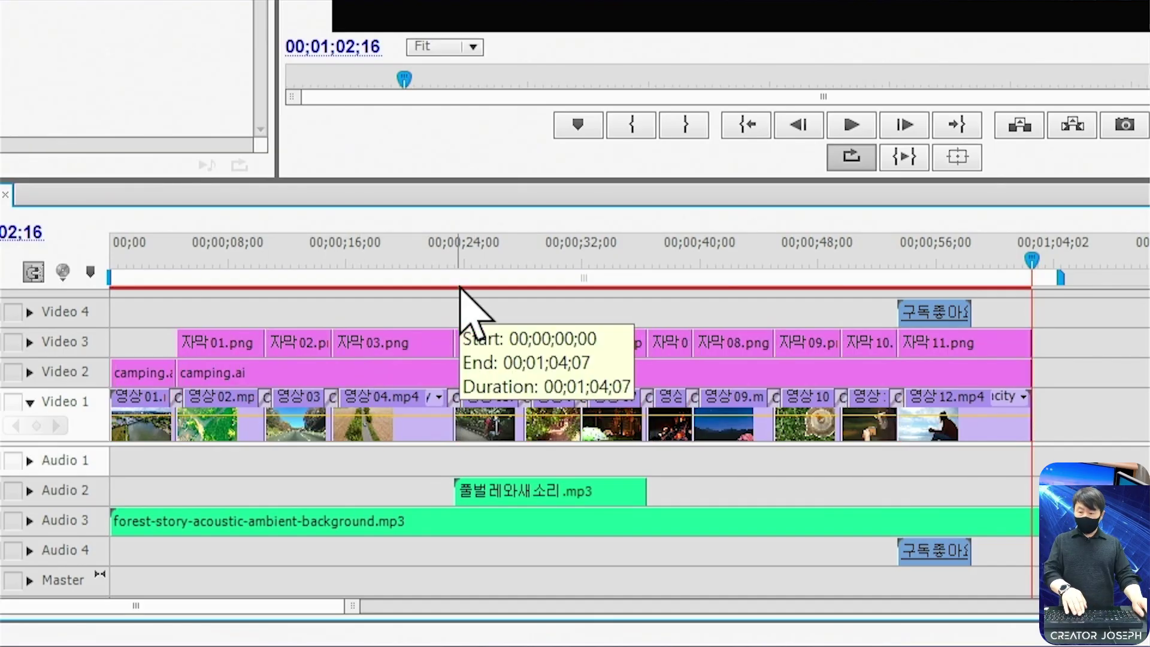
Examine the dissolve between 영상02.mp4 and 영상03.mp4 frame by frame from 00;00;10;00, watching the change from 자막01.png to 자막02.png
drag(293, 267, 265, 276)
key(=)
click(380, 264)
key(=)
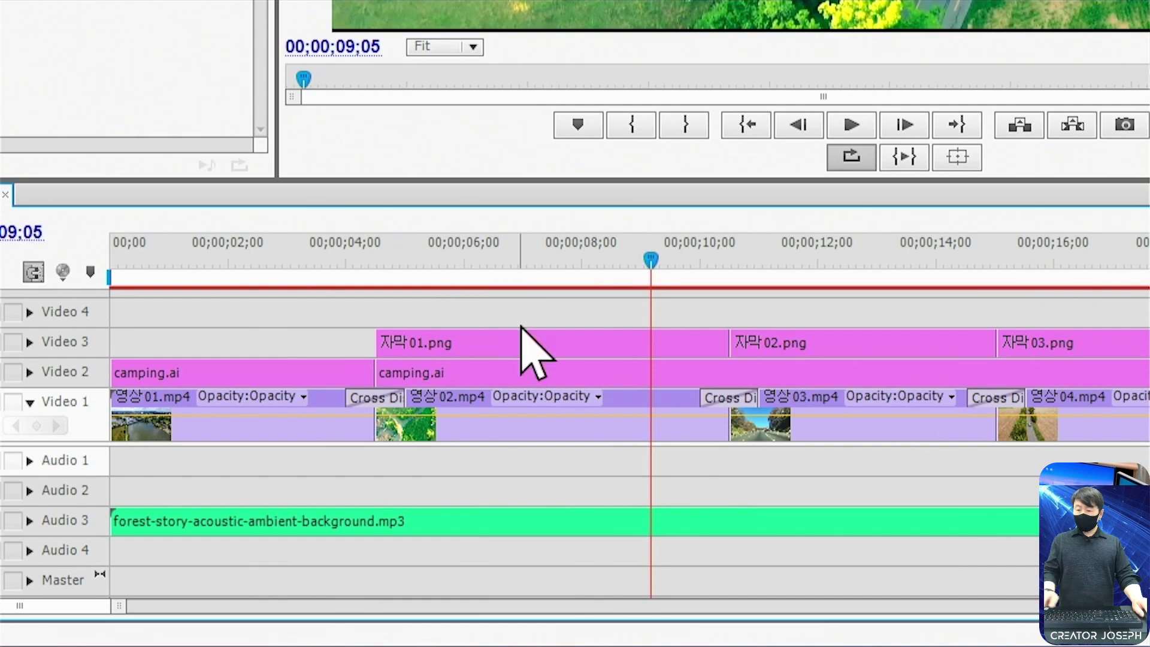
click(766, 271)
key(=)
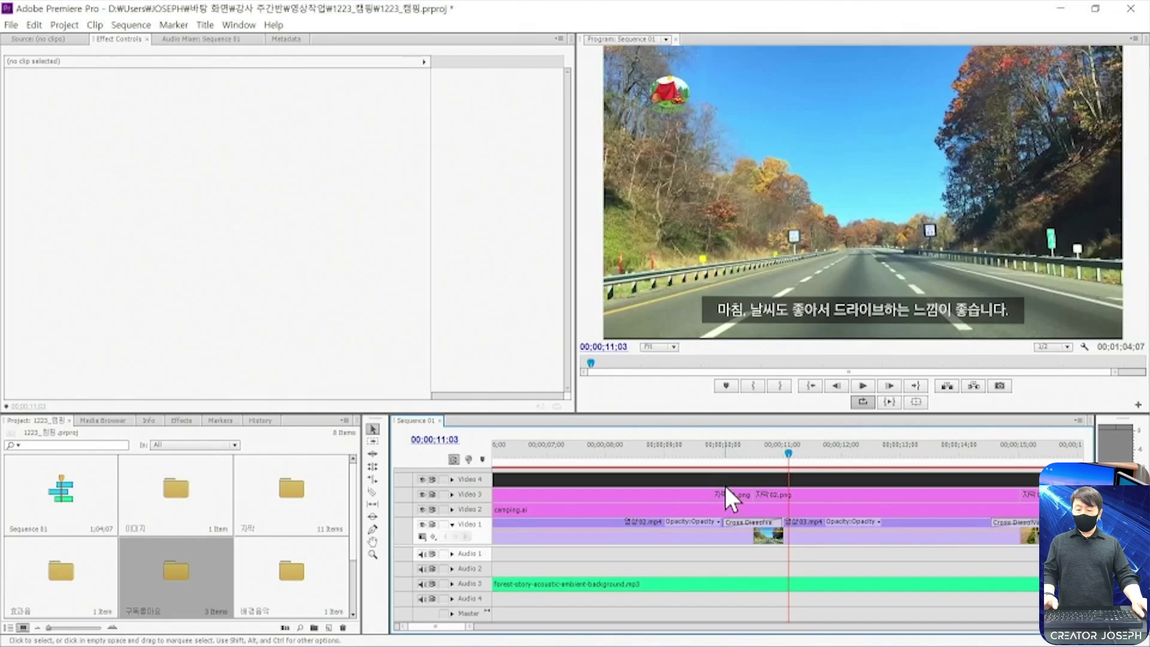
click(726, 460)
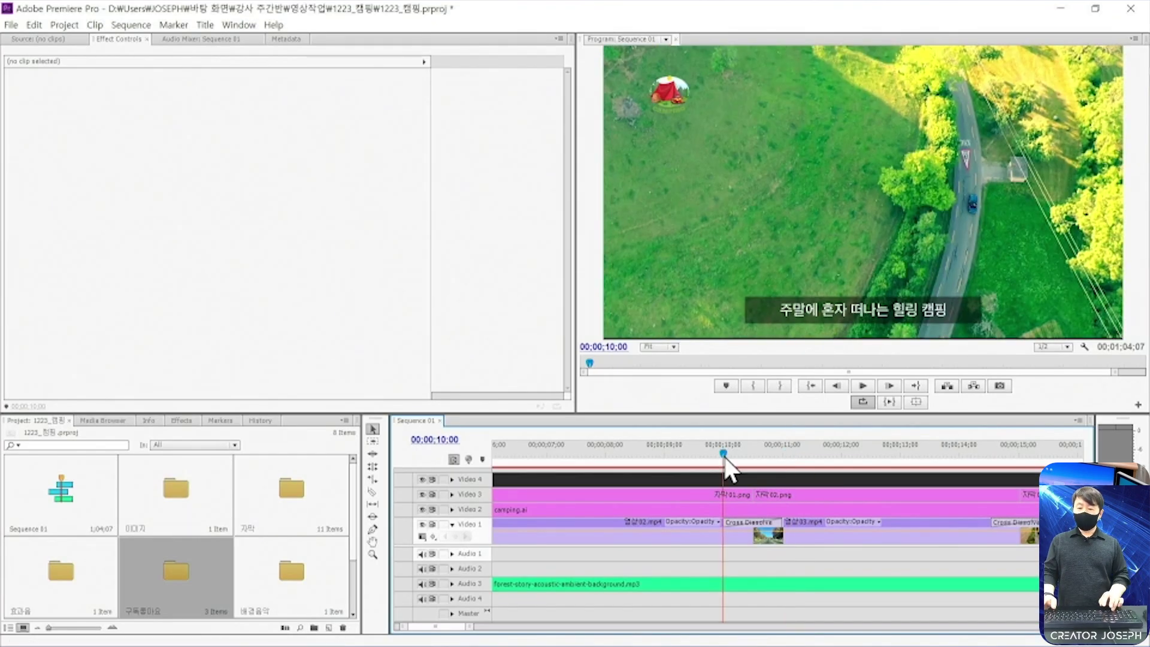
key(Right)
key(Right)
key(Right)
key(Right)
key(Right)
key(Right)
key(Right)
key(Right)
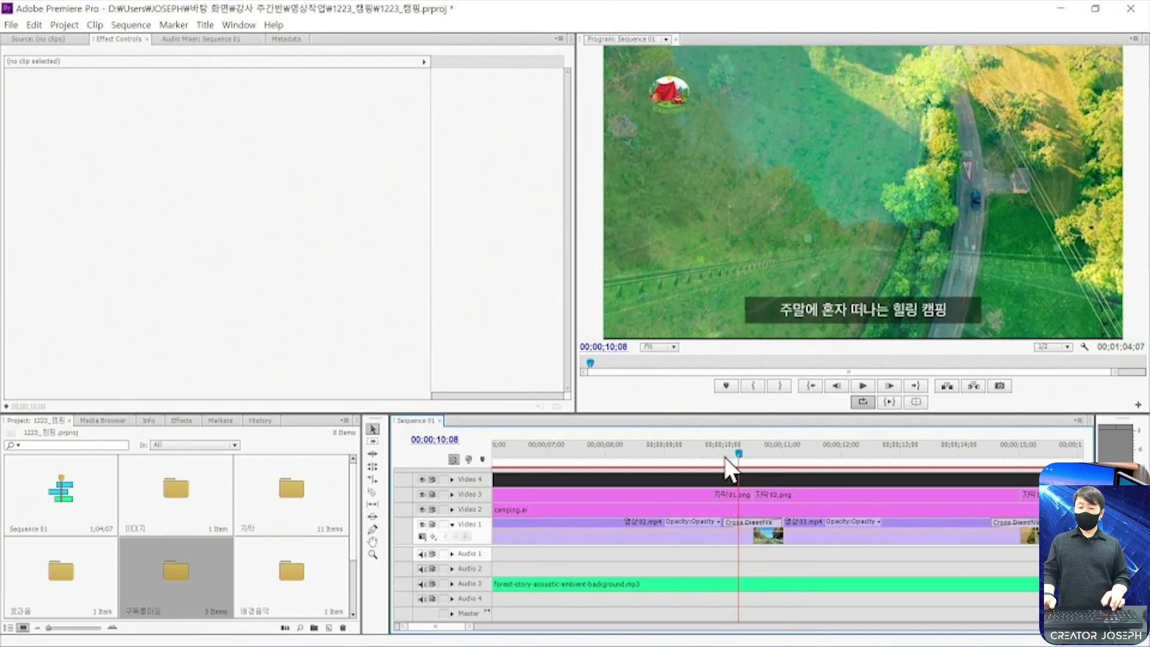
key(Right)
key(Right)
key(Right)
key(Right)
key(Right)
key(Right)
key(Right)
key(Right)
key(Right)
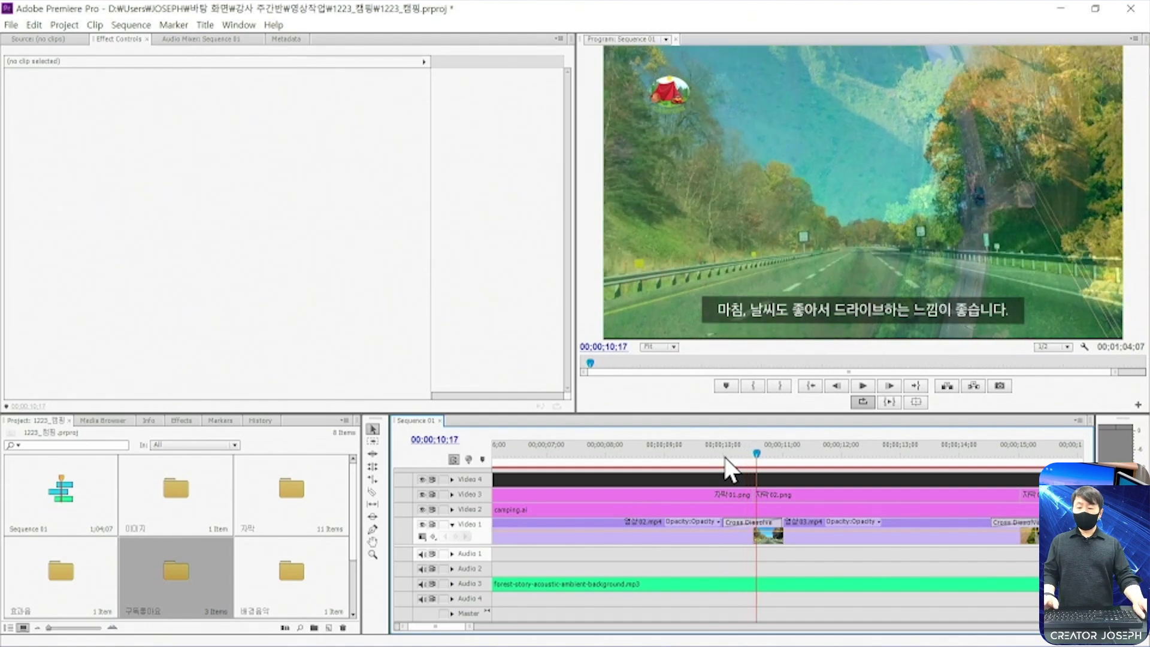
Play the sequence from 00;00;10;00 to check how the captions switch during the dissolve into 영상03.mp4
click(726, 459)
key(space)
click(728, 455)
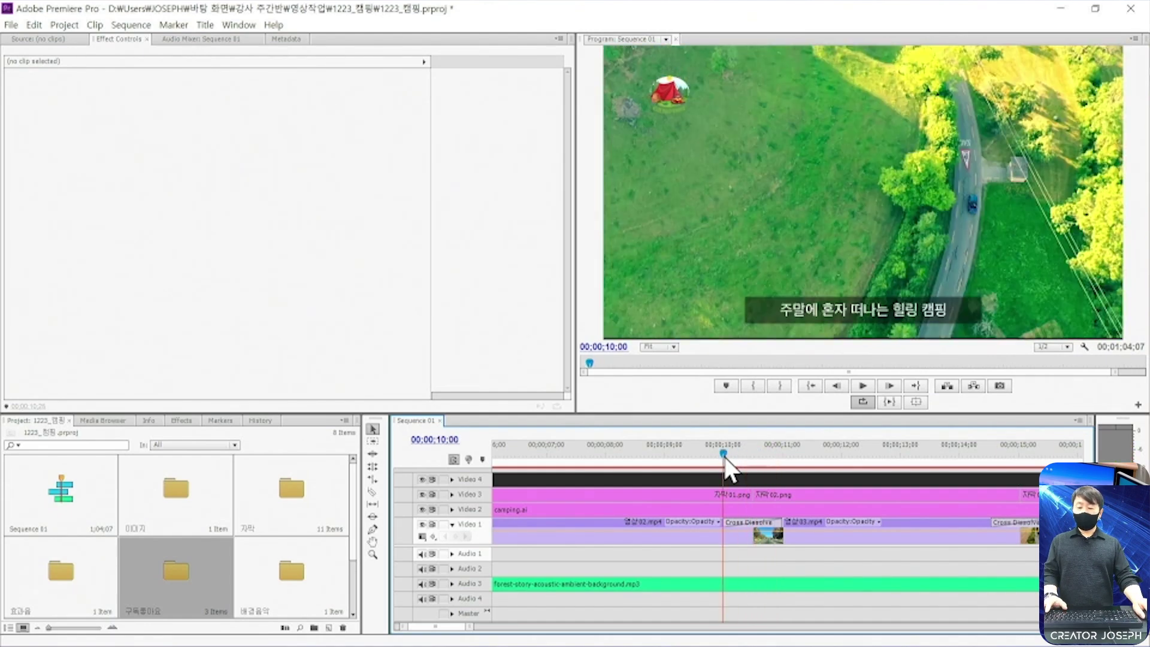
key(space)
key(space)
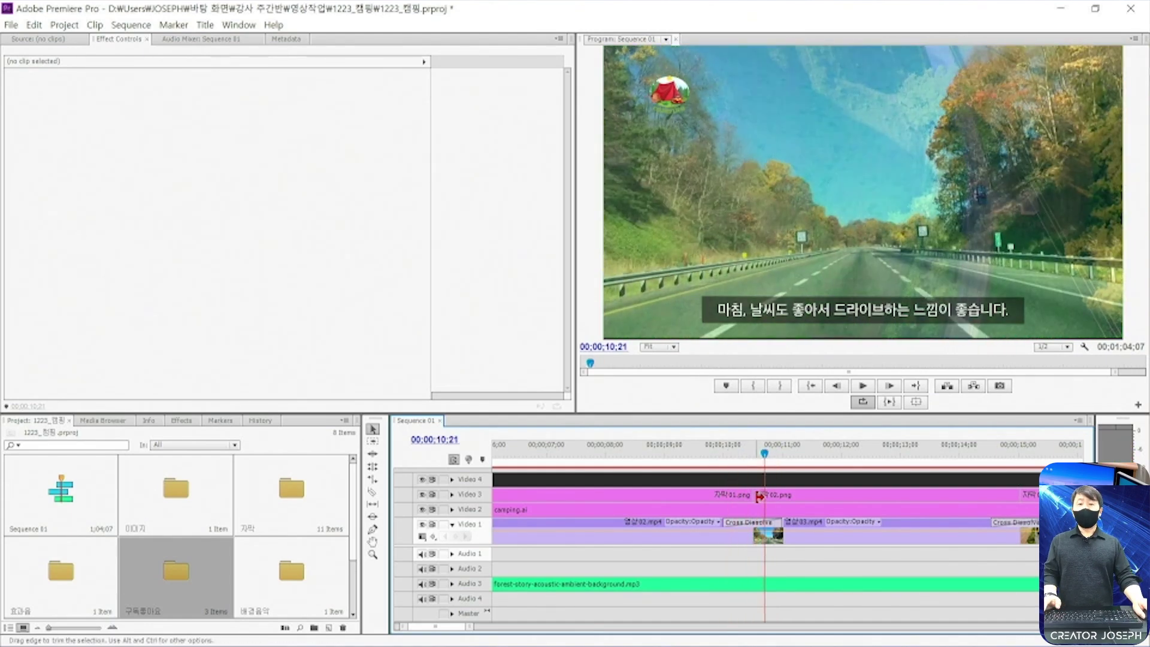
Apply the default Cross Dissolve between 자막01.png and 자막02.png on Video 3 and play across it
right_click(747, 486)
click(713, 493)
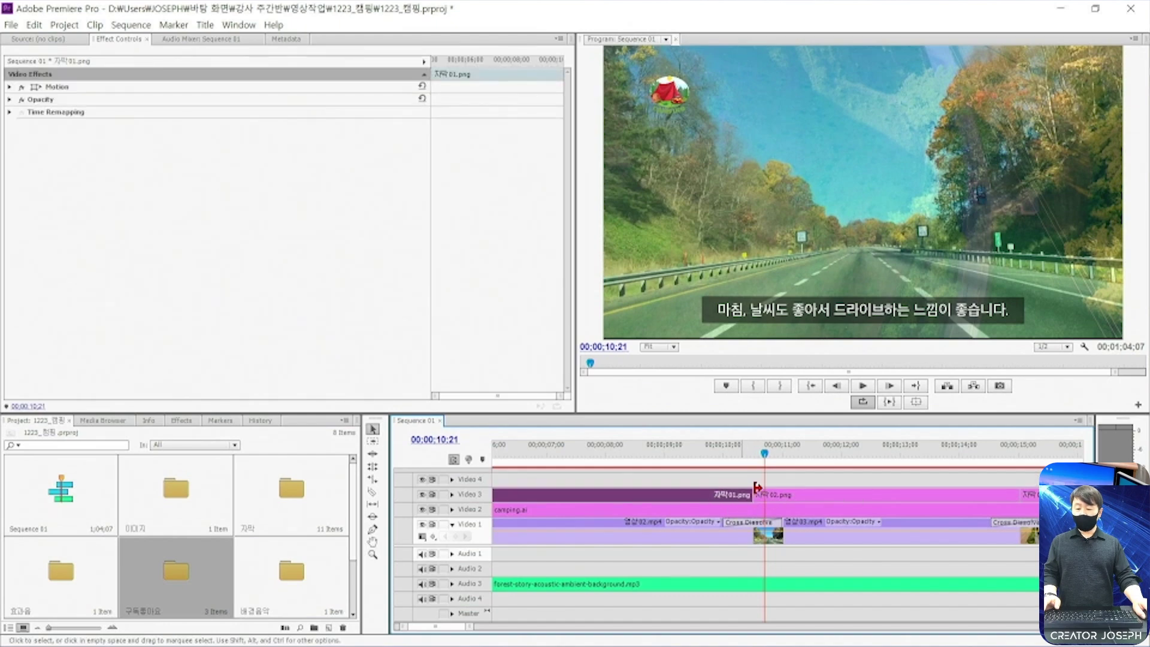
right_click(753, 492)
click(794, 575)
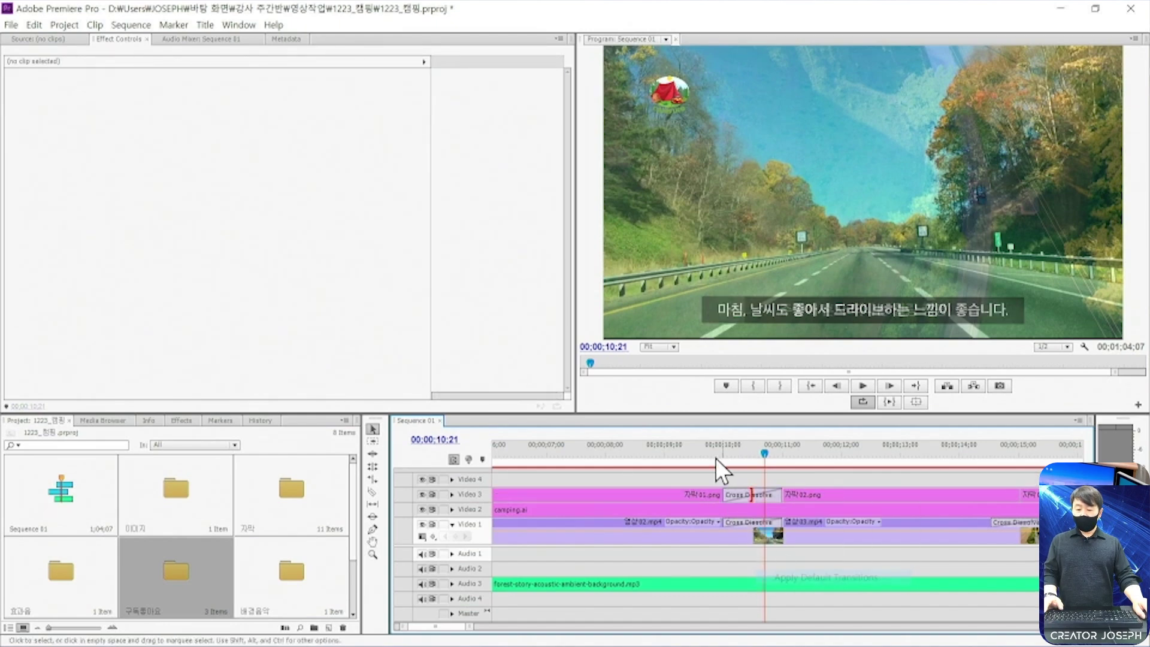
click(715, 456)
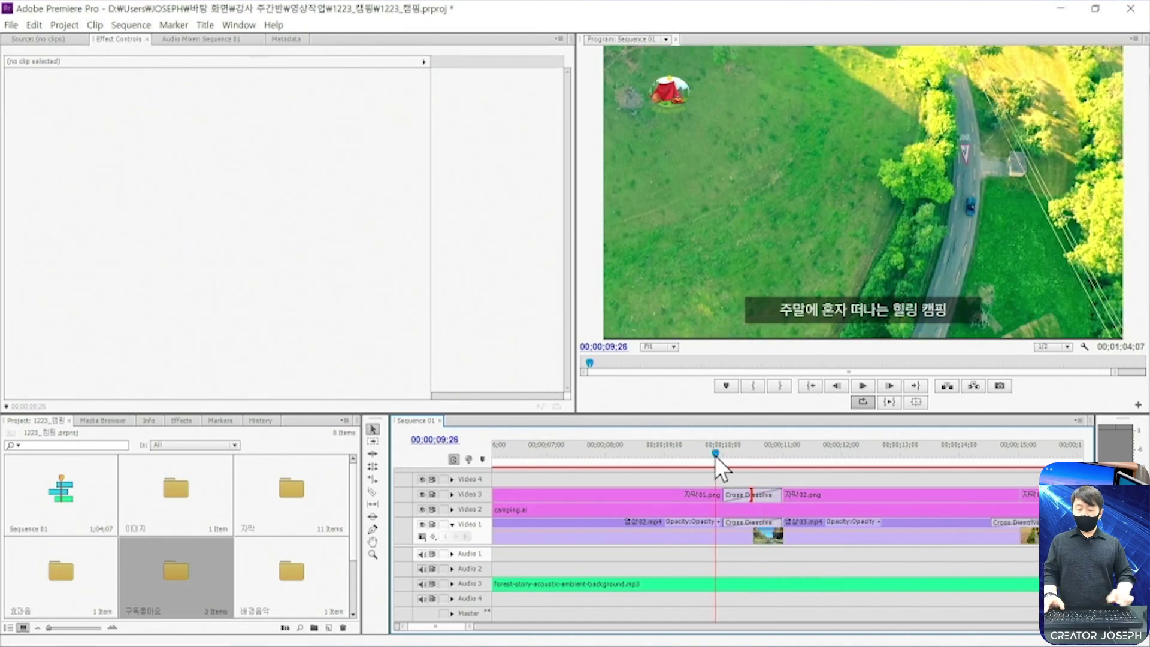
key(space)
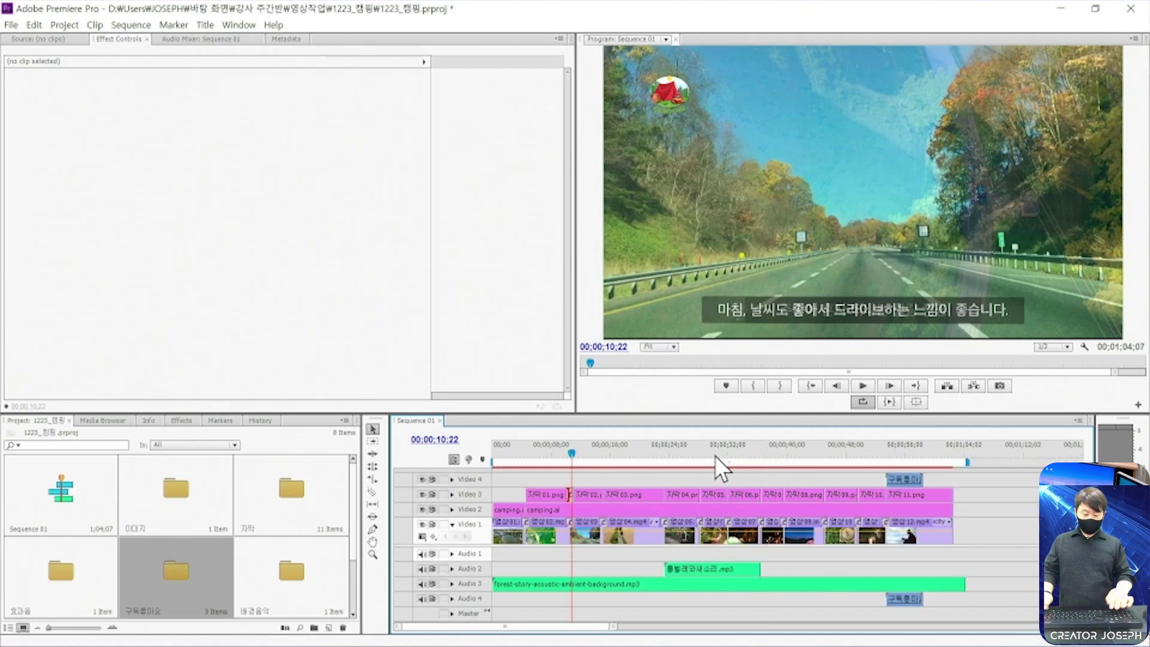
Apply the default transitions to all edit points from Video 1 up to Video 4, including the subscribe-and-like clip
key(Home)
drag(940, 529, 482, 482)
right_click(952, 508)
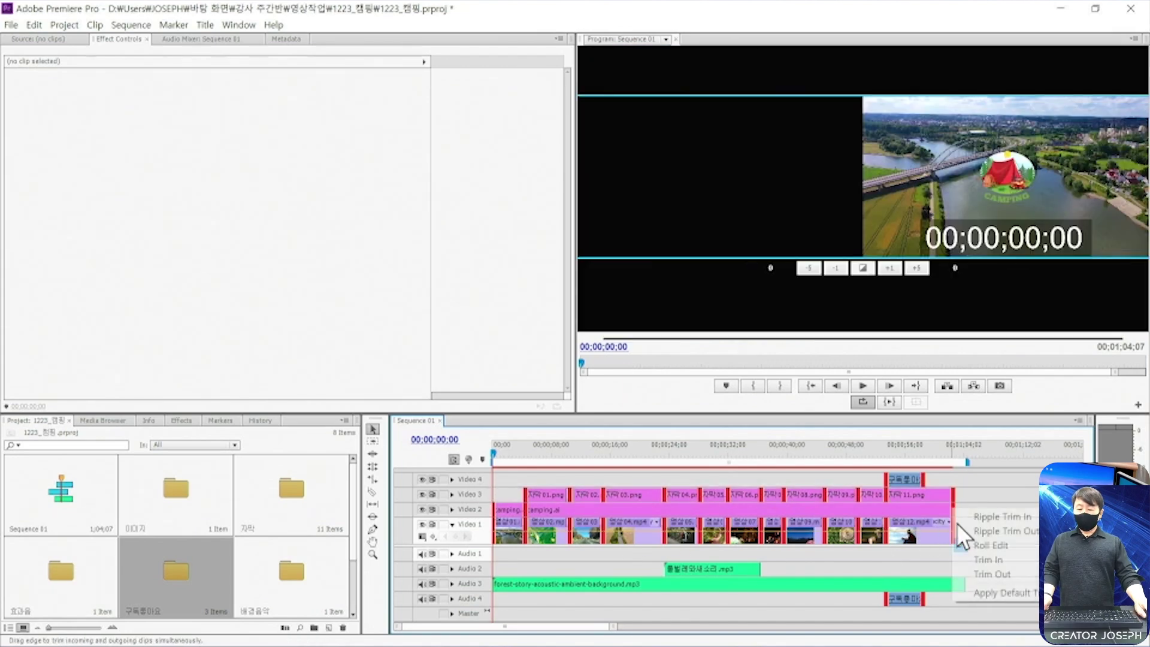
click(1016, 595)
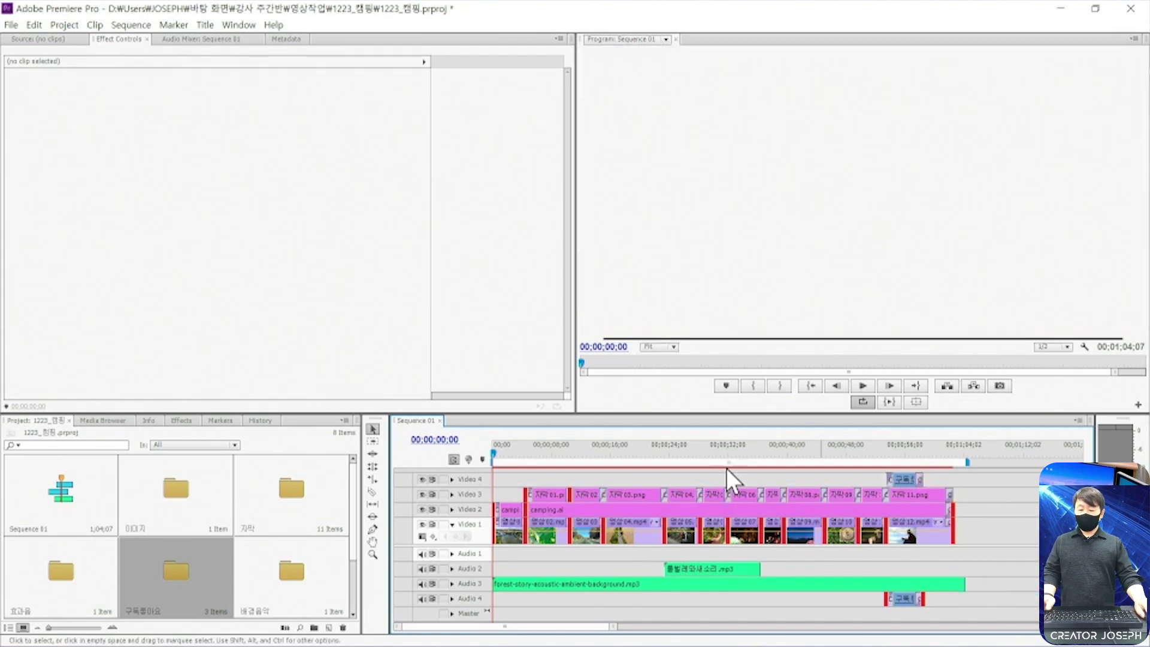
Play the sequence from the start to check the added transitions, and undo them
key(space)
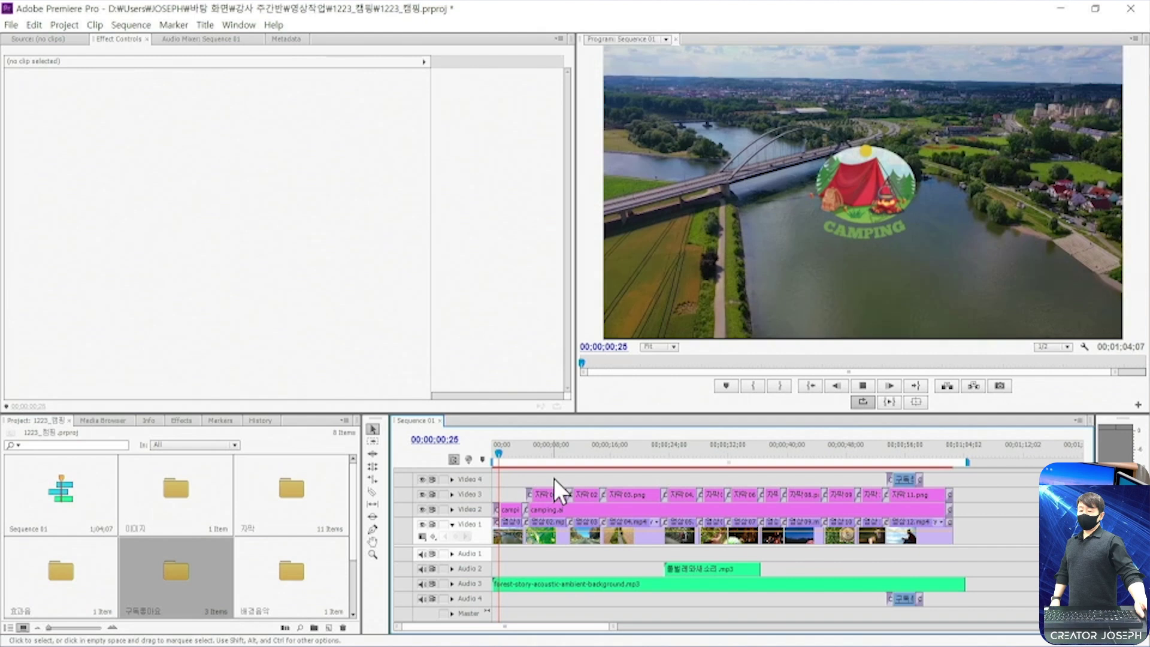
key(Home)
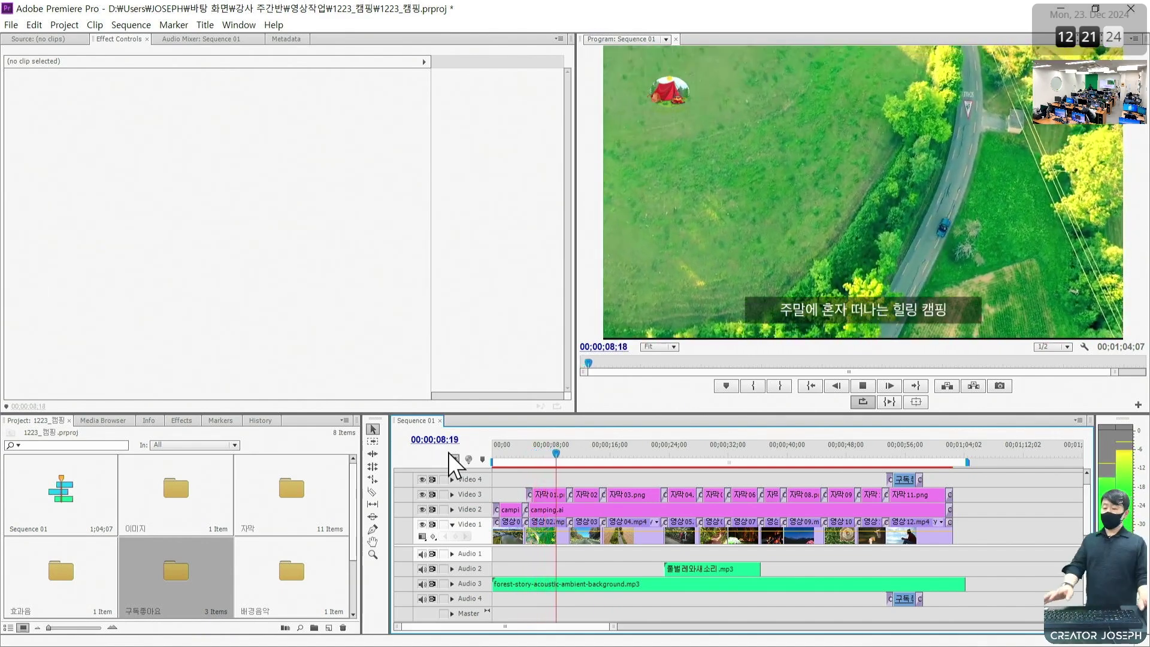
key(space)
click(643, 458)
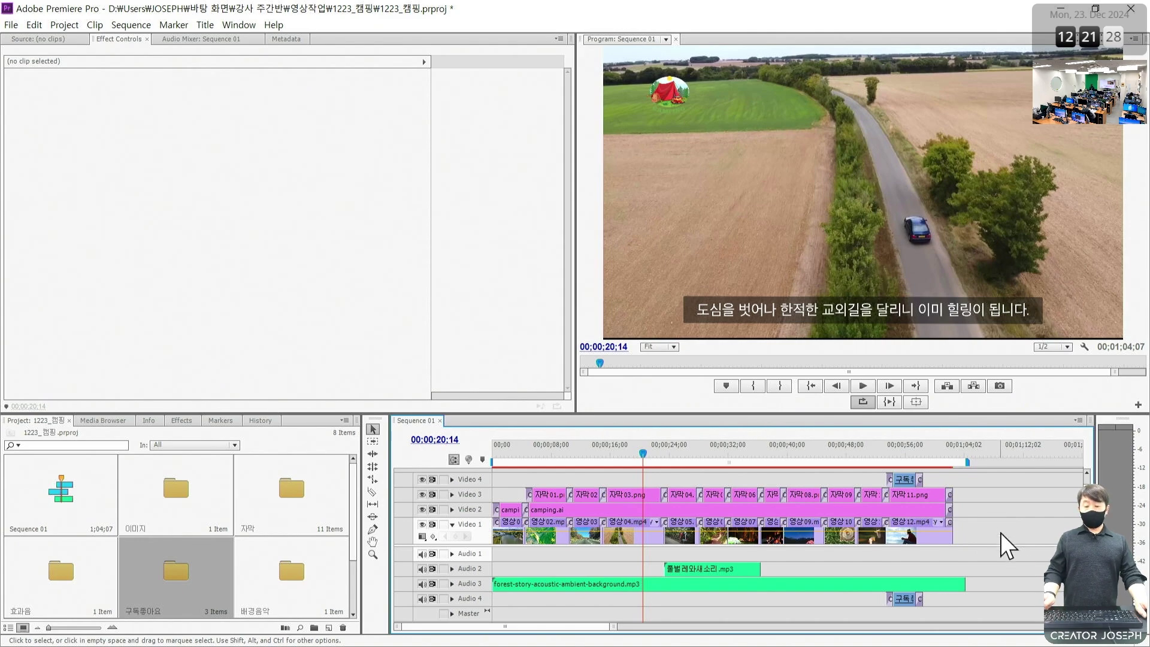
key(ctrl+z)
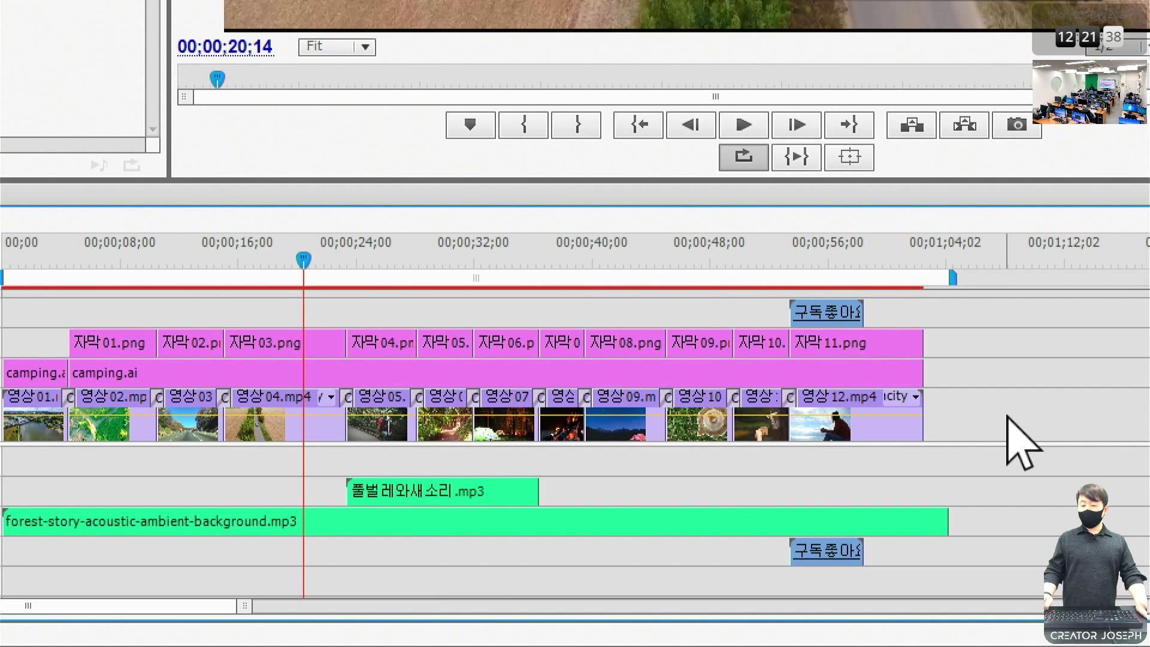
Apply the default transitions to all edit points on Video 1 to Video 3 only, excluding Video 4, and return the playhead to the sequence start
drag(1061, 441, 25, 366)
drag(144, 366, 118, 346)
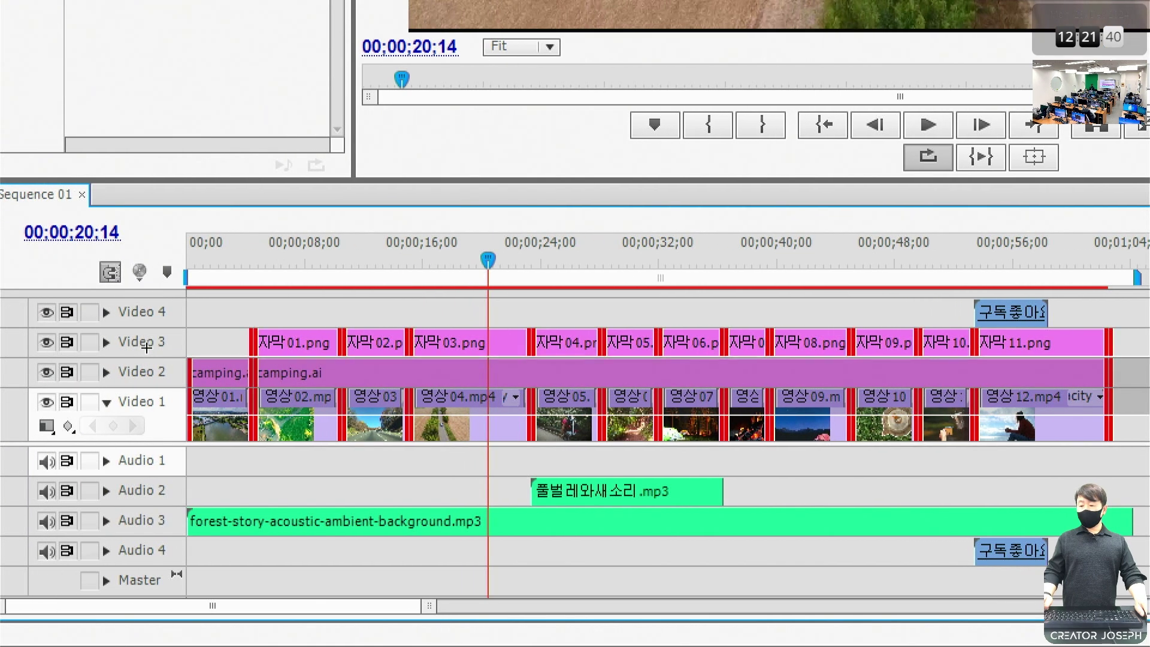
key(Down)
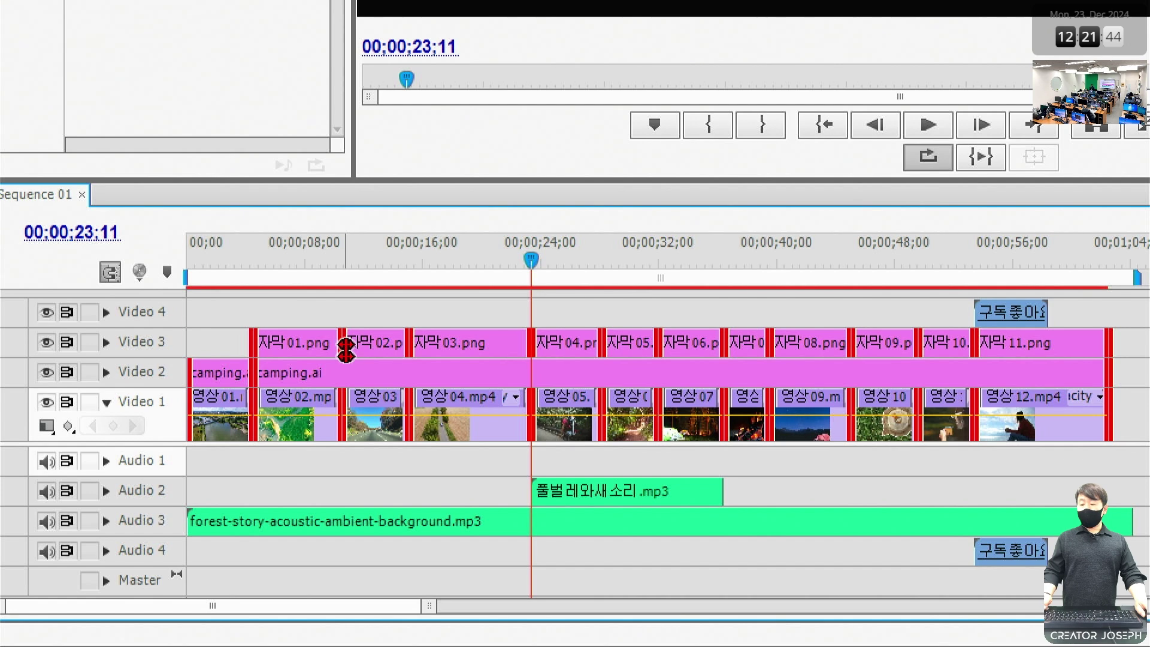
right_click(416, 347)
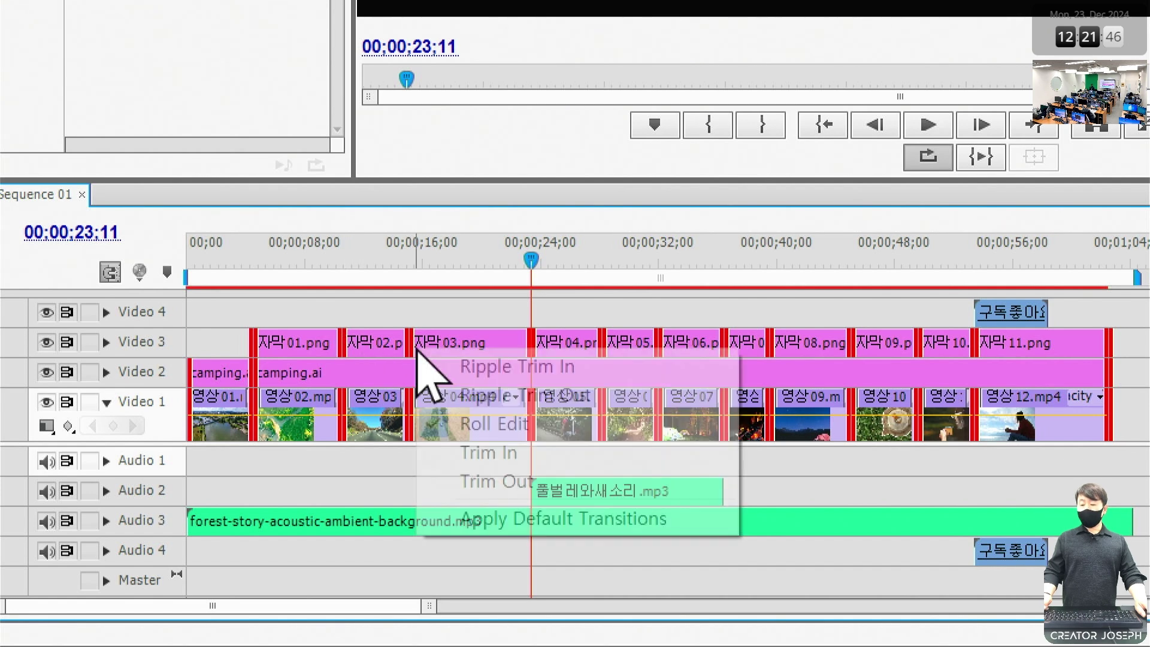
click(664, 518)
right_click(531, 342)
click(691, 513)
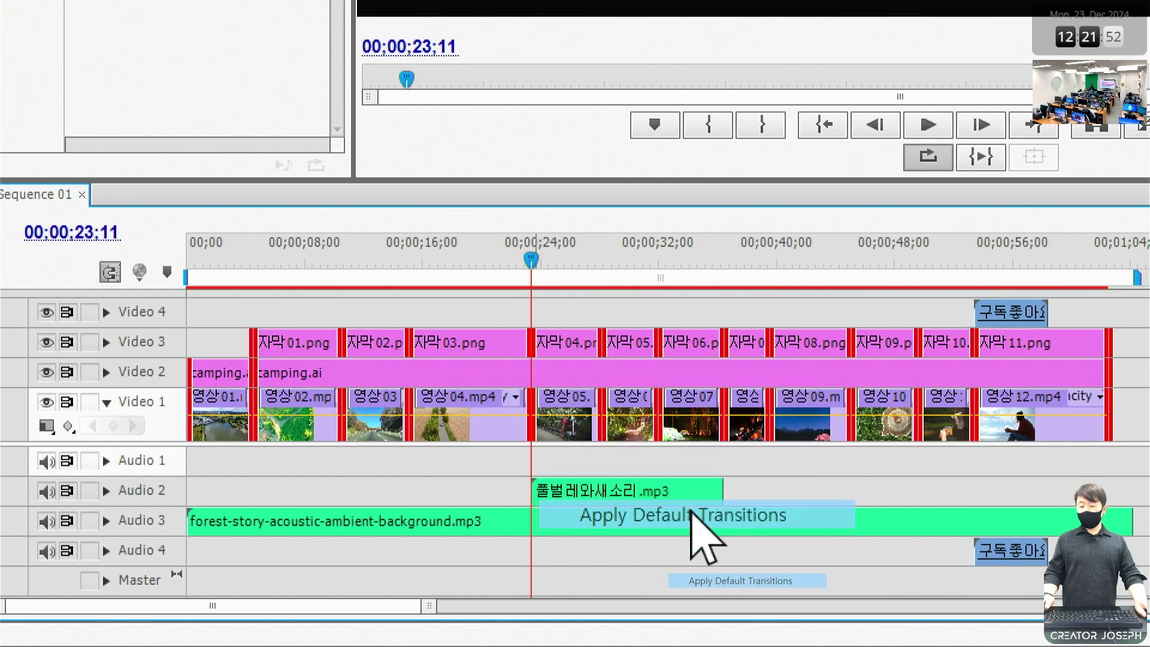
click(490, 305)
drag(421, 265, 120, 279)
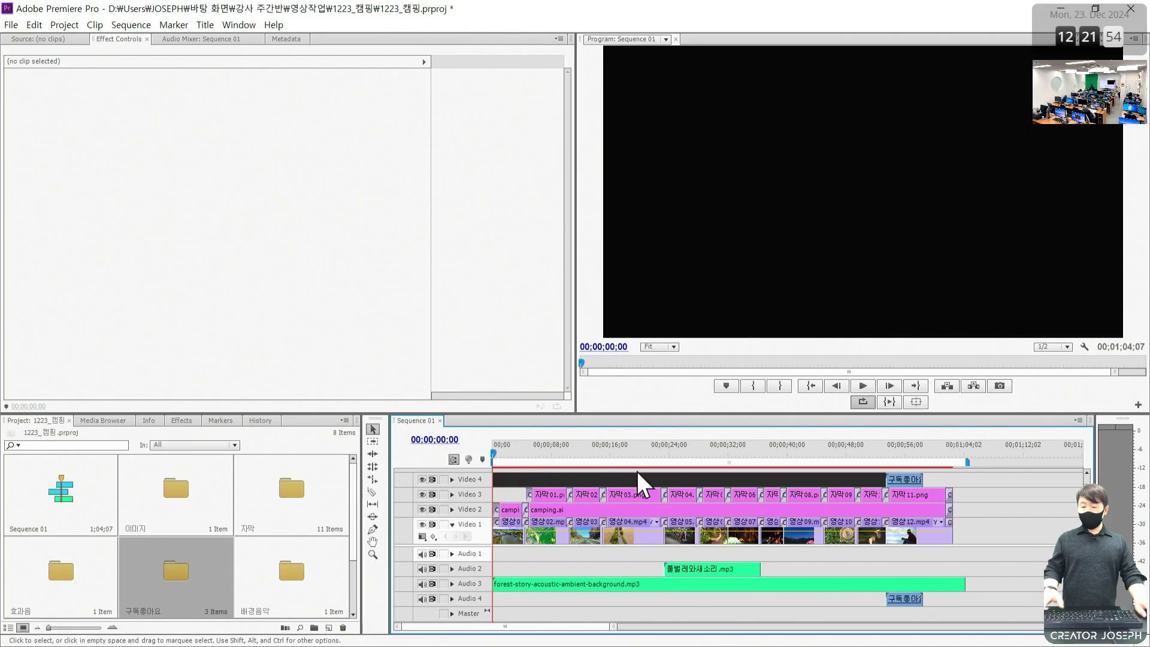
Play the sequence from its start into the first caption to check the transitions on Video 1 to Video 3
key(space)
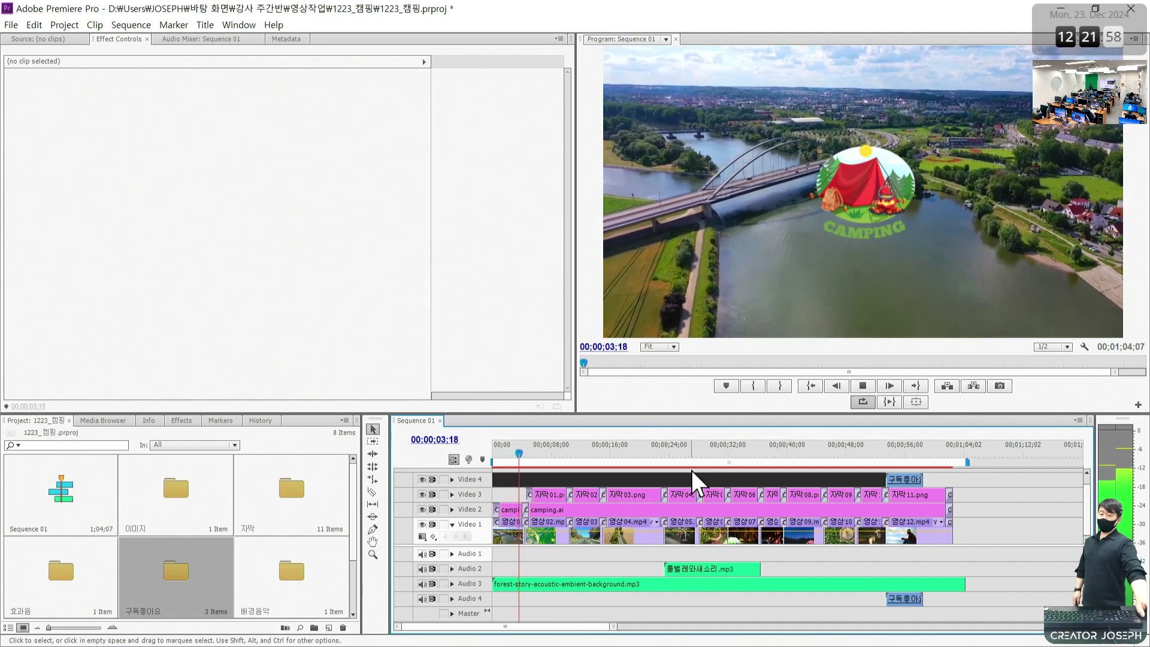
key(space)
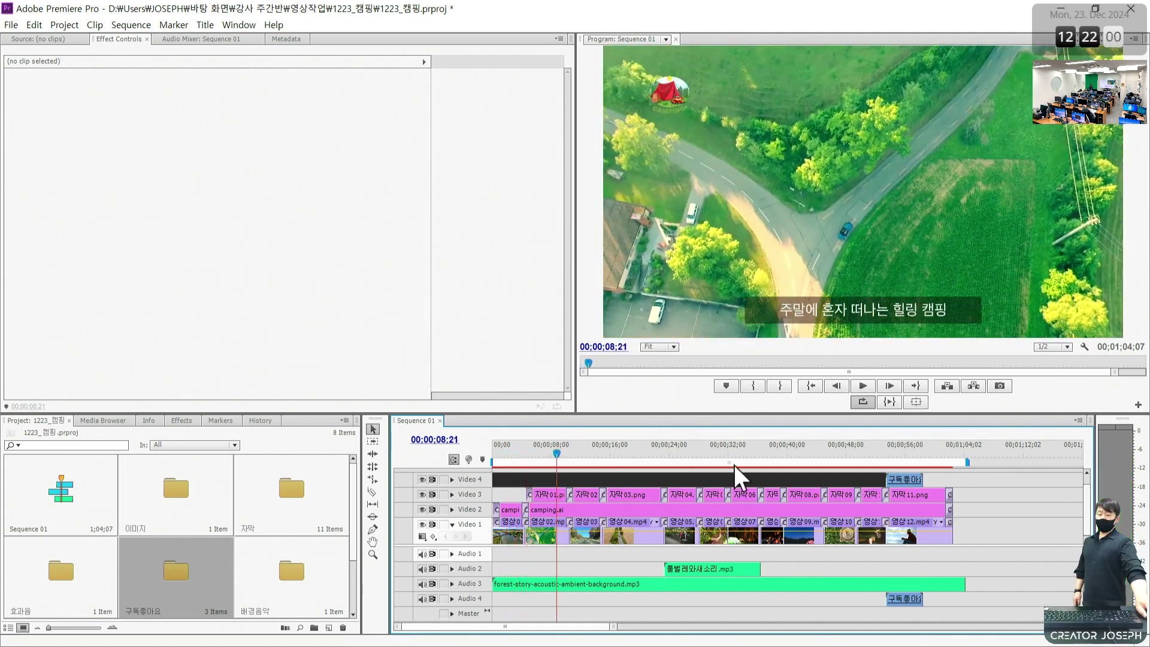
click(1055, 516)
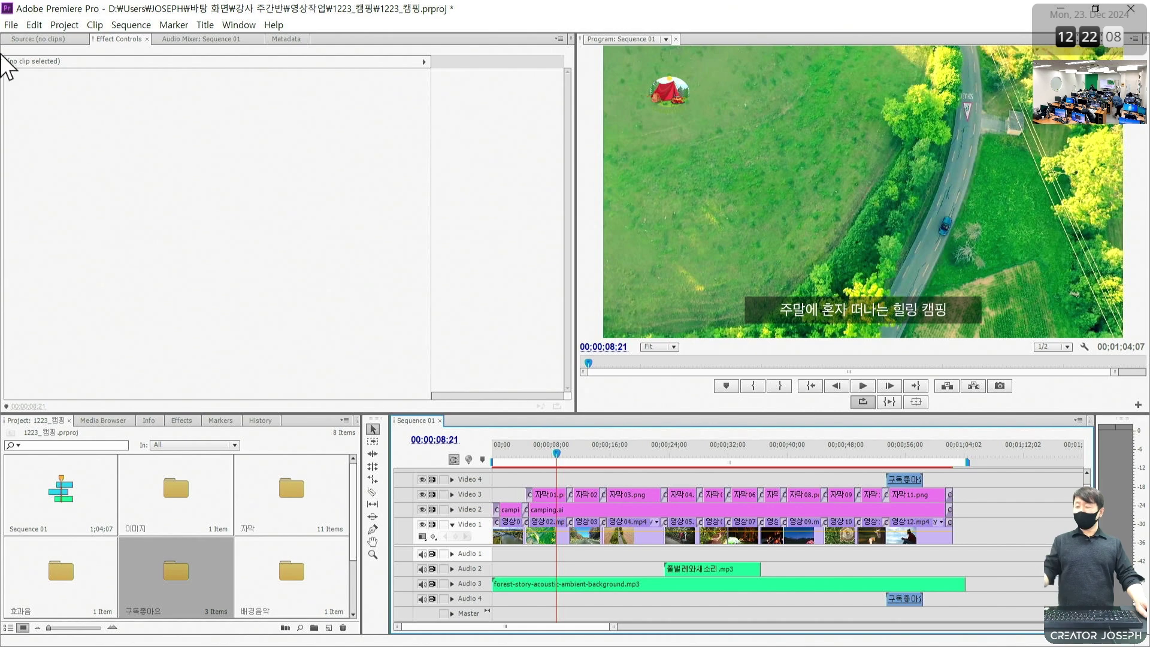
Save the 1223_캠핑.prproj project and close Premiere Pro
click(10, 24)
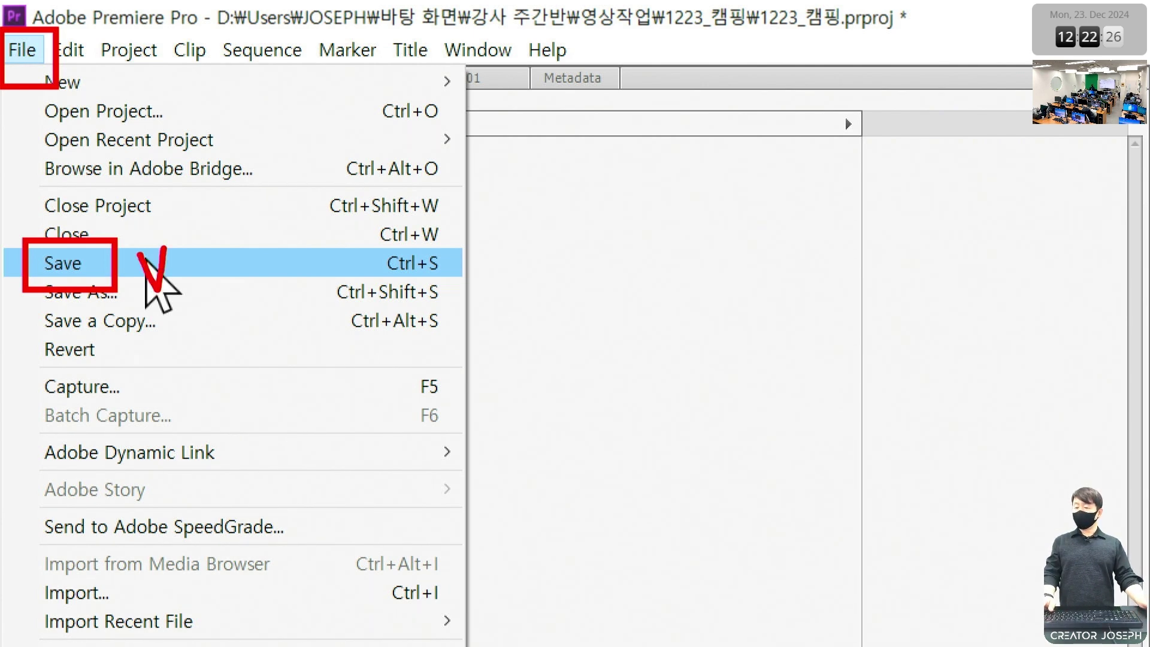
key(Escape)
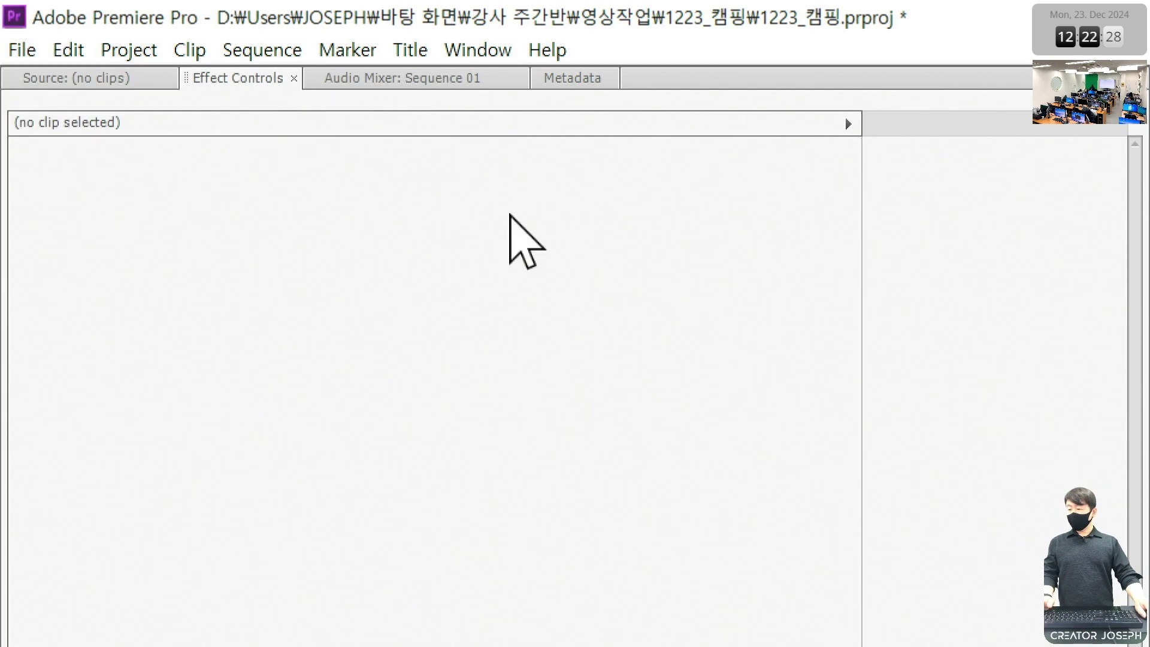
click(13, 55)
click(108, 262)
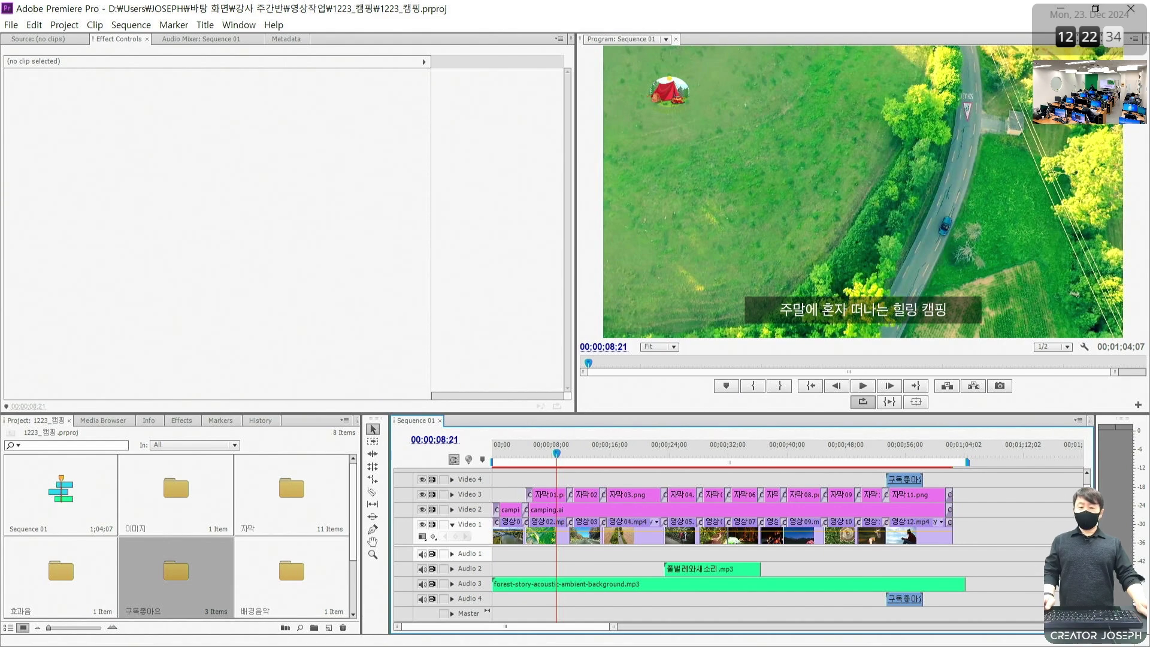
click(1135, 18)
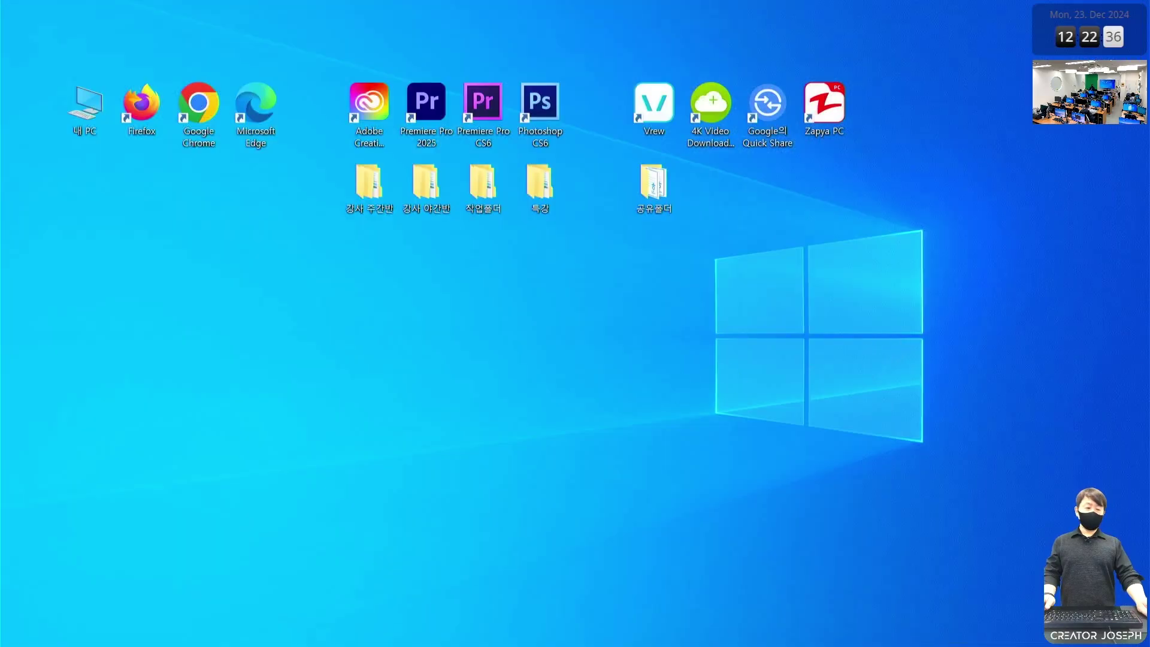